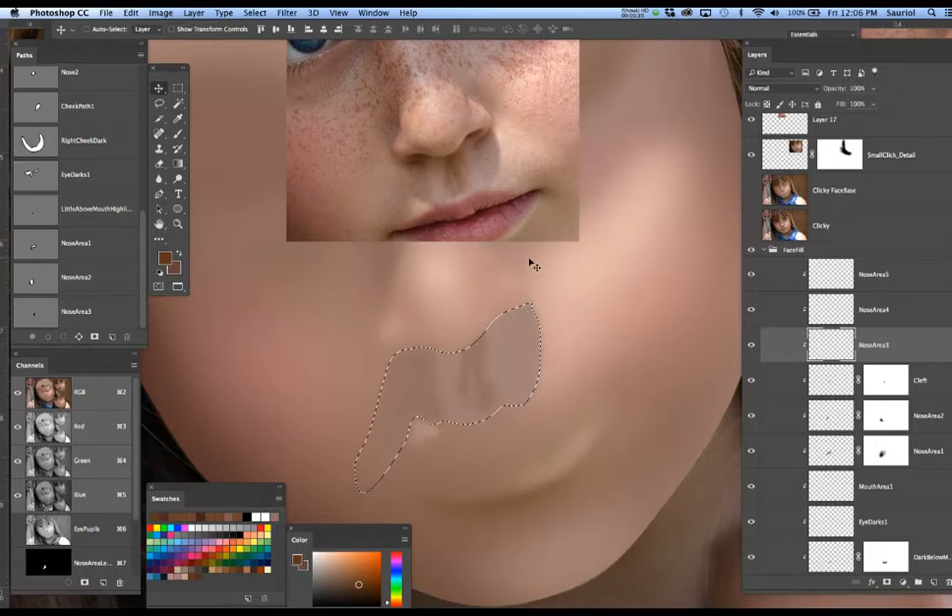
Move the Swatches panel up beside the Channels panel, feather the active selection by 5 pixels, and hide the selection outline
left_click_drag(225, 489, 226, 321)
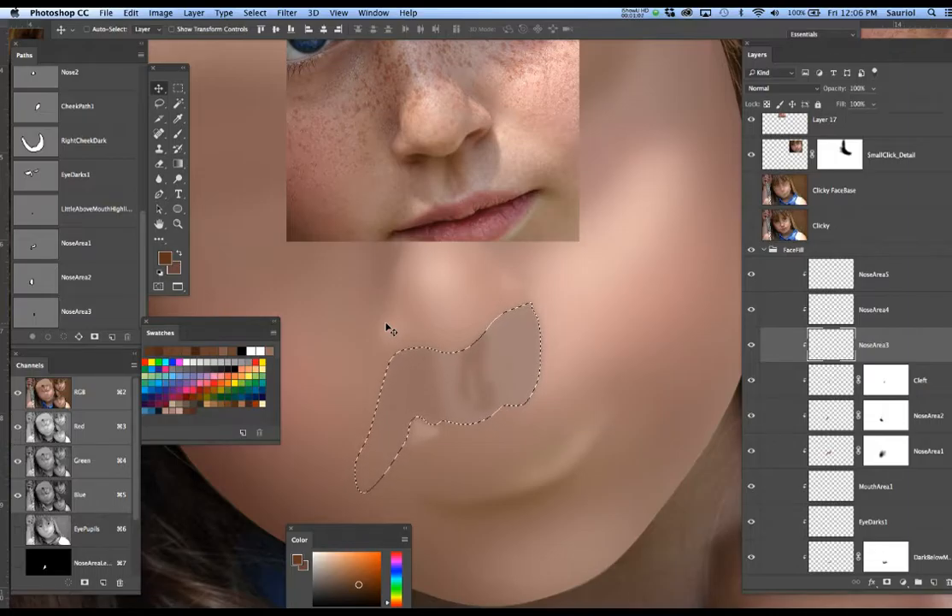
key("shift+F6")
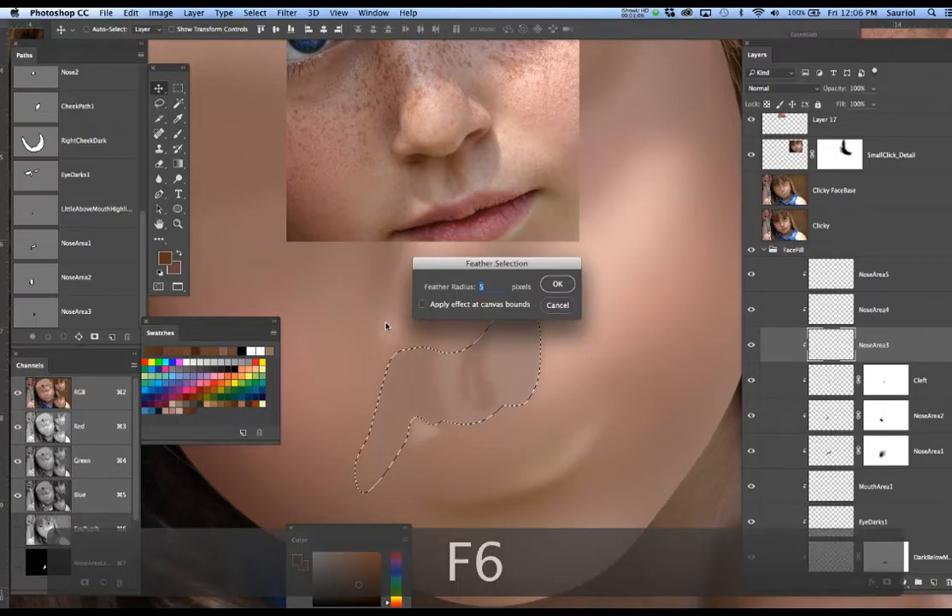
type("5")
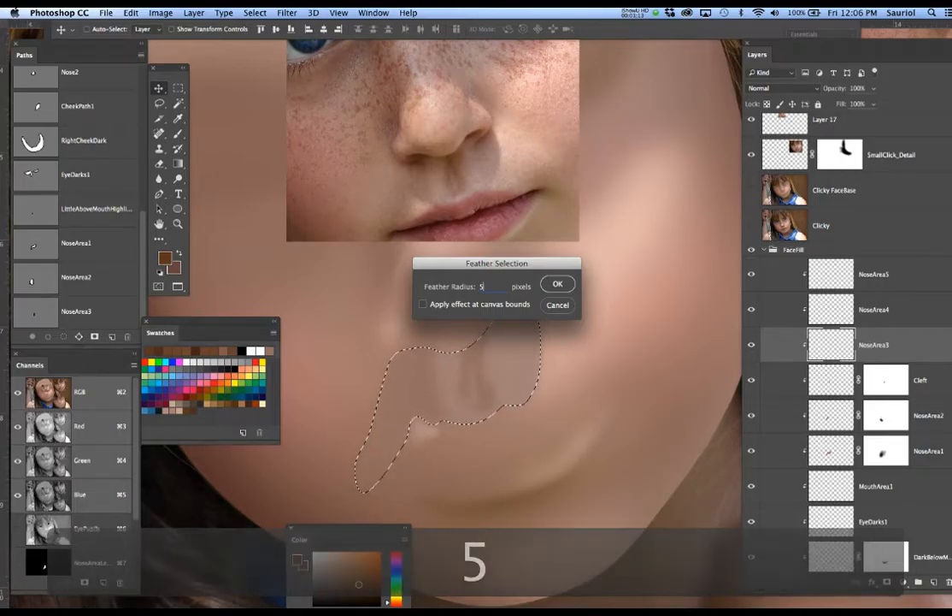
key("Return")
key("super+h")
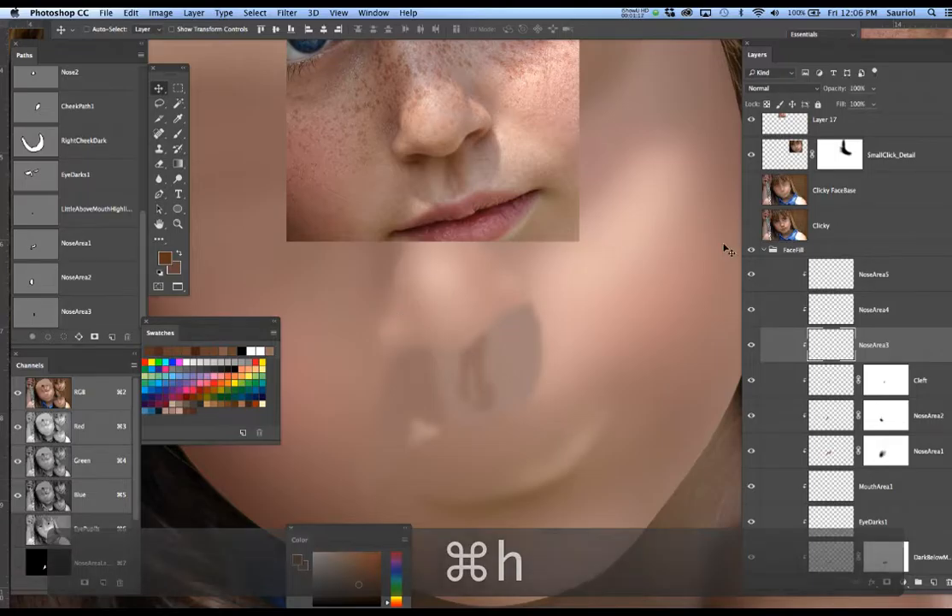
Show the Clicky photo layer as reference and set up the Brush tool at 300 pixels
left_click(751, 226)
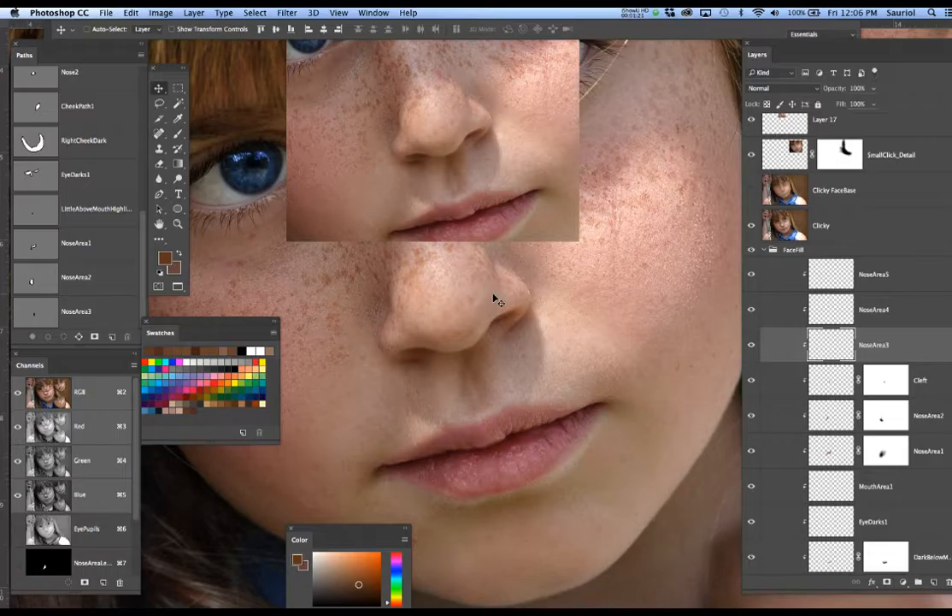
key("b")
key("bracketright")
key("bracketright")
key("bracketright")
key("bracketright")
key("bracketright")
key("bracketright")
key("bracketright")
key("bracketright")
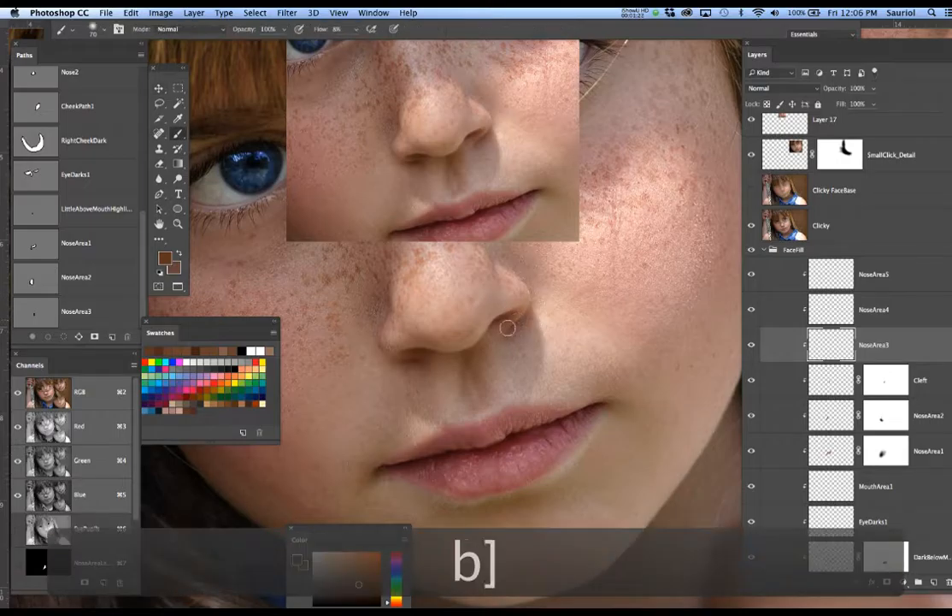
key("bracketright")
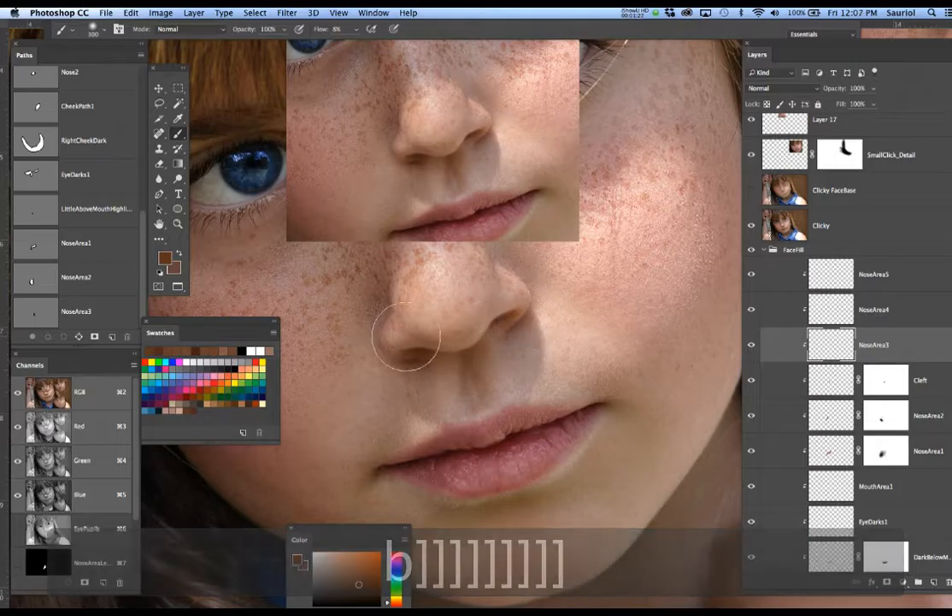
Paint brown shading along the underside of the nose on NoseArea3 with a 250-pixel brush, hiding the Clicky layer to see the paint
left_click(513, 337, "alt+super")
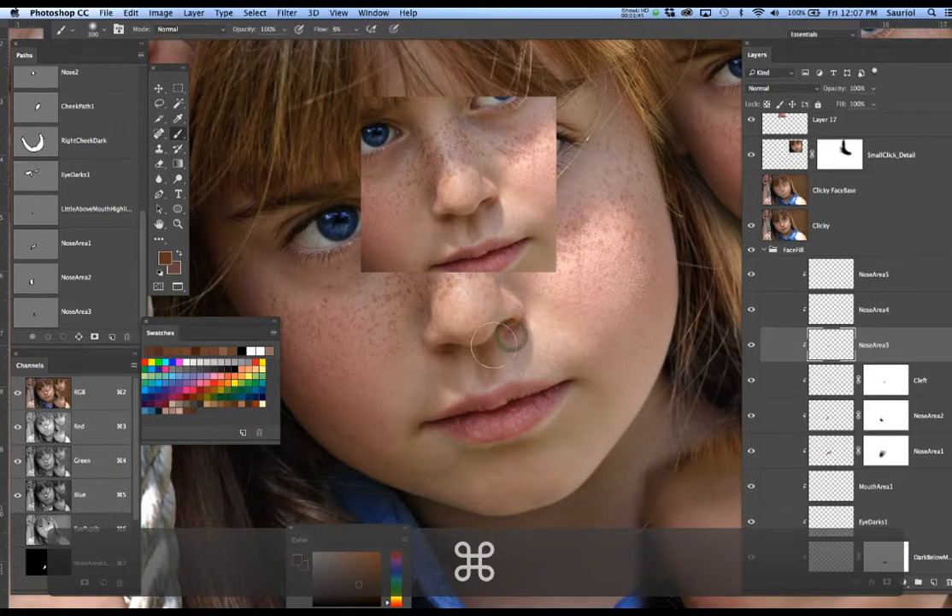
left_click(480, 348, "super")
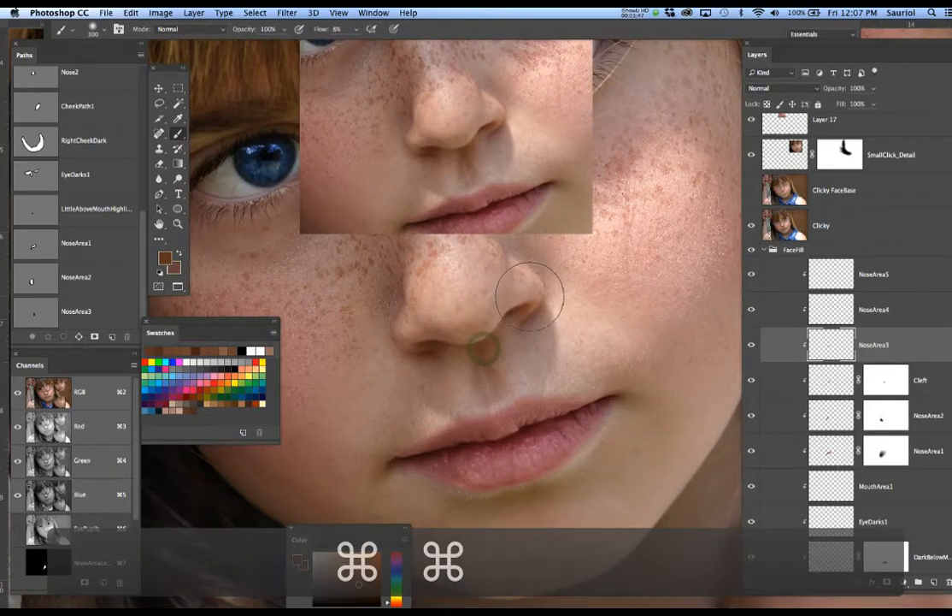
key("bracketleft")
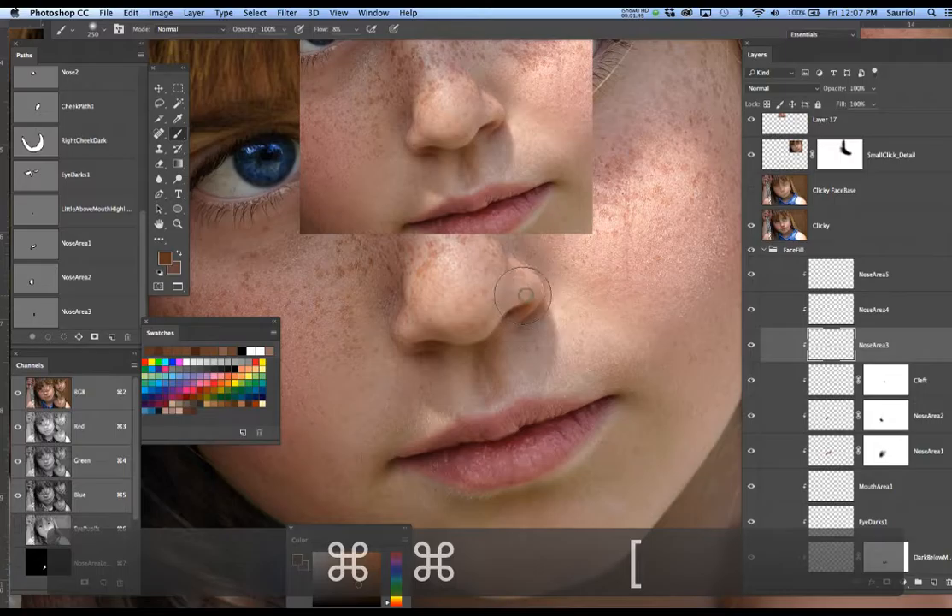
mouse_move(517, 303)
left_mouse_down()
mouse_move(485, 330)
mouse_move(430, 337)
mouse_move(449, 339)
mouse_move(407, 329)
left_mouse_up()
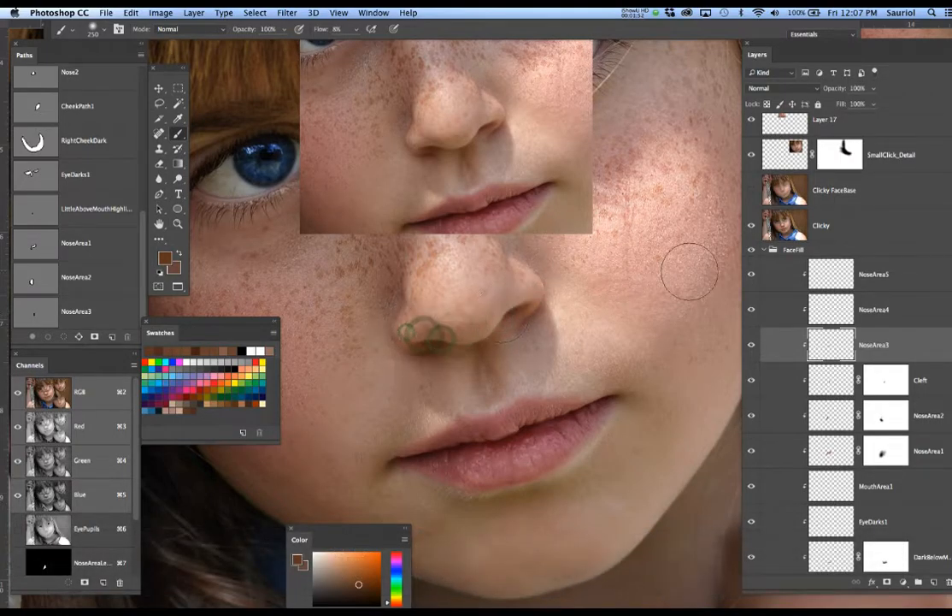
left_click(753, 227)
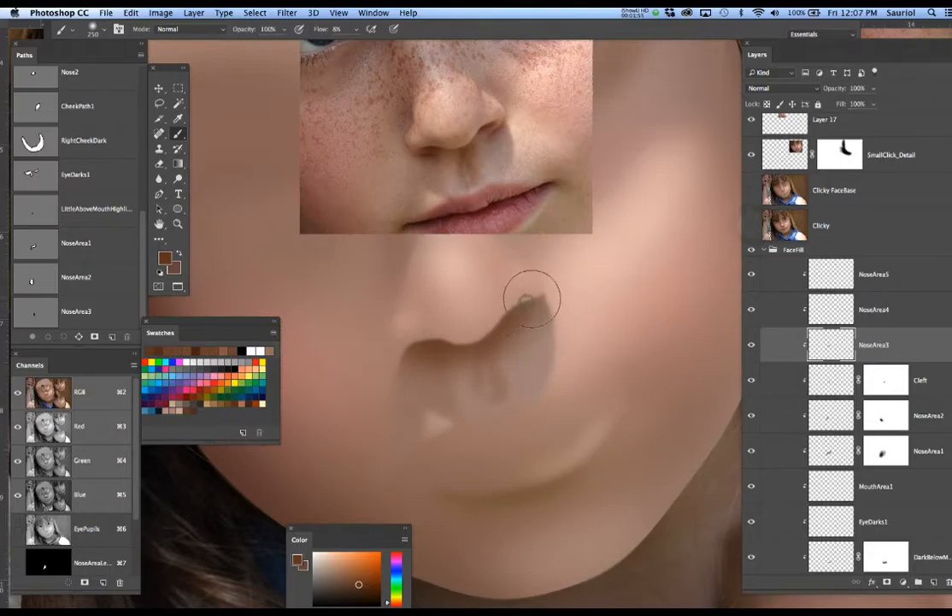
mouse_move(528, 305)
left_mouse_down()
mouse_move(507, 329)
mouse_move(508, 355)
mouse_move(519, 348)
mouse_move(524, 366)
mouse_move(489, 361)
left_mouse_up()
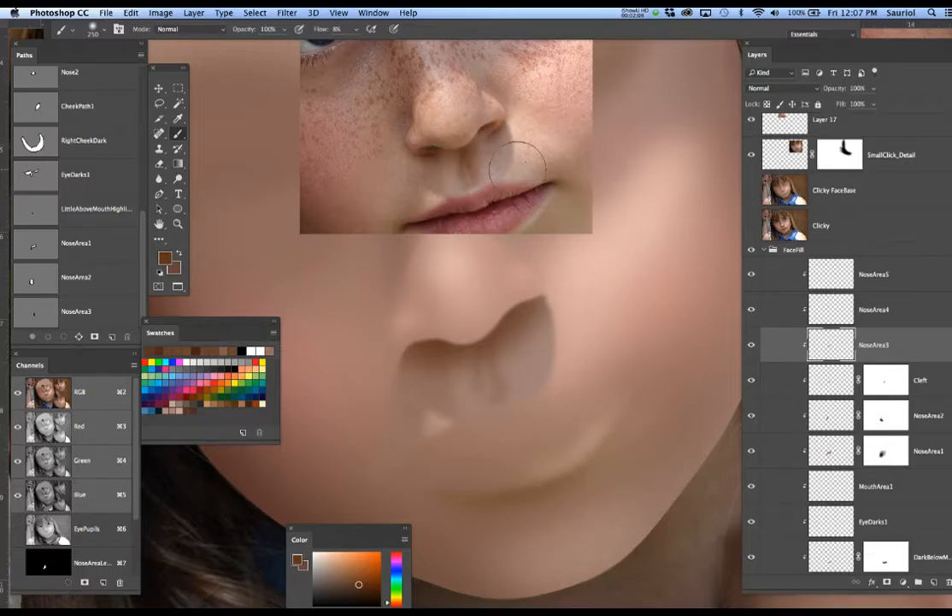
Compare the painted nose shadow with the original photo by toggling the Clicky layer's visibility
left_click(752, 225)
left_click(751, 226)
left_click(751, 226)
left_click(751, 226)
left_click(751, 226)
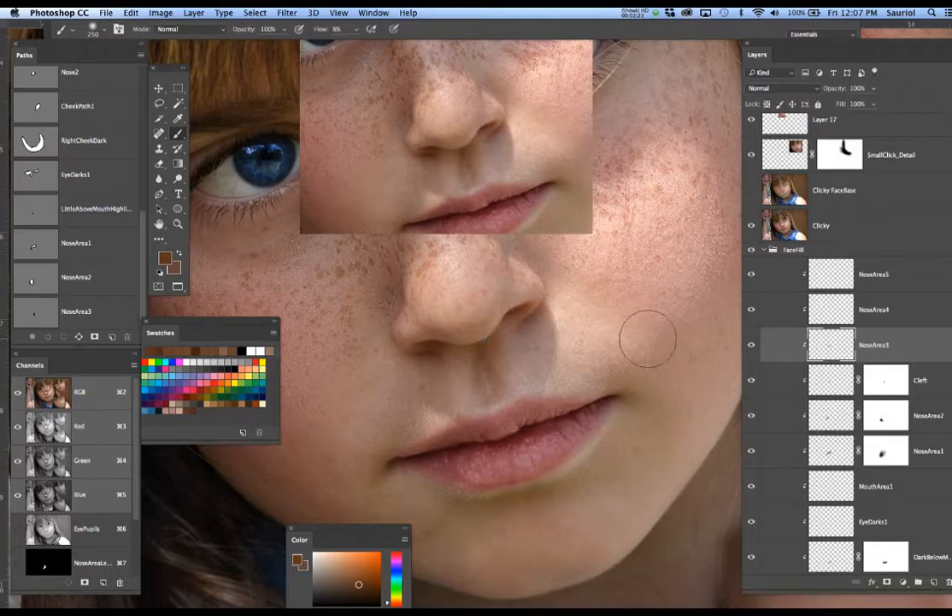
left_click(751, 225)
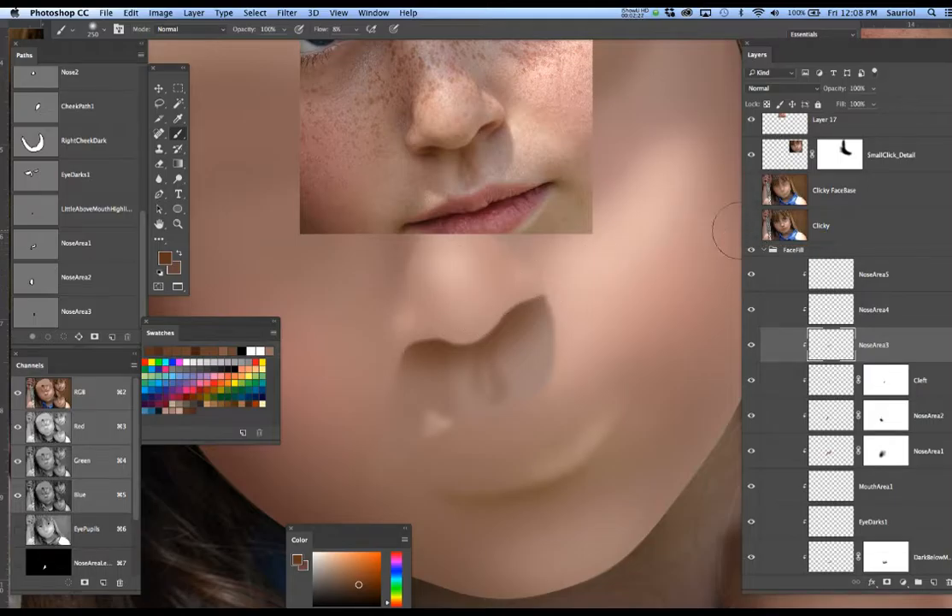
left_click(752, 225)
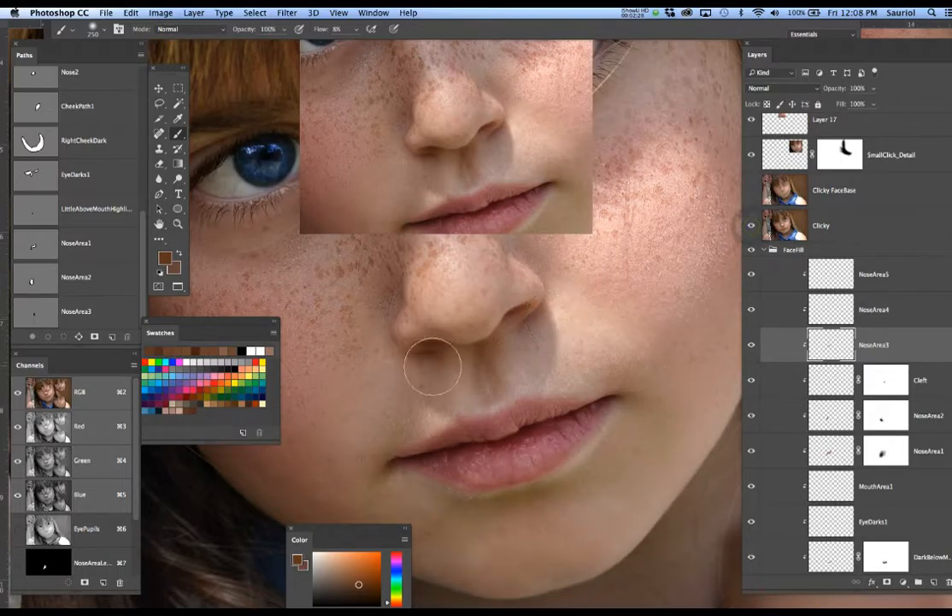
Sample the greyish-pink shadow tone below the right nostril and paint it there with a 400-pixel brush, checking against the Clicky layer
key("bracketright")
key("bracketright")
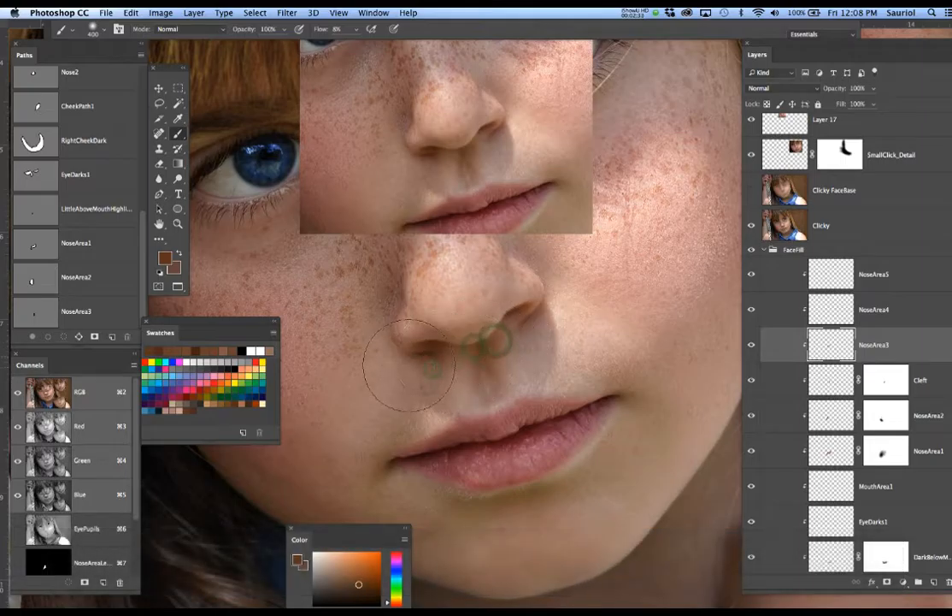
left_click(542, 336, "alt")
mouse_move(536, 335)
left_mouse_down()
mouse_move(503, 309)
mouse_move(511, 338)
left_mouse_up()
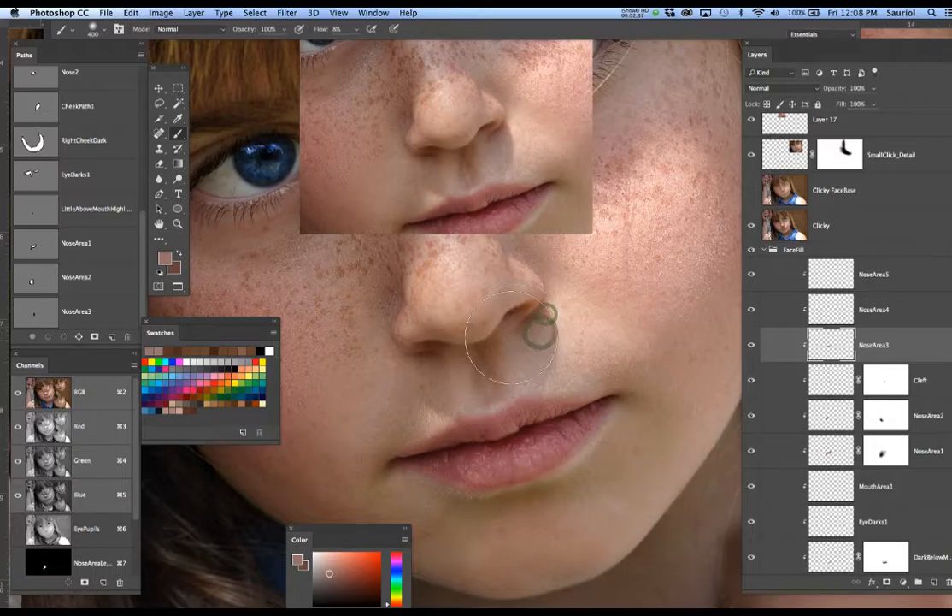
left_click(518, 336)
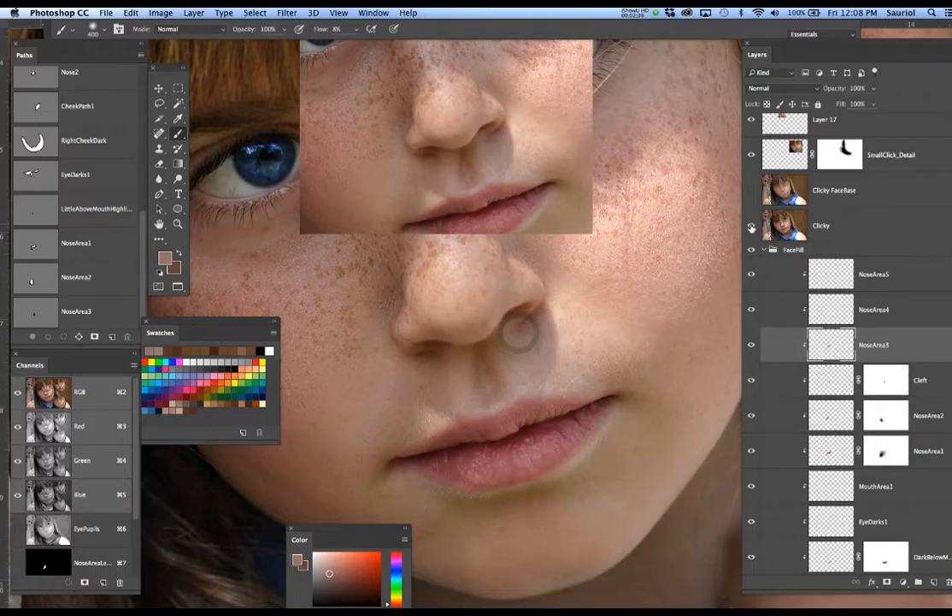
left_click(751, 226)
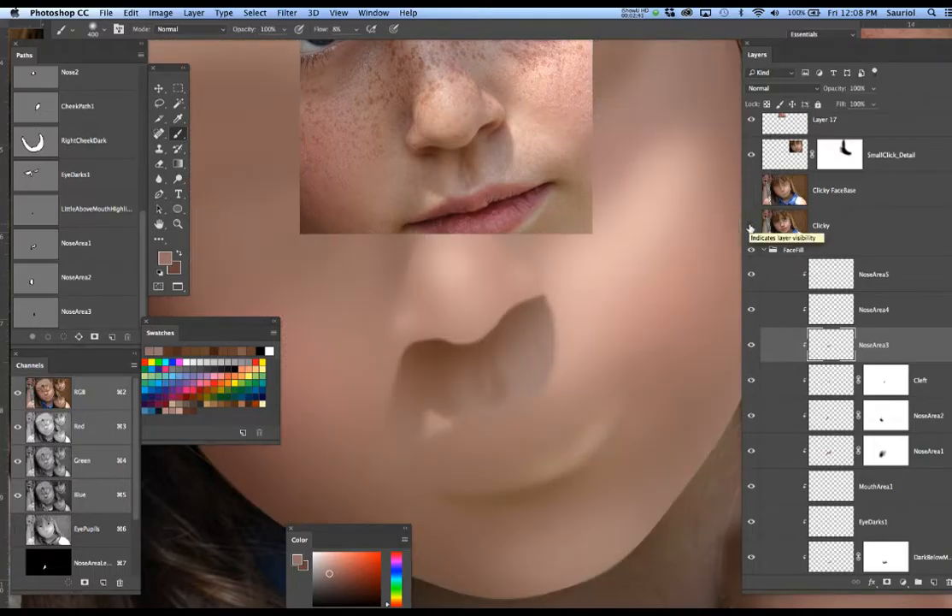
left_click(751, 226)
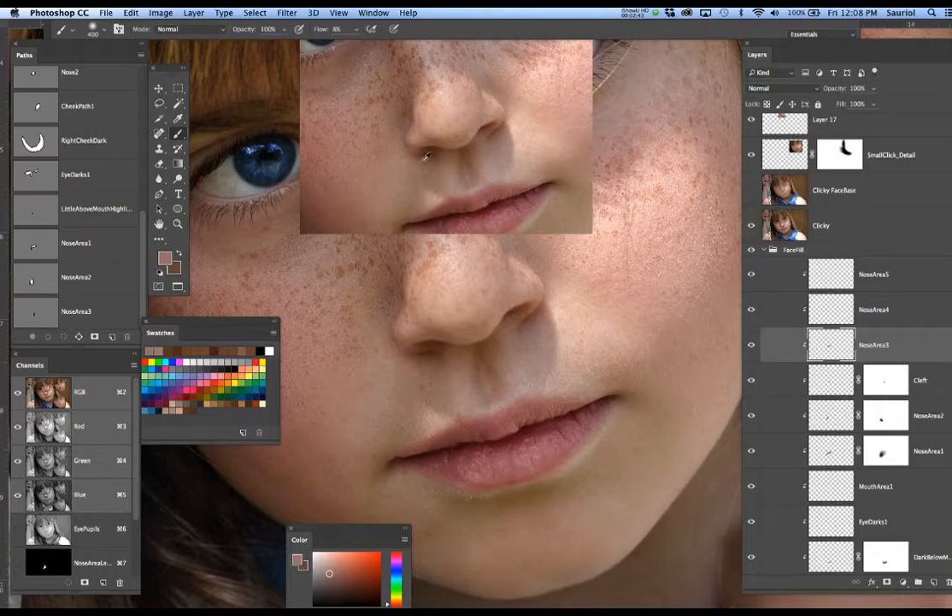
Dab the lighter skin tone over the shadow's outer edge left of the upper lip and check it against the Clicky layer
left_click(389, 390)
left_click(391, 391)
left_click(397, 390)
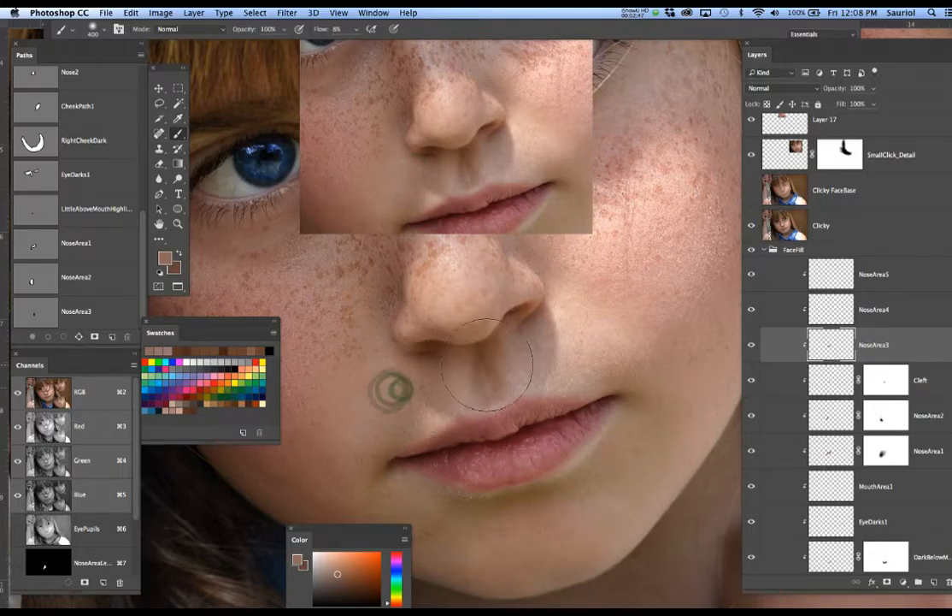
left_click(753, 226)
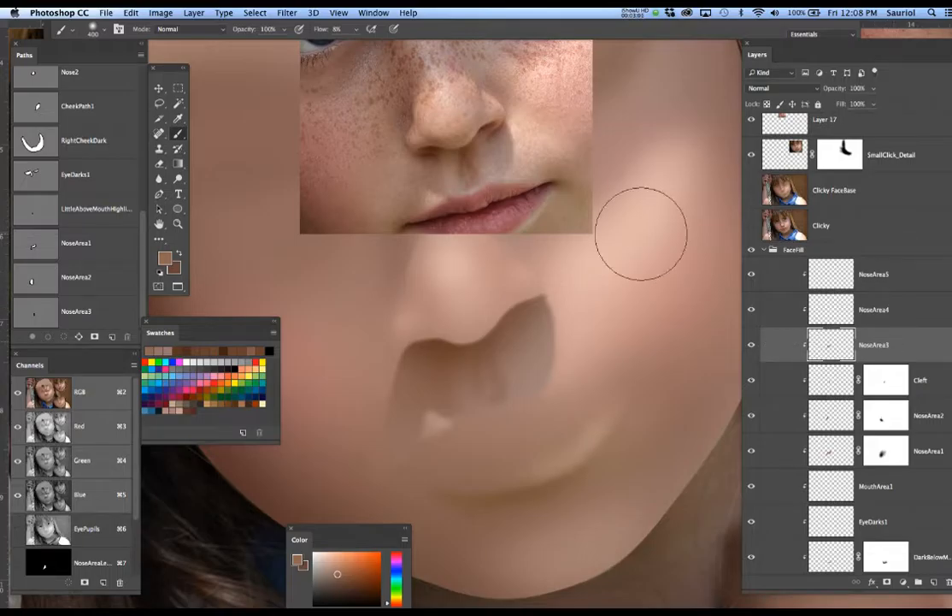
left_click(753, 226)
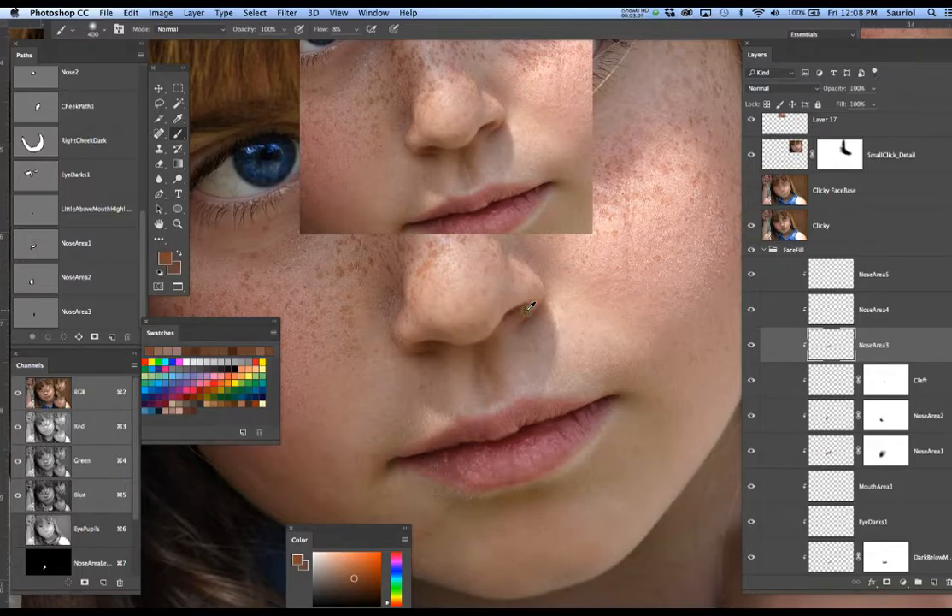
Reduce the brush to 175 pixels and dab reddish brown into the right nostril area
scroll(530, 307, "up", 1)
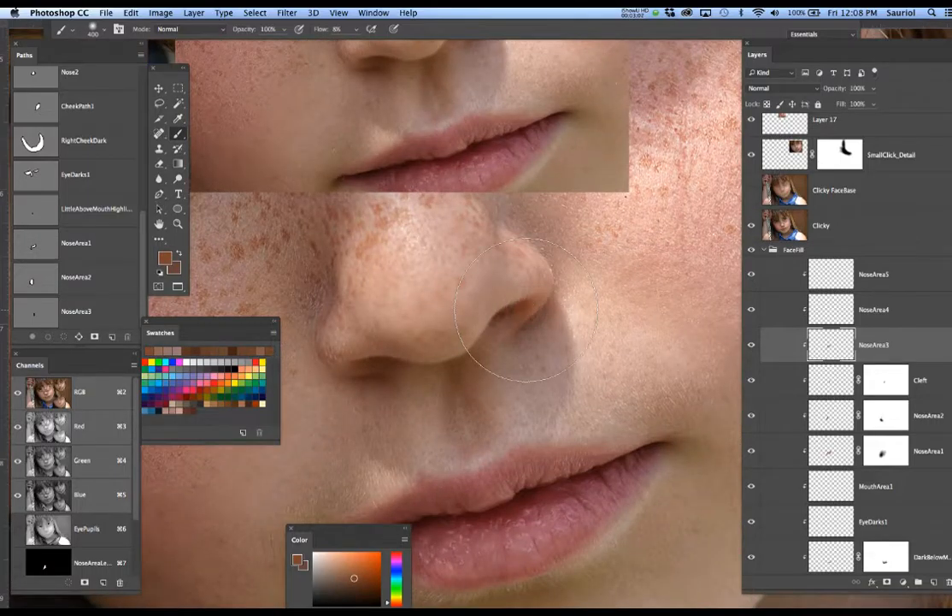
key("bracketleft")
key("bracketleft")
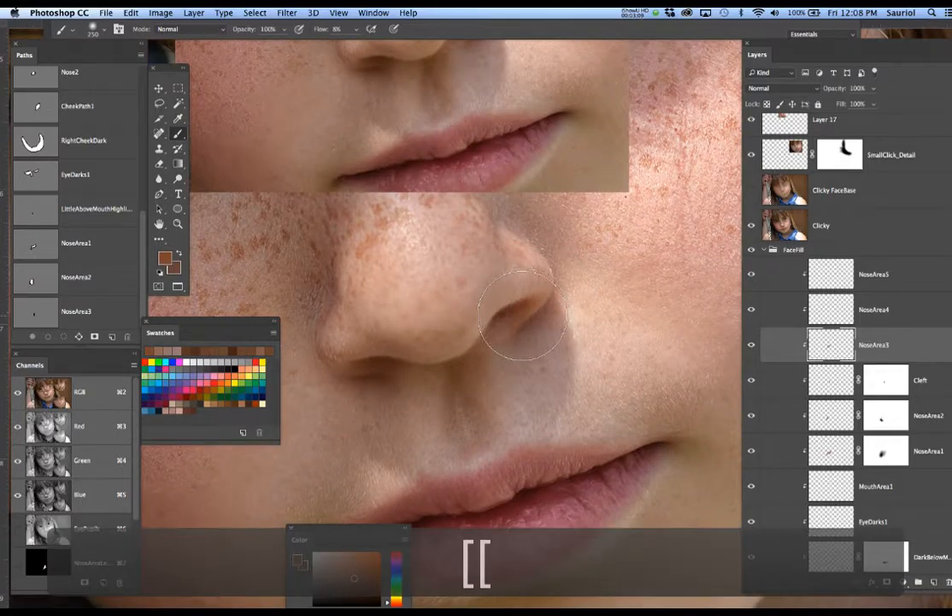
key("bracketleft")
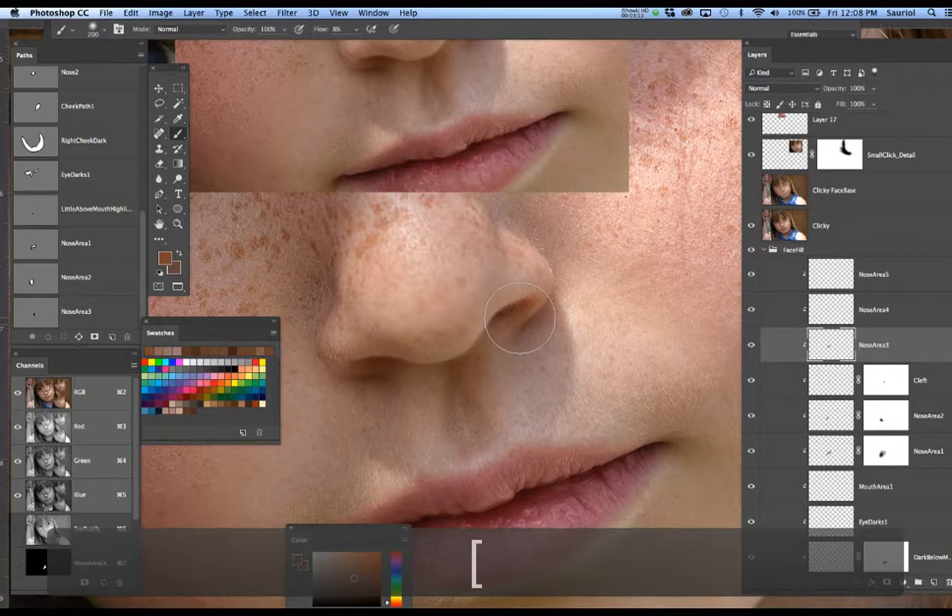
key("bracketleft")
left_click(519, 316)
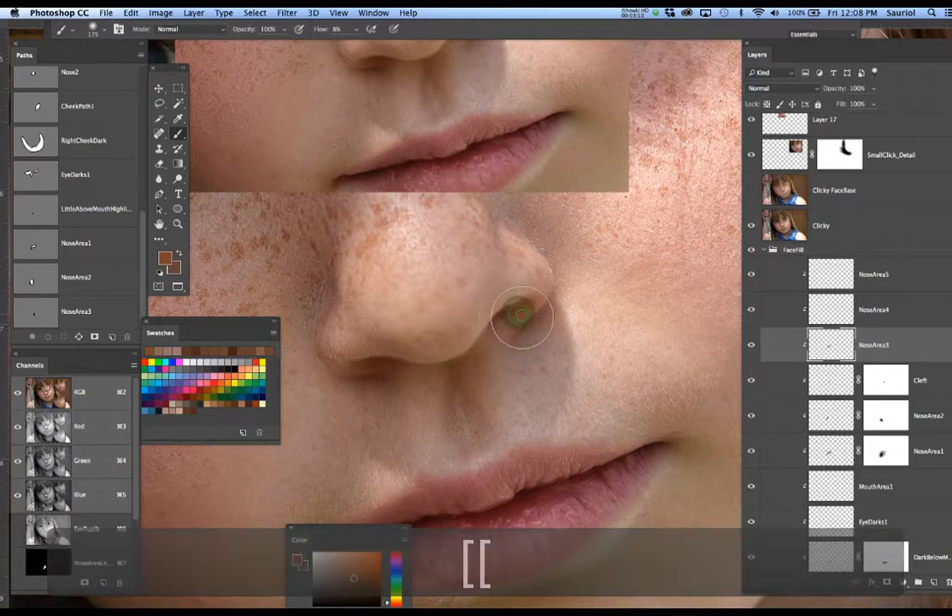
Sample the dark brown under the left nostril and paint it from there toward the center of the nose
left_click(399, 360, "alt")
mouse_move(382, 363)
left_mouse_down()
mouse_move(403, 363)
mouse_move(391, 378)
mouse_move(416, 368)
left_mouse_up()
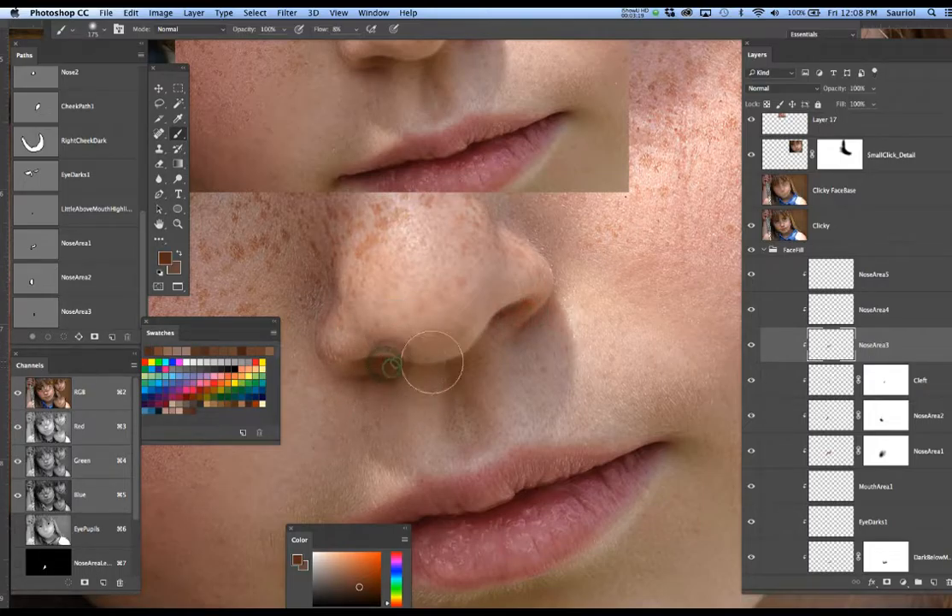
left_click(450, 362)
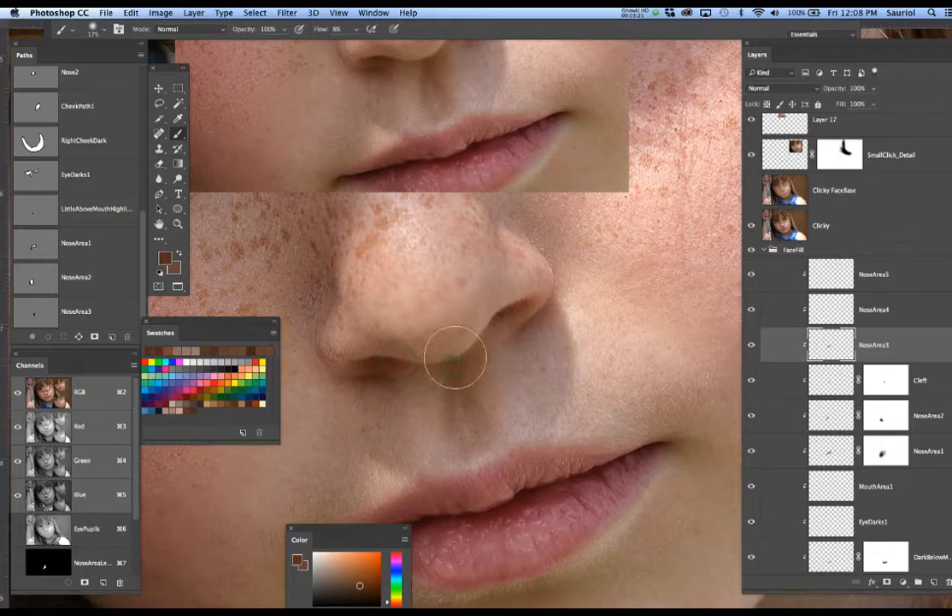
Darken the small shadow directly beneath the nose tip with short strokes, using a 100-pixel and then a 70-pixel brush
key("bracketleft")
key("bracketleft")
key("bracketleft")
left_click_drag(455, 353, 454, 375)
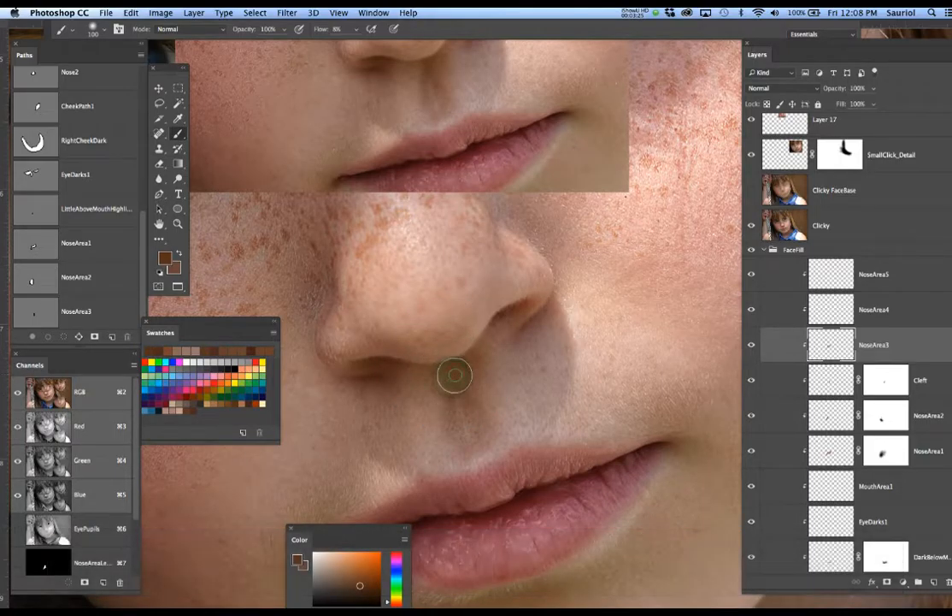
key("bracketleft")
key("bracketleft")
key("bracketleft")
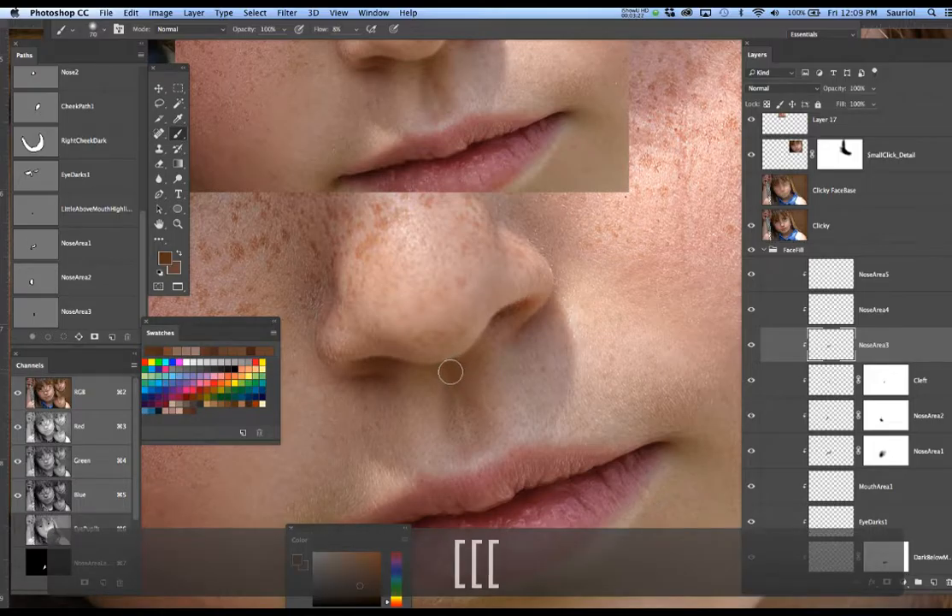
mouse_move(458, 362)
left_mouse_down()
mouse_move(463, 372)
mouse_move(480, 359)
mouse_move(459, 363)
left_mouse_up()
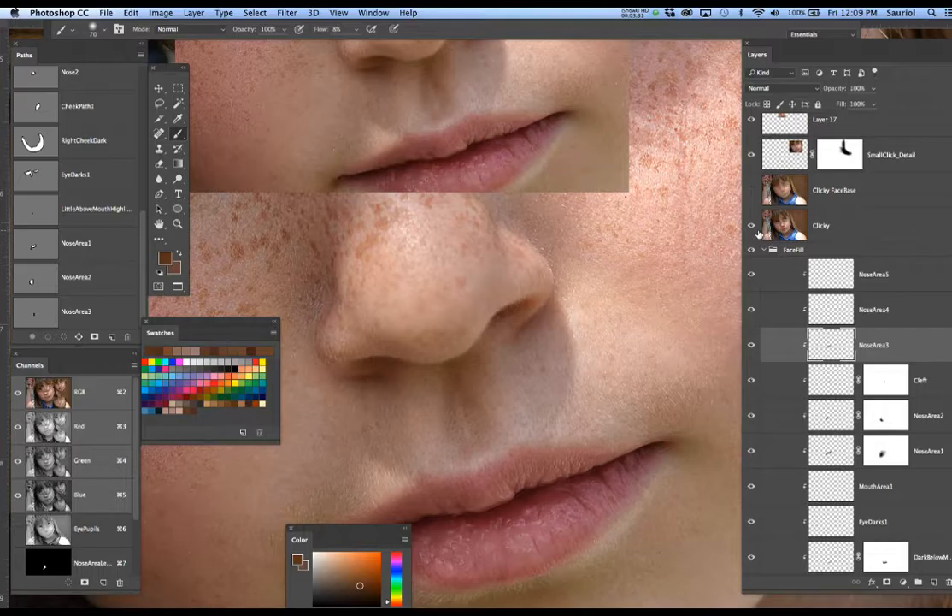
Toggle the Clicky layer and leave it hidden to inspect the painted shading under the nose
left_click(753, 226)
left_click(753, 226)
left_click(753, 225)
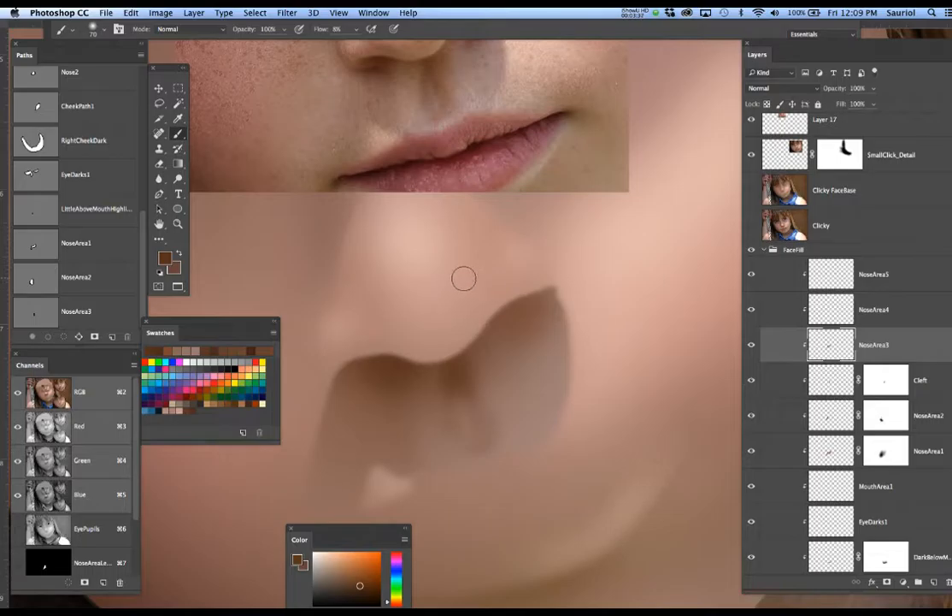
left_click_drag(514, 314, 484, 365)
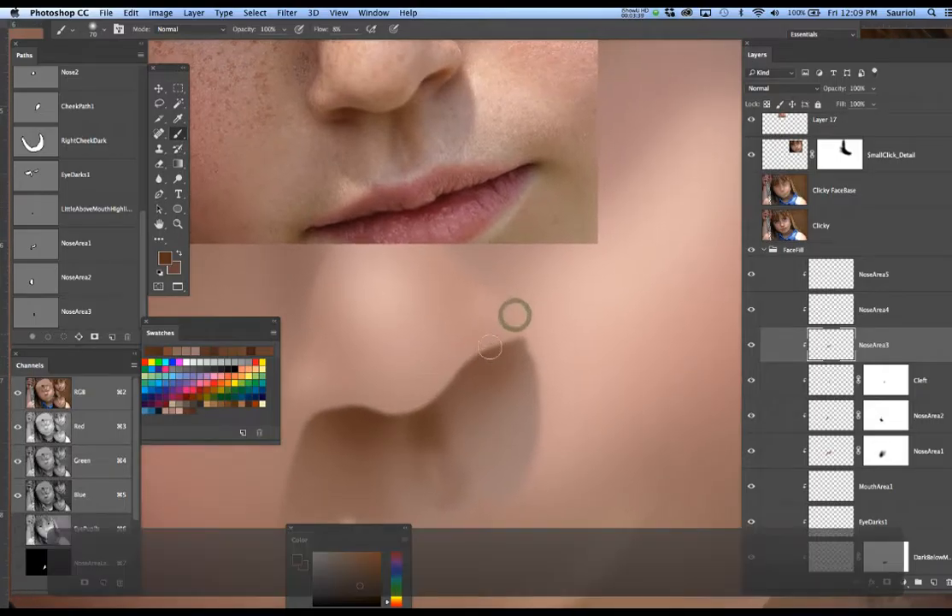
Enlarge the brush to 100 pixels and dab brown into the shadow between the nose tip and the right nostril
key("bracketright")
key("bracketright")
key("bracketright")
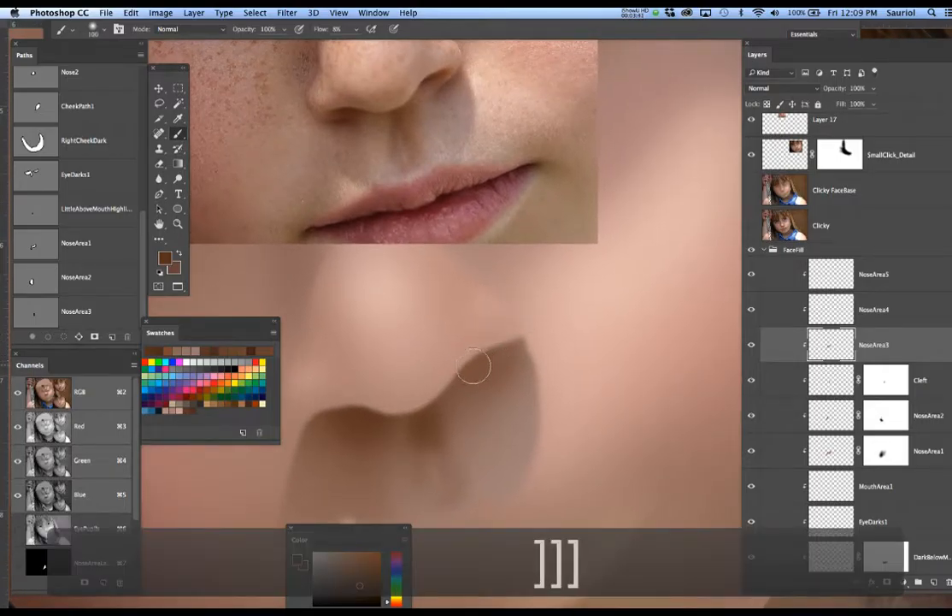
left_click(447, 403)
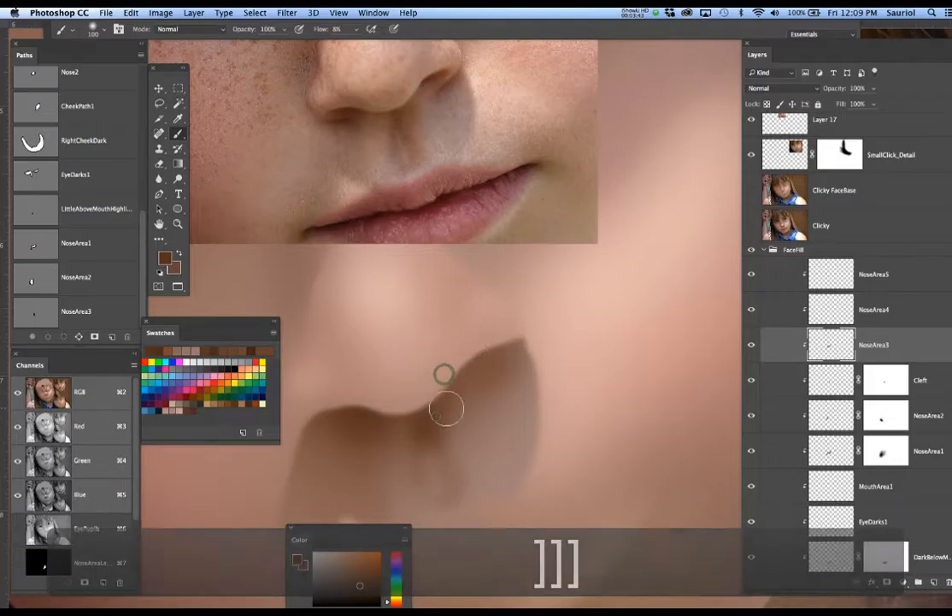
left_click(440, 421)
left_click(434, 428)
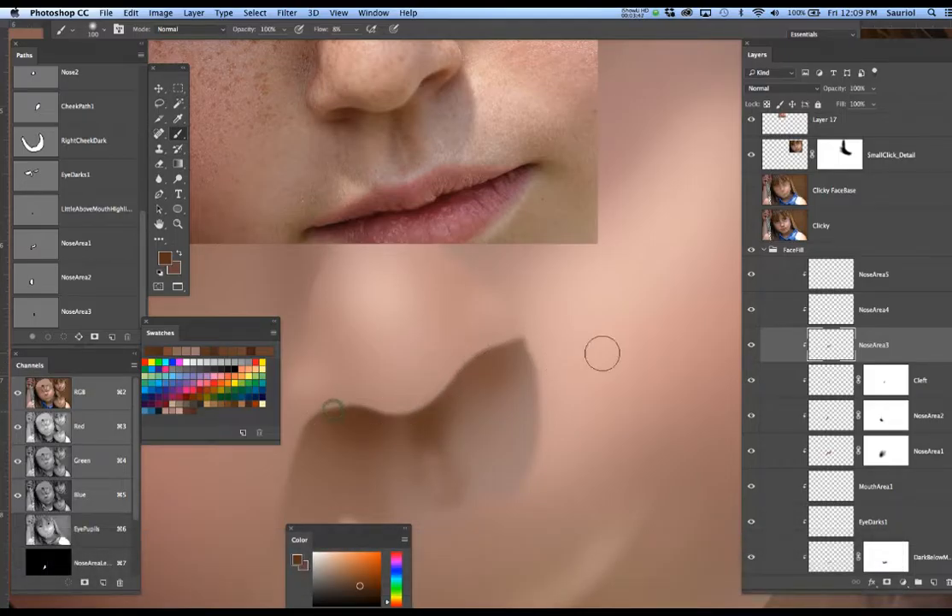
Toggle the Clicky layer to compare the painted under-nose shadow with the photo, and leave it hidden
left_click(752, 225)
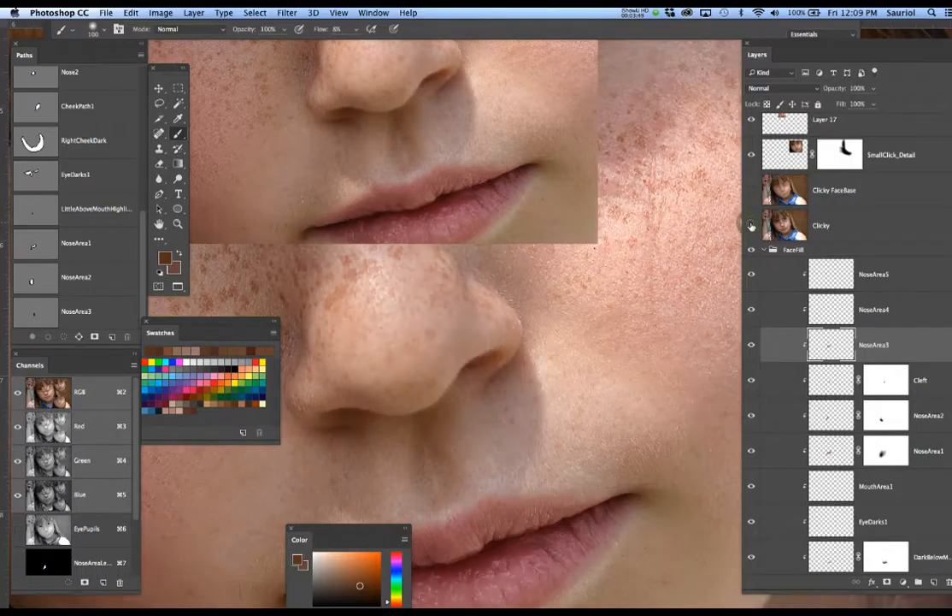
left_click(752, 225)
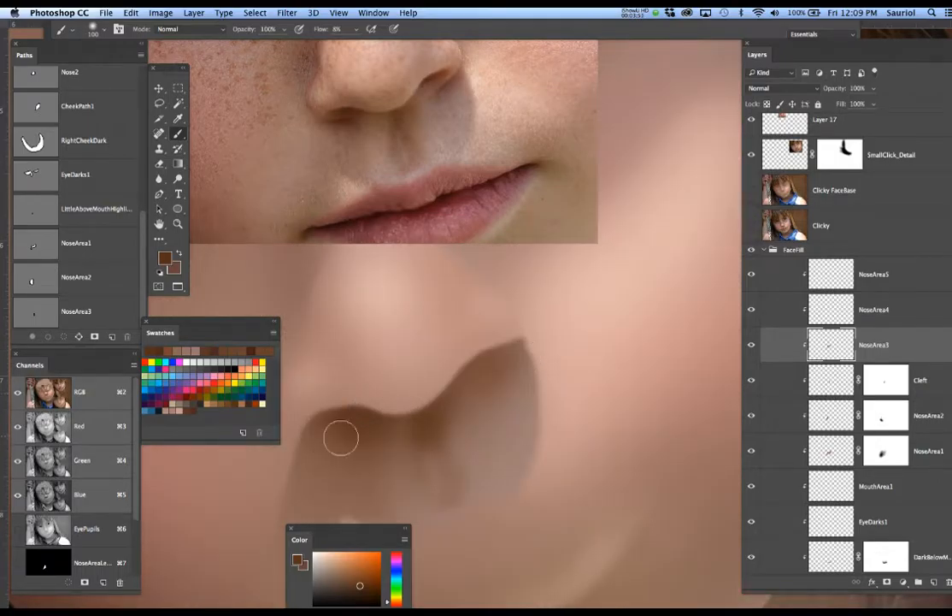
left_click(752, 226)
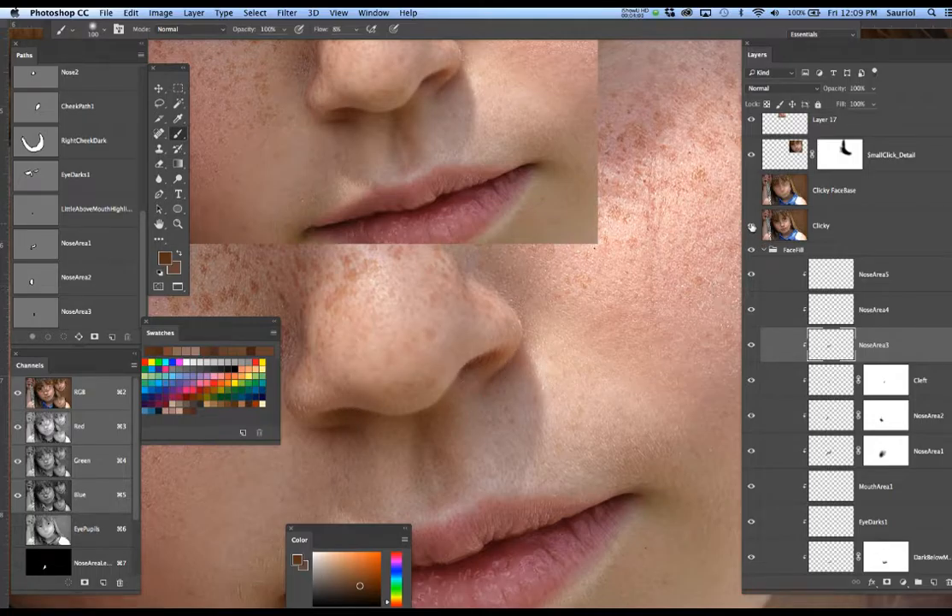
left_click(751, 225)
left_click(752, 226)
left_click(752, 225)
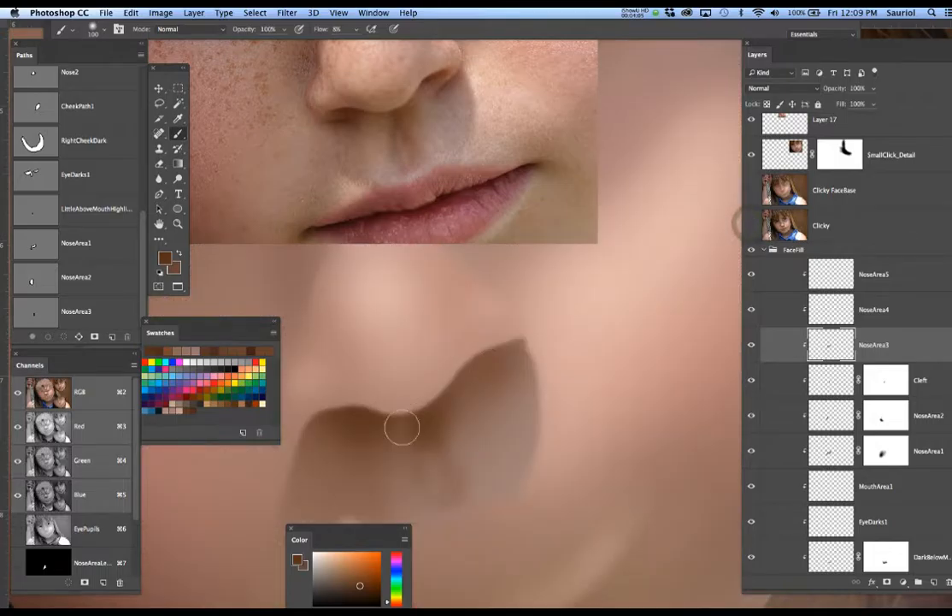
Enlarge the brush to 150 pixels and stroke brown along the edge directly beneath the nose tip
key("bracketright")
key("bracketright")
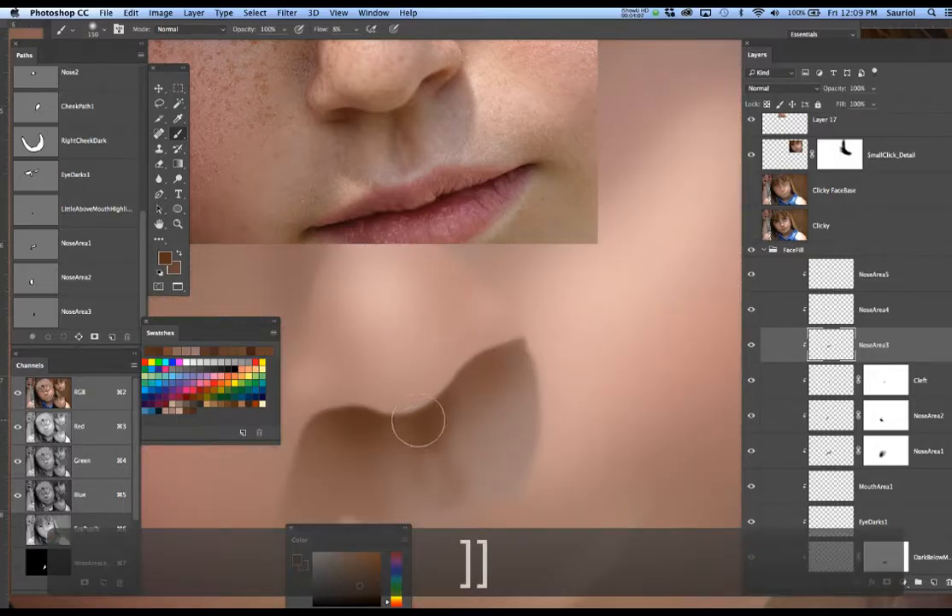
mouse_move(390, 434)
left_mouse_down()
mouse_move(442, 400)
mouse_move(448, 426)
mouse_move(424, 427)
mouse_move(422, 445)
mouse_move(439, 466)
mouse_move(438, 450)
mouse_move(402, 439)
mouse_move(392, 447)
mouse_move(448, 414)
left_mouse_up()
Deselect, add a layer mask to NoseArea3, and reduce the brush to 90 pixels
key("super+d")
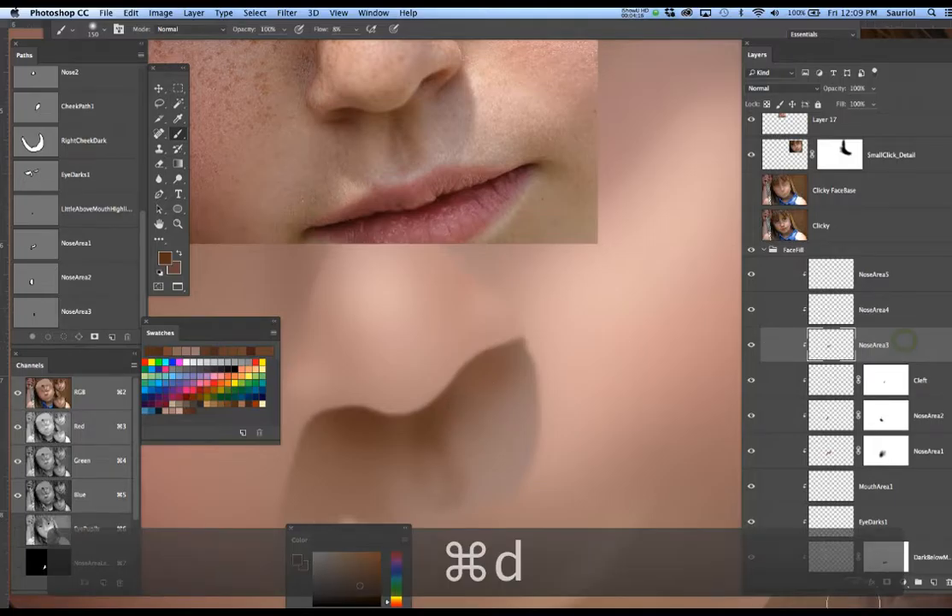
left_click(887, 581)
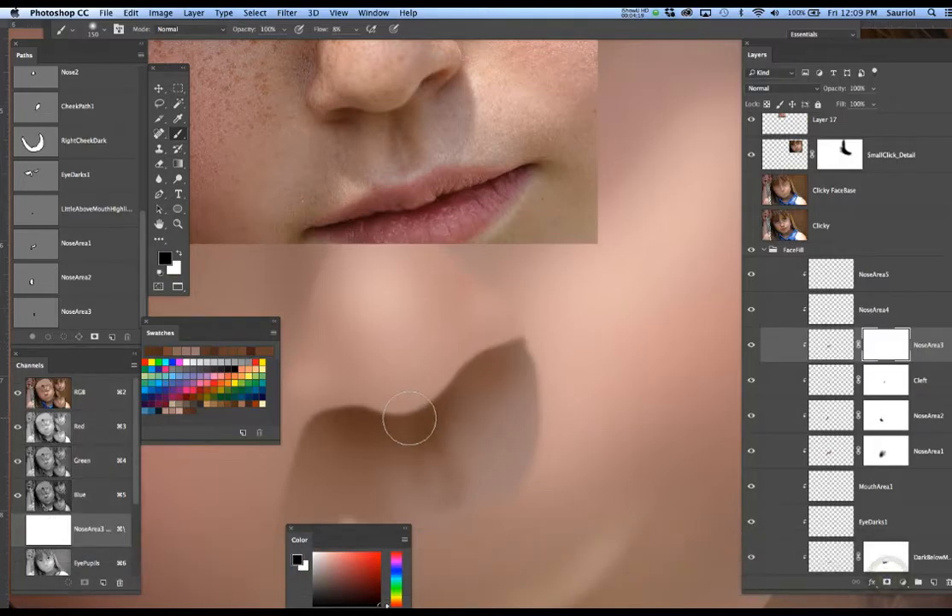
key("bracketleft")
key("bracketleft")
key("bracketleft")
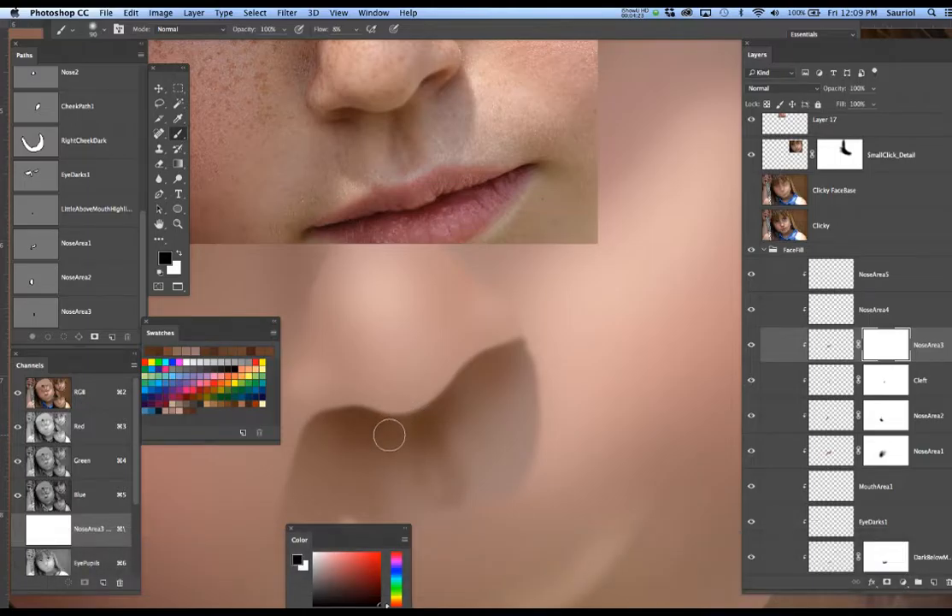
mouse_move(388, 432)
left_mouse_down()
mouse_move(411, 488)
mouse_move(446, 503)
mouse_move(408, 475)
left_mouse_up()
key("super+z")
key("alt+super+z")
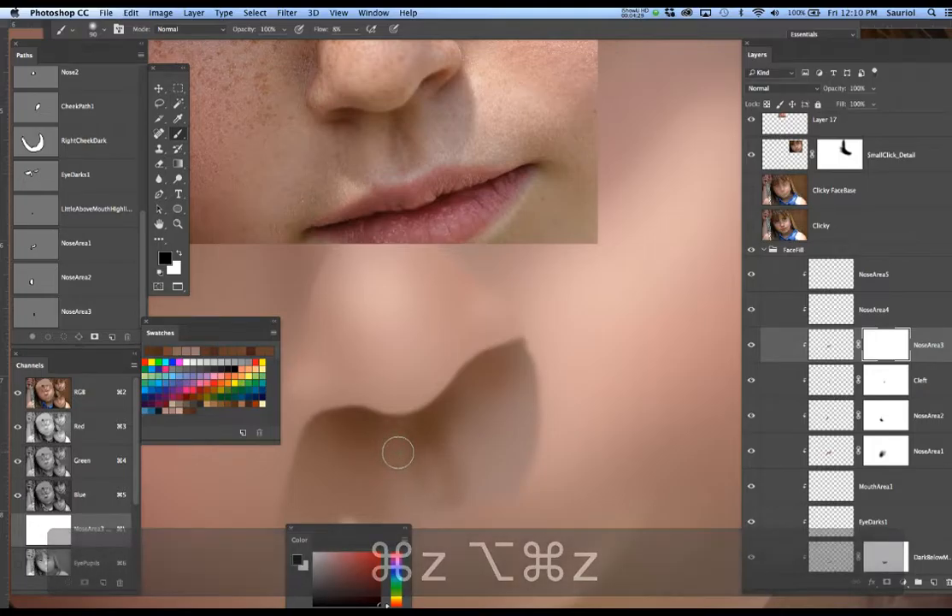
Show the Clicky layer as a guide and dab black on the NoseArea3 mask on both sides of the central shadow
left_click(750, 224)
left_click(749, 224)
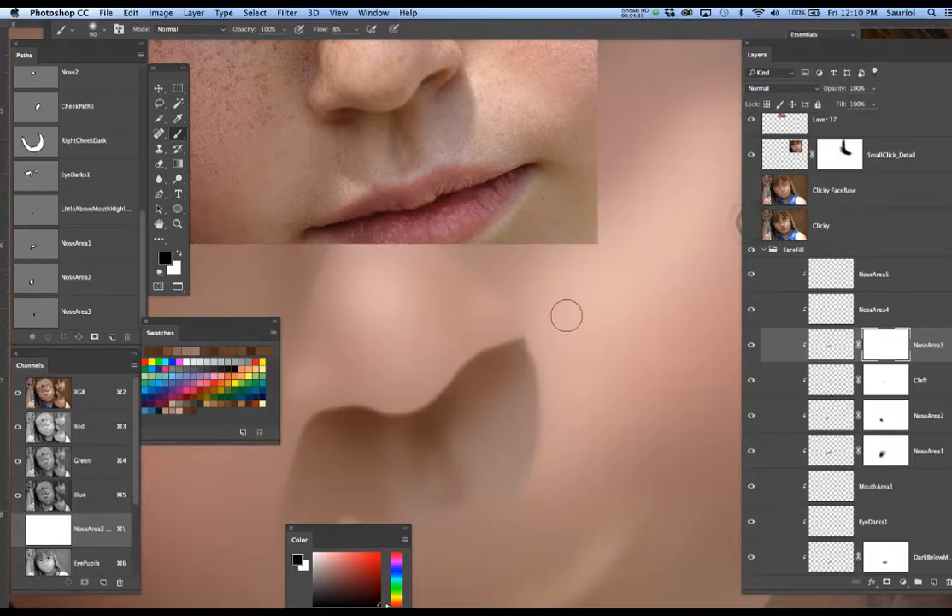
left_click(749, 226)
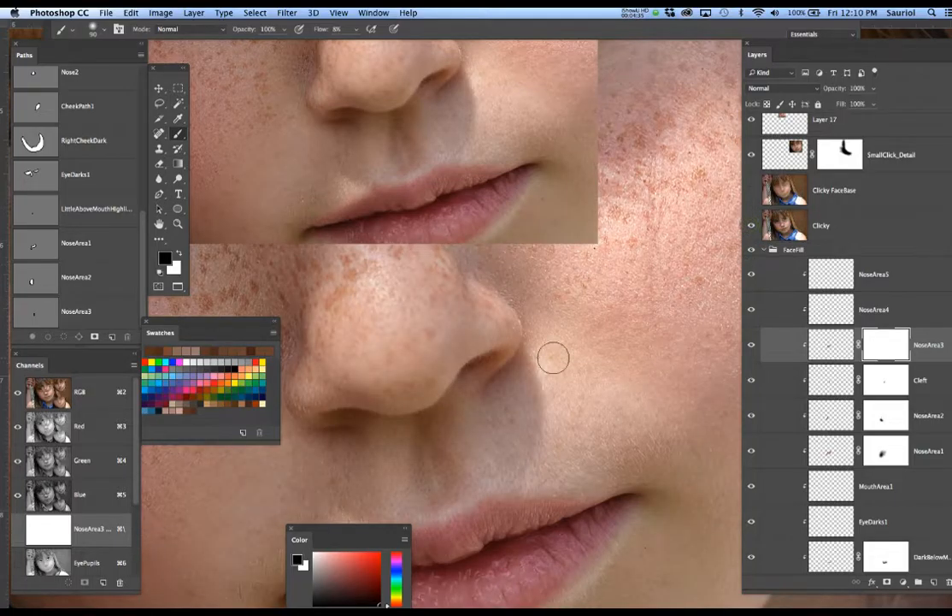
left_click(378, 431)
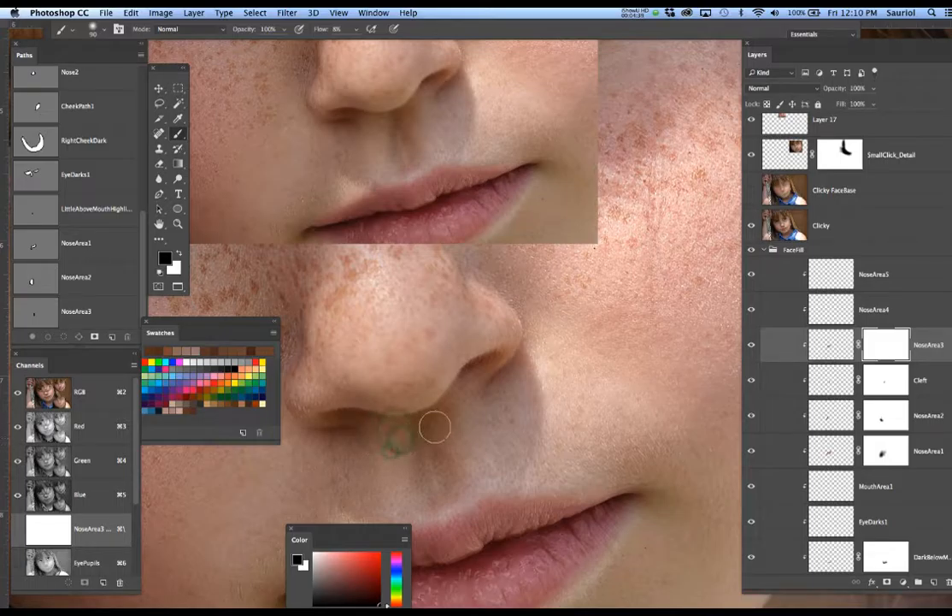
left_click(461, 399)
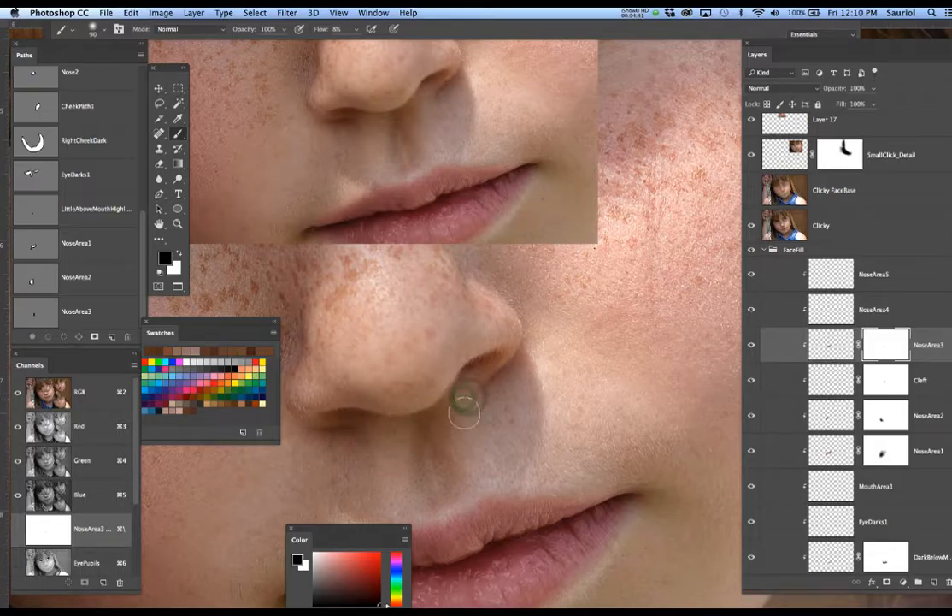
left_click(463, 413)
left_click(463, 424)
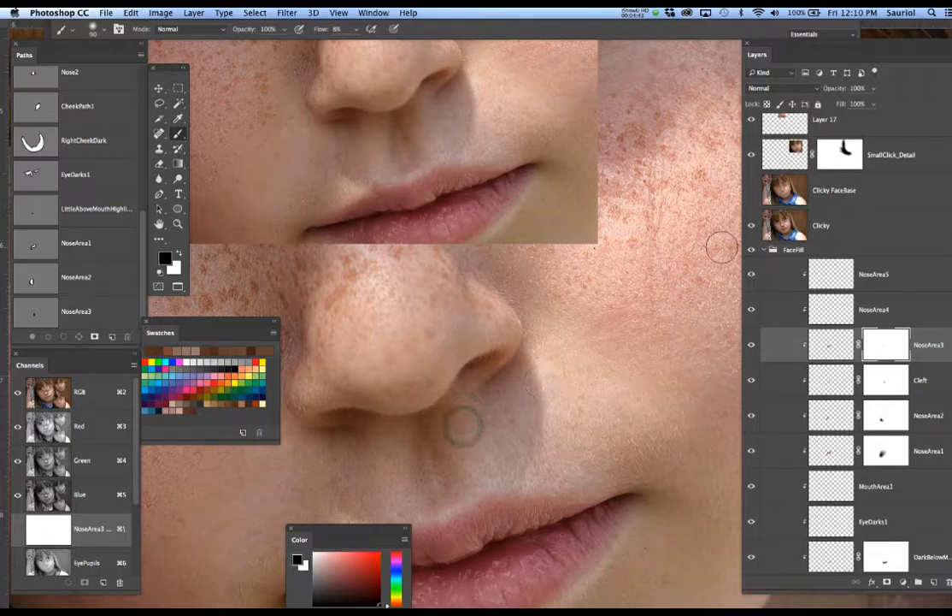
Hide the Clicky layer and mask out more shading around the dark spot beneath the nose tip
left_click(752, 225)
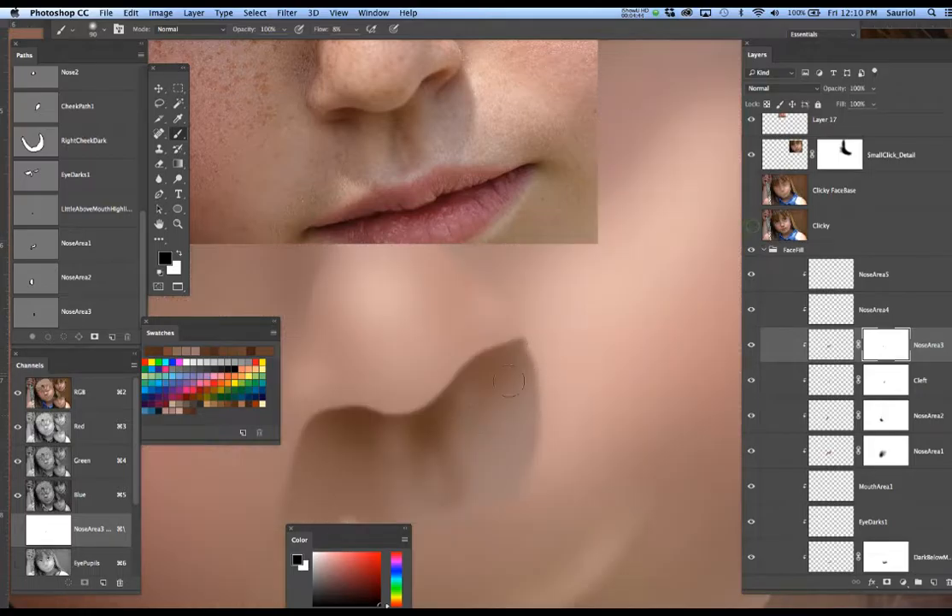
left_click(455, 408)
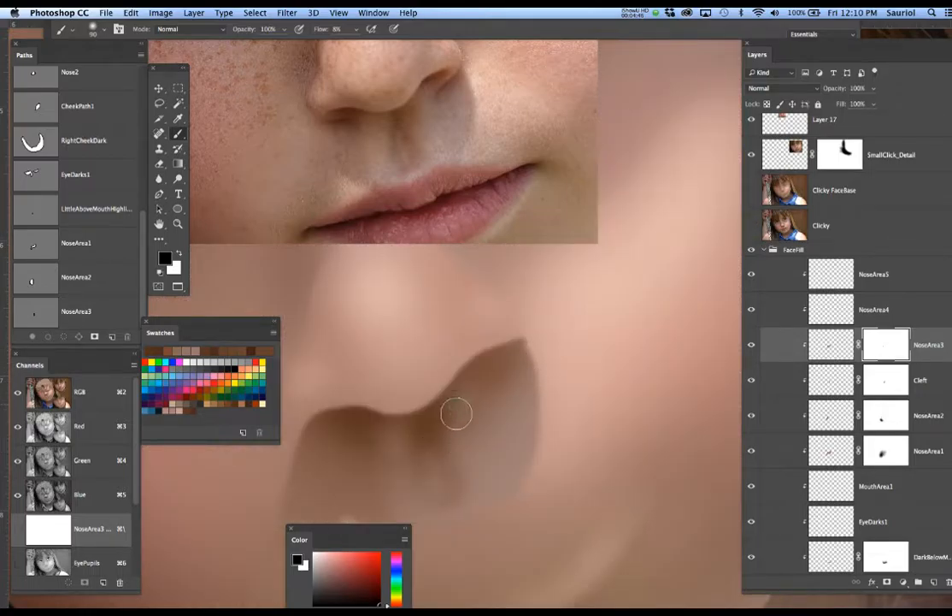
left_click(389, 439)
left_click(401, 451)
Switch to white with a 100-pixel brush and paint on the NoseArea3 mask to restore shading beneath the nose
scroll(505, 449, "down", 5)
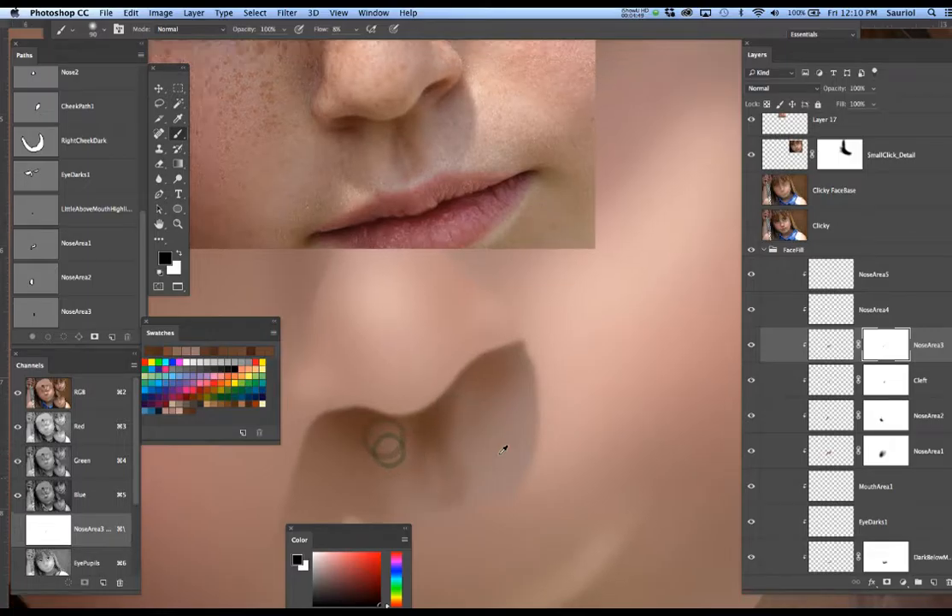
scroll(505, 448, "up", 5)
left_click_drag(460, 449, 450, 388)
key("x")
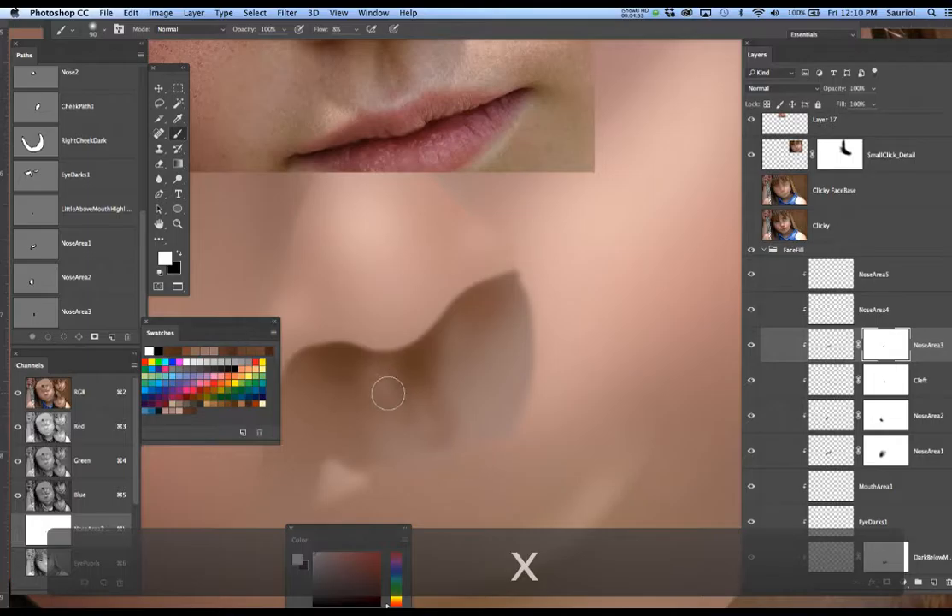
key("bracketright")
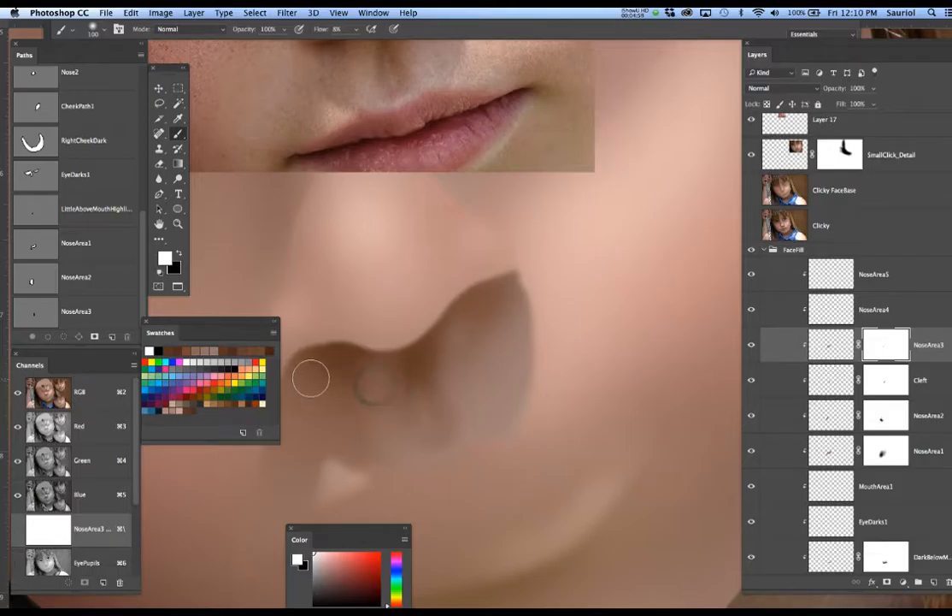
left_click_drag(465, 387, 465, 416)
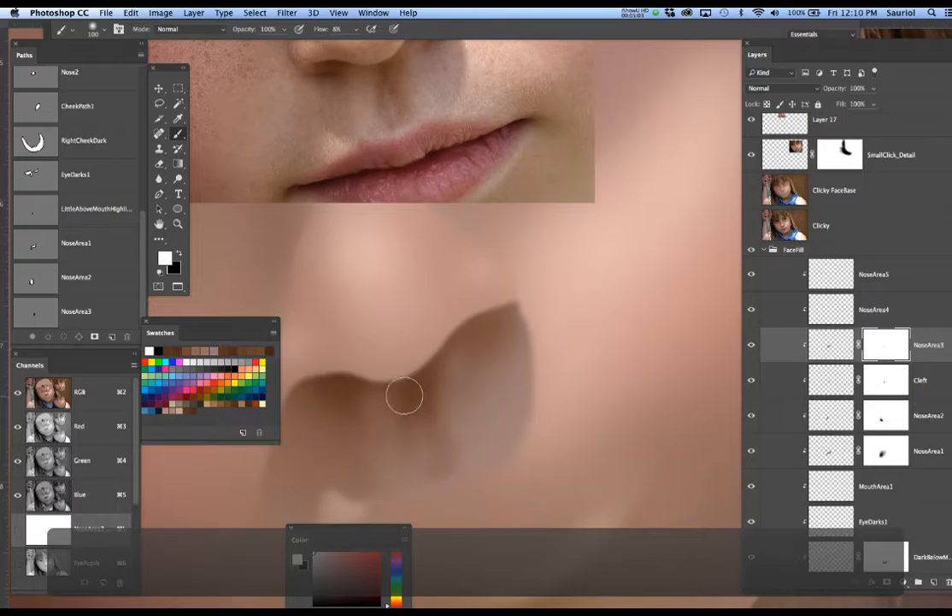
Refine the mask below the nose tip with a 70-pixel brush, painting in white and switching to black
key("[")
key("[")
key("[")
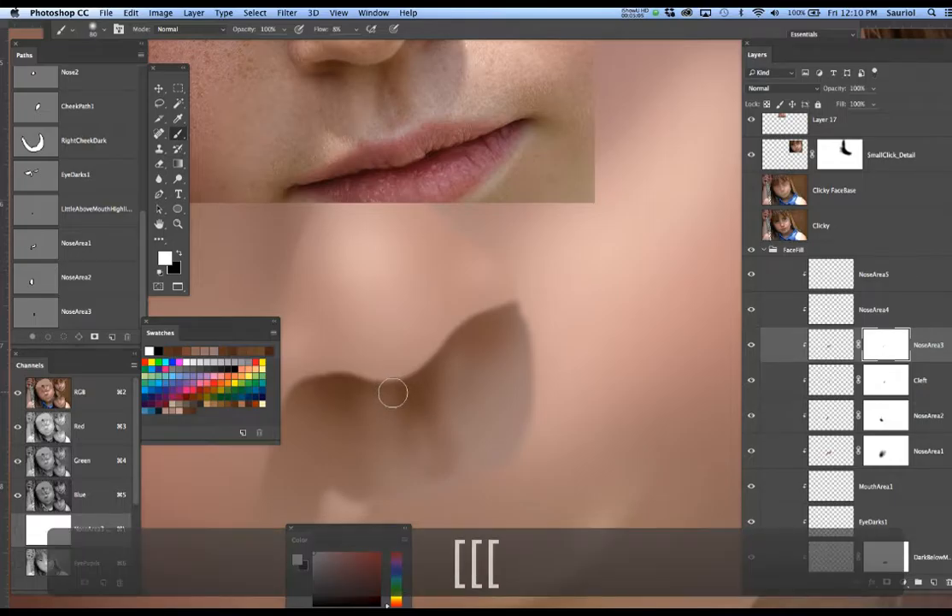
mouse_move(395, 390)
left_mouse_down()
mouse_move(421, 419)
mouse_move(440, 392)
mouse_move(431, 378)
mouse_move(445, 395)
mouse_move(457, 386)
mouse_move(420, 382)
mouse_move(458, 396)
left_mouse_up()
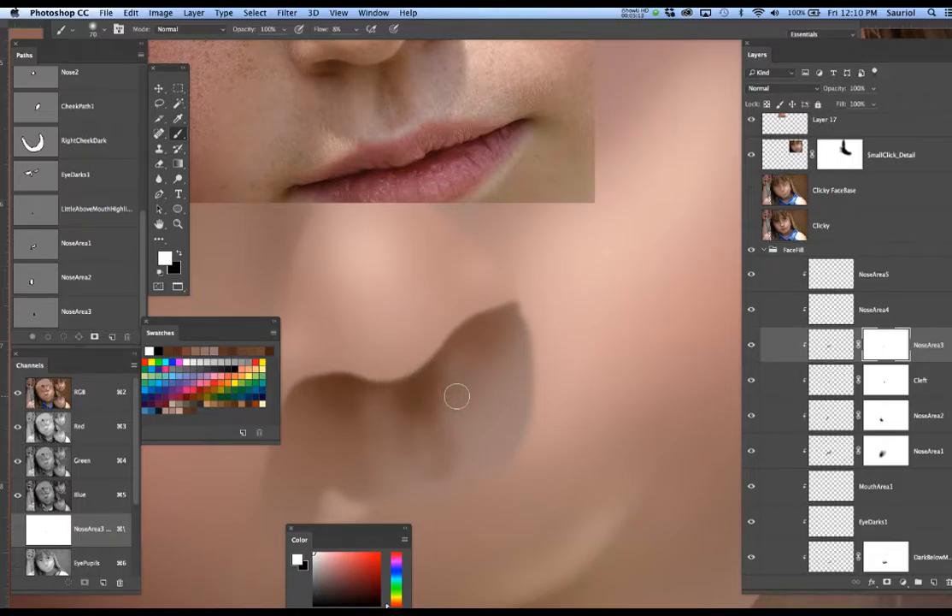
key("x")
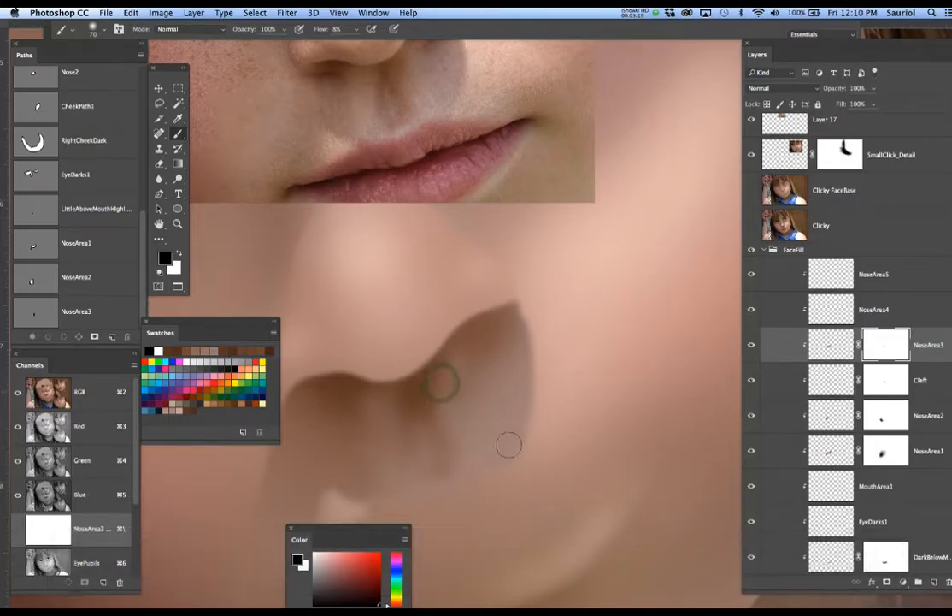
Compare the under-nose shading with the photo by repeatedly showing and hiding the Clicky layer, leaving it hidden
left_click(752, 226)
left_click(751, 225)
left_click(751, 226)
left_click(752, 225)
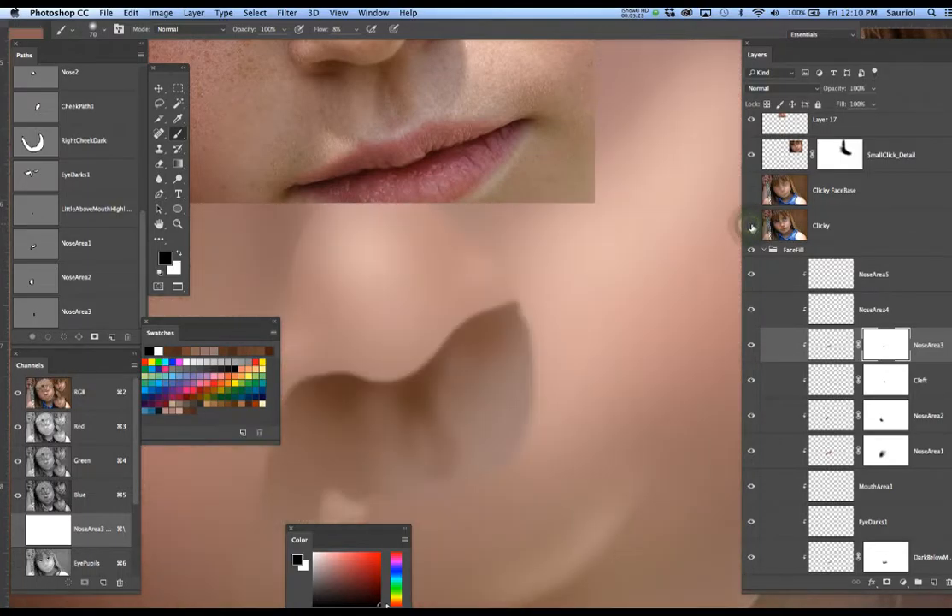
left_click(751, 225)
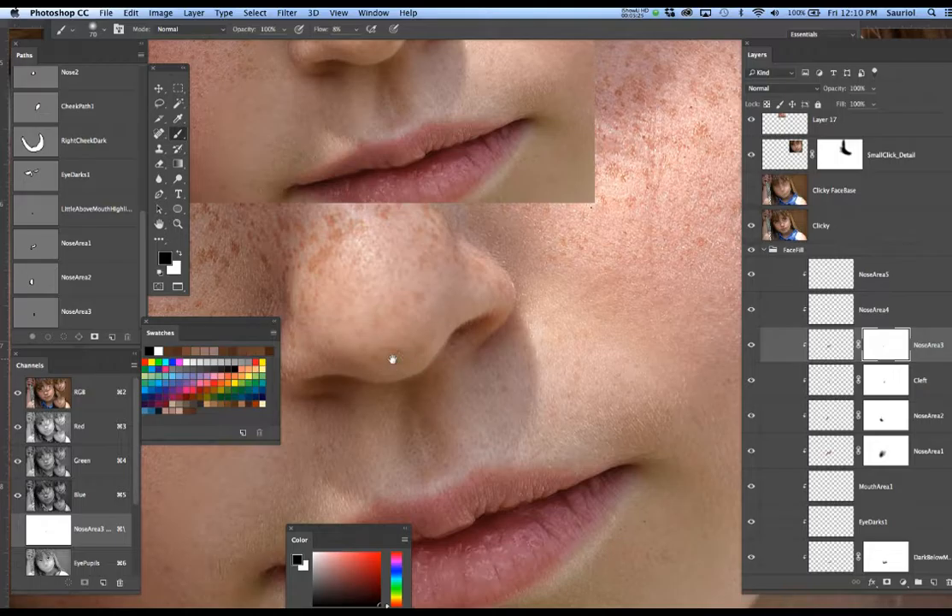
left_click_drag(392, 359, 458, 350)
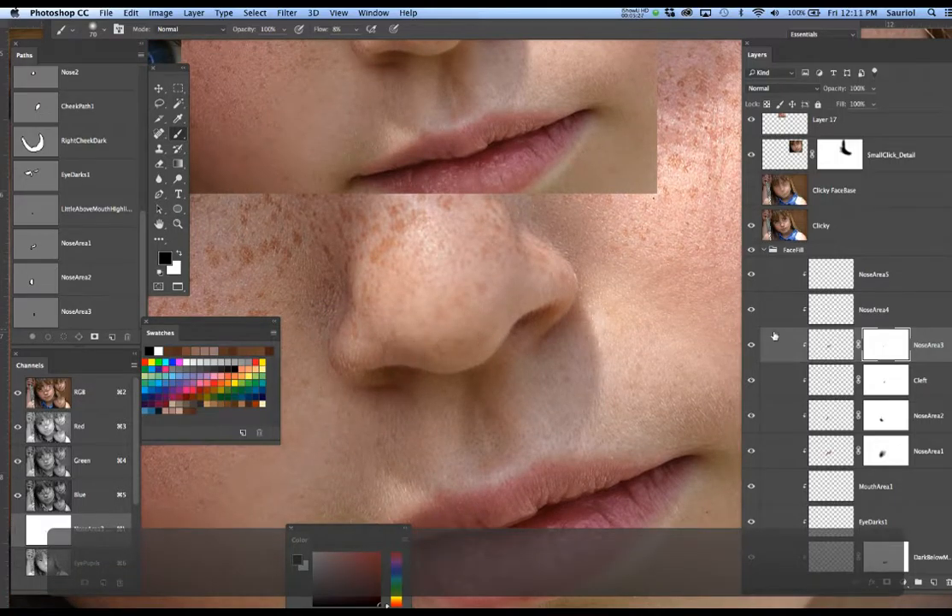
left_click(752, 226)
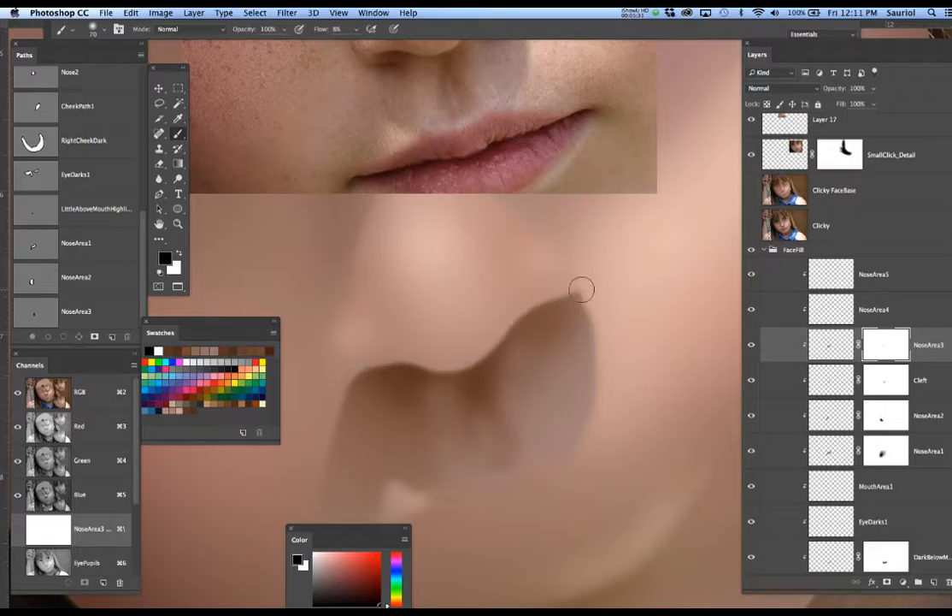
left_click(752, 226)
left_click(753, 226)
left_click(752, 226)
left_click(752, 226)
left_click(752, 225)
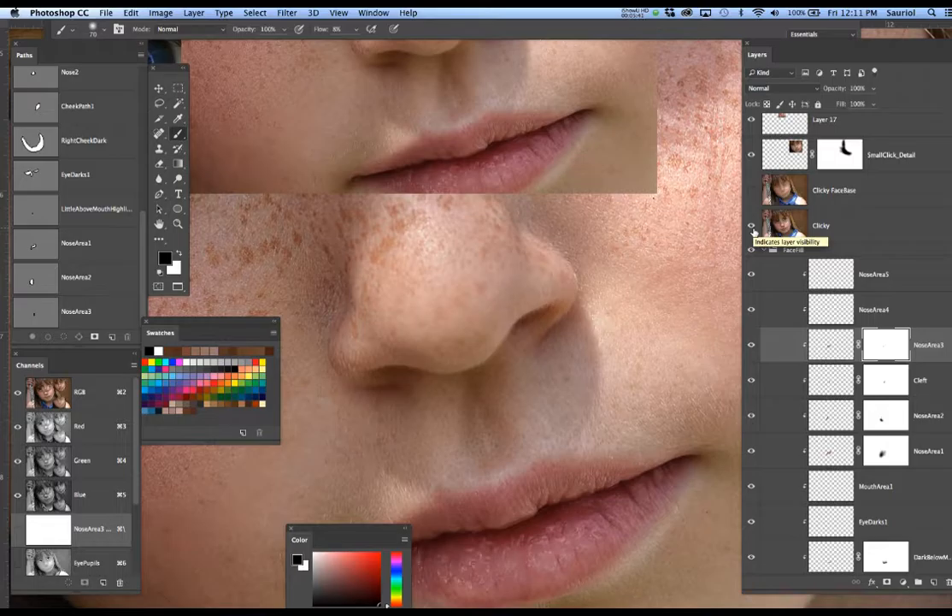
key("super+d")
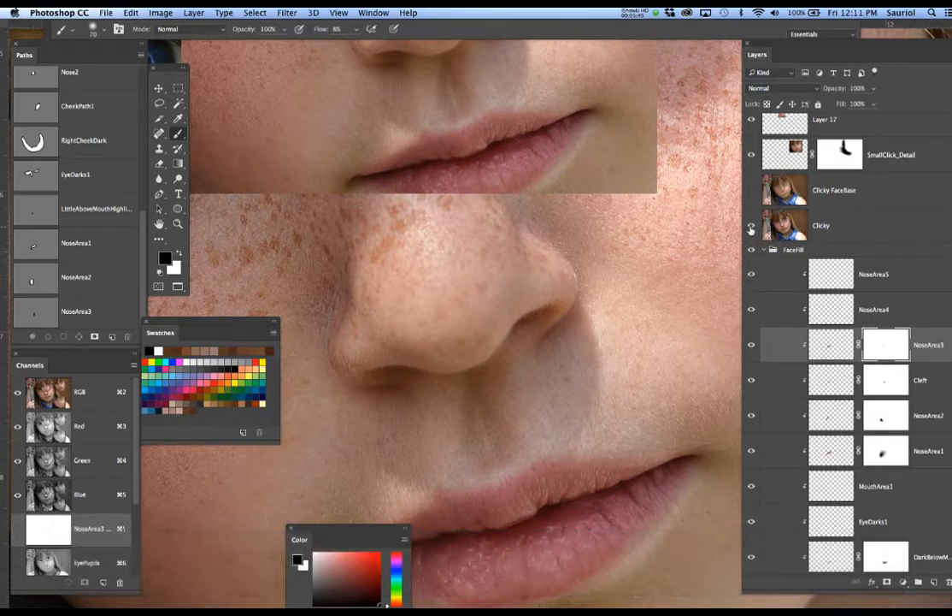
left_click(752, 225)
left_click(752, 226)
left_click(752, 226)
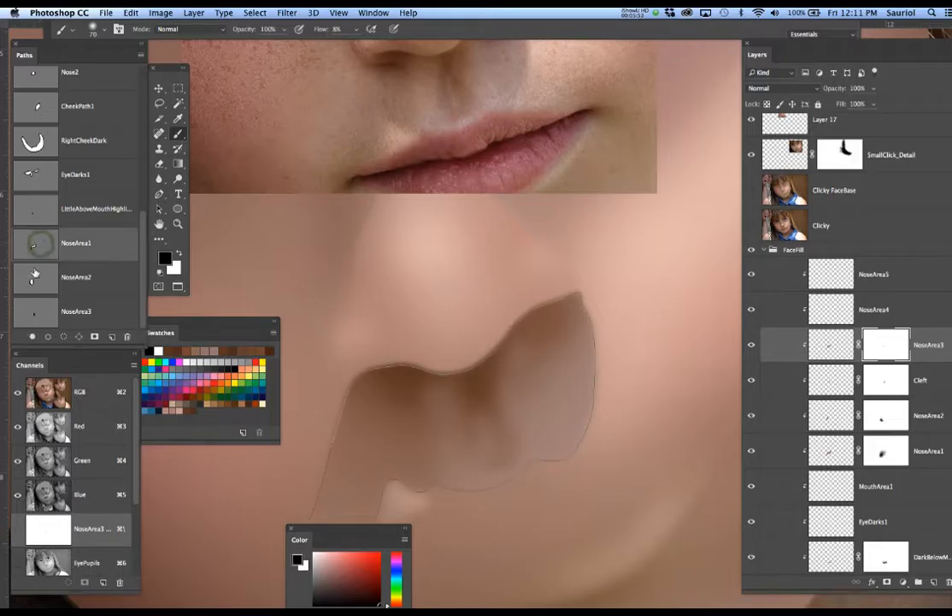
Compare the NoseArea2 and Nose2 paths with the photo by repeatedly showing and hiding the Clicky layer, leaving it visible
left_click(34, 279)
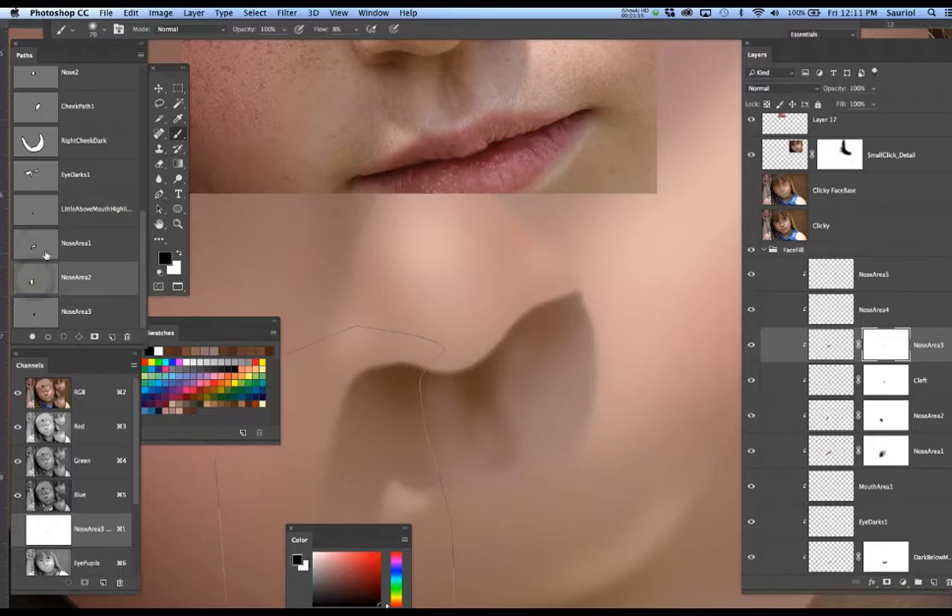
scroll(39, 209, "up", 1)
left_click(35, 95)
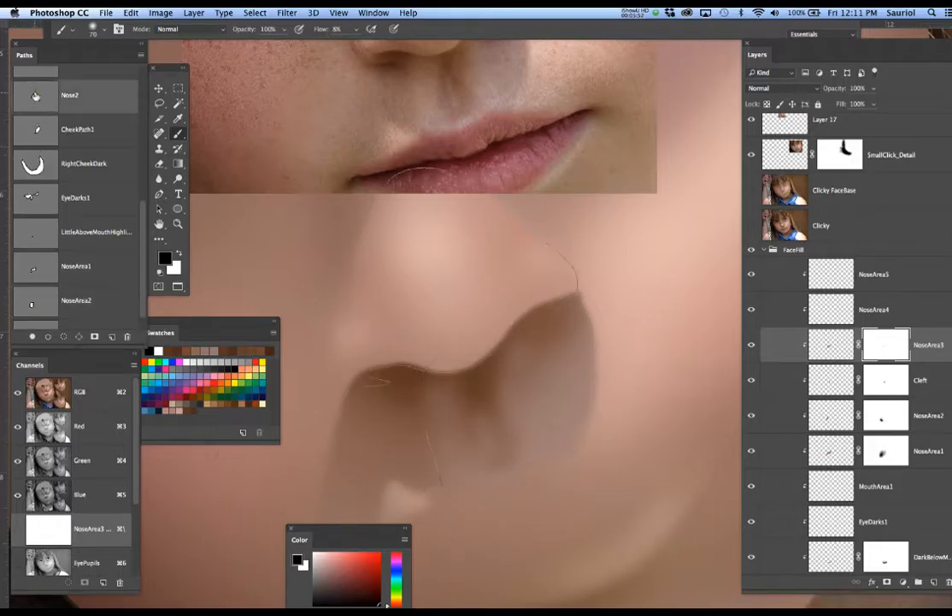
left_click(752, 224)
left_click(753, 224)
left_click(753, 224)
left_click(753, 224)
left_click(753, 224)
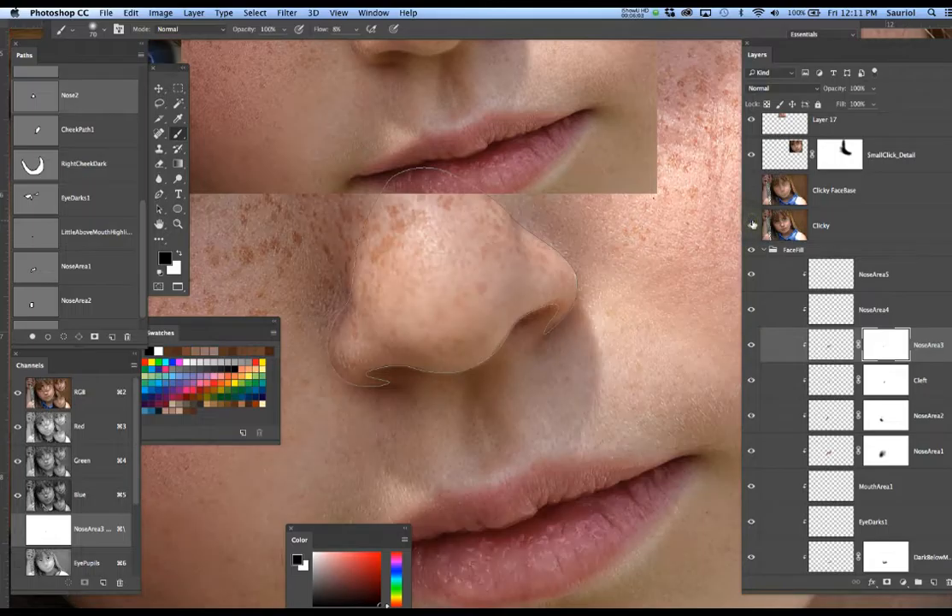
left_click(753, 224)
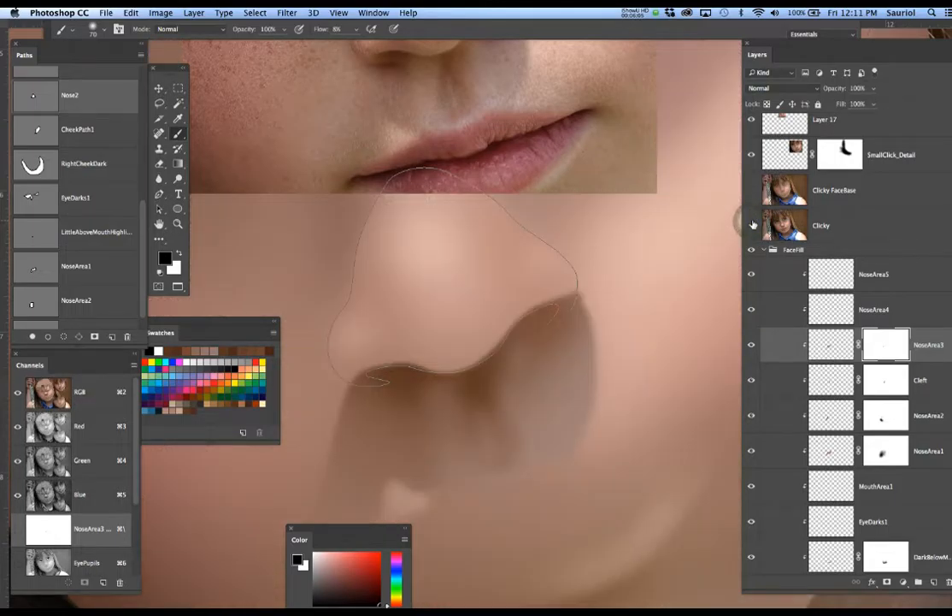
left_click(753, 224)
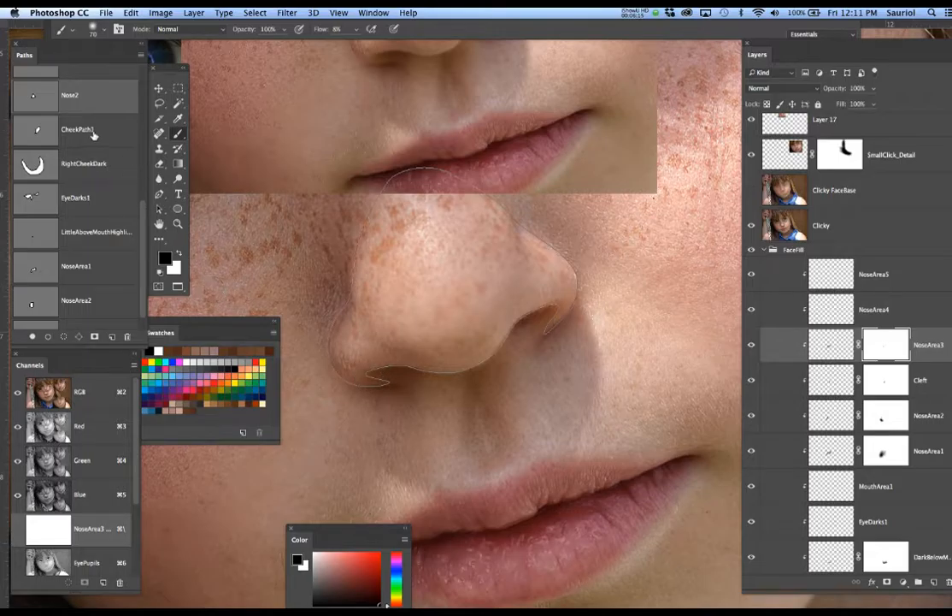
Deselect the Nose2 path, hide the Clicky layer and mask out shading in black at both upper corners of the under-nose shadow on NoseArea3
left_click(102, 99, "super")
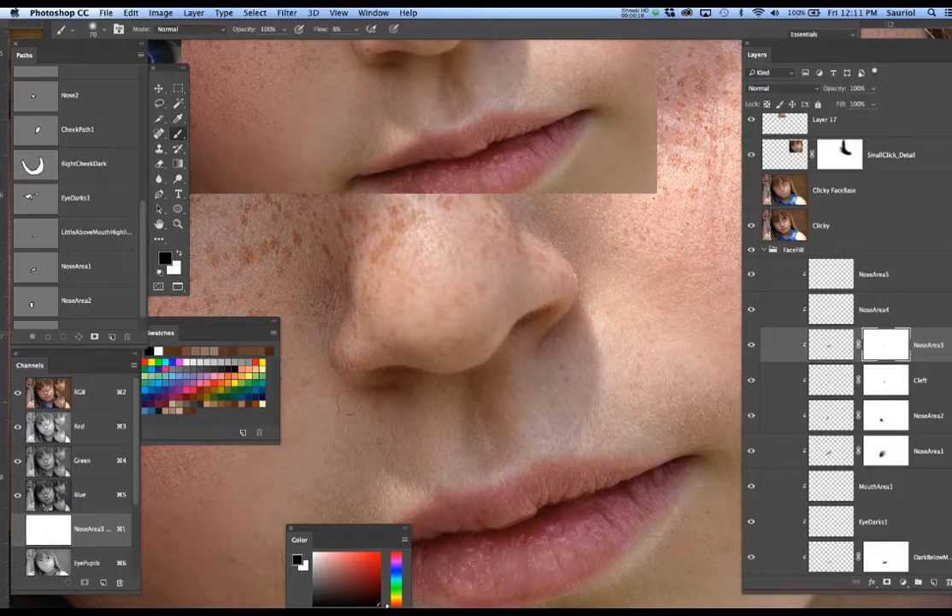
left_click_drag(353, 373, 360, 373)
left_click_drag(562, 298, 590, 285)
left_click(752, 227)
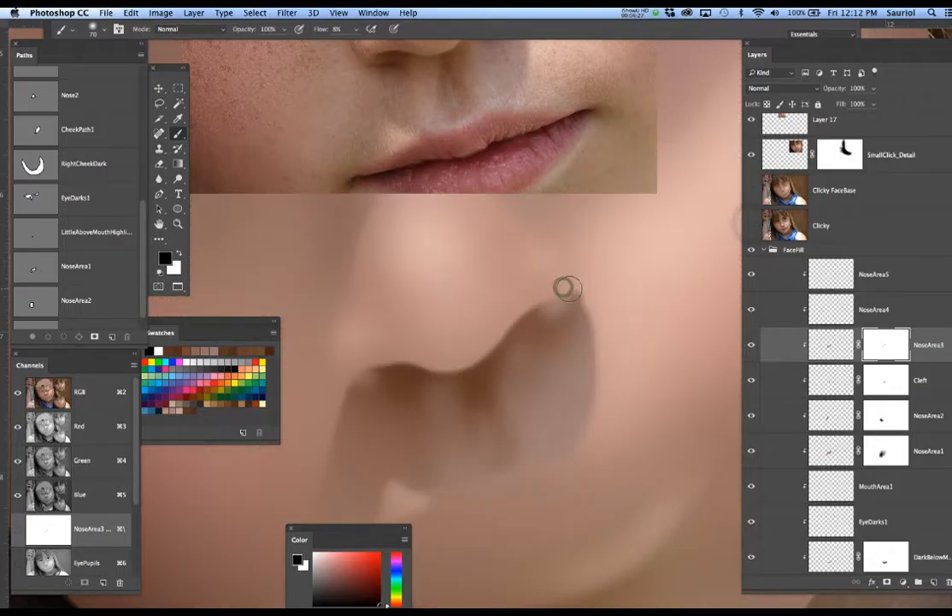
left_click(569, 289)
left_click(550, 294)
left_click(578, 291)
left_click(342, 375)
left_click(350, 377)
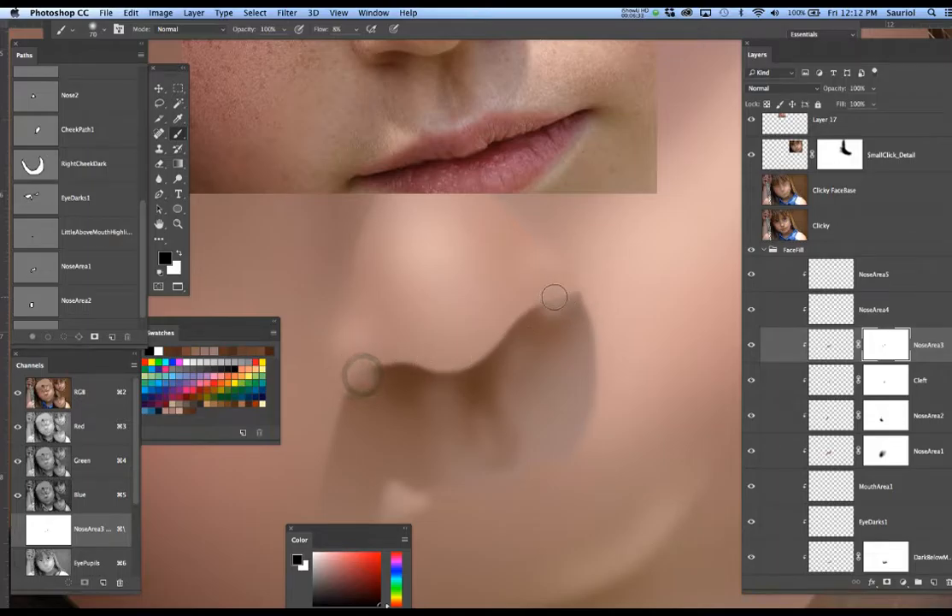
Reduce the brush to 45 pixels and mask out more shading along the shadow's upper right corner
key("bracketleft")
key("bracketleft")
key("bracketleft")
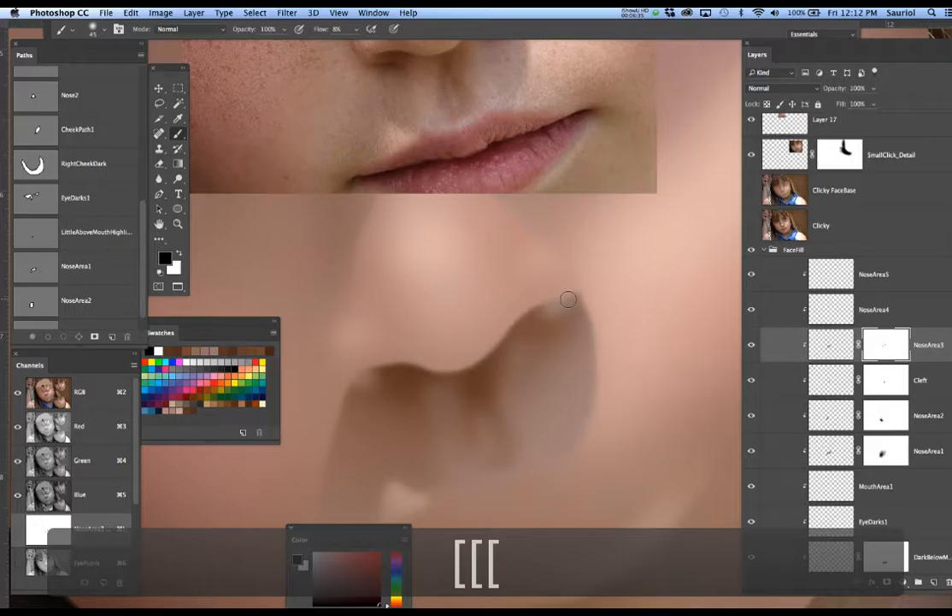
left_click(534, 297)
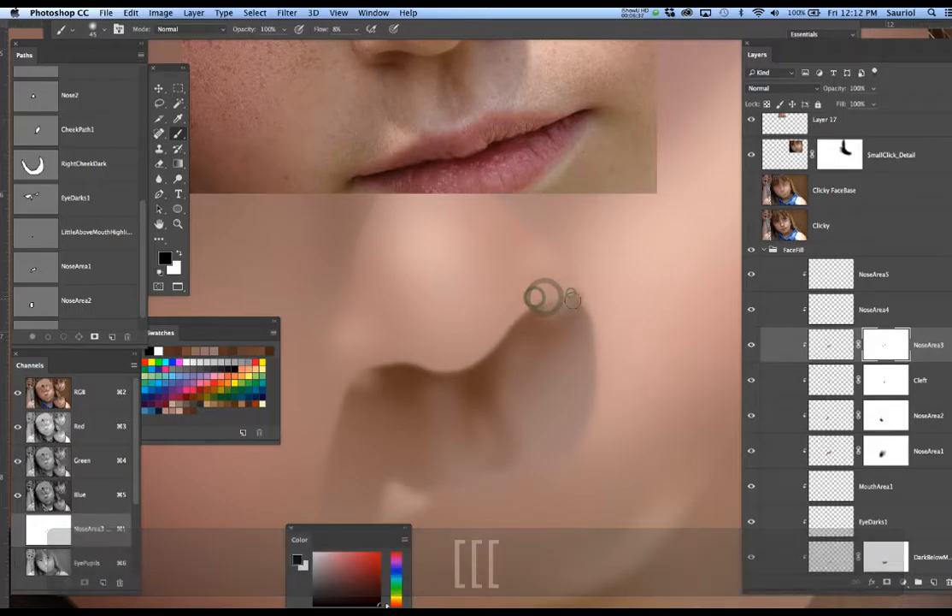
Restore shading near the upper right corner on the NoseArea3 mask in white with a 60-pixel brush, and switch back to black
key("x")
key("x")
key("x")
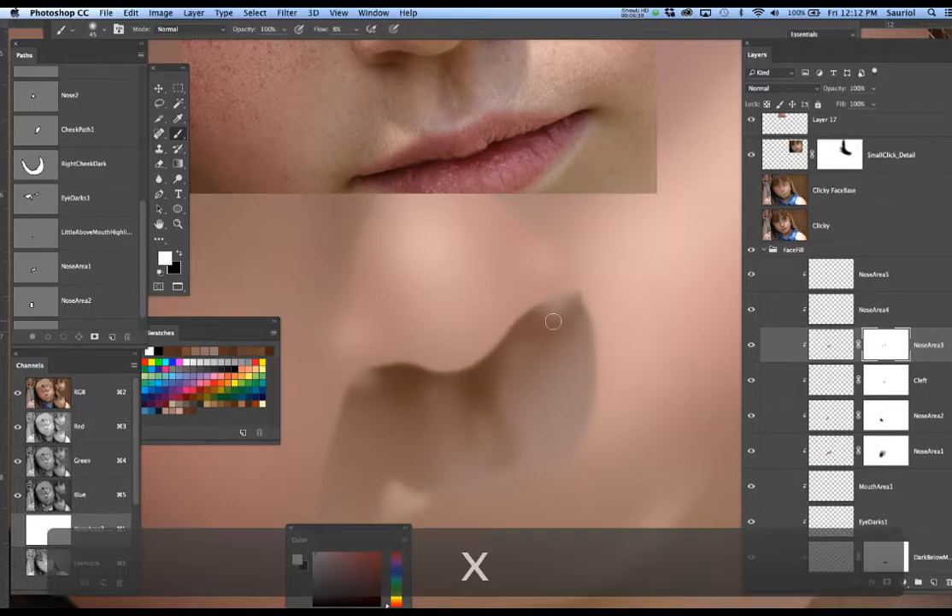
key("bracketright")
key("bracketright")
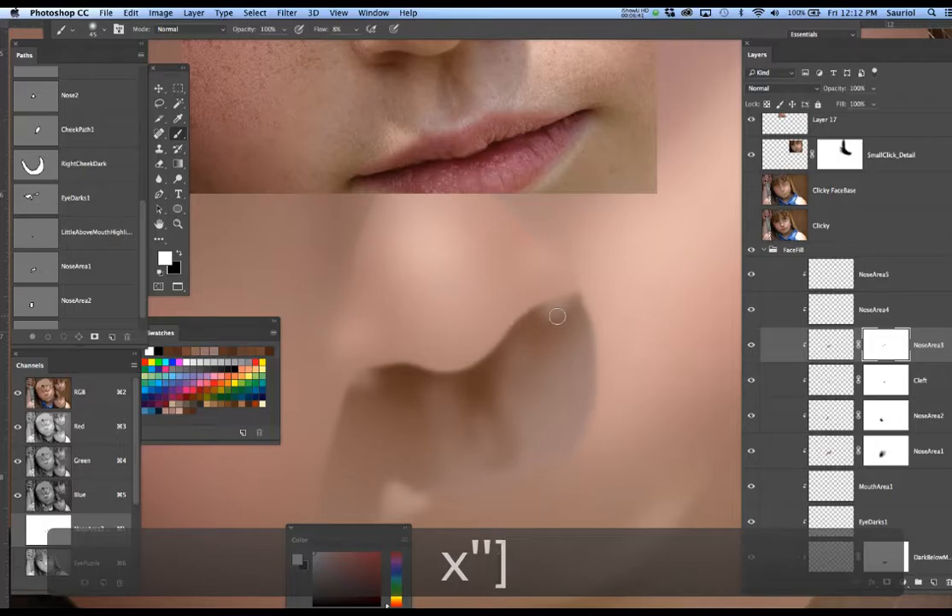
left_click(558, 313)
left_click(562, 312)
left_click(560, 301)
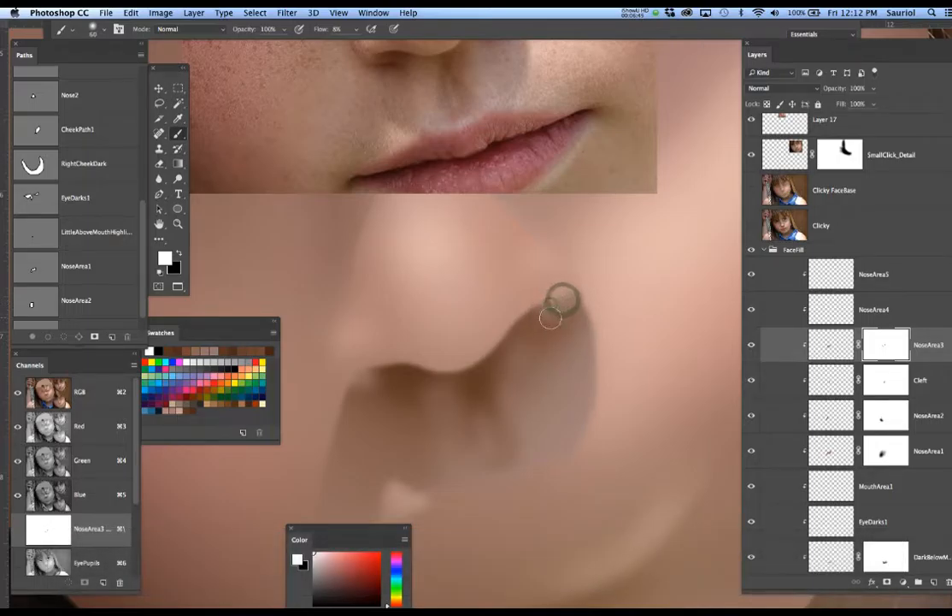
key("x")
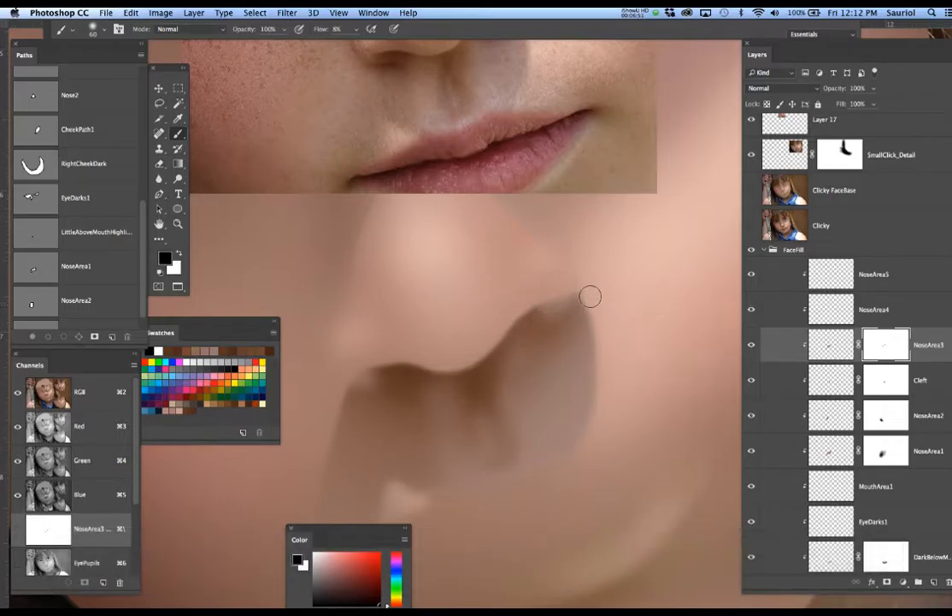
Select the NoseArea4 layer and sample the dark brown shadow color beneath the nose in the reference photo
left_click_drag(516, 261, 517, 344)
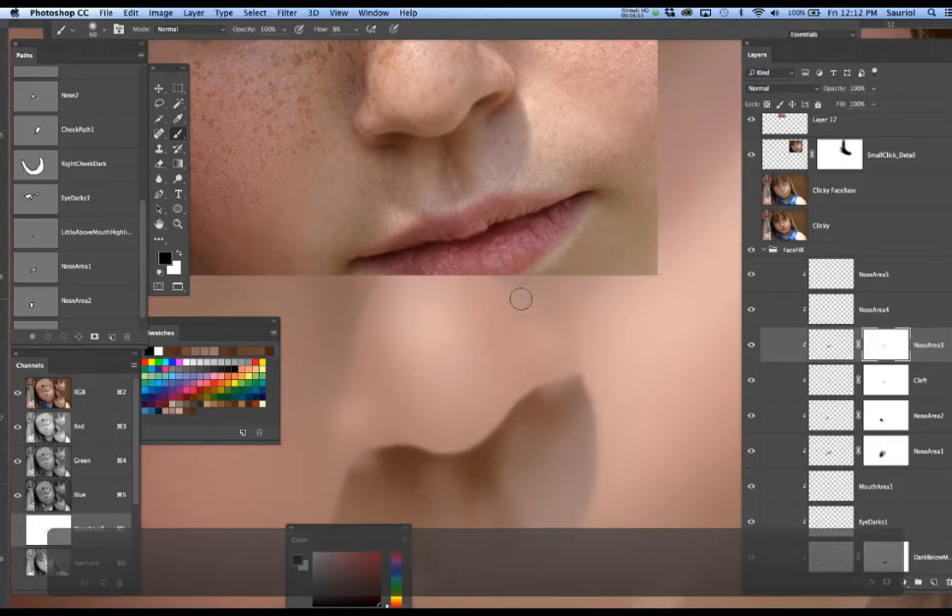
left_click(893, 306)
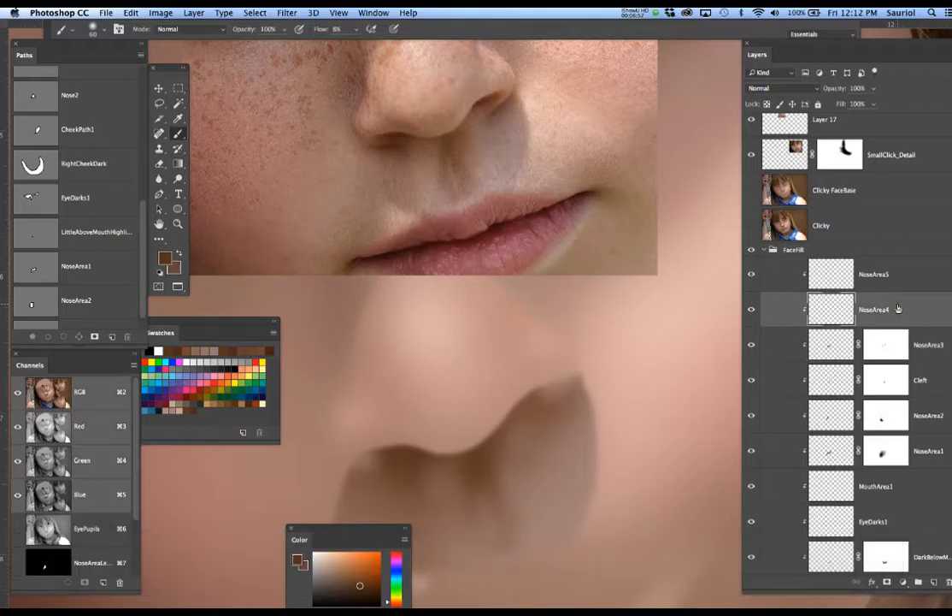
left_click(389, 144, "alt")
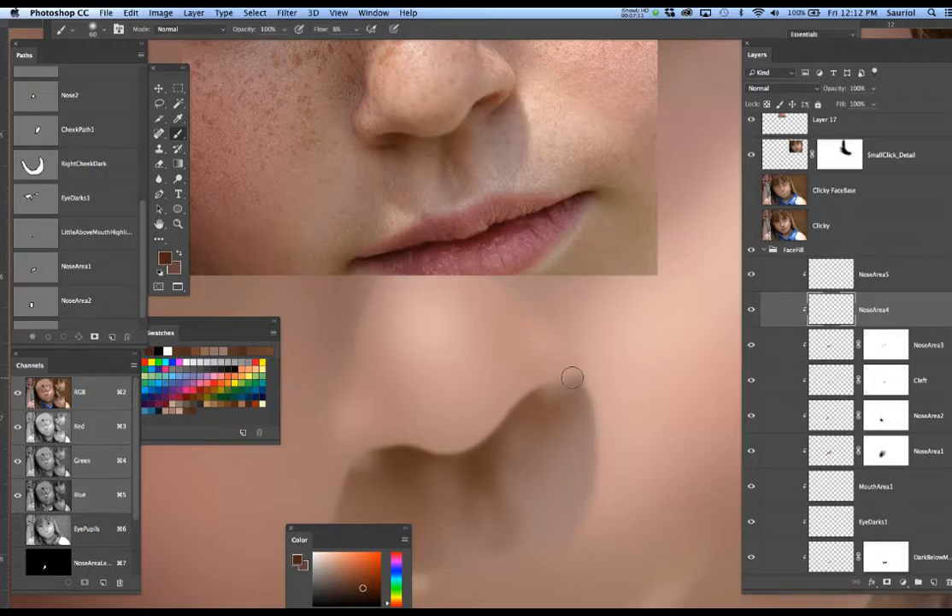
left_click_drag(572, 377, 586, 340)
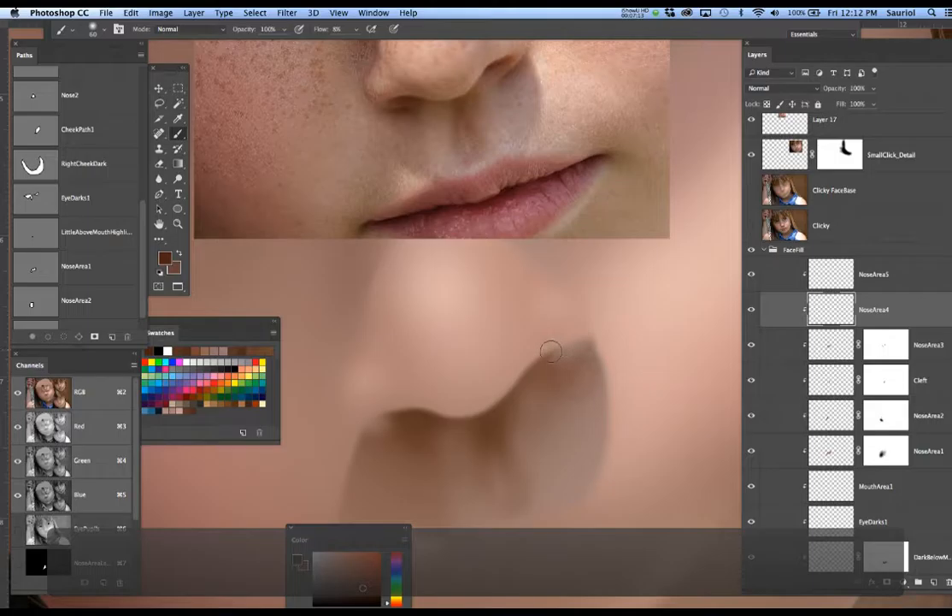
left_click_drag(490, 318, 491, 332)
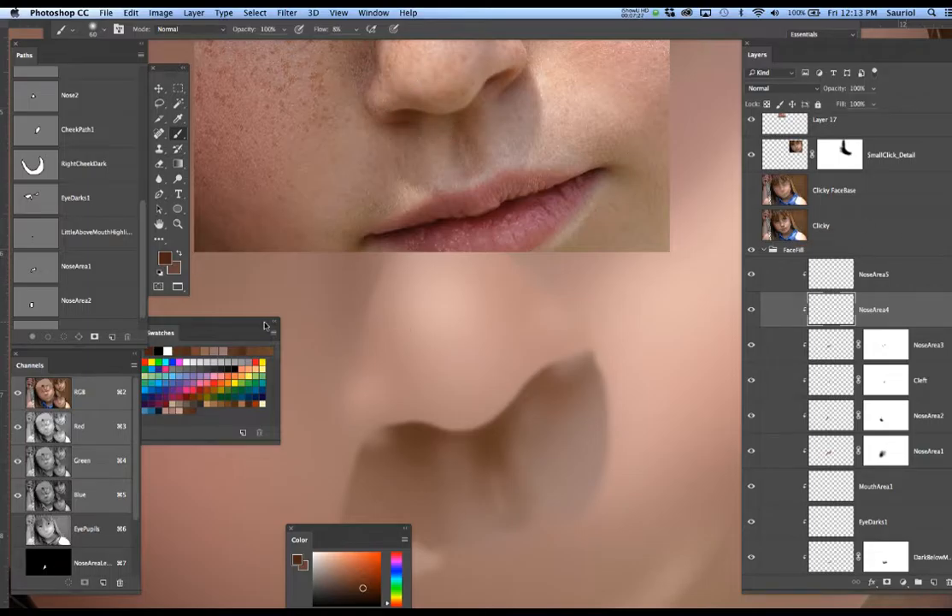
Try loading the first nose-area channel and the NoseArea2 path as selections, ending with the NoseArea1 path loaded as the selection
left_click_drag(137, 518, 135, 547)
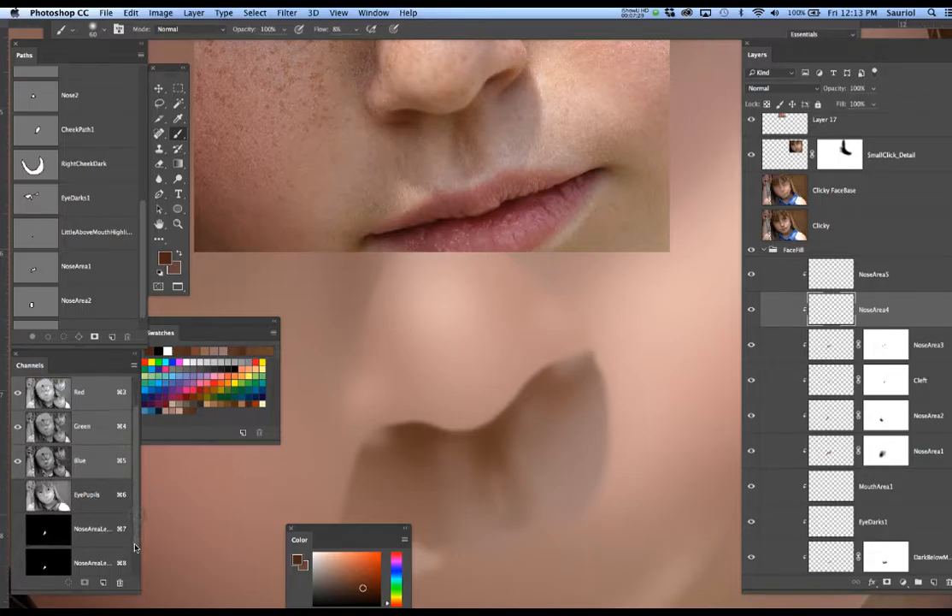
left_click(42, 530, "super")
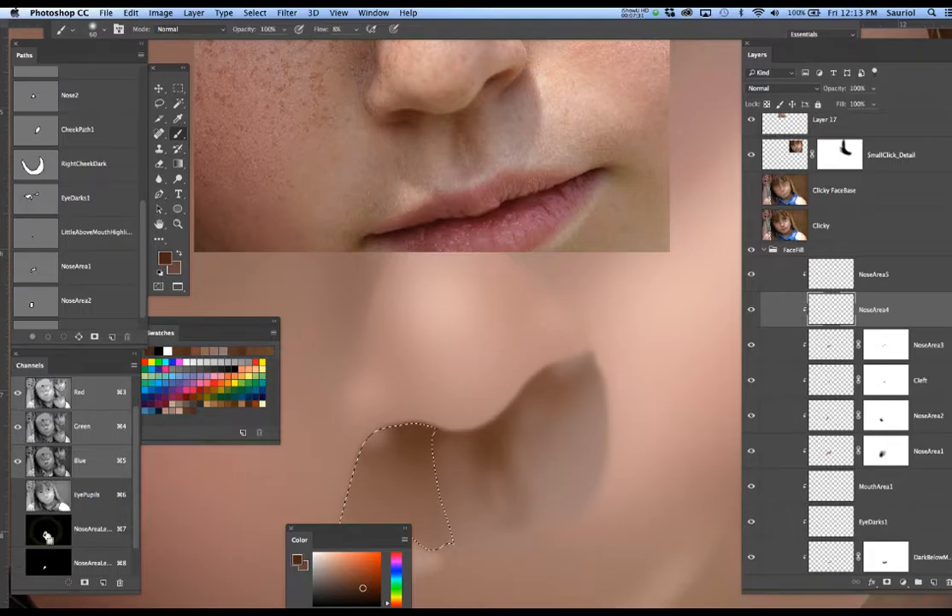
scroll(103, 272, "down", 1)
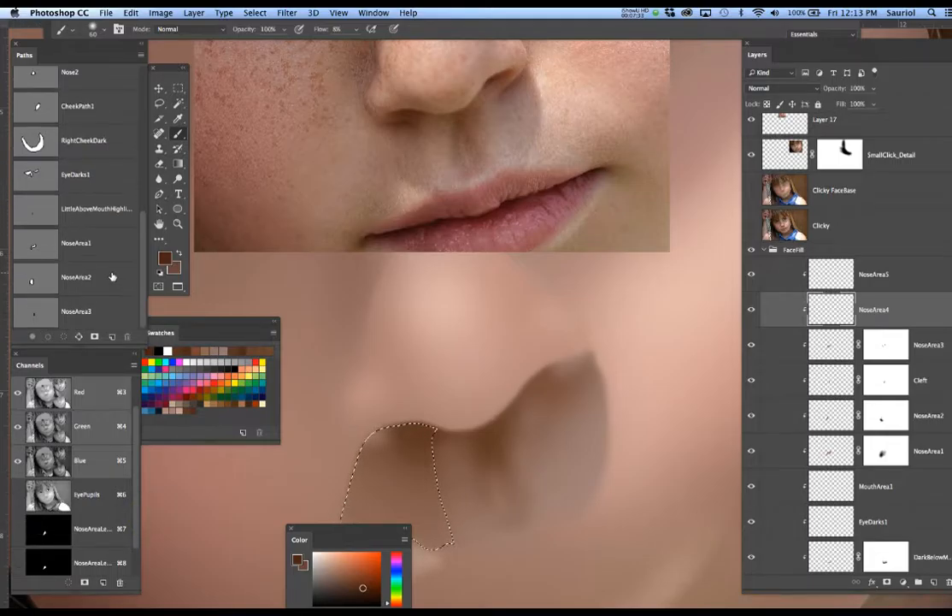
left_click(35, 246, "super")
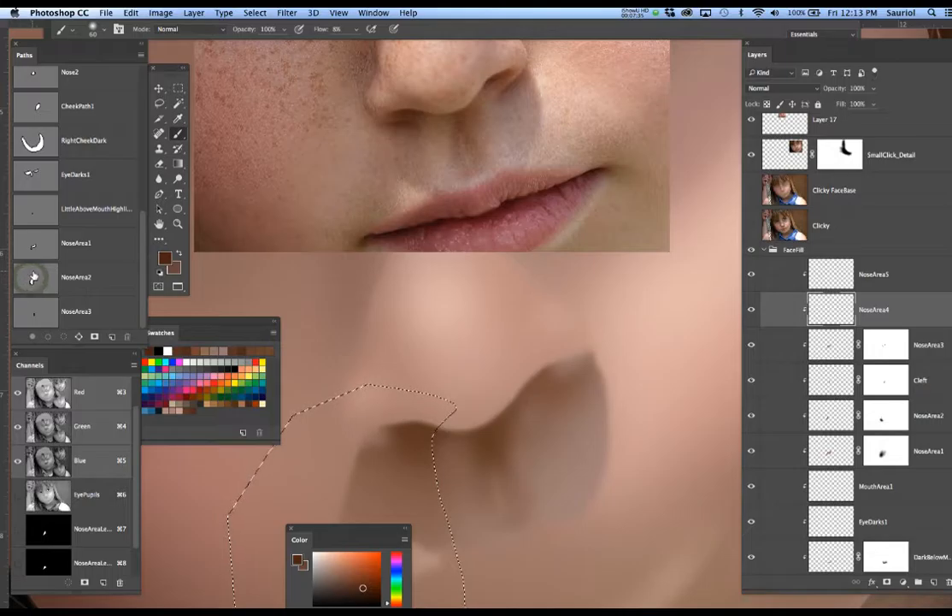
left_click(38, 250, "super")
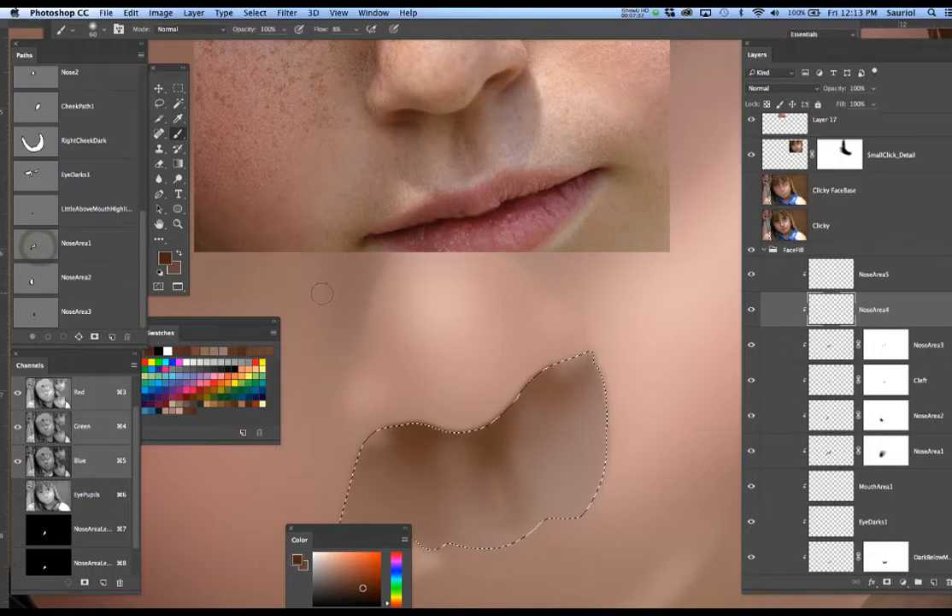
left_click_drag(515, 417, 528, 342)
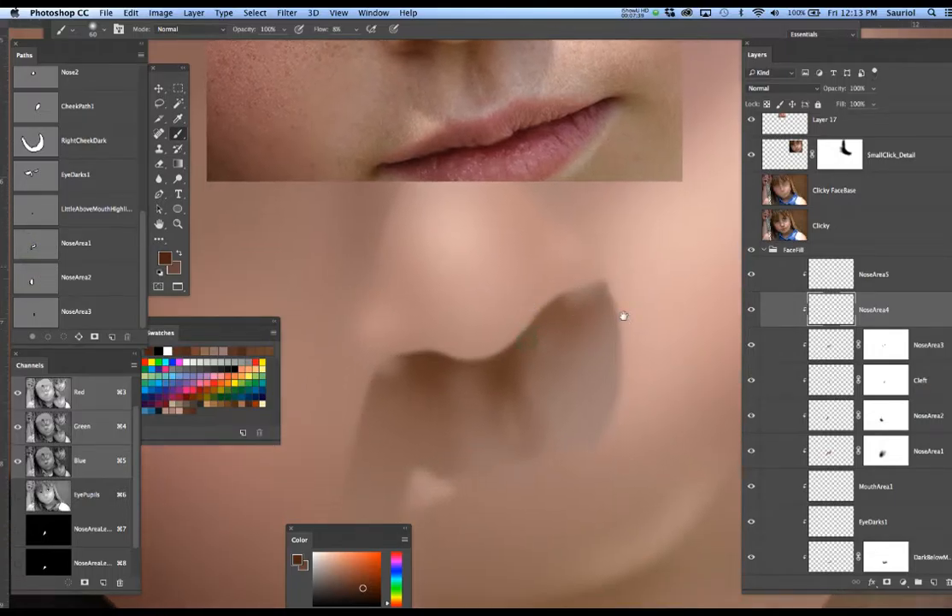
Show the Clicky layer, check the Nose2 and CheekPath1 outlines against the photo, and select the Nose1 path
left_click(753, 226)
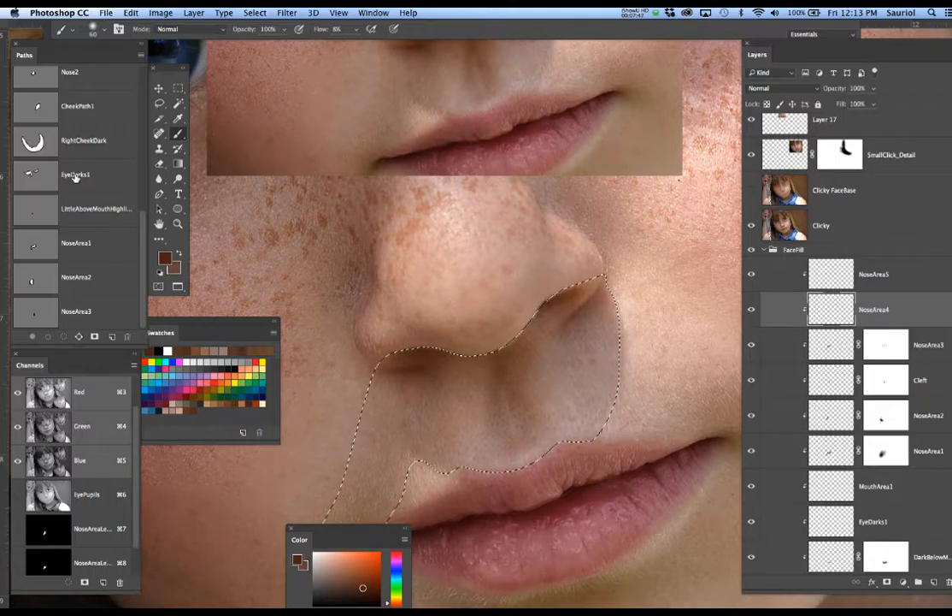
scroll(47, 109, "up", 1)
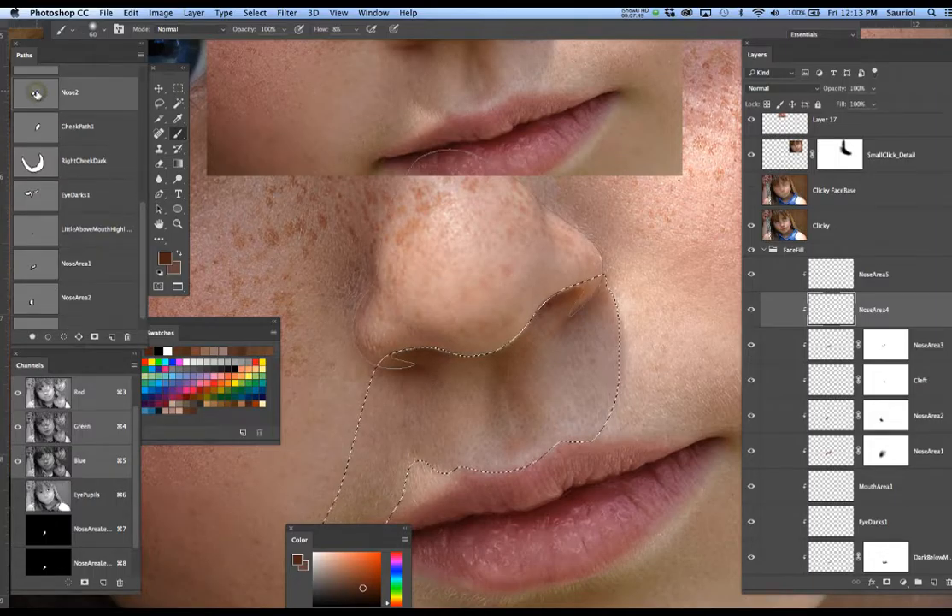
left_click(39, 128)
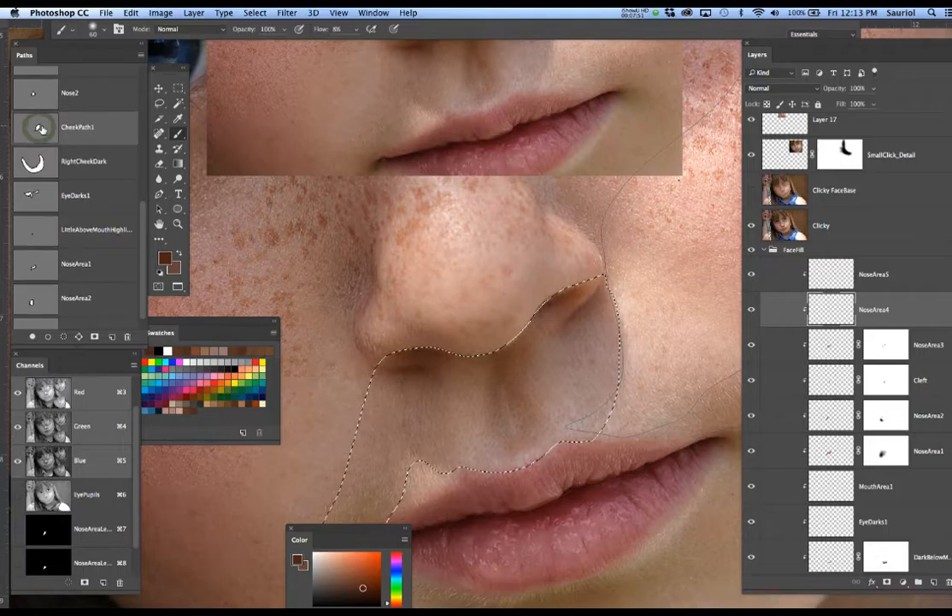
scroll(39, 119, "up", 2)
left_click(39, 103)
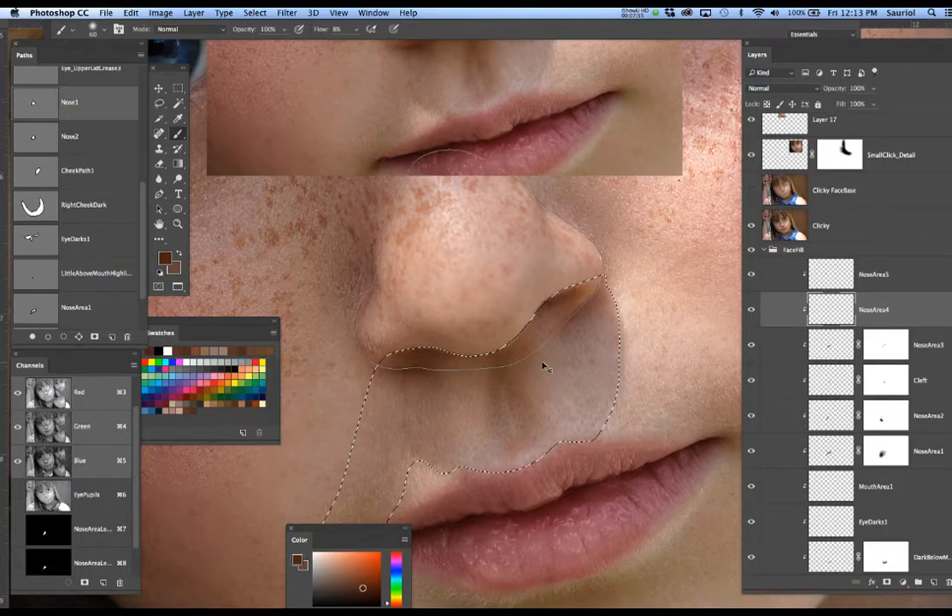
Add anchor points to the Nose1 path with the Pen tool, reshaping its lower edge beneath both nostrils, and clear the active selection
key("p")
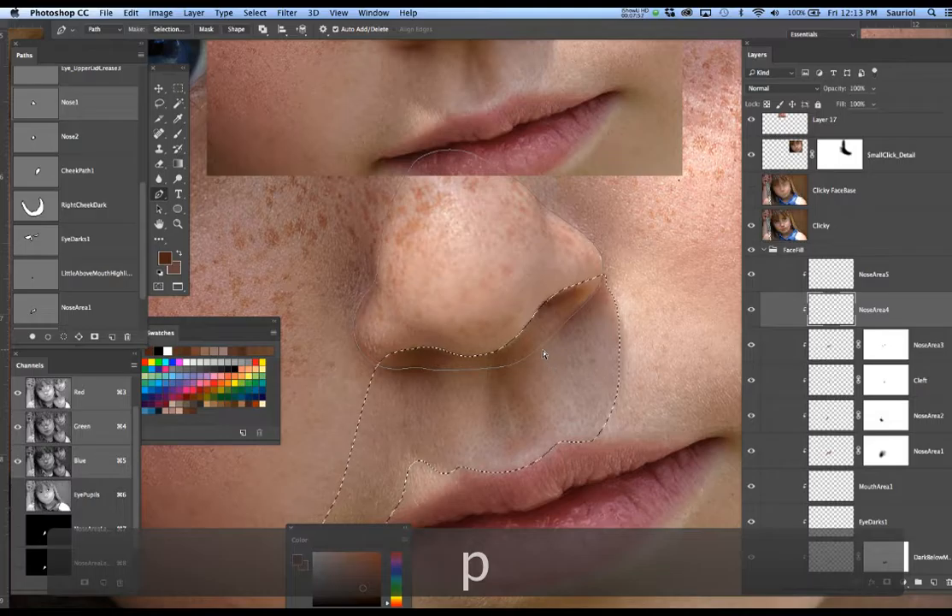
left_click(545, 344)
left_click_drag(575, 319, 577, 316)
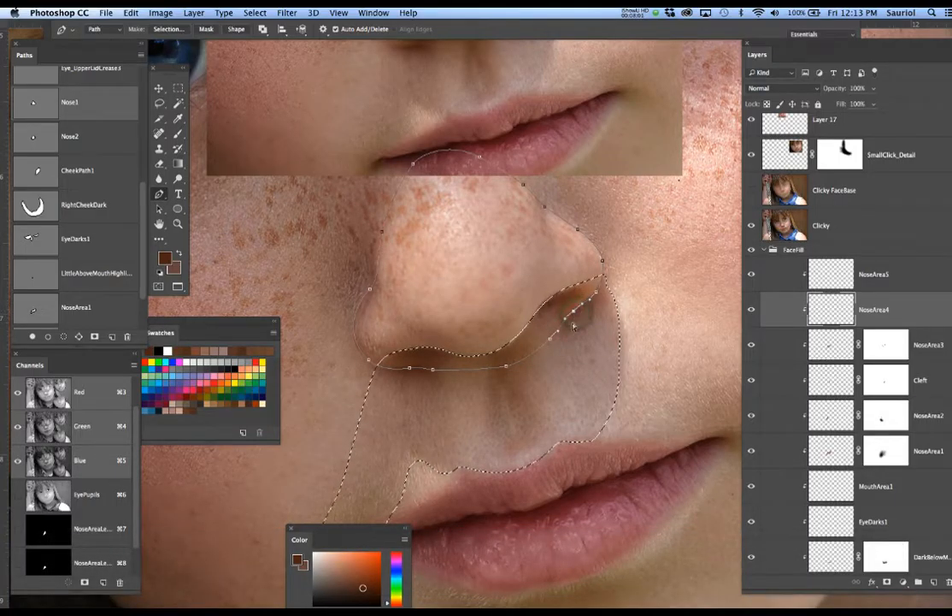
scroll(590, 291, "up", 2)
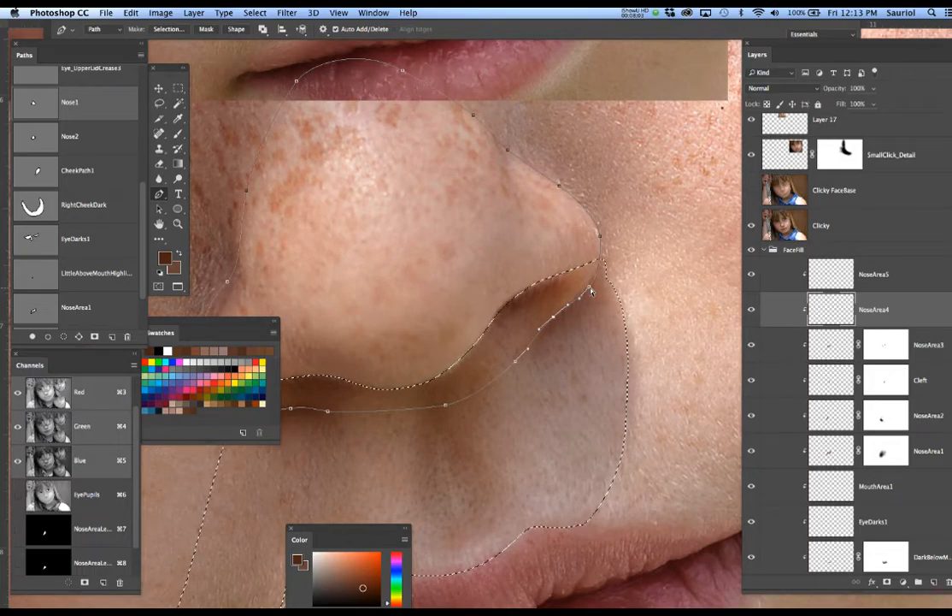
key("super+d")
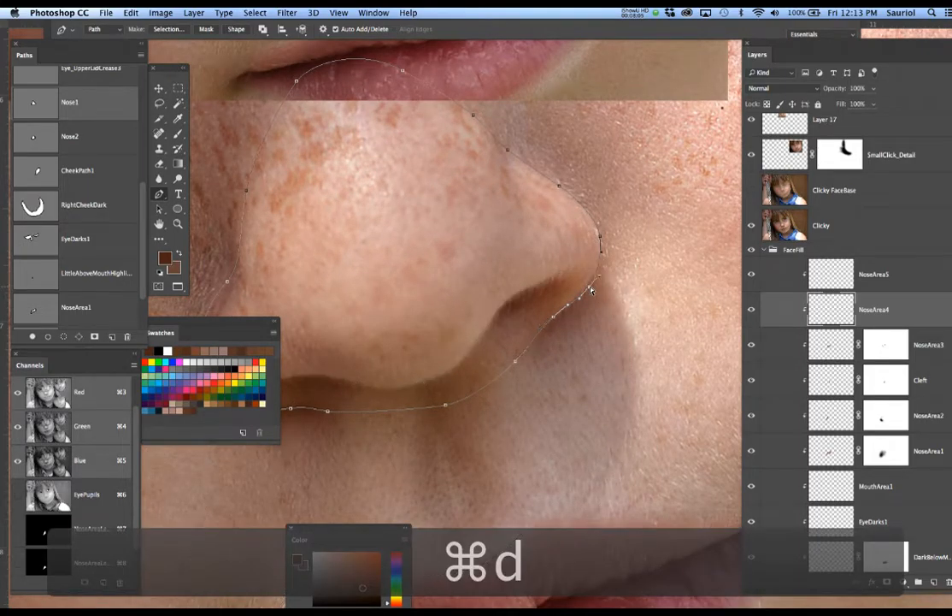
left_click_drag(471, 343, 566, 324)
left_click_drag(387, 392, 386, 389)
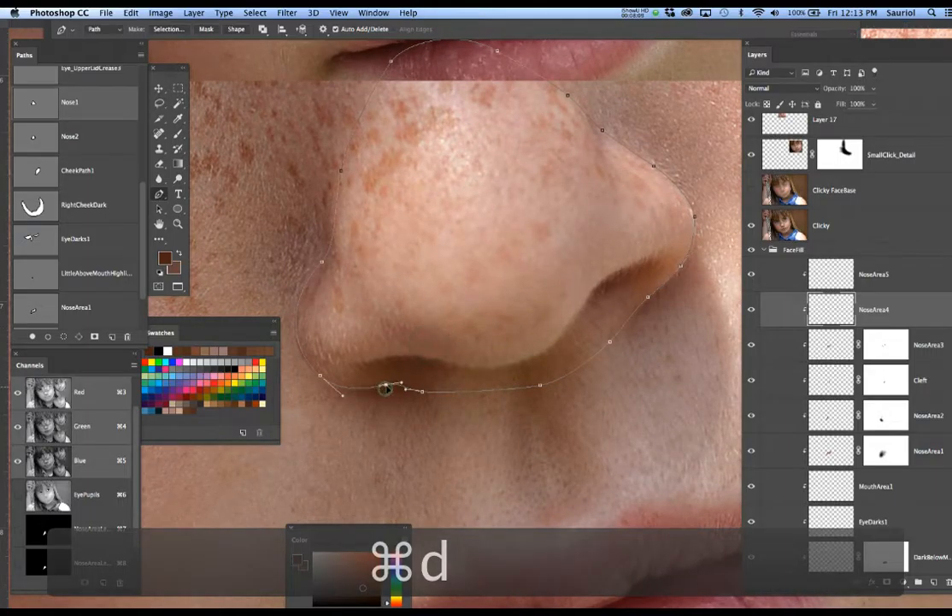
key("super+d")
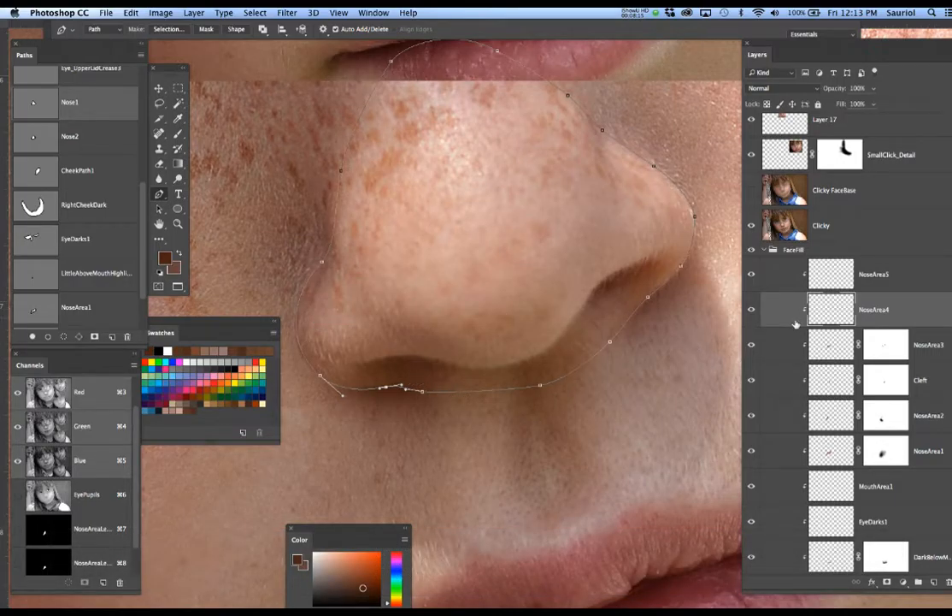
Hide the Clicky layer and load the Nose1 path as a selection with NoseArea4 as the target layer
left_click(754, 225)
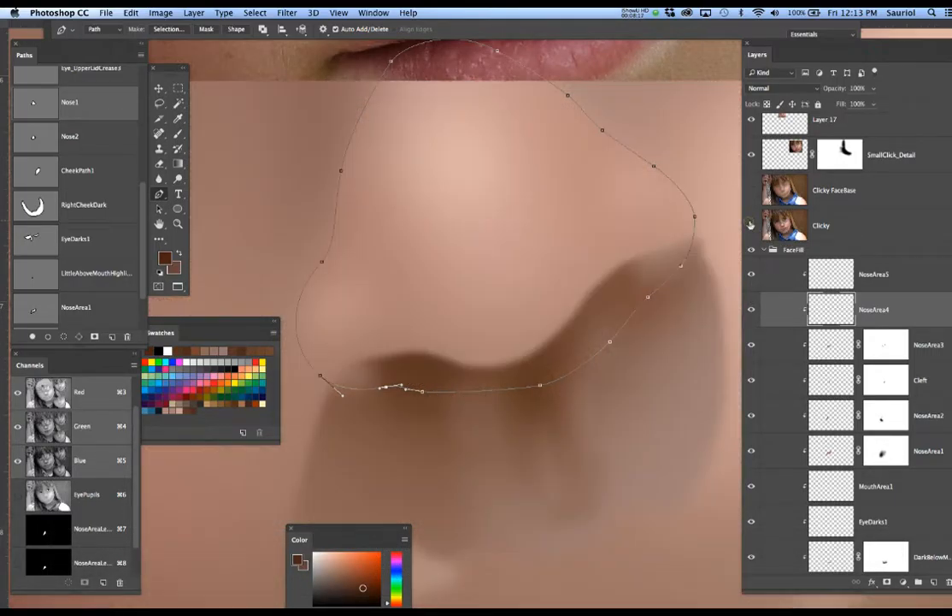
left_click(751, 310)
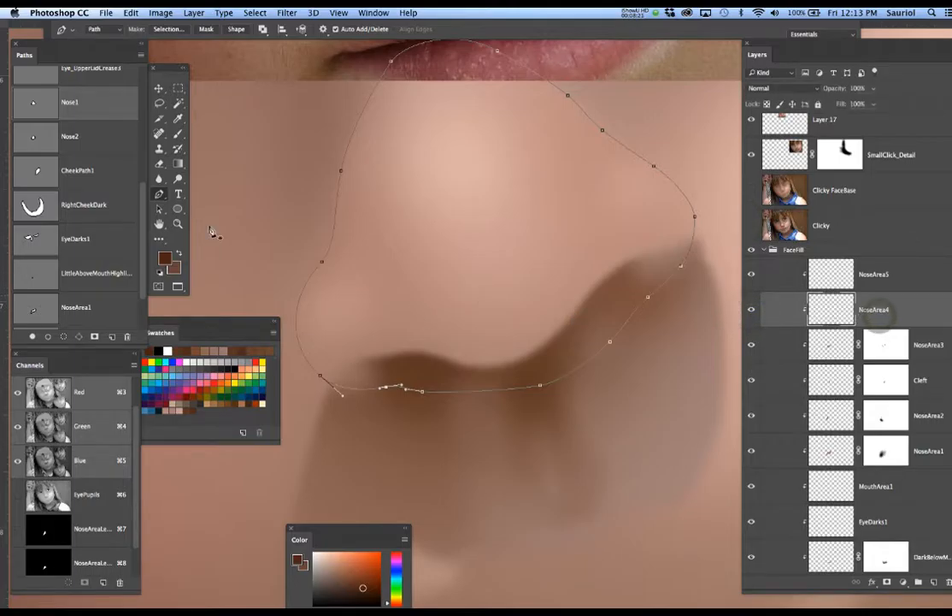
left_click(34, 103, "super")
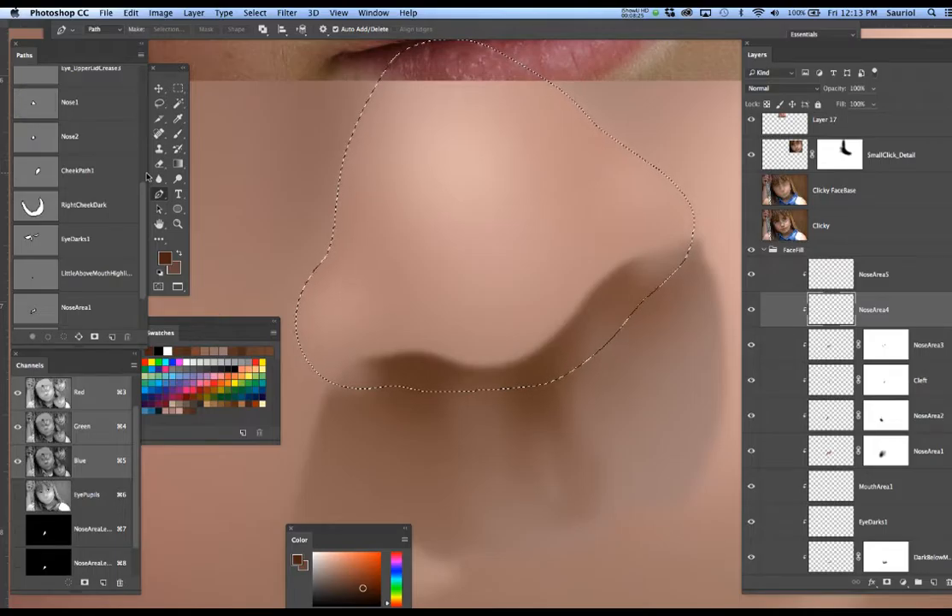
Feather the nose selection by 4 pixels, invert it and hide its edges
key("F6")
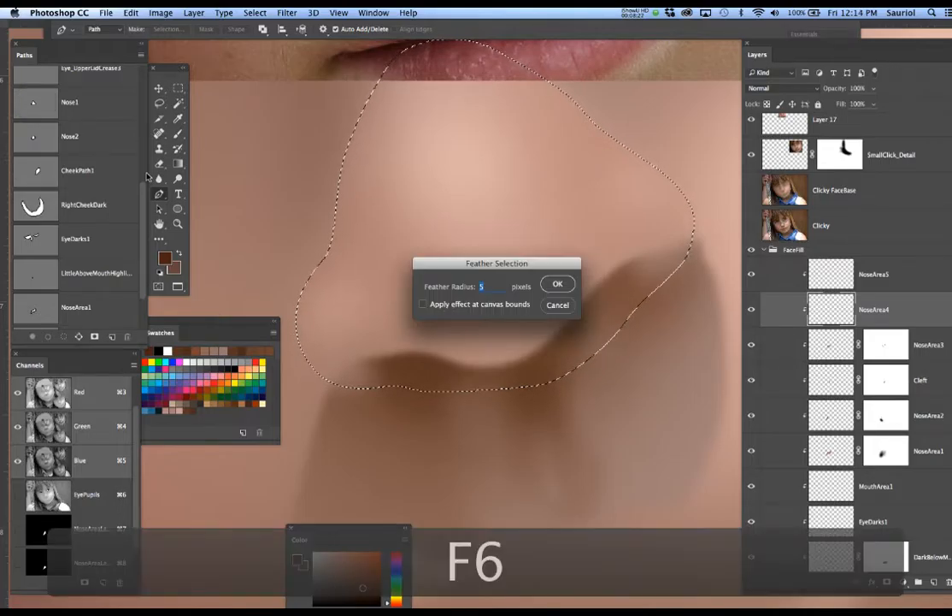
type("4")
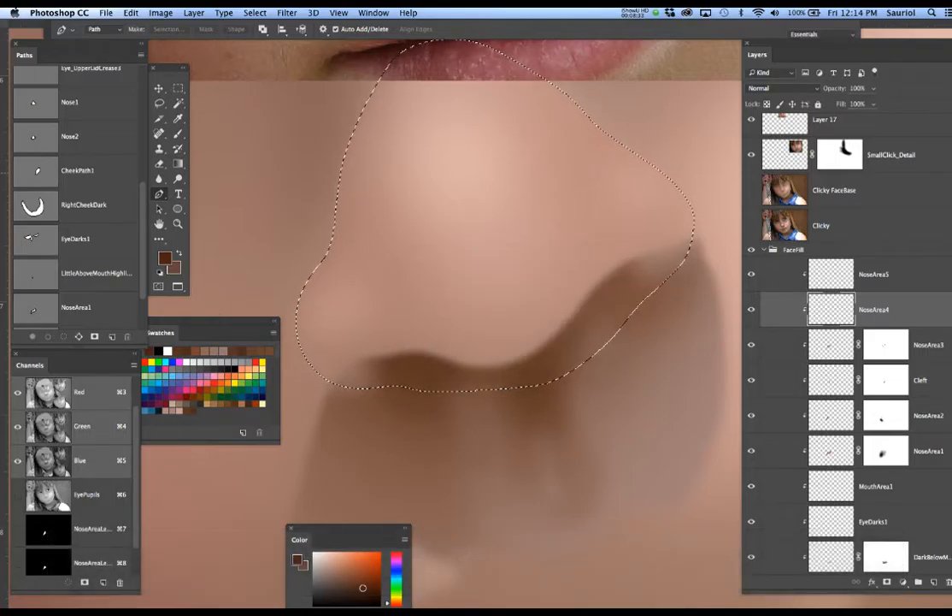
key("super+shift+i")
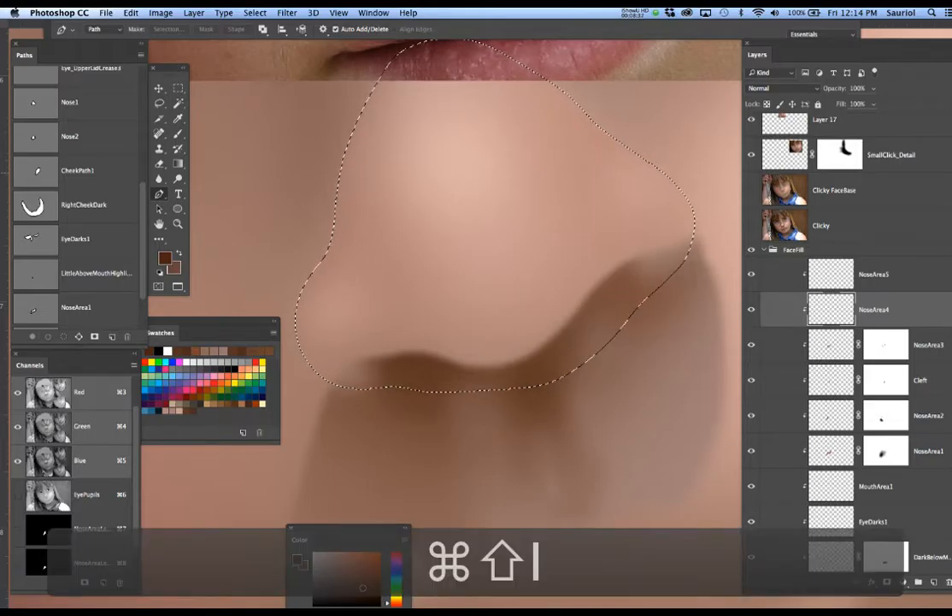
key("super+h")
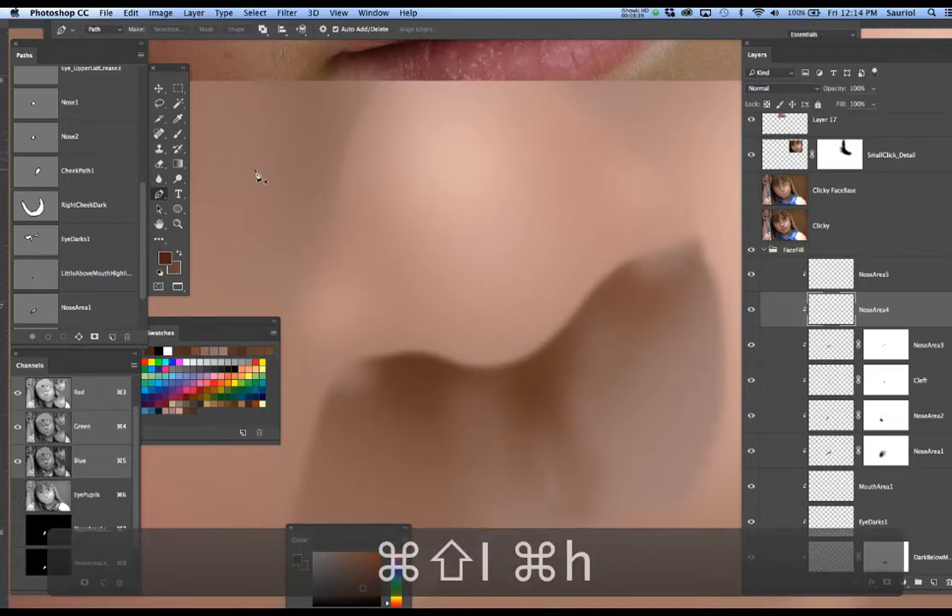
Show the Clicky photo over the nose and set up the Brush tool at a size of 45
left_click_drag(504, 153, 484, 300)
left_click_drag(487, 218, 482, 306)
key("b")
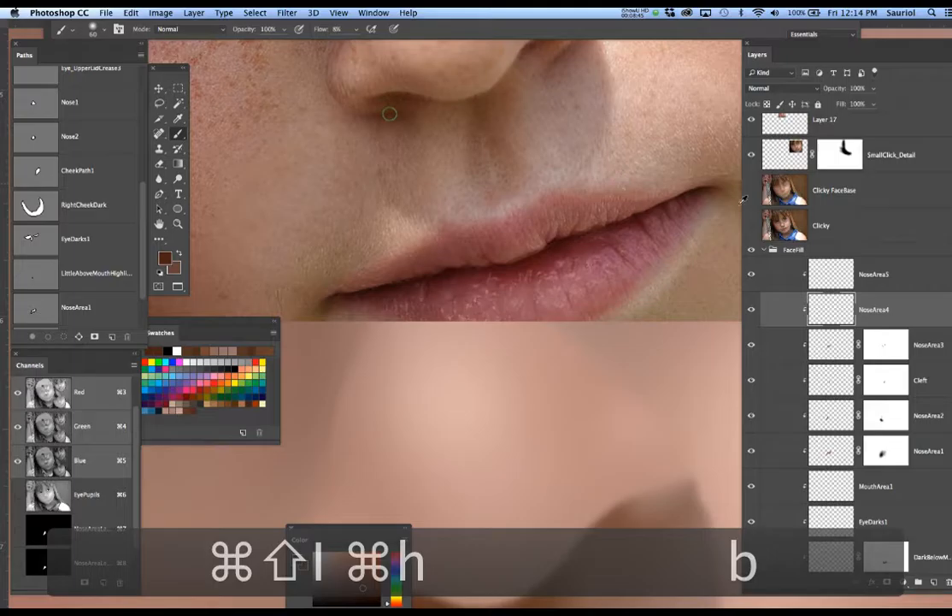
left_click_drag(565, 325, 580, 93)
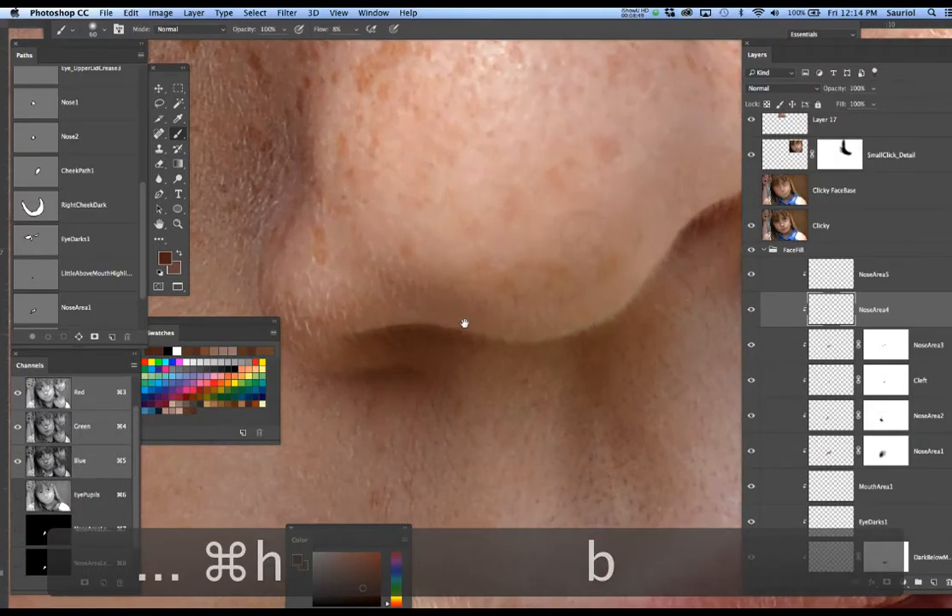
left_click_drag(436, 336, 521, 276)
key("bracketleft")
key("bracketleft")
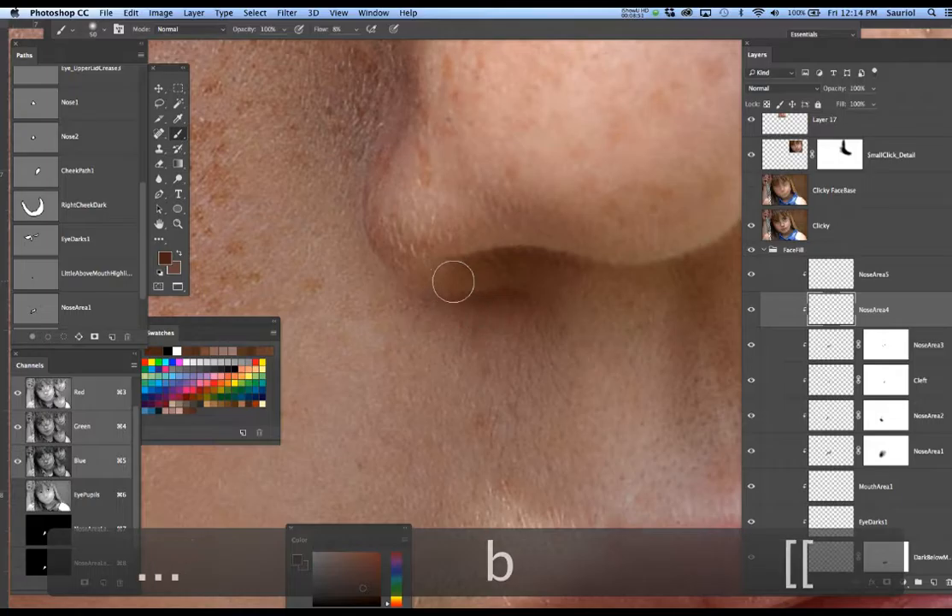
Check the selection boundary, then brush dark brown along it beneath the left nostril on NoseArea4
key("super+h")
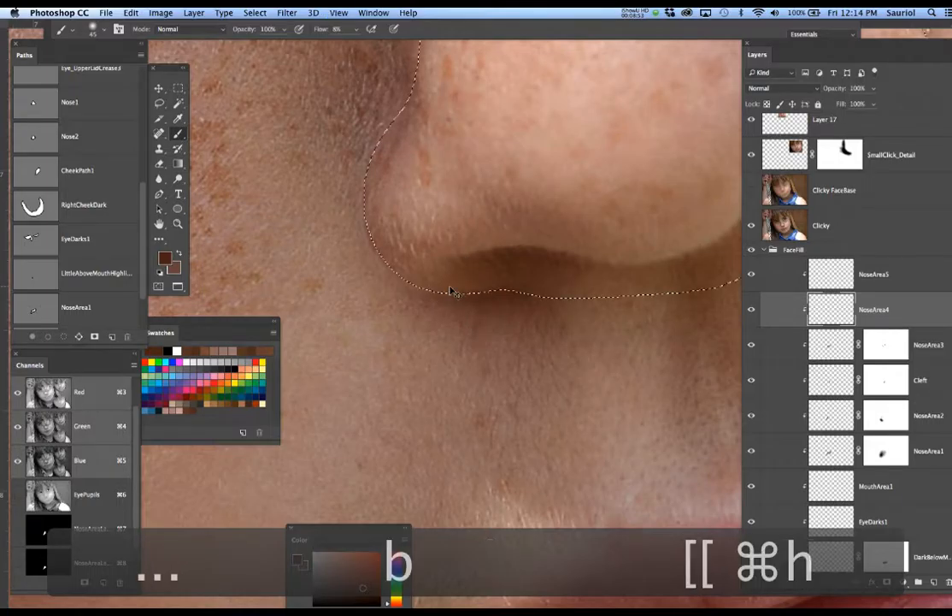
key("super+h")
left_click_drag(439, 281, 528, 281)
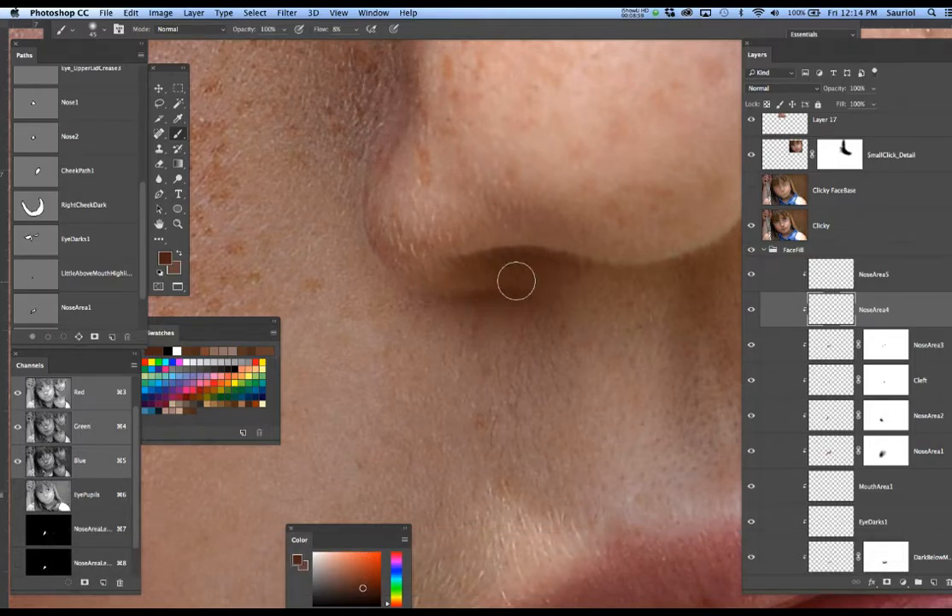
left_click_drag(580, 298, 462, 306)
left_click_drag(554, 305, 467, 347)
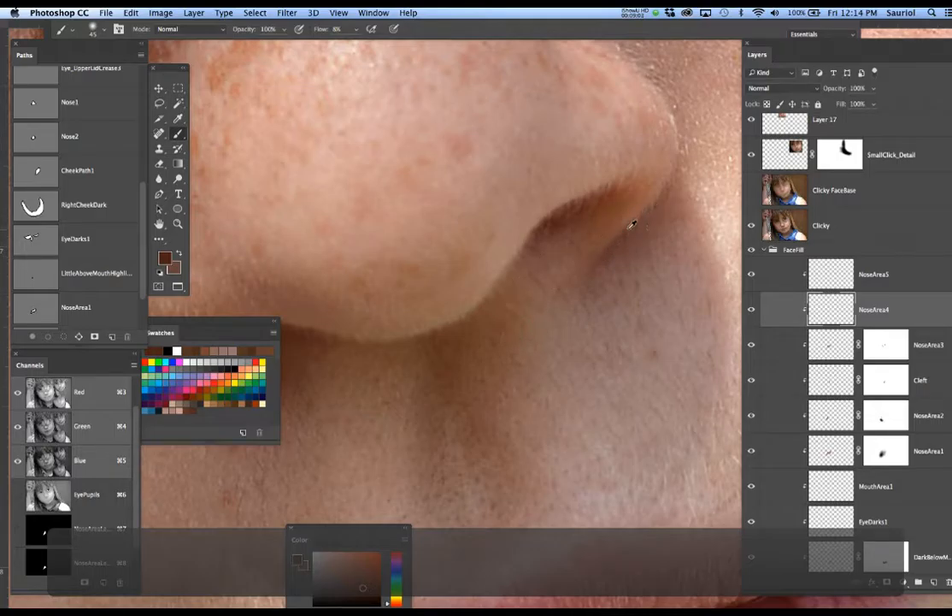
Sample the reddish brown beneath the right nostril in the photo and paint it along the nostril's lower edge on NoseArea4
left_click(629, 229, "alt")
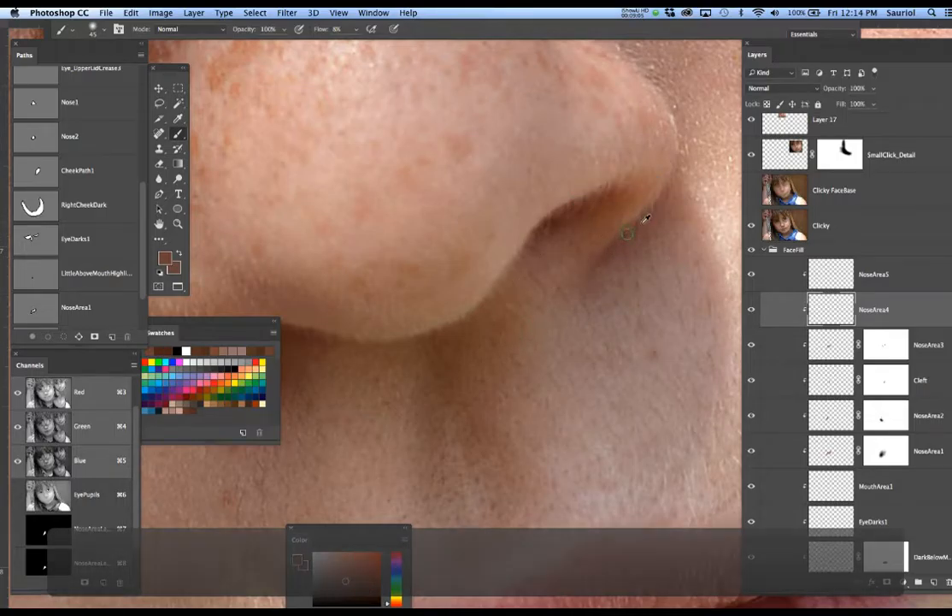
left_click(652, 179)
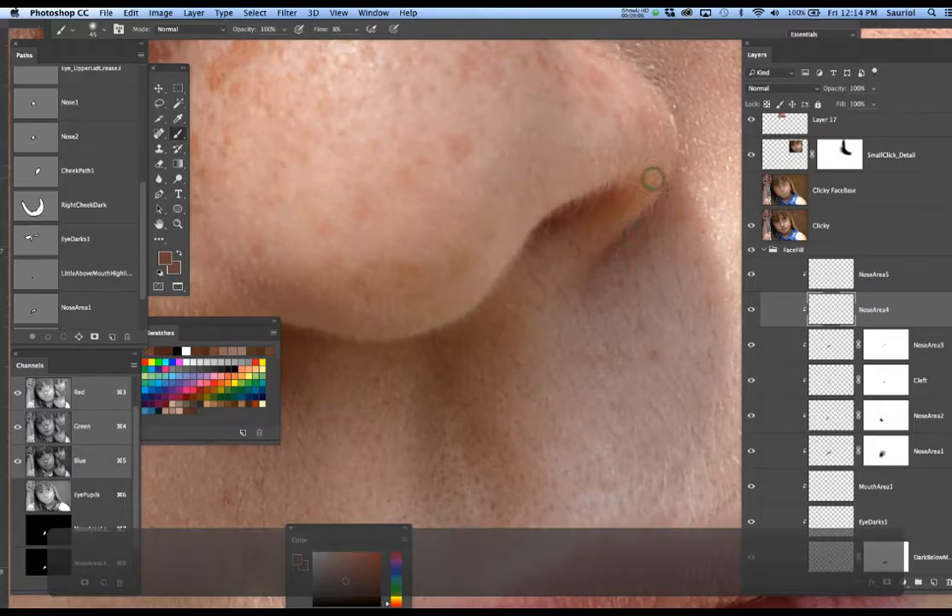
left_click(602, 249)
left_click(637, 201)
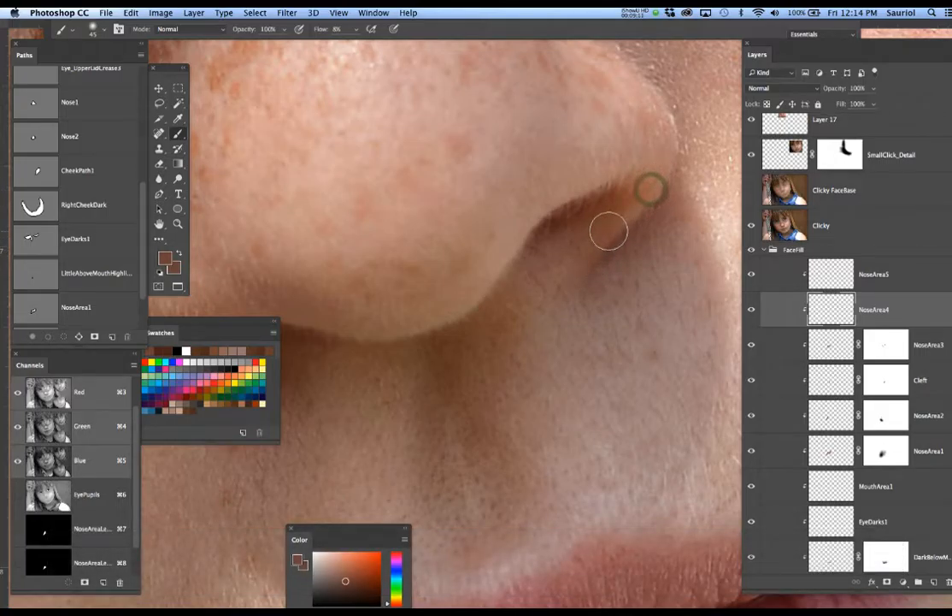
key("super+h")
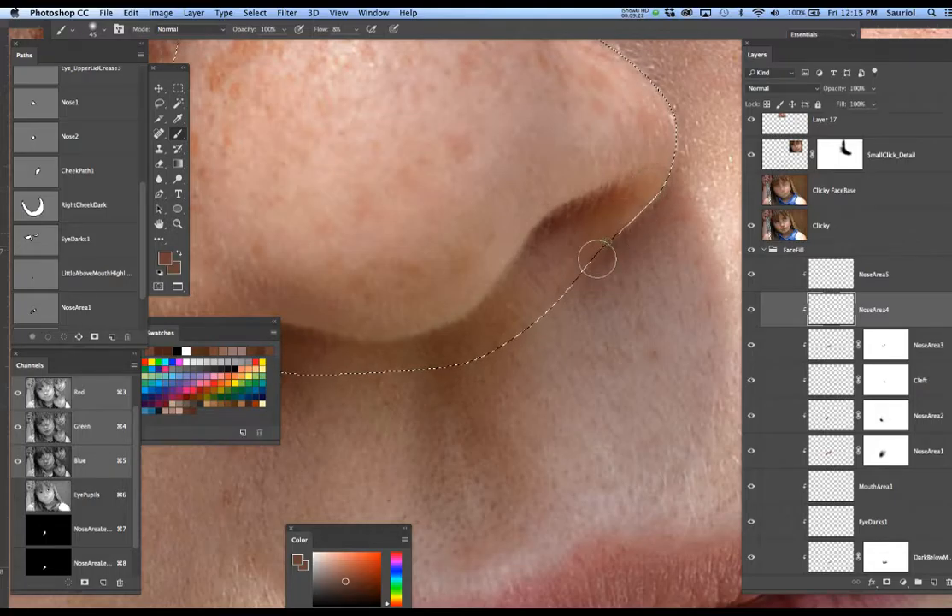
key("super+h")
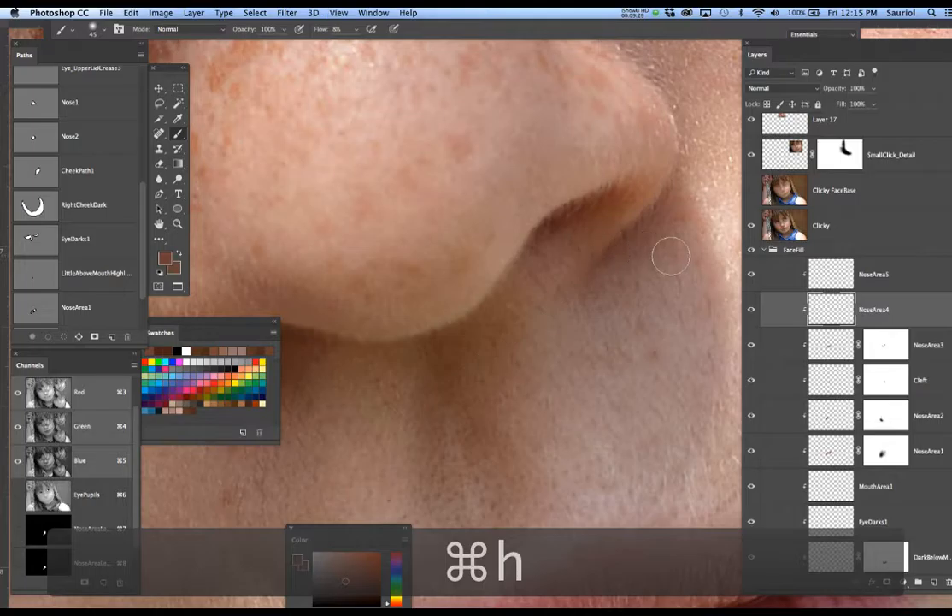
Compare the painted right nostril edge with the photo by toggling the Clicky layer's visibility
left_click(752, 226)
left_click(751, 226)
left_click(751, 226)
left_click(752, 226)
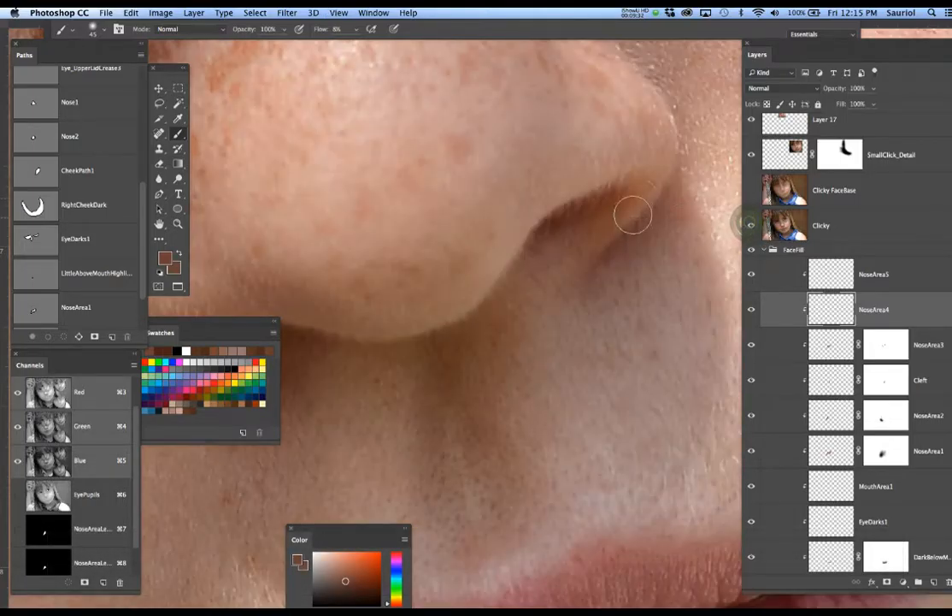
left_click(752, 226)
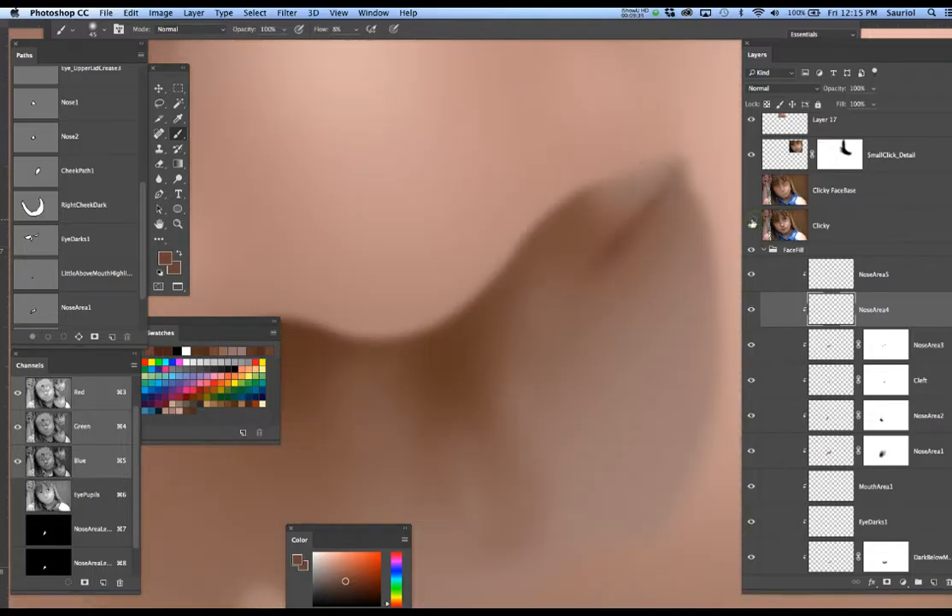
left_click(751, 225)
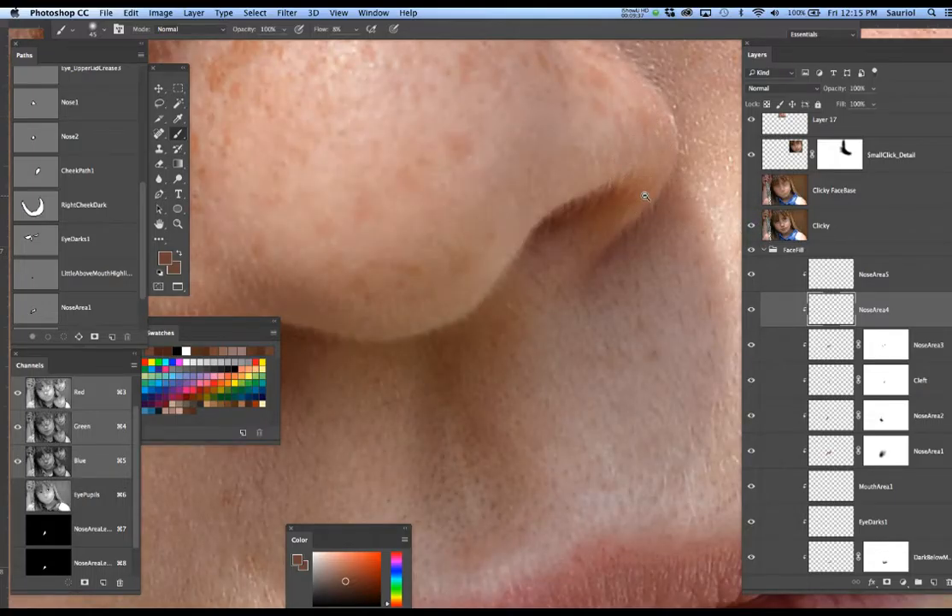
Hide the Clicky layer and move the Color panel aside so the painted nose shows below the reference detail
left_click(645, 196, "alt")
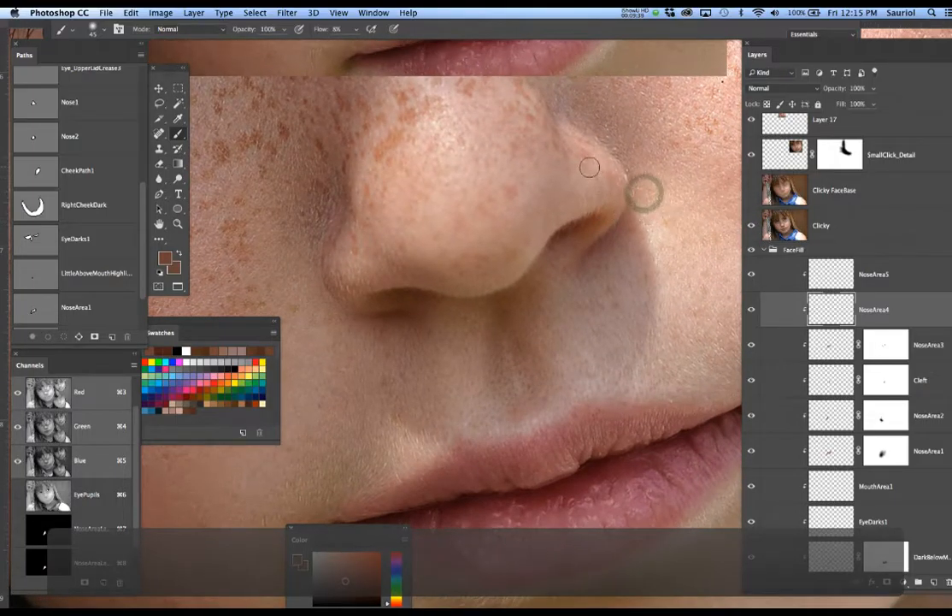
mouse_move(602, 202)
left_mouse_down()
mouse_move(546, 313)
mouse_move(578, 289)
mouse_move(581, 403)
mouse_move(604, 416)
left_mouse_up()
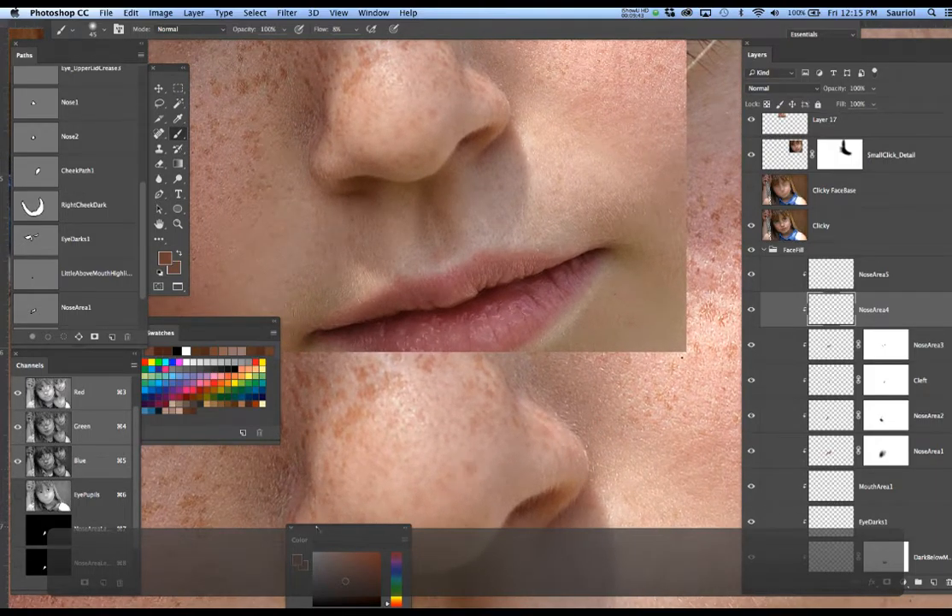
left_click_drag(329, 533, 208, 519)
left_click_drag(412, 462, 393, 519)
left_click(750, 225)
left_click_drag(540, 370, 547, 331)
Dab reddish brown around the outer corner of the right nostril on NoseArea4 with the 45-size brush
left_click(548, 451)
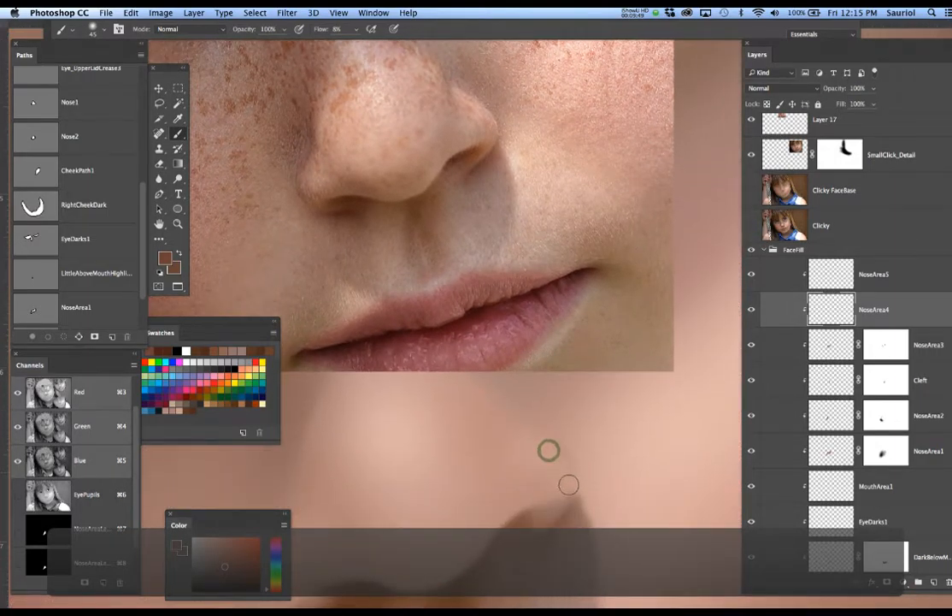
left_click(569, 499)
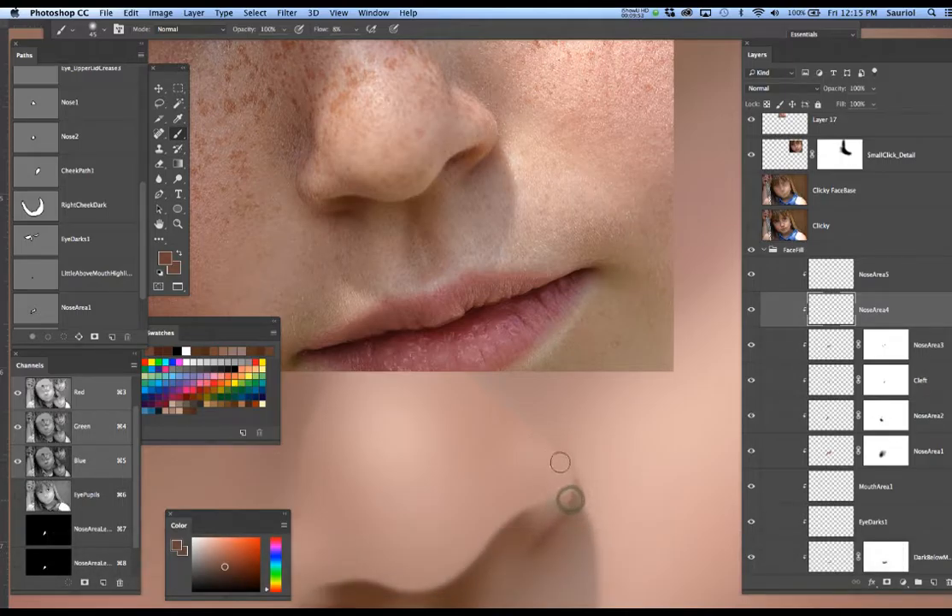
left_click(569, 470)
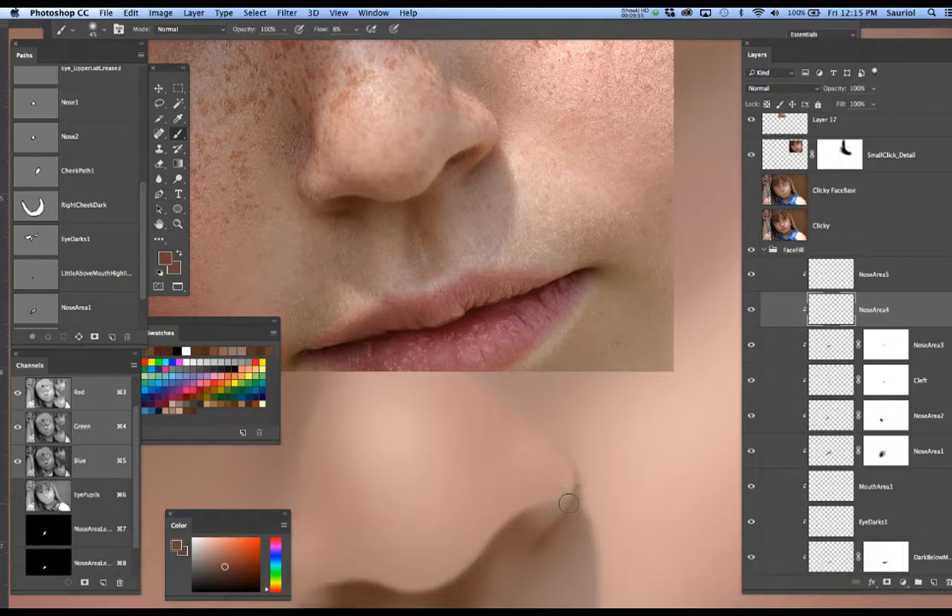
Enlarge the brush to 100 and paint soft shading along the outer edge of the right nostril wing
key("bracketright")
key("bracketright")
key("bracketright")
key("bracketright")
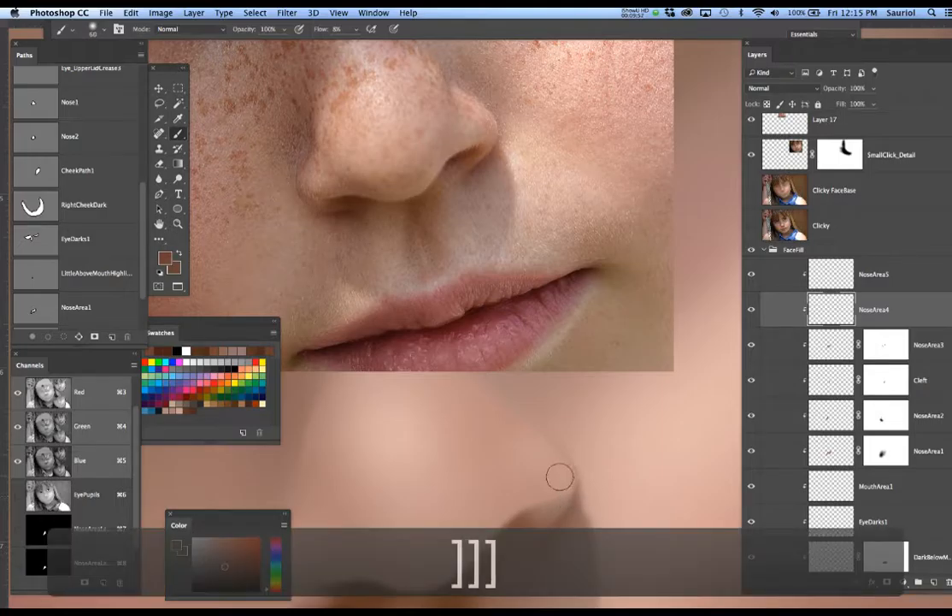
key("bracketright")
key("bracketright")
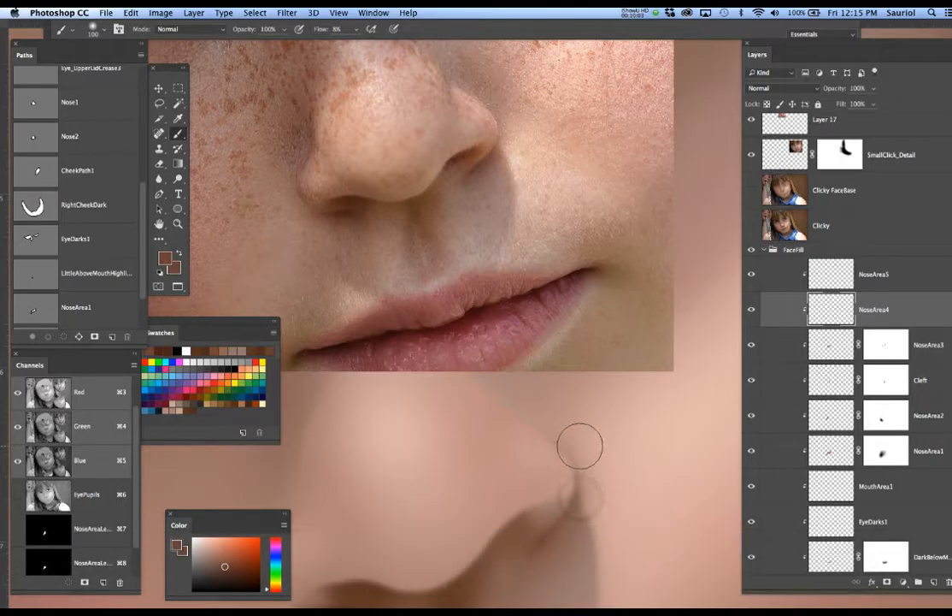
left_click(580, 459)
left_click(559, 441)
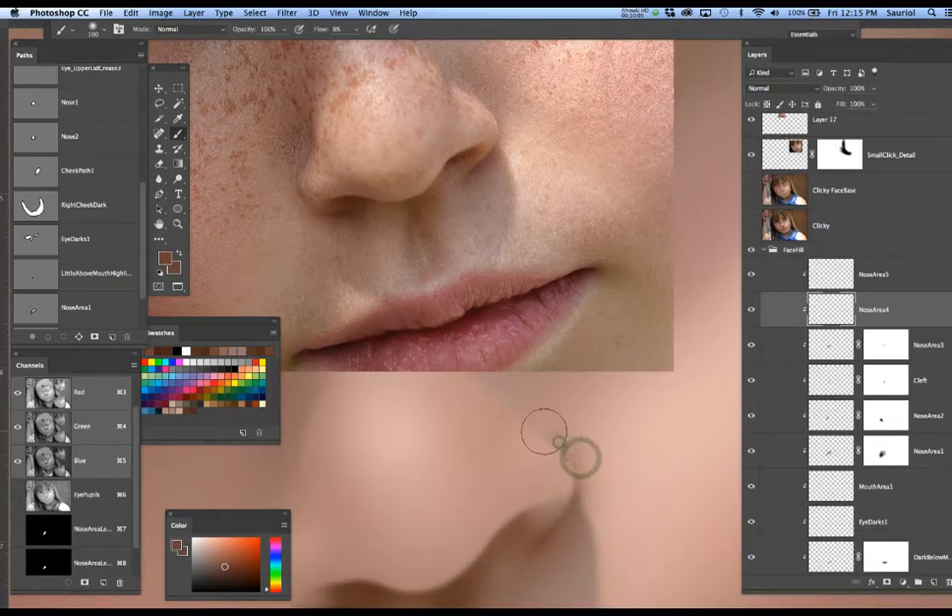
Compare the shaded nose with the reference by toggling the visibility of the Clicky layer and Layer 17
scroll(554, 436, "down", 2)
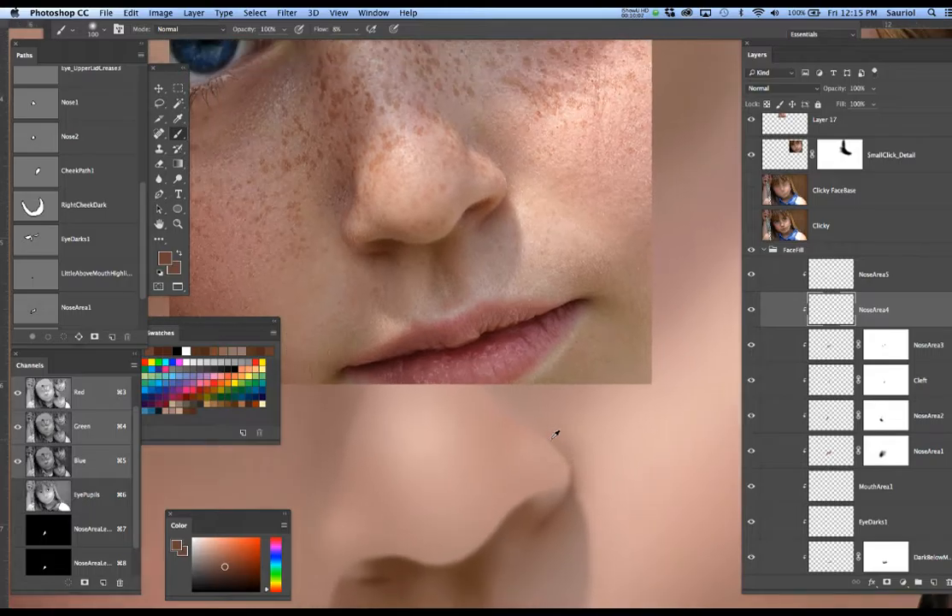
left_click(752, 229)
left_click(753, 229)
left_click(752, 123)
left_click(752, 122)
left_click_drag(513, 516, 527, 498)
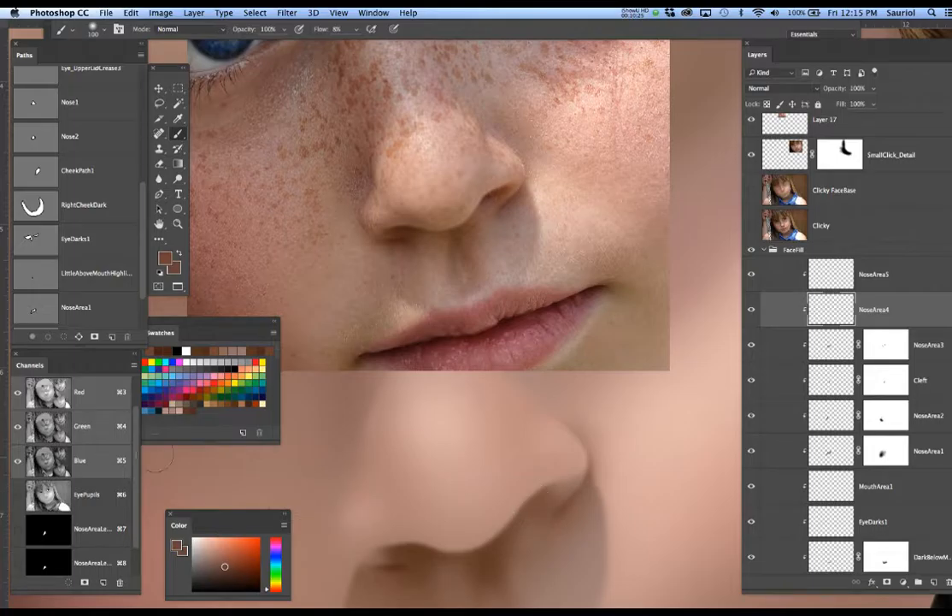
Save the inverted nose selection as a new channel named OutsideNose, and deselect
scroll(134, 463, "down", 1)
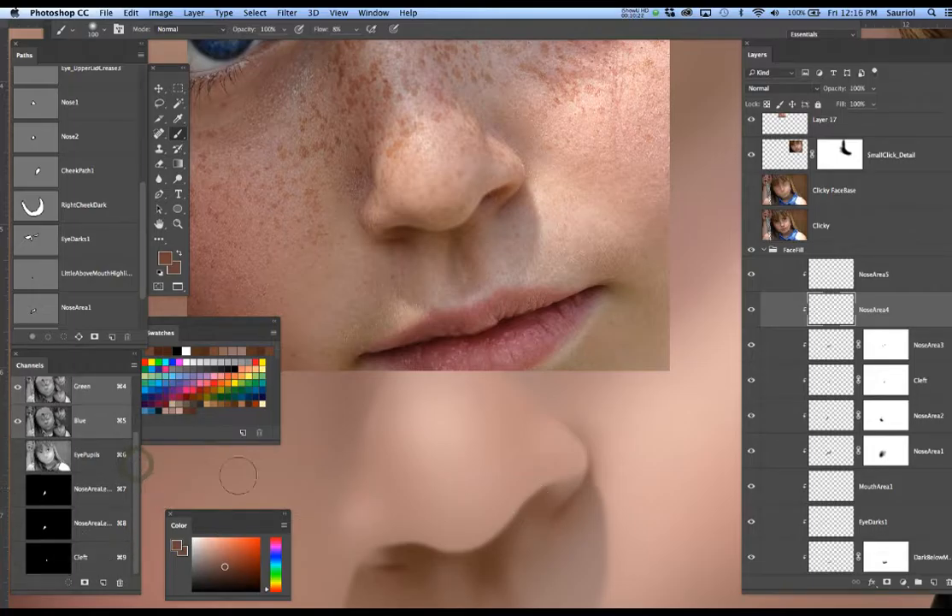
left_click(489, 467, "alt")
key("super+h")
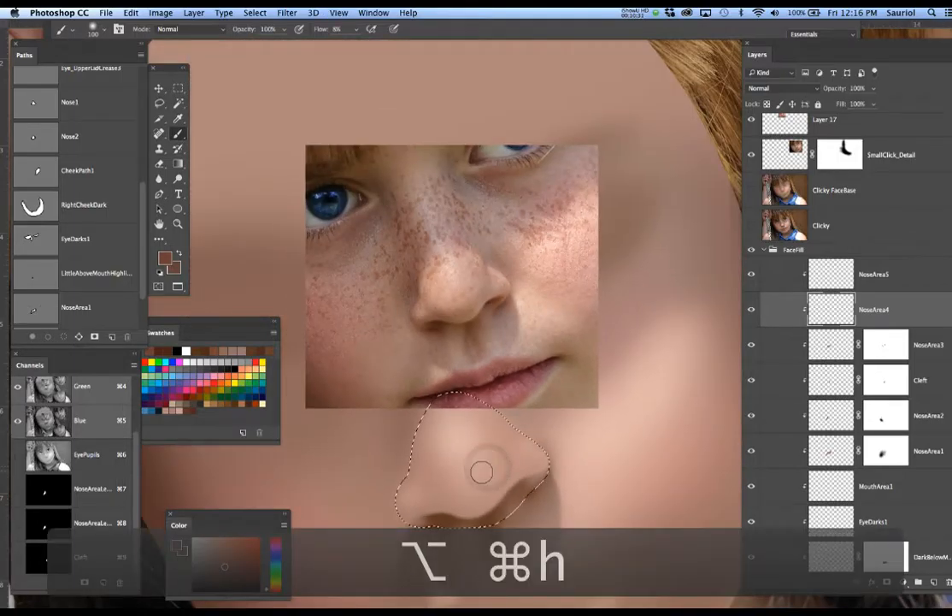
left_click(476, 470, "alt")
left_click(476, 470, "alt")
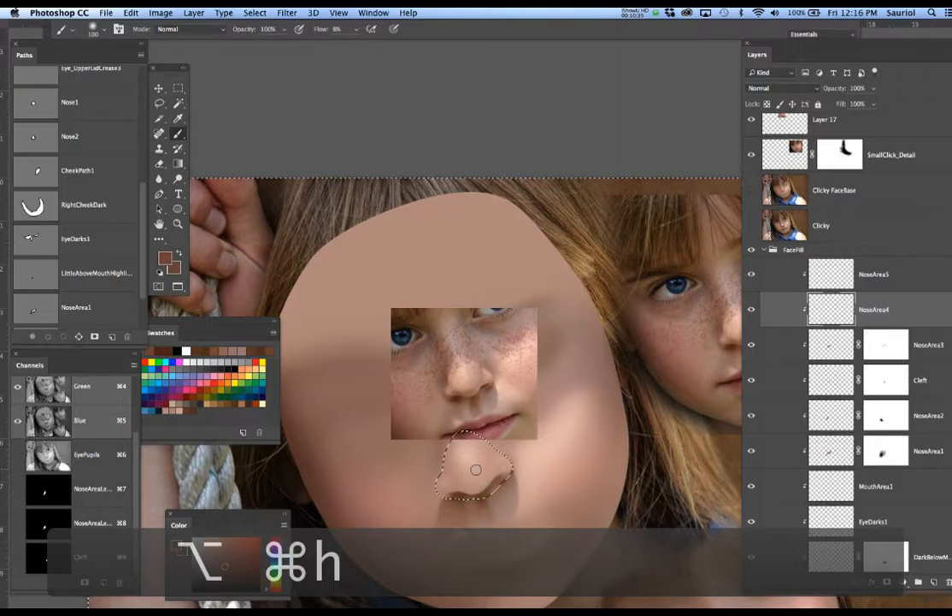
left_click(252, 14)
left_click(276, 263)
type("Ou")
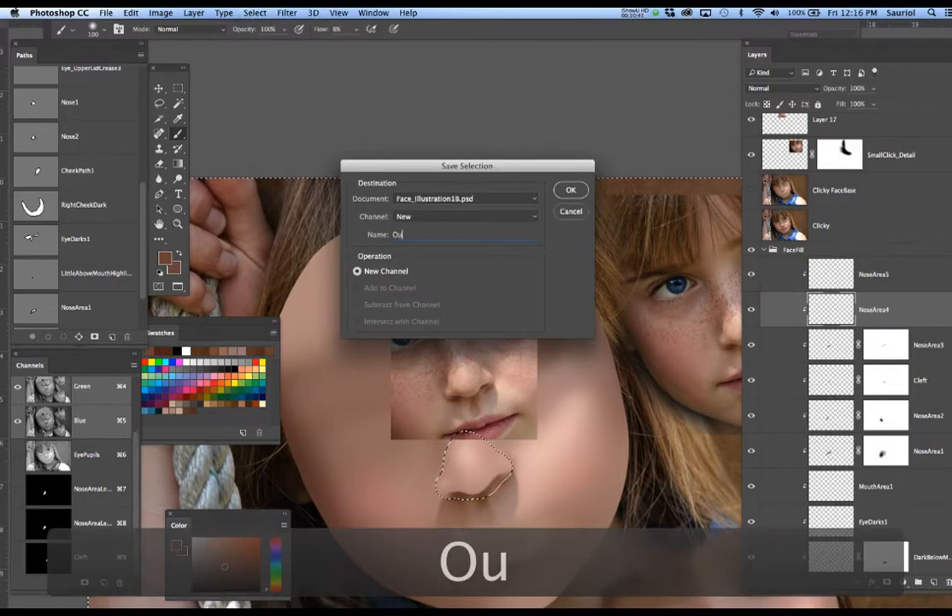
type("tsideNose")
key("Return")
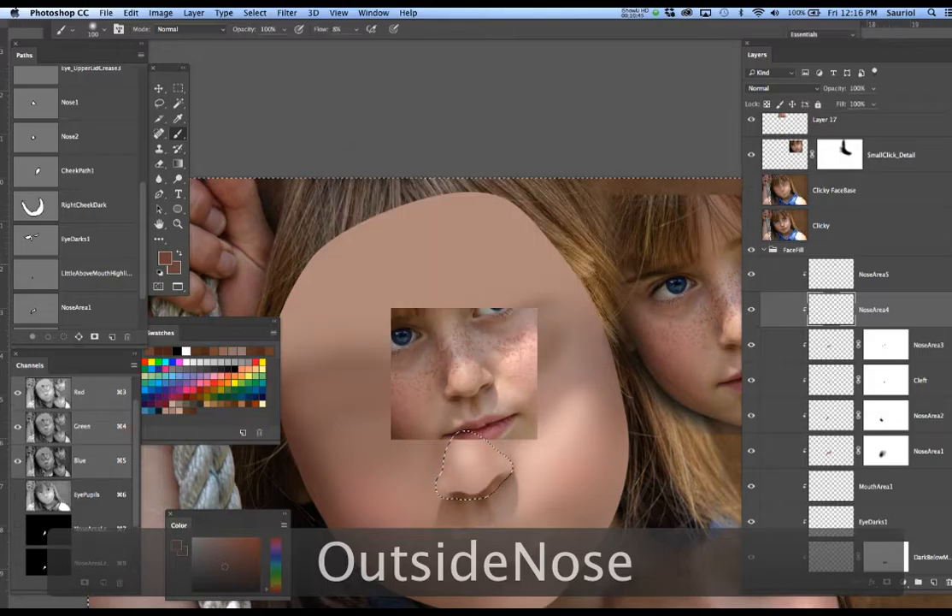
key("super+d")
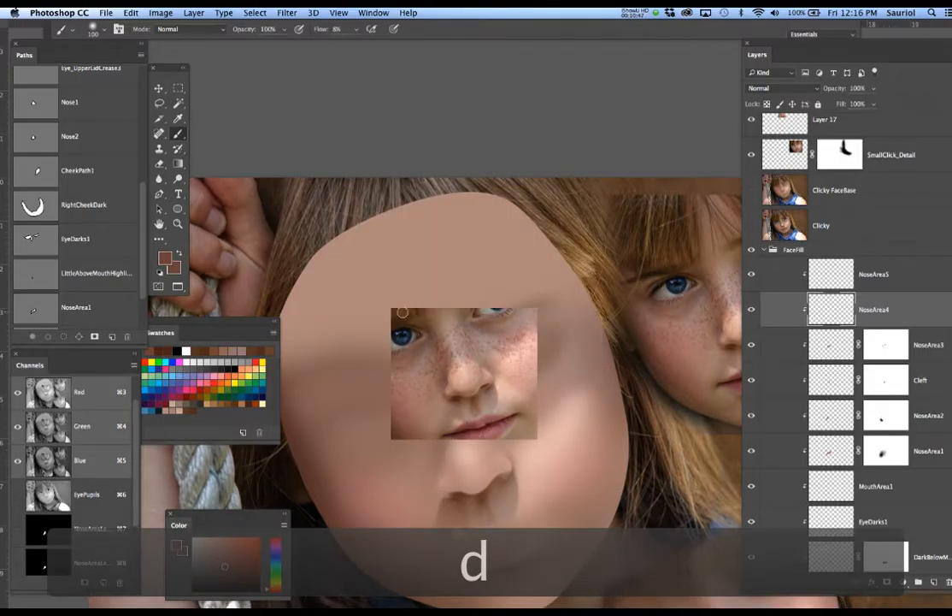
Select Layer 17 and move the reference detail up on the face so it clears the painted nose
key("v")
right_click(464, 362)
left_click(479, 361)
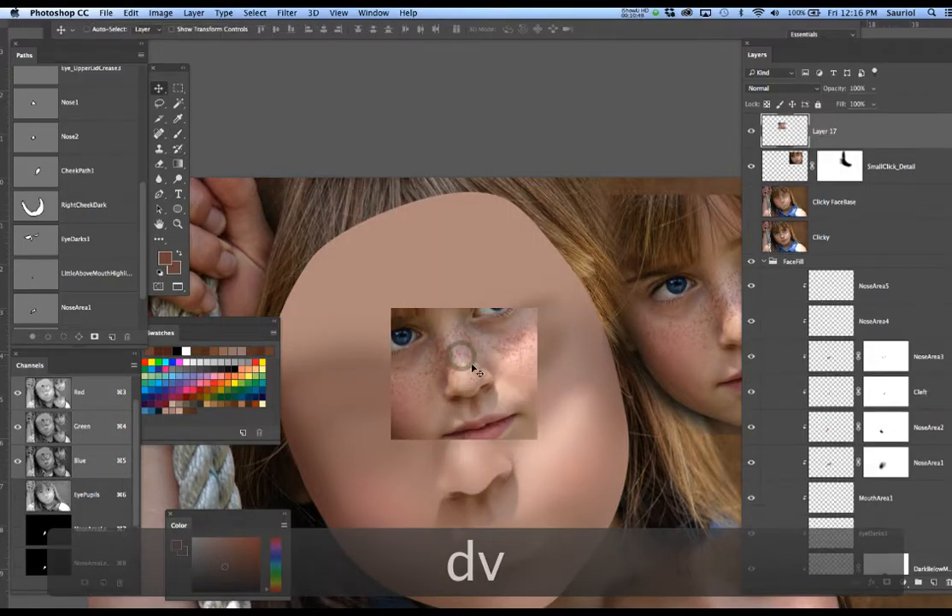
left_click_drag(465, 368, 457, 310)
Load the OutsideNose channel as a selection, hide its edges and switch to the Brush tool
key("super+space")
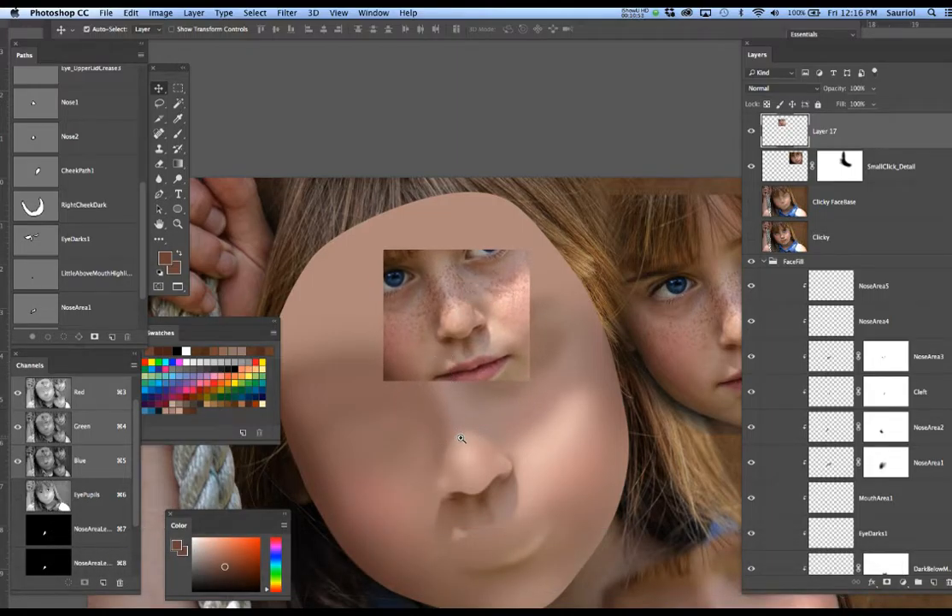
left_click(461, 438)
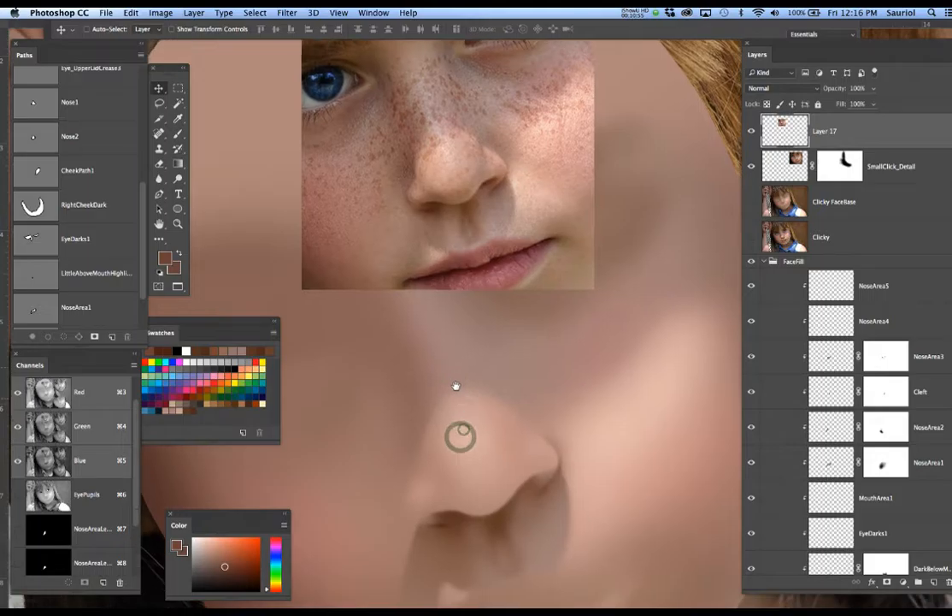
left_click(451, 389)
left_click_drag(462, 354, 462, 370)
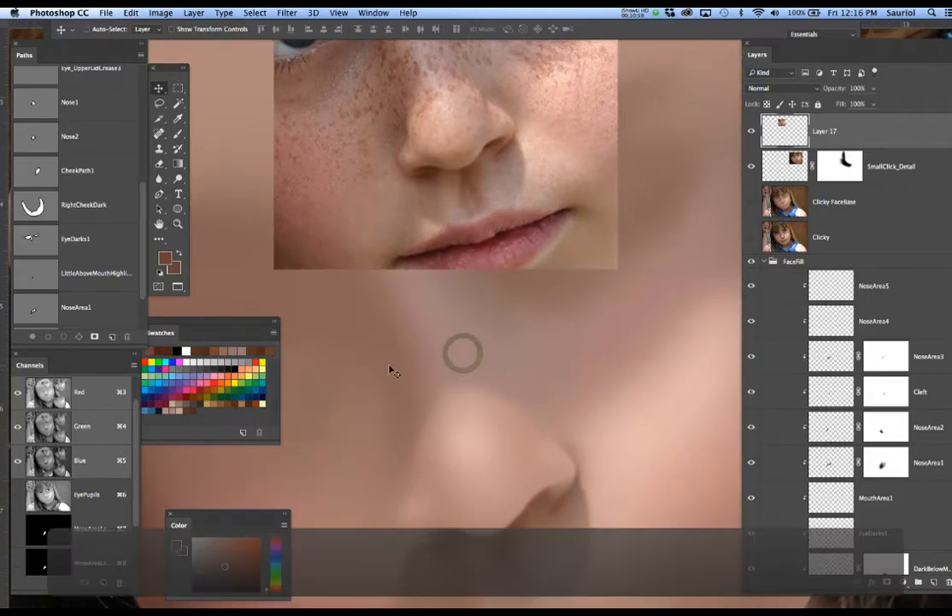
scroll(69, 479, "down", 2)
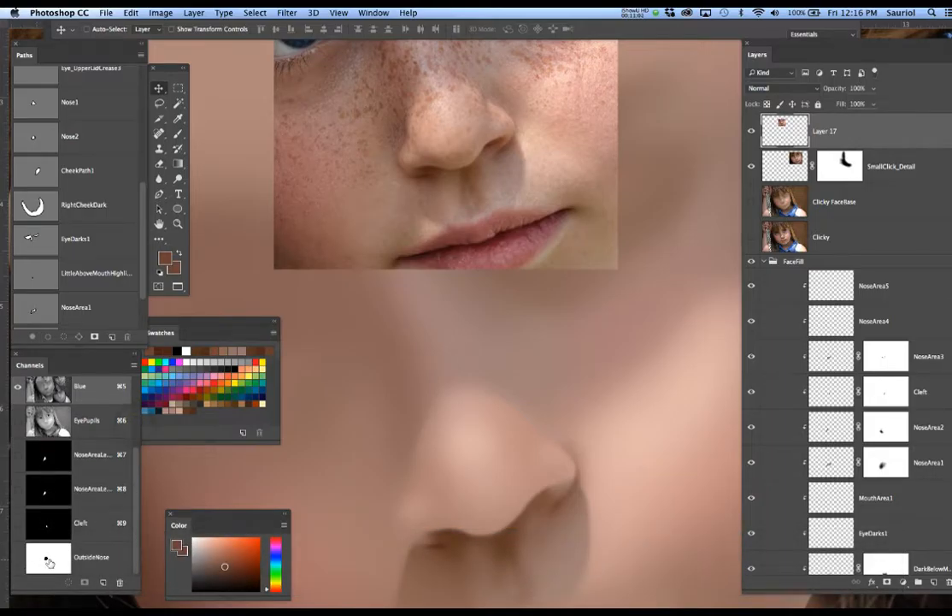
left_click(49, 561, "super")
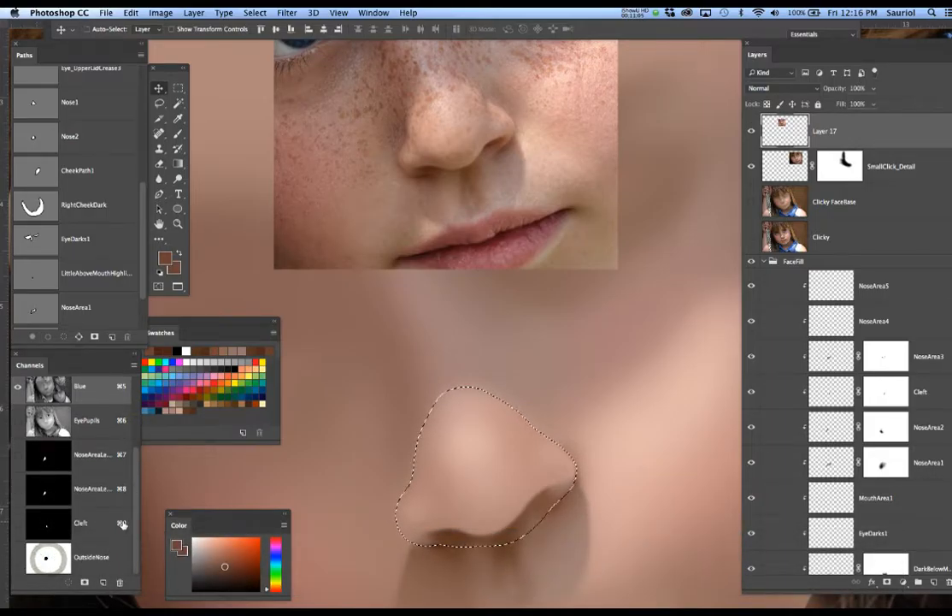
key("super+h")
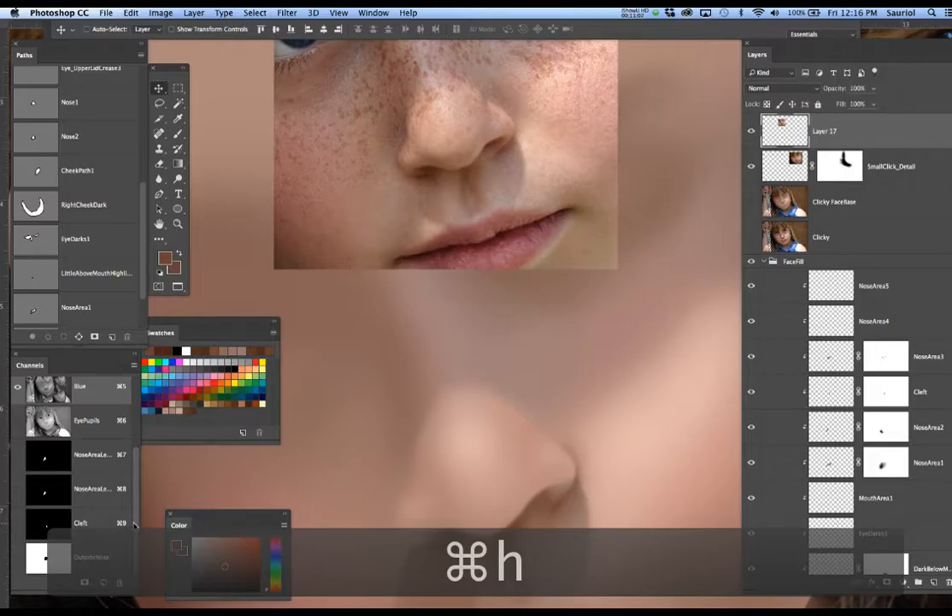
key("b")
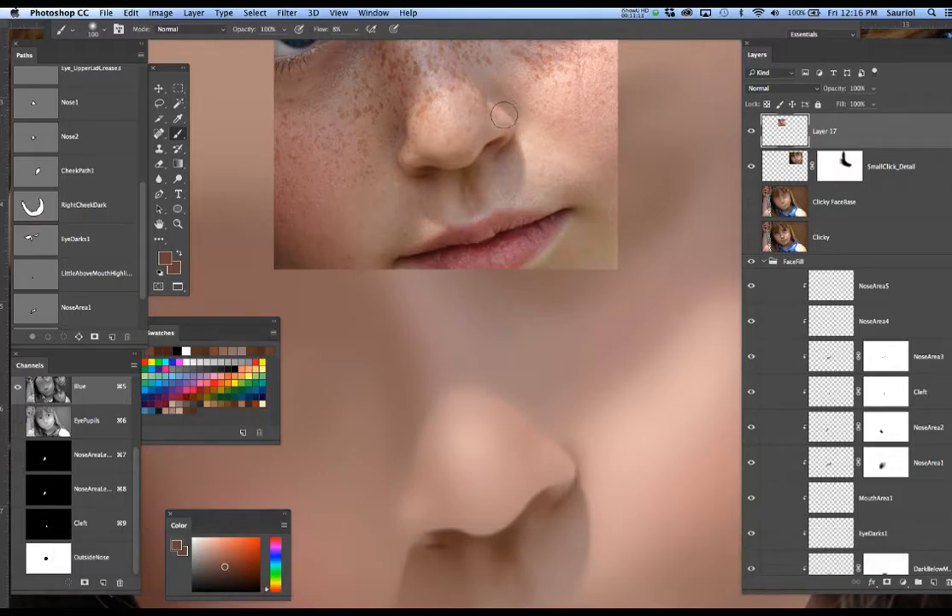
Sample the pinkish brown beside the right nostril wing in the reference and enlarge the brush to 200 with the Clicky layer shown
left_click(507, 100, "alt")
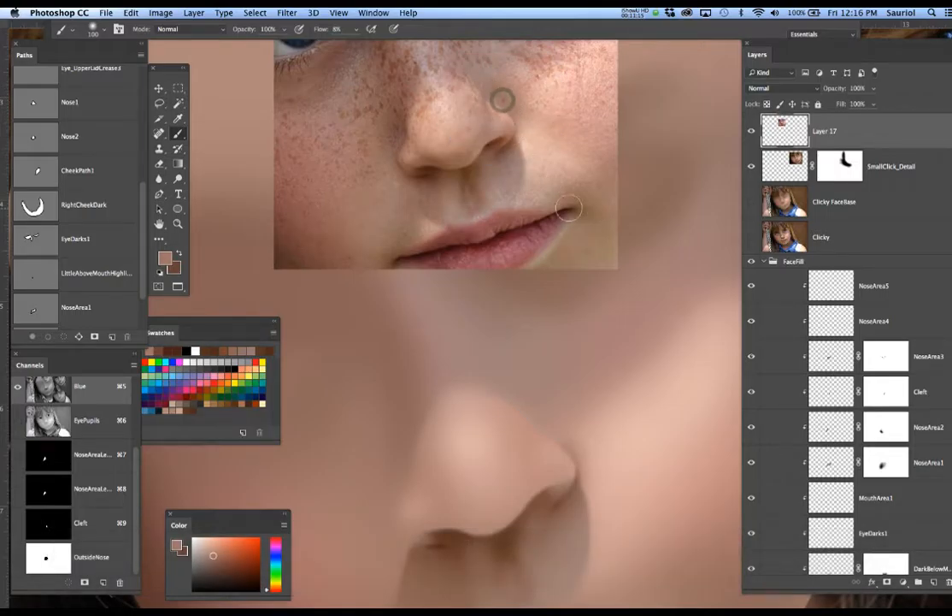
left_click(752, 238)
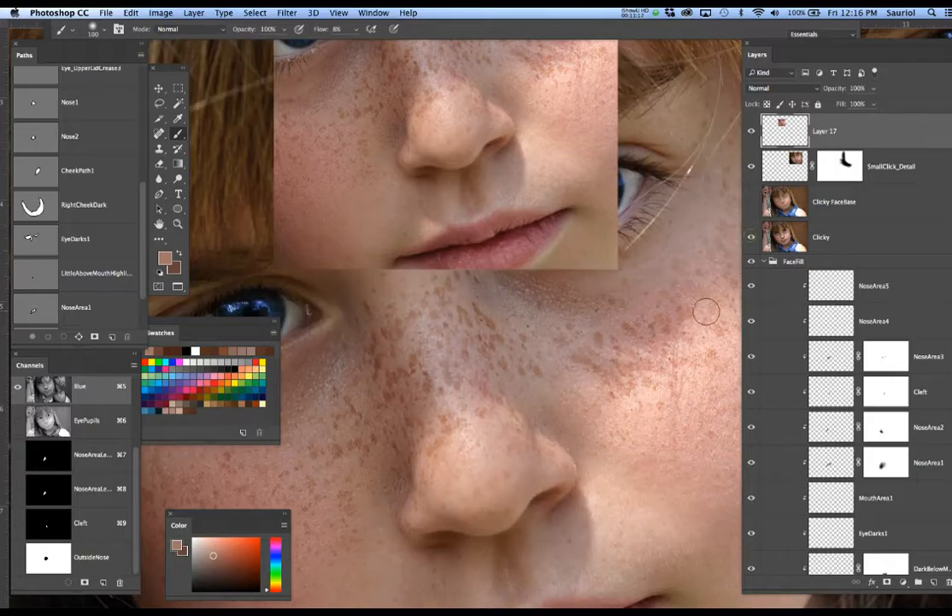
key("bracketright")
key("bracketright")
key("bracketright")
key("bracketright")
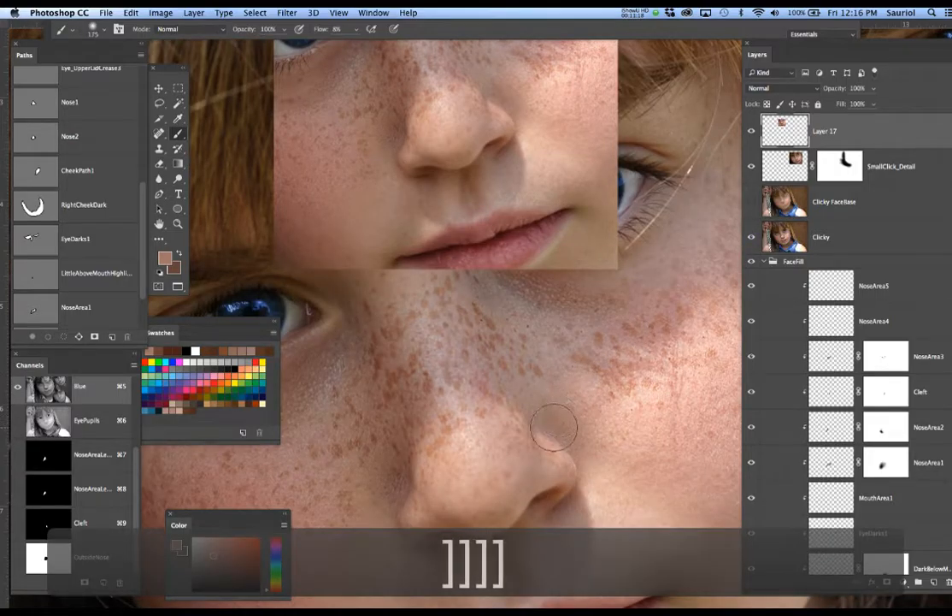
Hide the Clicky layer and paint soft pinkish-brown shading around the outer edge of the right nostril wing
left_click_drag(557, 450, 543, 424)
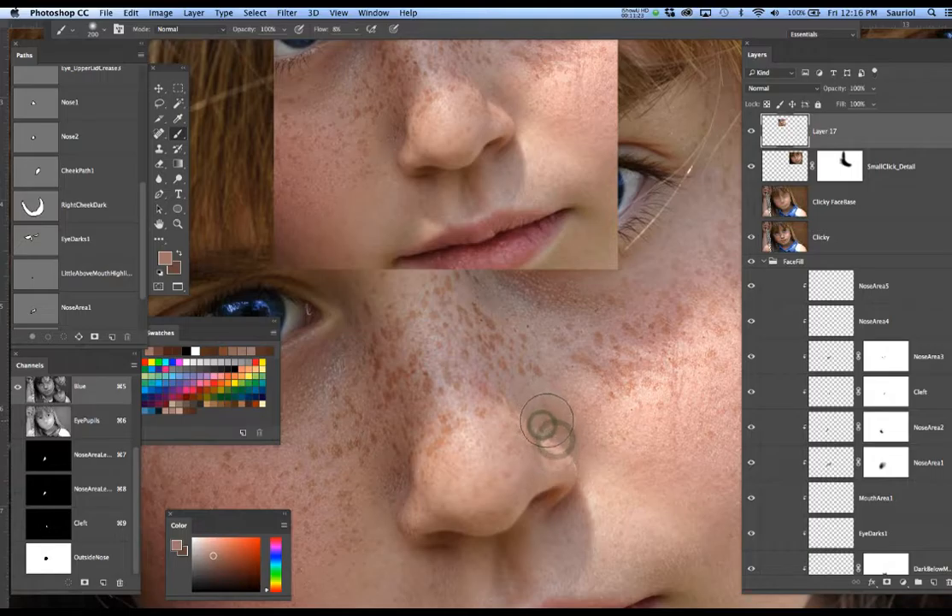
key("super+h")
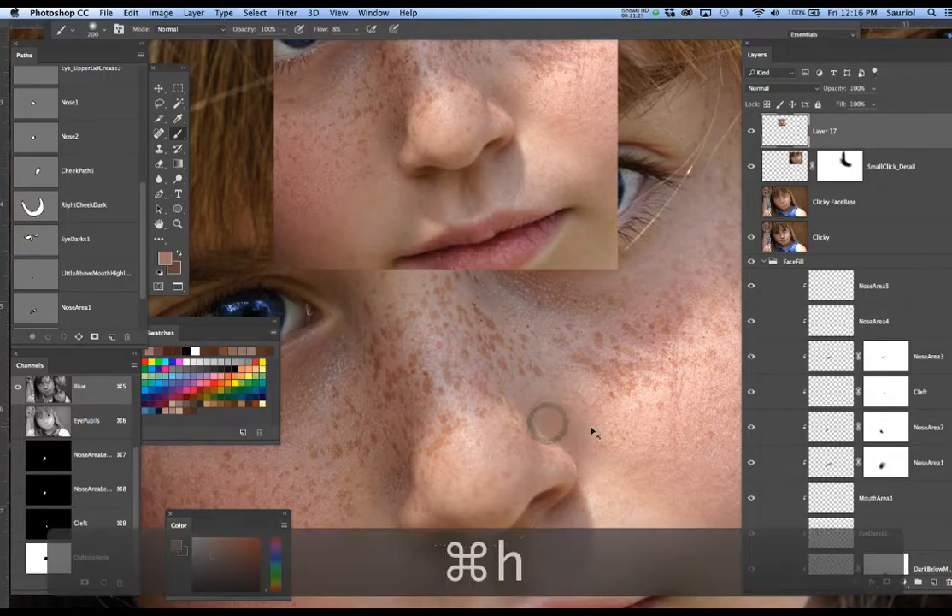
key("super+h")
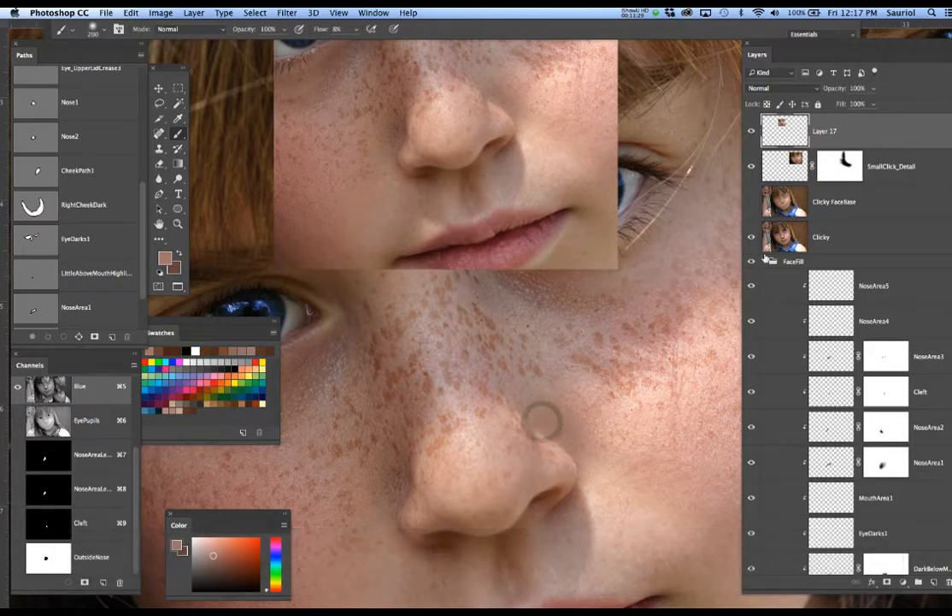
left_click(752, 237)
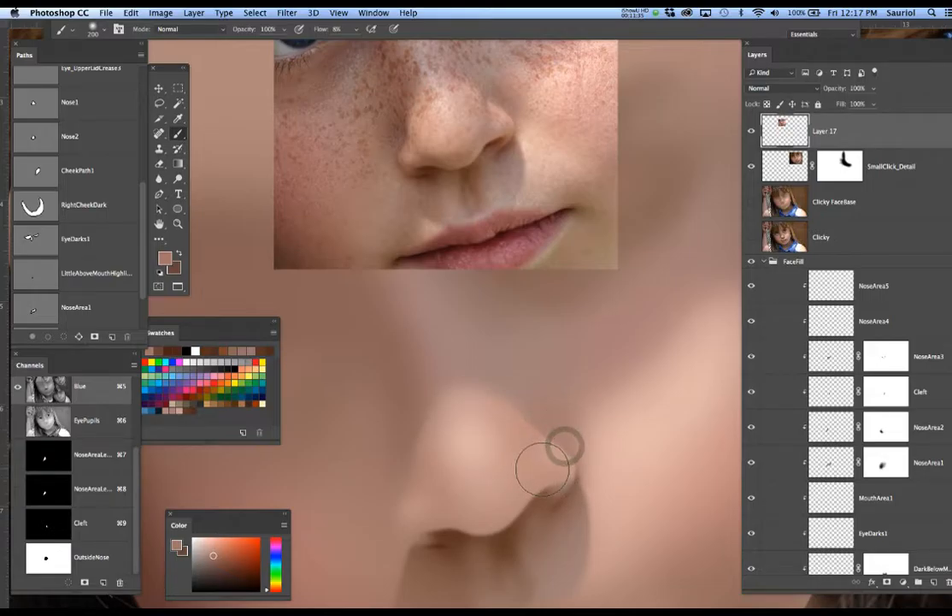
left_click_drag(547, 448, 561, 410)
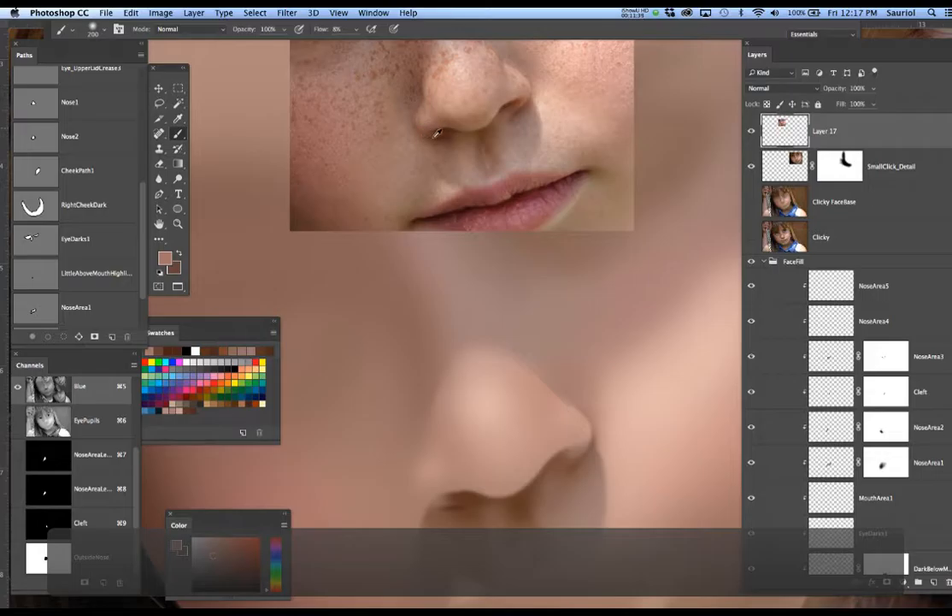
Sample the dark reddish brown at the corner of the left nostril in the reference detail
scroll(427, 142, "up", 1)
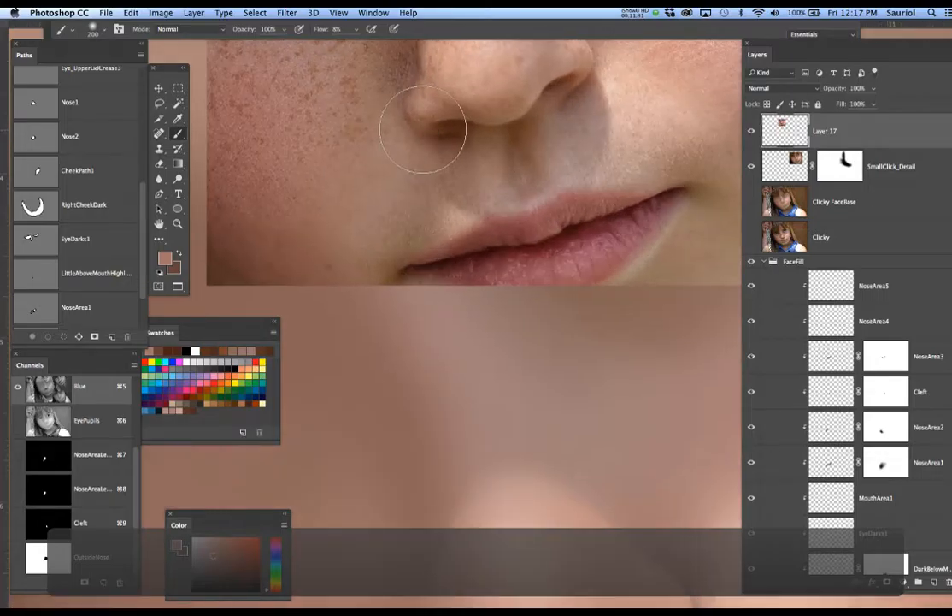
scroll(427, 131, "up", 2)
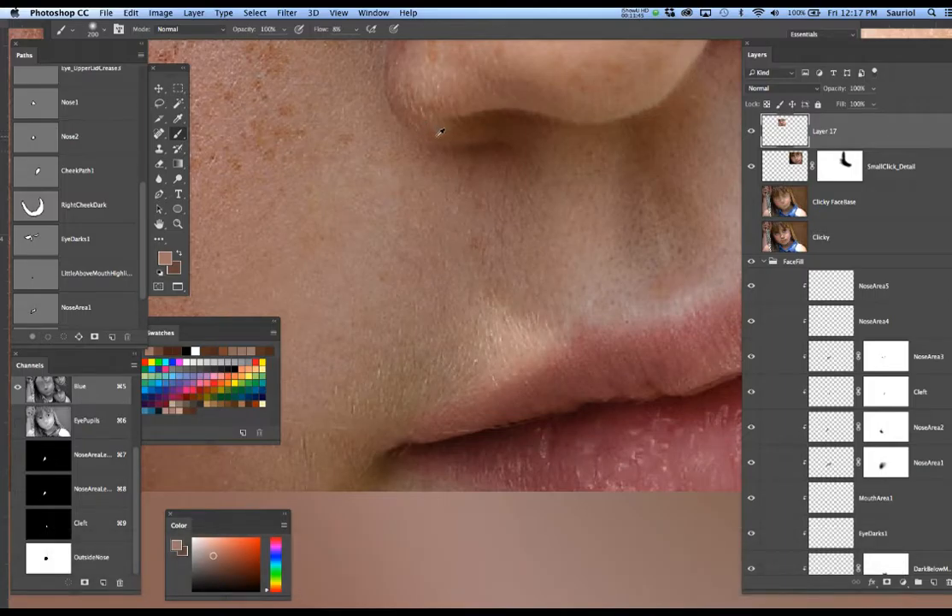
left_click_drag(422, 156, 415, 182)
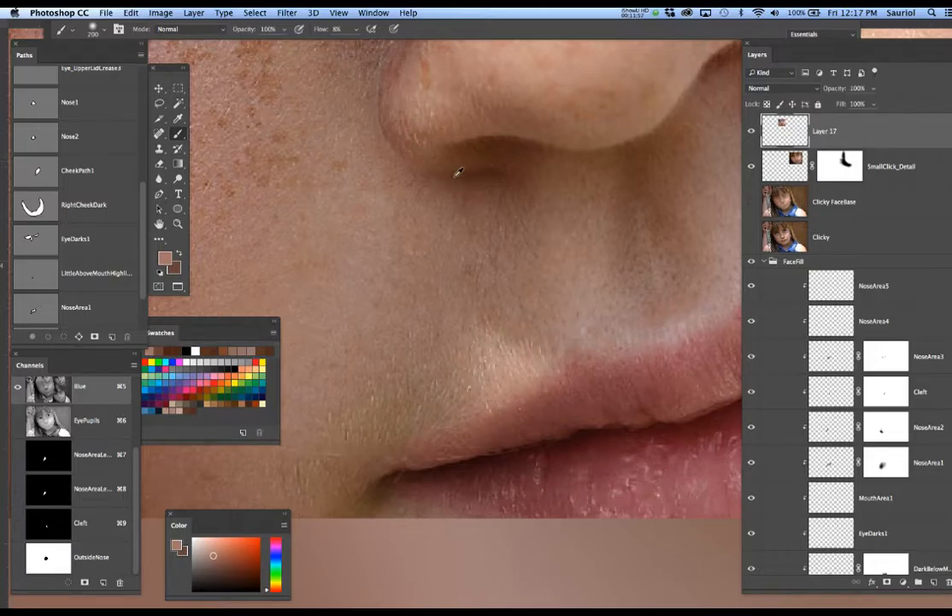
scroll(457, 172, "down", 5)
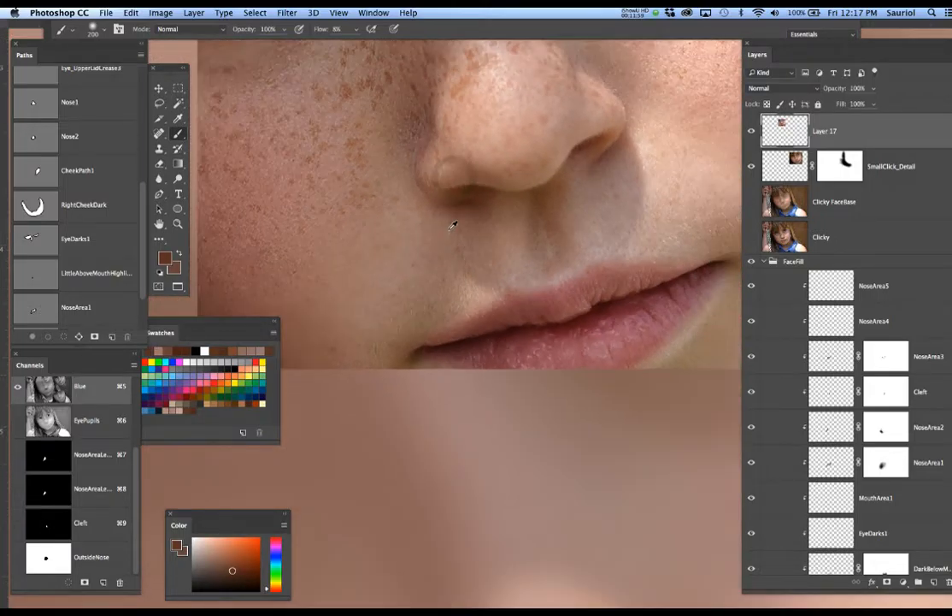
Dab the sampled reddish brown around the outer corner of the left nostril with the 200-size brush
scroll(457, 225, "down", 2)
left_click_drag(498, 278, 491, 227)
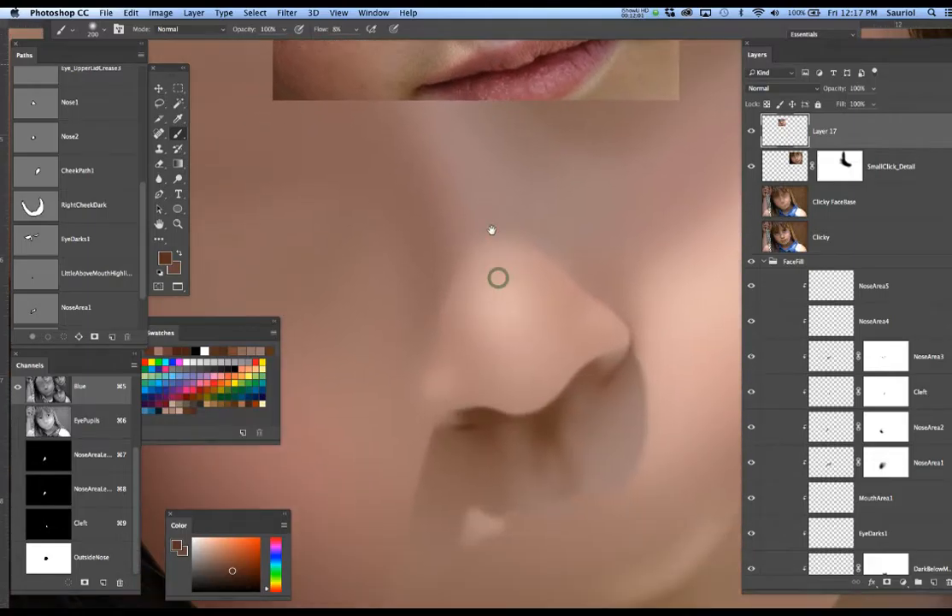
left_click(450, 389)
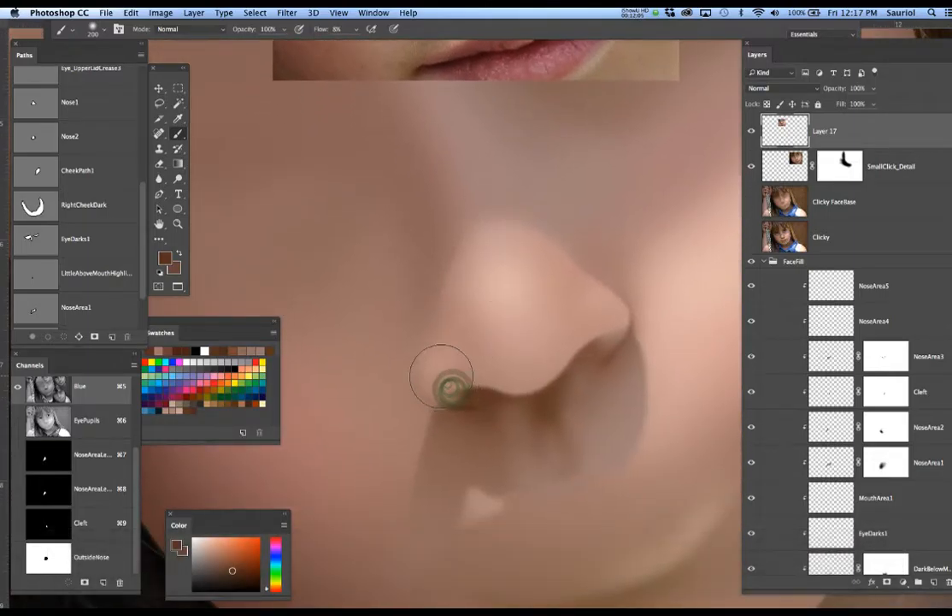
left_click(447, 385)
mouse_move(446, 382)
left_mouse_down()
mouse_move(496, 400)
mouse_move(505, 416)
mouse_move(477, 471)
left_mouse_up()
left_click(449, 375)
left_click(457, 387)
key("space")
left_click_drag(471, 412, 470, 446)
left_click_drag(459, 344, 467, 372)
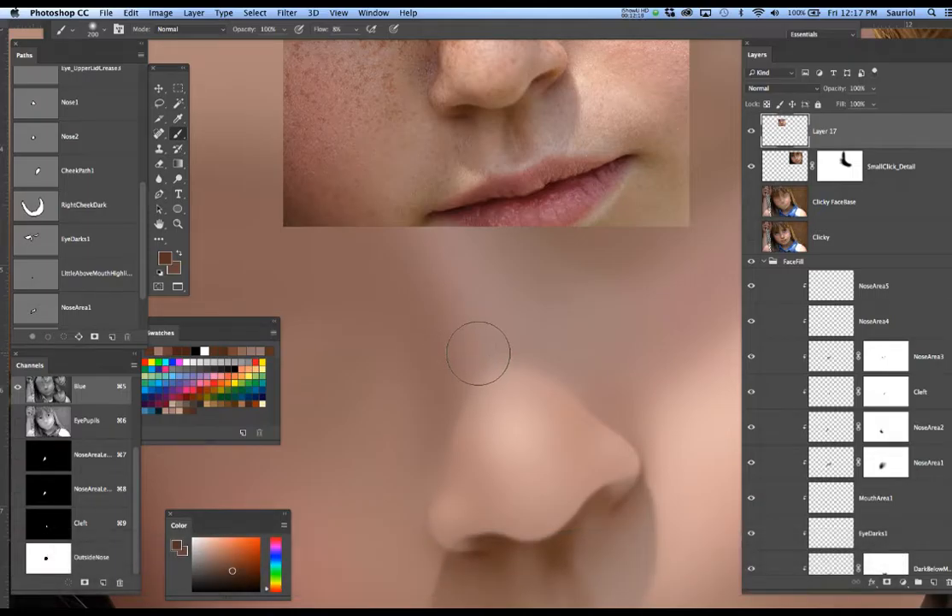
Deselect the OutsideNose selection and make NoseArea3 the active layer
left_click(491, 413, "alt")
left_click(489, 424, "alt")
left_click(489, 424, "alt")
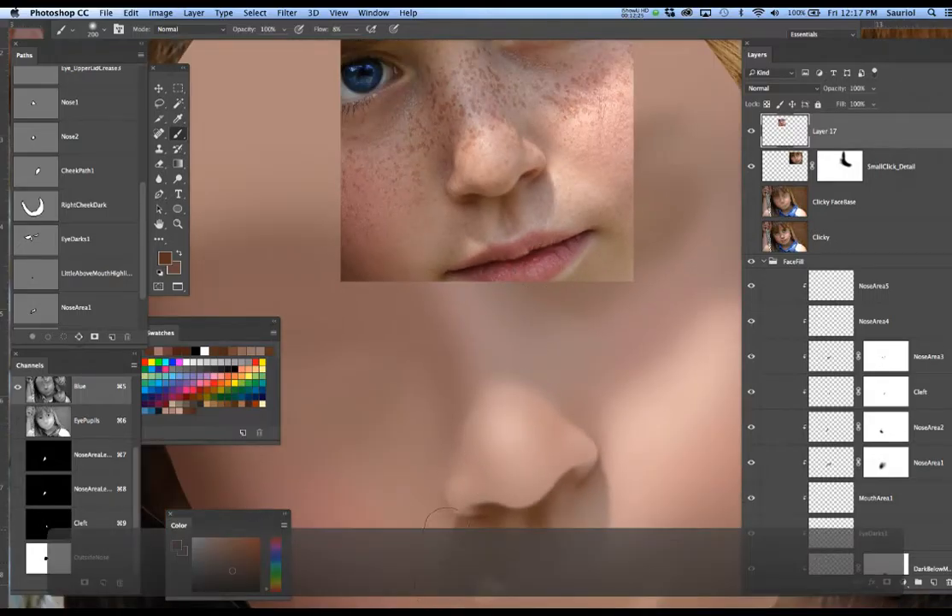
left_click_drag(478, 518, 473, 493)
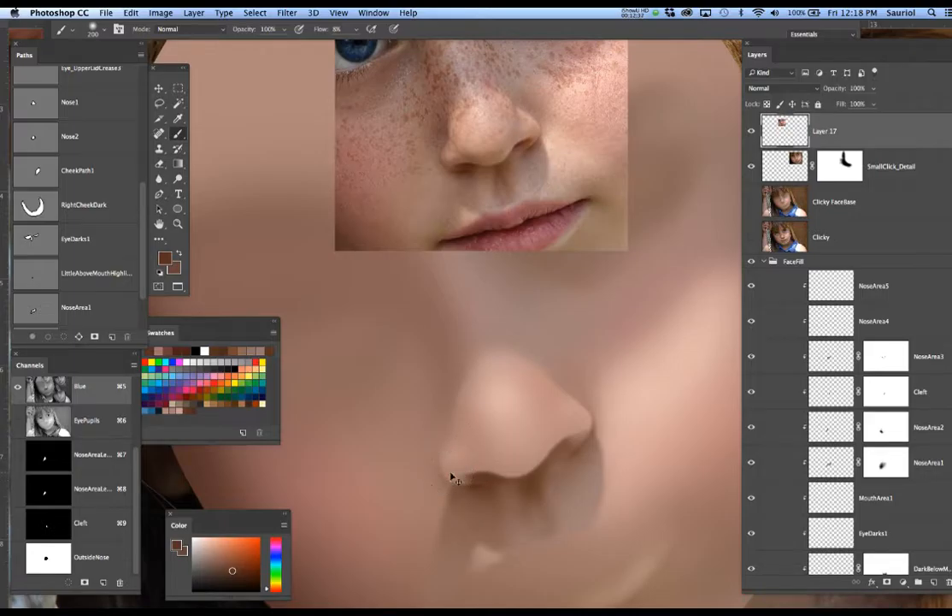
key("super+d")
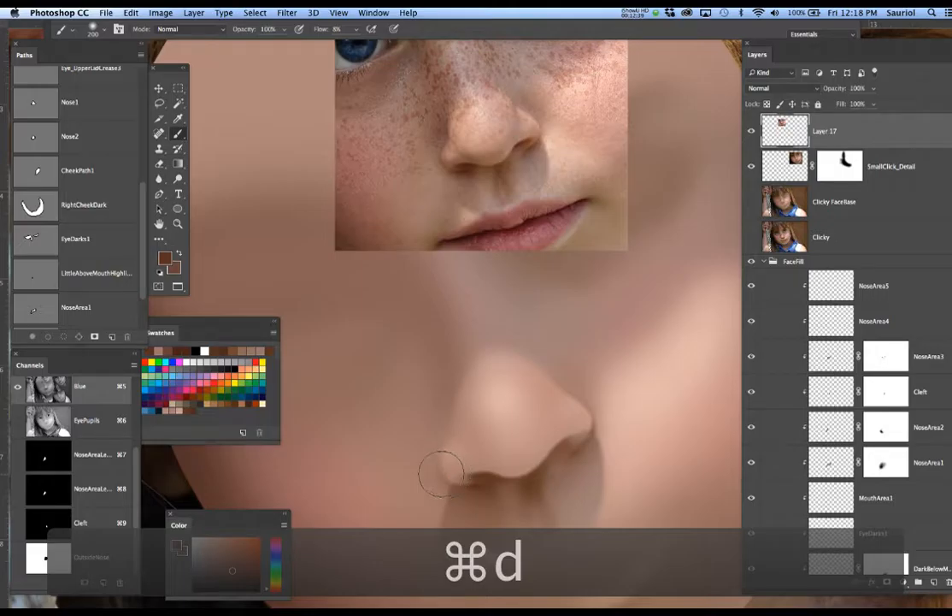
key("v")
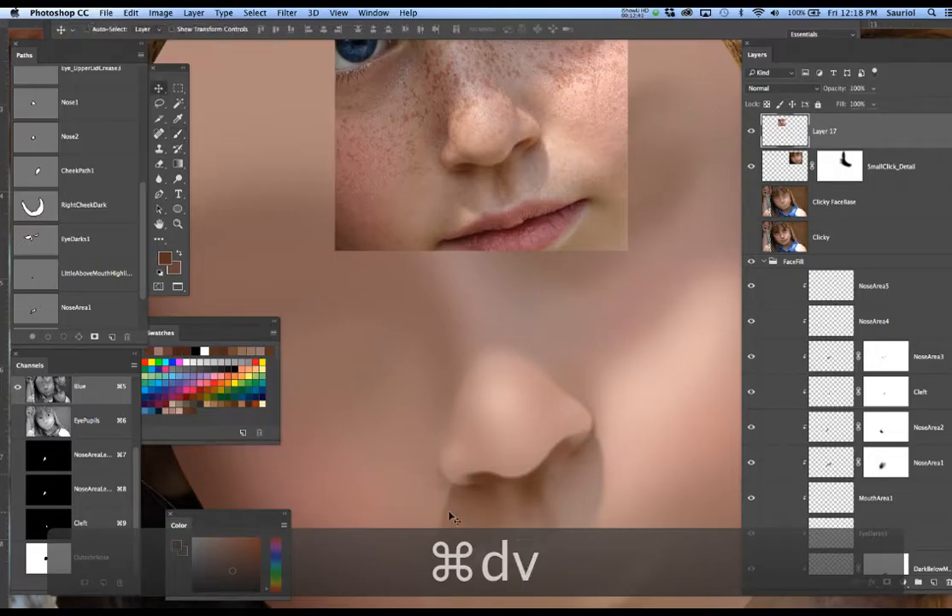
right_click(451, 517)
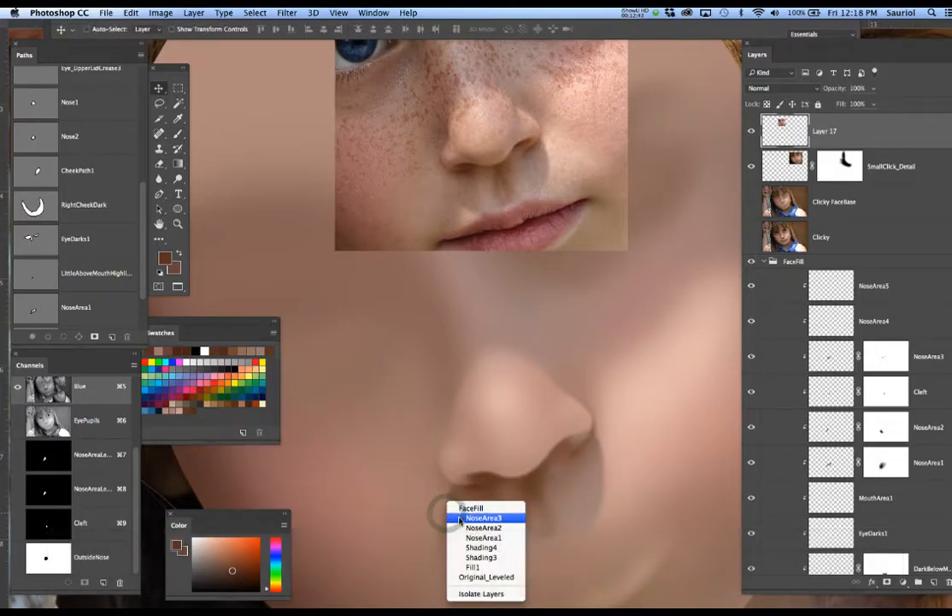
left_click(461, 518)
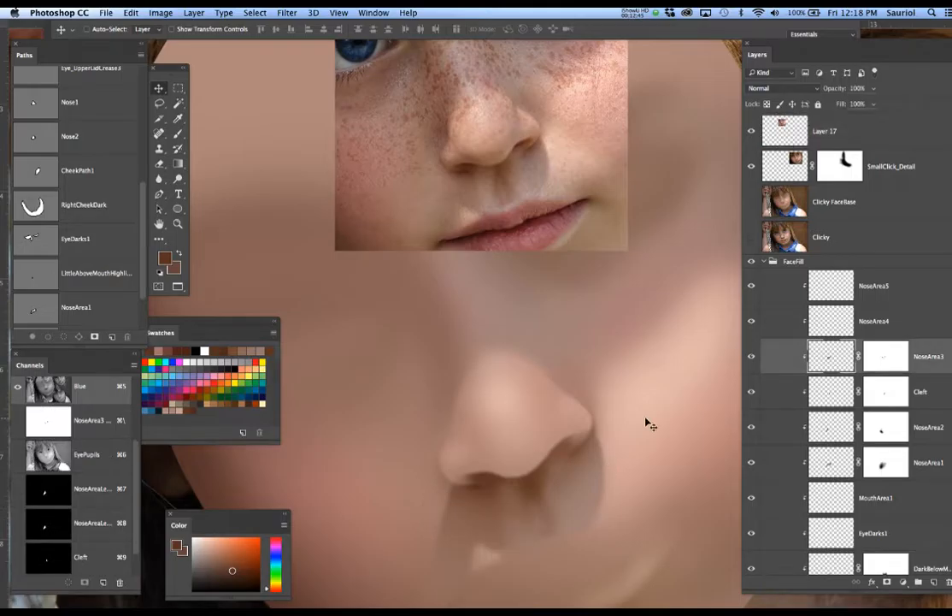
Mask out excess shading around the outer corner of the left nostril on NoseArea3's layer mask with a 125-size black brush
left_click(751, 356)
left_click(751, 355)
left_click(884, 358)
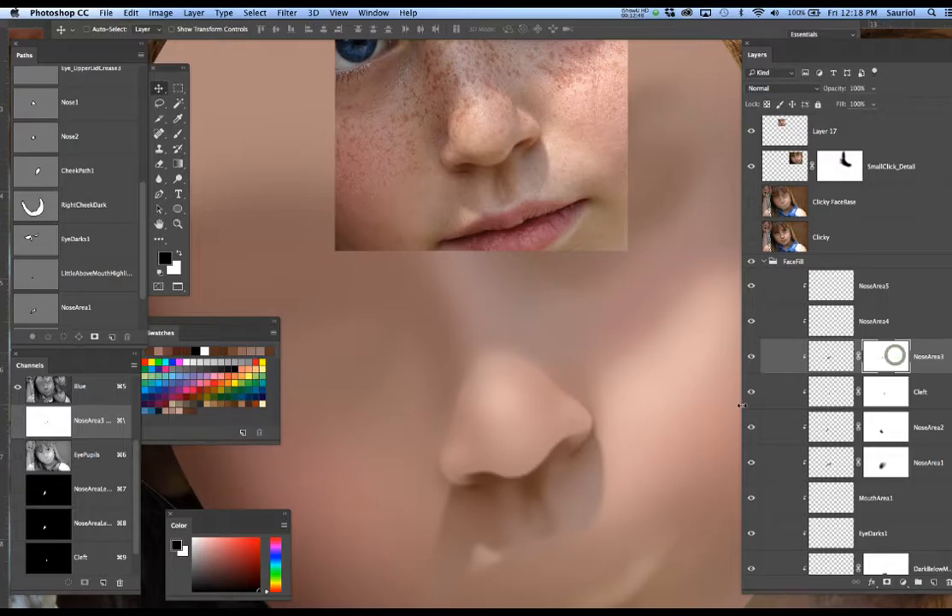
key("b")
key("n")
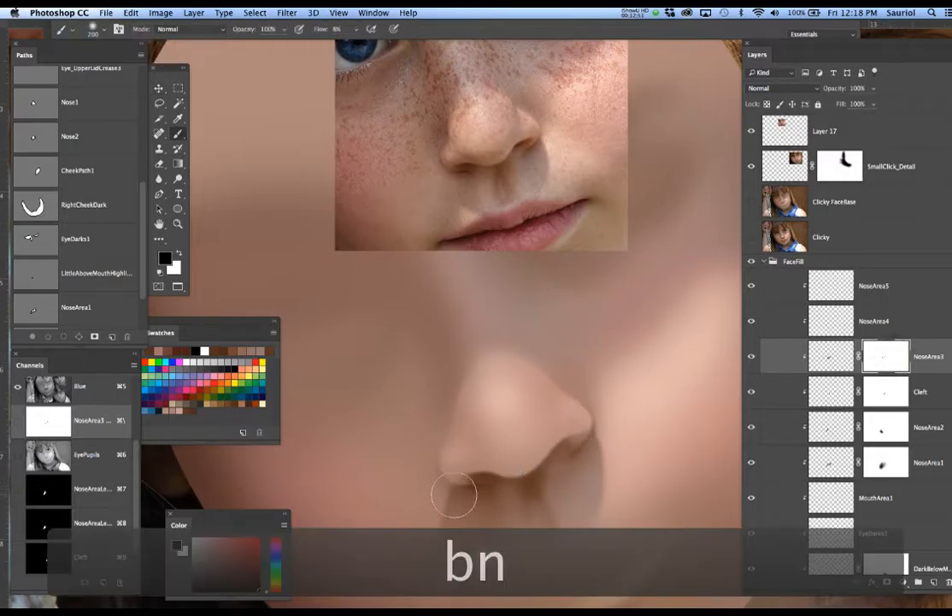
key("bracketleft")
key("bracketleft")
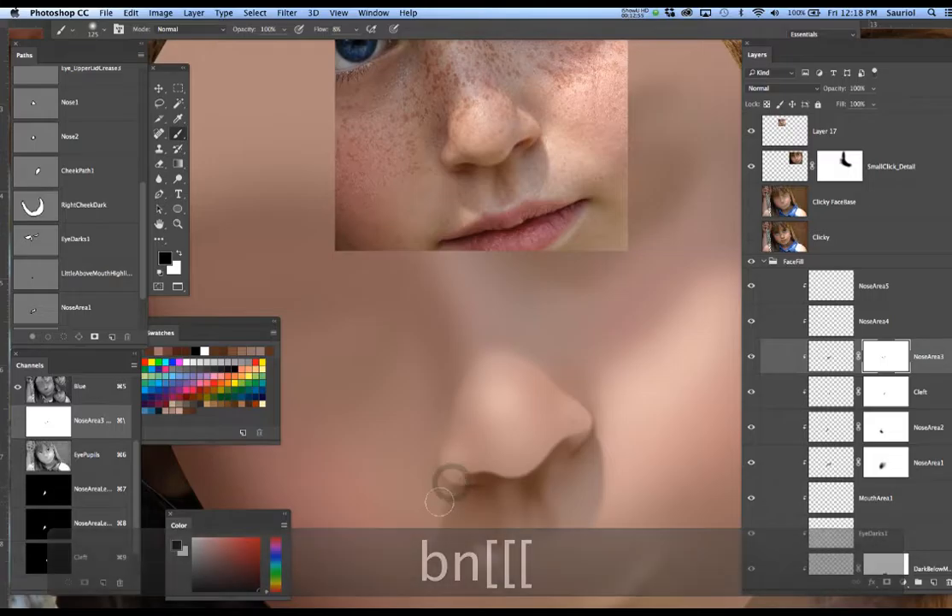
mouse_move(442, 519)
left_mouse_down()
mouse_move(428, 550)
mouse_move(440, 496)
mouse_move(454, 490)
mouse_move(438, 522)
mouse_move(465, 491)
mouse_move(470, 510)
mouse_move(440, 528)
mouse_move(451, 497)
mouse_move(428, 531)
left_mouse_up()
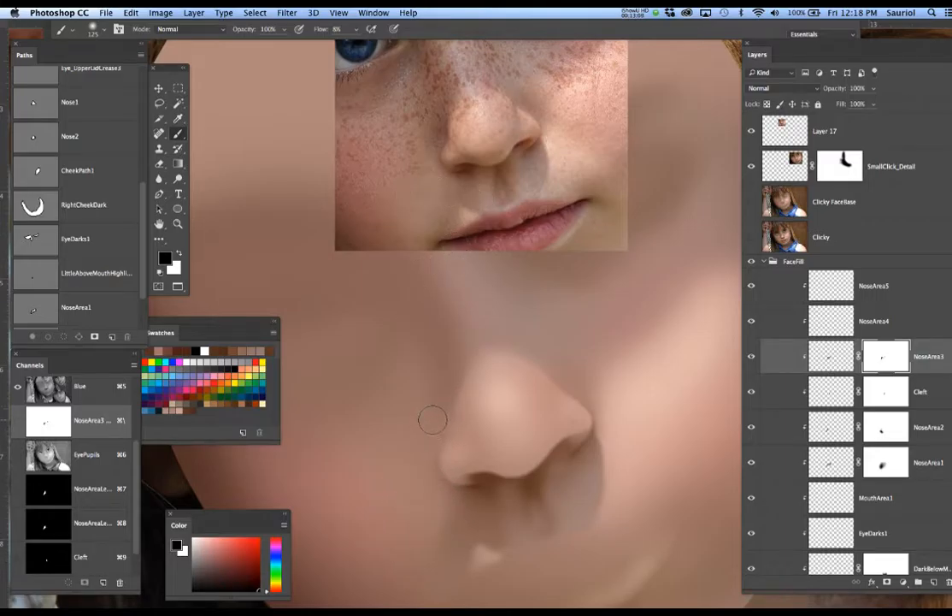
left_click(447, 465, "alt+super")
left_click_drag(436, 455, 440, 429)
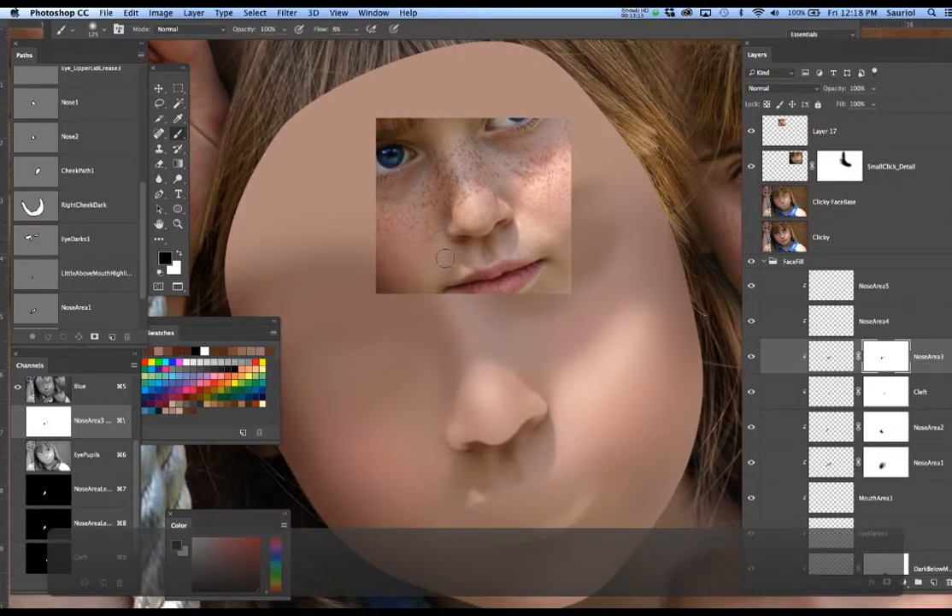
Make NoseArea4 the active layer, sample the pinkish skin tone below the left nostril in the reference detail, and enlarge the brush to 700
left_click(883, 323)
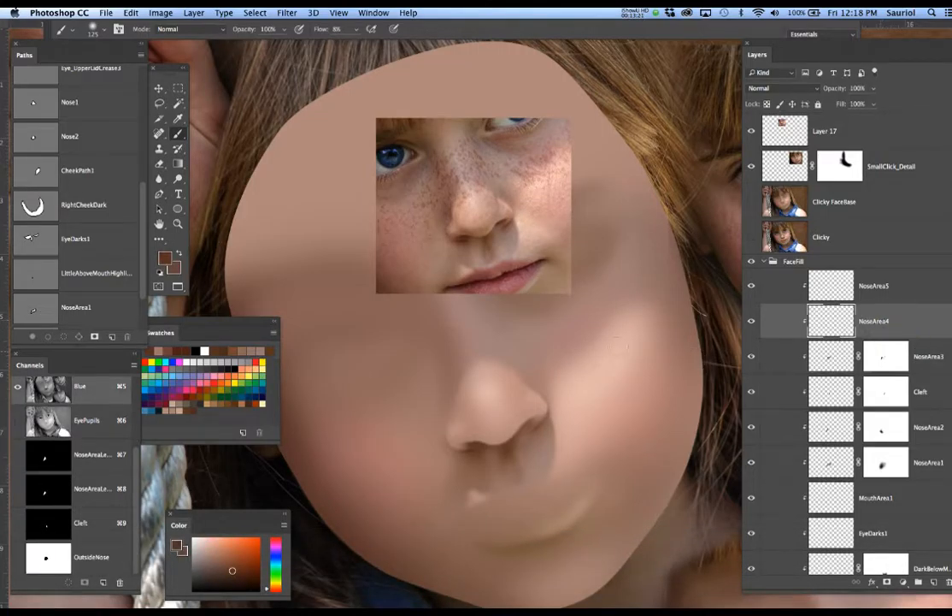
left_click(448, 250, "alt")
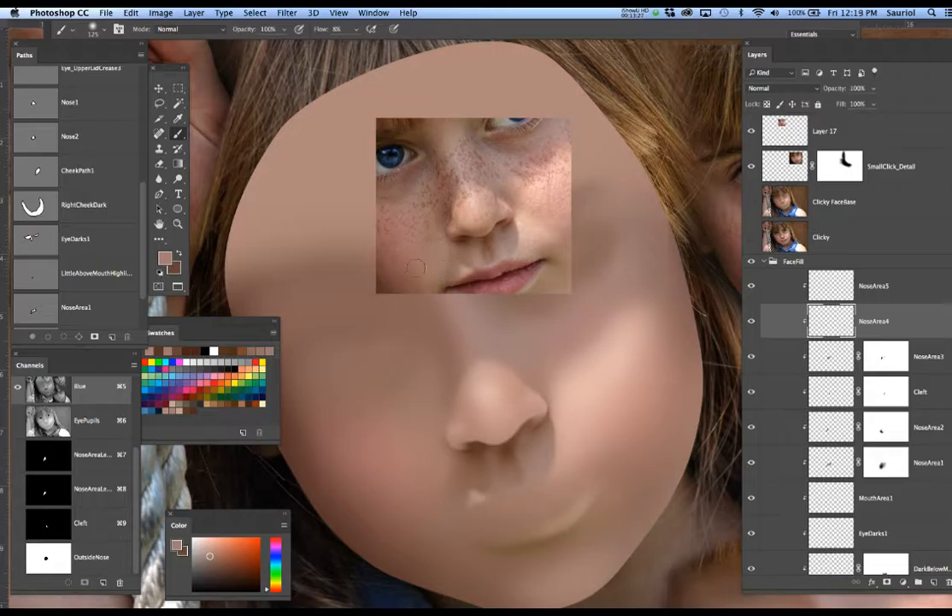
key("bracketright")
key("bracketright")
key("bracketright")
key("bracketright")
key("bracketright")
key("bracketright")
key("bracketright")
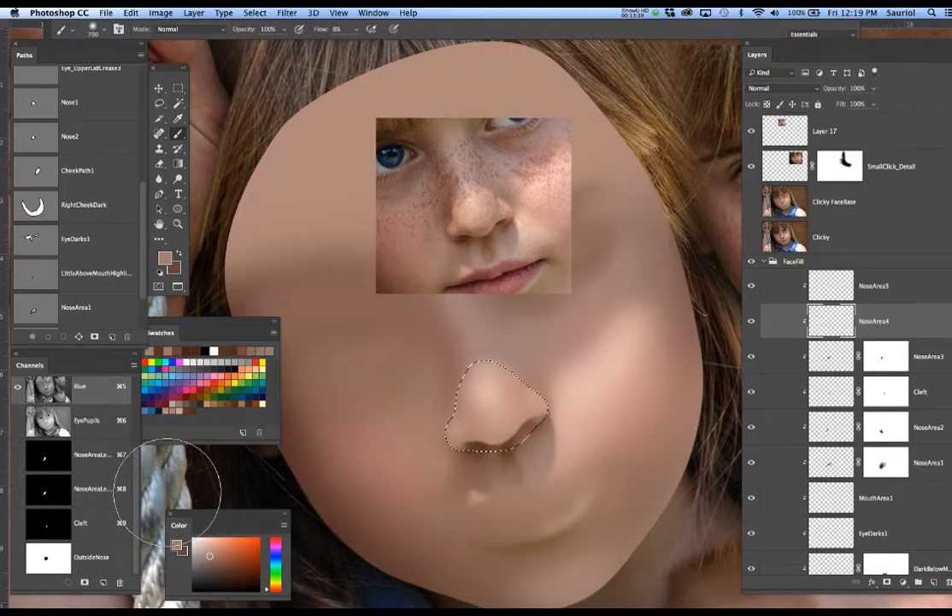
Clear the selection, view the OutsideNose channel on its own, and return to the RGB composite
key("super+d")
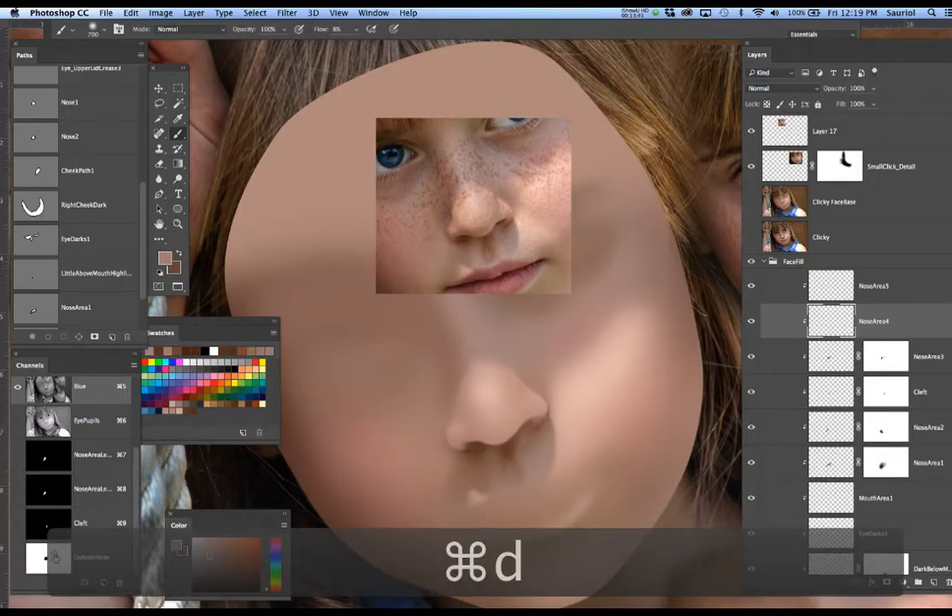
left_click(54, 556)
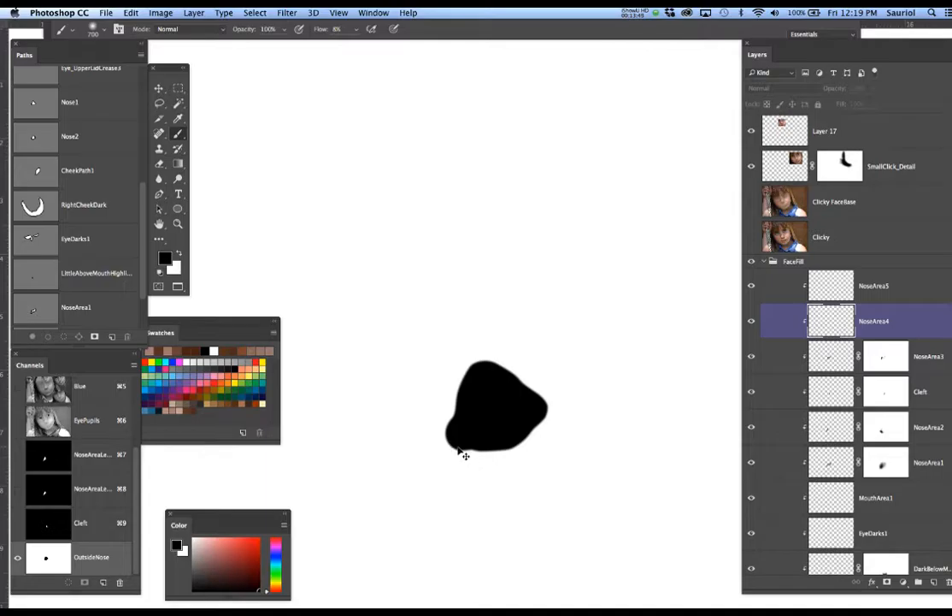
scroll(94, 402, "up", 2)
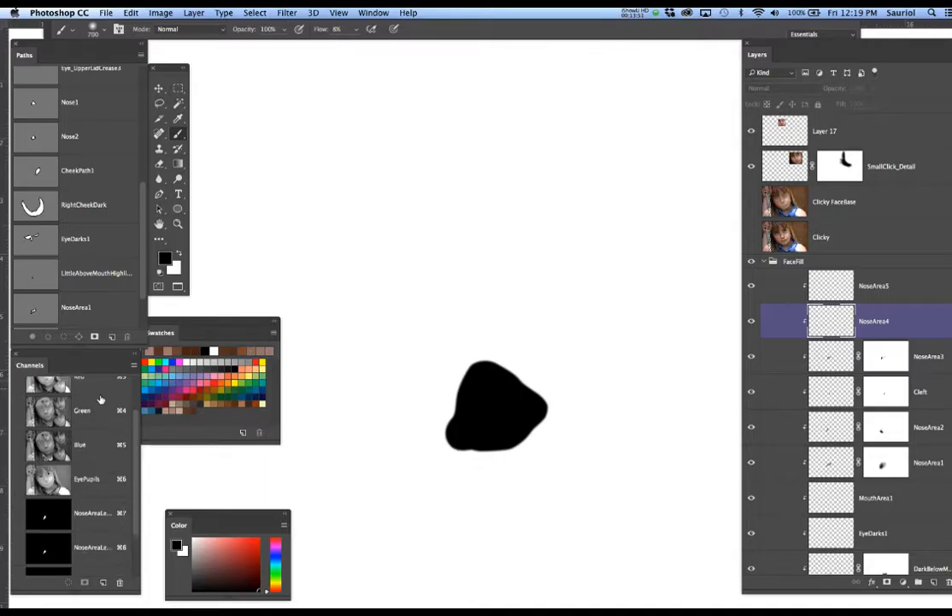
scroll(100, 399, "up", 1)
left_click(92, 392)
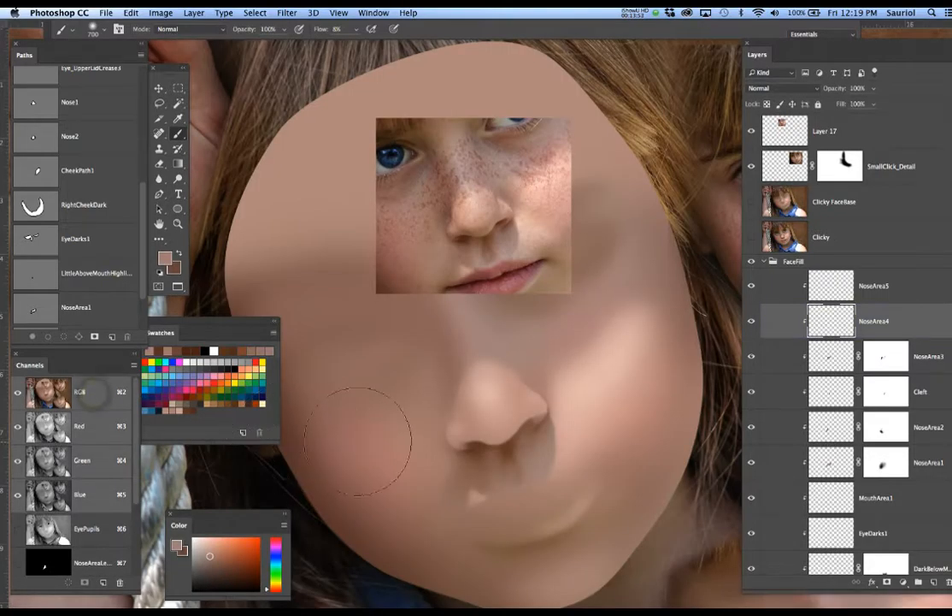
Load the OutsideNose channel as a selection and hide its outline
scroll(87, 416, "down", 3)
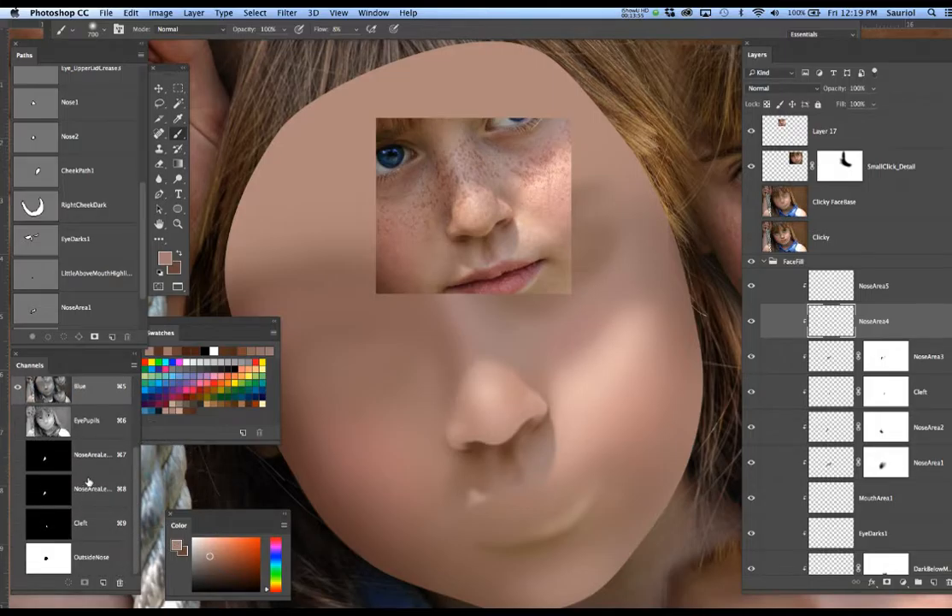
left_click(49, 552, "super")
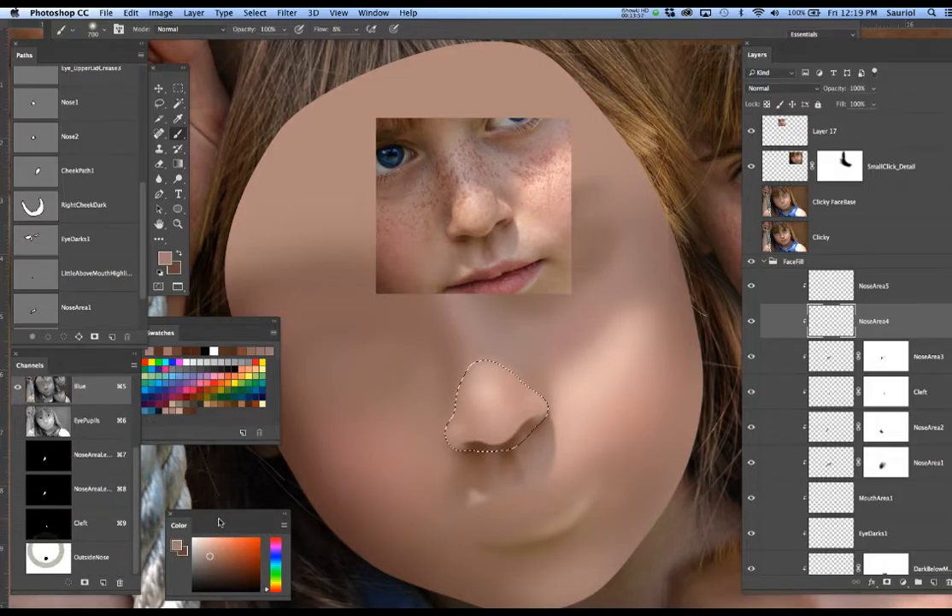
key("super+h")
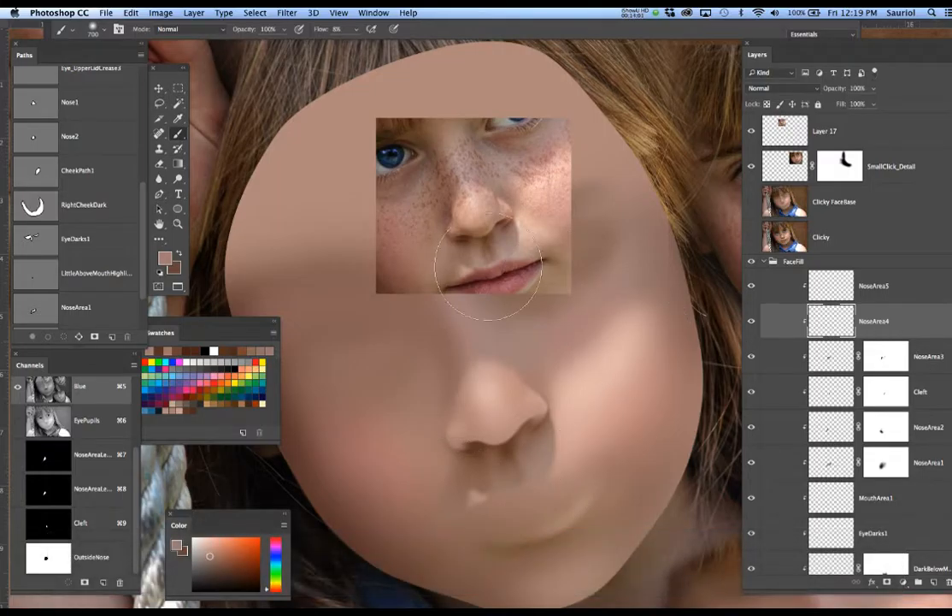
Dab the sampled pinkish tone on the cheek beside and below the left nostril with a 500-size brush
key("bracketleft")
key("bracketleft")
left_click(438, 452)
left_click(443, 458)
left_click(427, 480)
left_click(419, 477)
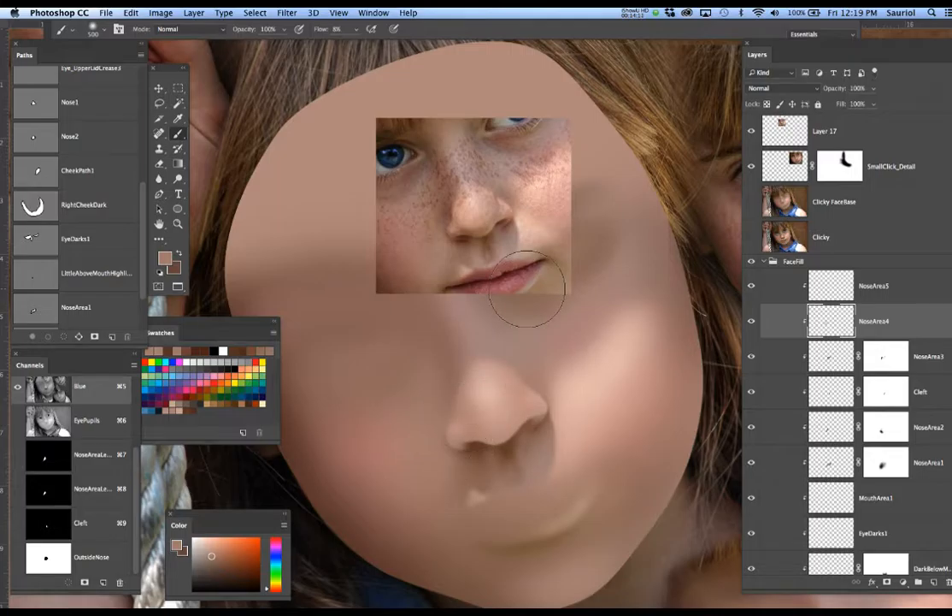
Sample the reddish brown beside the left nose wing in the reference detail and show the Clicky layer
left_click(446, 218, "alt")
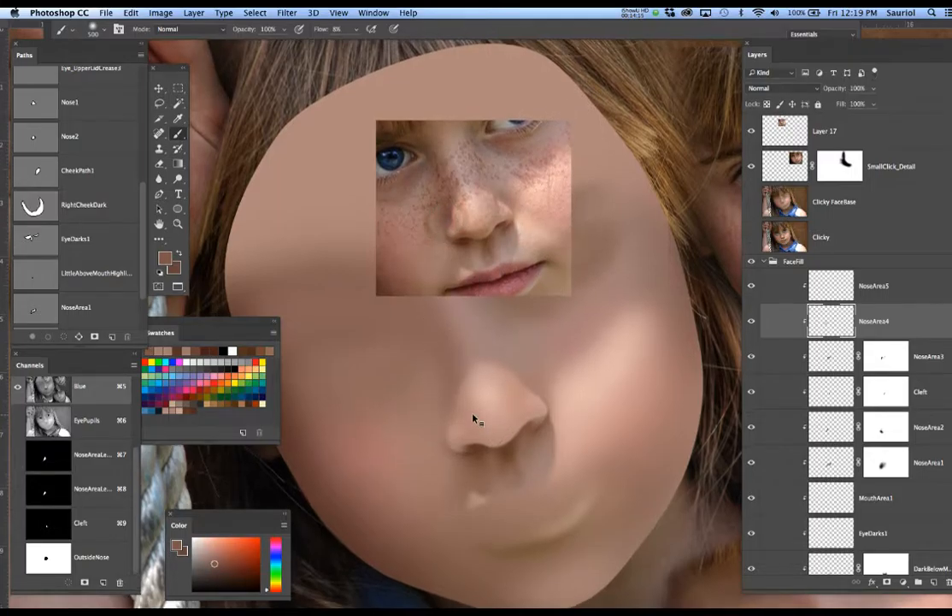
scroll(476, 418, "up", 3)
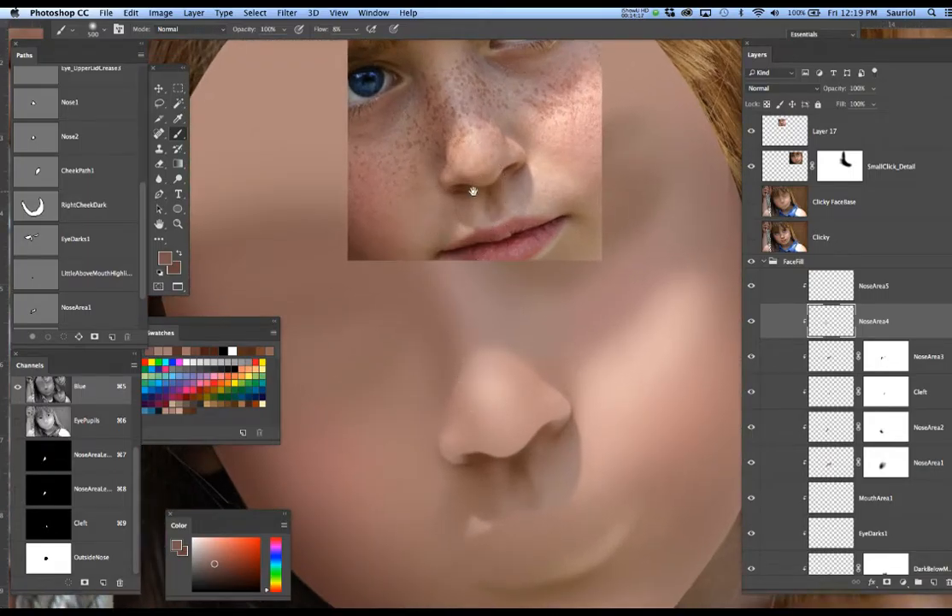
left_click_drag(473, 191, 488, 184)
key("super+h")
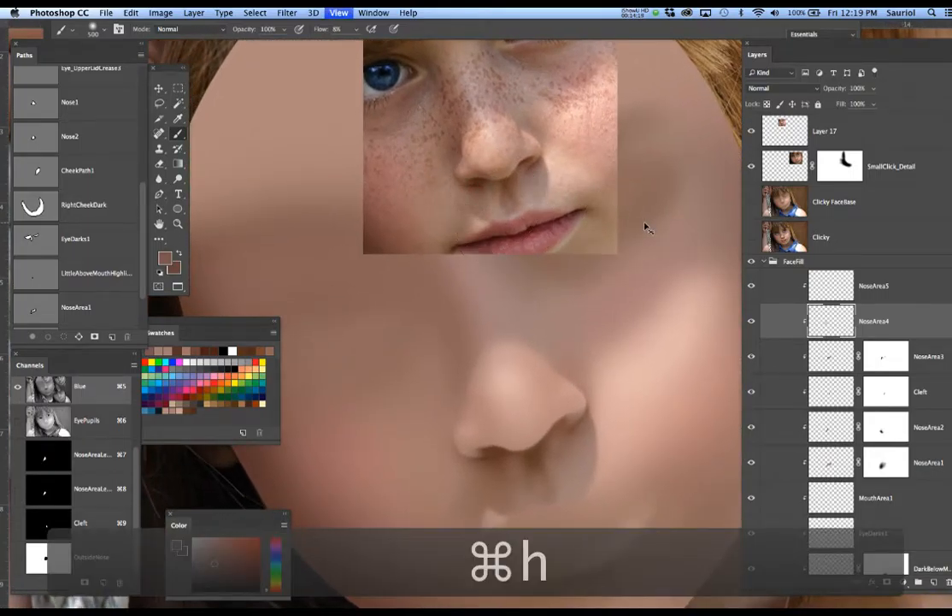
key("super+h")
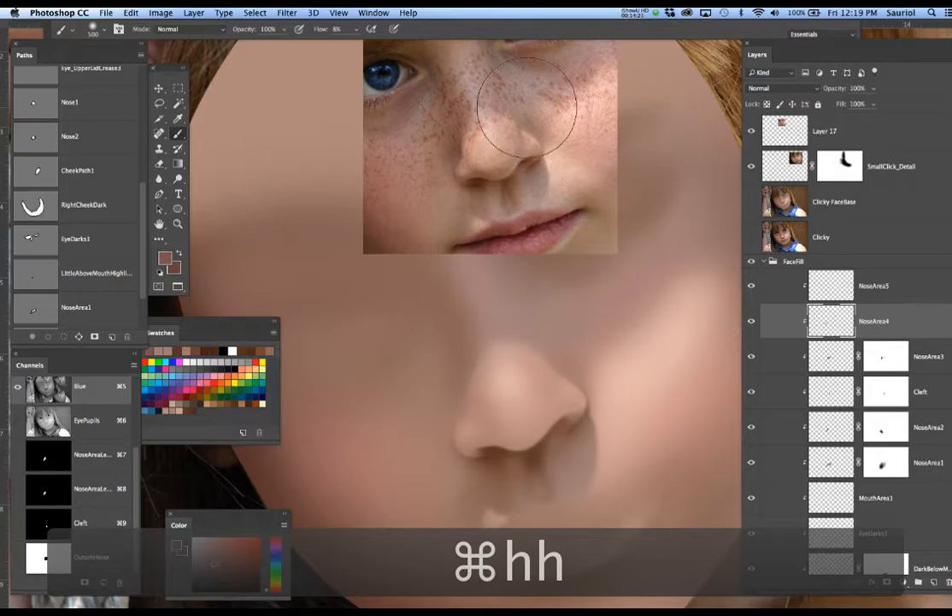
left_click(457, 147, "alt")
left_click(751, 237)
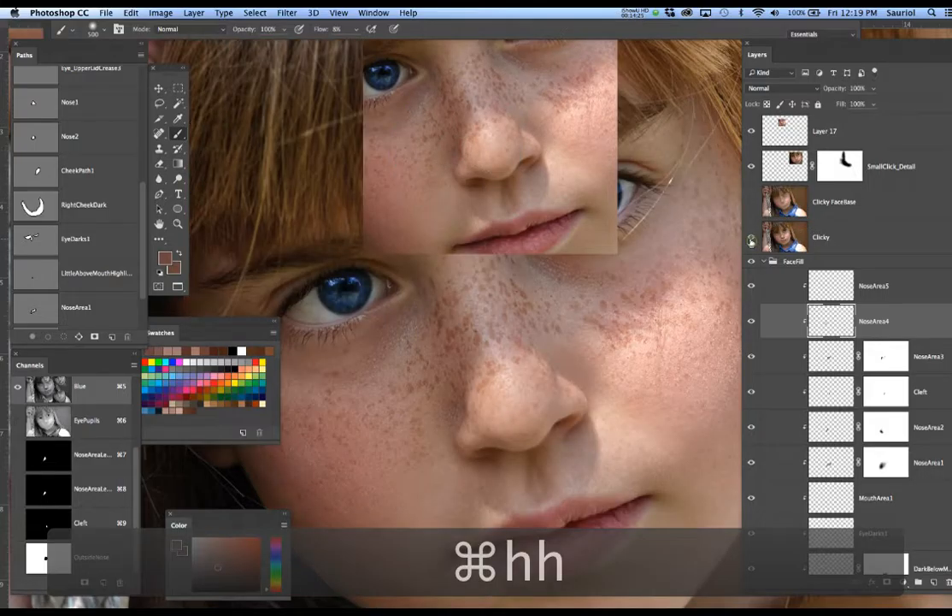
Paint the sampled reddish brown along the left side of the nose on NoseArea4 with a 150-size brush
key("bracketleft")
key("bracketleft")
key("bracketleft")
key("bracketleft")
key("bracketleft")
key("bracketleft")
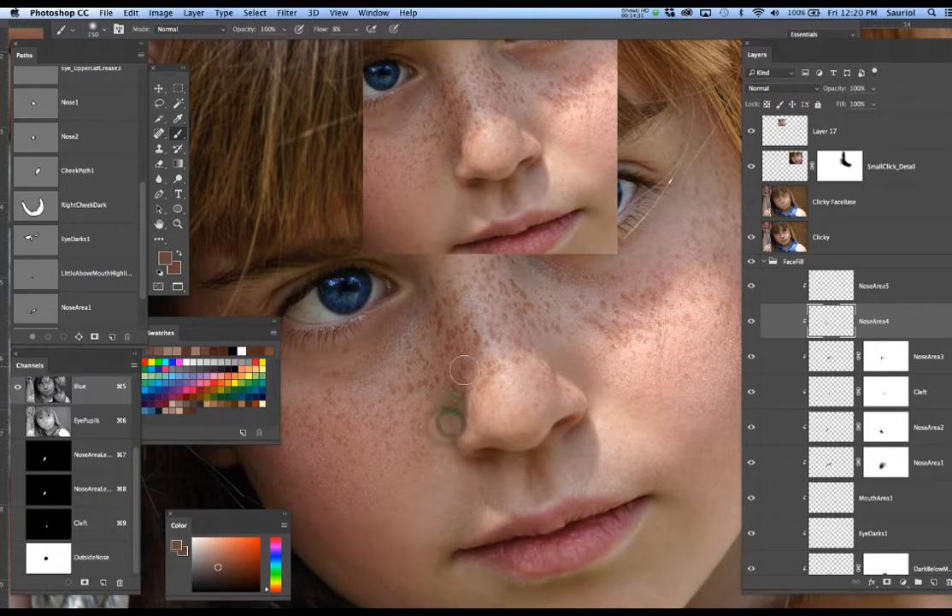
mouse_move(451, 408)
left_mouse_down()
mouse_move(453, 399)
mouse_move(437, 435)
left_mouse_up()
left_click_drag(453, 360, 451, 404)
left_click_drag(434, 340, 441, 365)
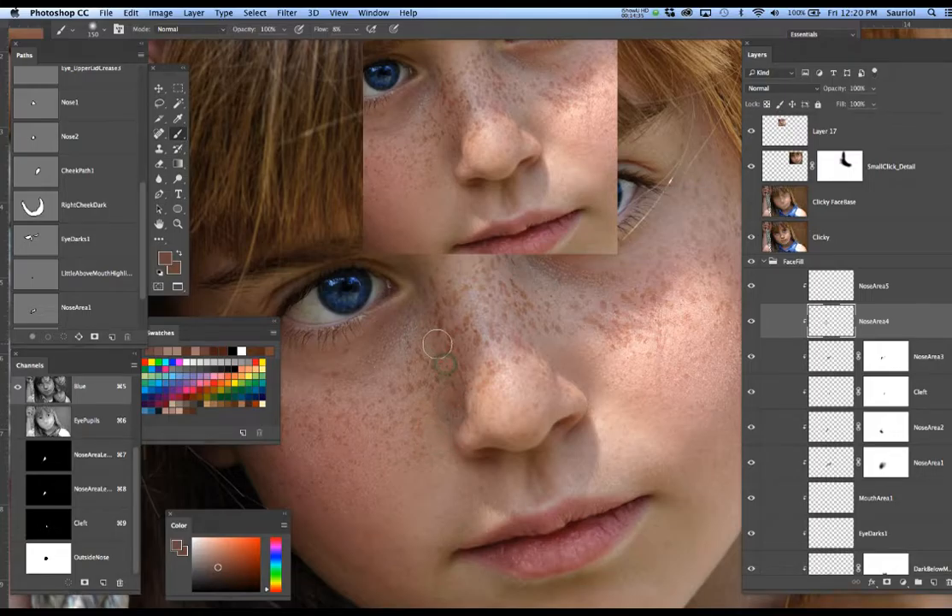
Extend the shading up the left side of the nose toward the inner eye corner with a 175-size brush, and hide the Clicky layer
key("bracketright")
key("bracketright")
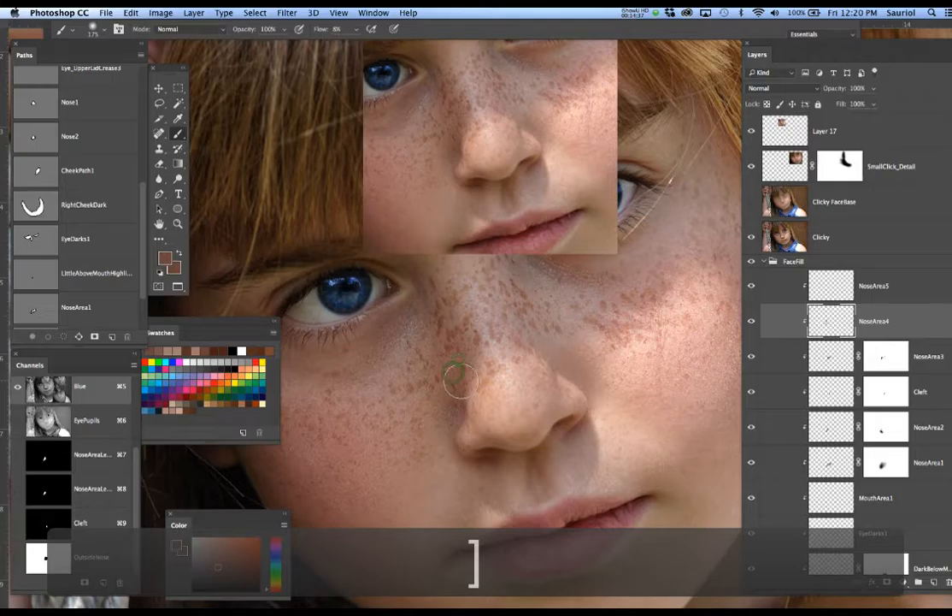
left_click_drag(421, 302, 455, 376)
left_click_drag(416, 283, 448, 363)
left_click_drag(421, 300, 414, 300)
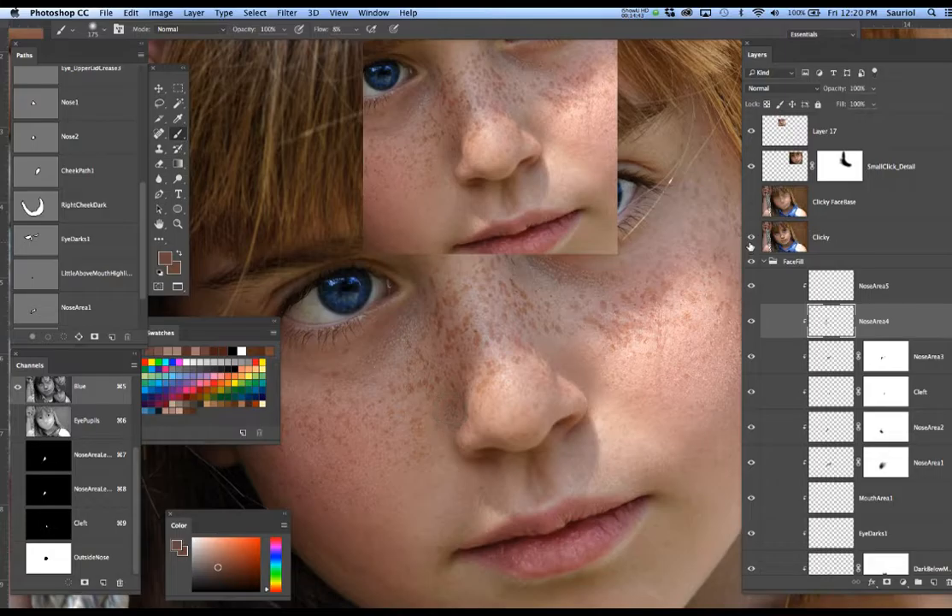
left_click(753, 240)
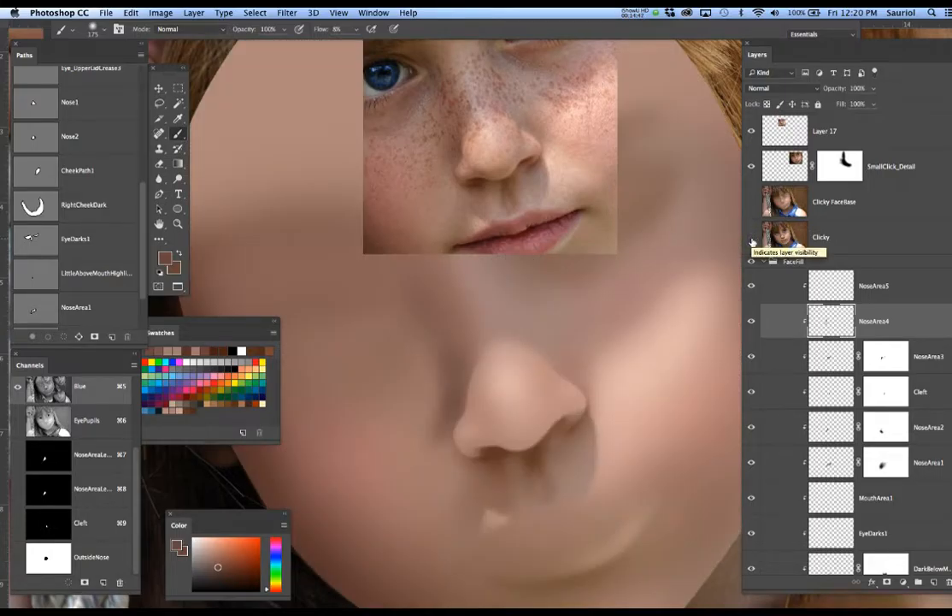
Soften the brown shading from the left nose wing out into the cheek with a 300-size brush
key("super+minus")
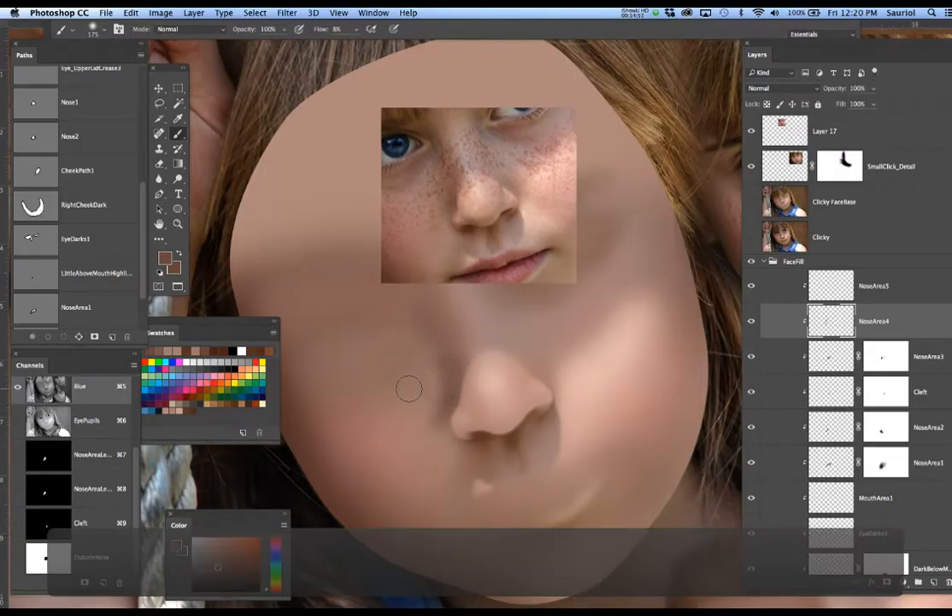
key("bracketright")
key("bracketright")
key("bracketright")
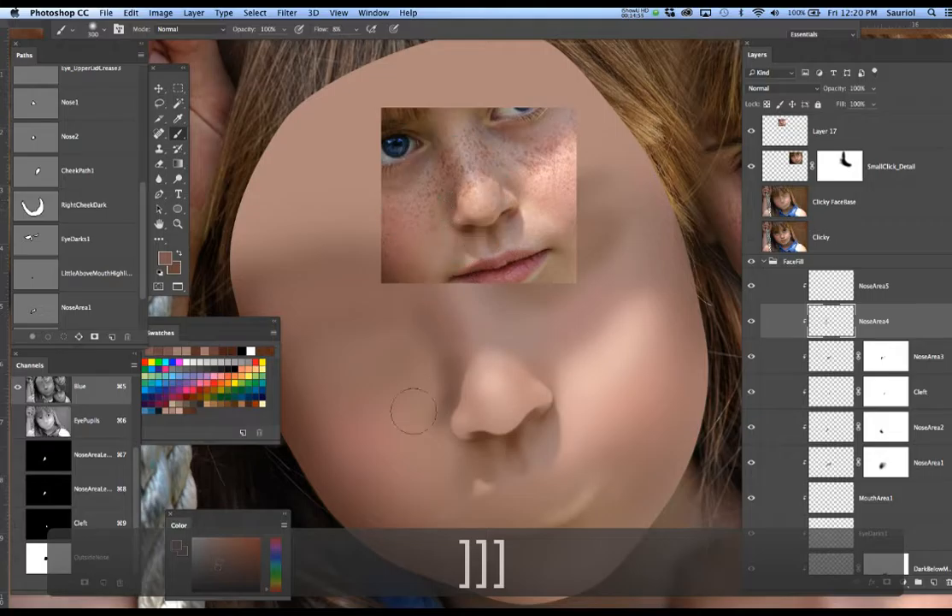
mouse_move(434, 401)
left_mouse_down()
mouse_move(417, 447)
mouse_move(417, 438)
left_mouse_up()
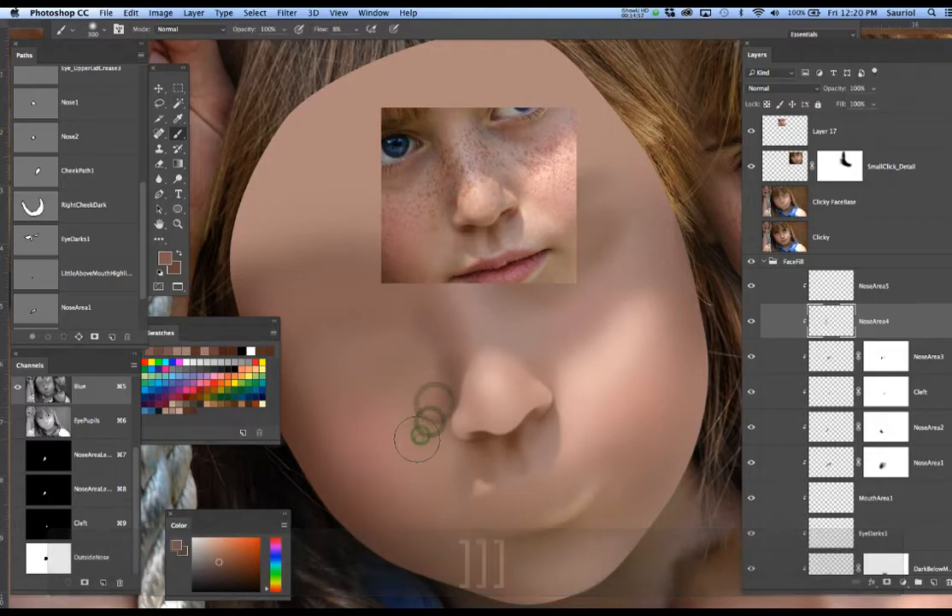
Sample lighter pinkish skin tones beside and below the left nostril in the reference and blend them over the cheek next to the nose
left_click(441, 219, "alt")
mouse_move(425, 426)
left_mouse_down()
mouse_move(447, 394)
mouse_move(425, 432)
mouse_move(444, 391)
mouse_move(432, 444)
left_mouse_up()
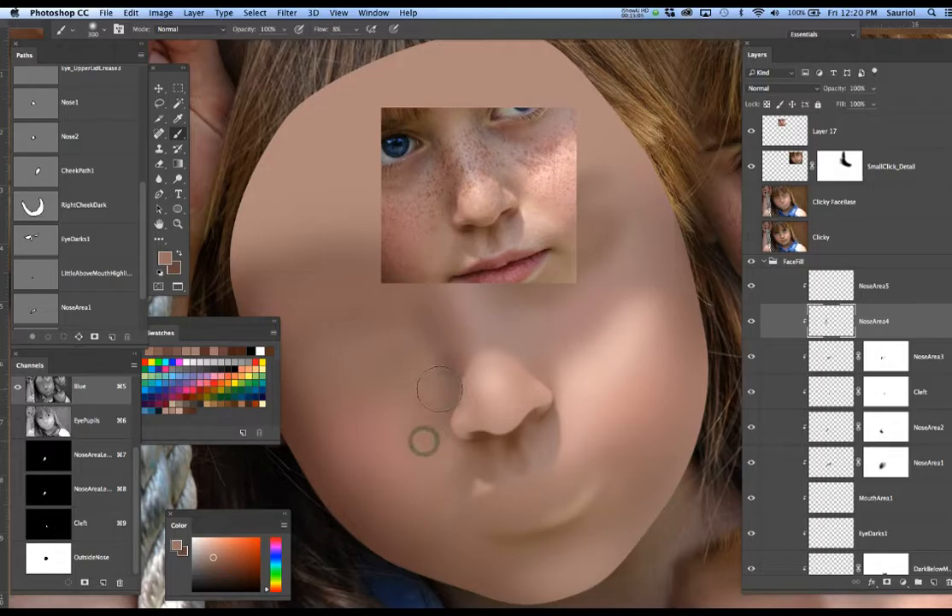
left_click_drag(443, 383, 407, 412)
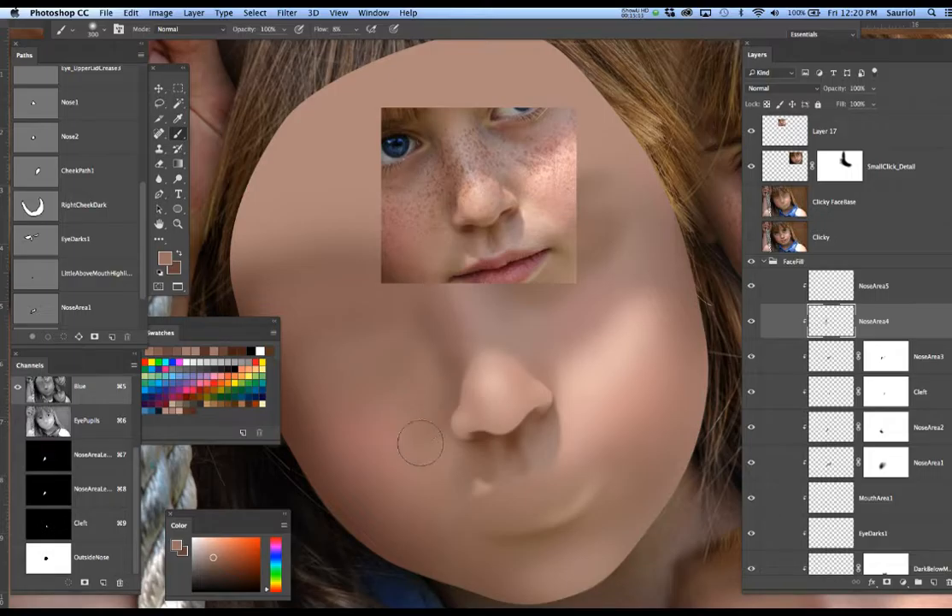
left_click(450, 240, "alt")
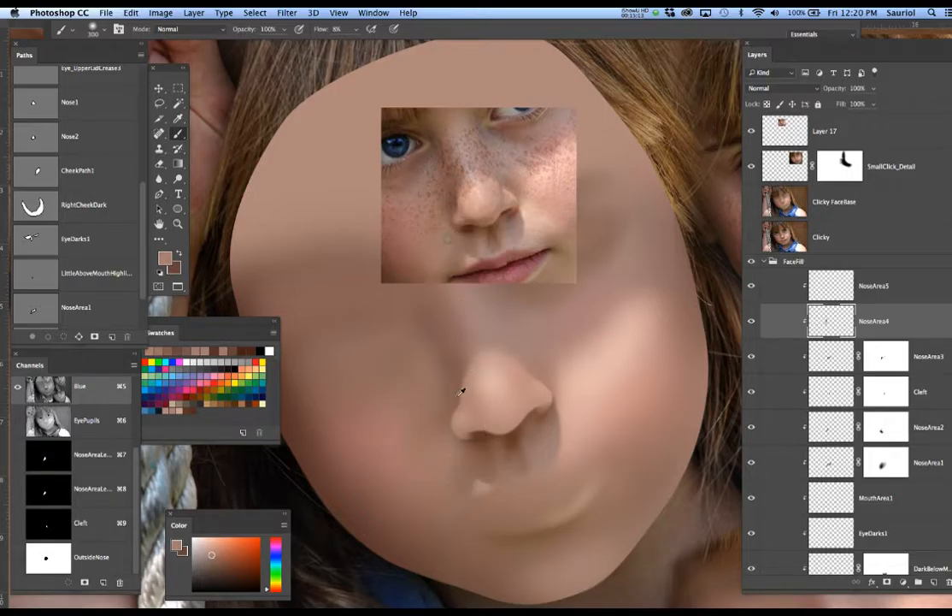
left_click_drag(445, 449, 447, 459)
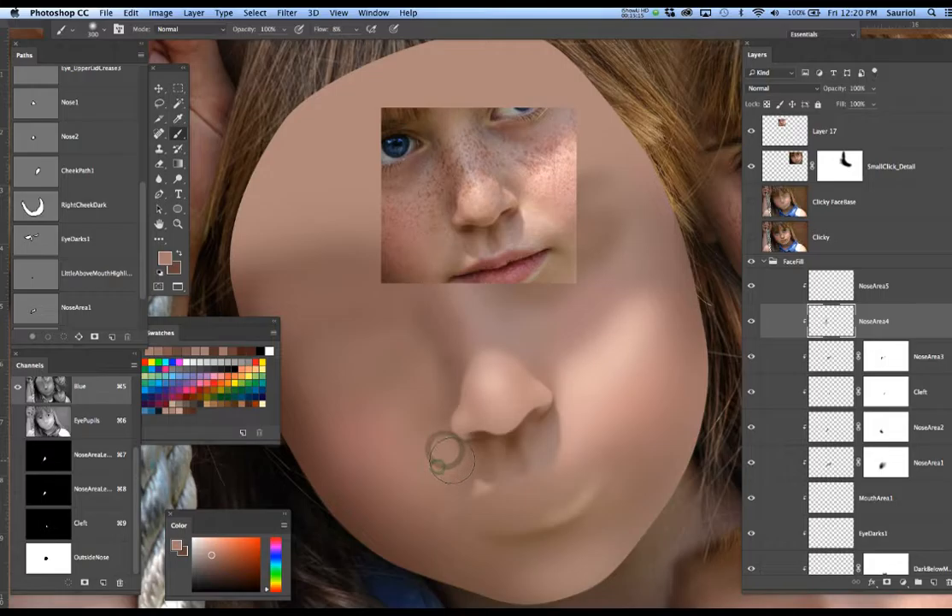
Sample the reddish brown at the left nostril corner in the reference and dab it around and below the painted nostril
left_click(460, 227, "alt")
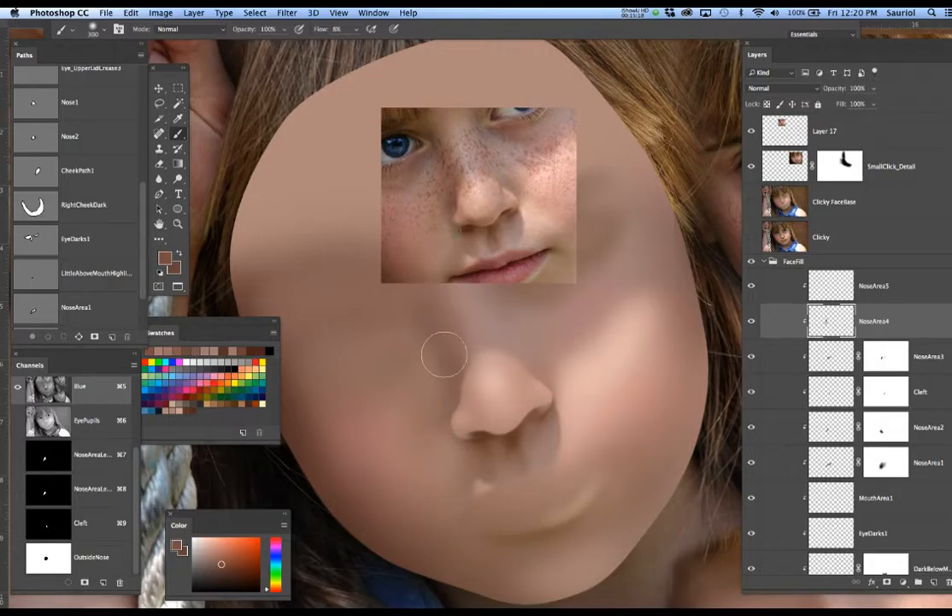
left_click(454, 450)
left_click(445, 449)
left_click(452, 440)
left_click(450, 484)
left_click(425, 490)
left_click(417, 474)
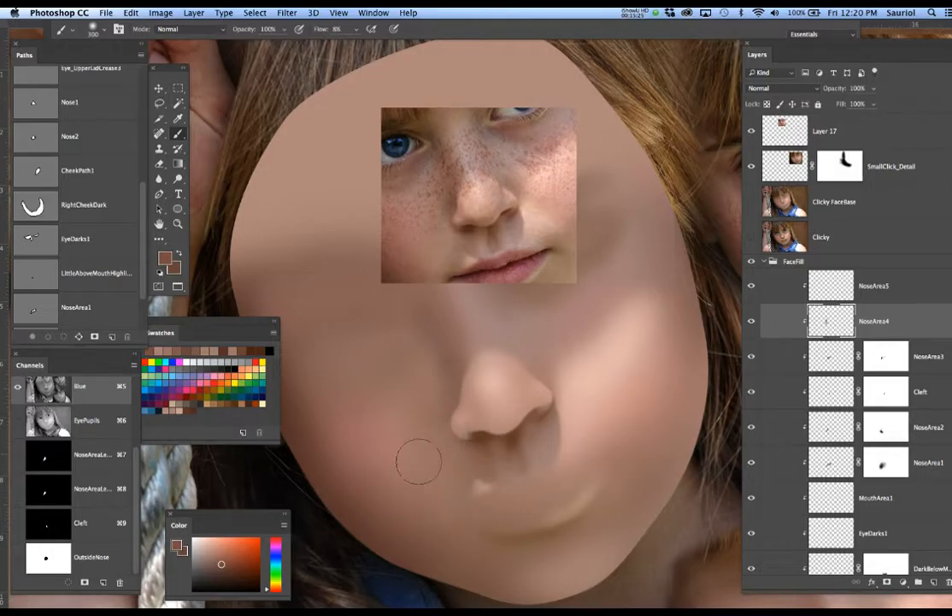
Dab soft reddish brown over the lower-left cheek beside the nose with a 600-size brush, and save the document
key("bracketright")
key("bracketright")
key("bracketright")
left_click(425, 477)
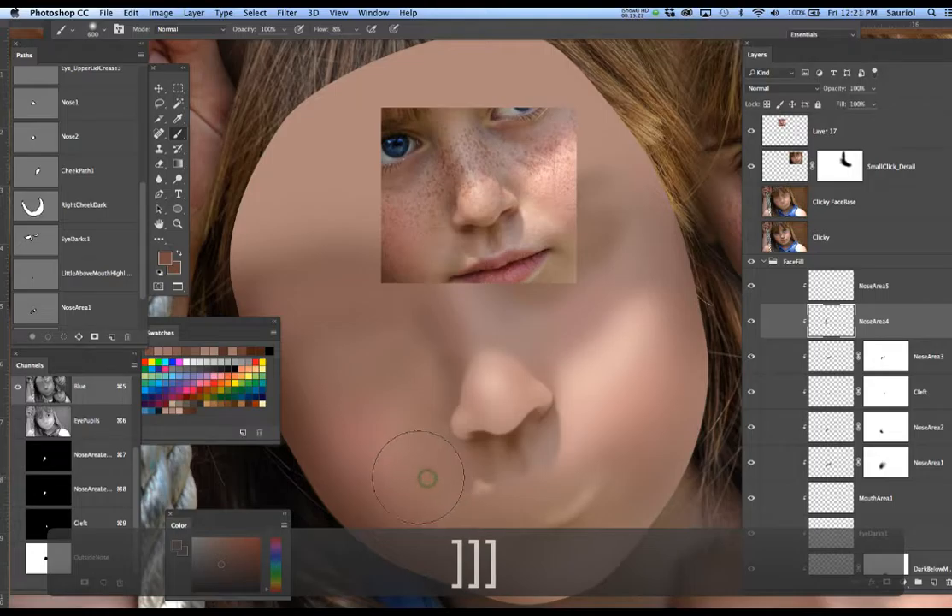
left_click(404, 476)
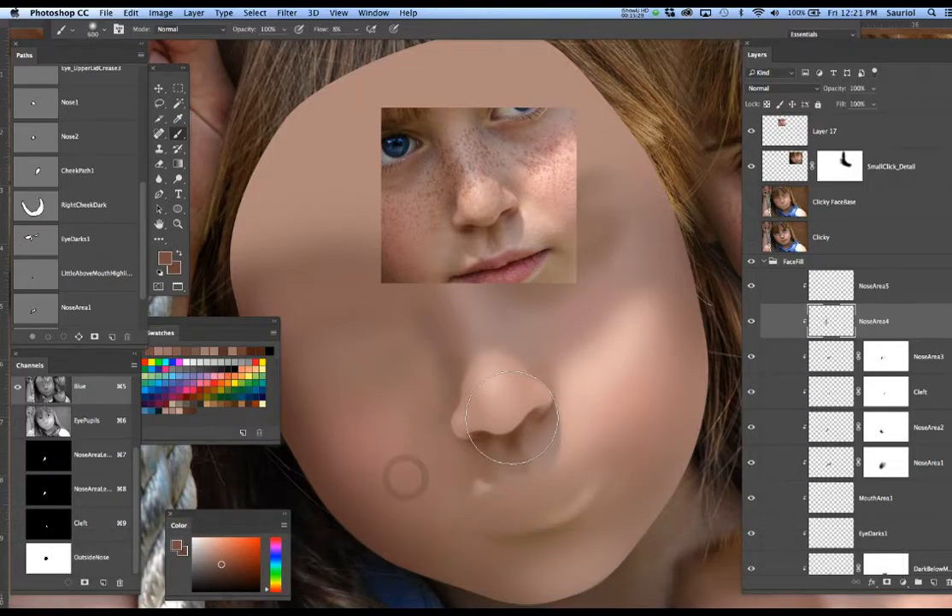
key("super+s")
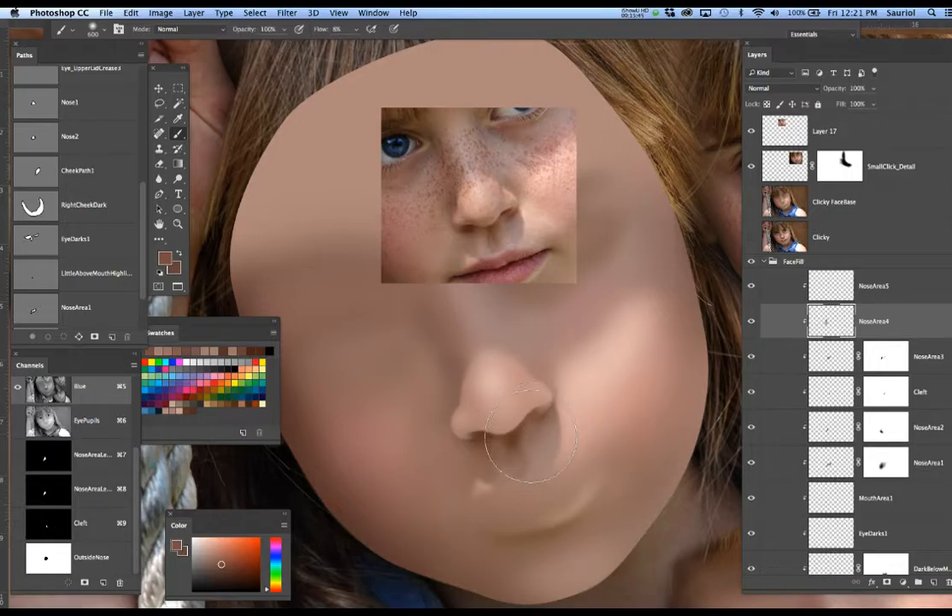
Rename the NoseArea5 layer as NoseArea5_InNose
scroll(513, 434, "down", 1)
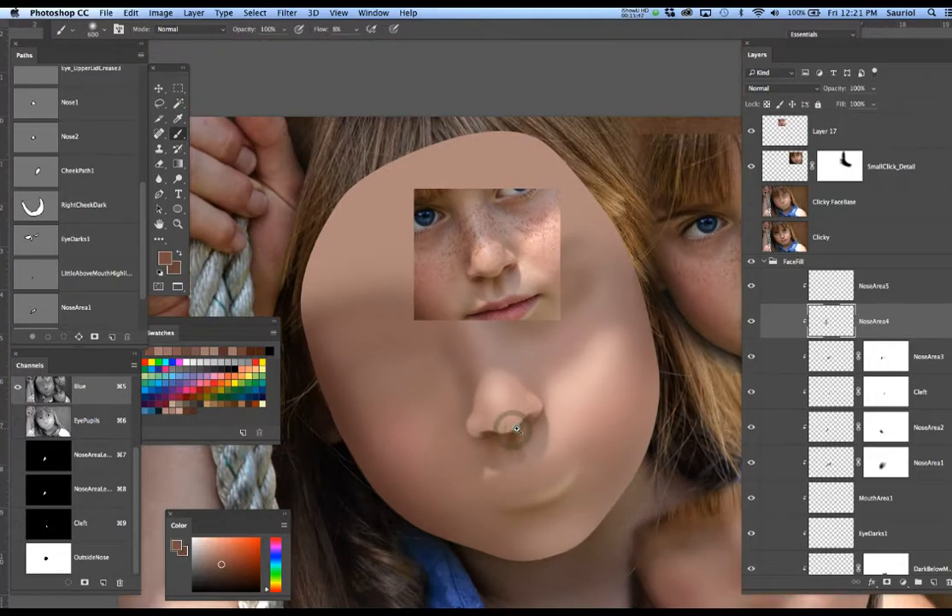
scroll(513, 425, "up", 2)
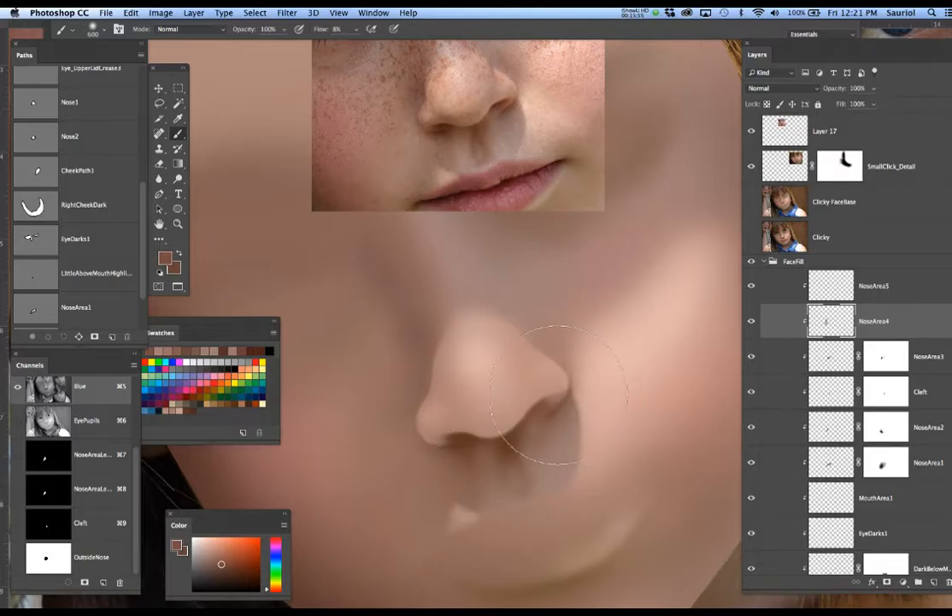
left_click(879, 290)
double_click(880, 287)
key("Right")
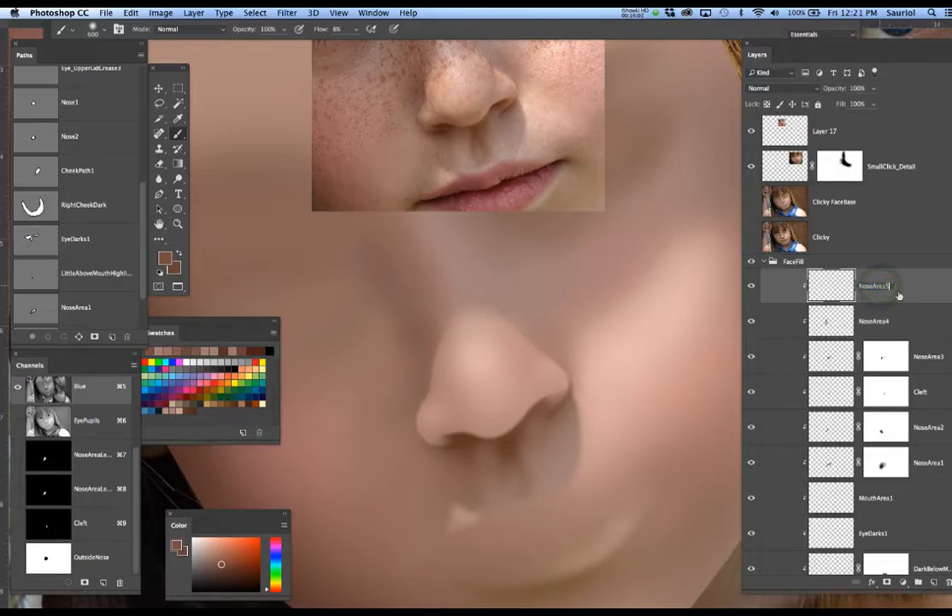
type("_")
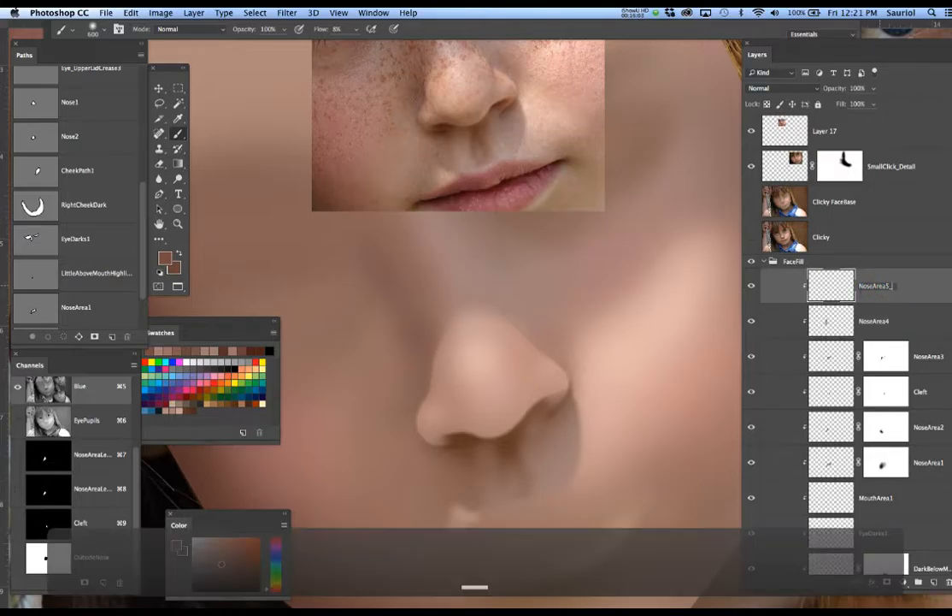
type("InNose")
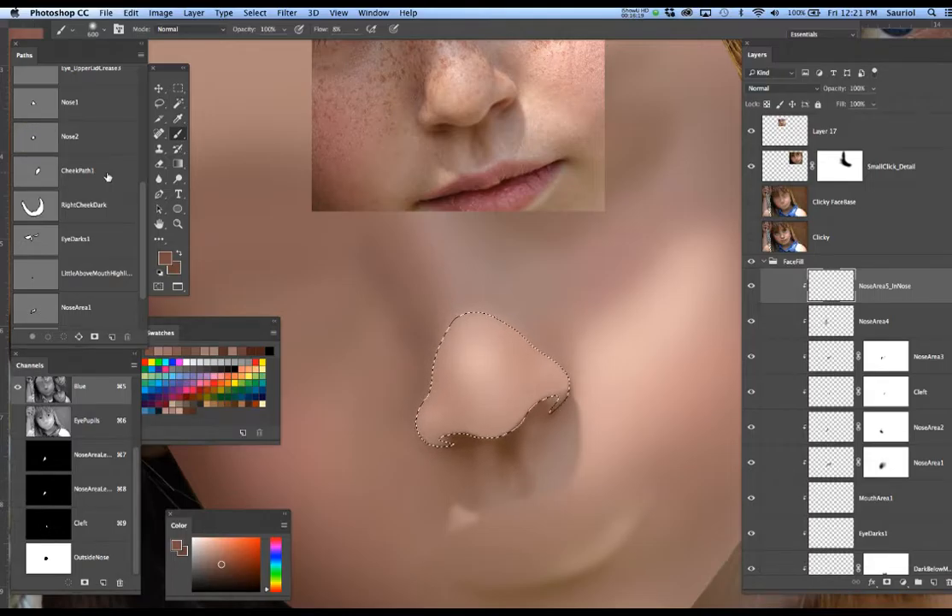
Feather the nose selection by 3 pixels, check the nose with the selection outline hidden, and deselect
key("F6")
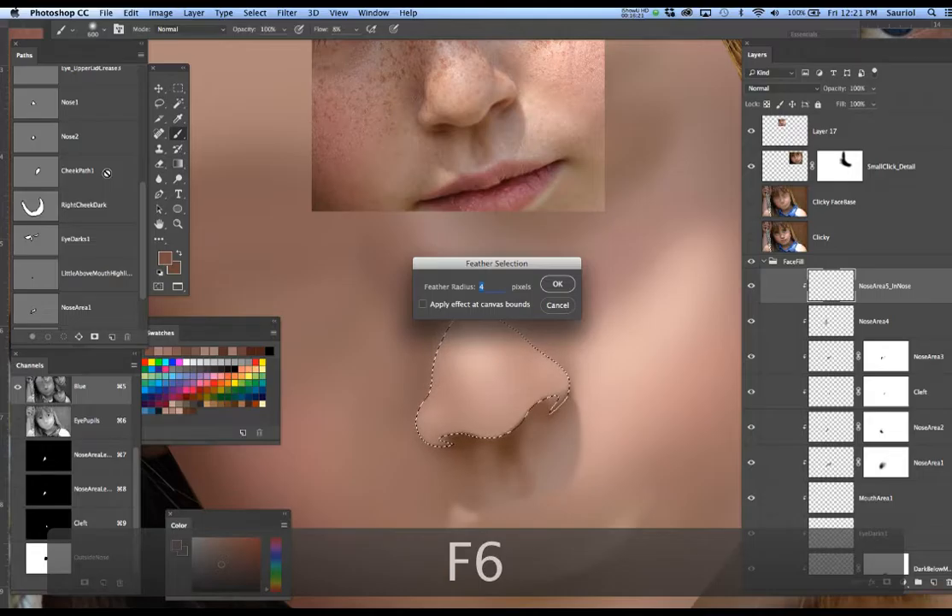
type("3")
key("Return")
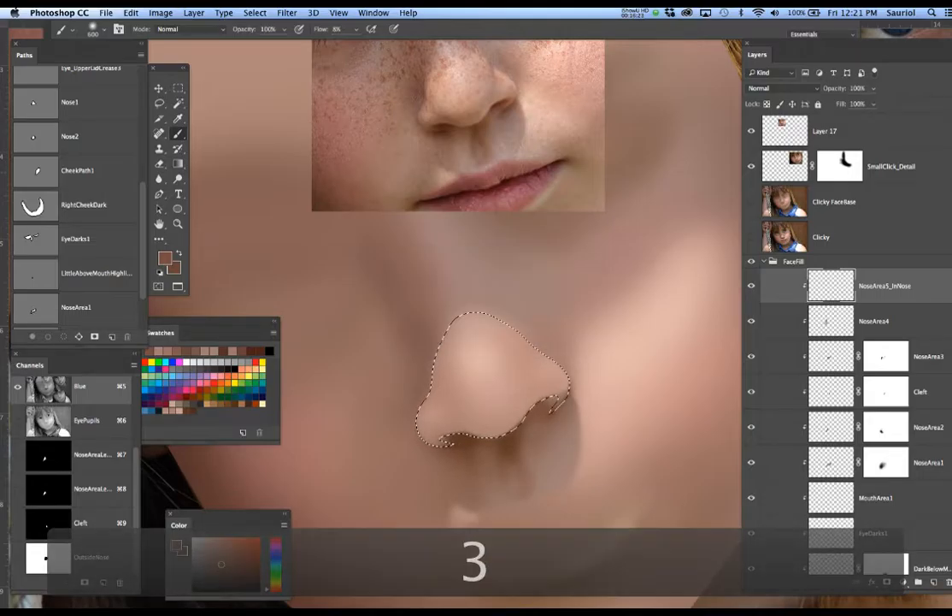
key("h")
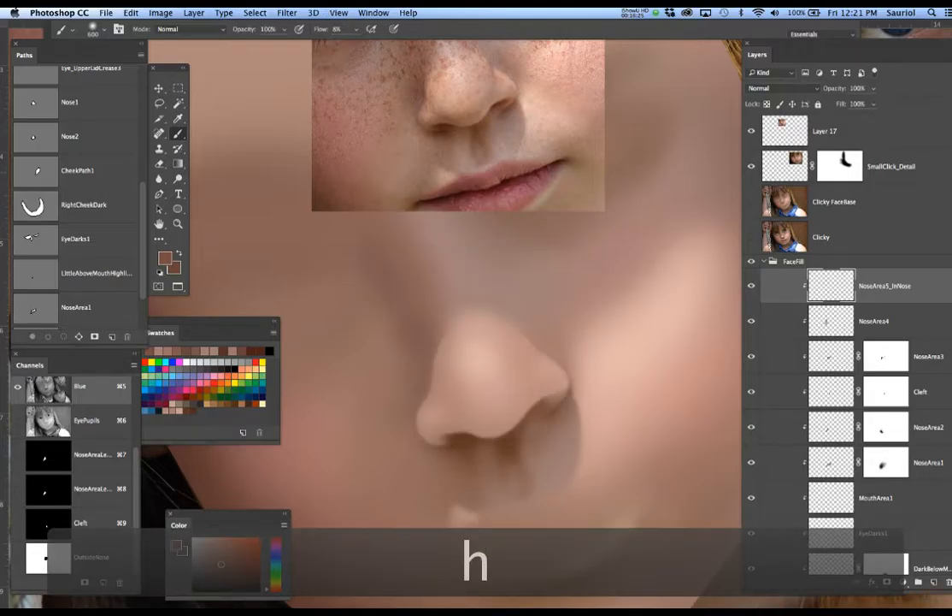
scroll(530, 400, "up", 5)
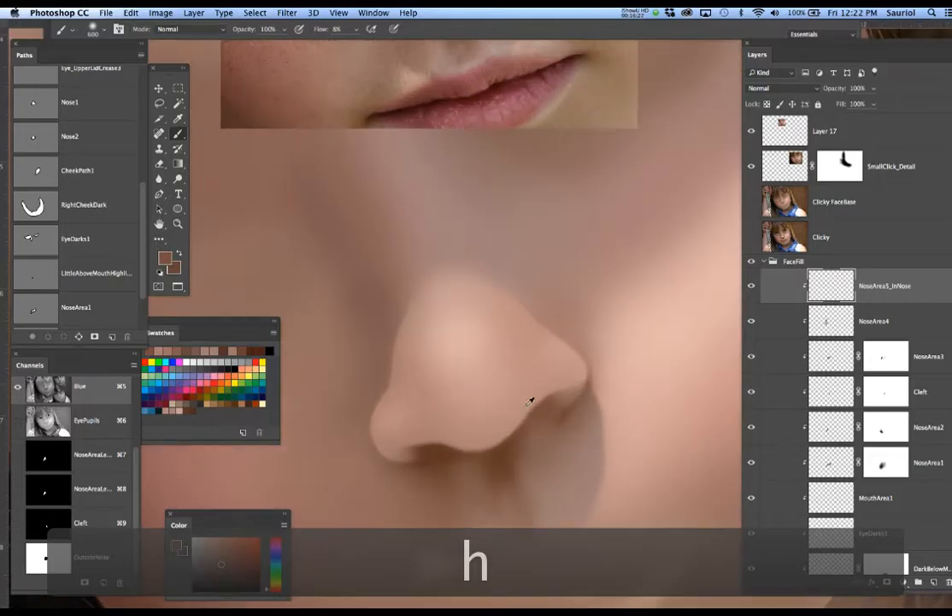
key("h")
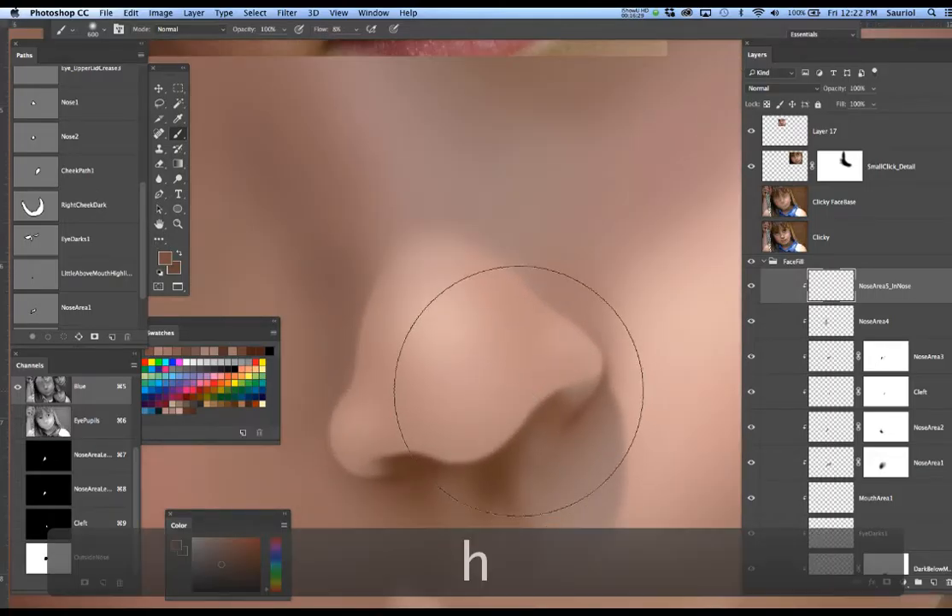
left_click(484, 351)
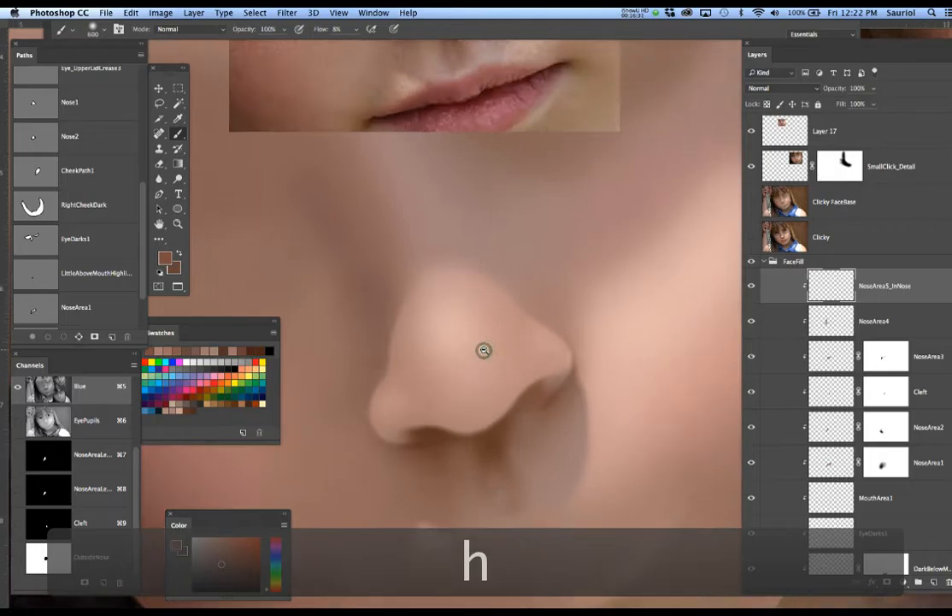
key("super")
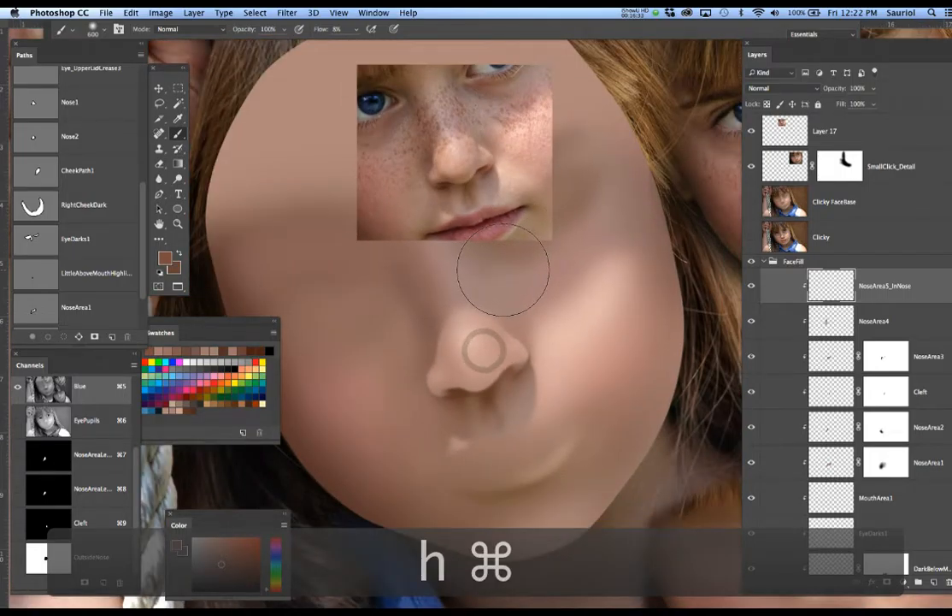
key("super+h")
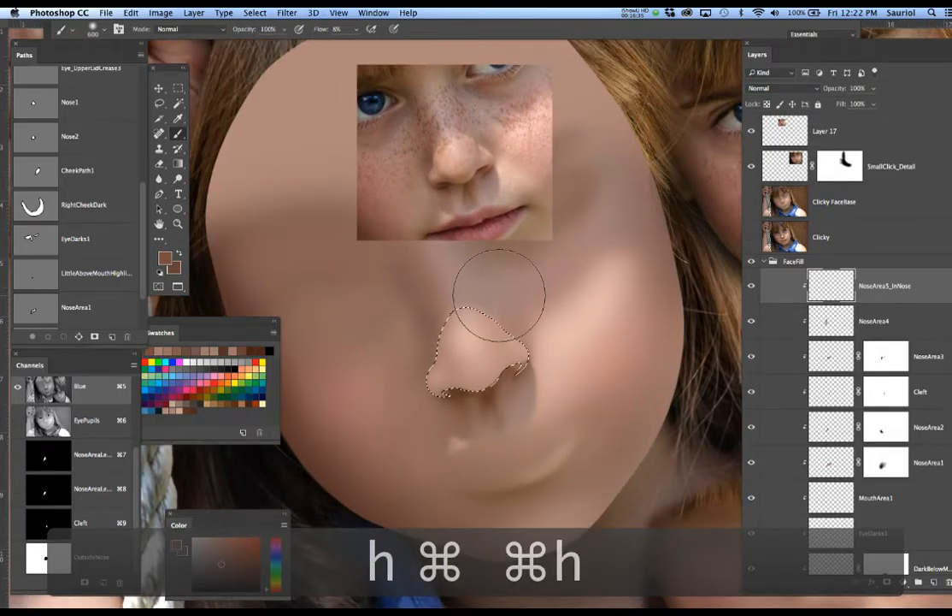
key("super+d")
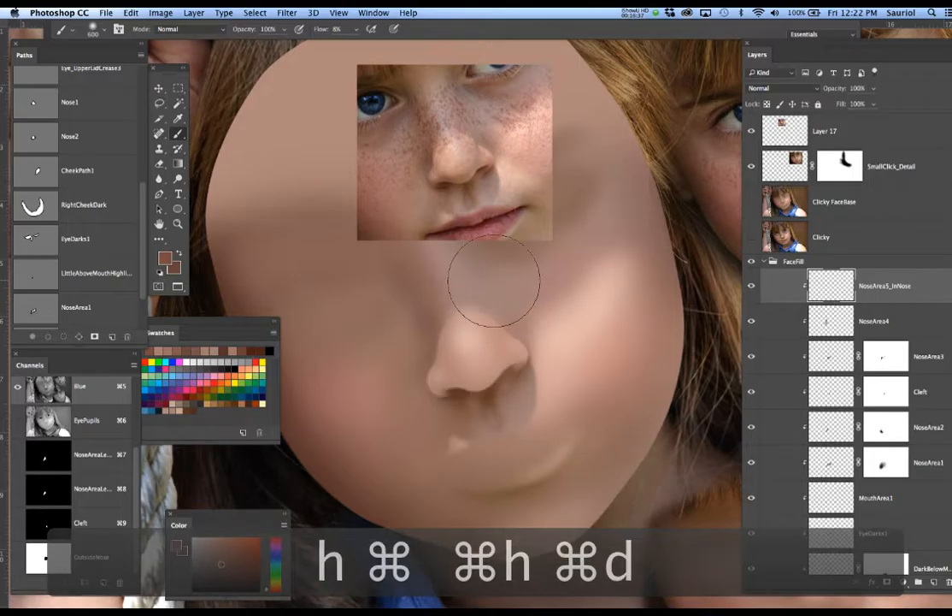
Try moving Layer 17 with the photo reference slightly down to see which paint travels with it, and undo the move
key("v")
right_click(465, 176)
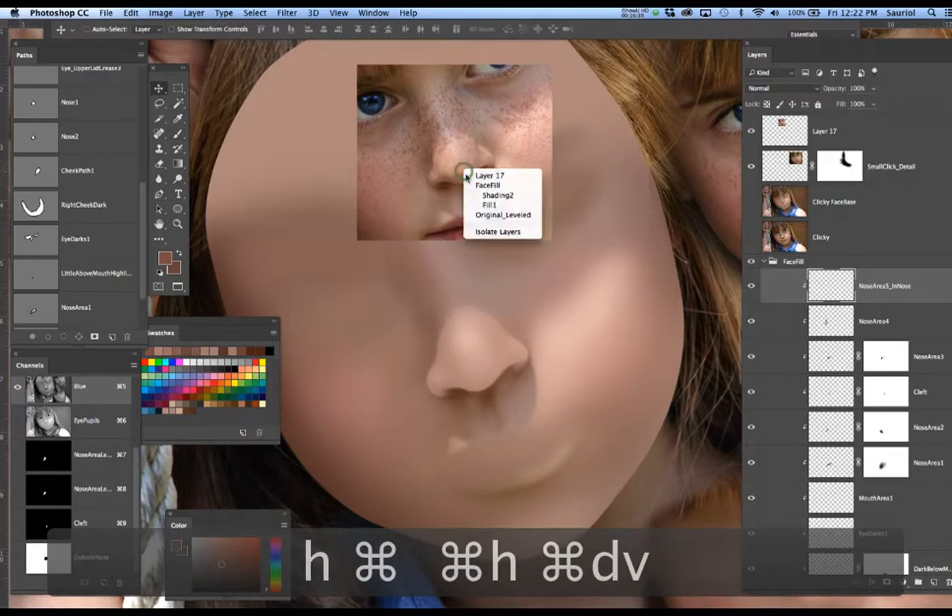
left_click(472, 175)
left_click_drag(466, 177, 468, 237)
key("super+z")
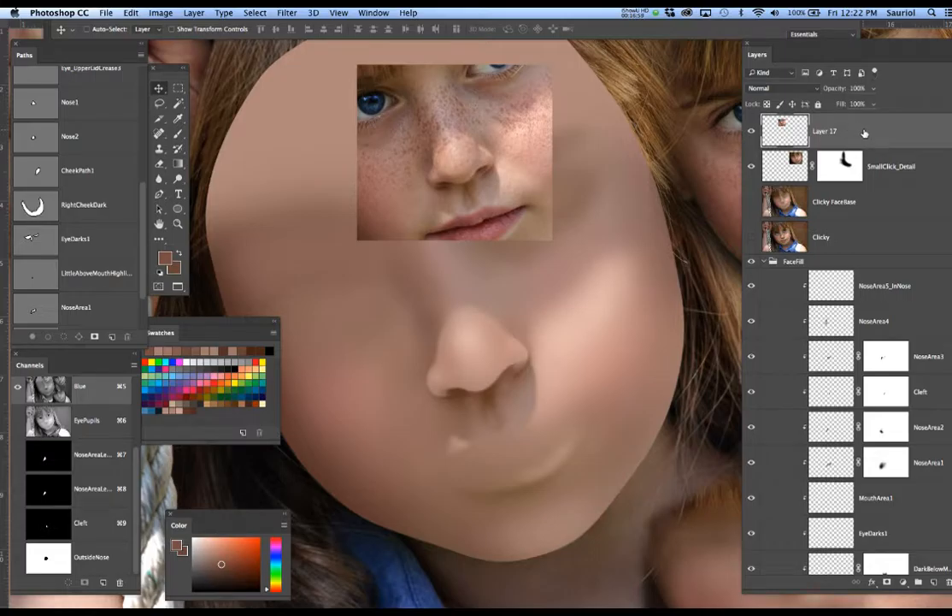
left_click_drag(504, 168, 505, 197)
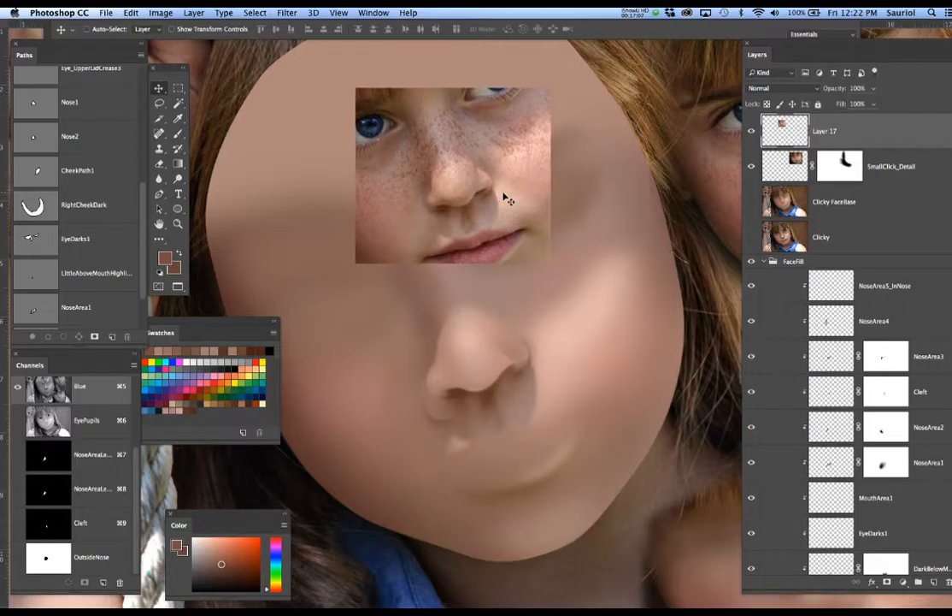
key("super+z")
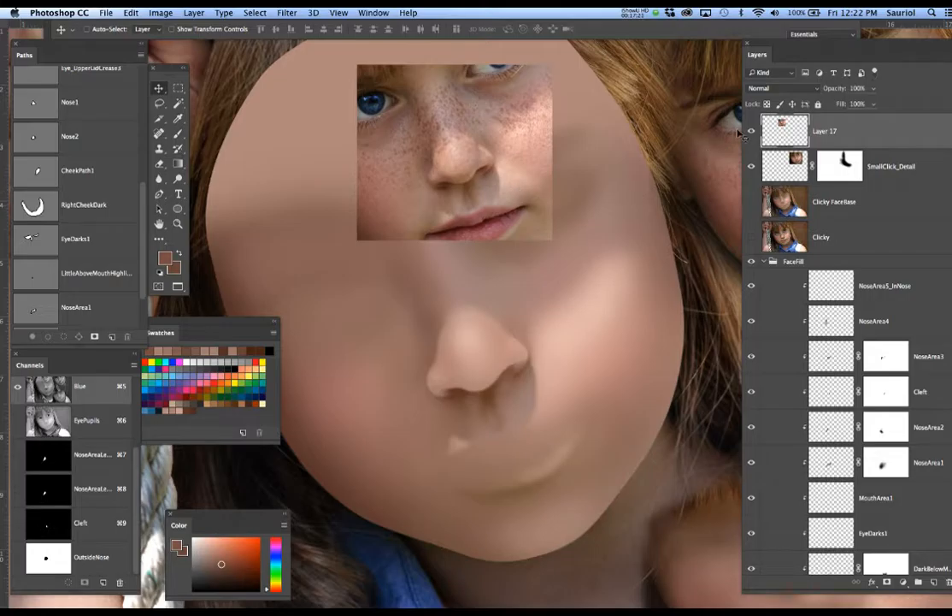
Toggle Layer 17's visibility to compare the face with and without its contents, and duplicate the layer
left_click(752, 130)
left_click(751, 130)
left_click(752, 130)
left_click(752, 130)
left_click_drag(852, 130, 936, 582)
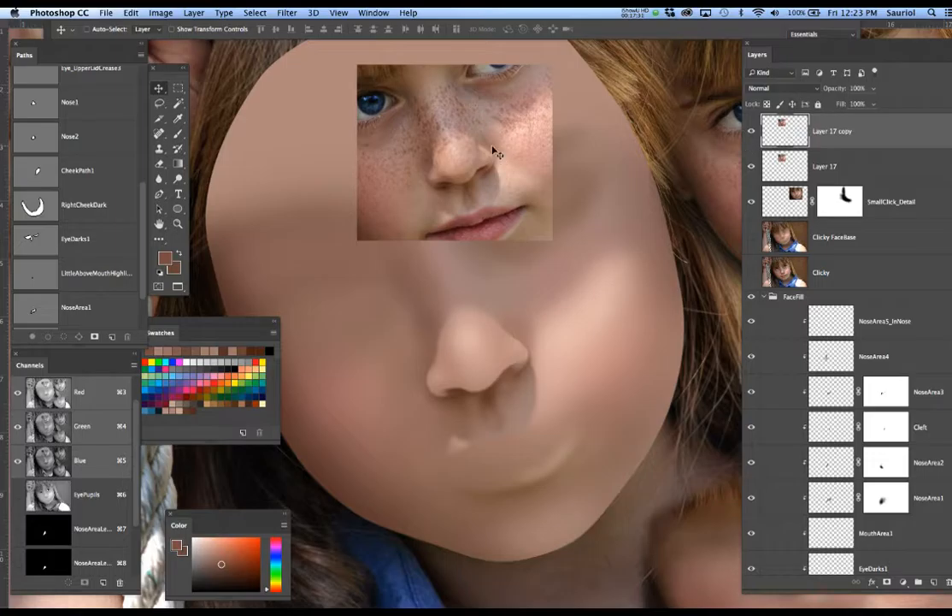
Draw a rectangular selection around the reference photo on Layer 17 copy, and hide the original Layer 17
scroll(507, 174, "down", 1)
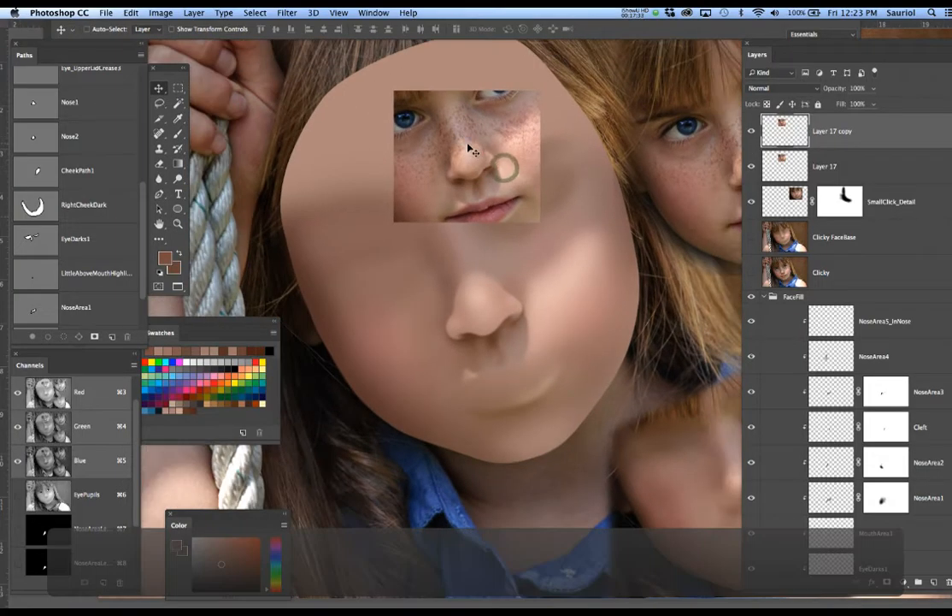
key("m")
left_click_drag(377, 87, 562, 236)
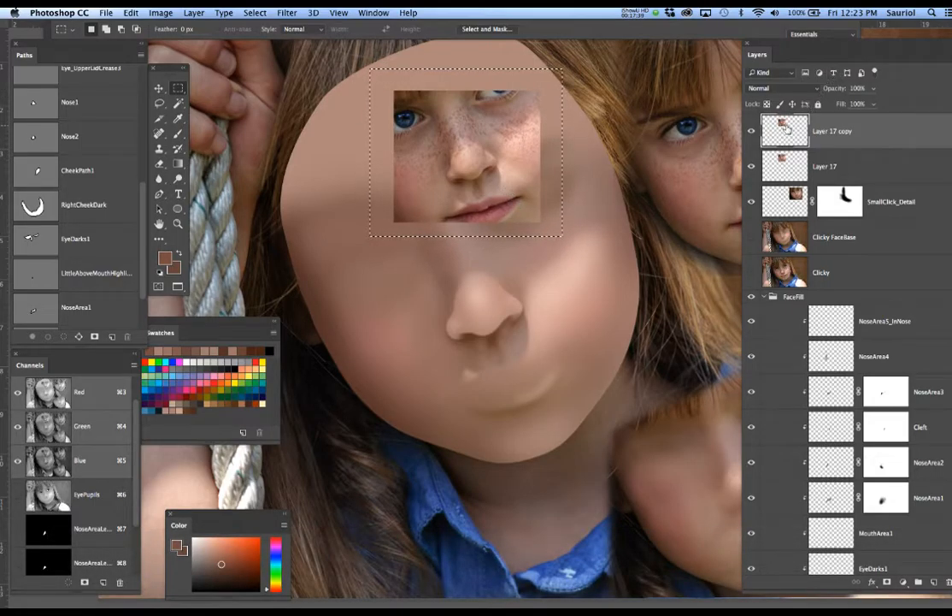
left_click(751, 166)
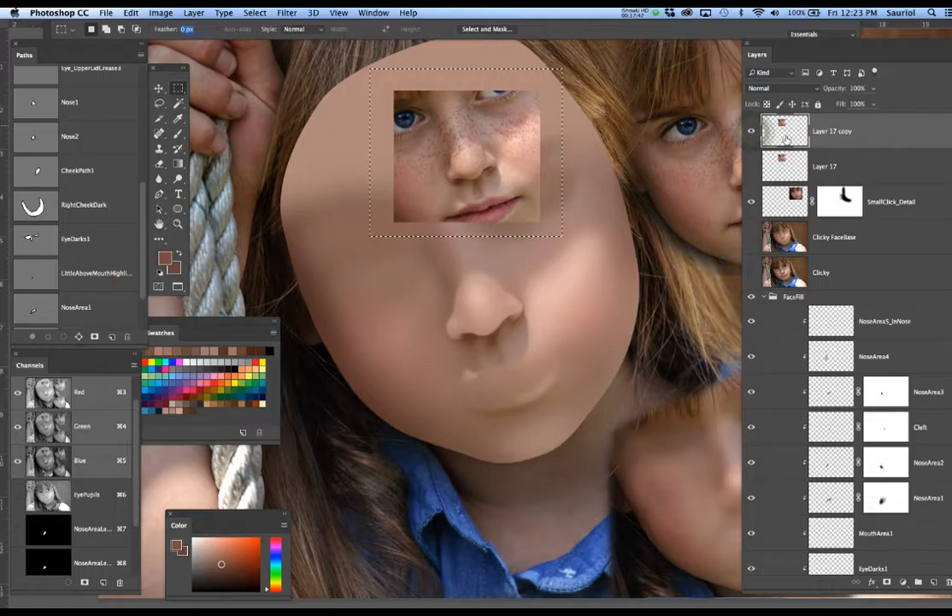
left_click(752, 131)
left_click(752, 166)
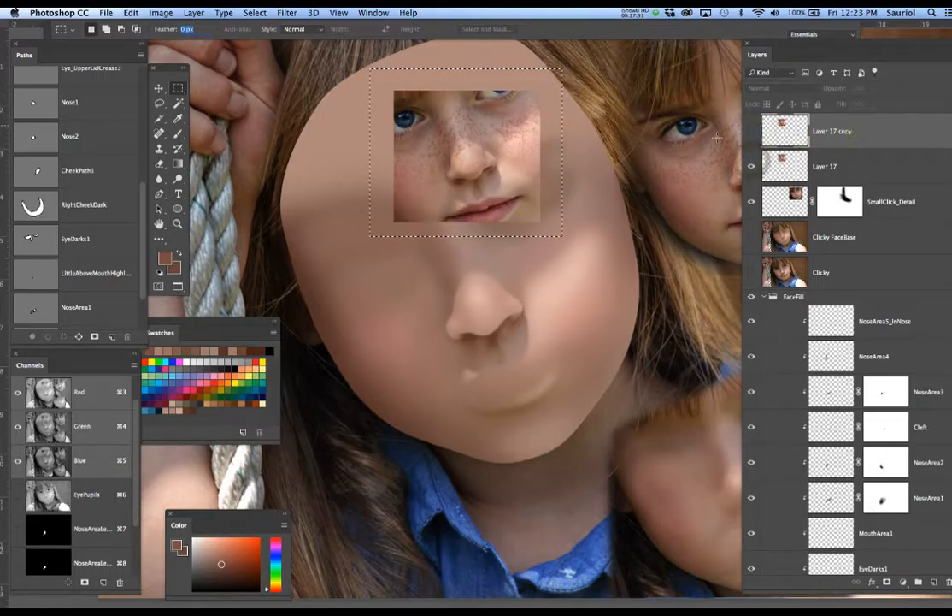
left_click(752, 131)
left_click(751, 166)
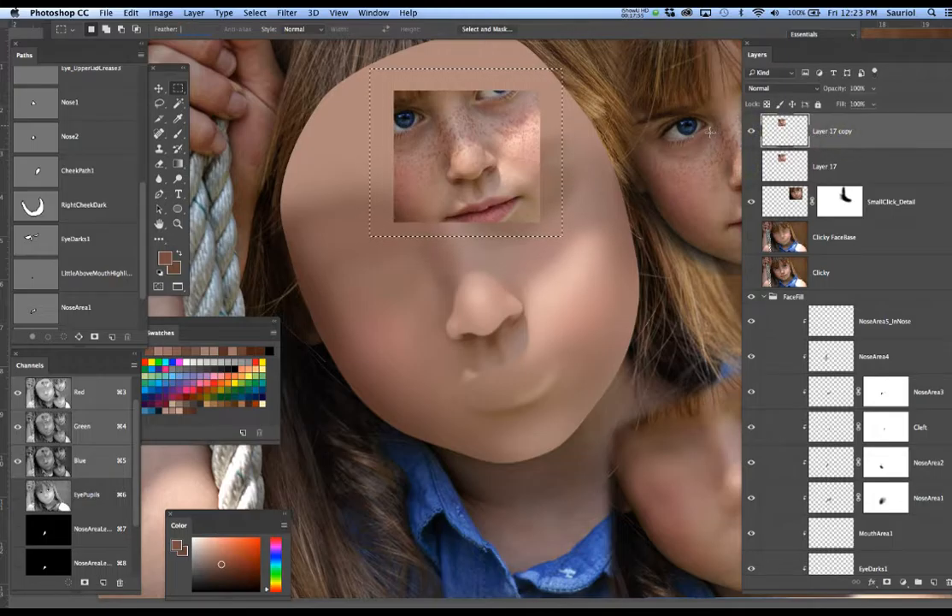
Keep the selection feather at 0 px and delete the selected reference photo from Layer 17 copy
key("Return")
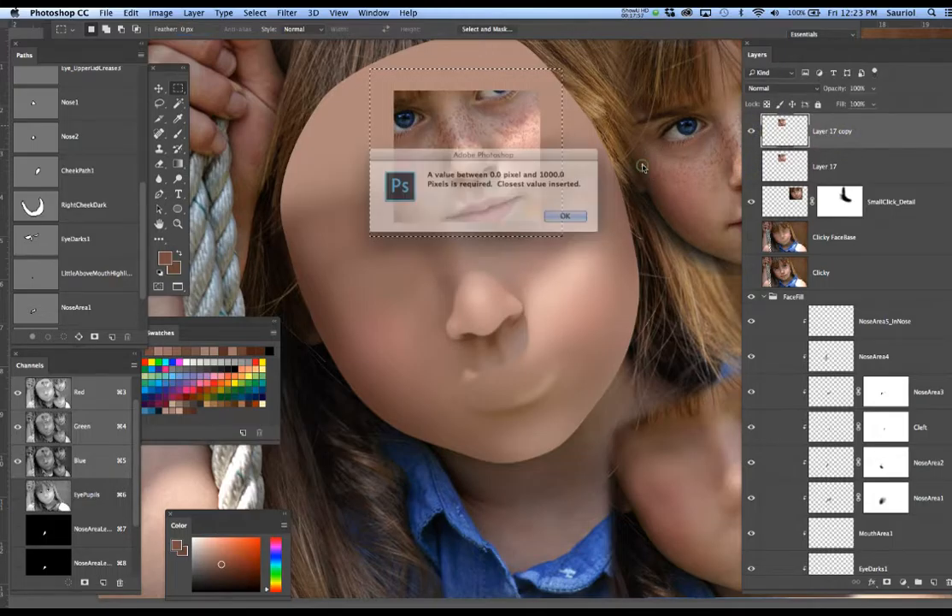
left_click(565, 216)
key("super+minus")
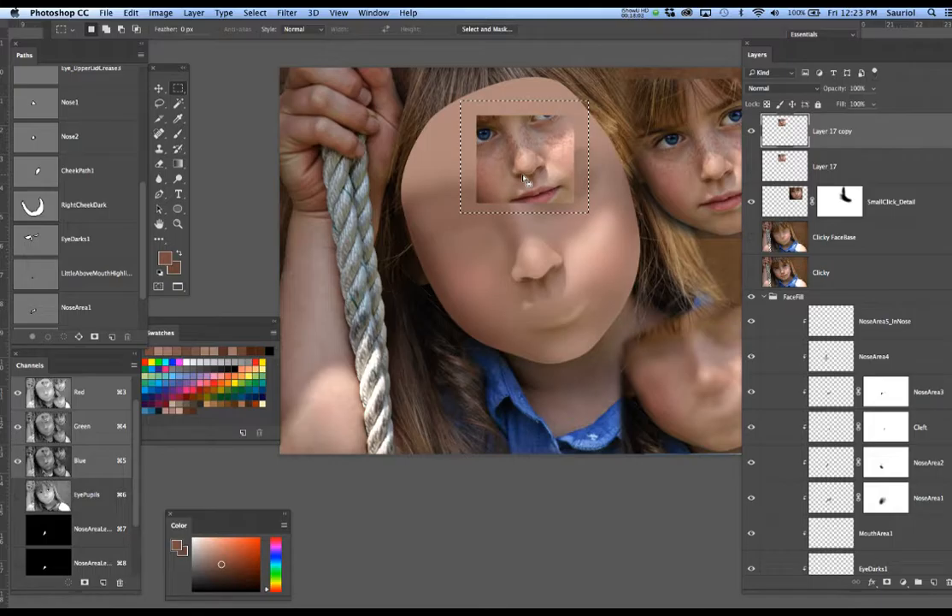
left_click_drag(531, 173, 528, 203)
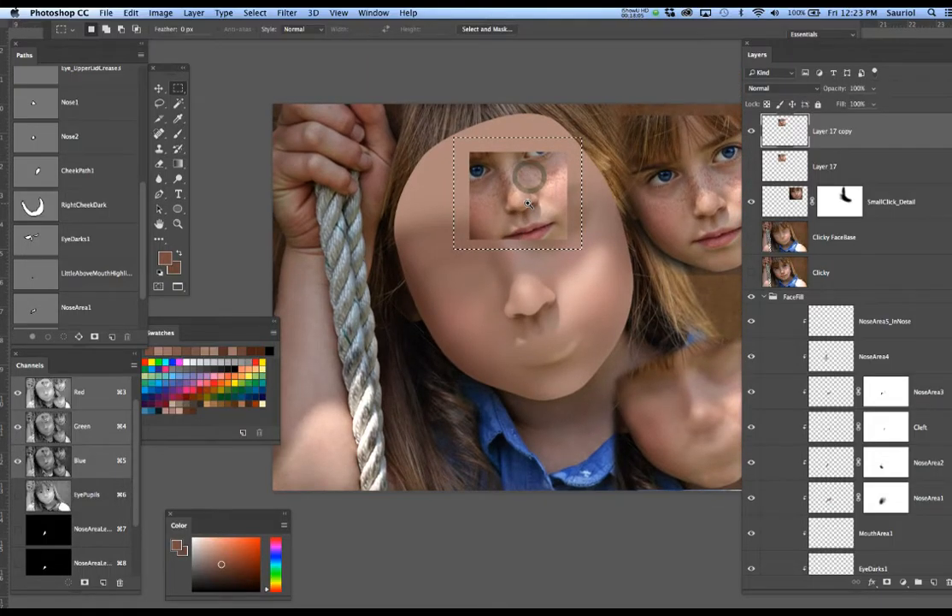
left_click(527, 204)
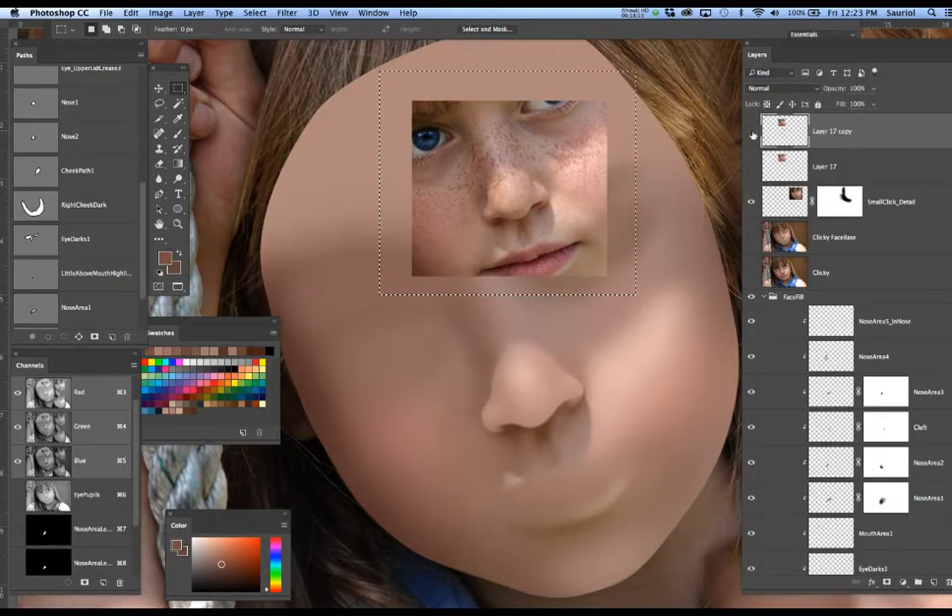
key("Delete")
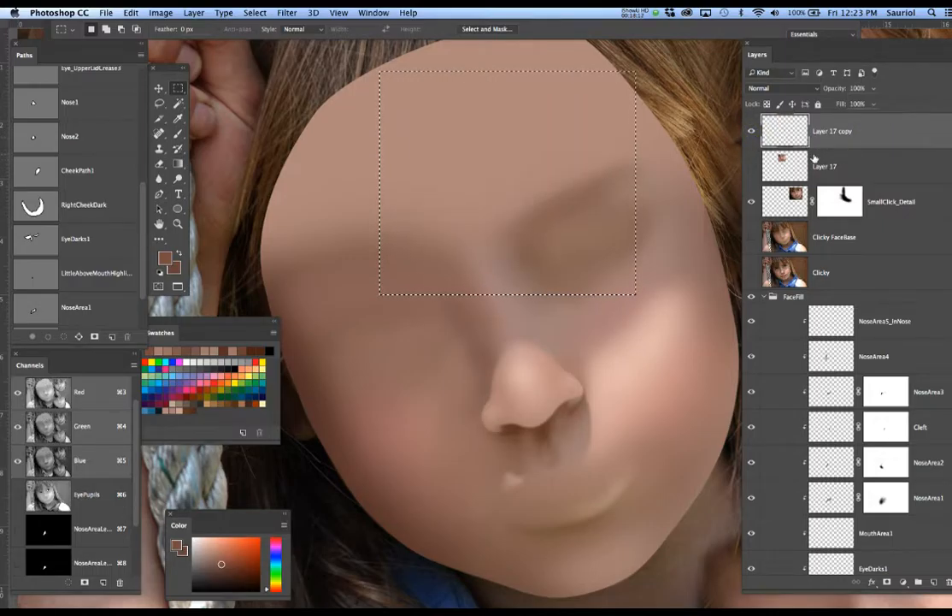
Compare the face with Layer 17 copy off and on, deselect, and move the layer into FaceFill between NoseArea5_InNose and NoseArea4
left_click(751, 132)
left_click(751, 133)
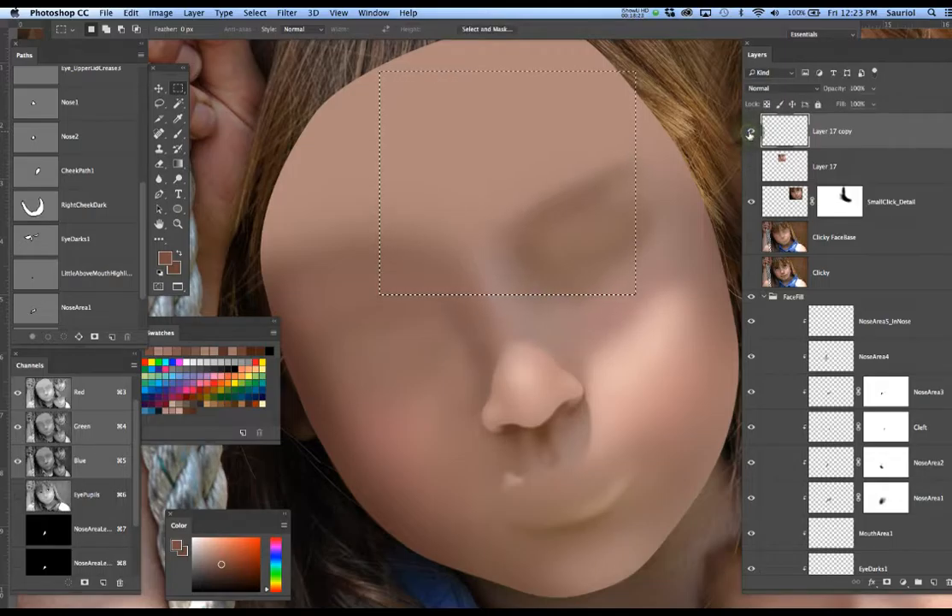
key("super+d")
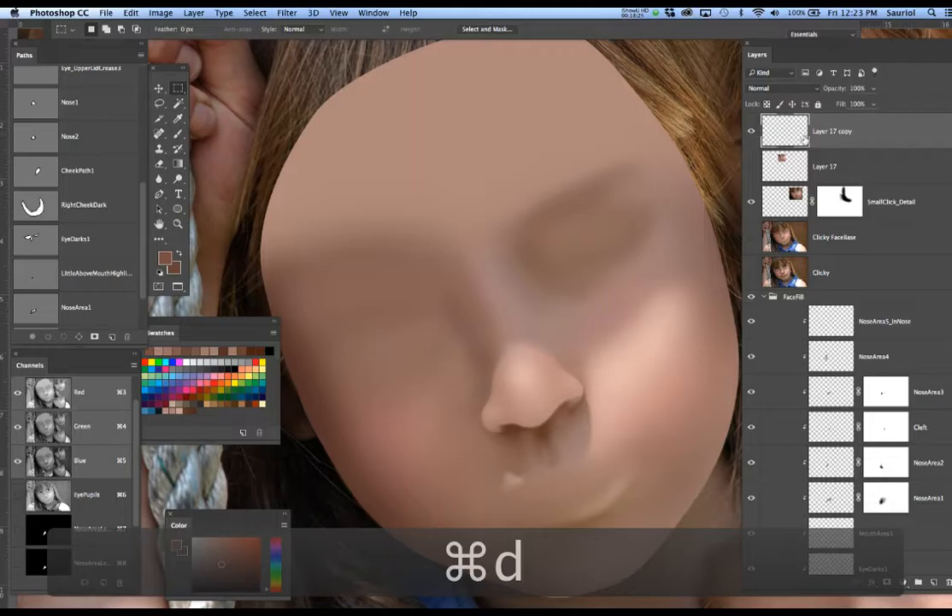
left_click_drag(889, 134, 902, 329)
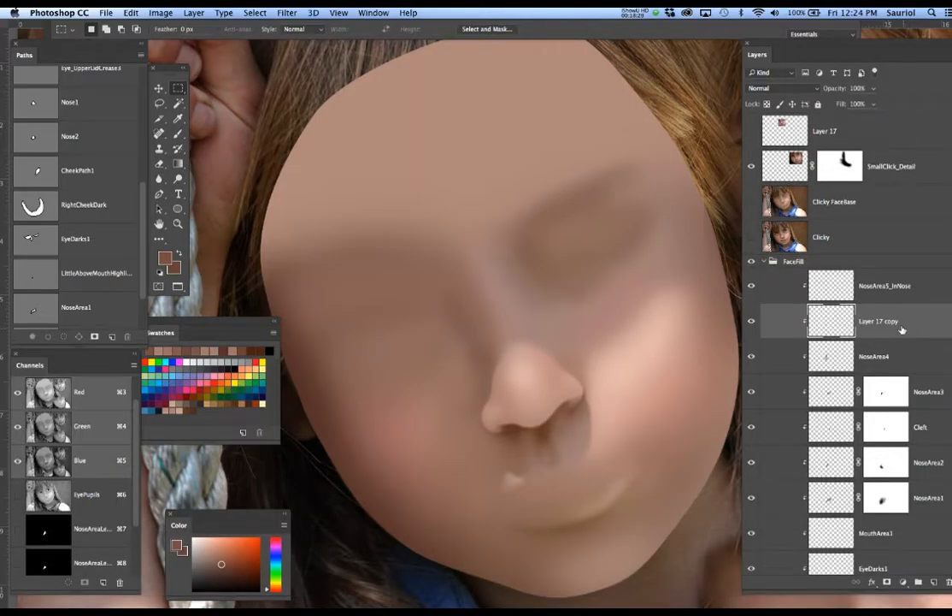
Rename the NoseArea5_InNose layer as NoseArea6_InNose
left_click(886, 289)
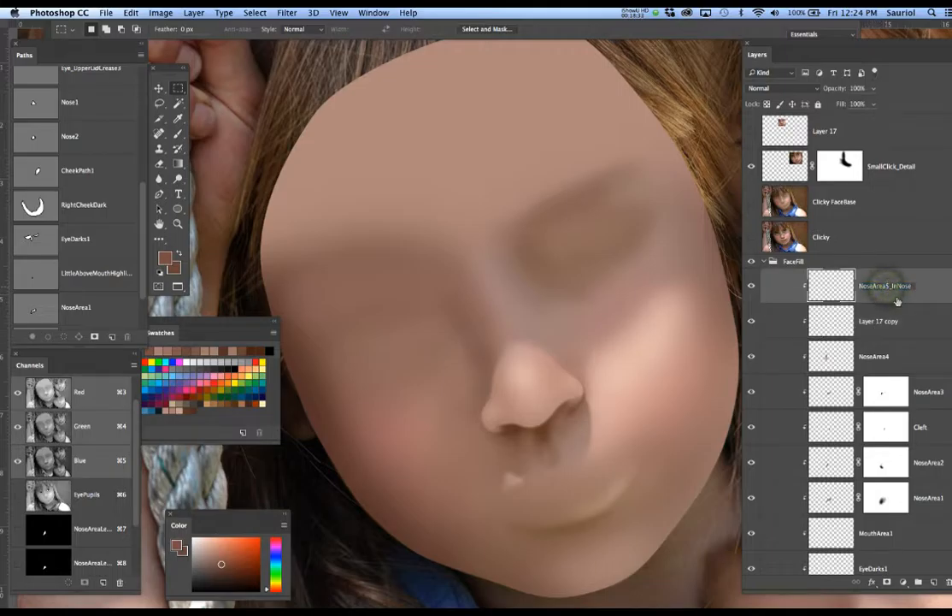
double_click(889, 286)
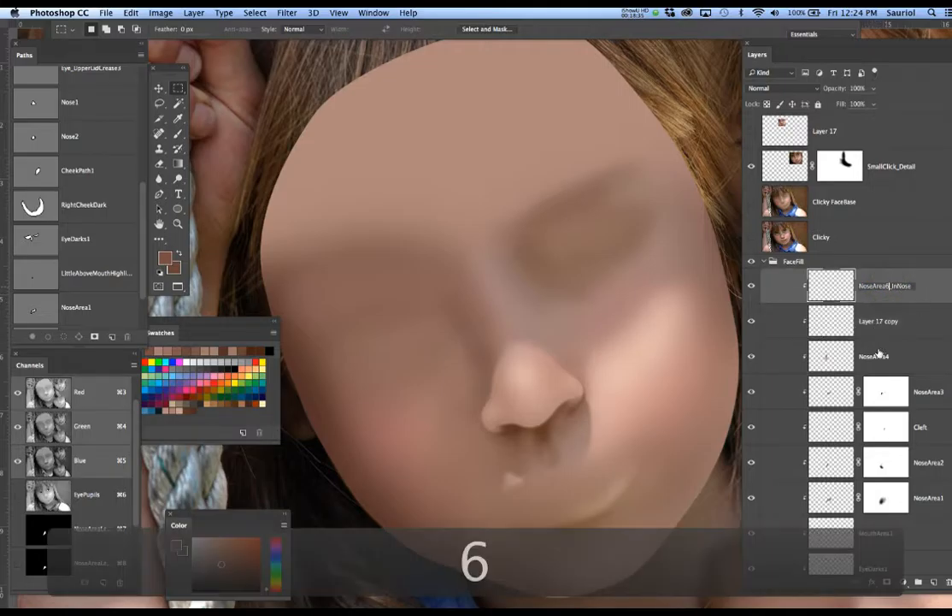
type("6")
Rename Layer 17 copy as NoseArea5, reusing the base name of NoseArea4, and check the layer's effect by toggling its visibility
double_click(876, 357)
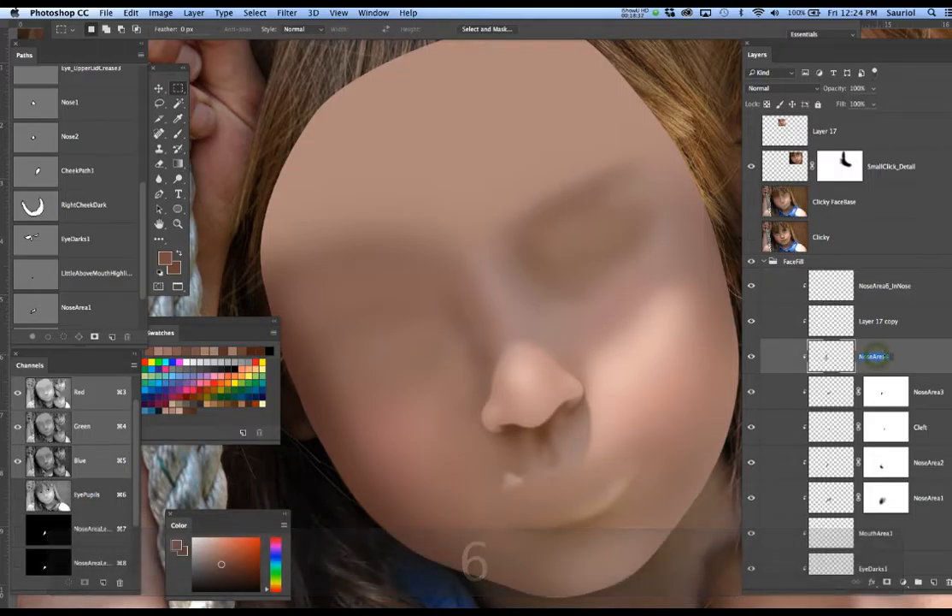
key("super+c")
left_click(878, 323)
double_click(878, 322)
key("super+v")
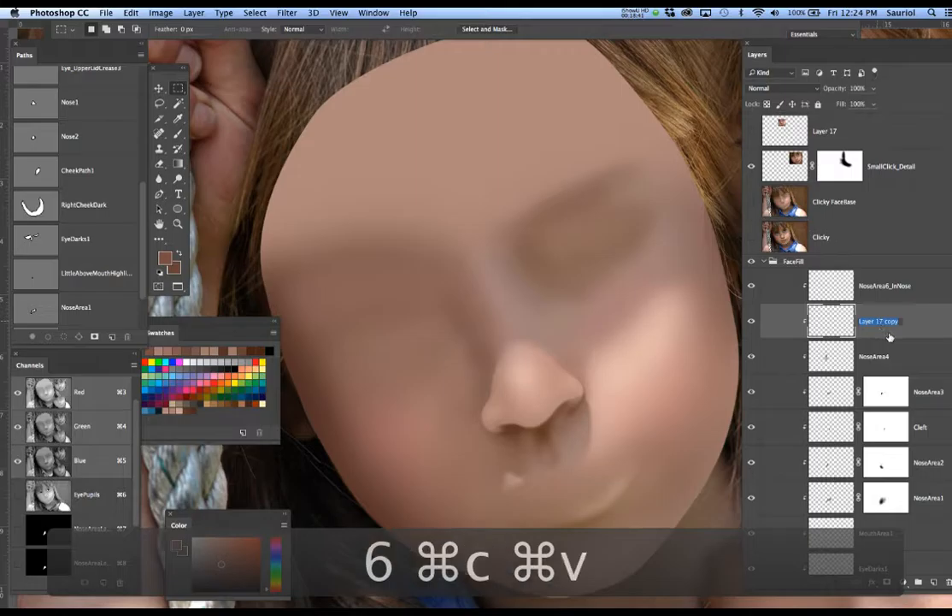
type("5")
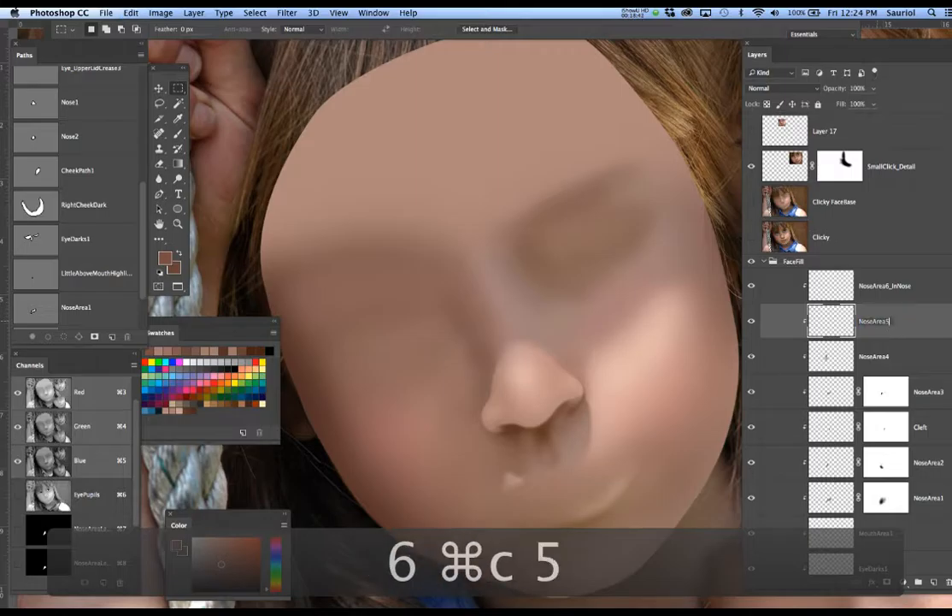
key("Return")
left_click(751, 321)
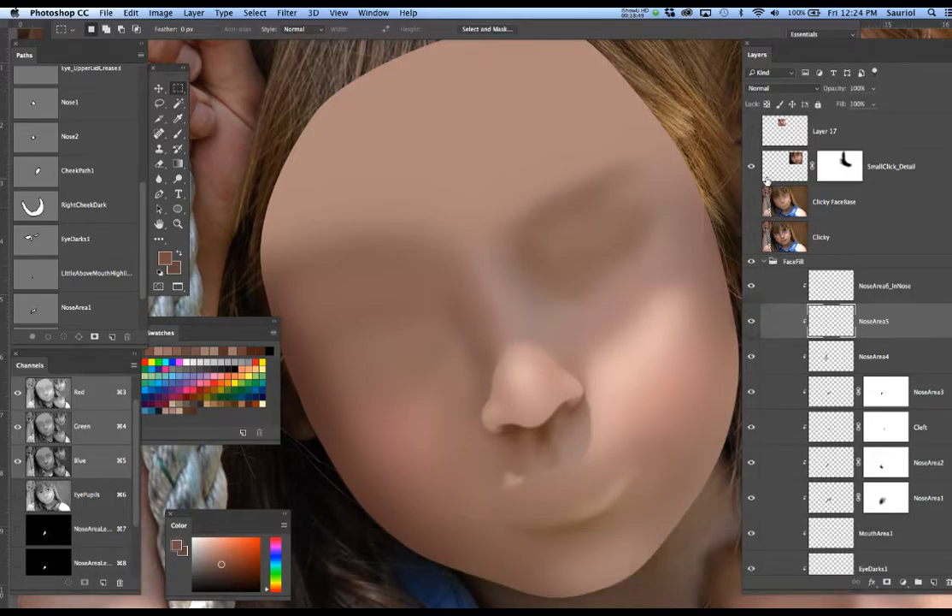
Show Layer 17, select its rectangular area over the nose and lower face below the reference photo, compare the layer off and on, and deselect
left_click(752, 132)
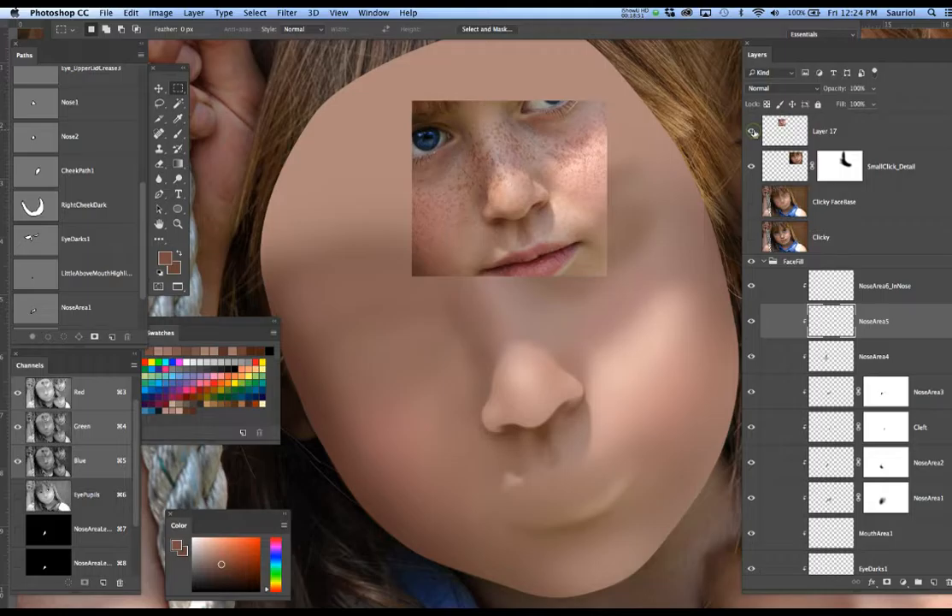
left_click(832, 131)
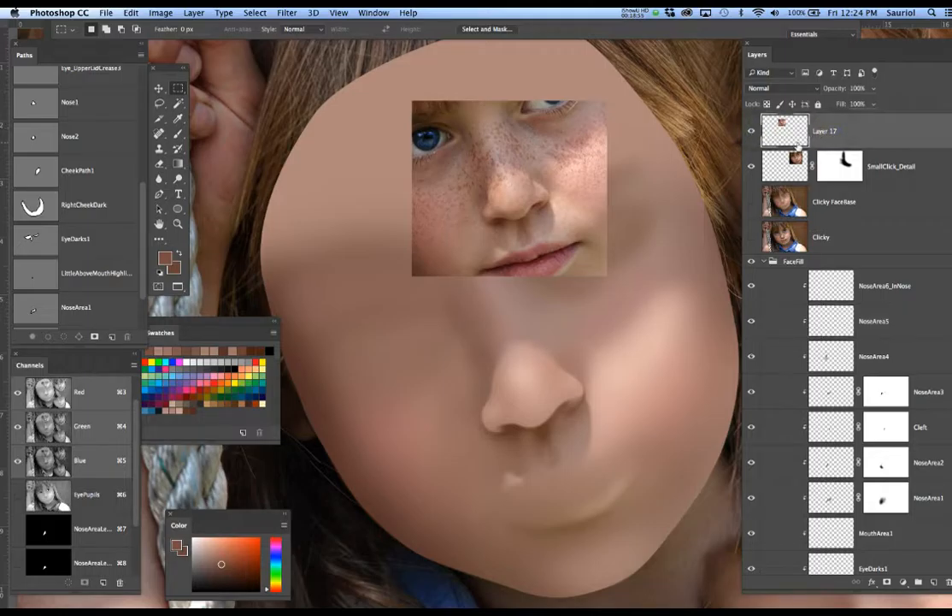
key("m")
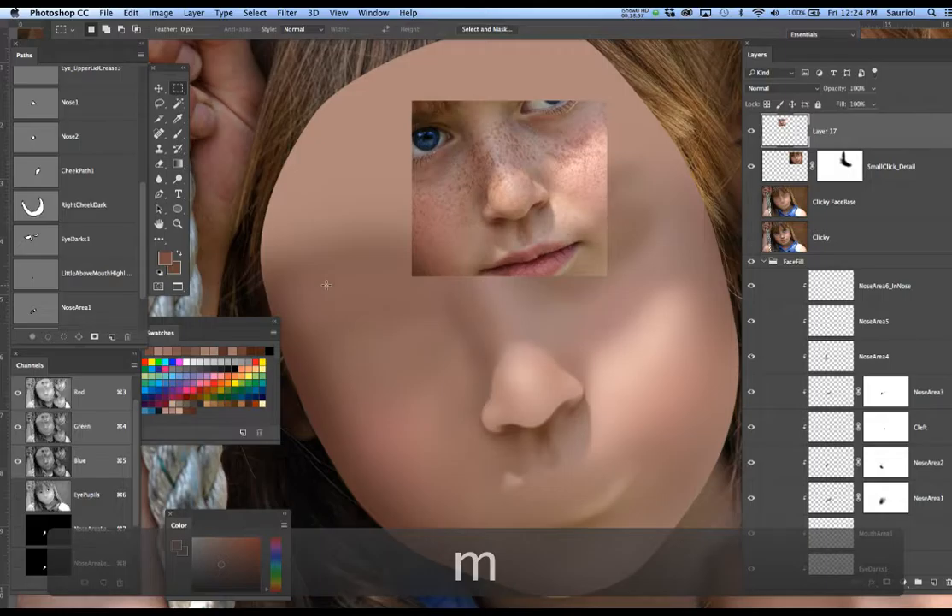
left_click_drag(321, 283, 730, 580)
left_click(751, 132)
left_click(753, 133)
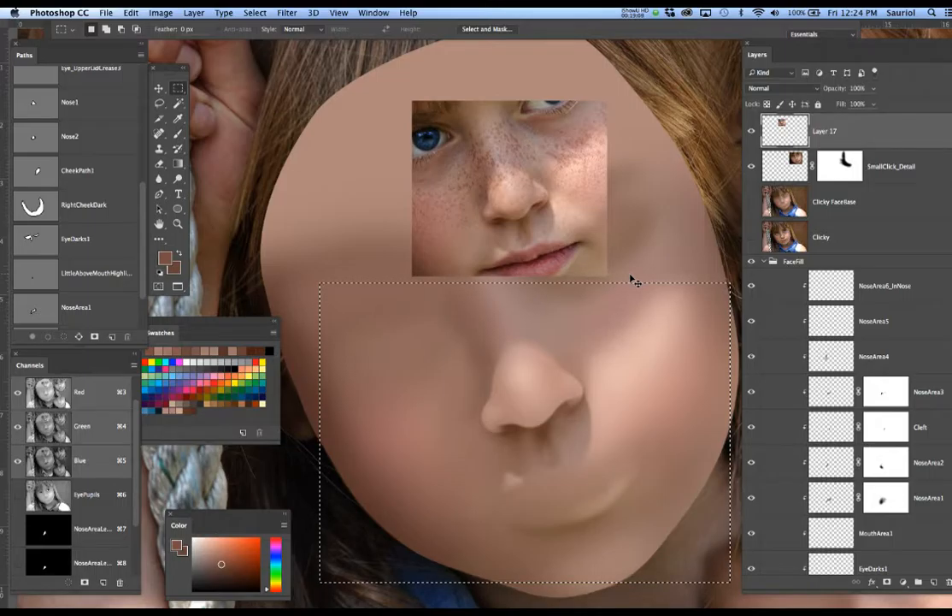
key("super+d")
Save the document and purge the stored editing data from memory
key("super+s")
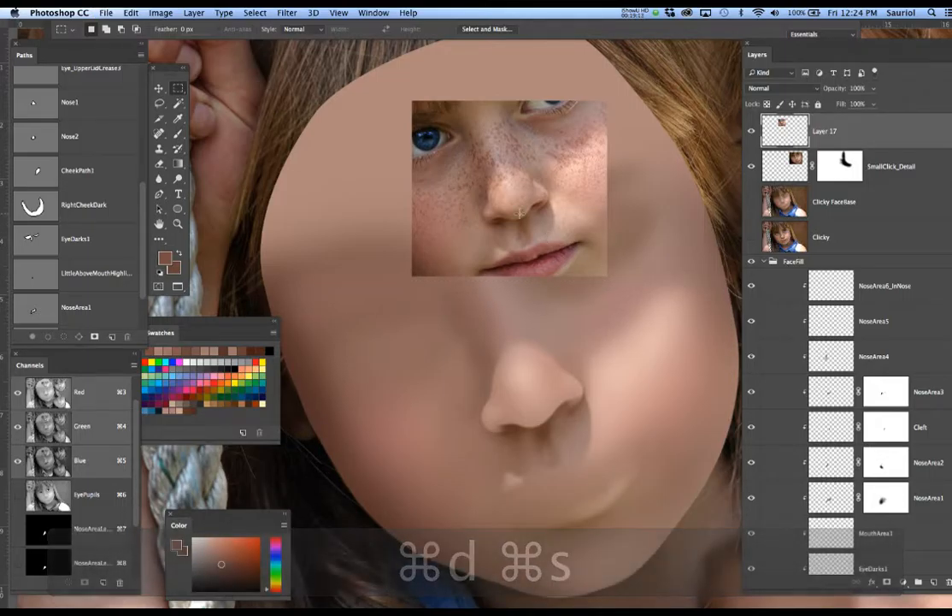
left_click(130, 12)
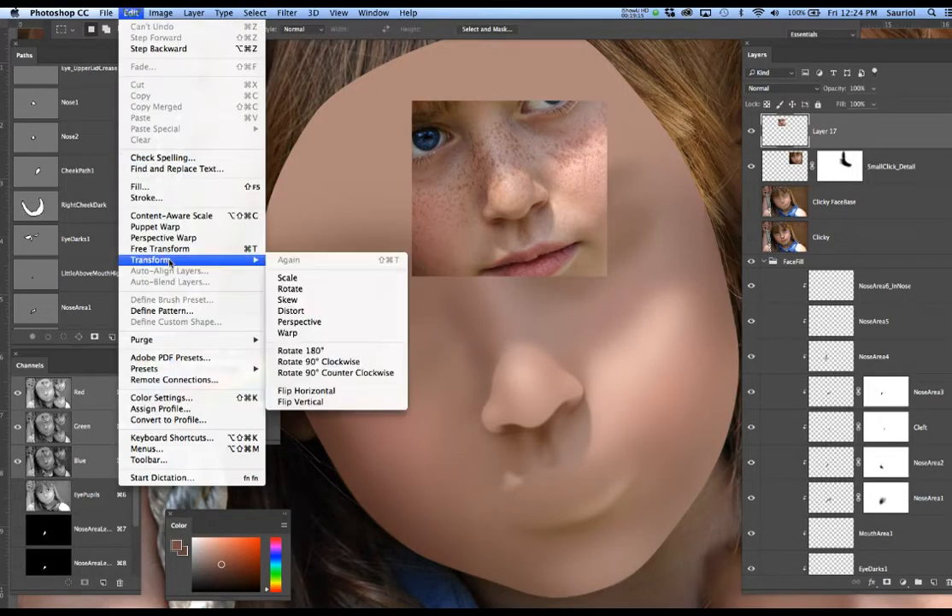
mouse_move(240, 339)
left_click(286, 361)
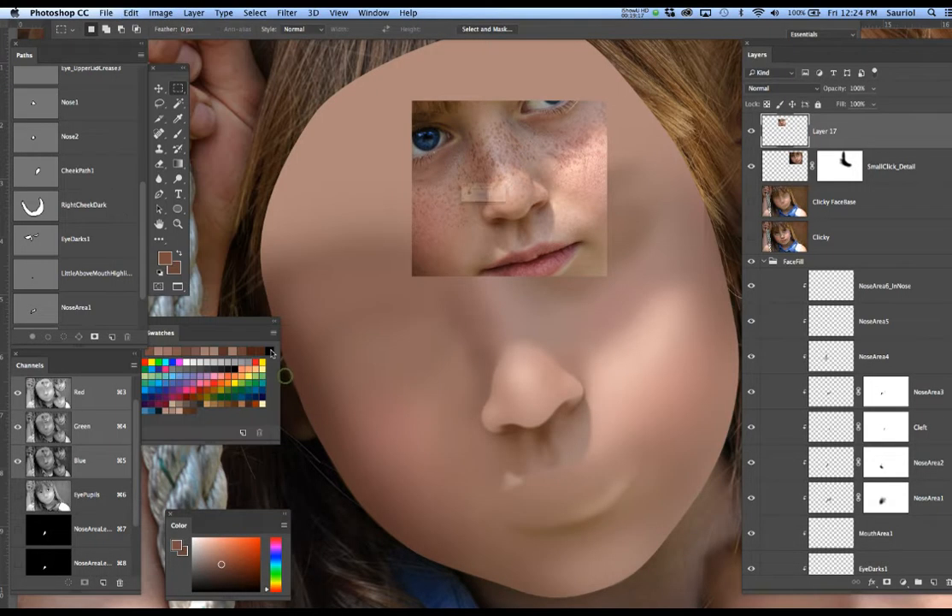
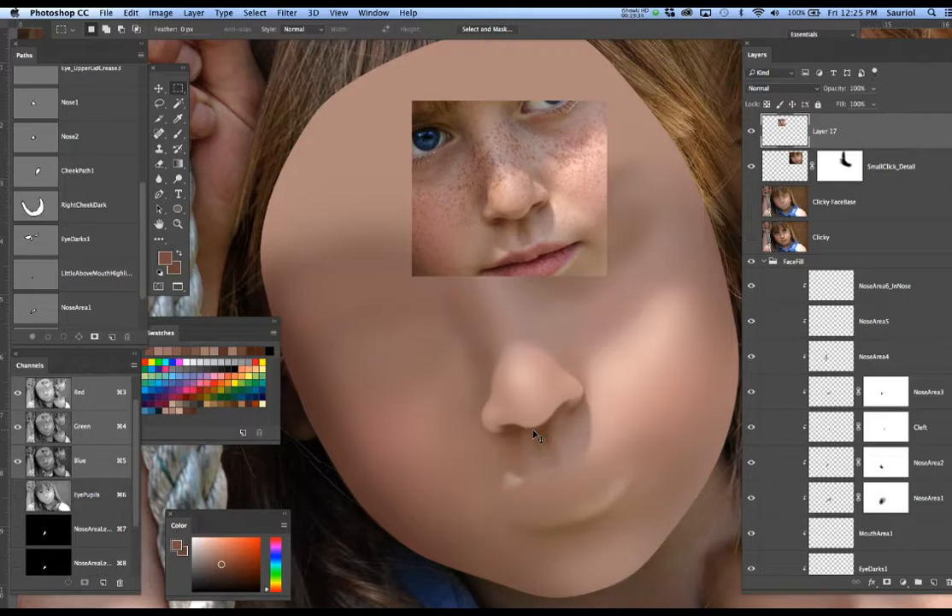
With the NoseArea6_InNose layer active, load the Nose1 and Nose2 paths as one combined selection and feather it by 3 pixels
left_click(534, 430)
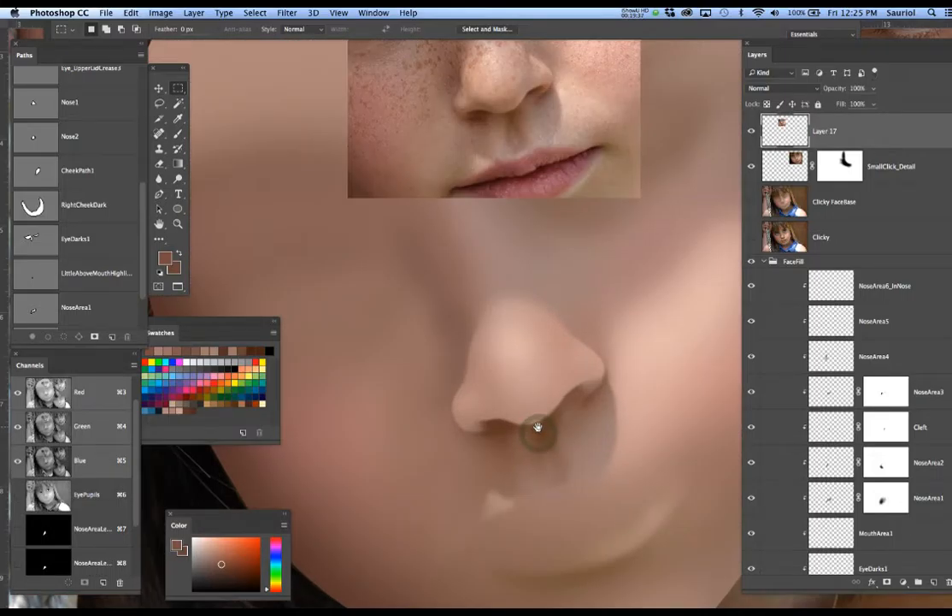
left_click(536, 427)
left_click(526, 434)
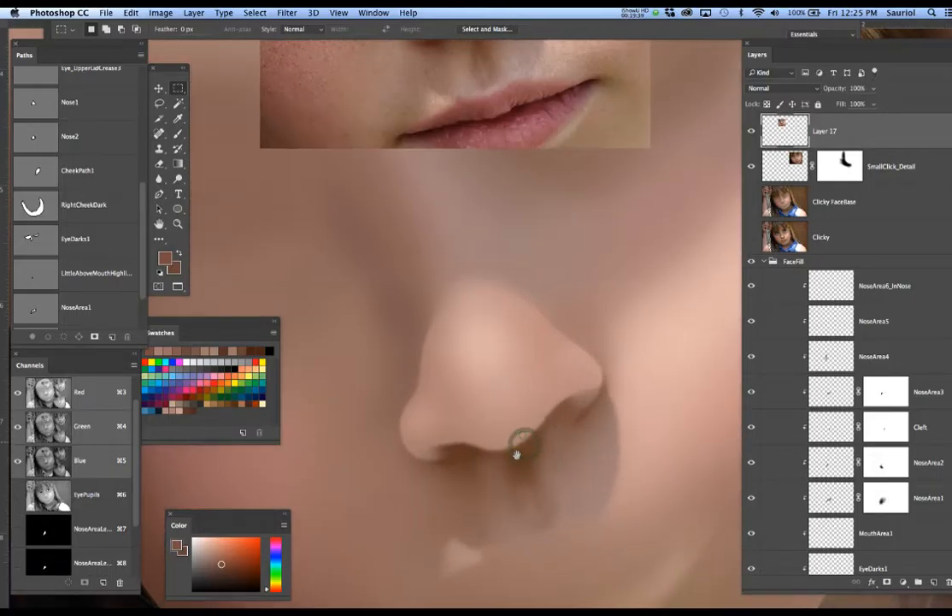
left_click(522, 443, "alt")
left_click(513, 478, "alt")
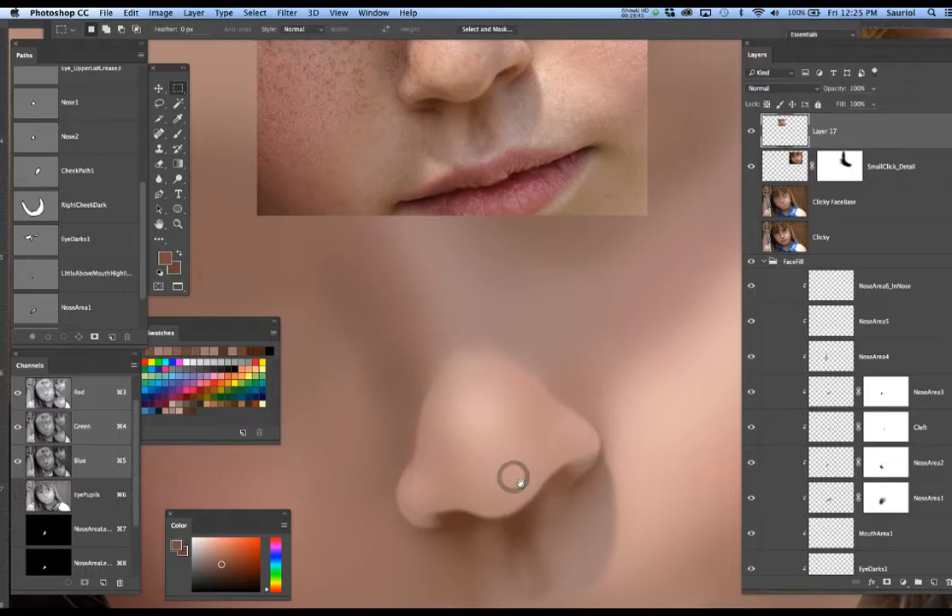
left_click(513, 529, "alt")
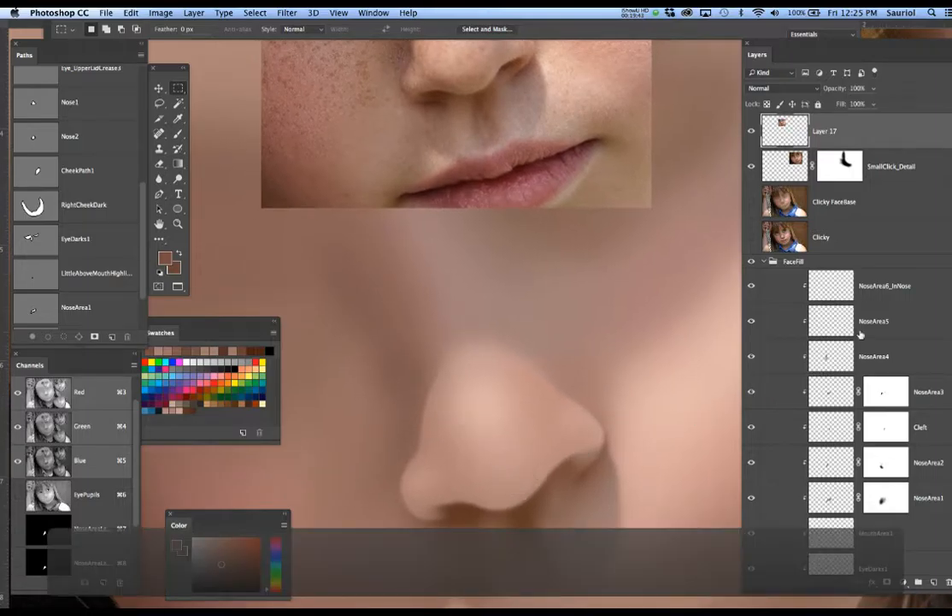
left_click(881, 292)
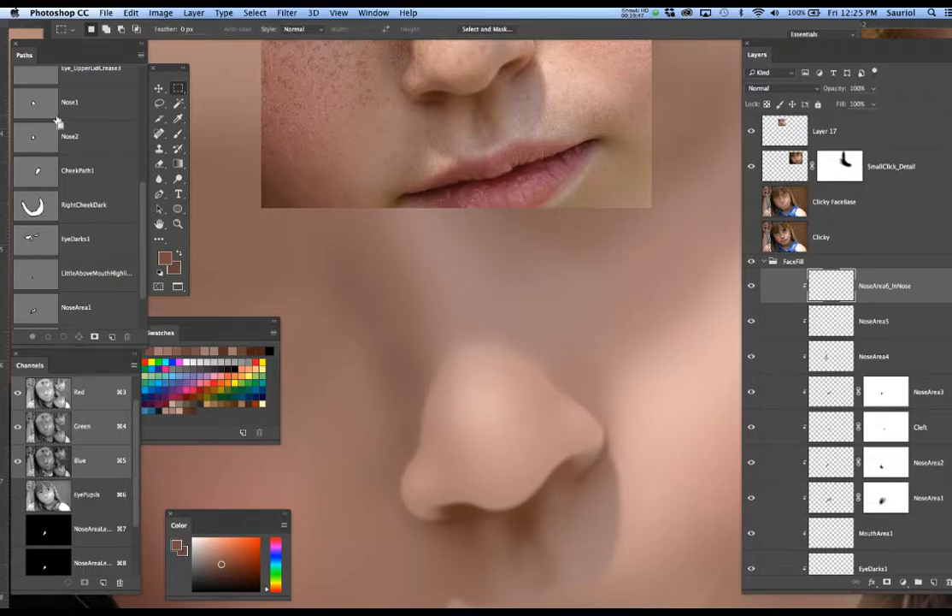
left_click(35, 99, "super")
left_click(37, 142, "alt+super")
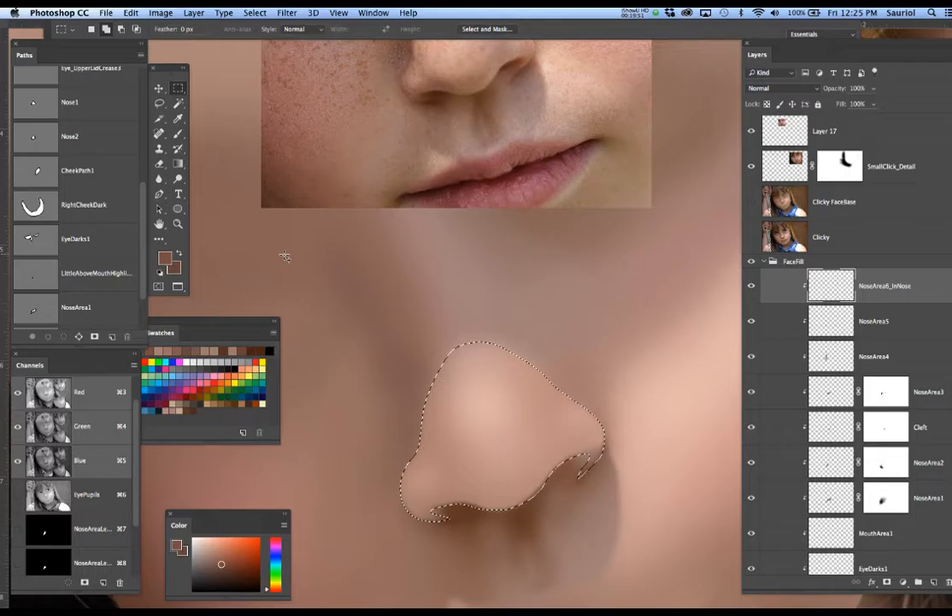
key("shift+F6")
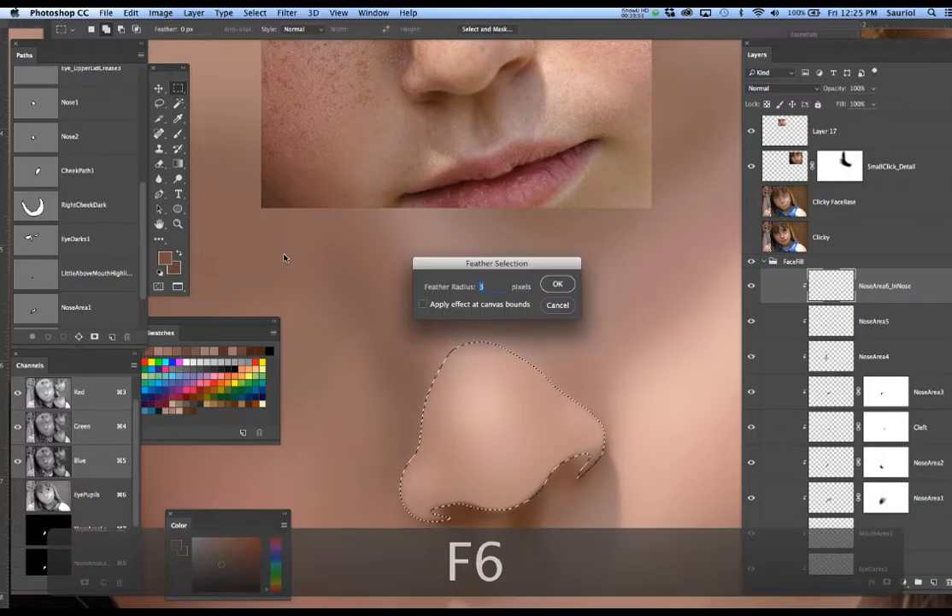
key("Return")
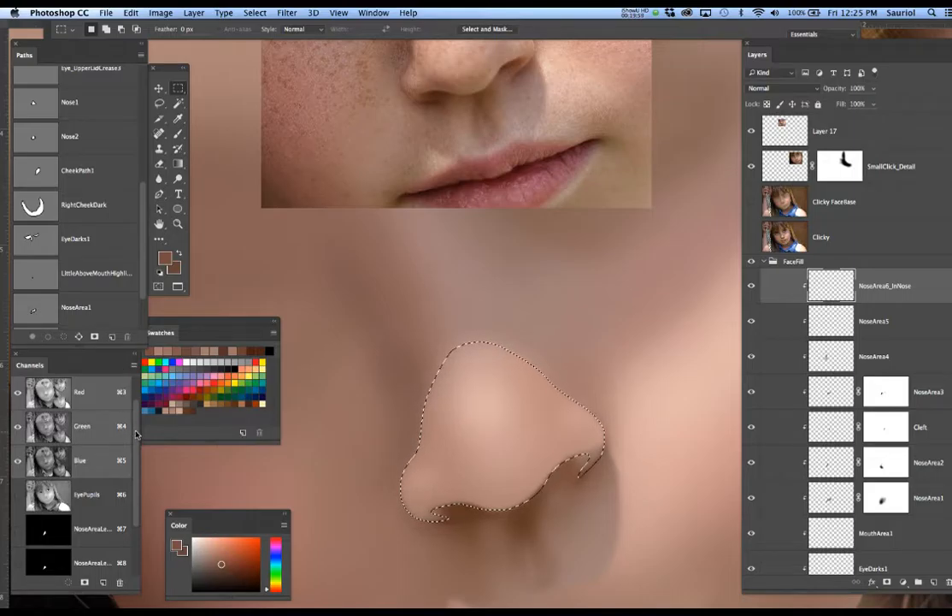
Look through the saved alpha channels for the nose area, from NoseArea and Cleft down to OutsideNose
scroll(133, 453, "down", 2)
scroll(131, 470, "up", 2)
scroll(129, 484, "down", 2)
scroll(129, 483, "up", 3)
scroll(130, 479, "down", 3)
scroll(131, 475, "up", 2)
scroll(133, 471, "down", 2)
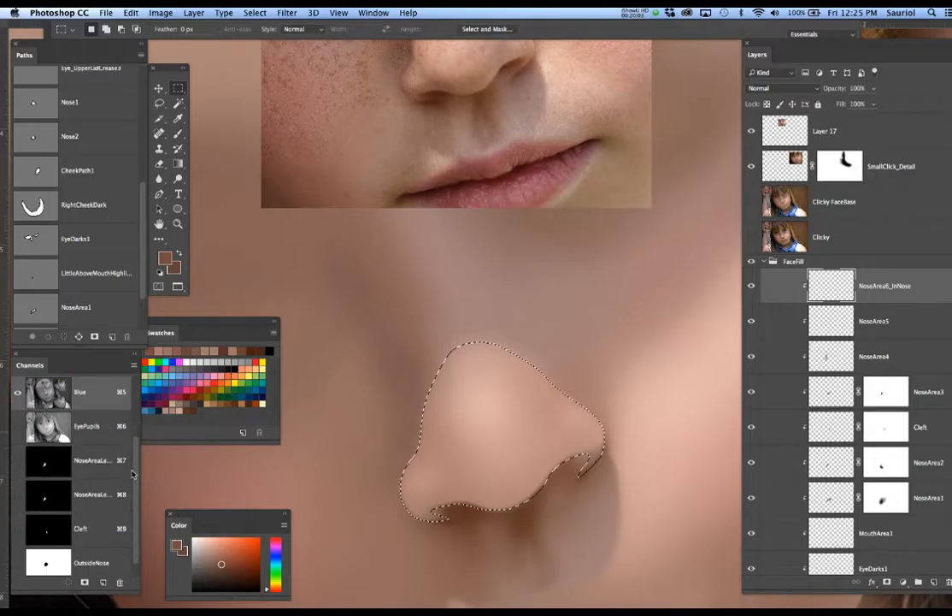
scroll(132, 471, "up", 2)
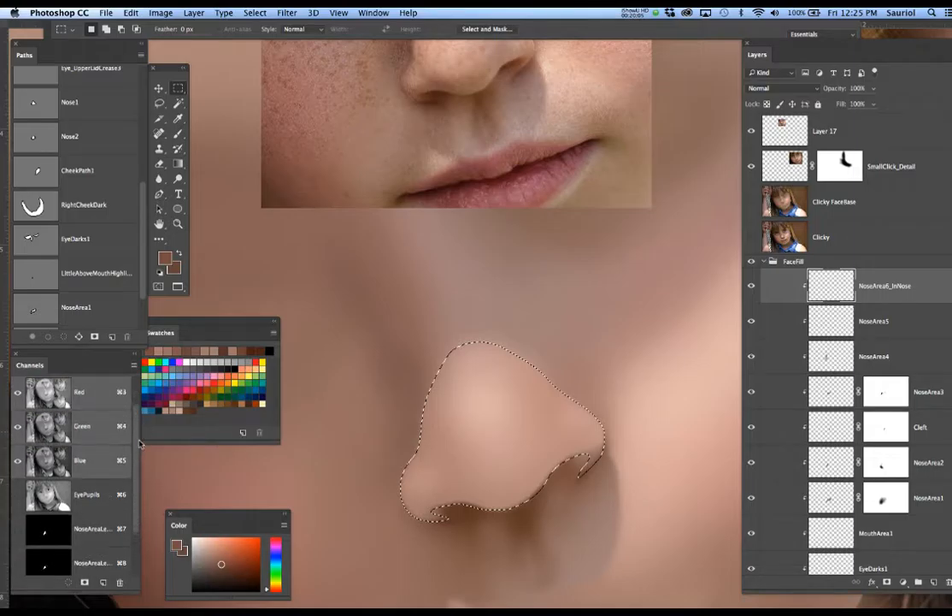
scroll(137, 458, "down", 1)
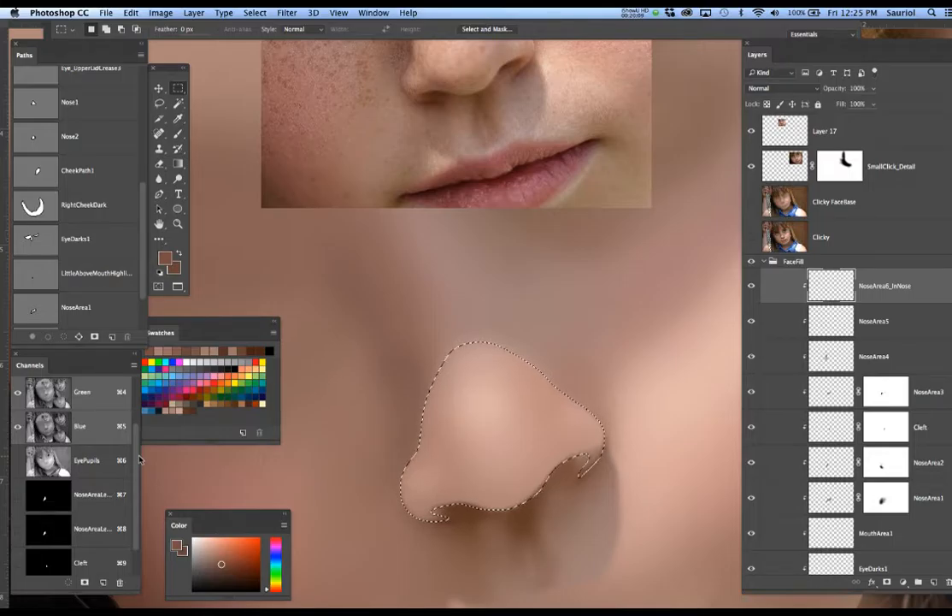
scroll(137, 460, "down", 1)
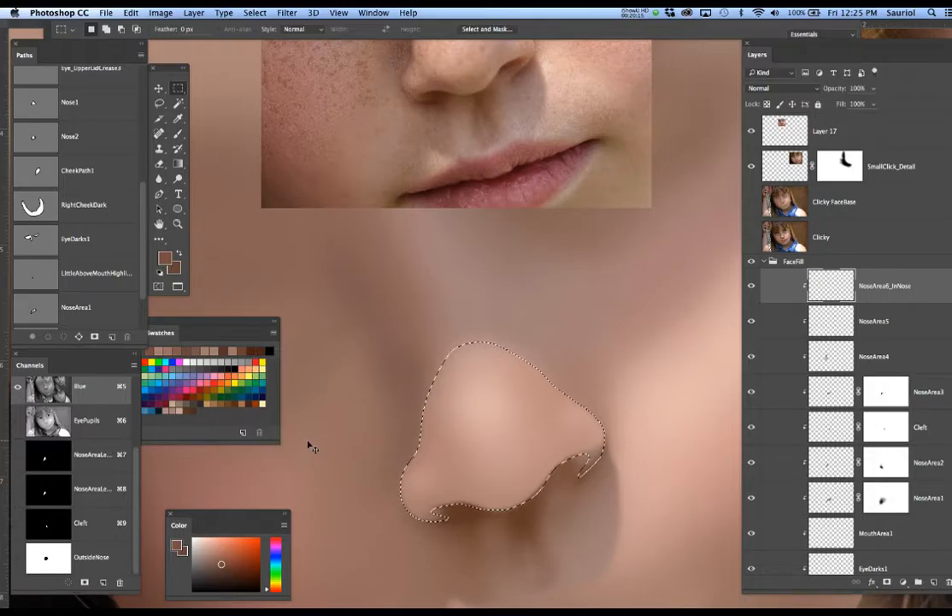
Save the document, and show the Clicky photo layer as reference with the Brush tool reduced to 175 px
key("super+s")
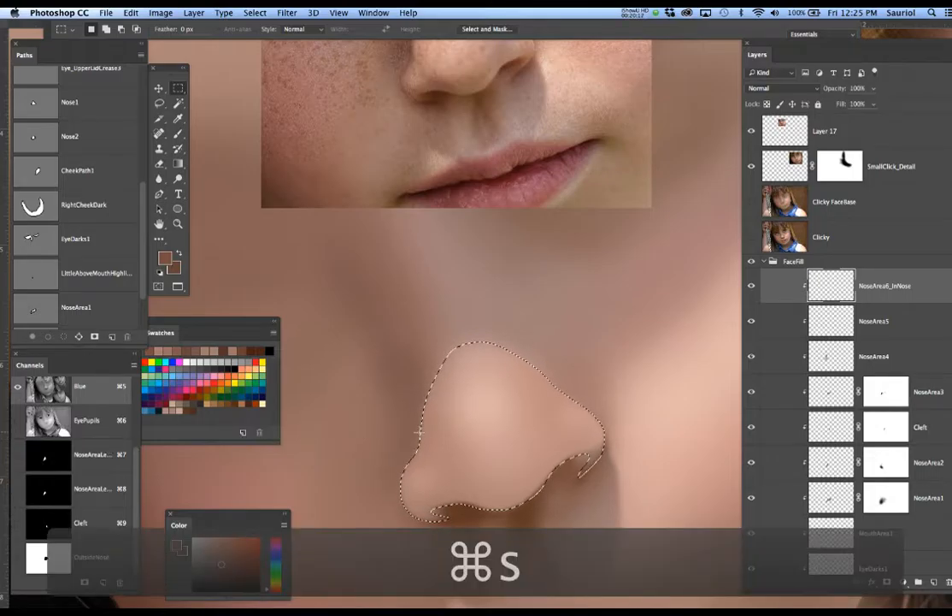
left_click(751, 238)
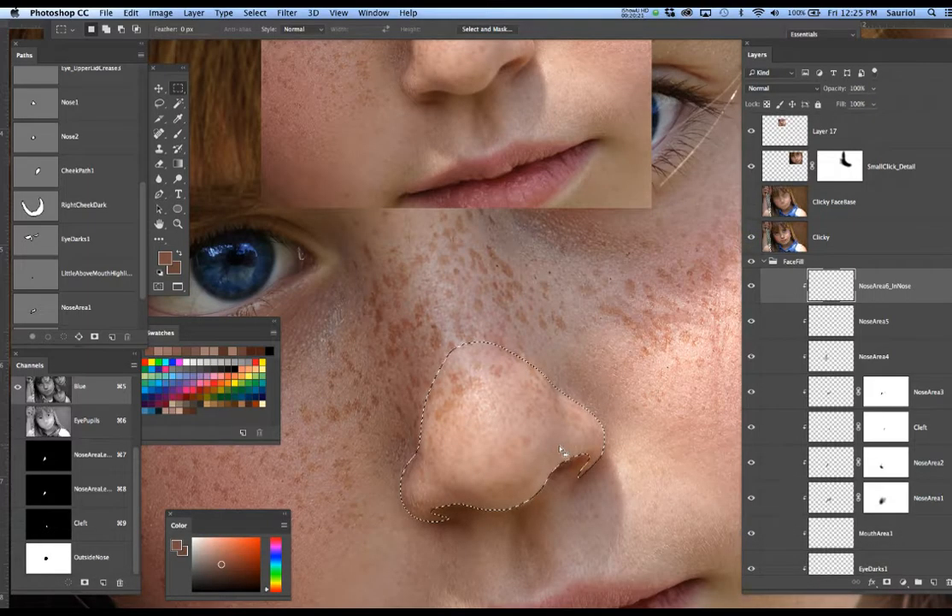
key("b")
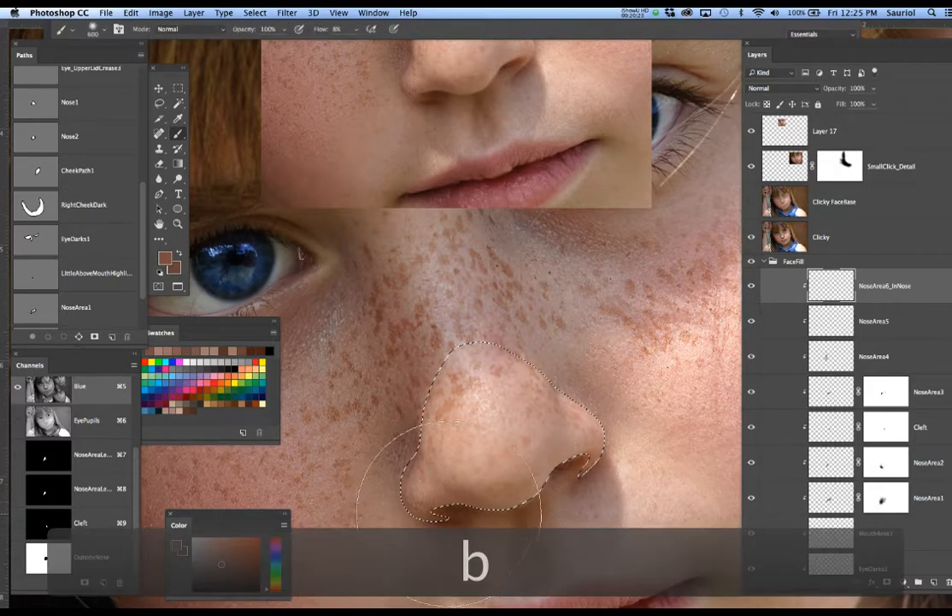
key("bracketleft")
key("bracketleft")
key("bracketleft")
key("bracketleft")
key("bracketleft")
key("bracketleft")
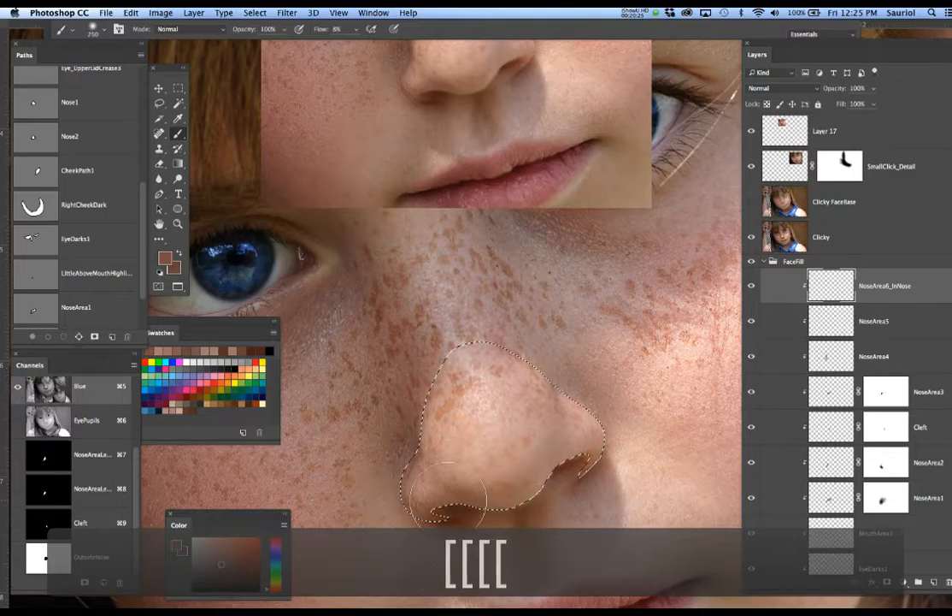
key("space")
left_click_drag(465, 511, 450, 484)
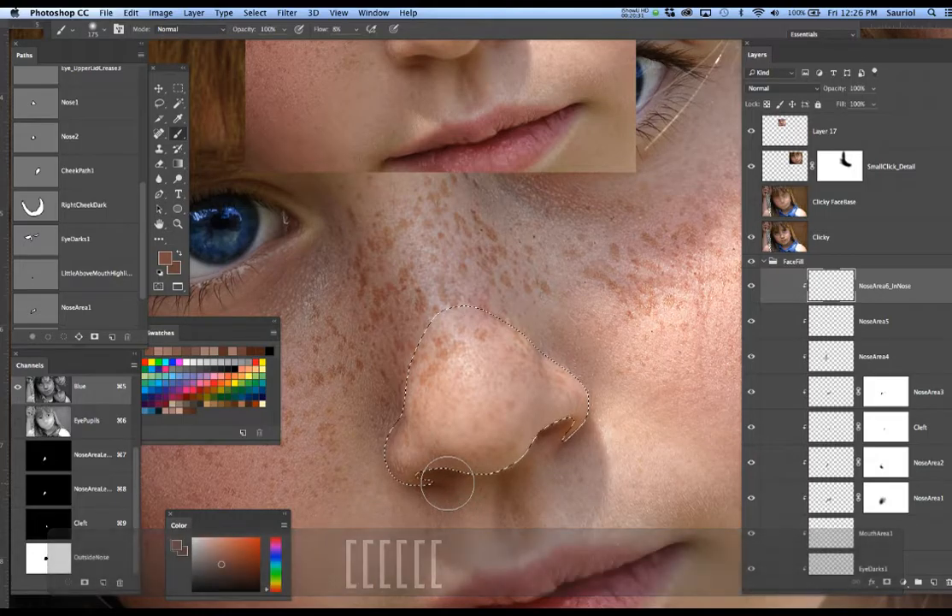
Hide the selection edges, reduce the brush to 125 px, and sample the skin color on the nose wing above the left nostril
key("super+h")
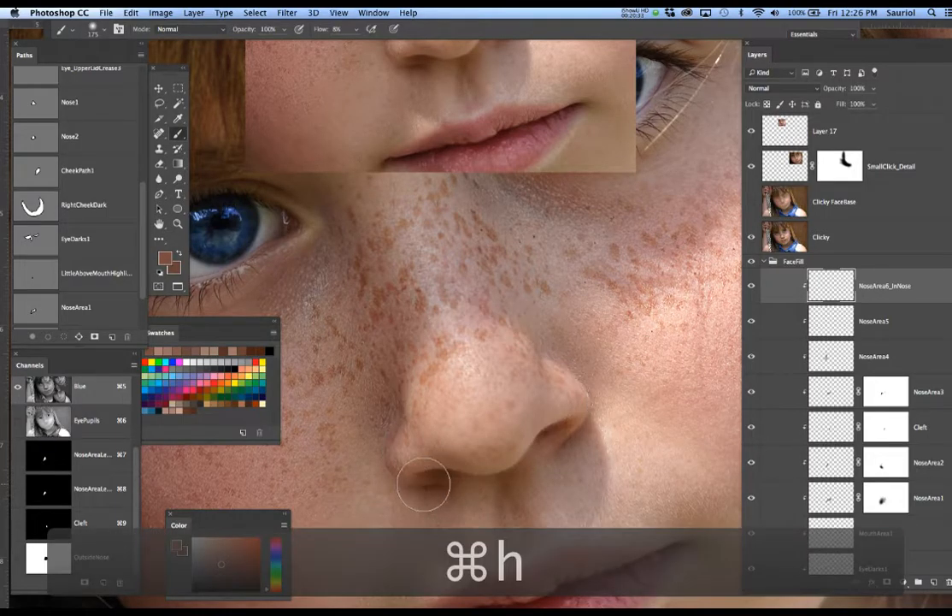
left_click(432, 484, "super")
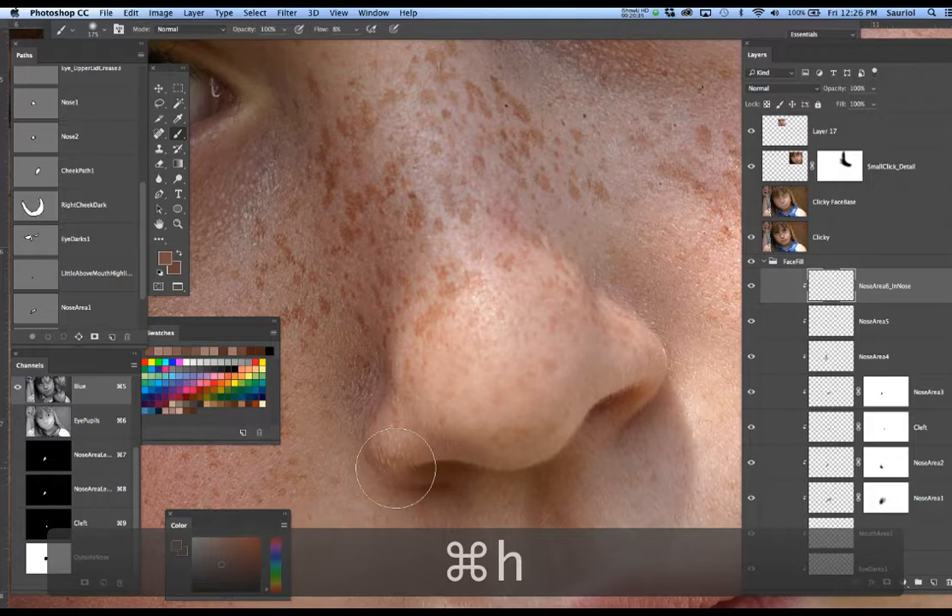
key("bracketleft")
key("bracketleft")
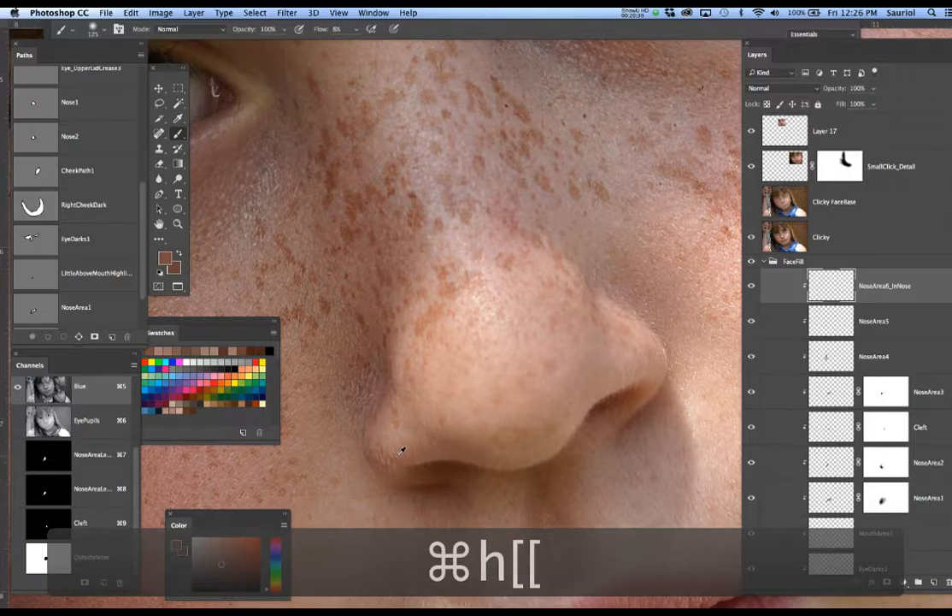
left_click(410, 448)
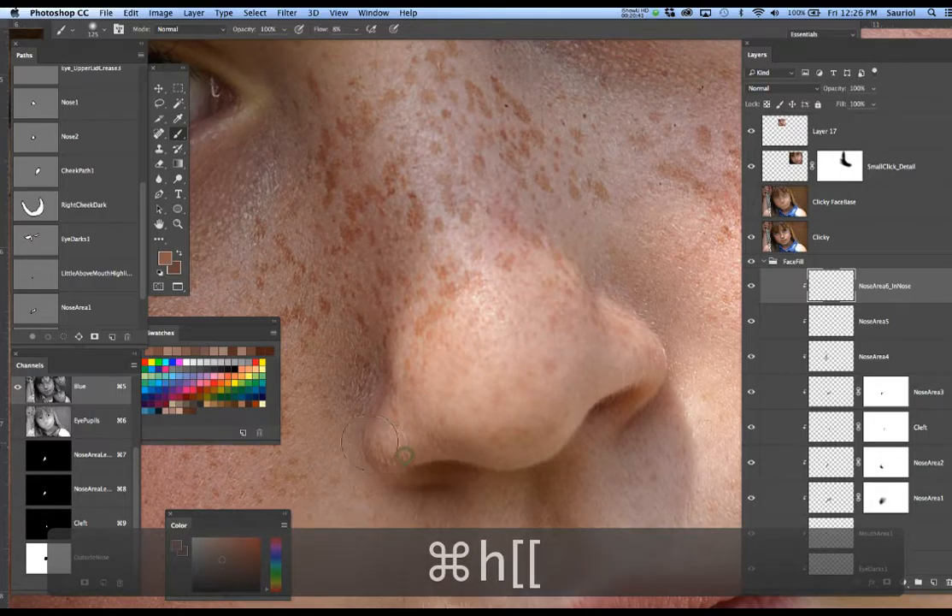
Shade the left nostril wing and the underside of the nose tip, enlarging the brush to 200 px toward the right nostril
mouse_move(359, 402)
left_mouse_down()
mouse_move(350, 457)
mouse_move(380, 483)
mouse_move(419, 493)
left_mouse_up()
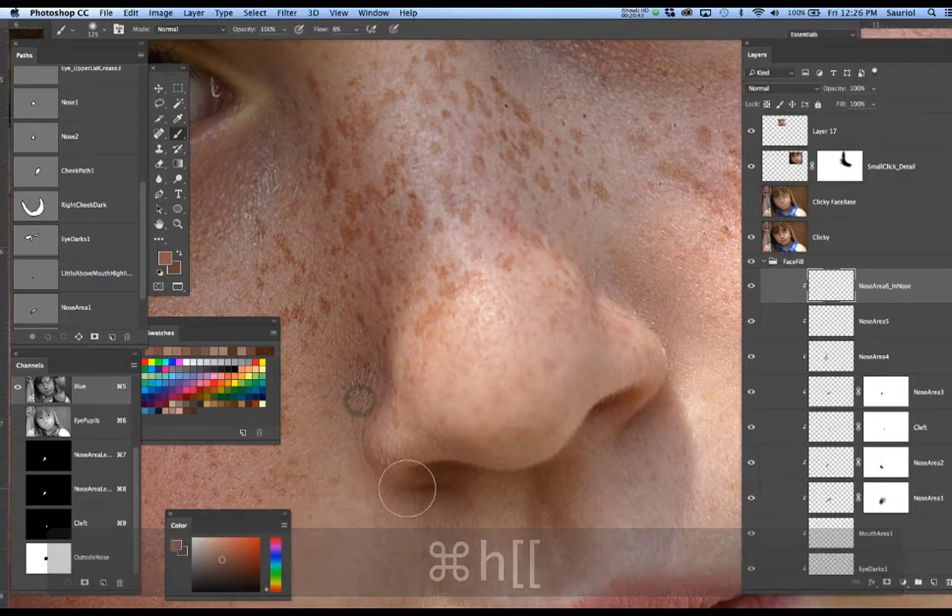
mouse_move(357, 413)
left_mouse_down()
mouse_move(385, 478)
mouse_move(443, 449)
mouse_move(542, 449)
left_mouse_up()
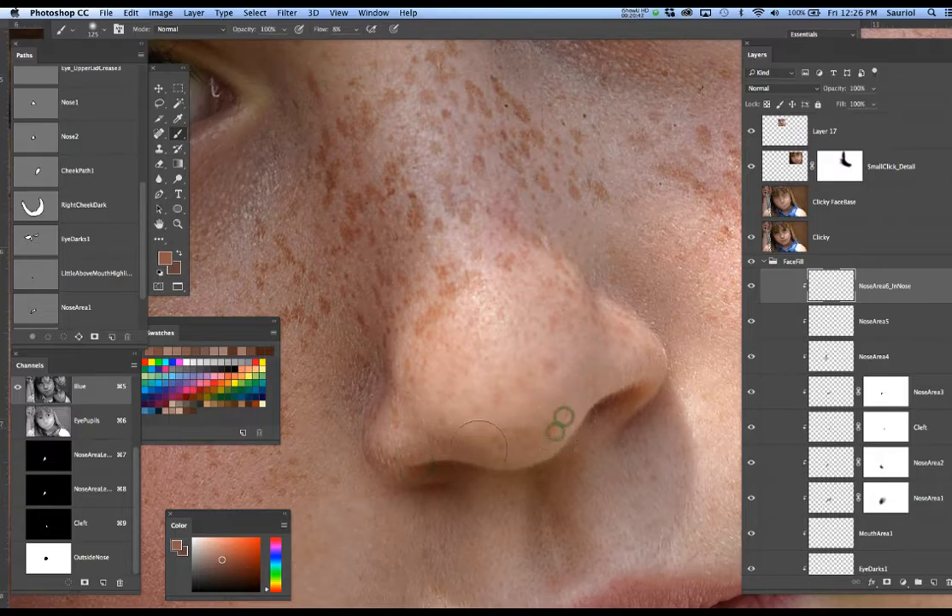
key("bracketright")
key("bracketright")
key("bracketright")
mouse_move(471, 459)
left_mouse_down()
mouse_move(530, 449)
mouse_move(571, 419)
mouse_move(522, 454)
mouse_move(487, 457)
mouse_move(561, 453)
left_mouse_up()
mouse_move(603, 374)
left_mouse_down()
mouse_move(580, 410)
mouse_move(606, 390)
mouse_move(647, 387)
mouse_move(597, 389)
mouse_move(587, 407)
mouse_move(621, 386)
mouse_move(617, 395)
mouse_move(599, 356)
left_mouse_up()
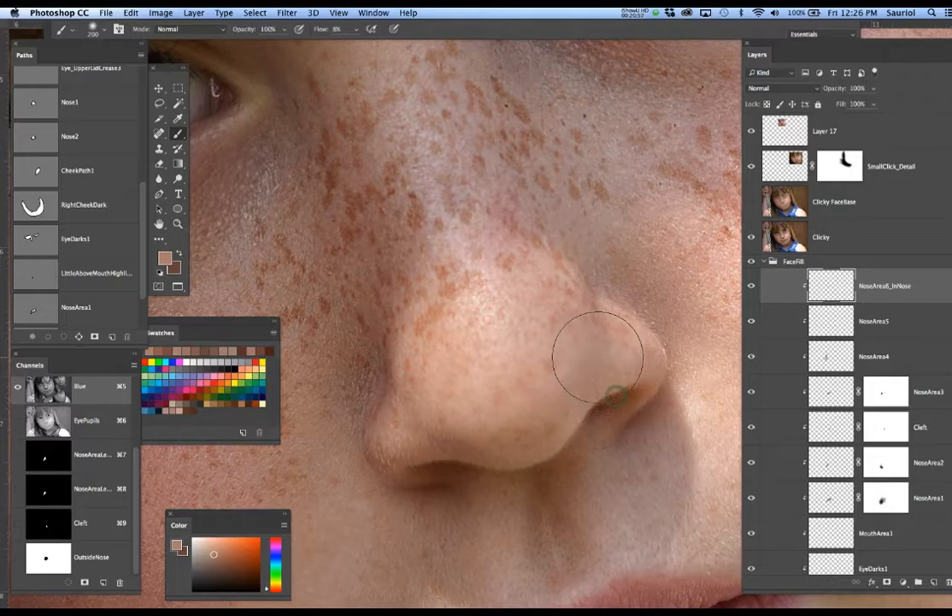
Reduce the brush to 125 px and shade upward between the nose tip and the right nostril wing
key("bracketleft")
key("bracketleft")
key("bracketleft")
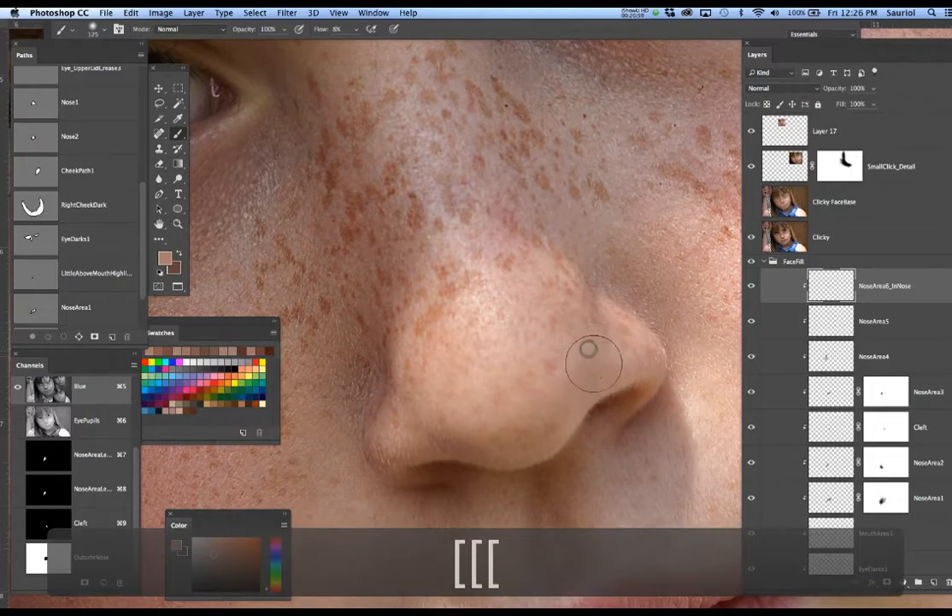
mouse_move(589, 374)
left_mouse_down()
mouse_move(595, 336)
mouse_move(578, 283)
mouse_move(583, 296)
left_mouse_up()
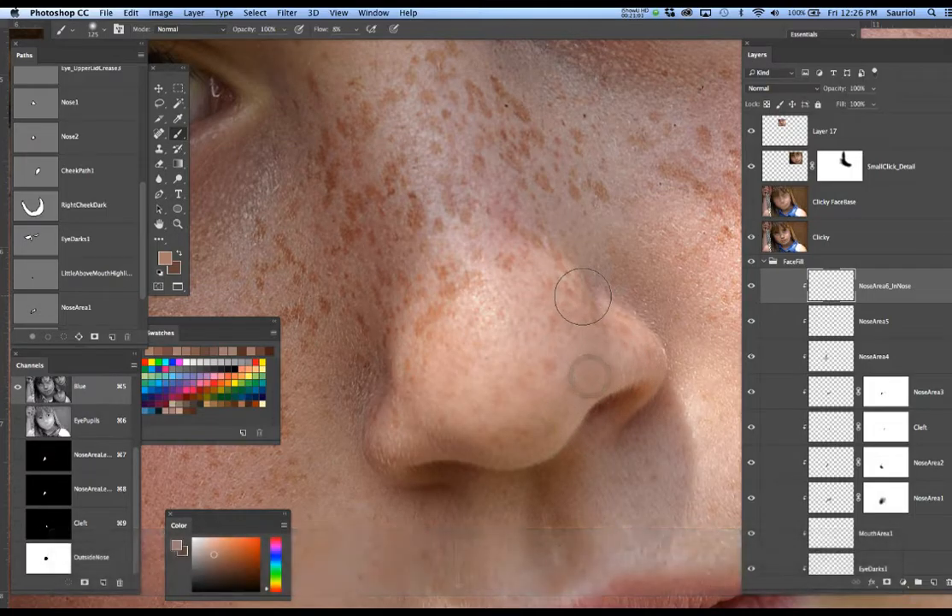
With a 70 px brush, sample the skin color at the crease above the right nostril wing and blend the tip's shading
key("bracketleft")
key("bracketleft")
key("bracketleft")
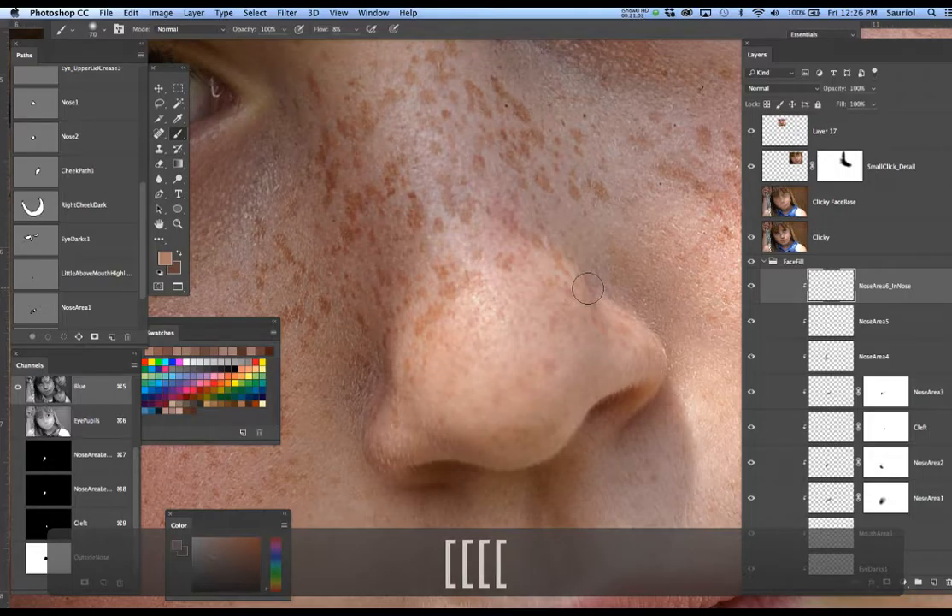
left_click(589, 290, "alt")
mouse_move(587, 289)
left_mouse_down()
mouse_move(590, 390)
mouse_move(604, 346)
mouse_move(575, 393)
mouse_move(643, 368)
mouse_move(598, 382)
mouse_move(562, 410)
mouse_move(617, 379)
mouse_move(543, 427)
mouse_move(579, 373)
mouse_move(572, 366)
mouse_move(517, 422)
mouse_move(546, 411)
mouse_move(567, 370)
mouse_move(528, 410)
mouse_move(437, 416)
mouse_move(449, 426)
mouse_move(523, 427)
mouse_move(468, 437)
left_mouse_up()
Sample the darker skin color at the tip's lower edge and shade the underside and left nostril crease with a 90 px brush
key("bracketright")
key("bracketright")
key("bracketright")
key("bracketright")
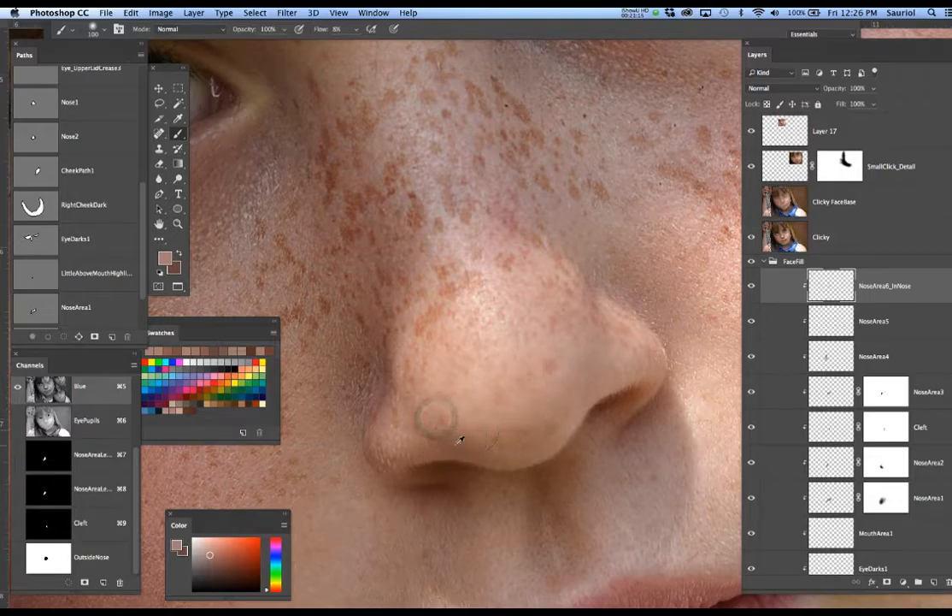
left_click(458, 445, "alt")
key("bracketleft")
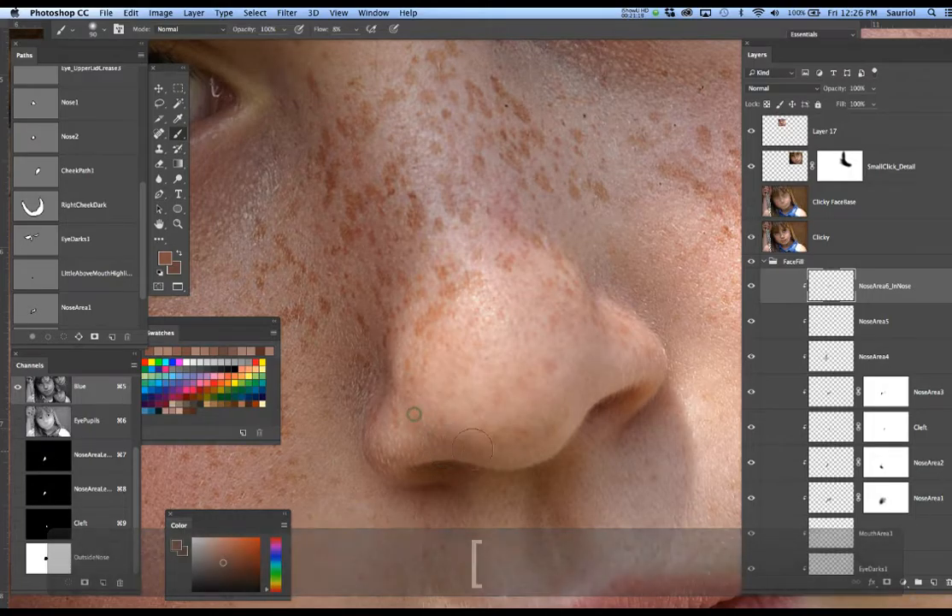
left_click_drag(413, 412, 429, 431)
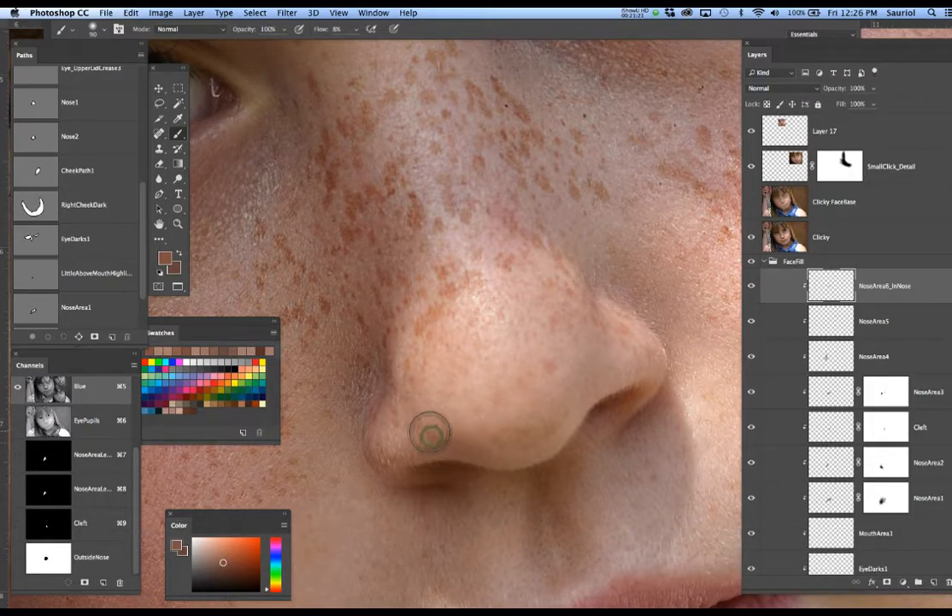
left_click_drag(519, 461, 474, 457)
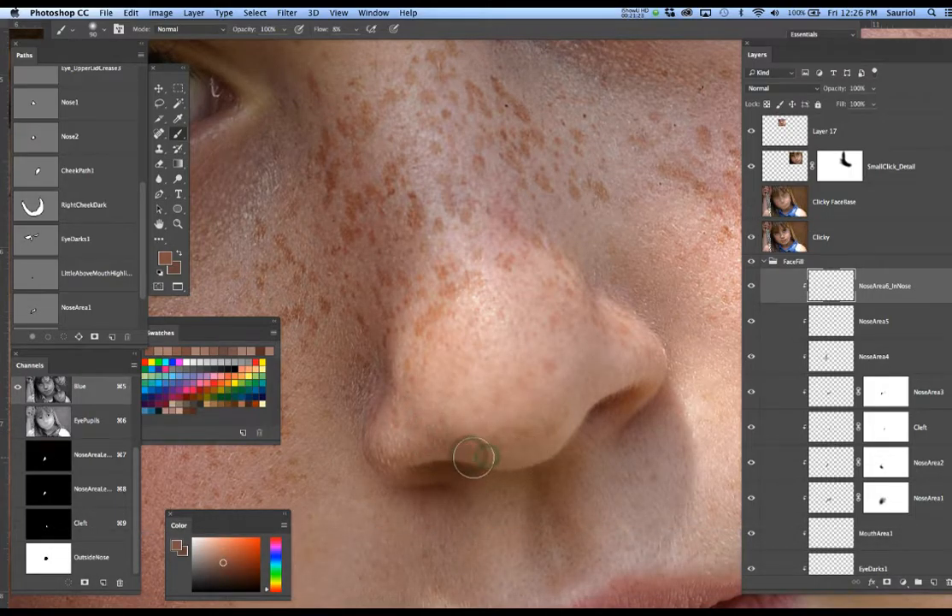
mouse_move(425, 457)
left_mouse_down()
mouse_move(381, 463)
mouse_move(430, 484)
mouse_move(382, 473)
mouse_move(447, 479)
mouse_move(386, 458)
mouse_move(439, 459)
mouse_move(428, 459)
mouse_move(444, 451)
mouse_move(423, 420)
mouse_move(460, 453)
left_mouse_up()
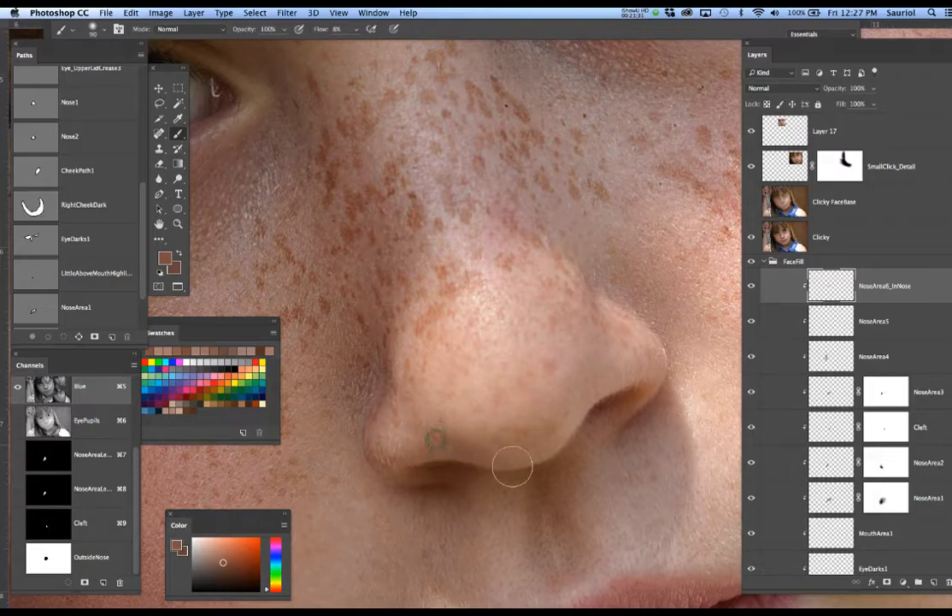
Check the selection outline around the nose, and shade the outer edge of the left nostril wing with a 70 px brush
key("bracketleft")
key("bracketleft")
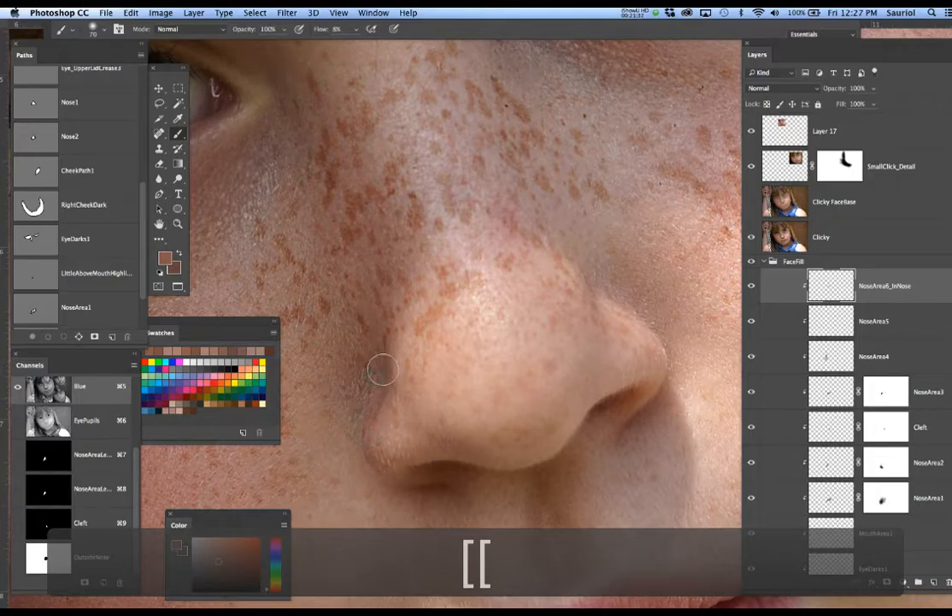
key("super+h")
key("super+h")
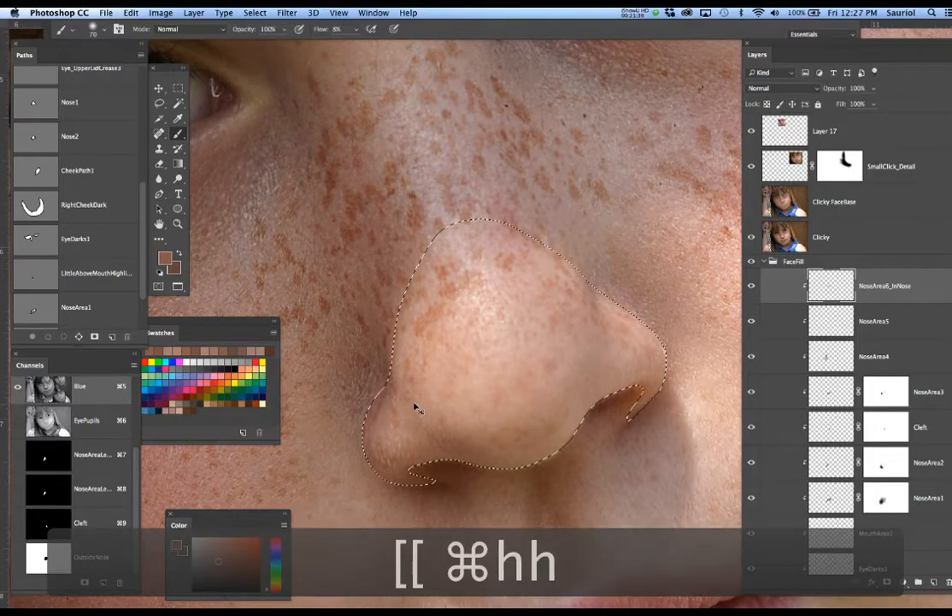
mouse_move(376, 393)
left_mouse_down()
mouse_move(365, 451)
mouse_move(355, 428)
mouse_move(385, 477)
mouse_move(354, 429)
mouse_move(371, 465)
mouse_move(366, 448)
mouse_move(406, 485)
mouse_move(367, 460)
mouse_move(412, 493)
left_mouse_up()
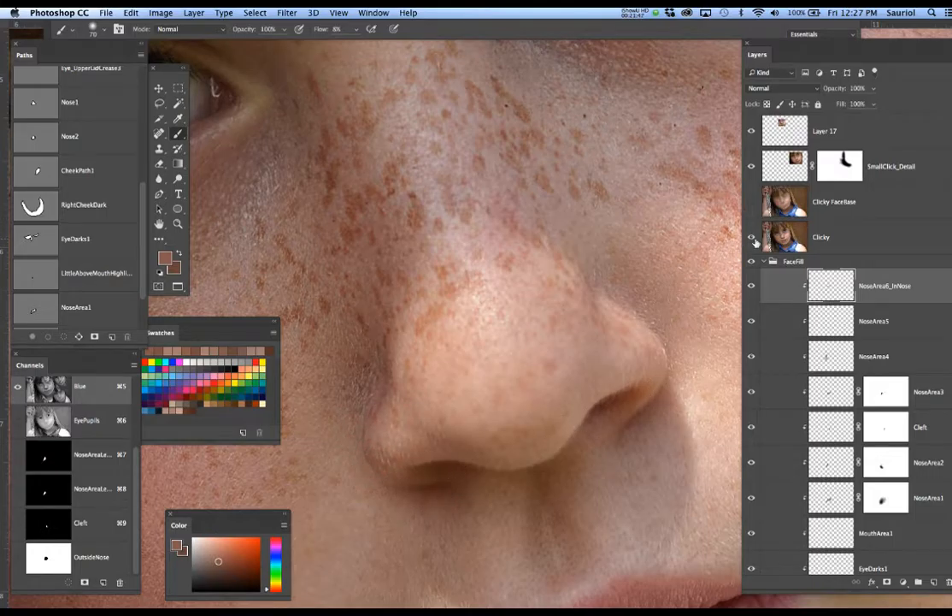
Compare the painted nose with the Clicky photo, and leave the photo layer hidden
left_click(750, 237)
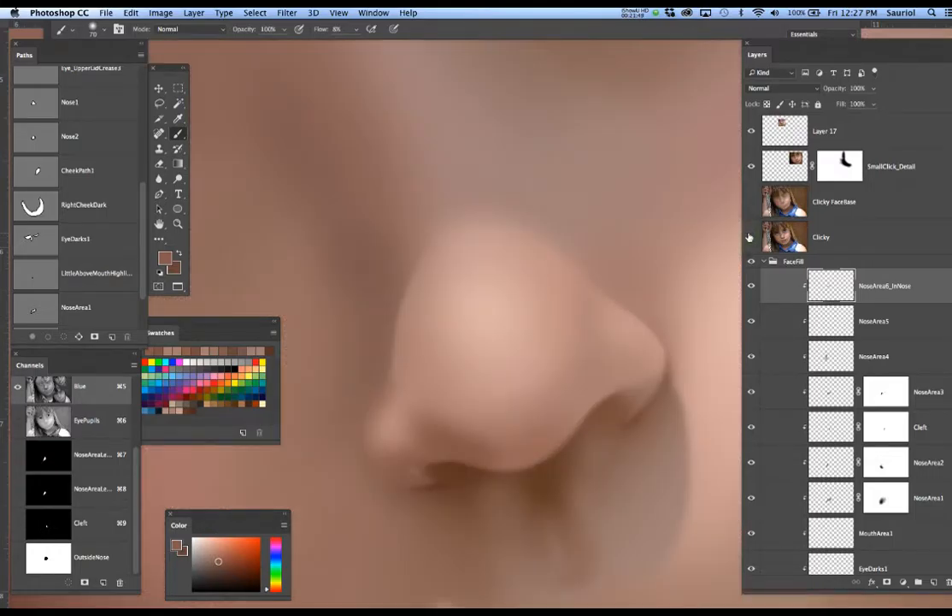
left_click(750, 237)
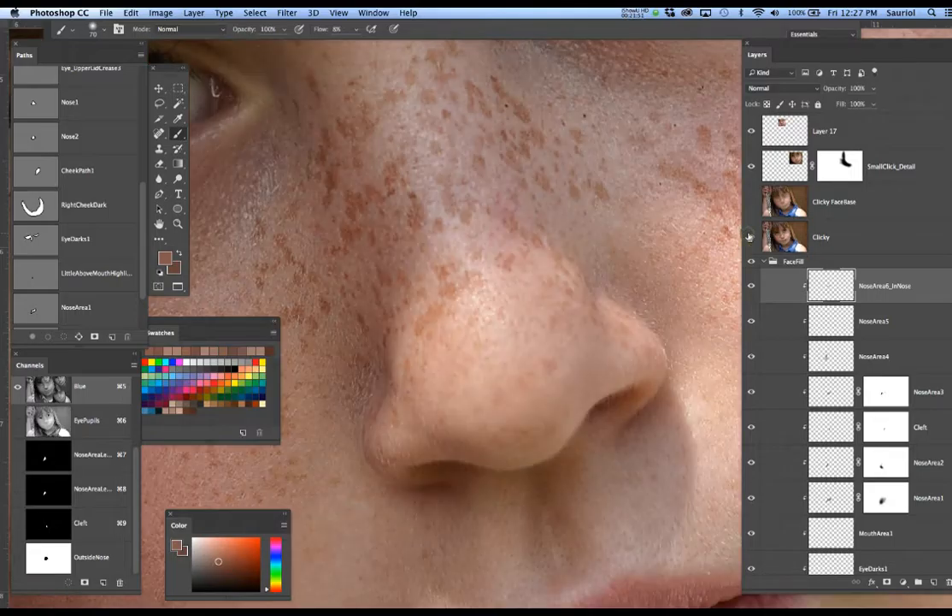
left_click(750, 238)
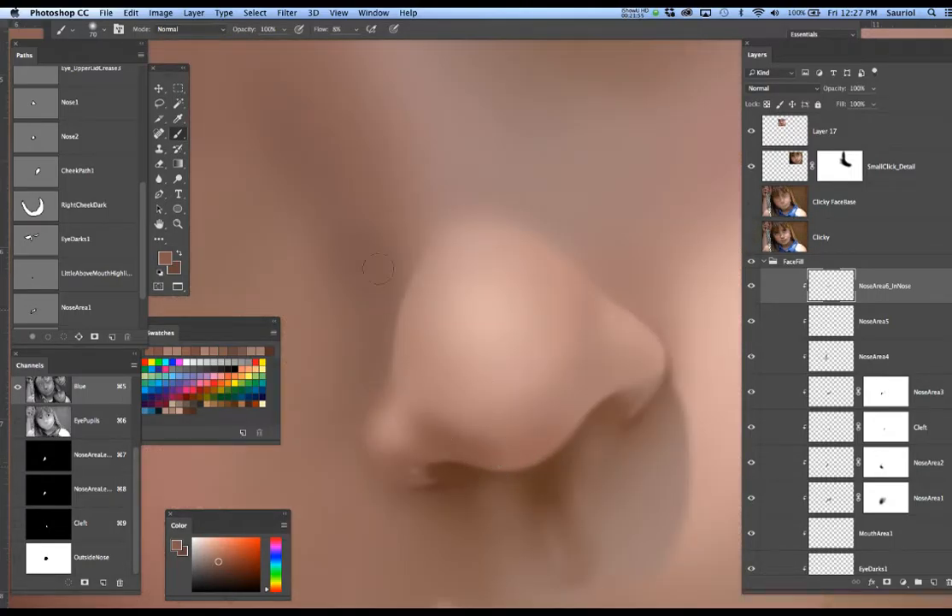
Save the nose selection as a new channel named NoseInside, and deselect it
left_click(255, 12)
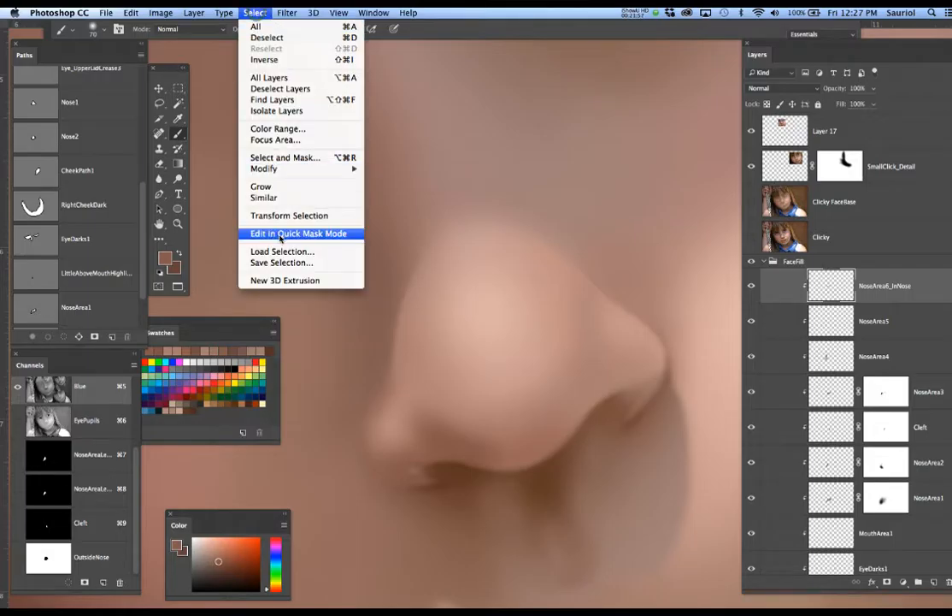
left_click(289, 263)
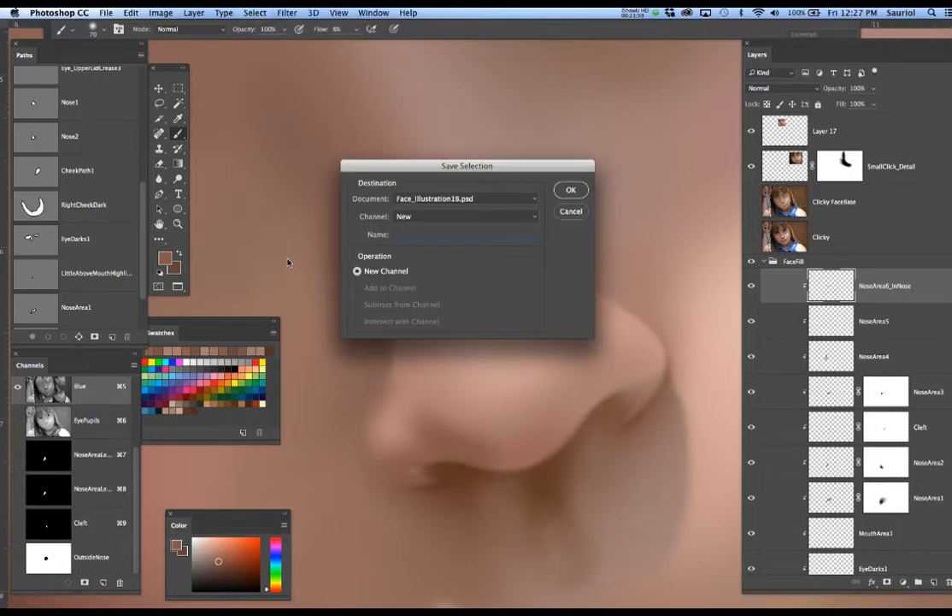
type("Ns")
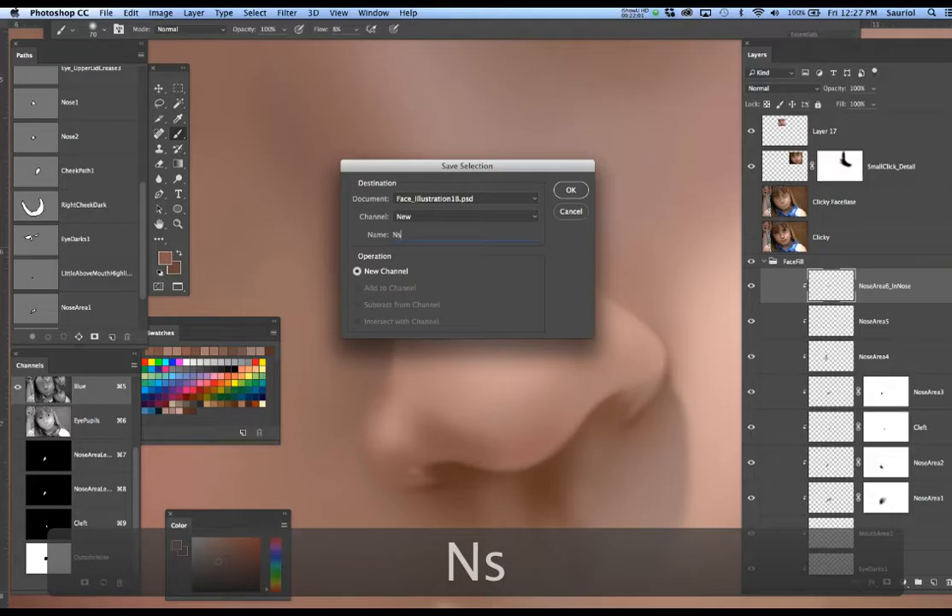
key("BackSpace")
type("oseI")
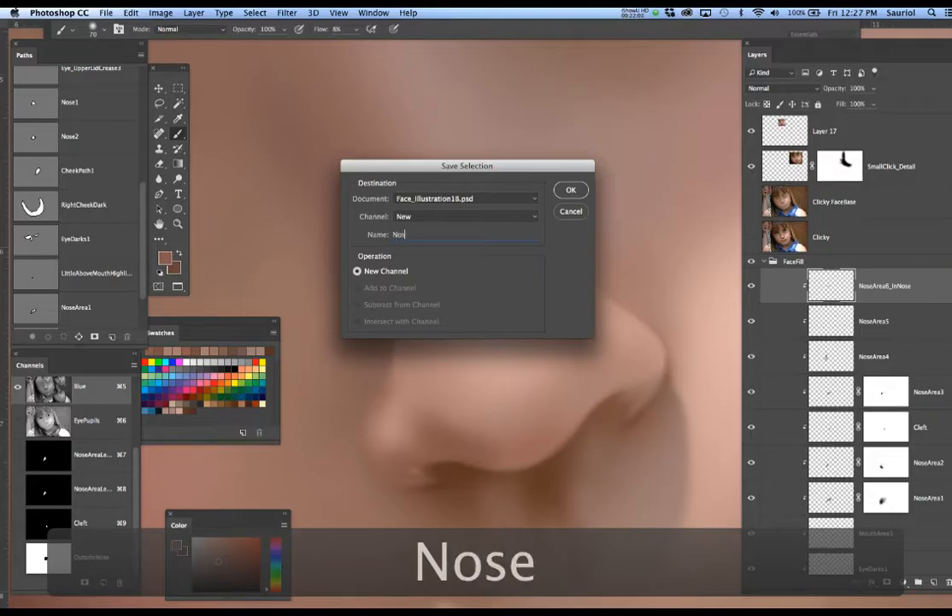
type("nsid")
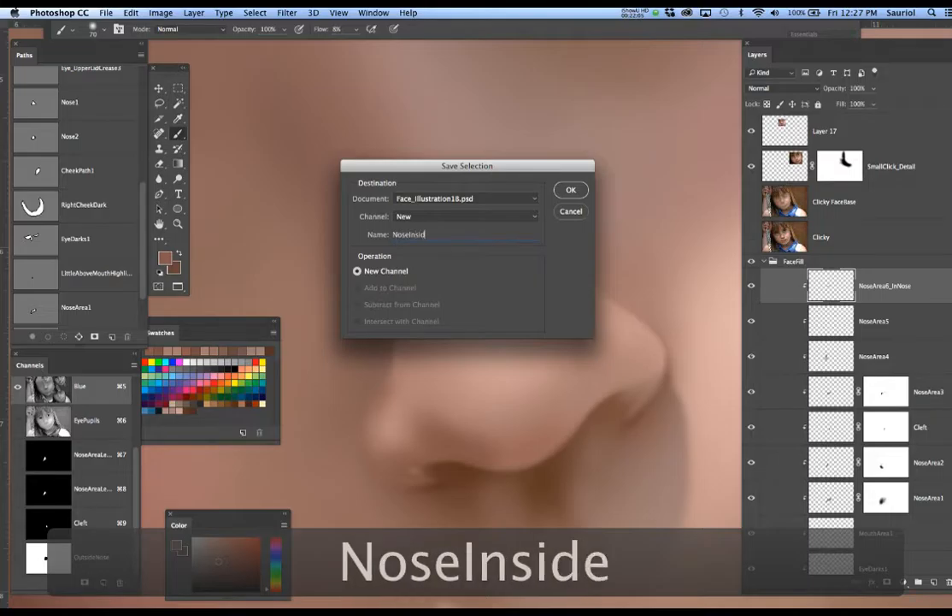
key("Return")
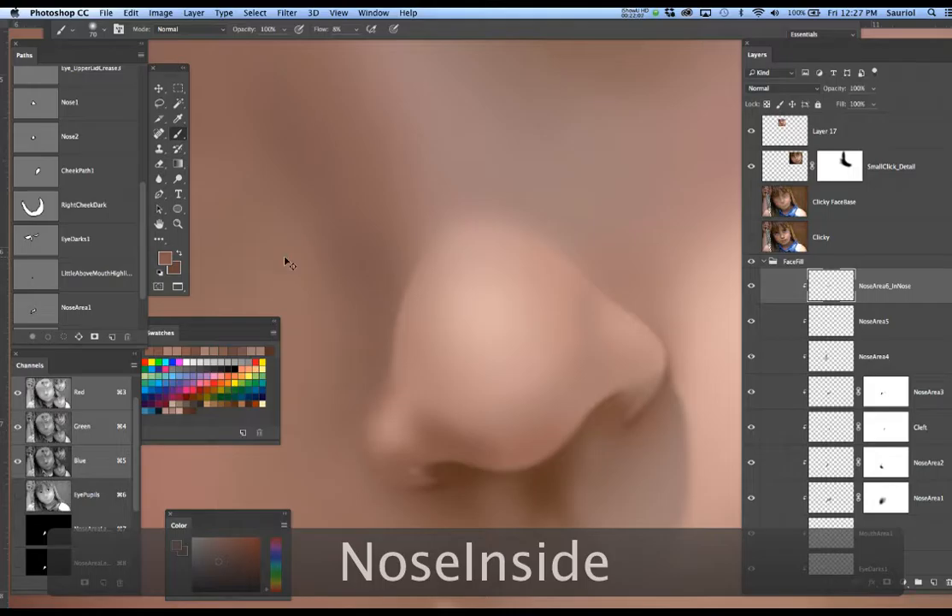
key("d")
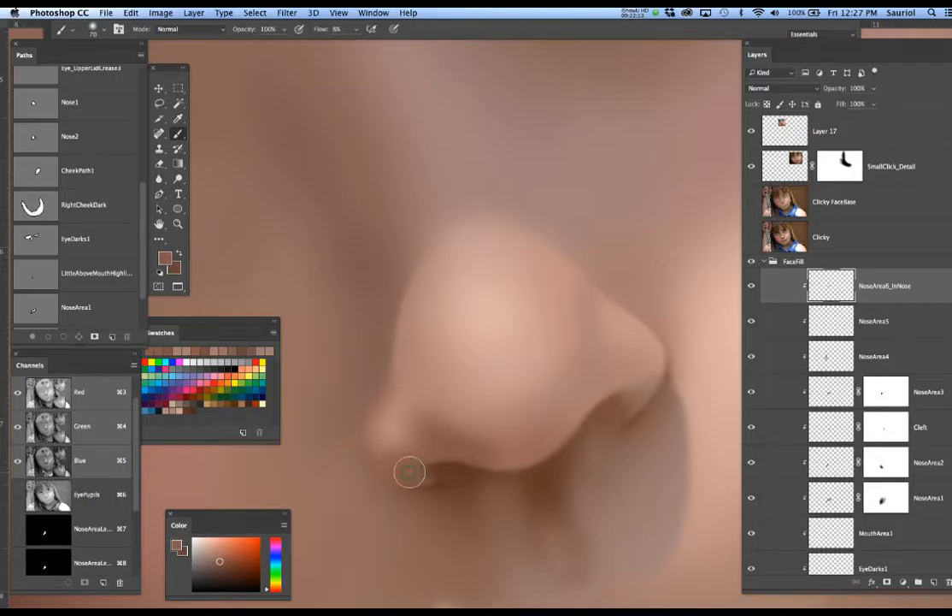
Reduce the brush to 35 px and paint over the light spot beneath the left nostril wing
key("bracketleft")
key("bracketleft")
key("bracketleft")
key("bracketleft")
key("bracketleft")
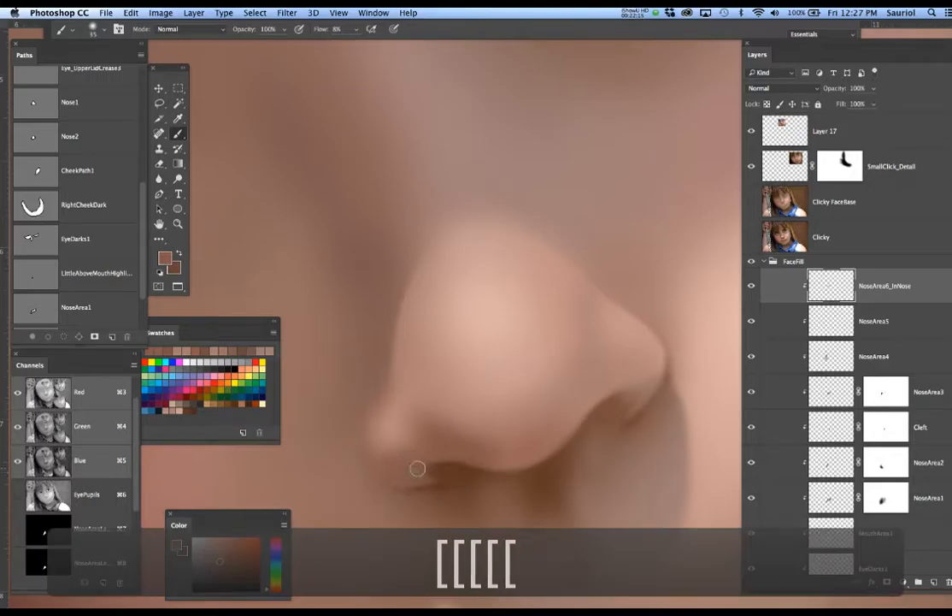
mouse_move(412, 468)
left_mouse_down()
mouse_move(443, 486)
mouse_move(432, 476)
left_mouse_up()
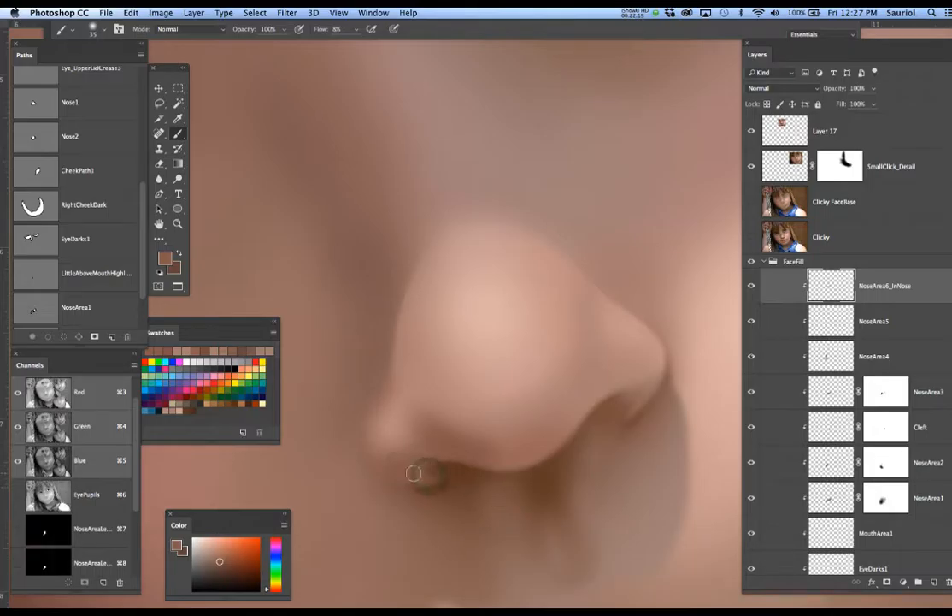
Blend the right nostril's rim using colors sampled from the painting and from the Clicky photo, with the photo hidden again
left_click(621, 394, "alt")
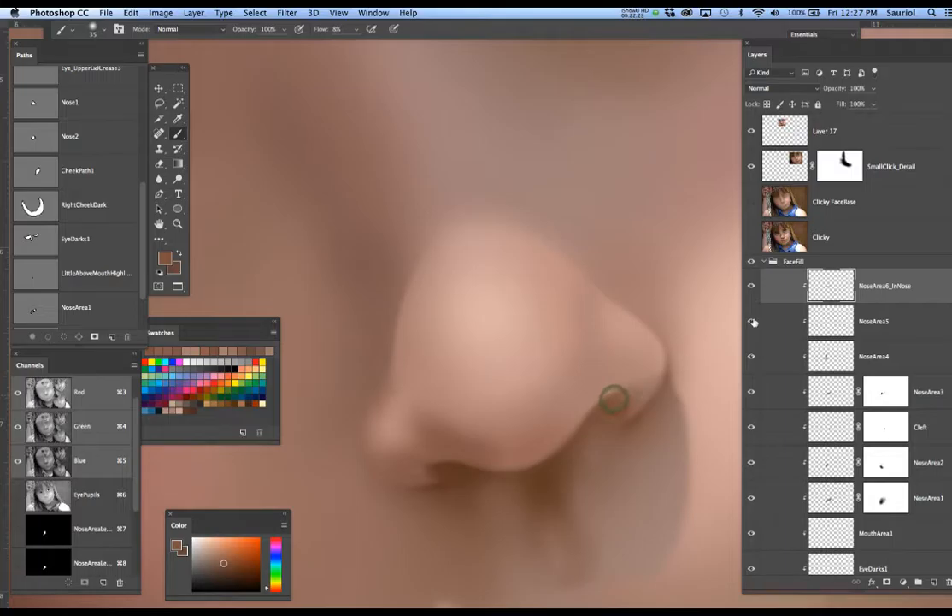
left_click(752, 238)
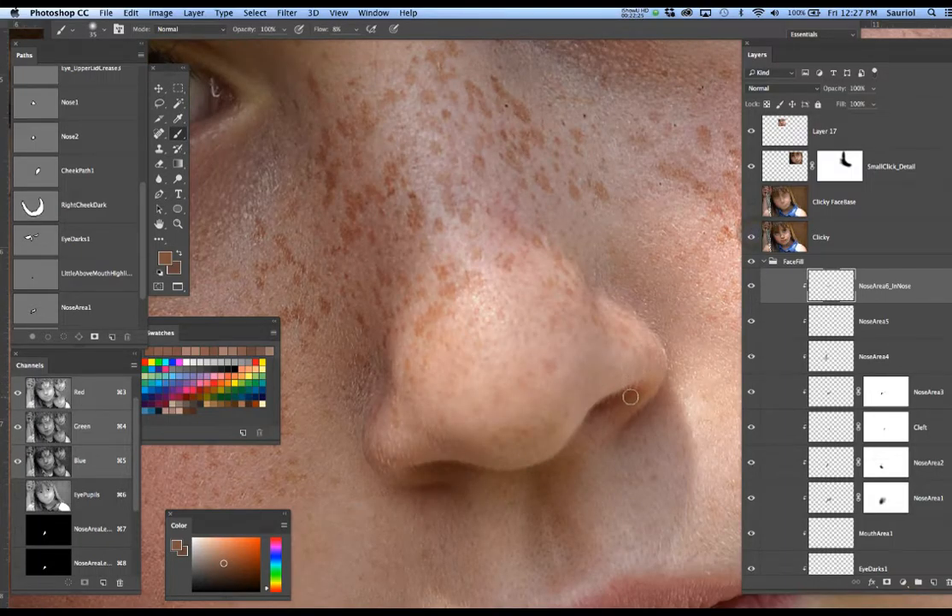
left_click(648, 387, "alt")
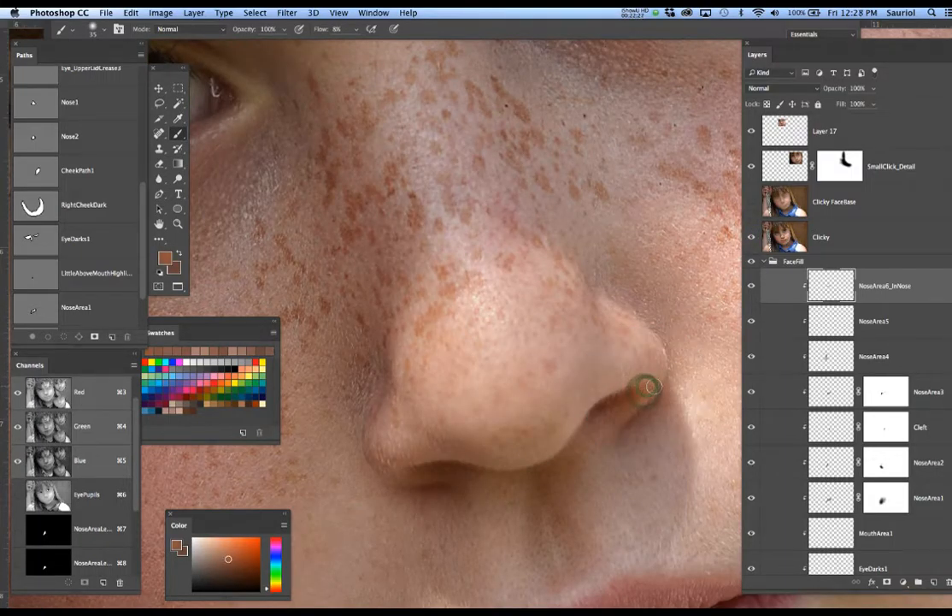
left_click(752, 237)
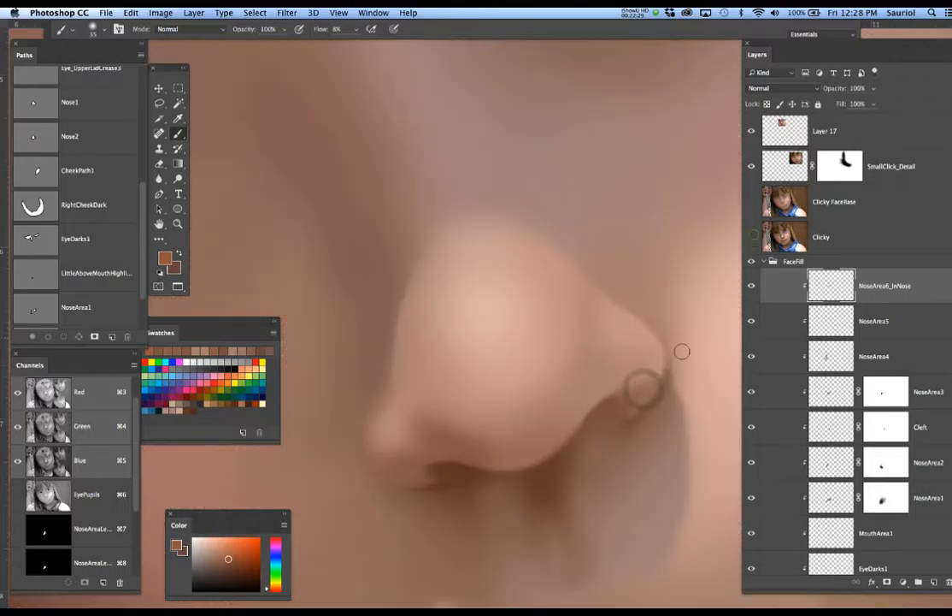
left_click(632, 398, "alt")
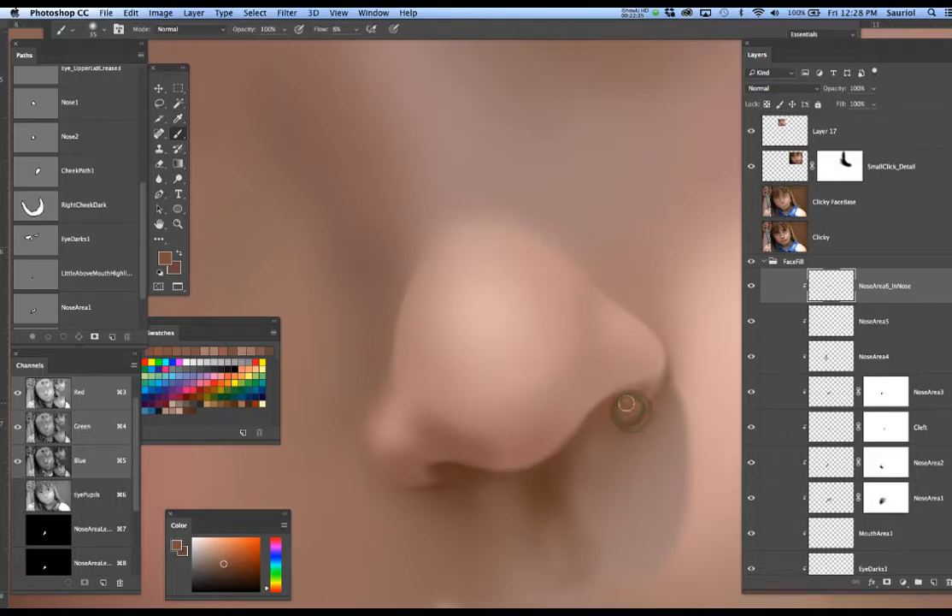
Show the Clicky photo as reference, shade the lower nose tip with a 100 px brush, and hide the photo again
left_click(753, 238)
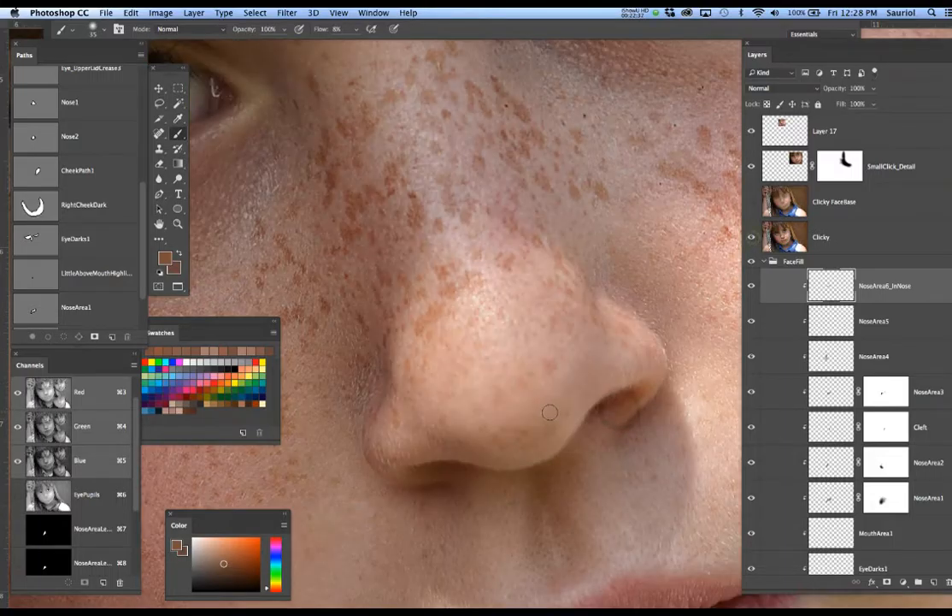
key("bracketright")
key("bracketright")
key("bracketright")
key("bracketright")
key("bracketright")
key("bracketright")
key("bracketright")
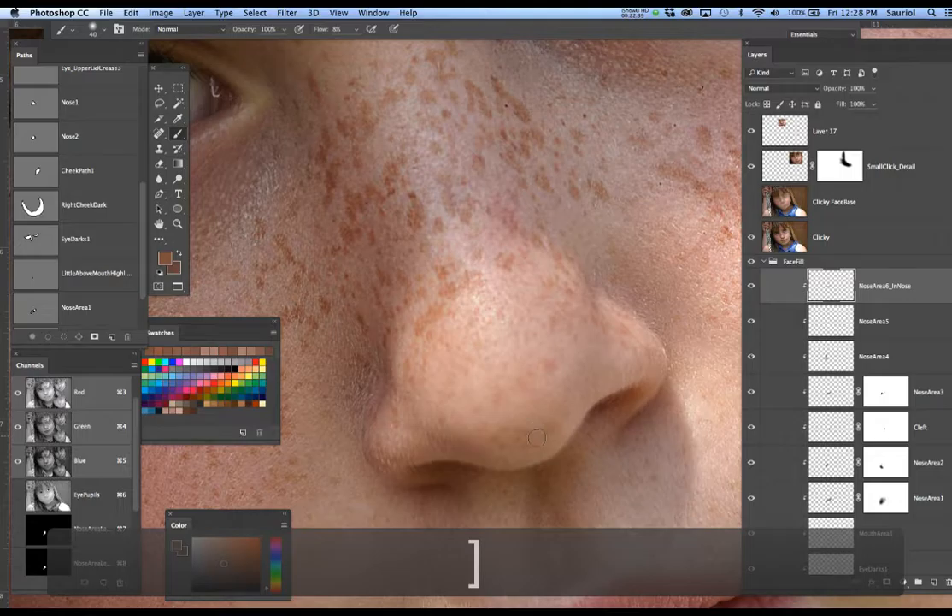
key("bracketright")
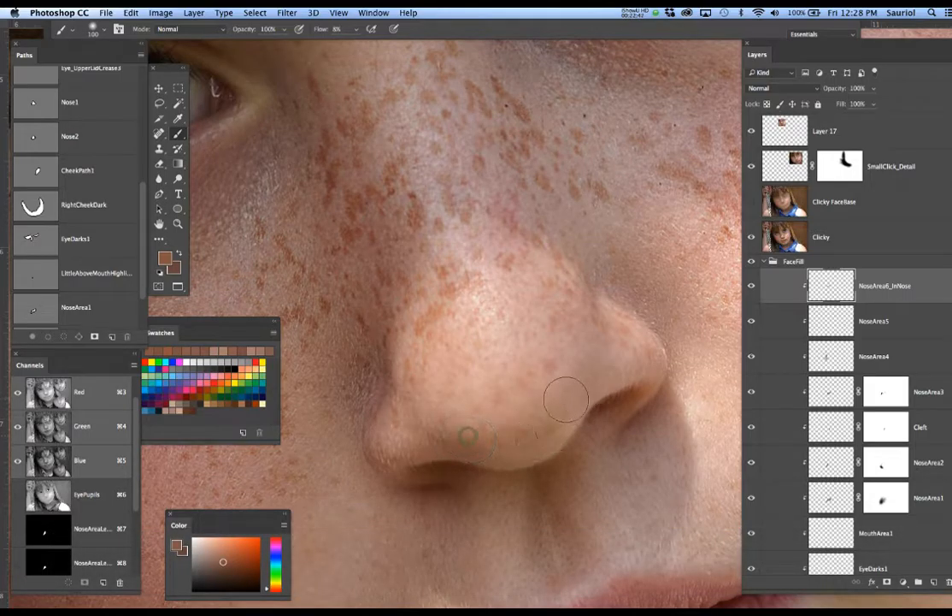
left_click(752, 237)
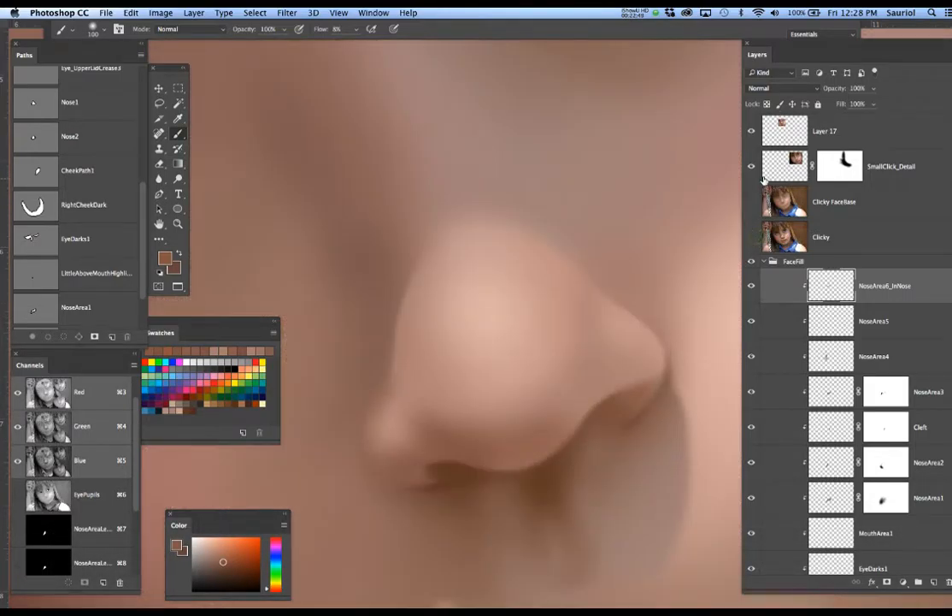
Clear any selection, then pick the Layer 17 photo reference and move it down closer to the painted nose
left_click(551, 297, "alt+super")
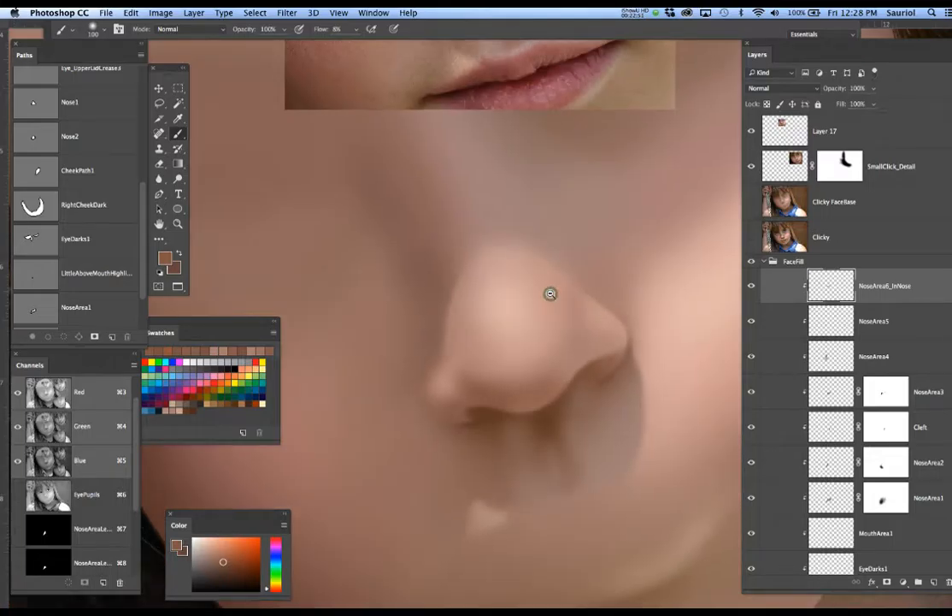
left_click_drag(552, 270, 544, 382)
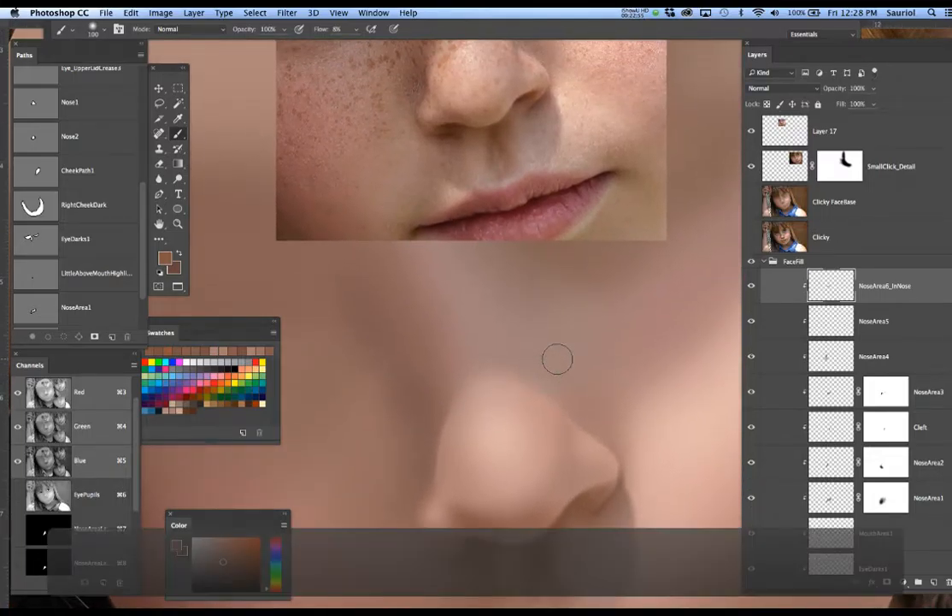
key("super+d")
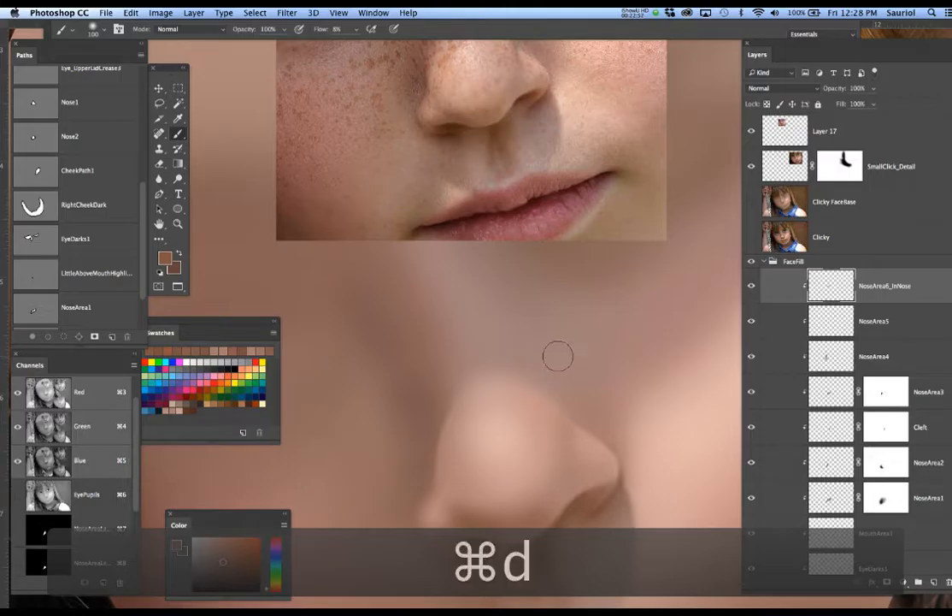
key("v")
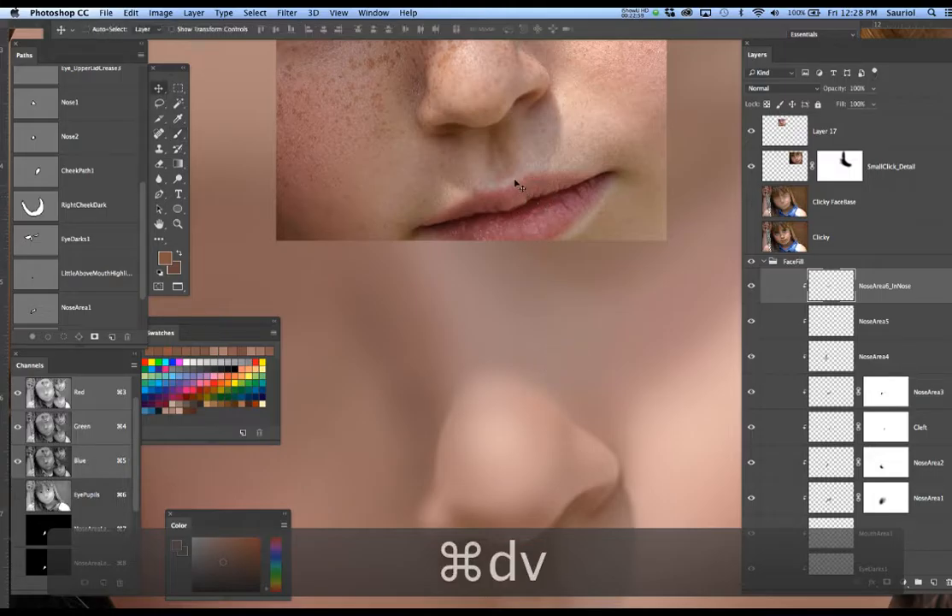
right_click(505, 169)
left_click(521, 164)
left_click_drag(512, 166, 525, 297)
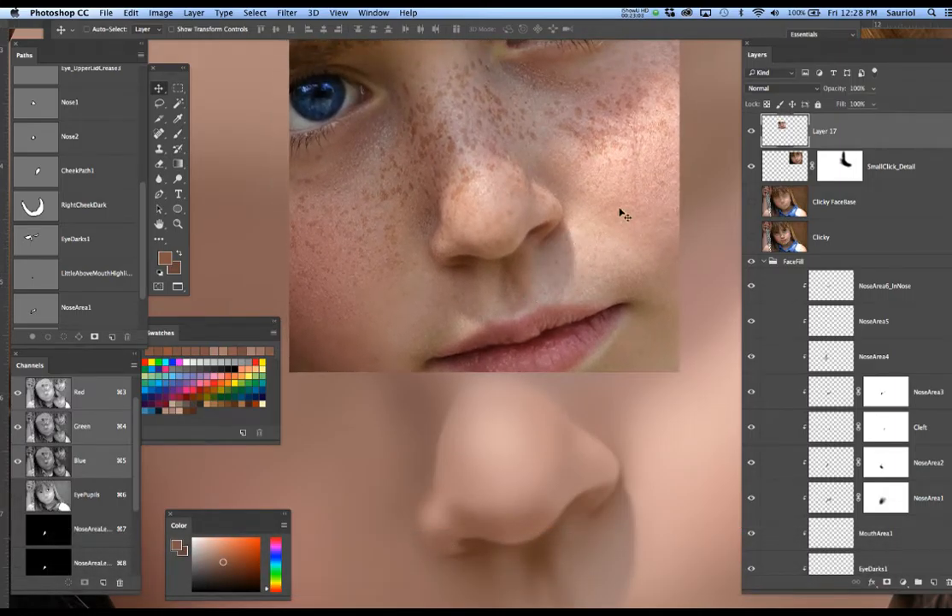
Duplicate Layer 17 as a backup, hide the copy, and make the original Layer 17 active
left_click_drag(892, 136, 934, 583)
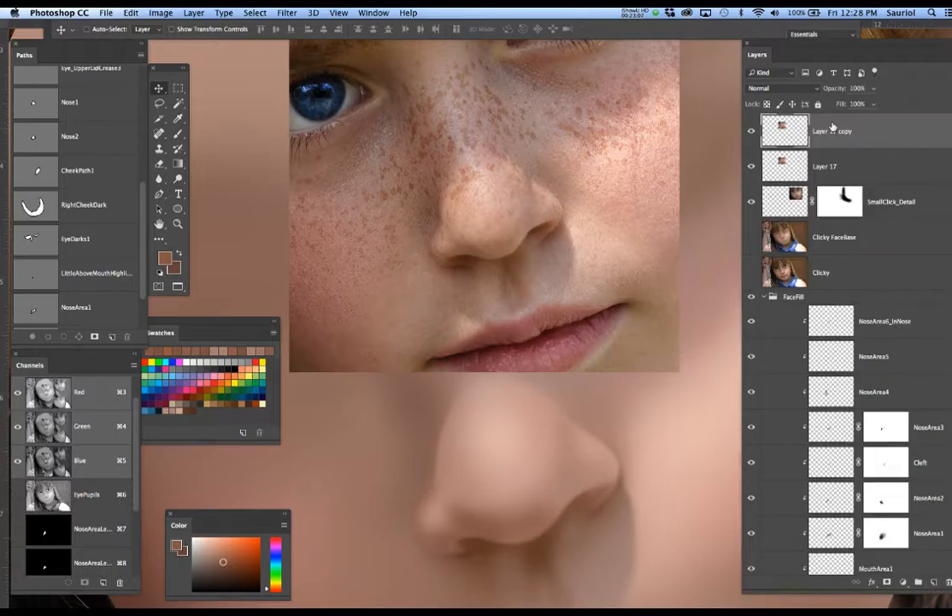
left_click(751, 131)
left_click(774, 166)
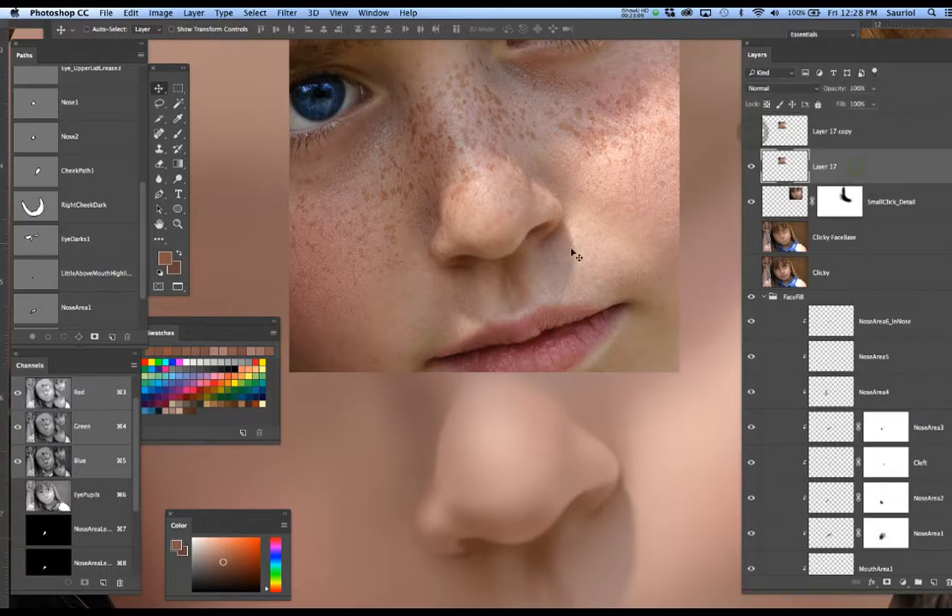
Delete the mouth strip along the lower edge of the Layer 17 photo using a rectangular selection, and deselect it
key("m")
left_click_drag(706, 400, 261, 291)
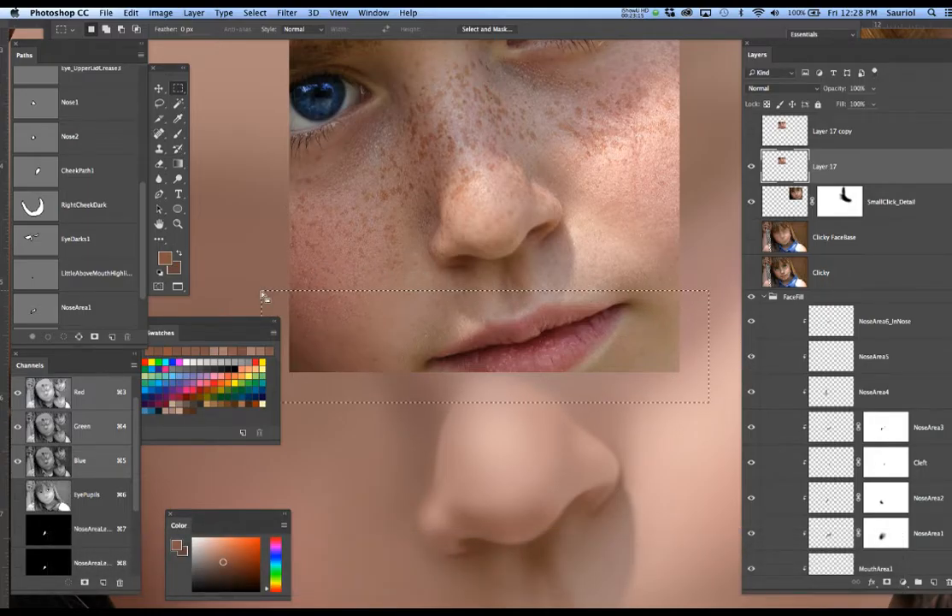
key("Delete")
key("super+d")
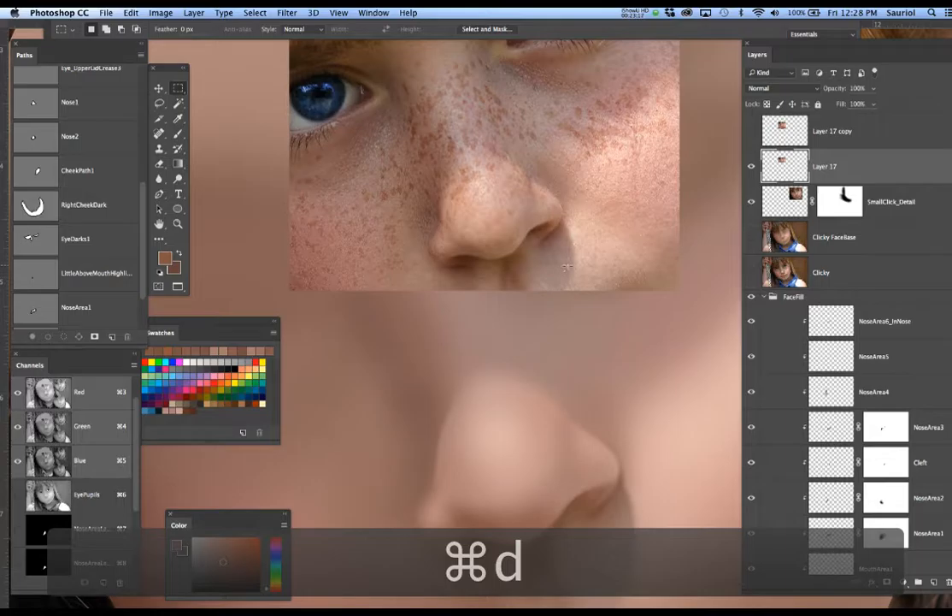
Move the trimmed Layer 17 photo down so it sits just above the painted nose
key("v")
left_click_drag(562, 272, 564, 312)
left_click_drag(522, 387, 494, 338)
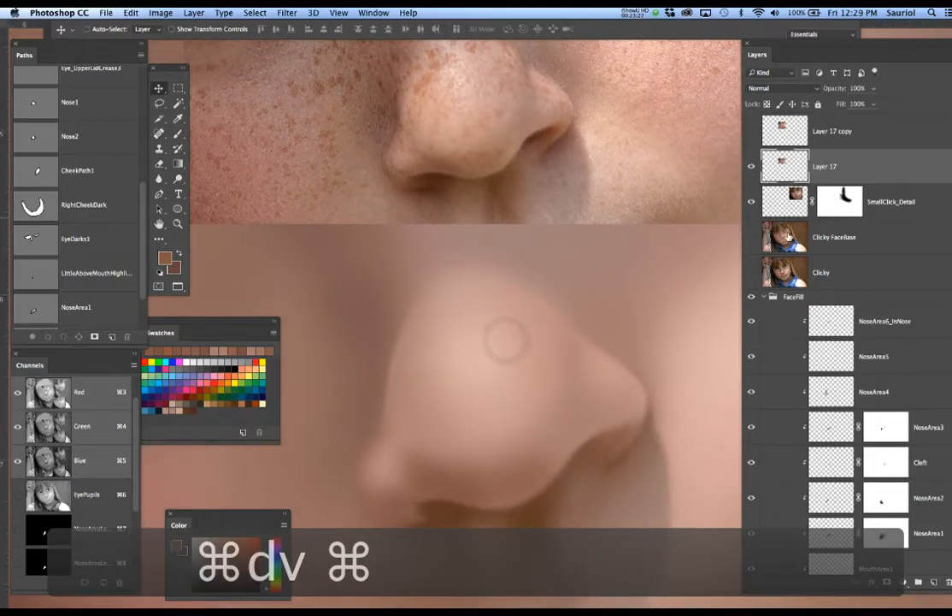
Compare the painting with NoseArea6_InNose off and on, make that layer active, and show the Clicky photo
left_click(752, 322)
left_click(751, 323)
left_click(899, 328)
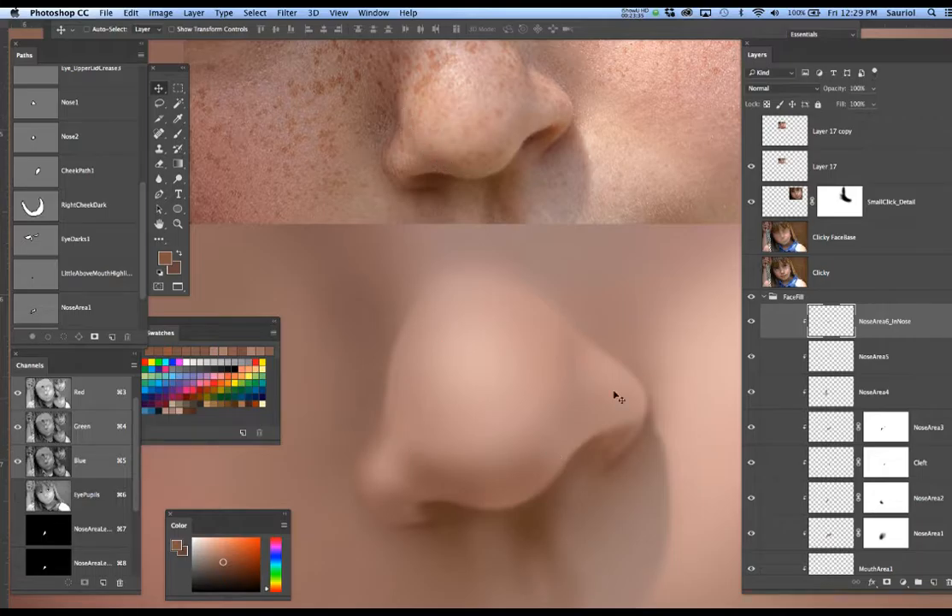
left_click(751, 272)
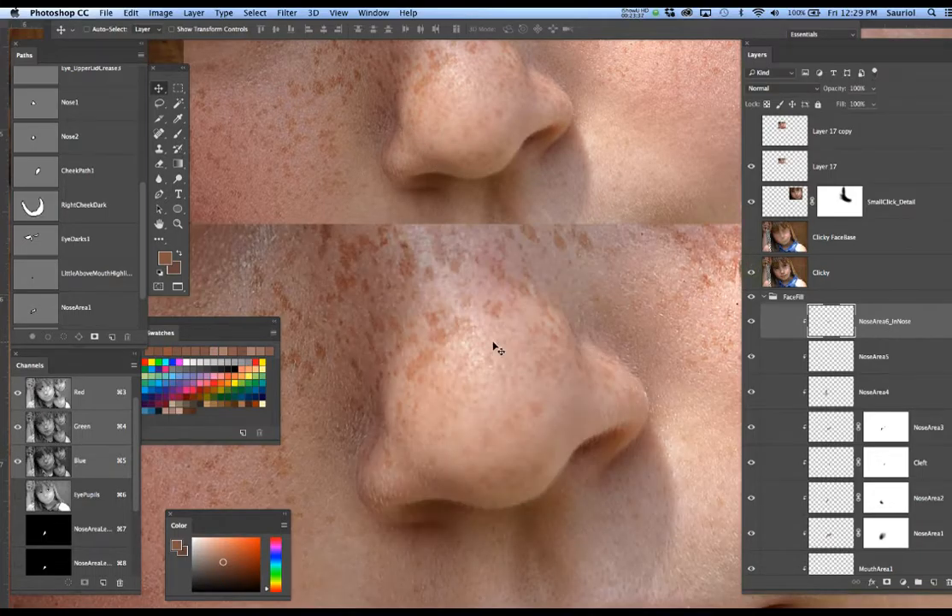
Sample skin tones from the Clicky photo around the left nostril wing and brush them over its crease on NoseArea6_InNose
key("b")
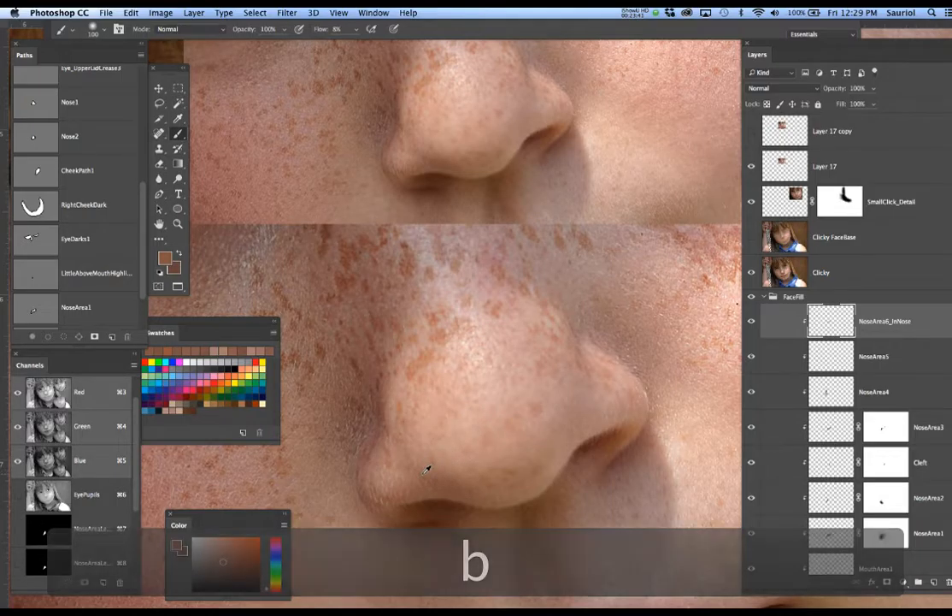
left_click_drag(392, 416, 428, 471)
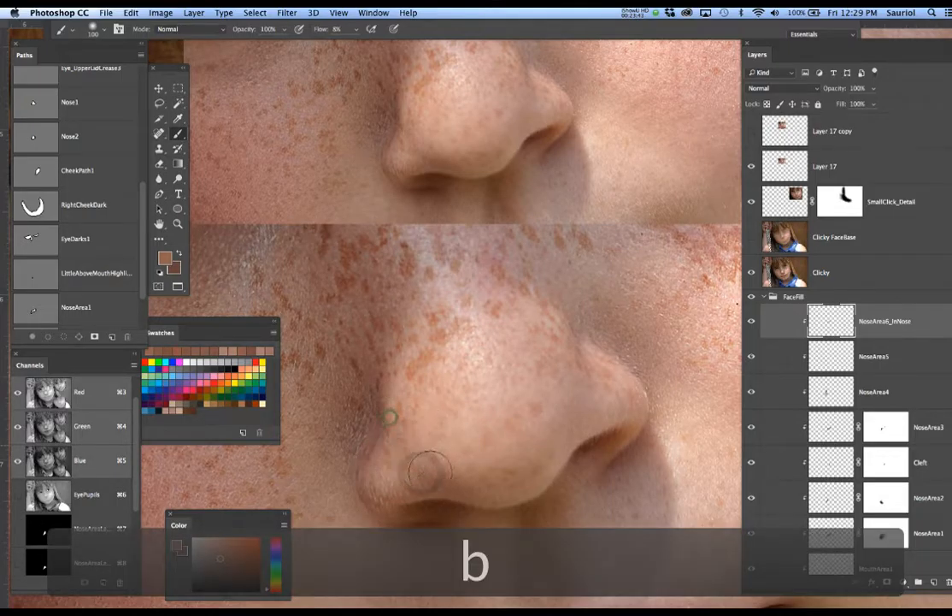
mouse_move(391, 418)
left_mouse_down()
mouse_move(411, 447)
mouse_move(435, 461)
left_mouse_up()
left_click(394, 423)
left_click_drag(397, 428, 430, 459)
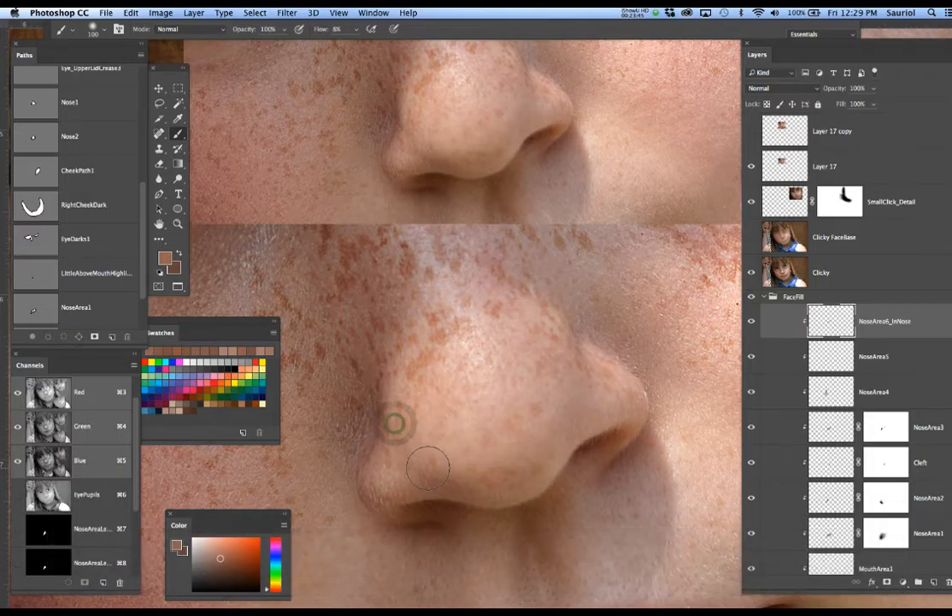
left_click_drag(396, 424, 427, 471)
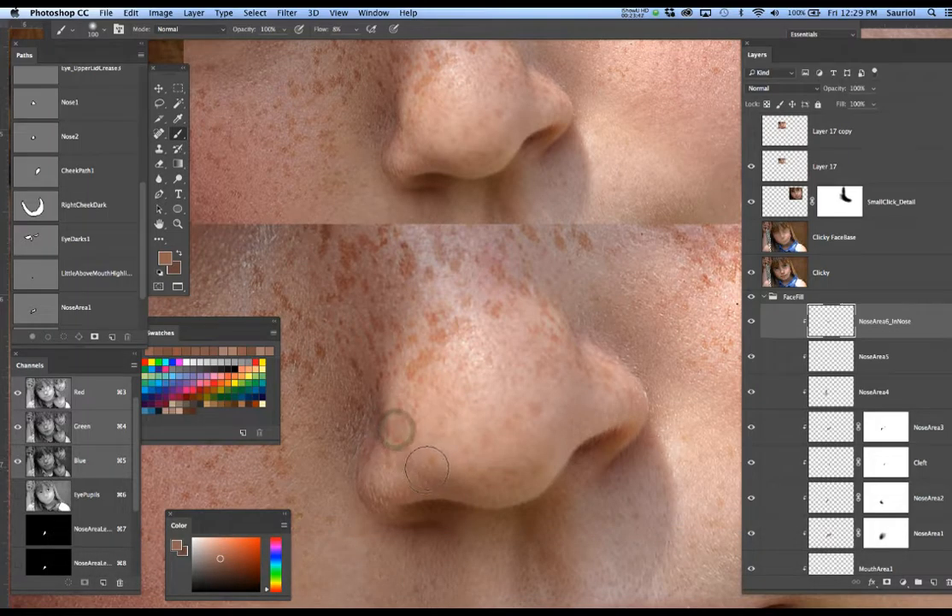
mouse_move(403, 432)
left_mouse_down()
mouse_move(424, 471)
mouse_move(403, 460)
left_mouse_up()
left_click(379, 448, "alt")
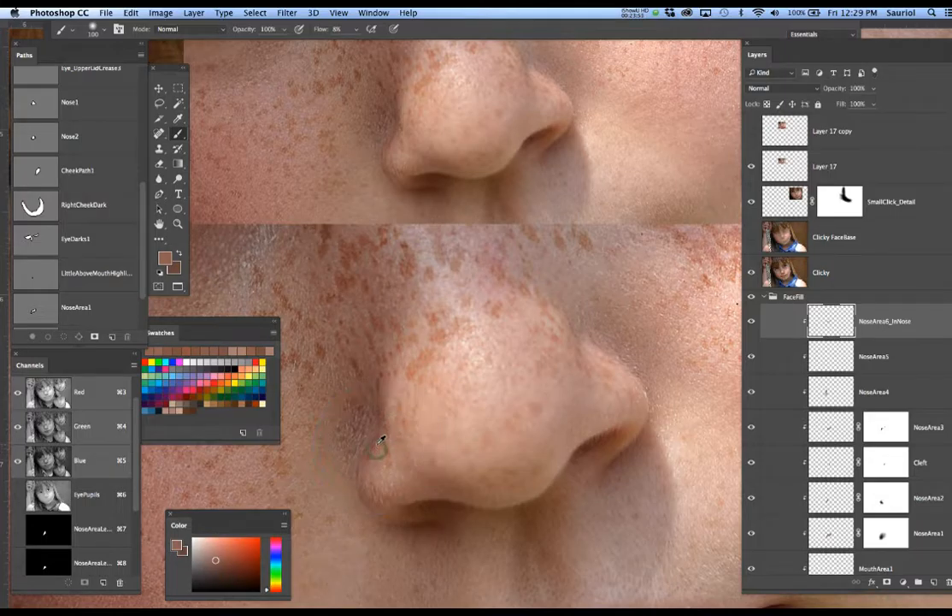
Sample the darker skin tone in the crease above the nose's left nostril and reduce the brush to 40 px
left_click(380, 435, "alt")
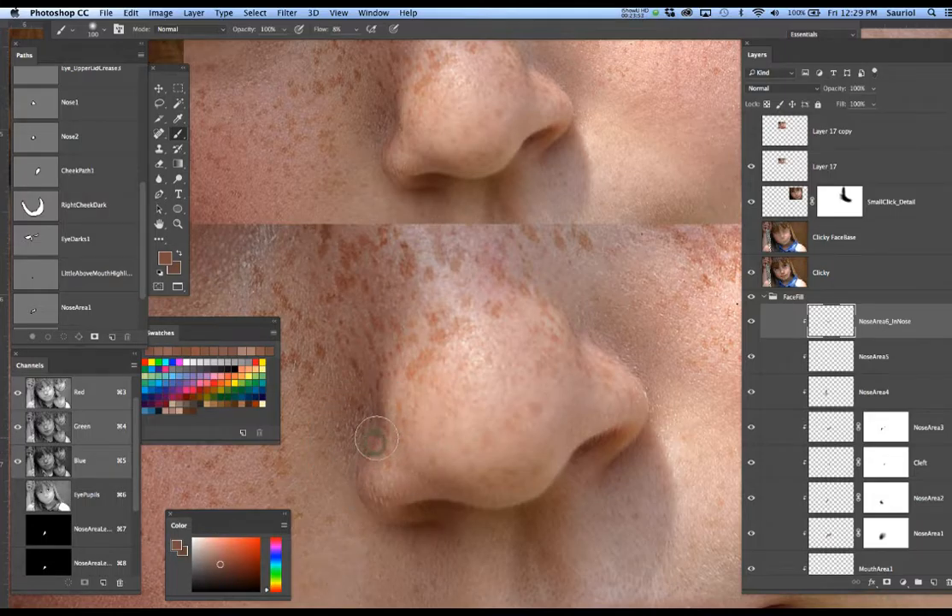
key("bracketleft")
key("bracketleft")
key("bracketleft")
key("bracketleft")
key("bracketleft")
key("bracketleft")
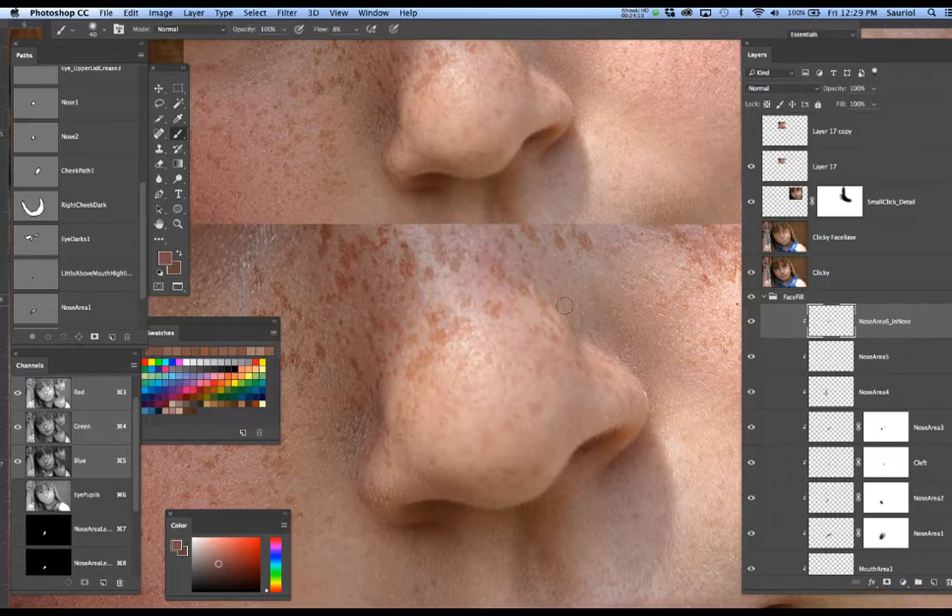
Sample the light skin tone above the nose's right nostril and paint along that crease with the brush enlarged to 60 px
left_click(595, 325, "alt")
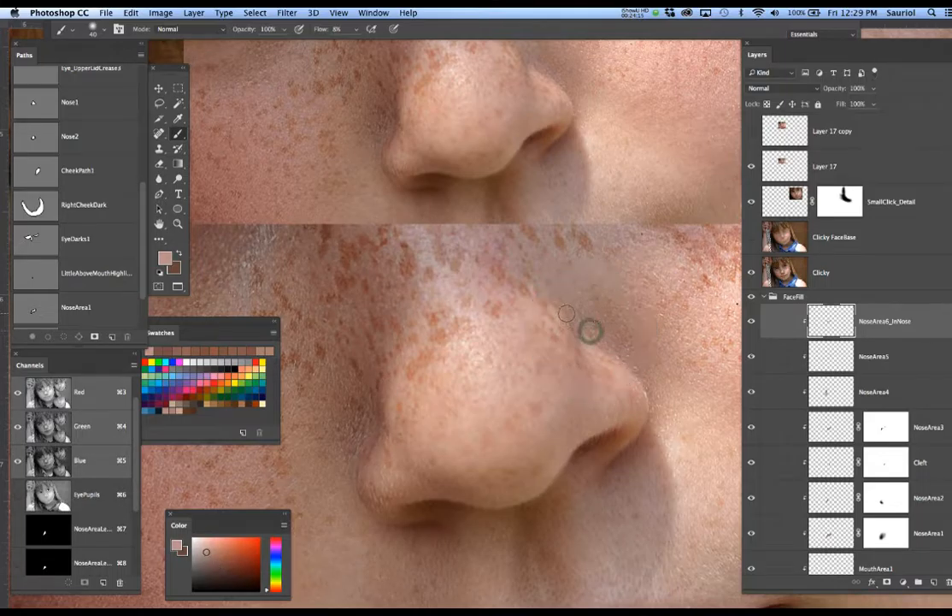
mouse_move(581, 332)
left_mouse_down()
mouse_move(565, 308)
mouse_move(582, 335)
mouse_move(571, 316)
left_mouse_up()
key("bracketright")
key("bracketright")
key("bracketright")
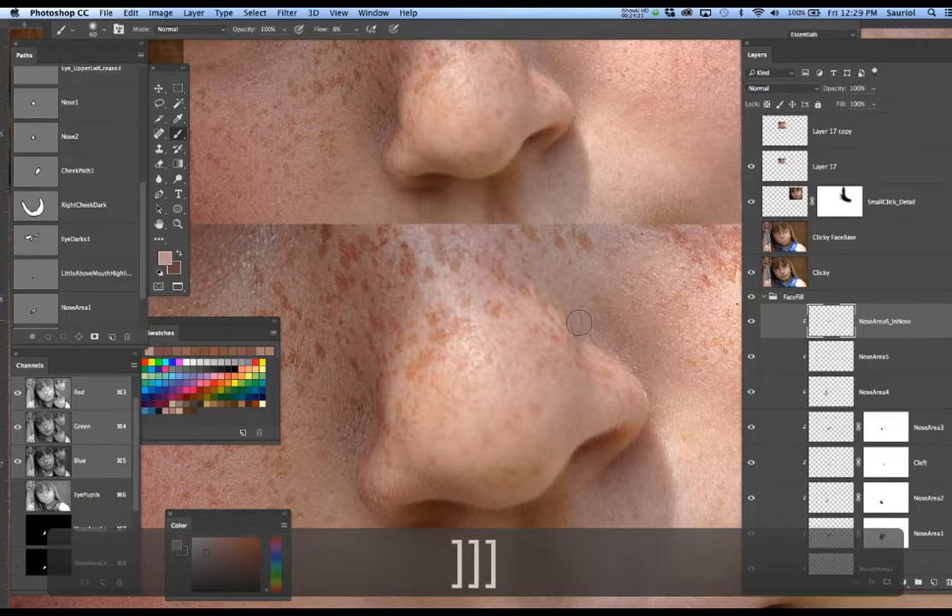
mouse_move(615, 345)
left_mouse_down()
mouse_move(585, 320)
mouse_move(645, 359)
left_mouse_up()
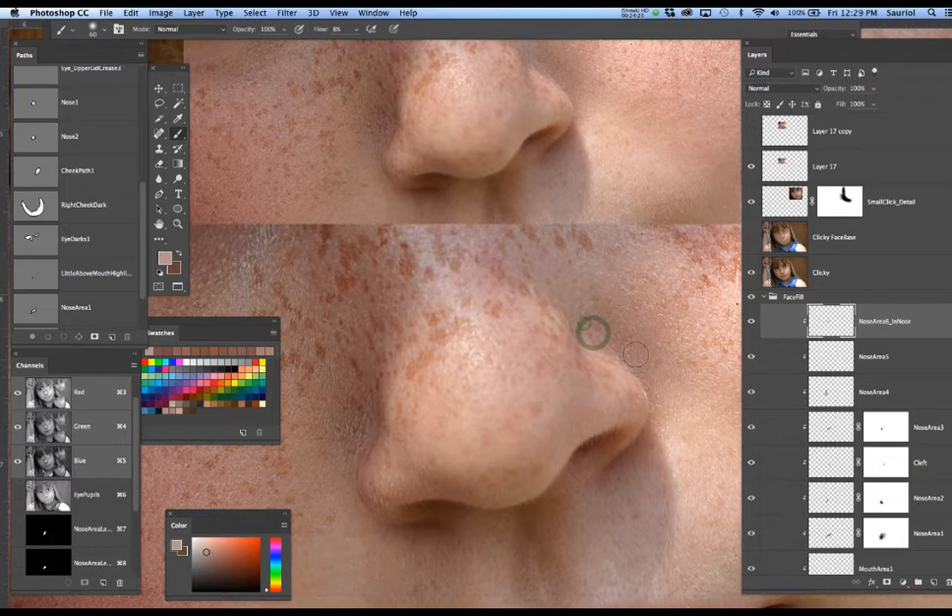
Enlarge the brush to 90 px, sample the tone beside the right nostril, and blend broad strokes from the nostril up to the bridge
key("bracketright")
key("bracketright")
key("bracketright")
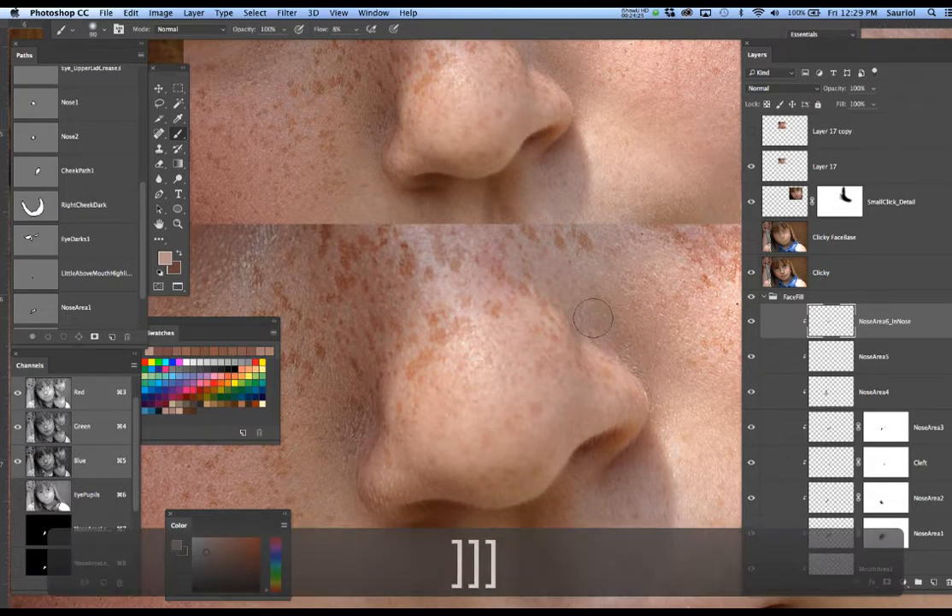
left_click(633, 347, "alt")
left_click_drag(608, 314, 642, 366)
left_click_drag(610, 331, 577, 318)
Resample the skin tone where the bridge meets the right nostril and touch up that edge with a 60 px brush
left_click(588, 328, "alt")
key("bracketleft")
key("bracketleft")
key("bracketleft")
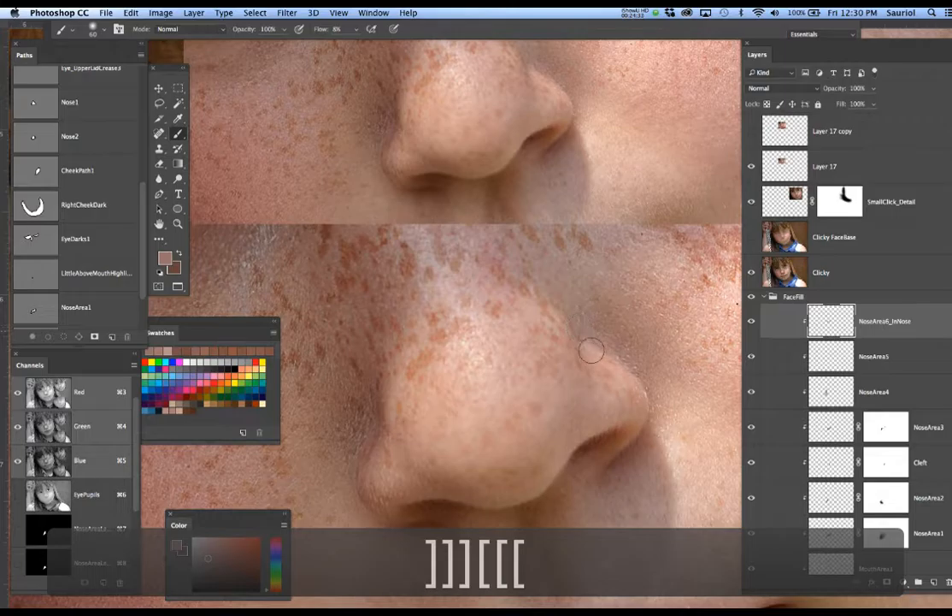
mouse_move(578, 321)
left_mouse_down()
mouse_move(538, 292)
mouse_move(584, 336)
left_mouse_up()
Compare the painted nose with the photo by toggling the Clicky layer's visibility, leaving the layer hidden
left_click(584, 335, "alt+super")
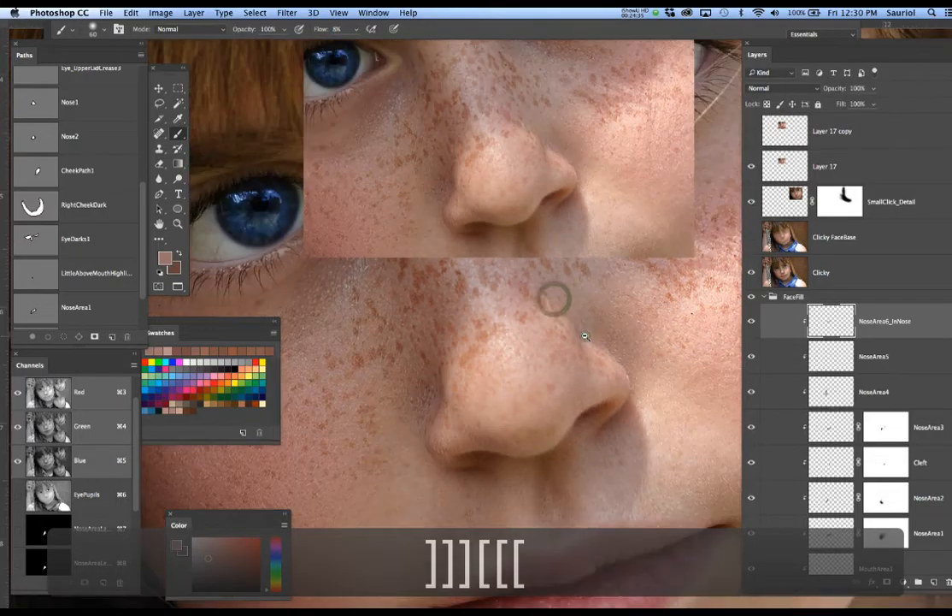
left_click(584, 334, "alt+super")
left_click_drag(573, 344, 538, 352)
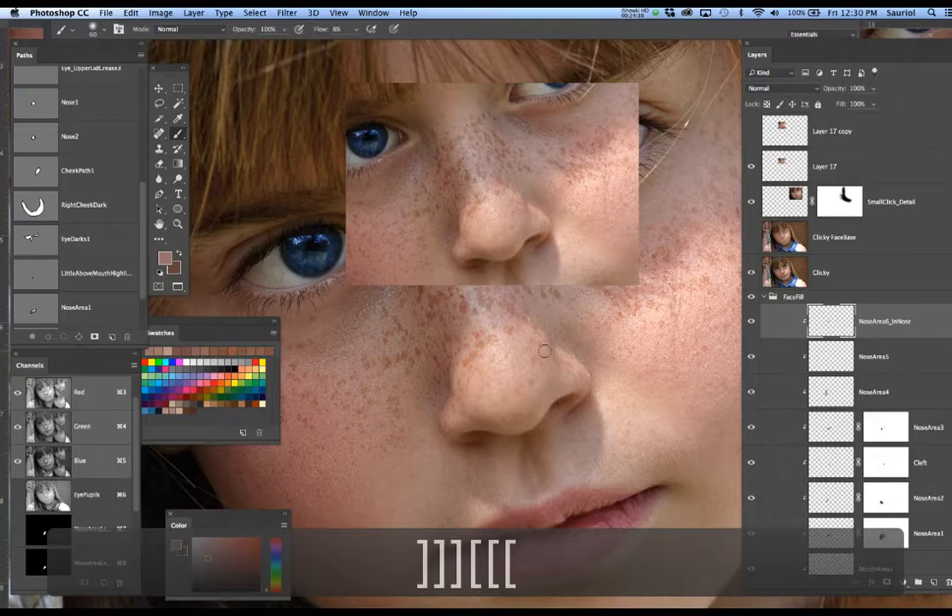
left_click(752, 274)
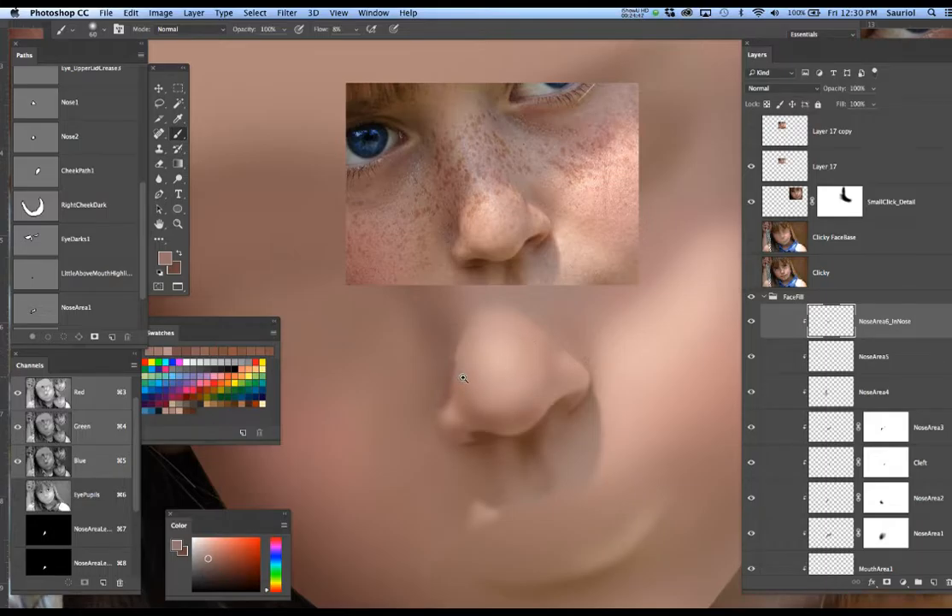
left_click(463, 377)
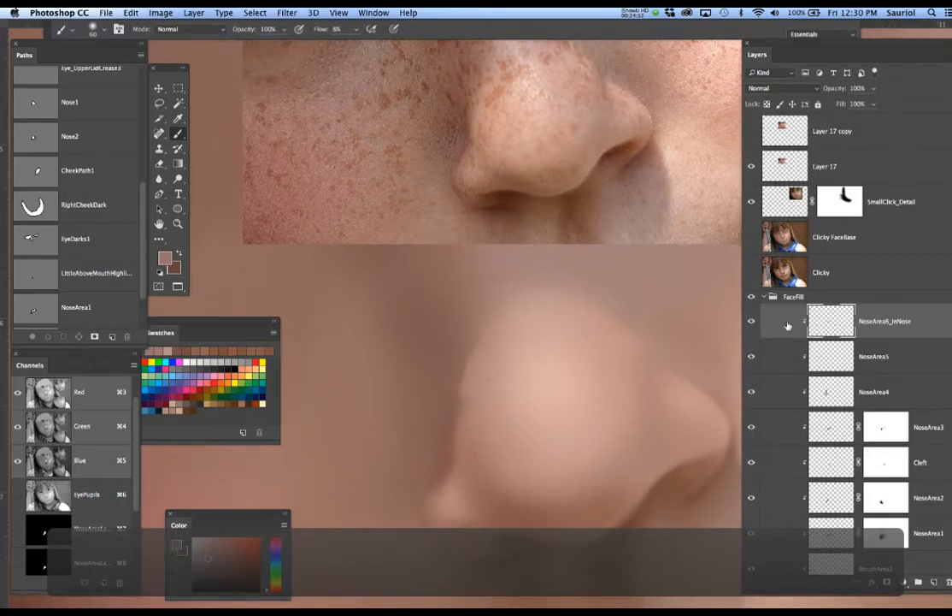
left_click(752, 273)
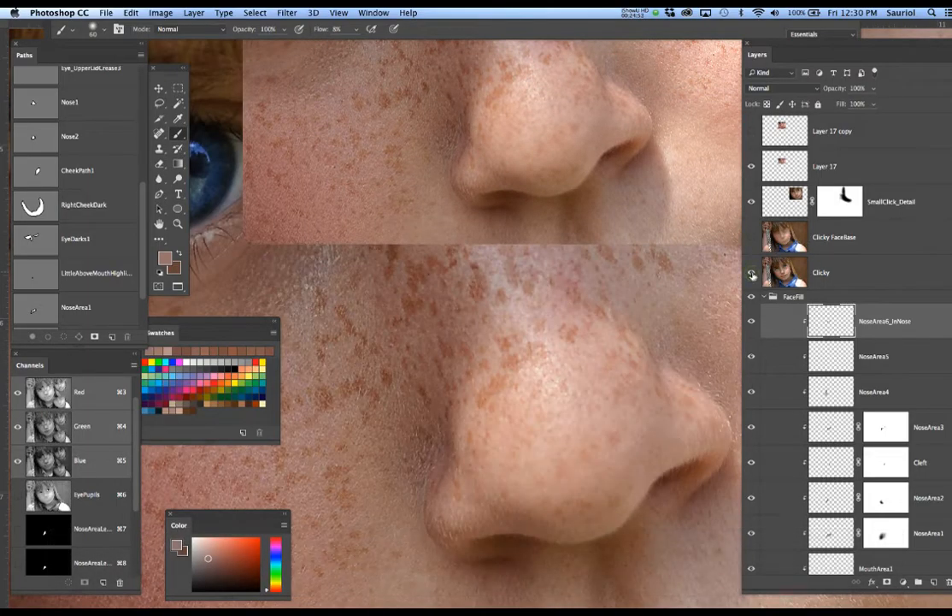
left_click(751, 272)
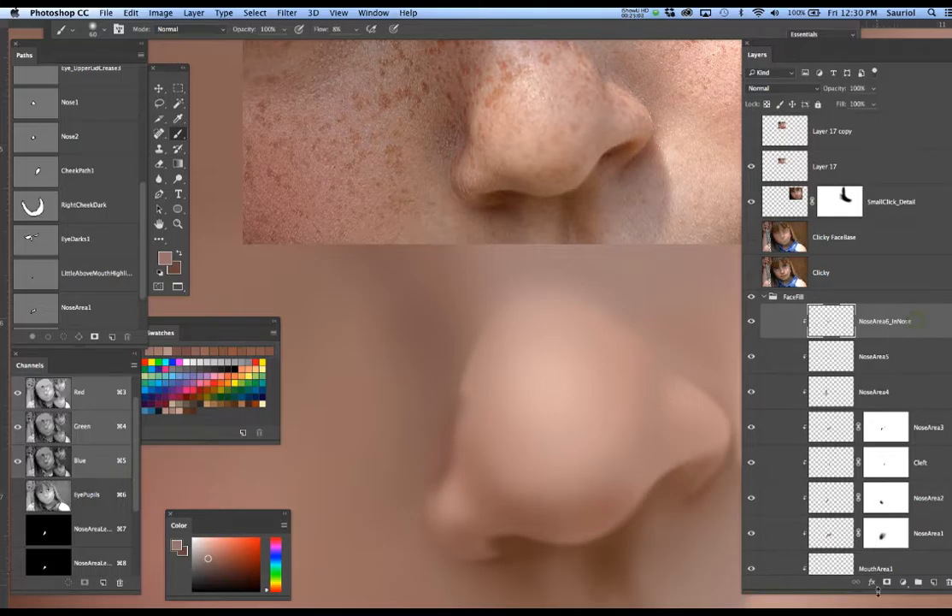
Add a new layer above NoseArea6_InNose, clip it to the layers below, and name it FixNose
left_click(933, 583)
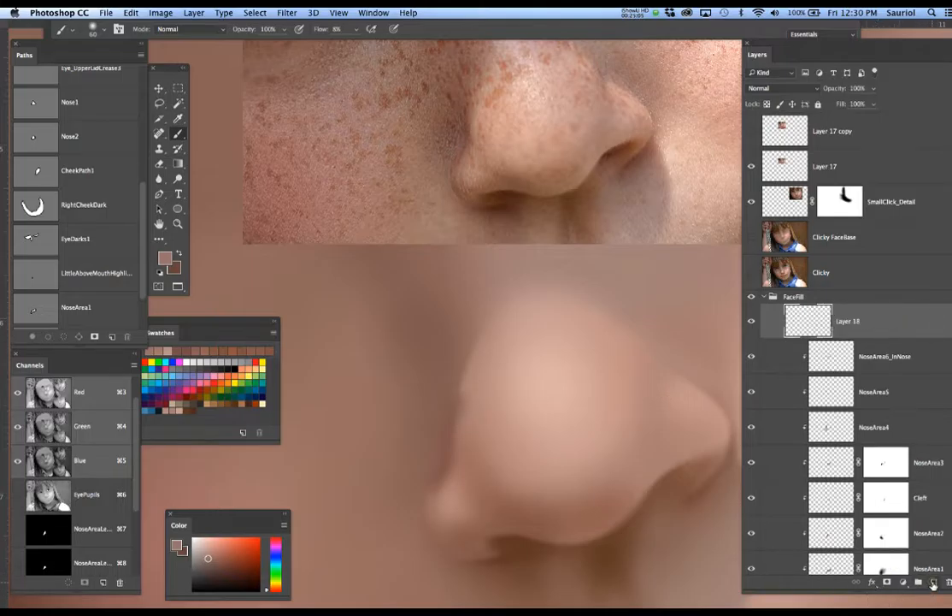
left_click(903, 333, "alt")
double_click(877, 323)
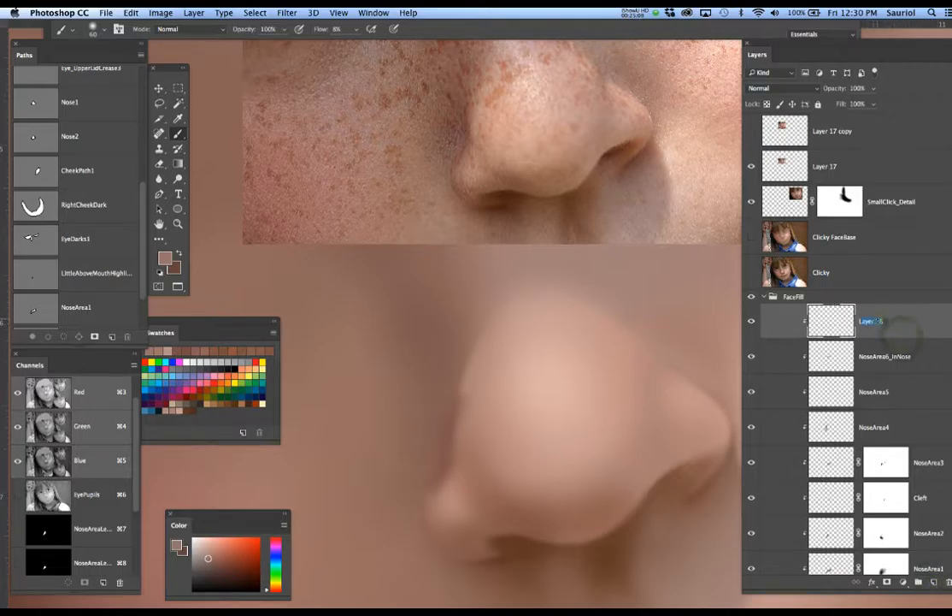
type("Fi")
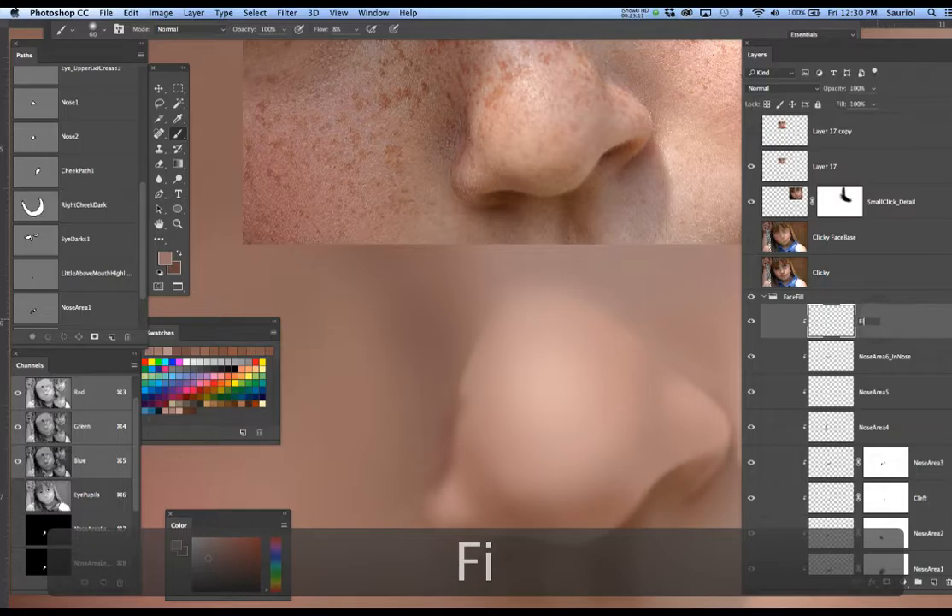
type("xNose")
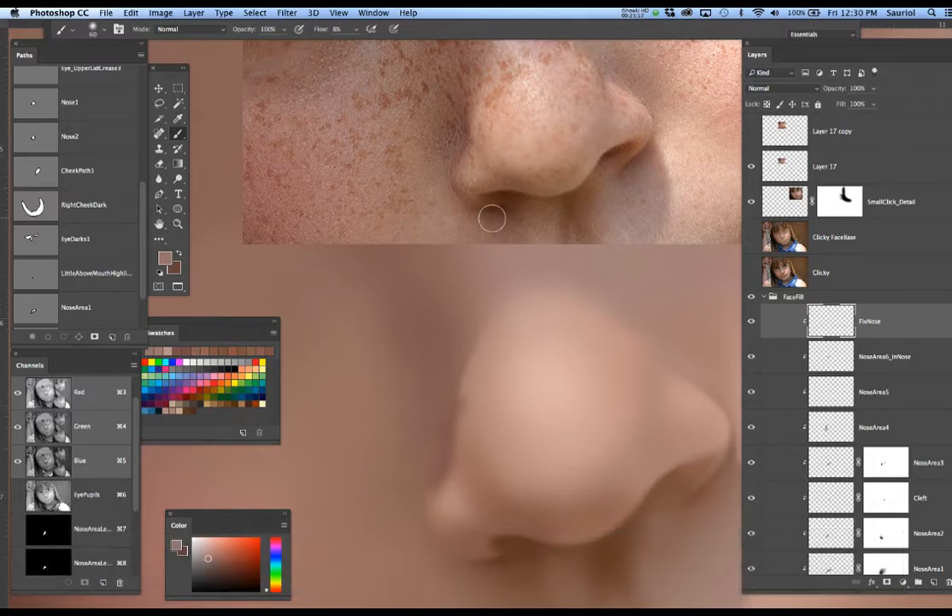
Sample the skin tone at the nose's left edge in the reference photo, show the Clicky layer, and enlarge the brush to 125 px
key("space")
left_click_drag(538, 239, 542, 273)
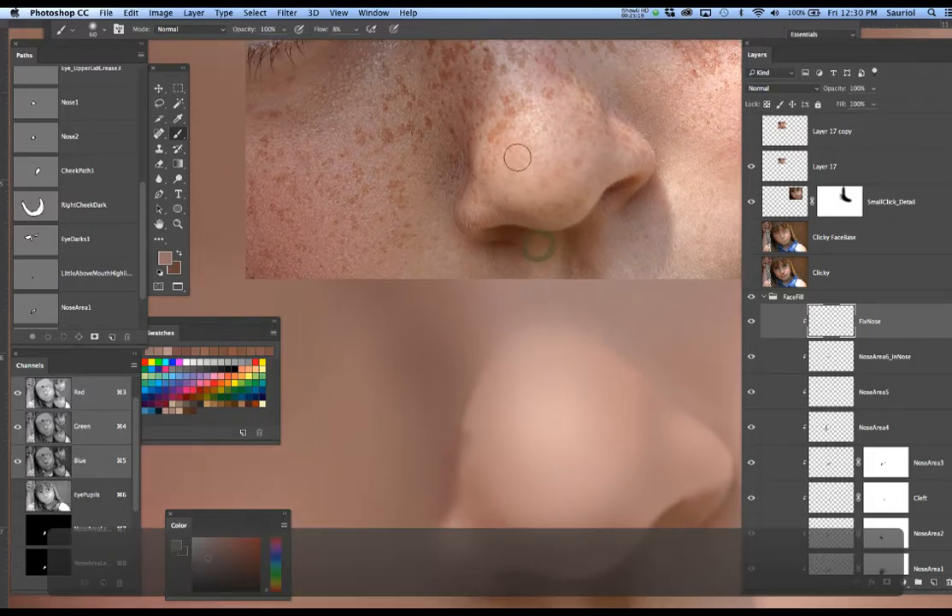
left_click(480, 129, "alt")
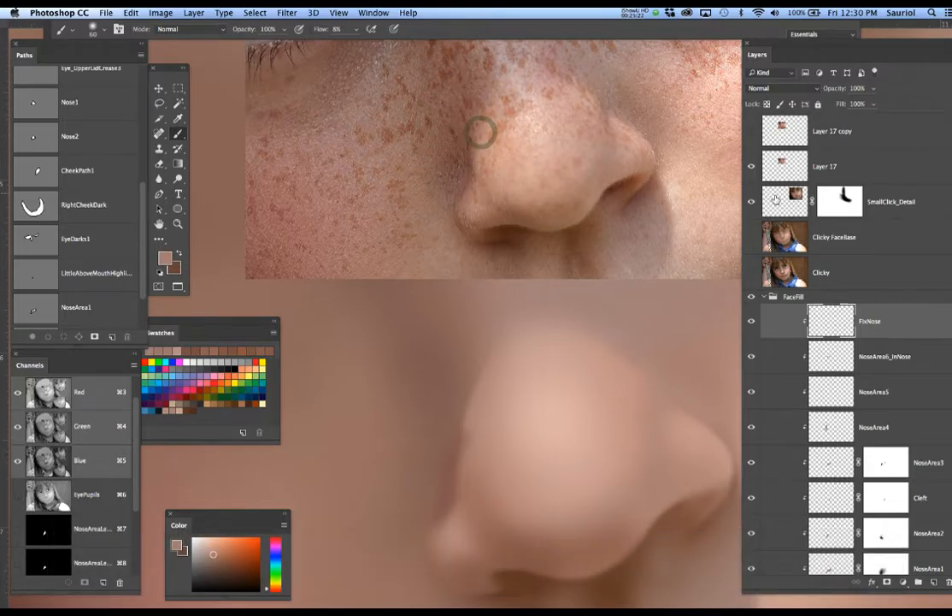
left_click(752, 272)
key("bracketright")
key("bracketright")
key("bracketright")
key("bracketright")
key("bracketright")
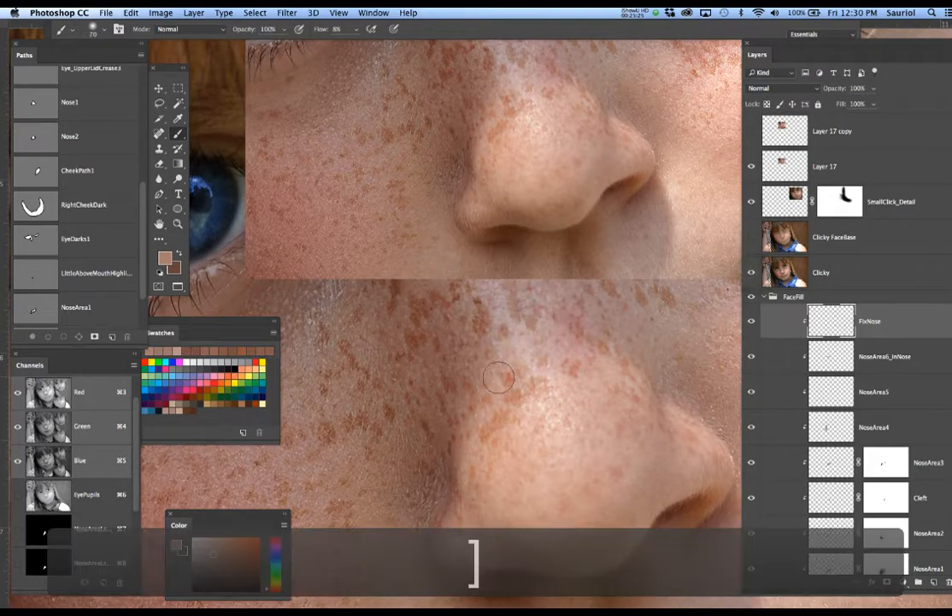
Dab the sampled tone repeatedly along the upper left edge of the nose on the FixNose layer
left_click(476, 402)
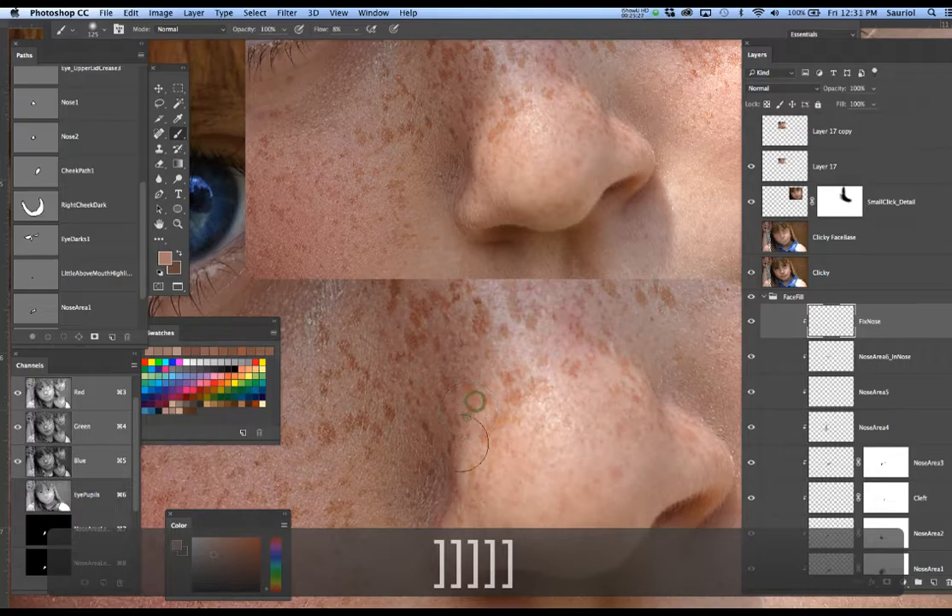
left_click(466, 430)
left_click(475, 409)
left_click(477, 429)
left_click(483, 398)
left_click(475, 425)
left_click(479, 395)
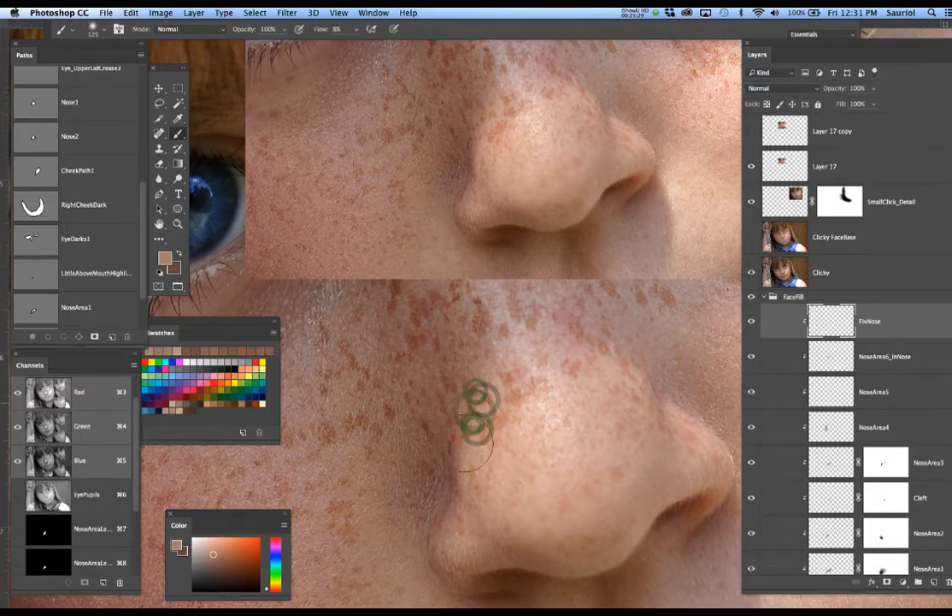
left_click(469, 424)
left_click(472, 401)
Hide the Clicky layer and extend the soft dabs up and down the nose's left edge
left_click(751, 273)
left_click(464, 387)
left_click(489, 377)
left_click(466, 450)
left_click(474, 444)
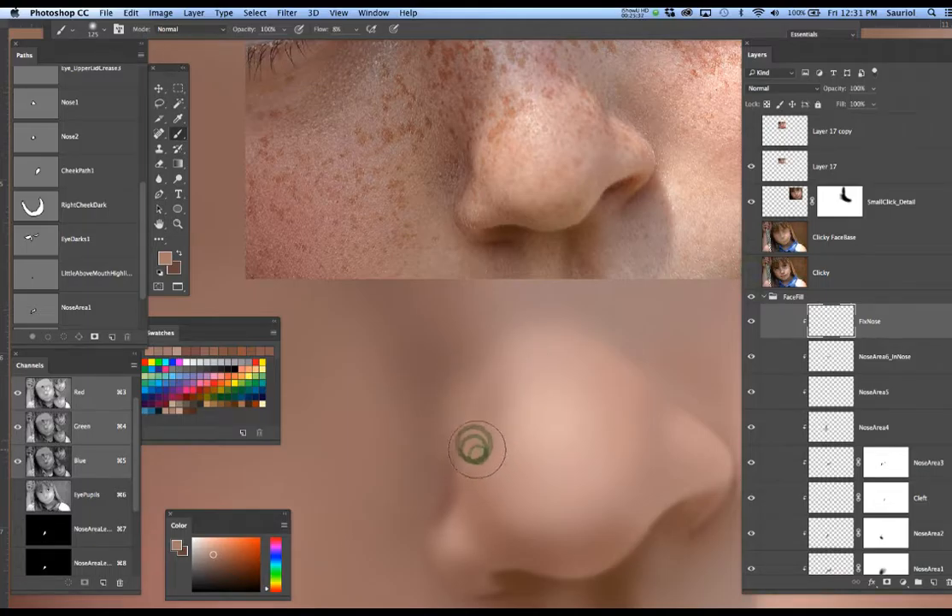
Sample the dark reddish-brown shadow at the nose's left side in the reference photo and set the brush to 70 px
key("bracketleft")
key("bracketleft")
key("bracketleft")
key("bracketleft")
key("bracketleft")
key("bracketleft")
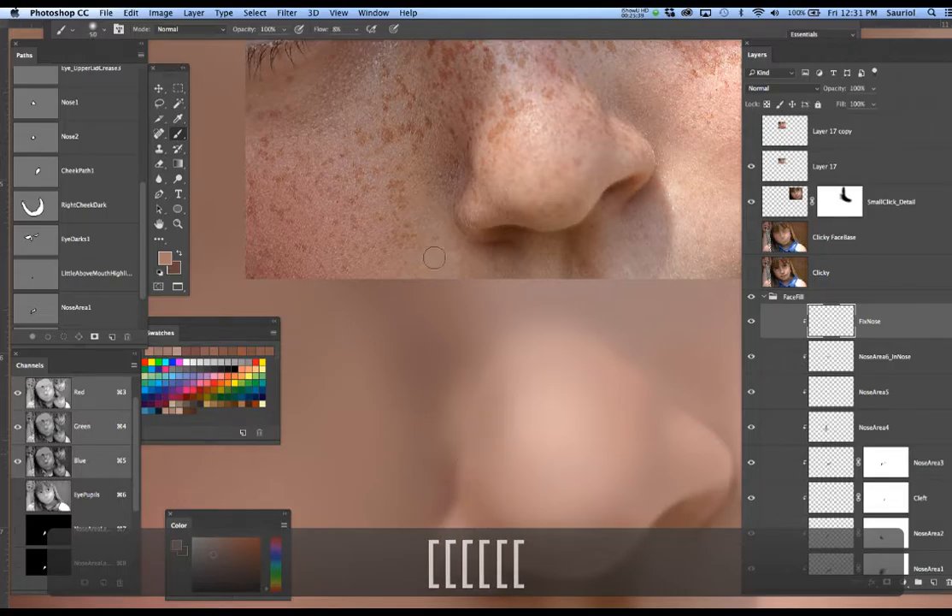
left_click(471, 126, "alt")
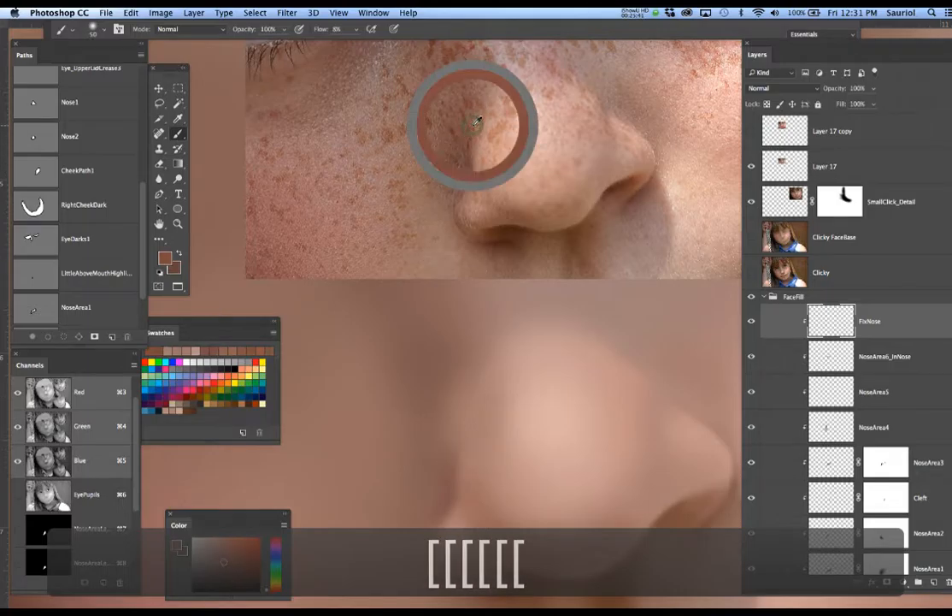
key("bracketright")
key("bracketright")
Paint the shadow down the nose's left side toward the nostril, resampling the painted tone to blend it
left_click_drag(461, 387, 442, 455)
left_click_drag(453, 407, 443, 429)
left_click(434, 422, "alt")
left_click_drag(467, 418, 445, 463)
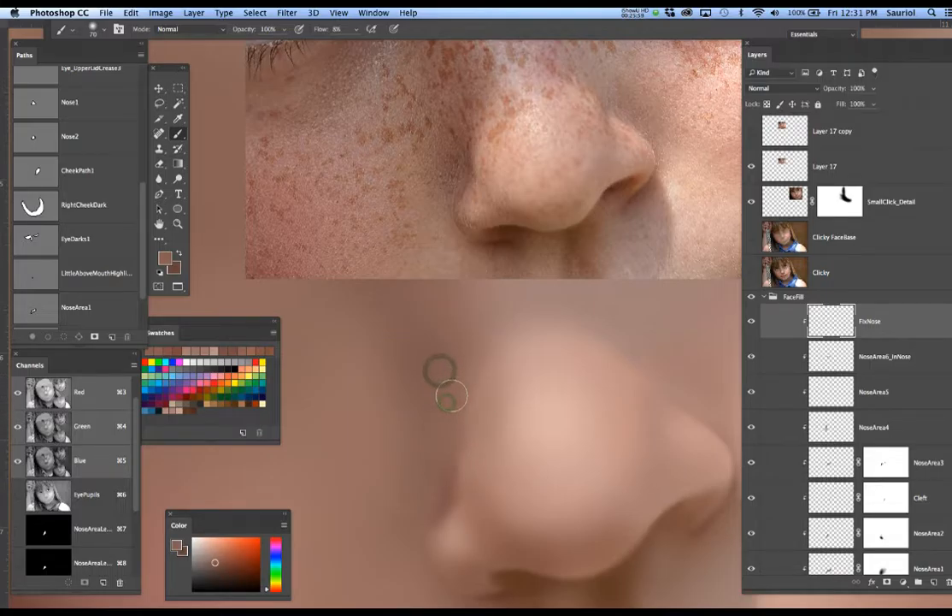
mouse_move(449, 442)
left_mouse_down()
mouse_move(474, 462)
mouse_move(486, 450)
mouse_move(455, 394)
left_mouse_up()
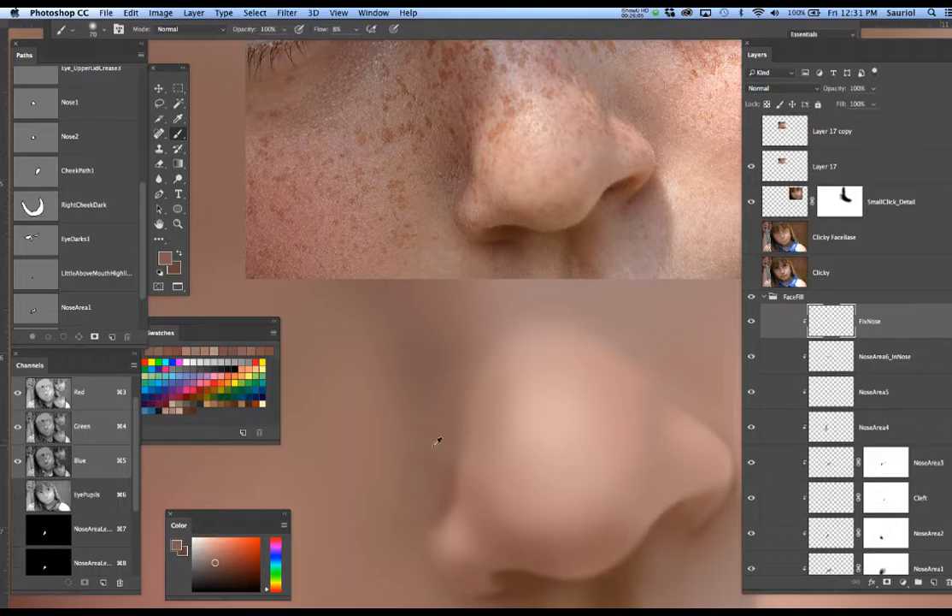
Compare the painting with the Clicky photo, sample the skin tone inside the nose's left edge, and hide Clicky again
left_click(752, 271)
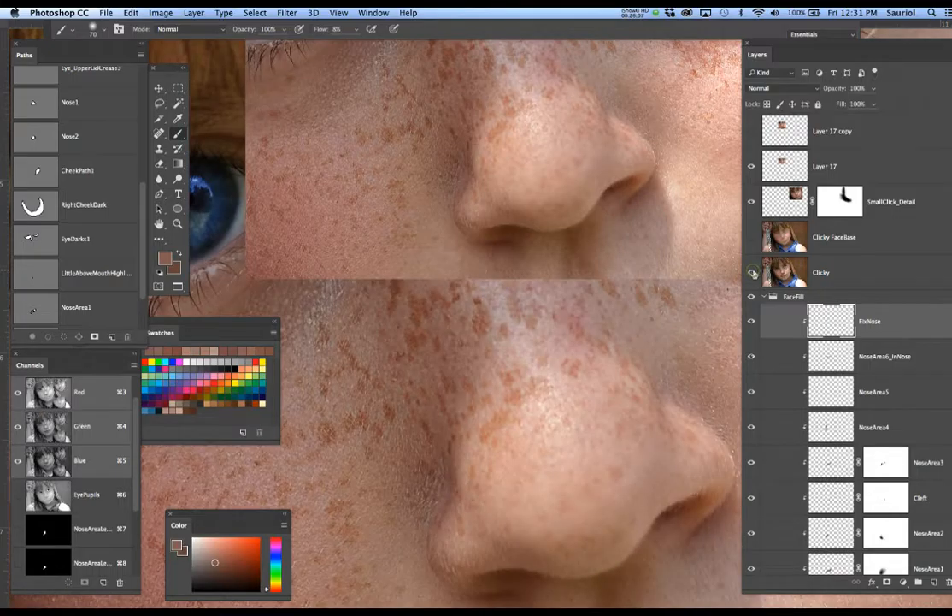
left_click(753, 272)
left_click(752, 272)
left_click(481, 444, "alt")
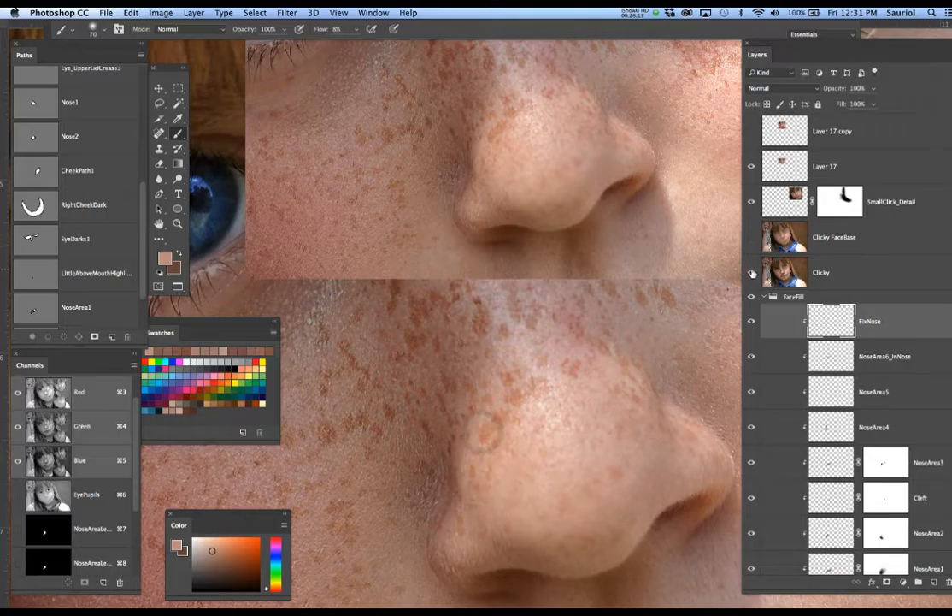
left_click(752, 274)
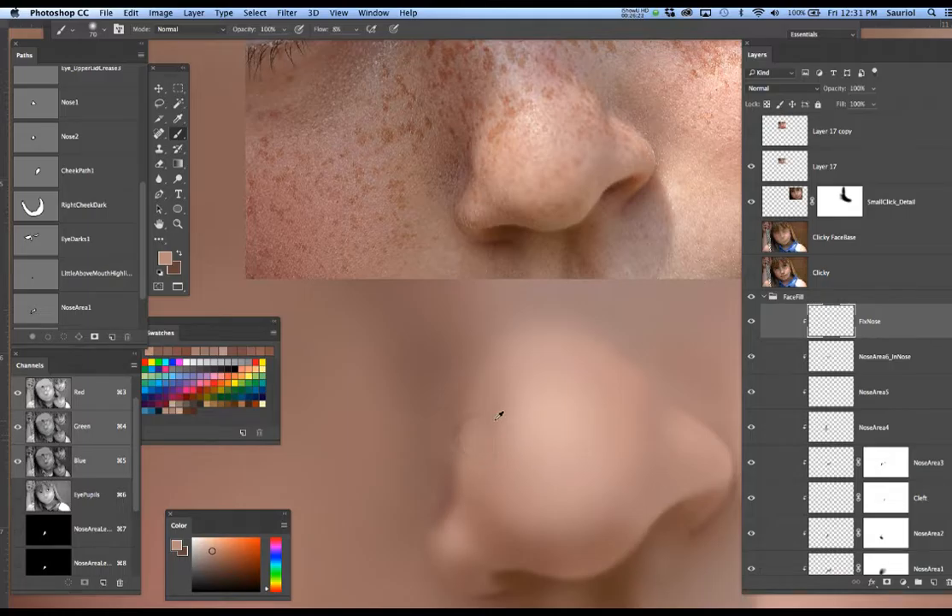
Enlarge the brush to 90 px and soften the nose's left edge above the nostril with a warm tan tone
key("bracketright")
key("bracketright")
key("bracketright")
key("bracketright")
key("bracketright")
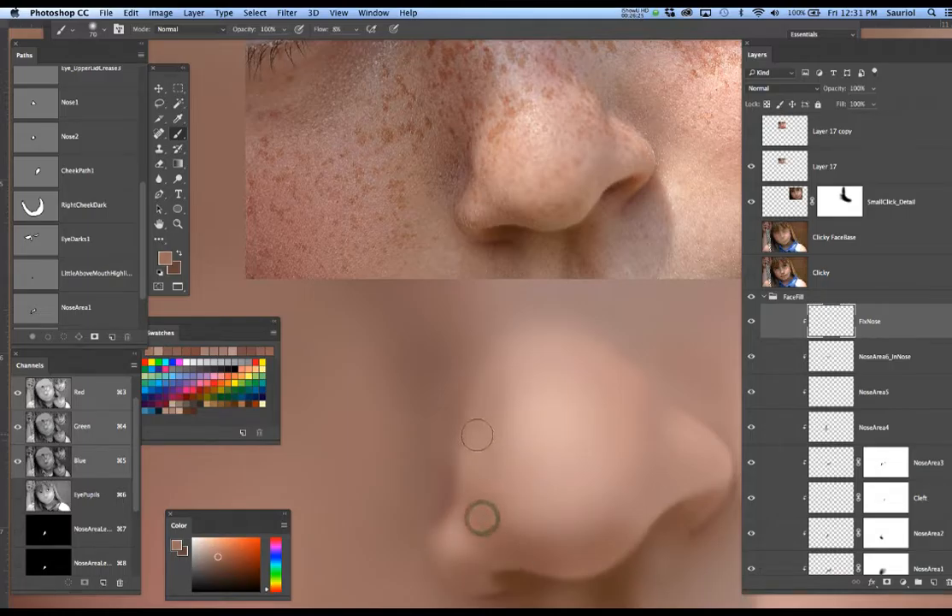
key("bracketright")
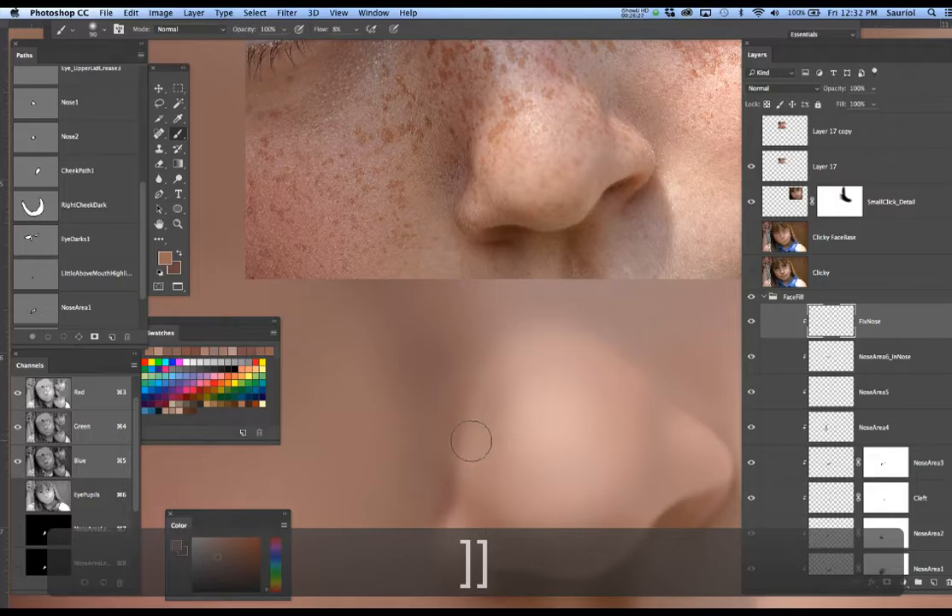
left_click(466, 459)
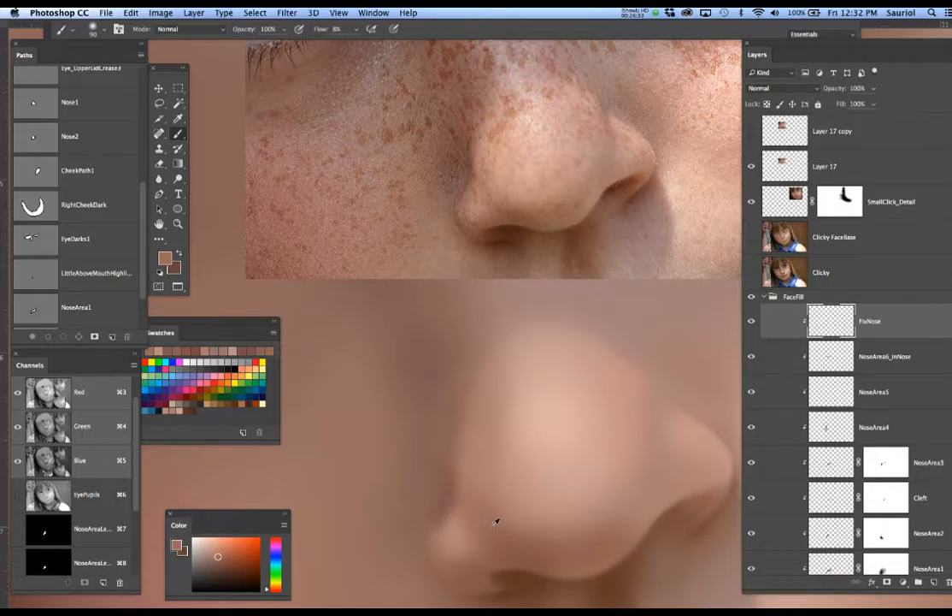
Shade the lower part of the nose tip with soft strokes running from the left nostril toward the right one
left_click(489, 473)
left_click(510, 516)
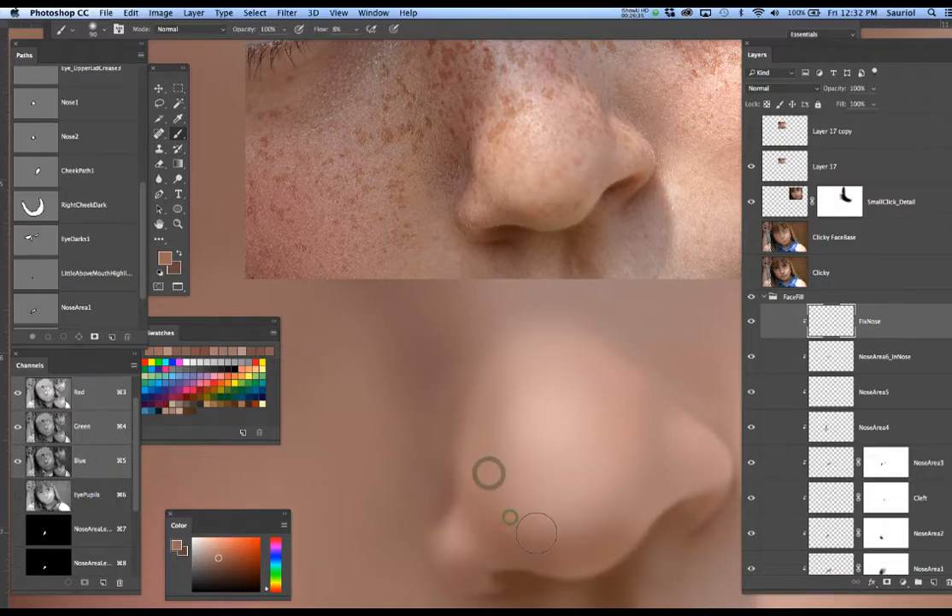
left_click_drag(509, 528, 581, 545)
left_click(593, 540)
left_click_drag(614, 510, 589, 510)
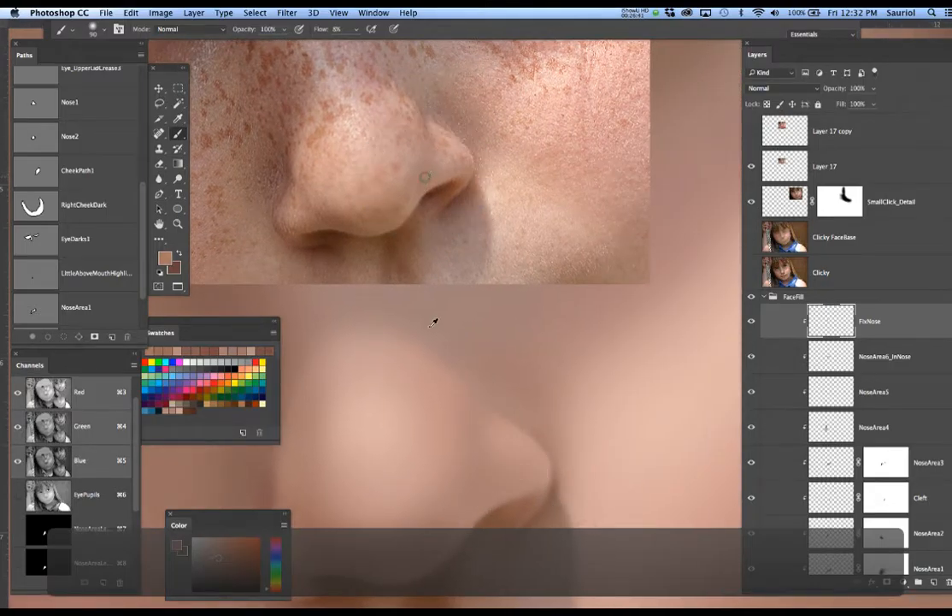
Blend the nose tip into the right nostril with soft strokes, sampling the reference skin tone and reducing the brush to 60 px
left_click(447, 516)
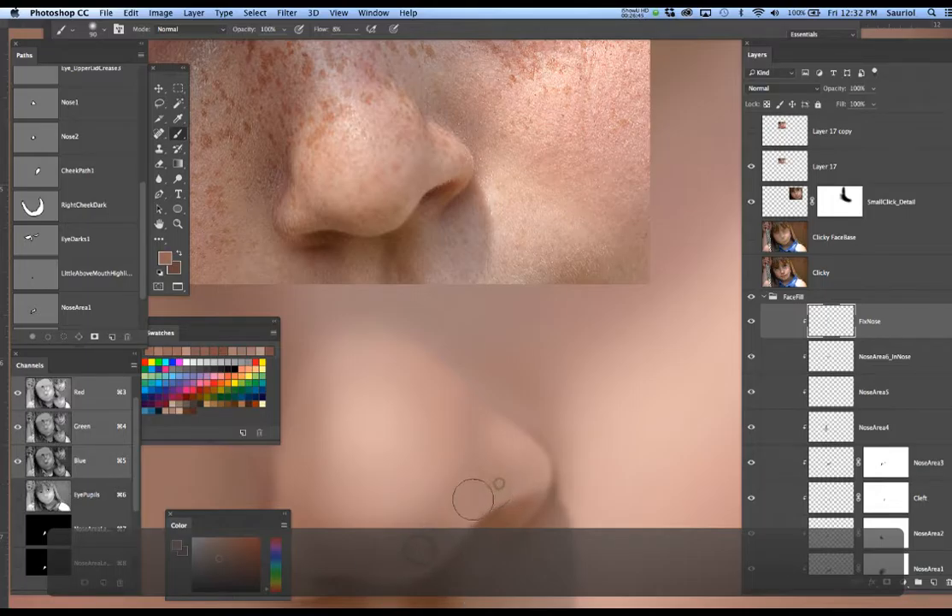
mouse_move(461, 505)
left_mouse_down()
mouse_move(436, 531)
mouse_move(476, 472)
mouse_move(517, 482)
mouse_move(493, 435)
left_mouse_up()
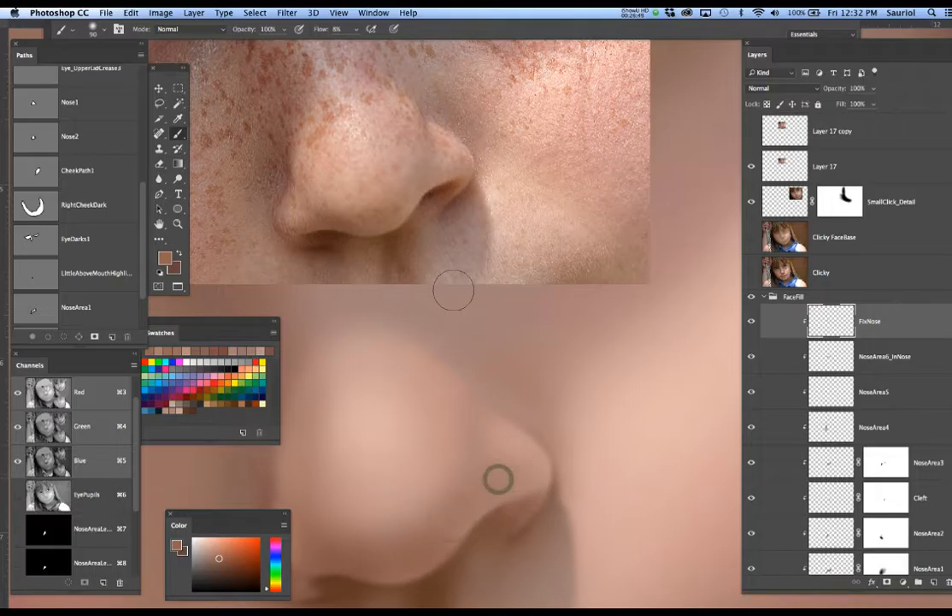
left_click(463, 167, "alt")
key("bracketleft")
key("bracketleft")
key("bracketleft")
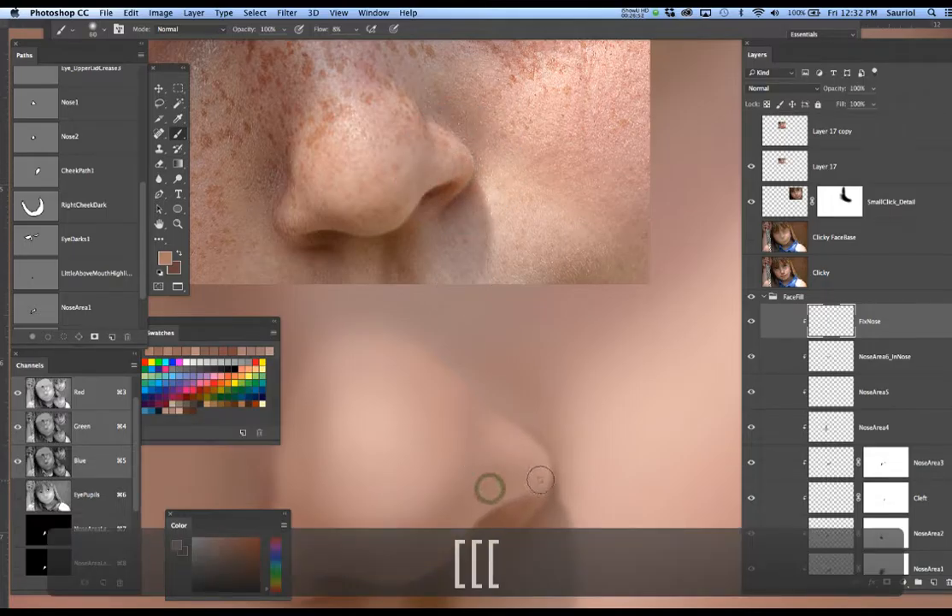
left_click_drag(456, 471, 518, 418)
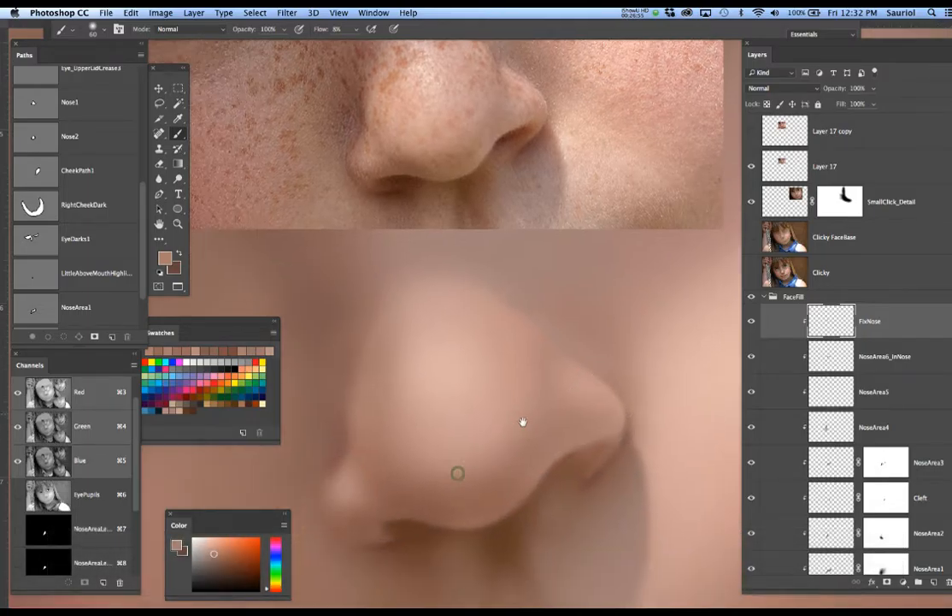
left_click(513, 446, "alt")
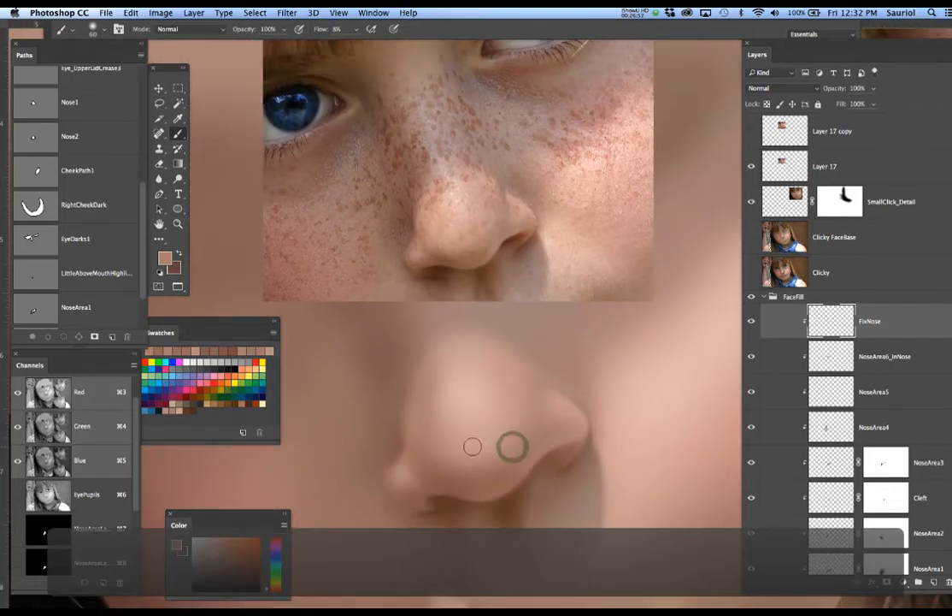
left_click_drag(475, 445, 477, 455)
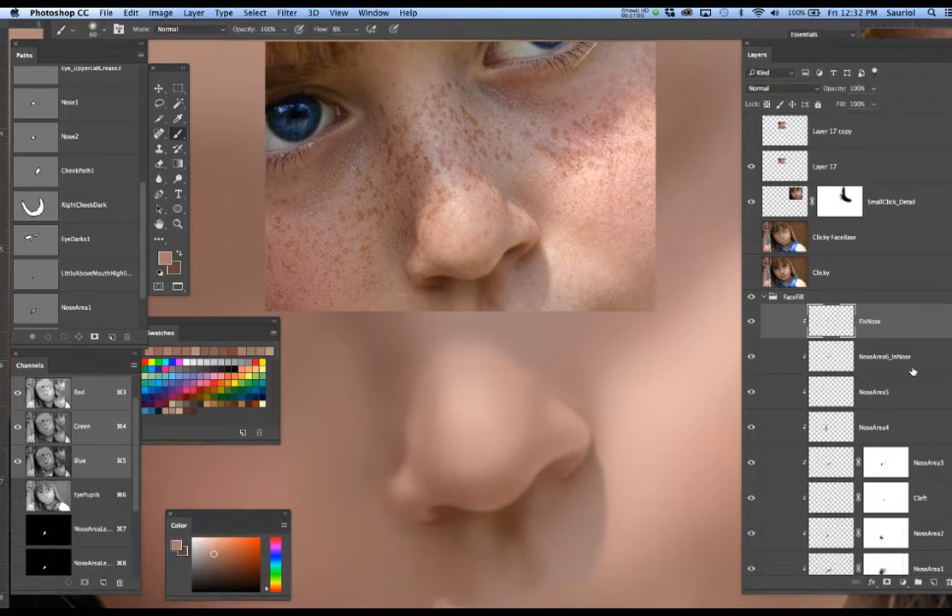
Add a new layer above FixNose, clip it to the layers below, and name it PushNoseDarks
left_click(937, 583)
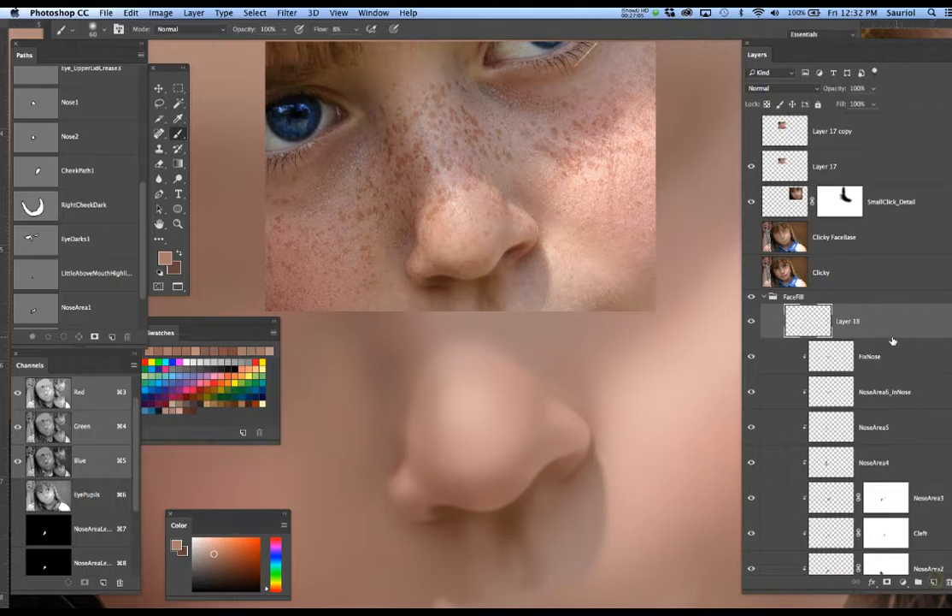
left_click(887, 337, "alt")
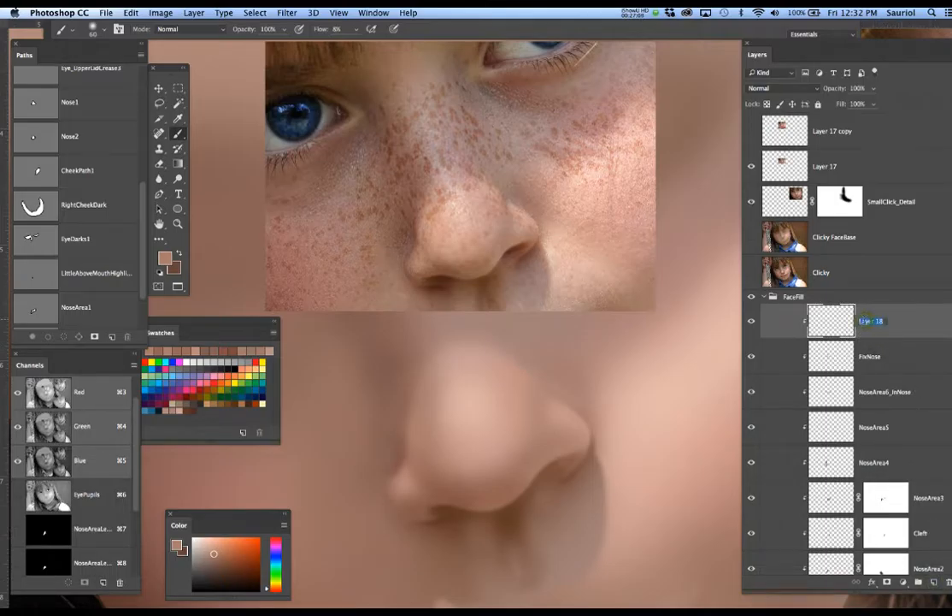
type("PushN")
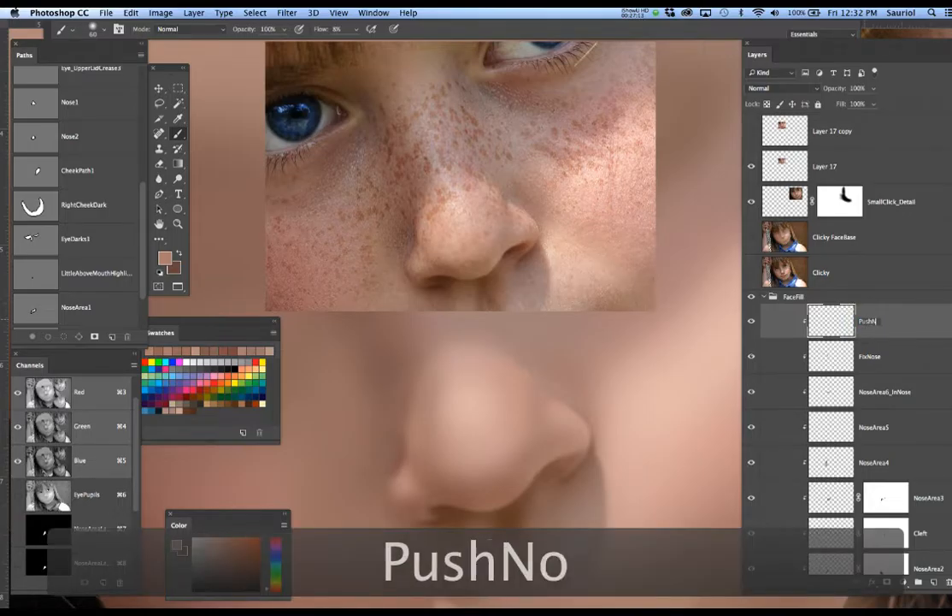
type("oseDar")
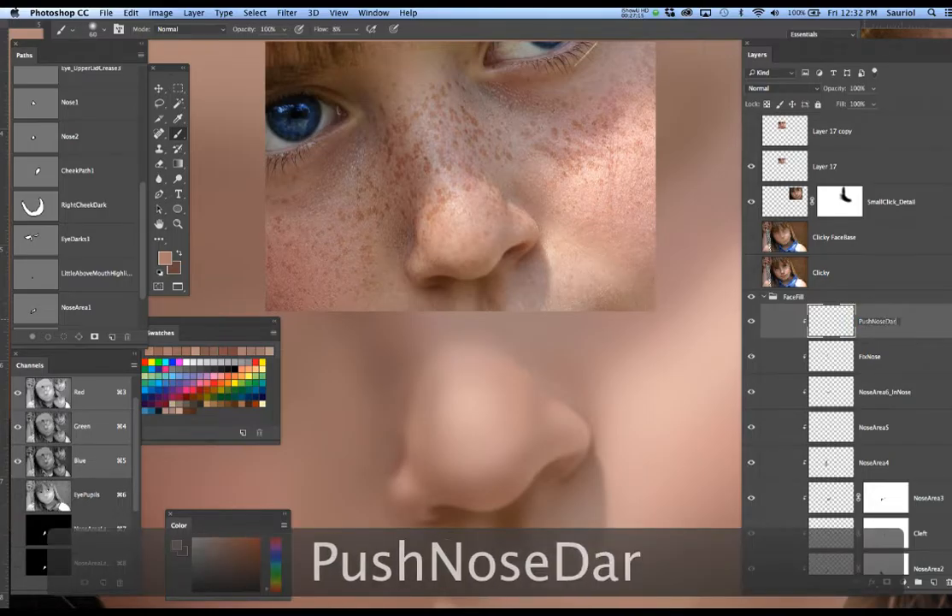
type("ks")
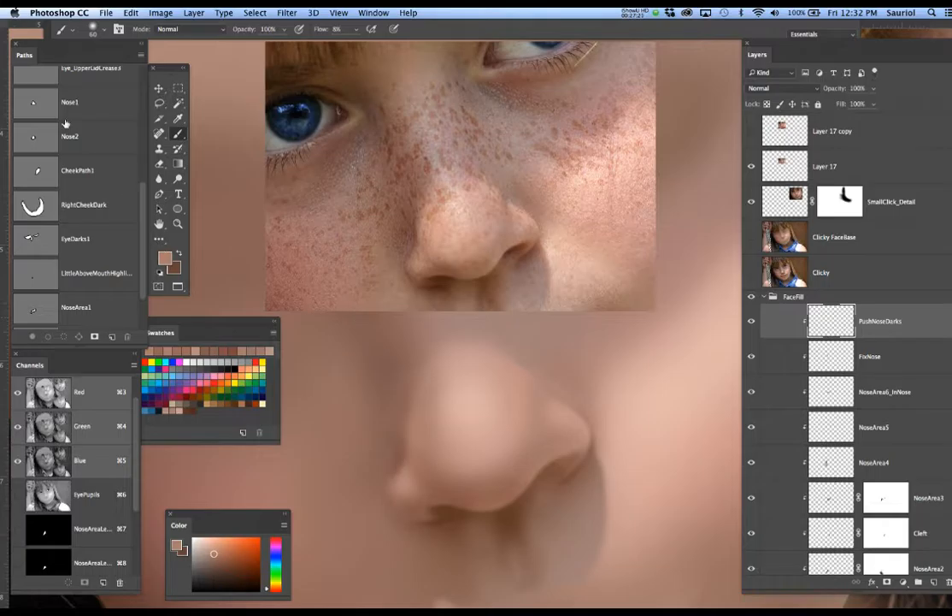
Display the Nose2 path and make the Clicky photo visible to compare the nose outline
left_click(41, 142)
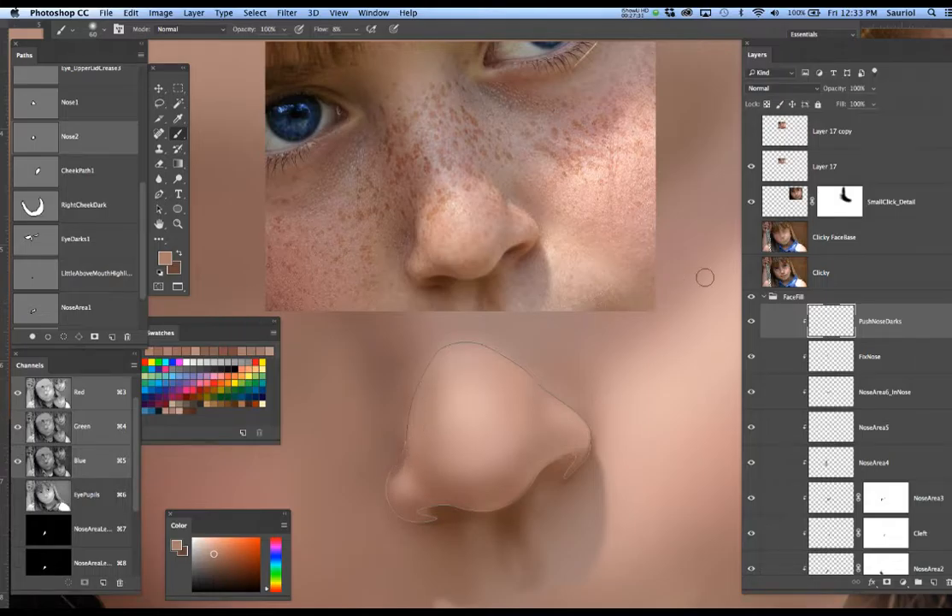
left_click(753, 273)
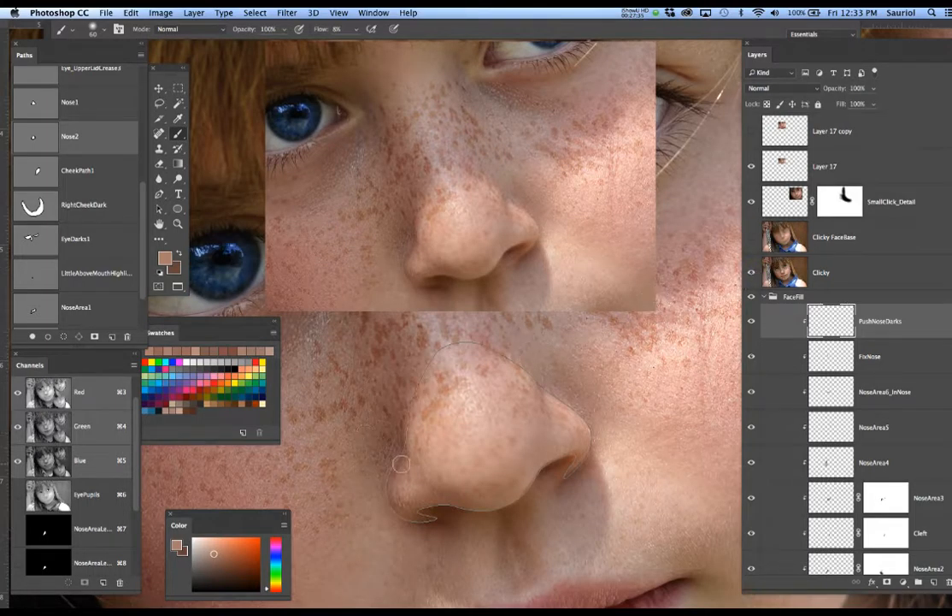
Try to move the Nose2 path's anchor at the crease above the left nostril, undo the move, and deselect the path
scroll(401, 469, "down", 2)
key("bracketright")
key("bracketright")
scroll(400, 466, "up", 4)
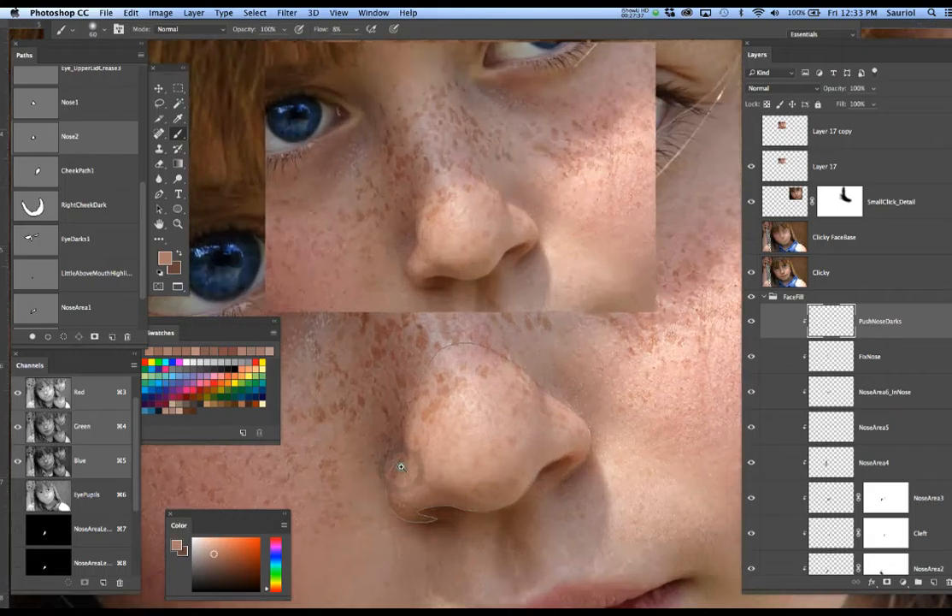
scroll(401, 467, "up", 4)
key("super")
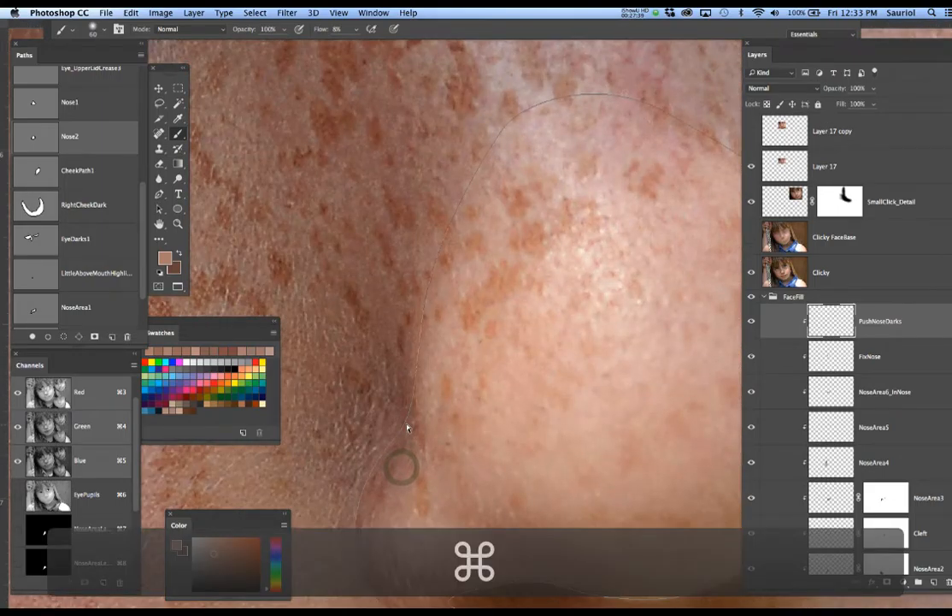
left_click(406, 426, "super")
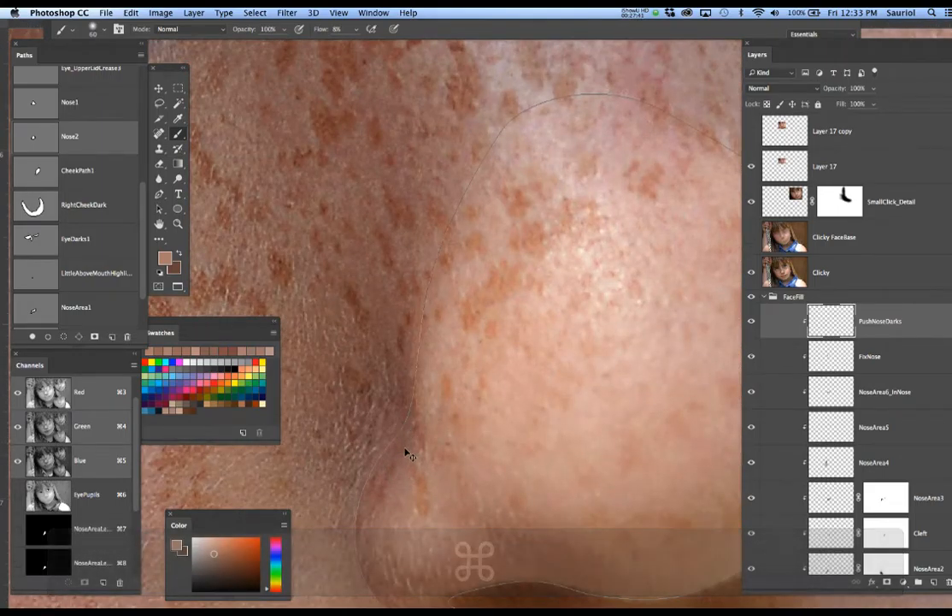
left_click_drag(406, 432, 401, 442)
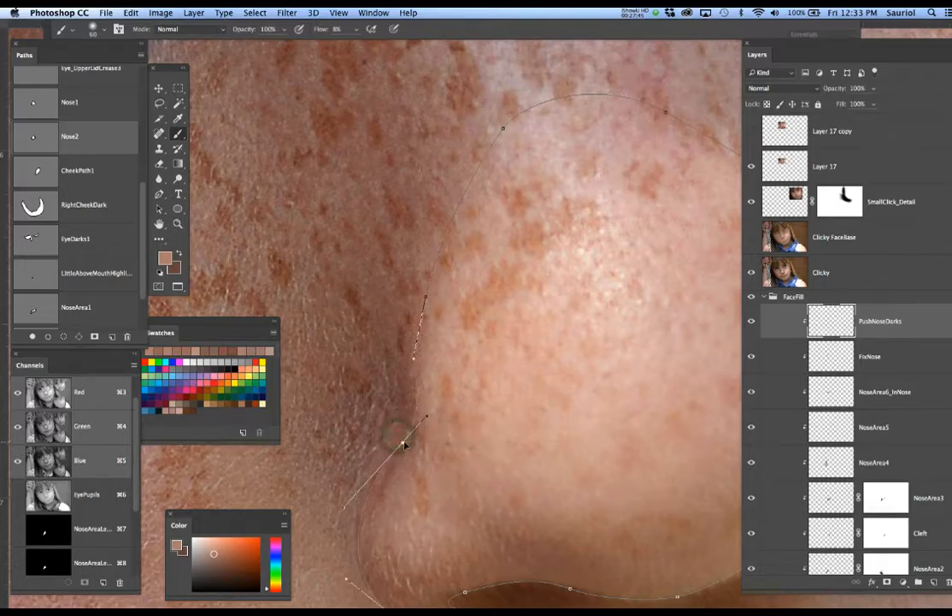
key("super+z")
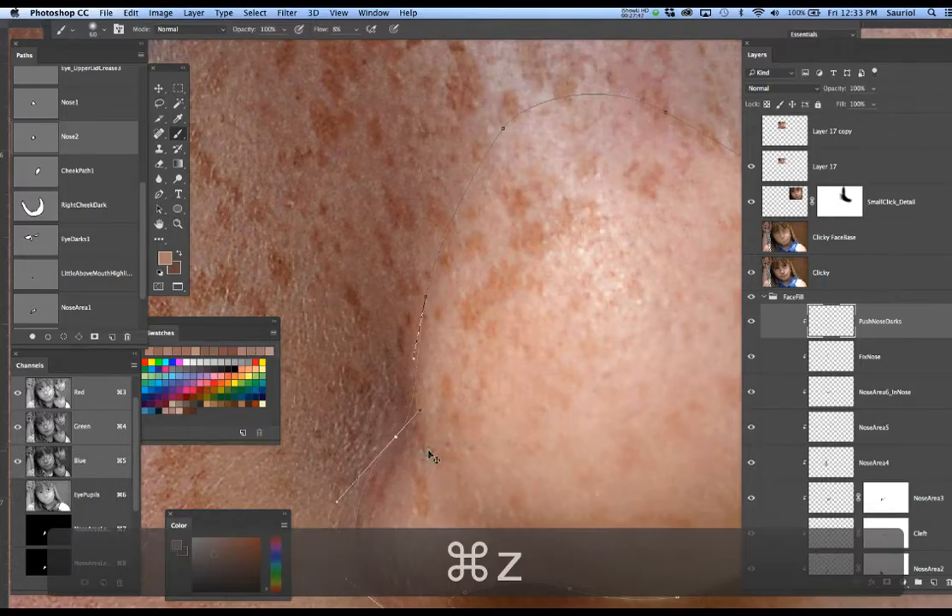
scroll(432, 456, "down", 3)
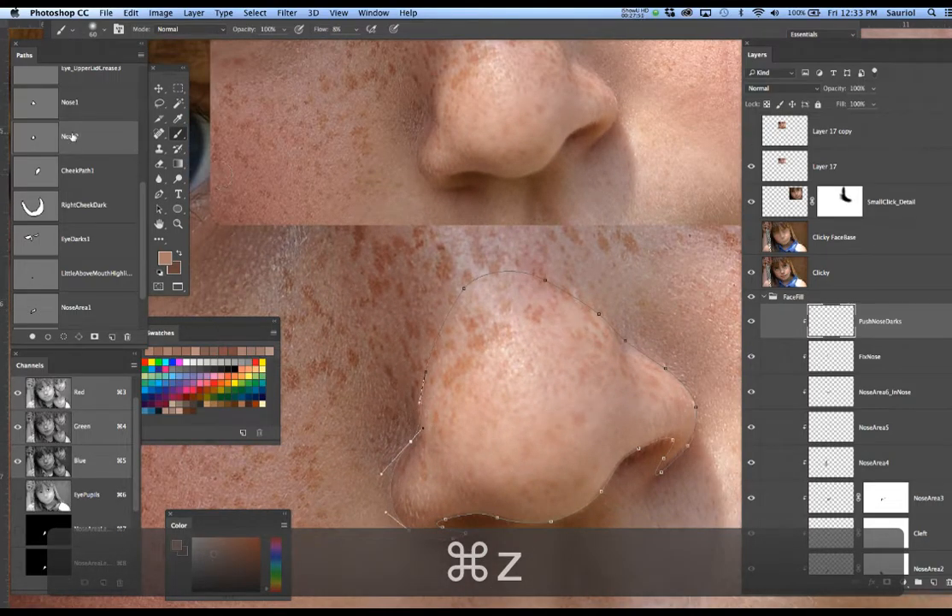
key("Escape")
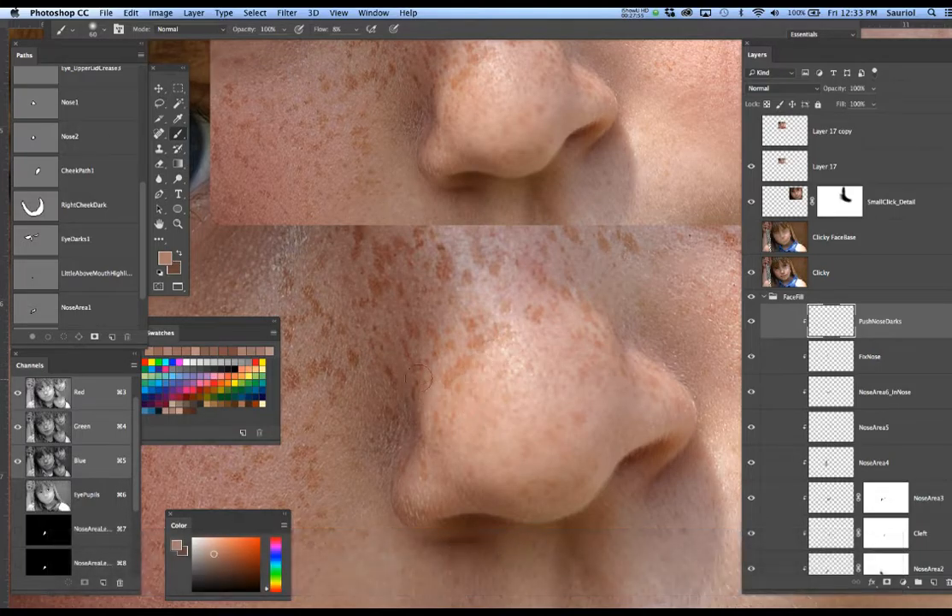
Enlarge the brush to 90 px to suit the shadow beside the nose's left edge
key("bracketright")
key("bracketright")
key("bracketright")
key("bracketright")
key("bracketright")
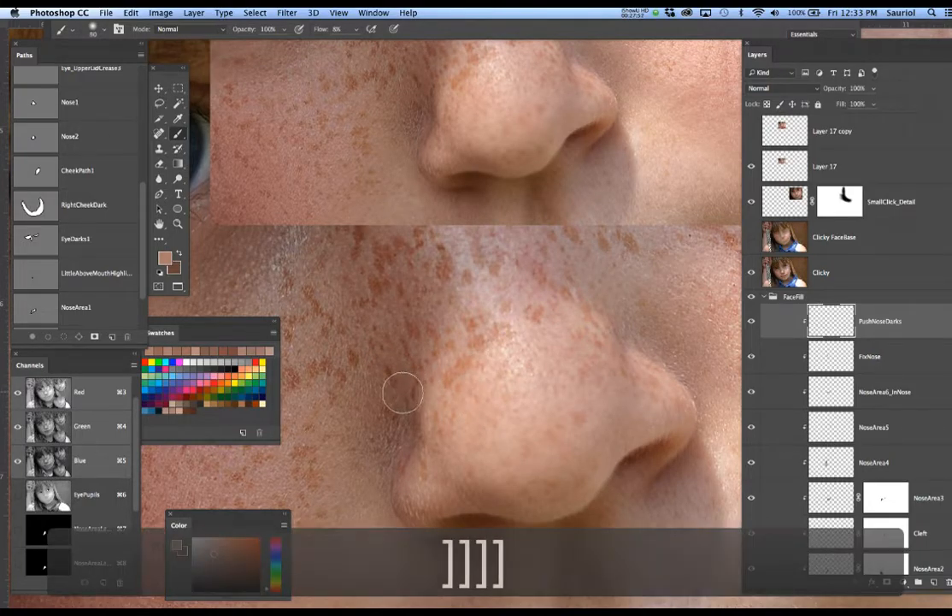
key("bracketleft")
key("bracketleft")
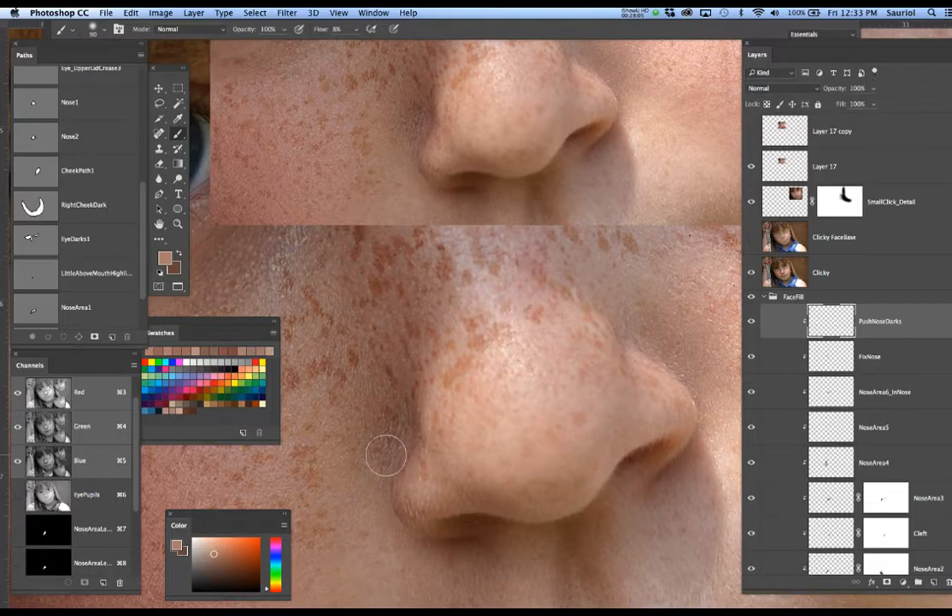
Draw a closed Pen path around the shadow outside the nose's left side, following the nose edge from the nostril up to the bridge
key("p")
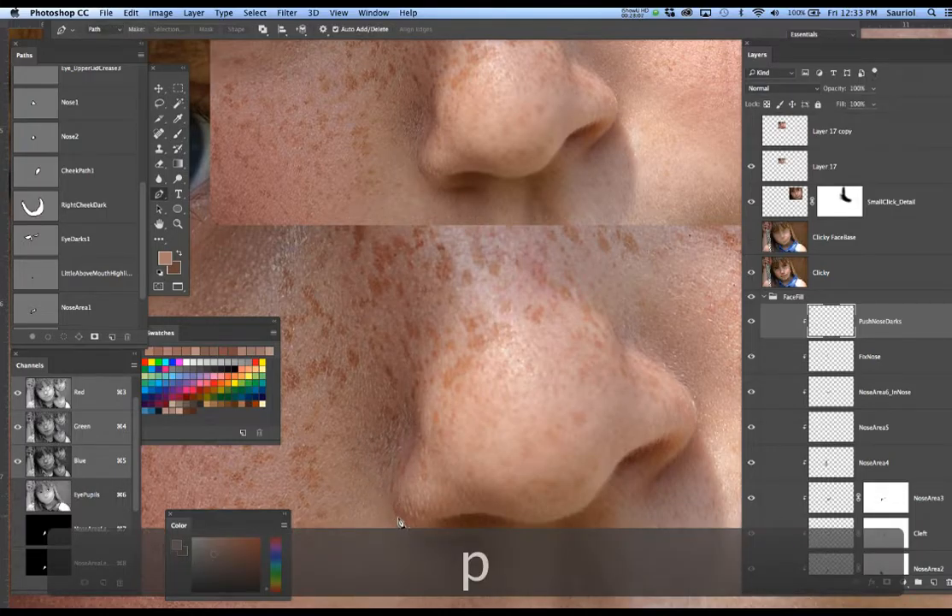
left_click_drag(397, 515, 407, 463)
left_click_drag(421, 426, 448, 340)
left_click_drag(444, 292, 329, 298)
left_click_drag(331, 346, 335, 401)
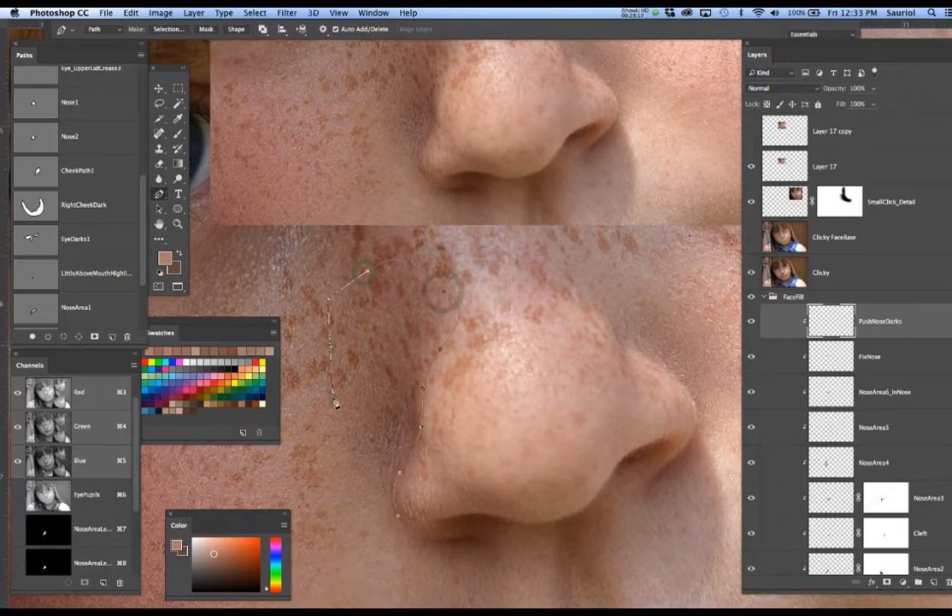
left_click(325, 440)
left_click_drag(338, 511, 356, 538)
left_click(390, 557)
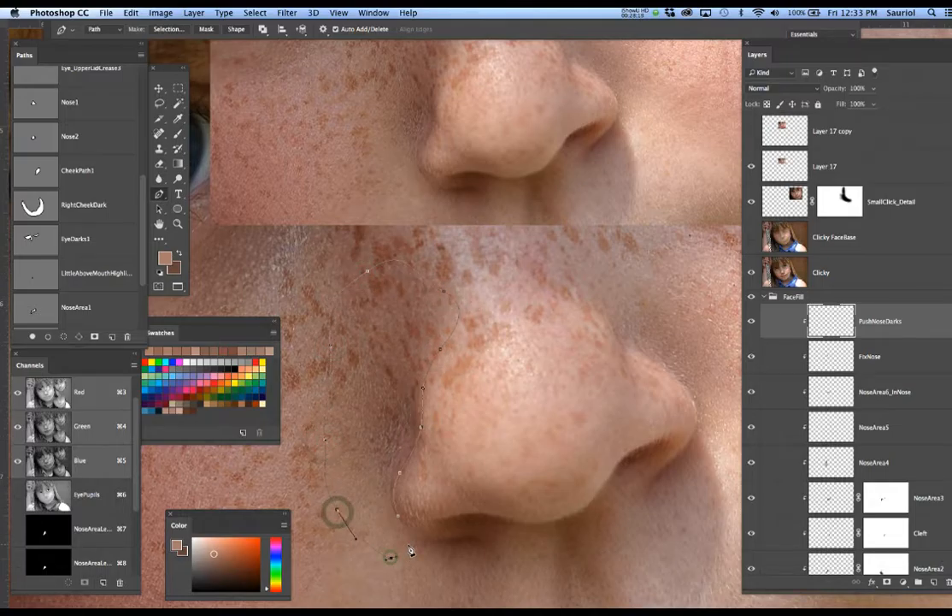
left_click_drag(399, 515, 386, 488)
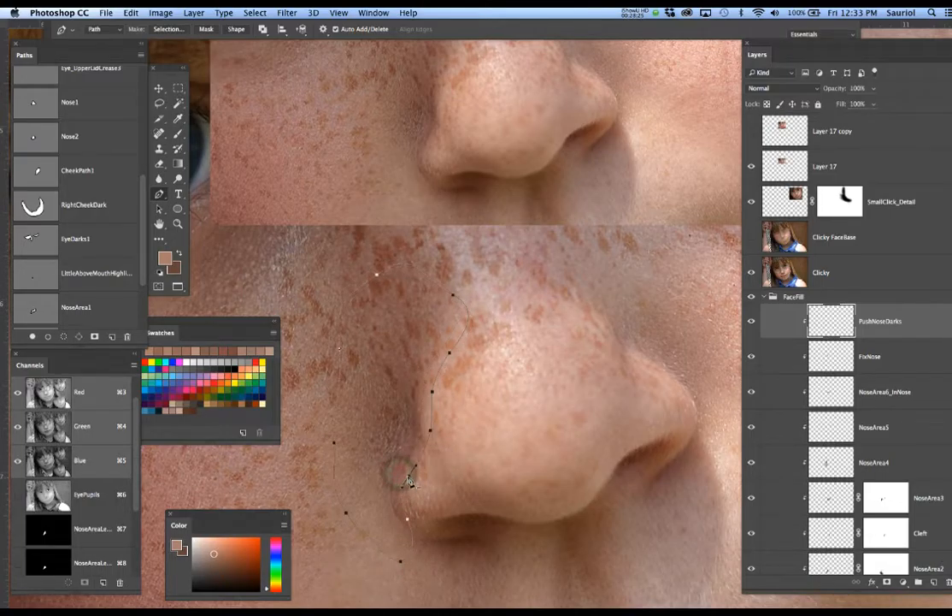
Undo the shift of the whole path and refine its curve at the anchor beside the left nostril
key("super+z")
left_click(401, 474, "super")
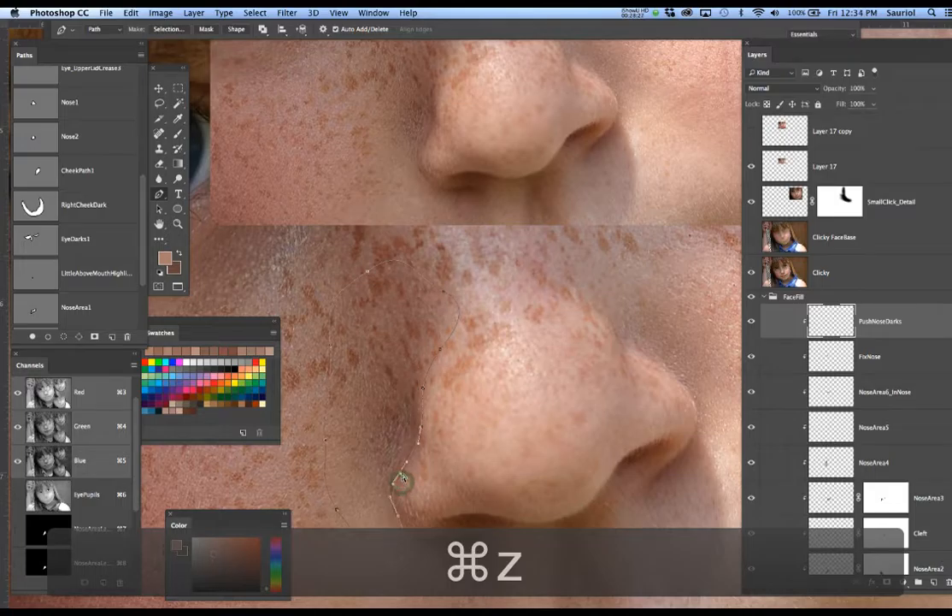
key("super+z")
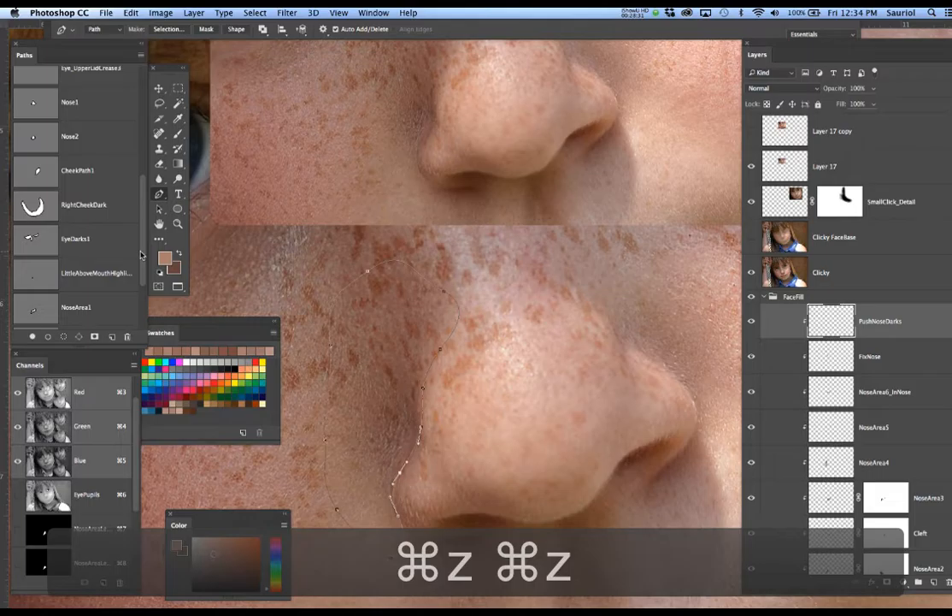
Save the work path under the name NoseOutsideLeft
scroll(141, 255, "down", 3)
double_click(77, 311)
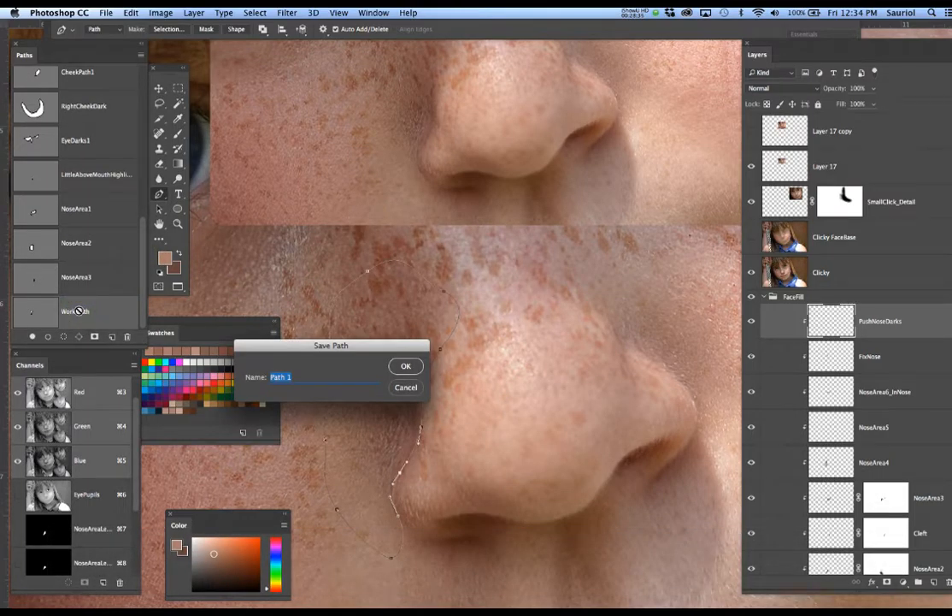
type("NoseOutsid")
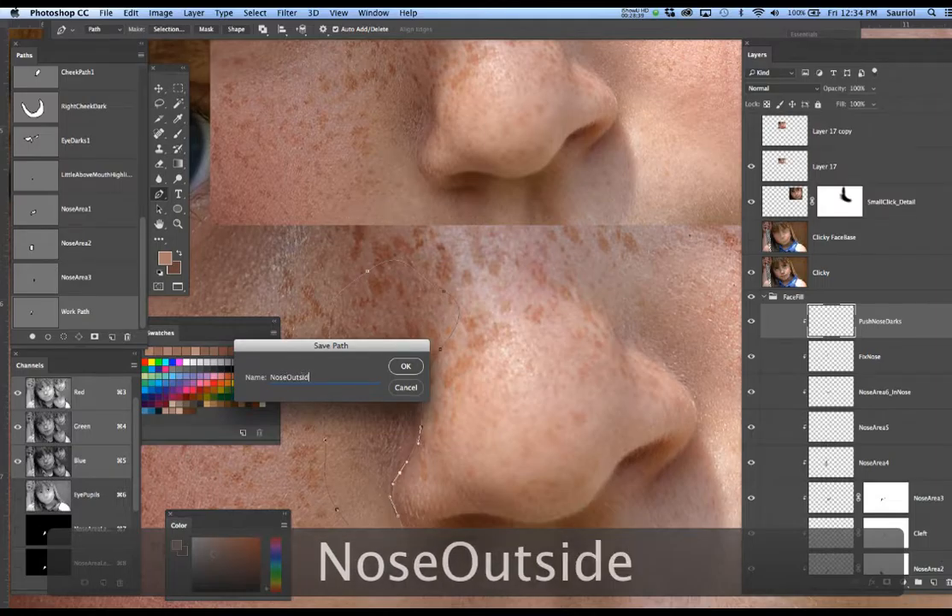
type("eLeft")
key("Return")
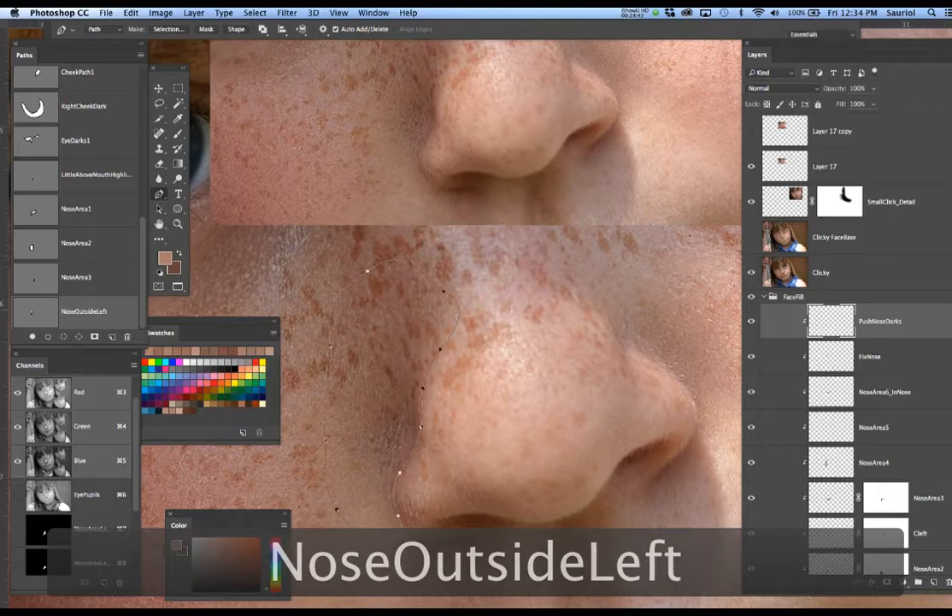
Load the NoseOutsideLeft path as a selection, feather it by 3 pixels, and hide the selection edges
left_click(78, 317, "shift")
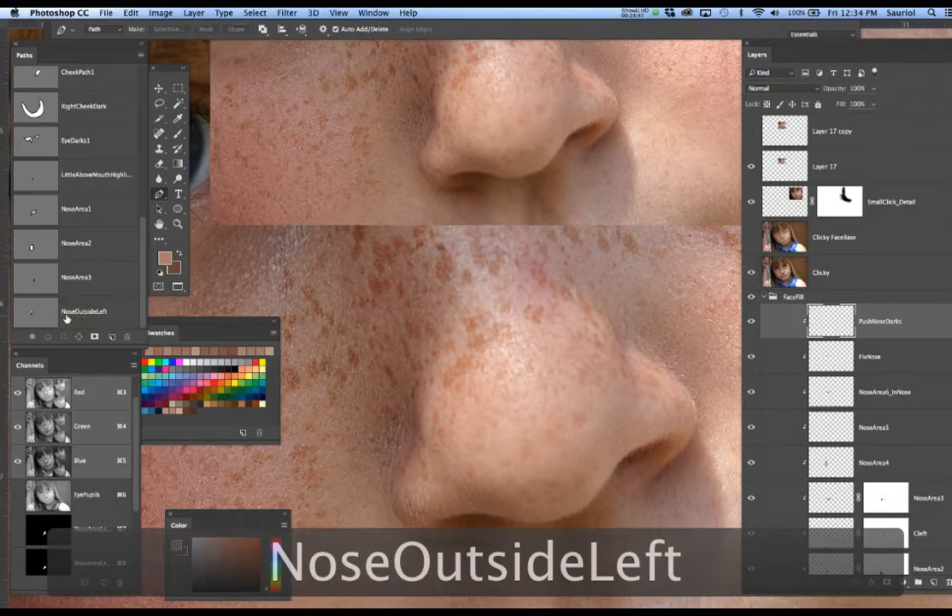
left_click(47, 314, "super")
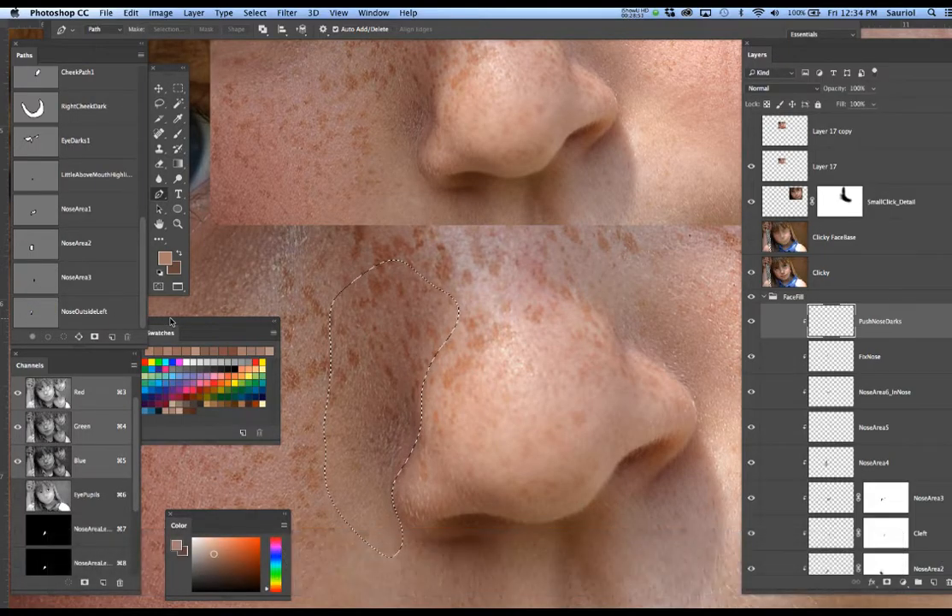
key("shift+F6")
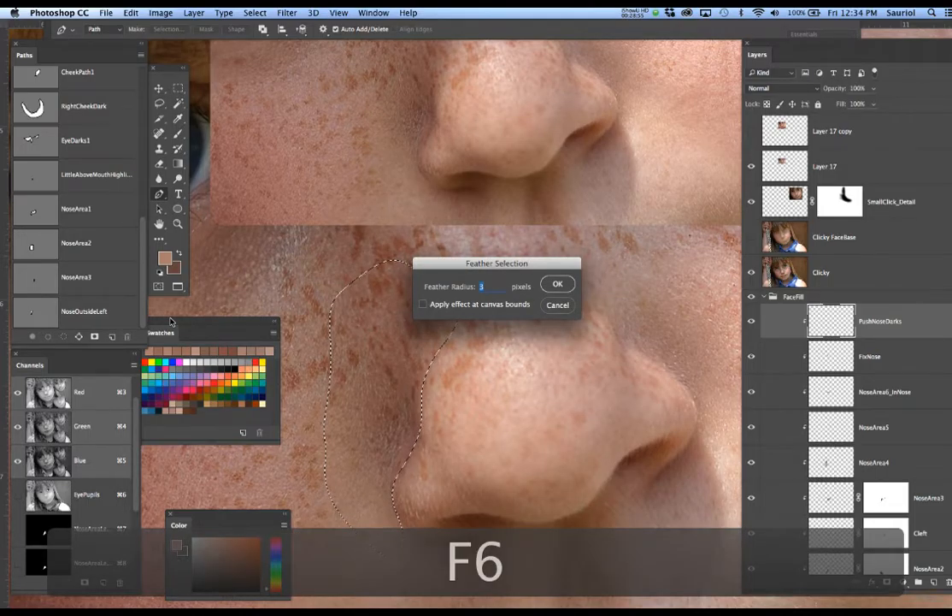
type("3")
key("Return")
key("super+h")
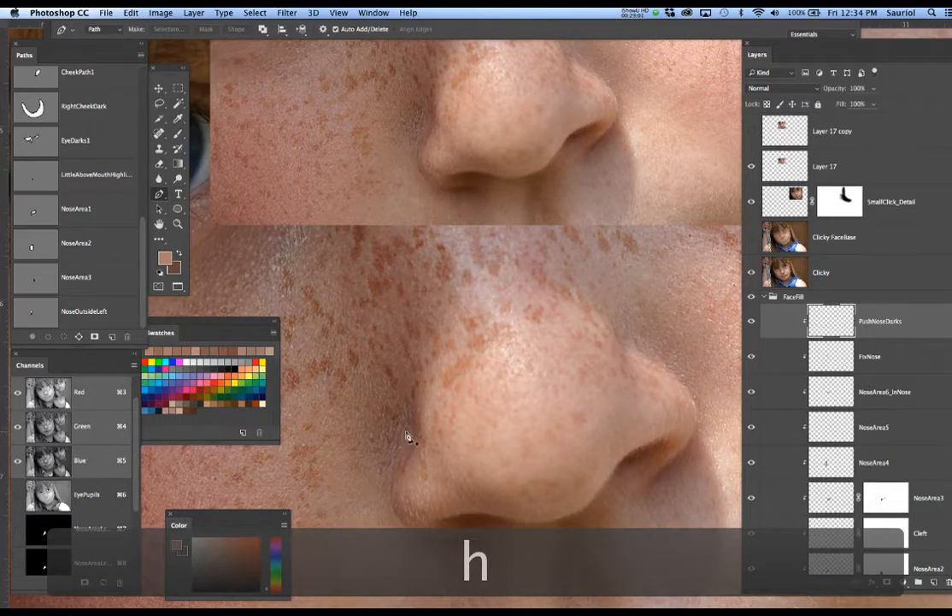
Sample the dark brown beside the nose from the photo, hide the Clicky layer, fill the feathered selection on PushNoseDarks, and deselect
key("b")
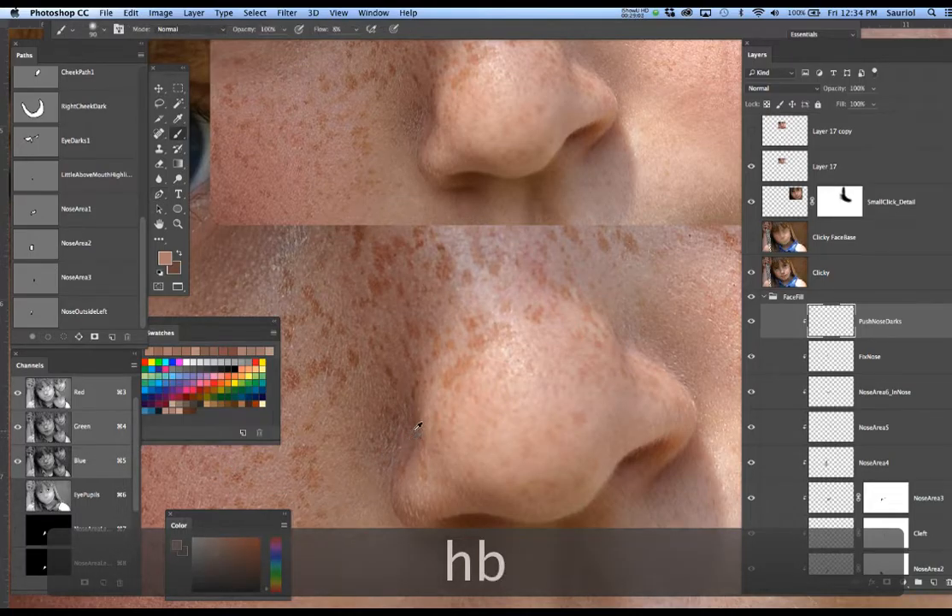
left_click(419, 424, "alt")
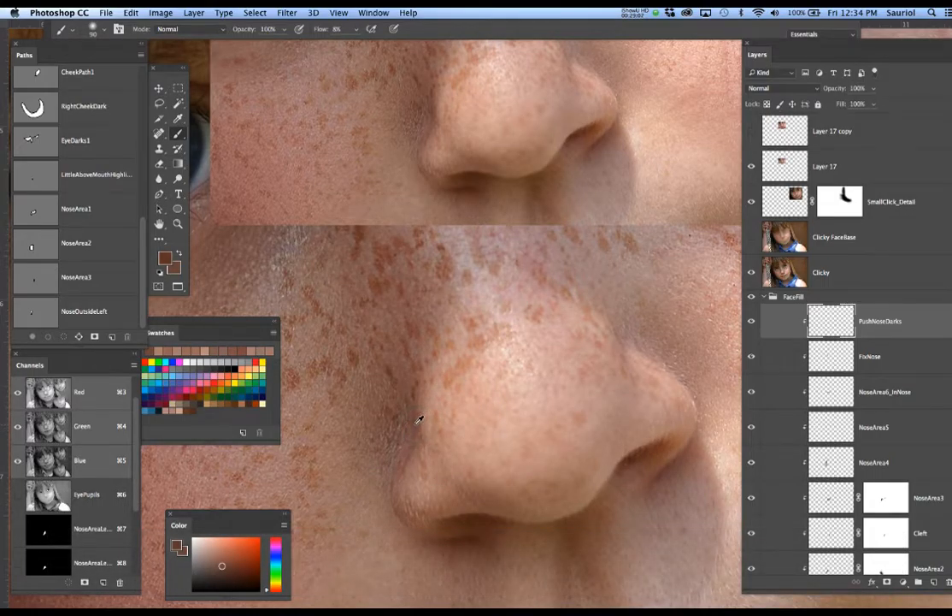
left_click(419, 420, "alt")
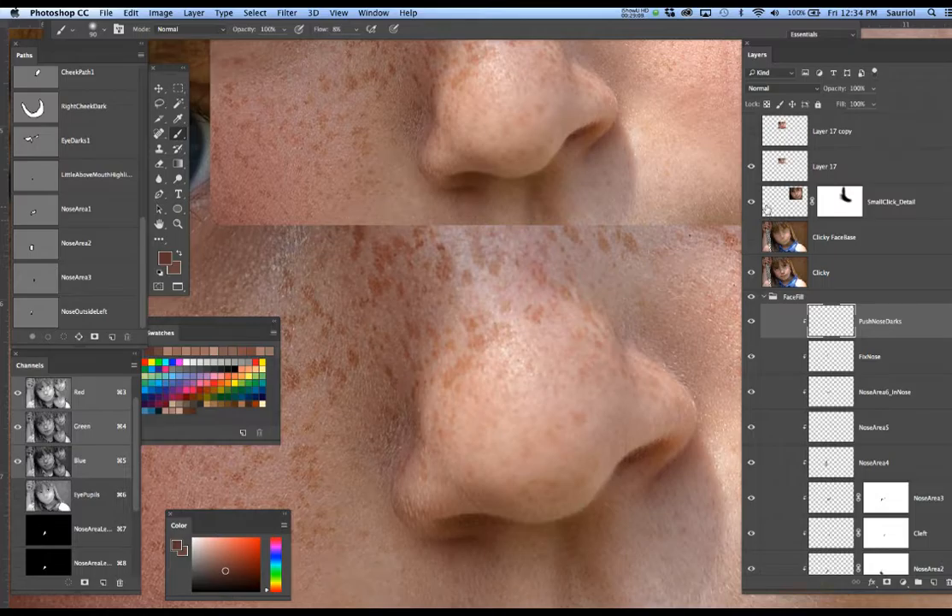
left_click(751, 273)
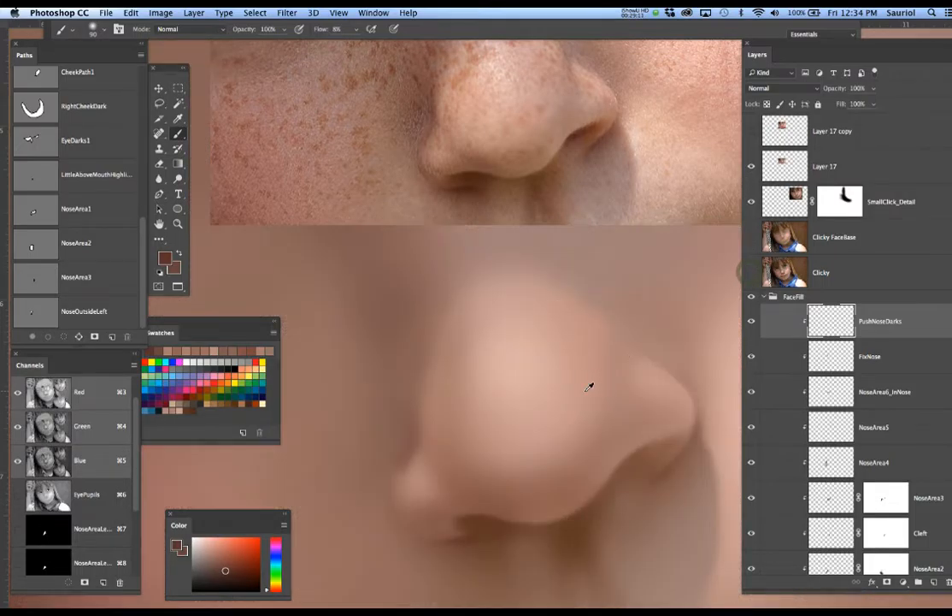
scroll(589, 386, "down", 2)
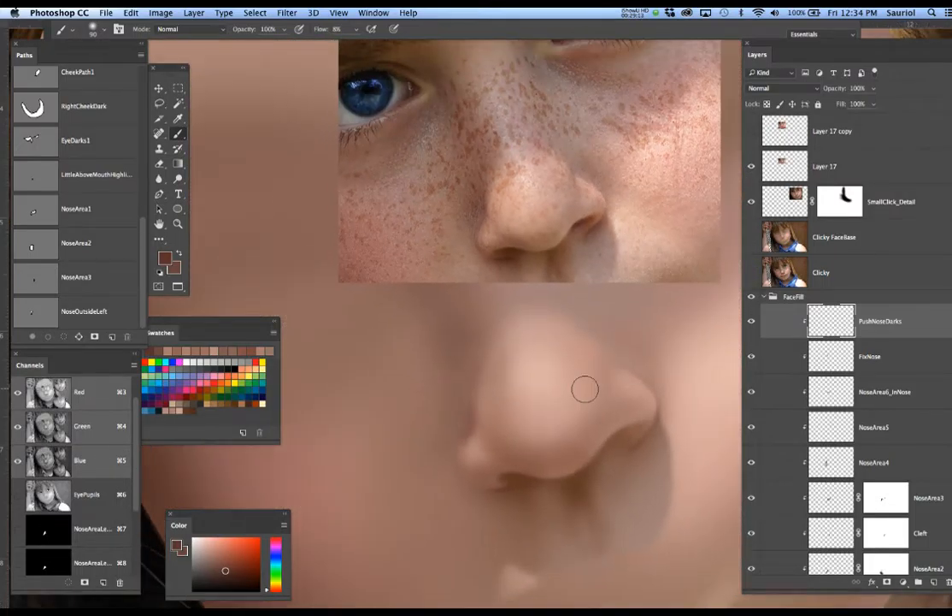
key("alt+BackSpace")
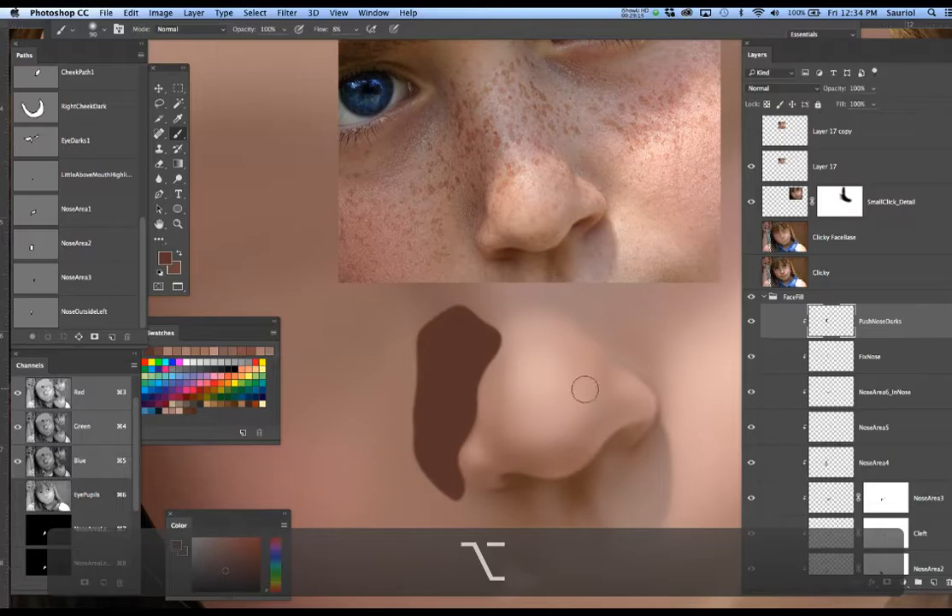
key("alt+super+d")
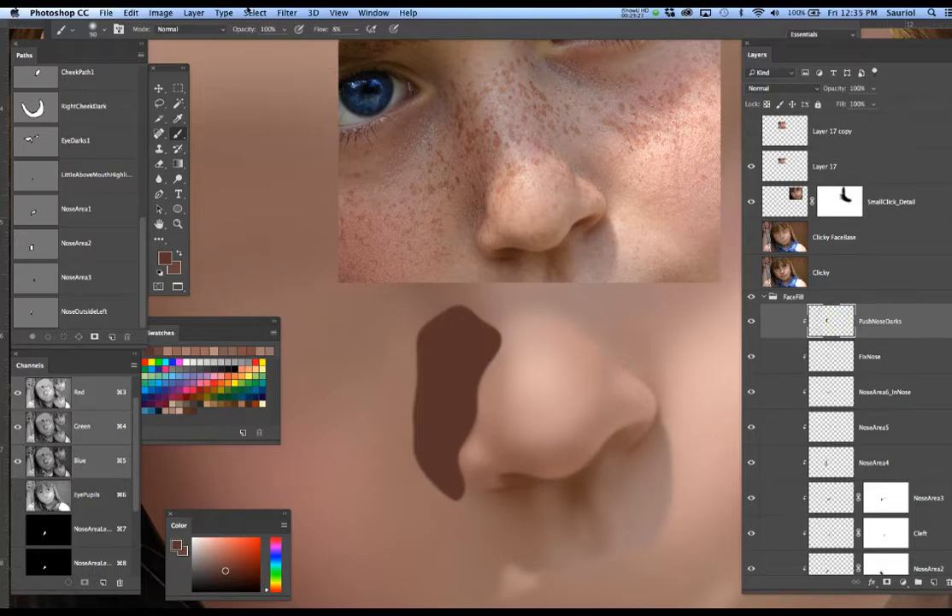
Apply a Gaussian Blur with a radius of 26.1 pixels to the dark fill beside the nose
left_click(276, 12)
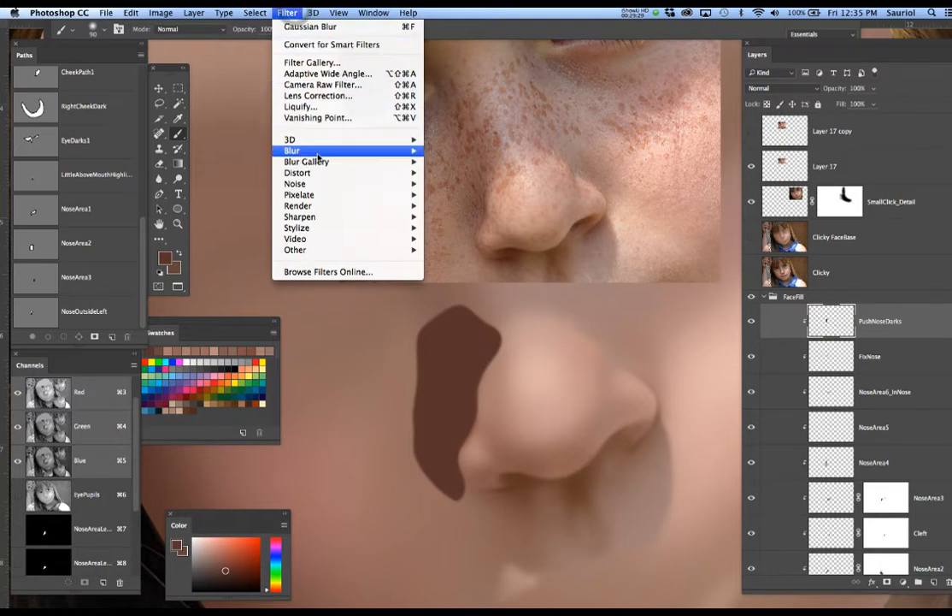
mouse_move(359, 151)
left_click(443, 195)
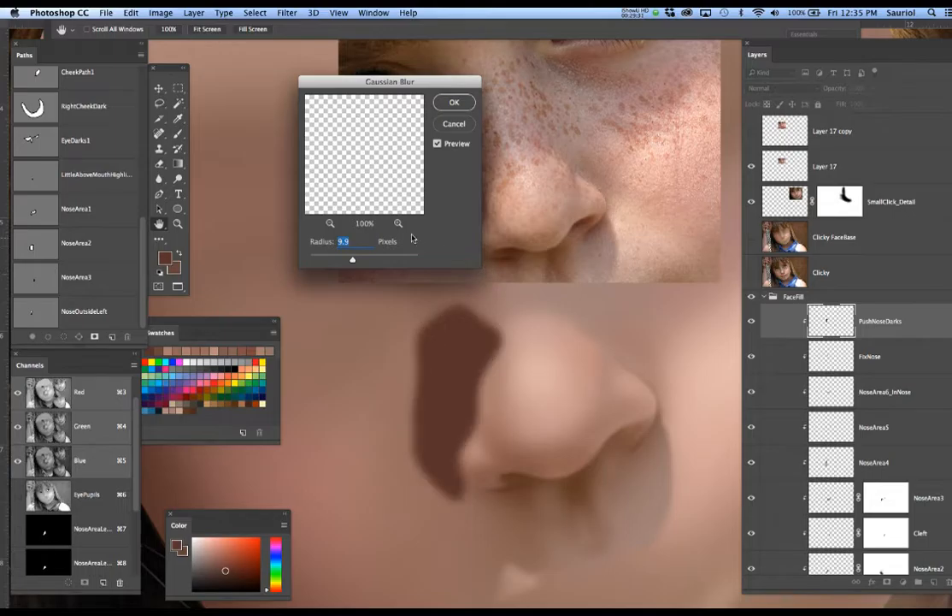
left_click_drag(353, 261, 359, 262)
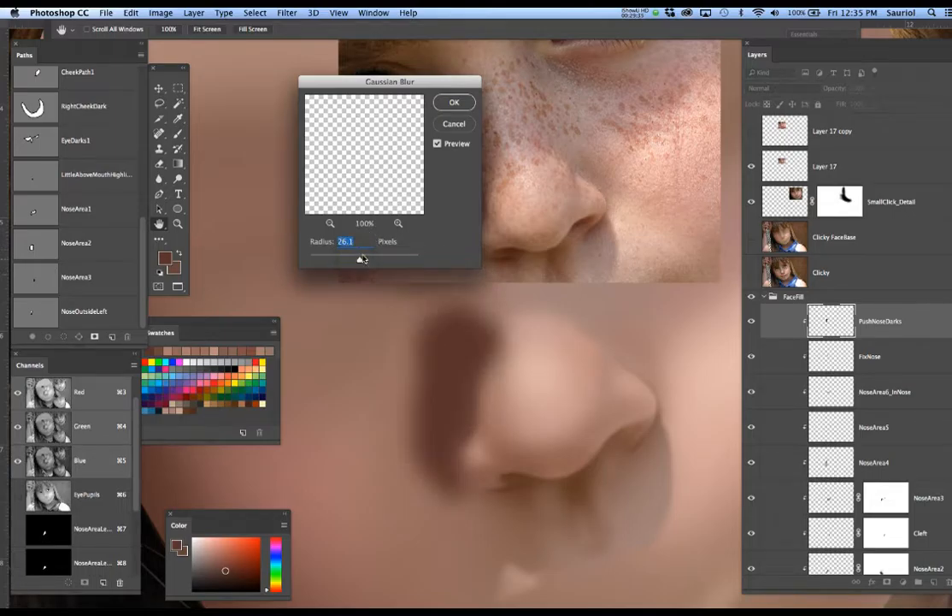
left_click_drag(422, 87, 335, 81)
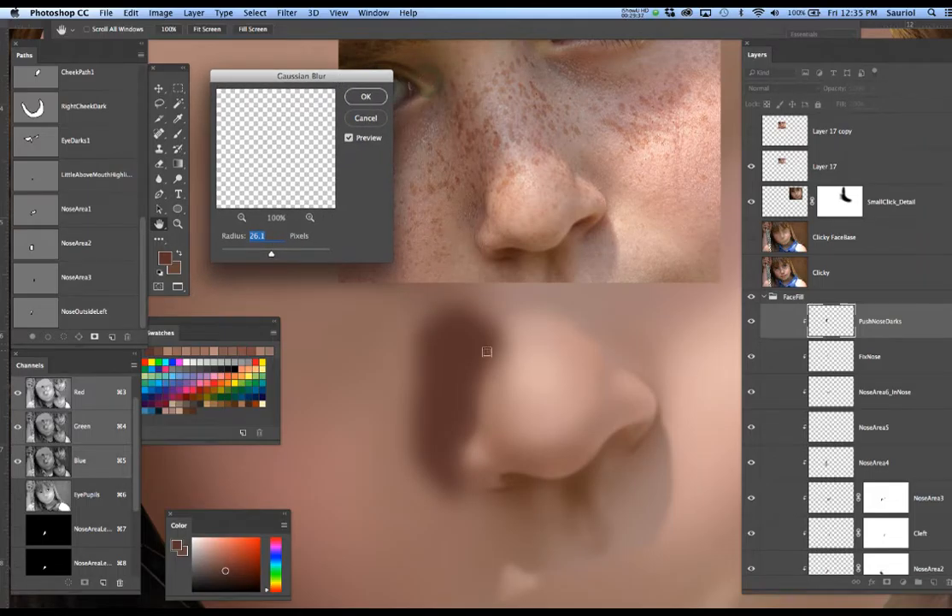
left_click(366, 96)
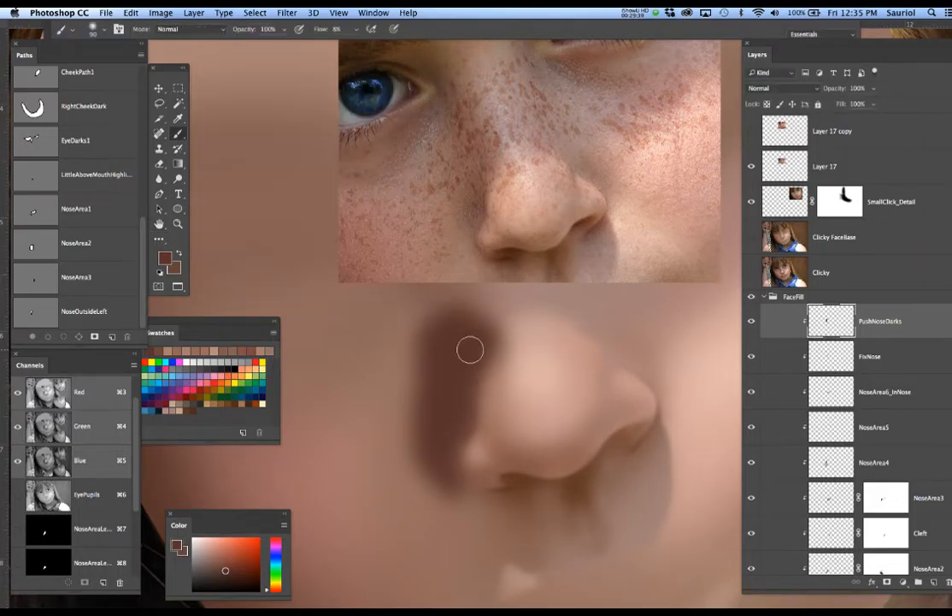
Add a mask to PushNoseDarks, load the NoseOutsideLeft path as an inverted selection feathered by 4 pixels, and hide its edges
left_click(886, 583)
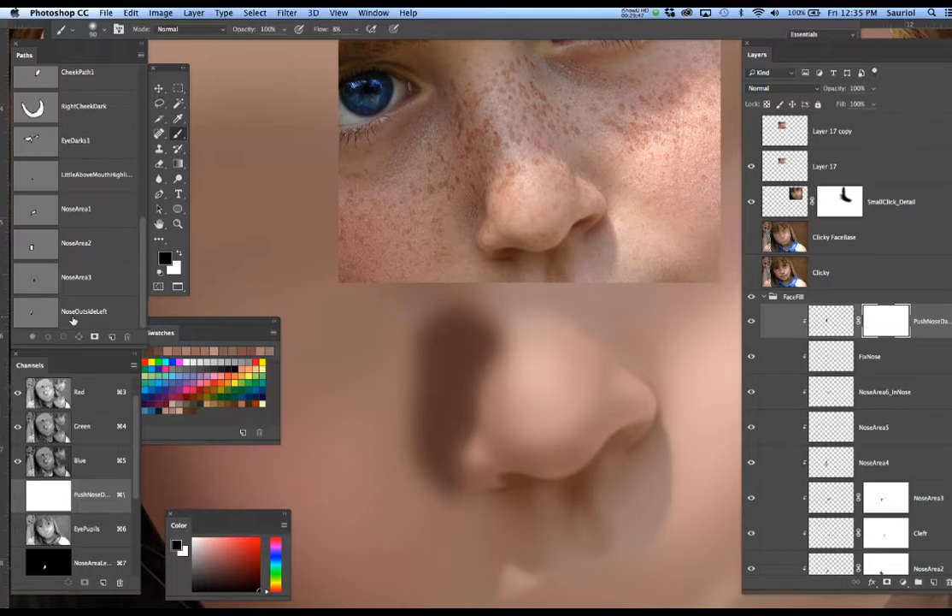
left_click(47, 317, "super")
key("super+shift+i")
key("F6")
type("4")
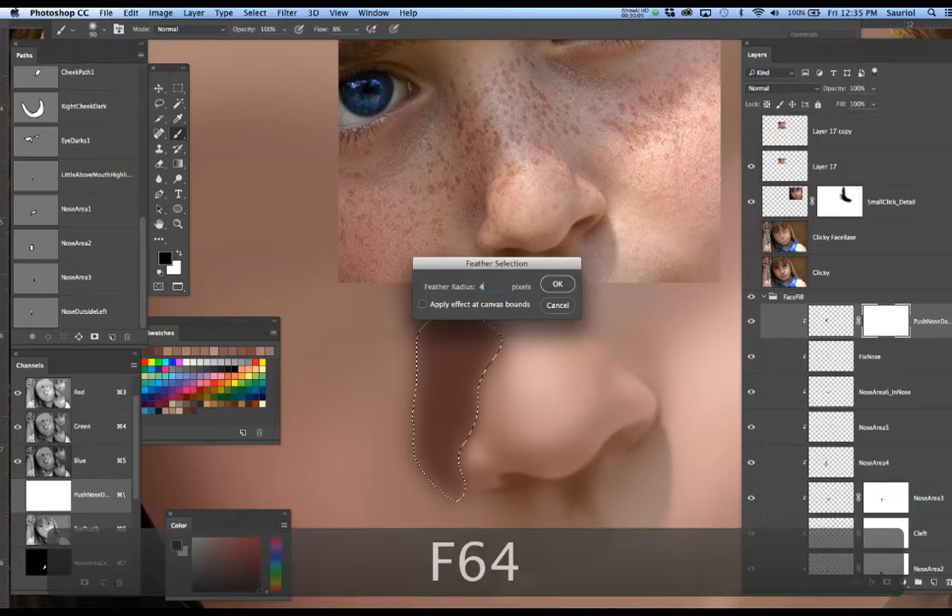
key("Return")
key("super+h")
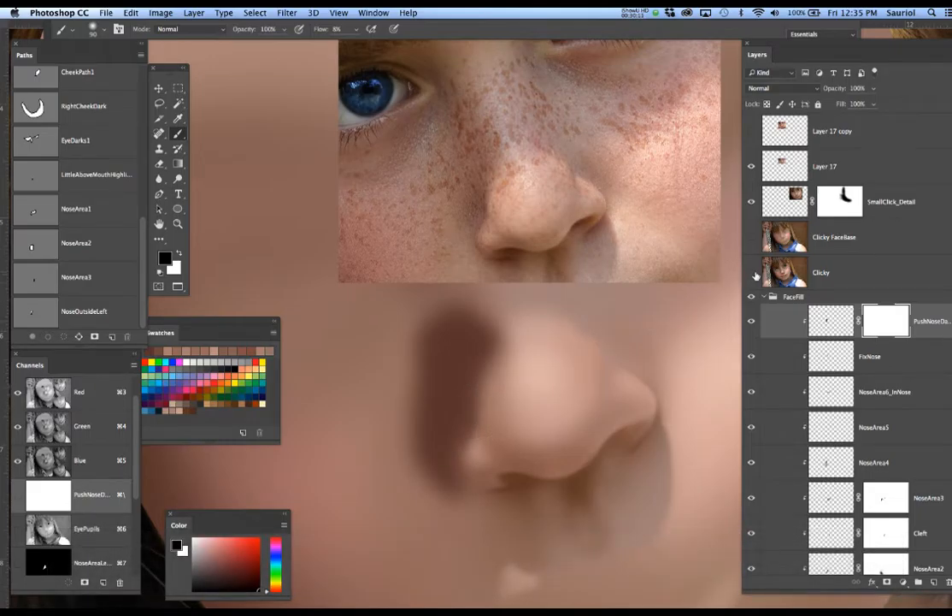
Check the shadow against the Clicky photo, deselect, and fade its upper and outer areas on the PushNoseDarks mask with a 200-pixel black brush
left_click(752, 273)
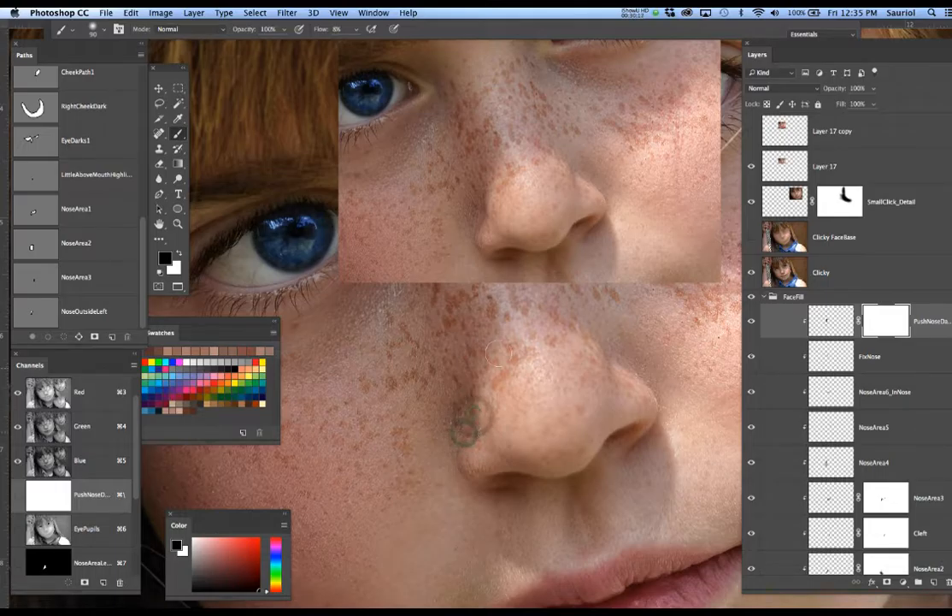
left_click(752, 273)
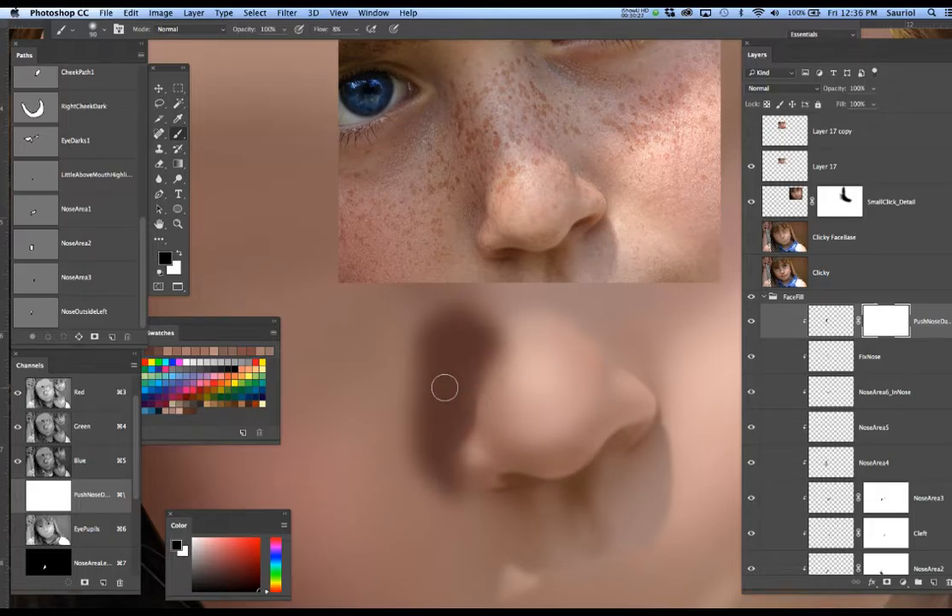
key("super+d")
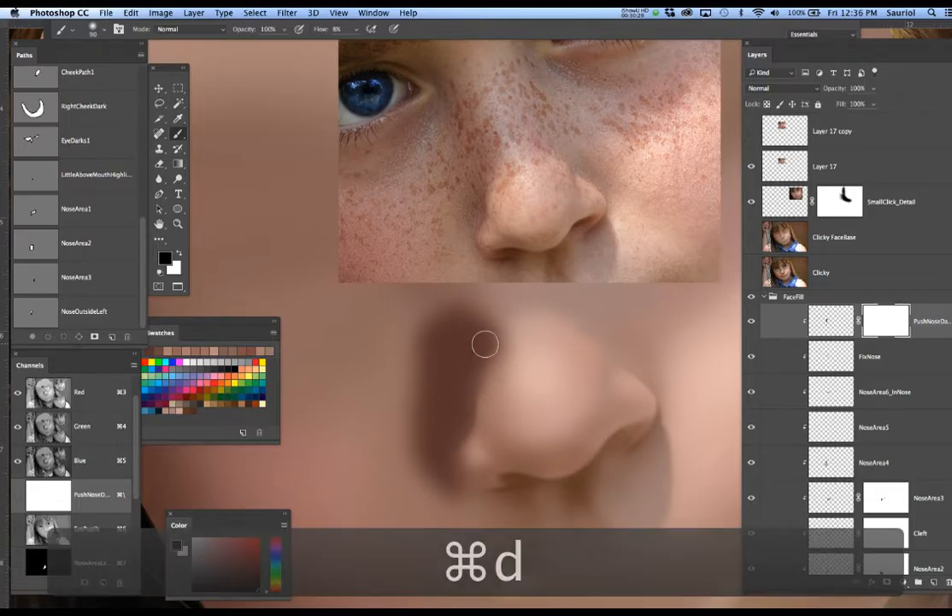
key("bracketright")
key("bracketright")
key("bracketright")
key("bracketright")
key("bracketright")
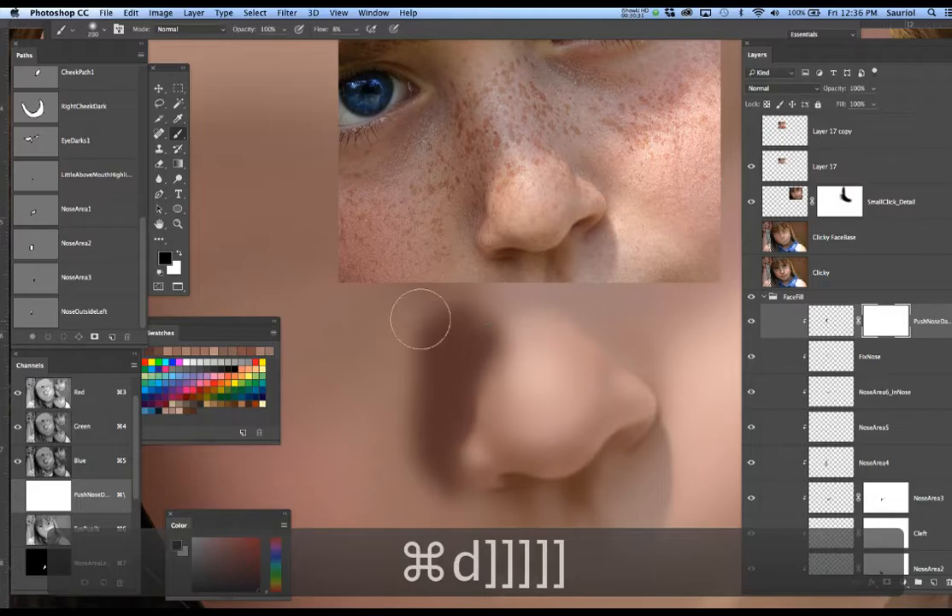
mouse_move(439, 318)
left_mouse_down()
mouse_move(507, 325)
mouse_move(482, 331)
mouse_move(513, 350)
mouse_move(446, 346)
mouse_move(419, 381)
mouse_move(442, 349)
left_mouse_up()
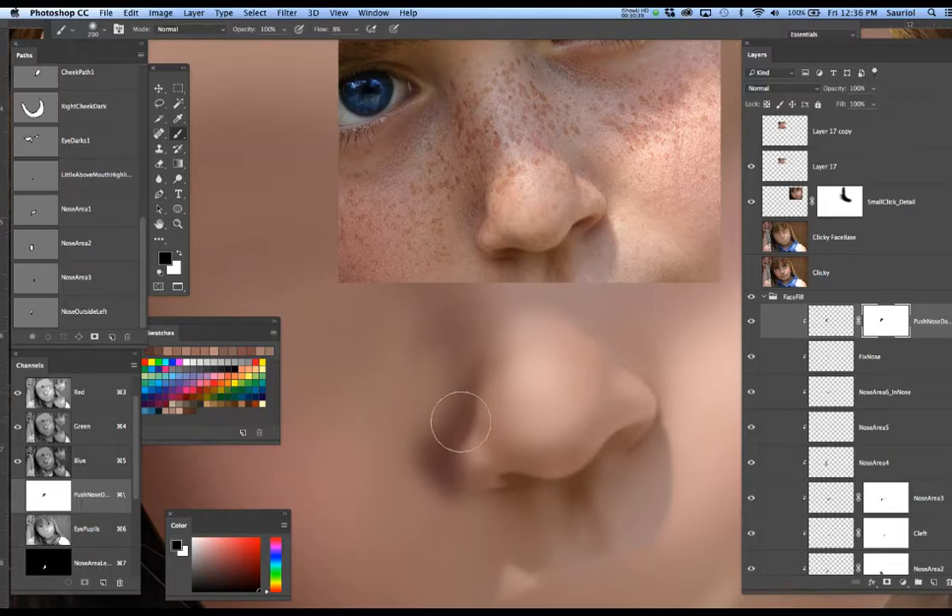
mouse_move(425, 433)
left_mouse_down()
mouse_move(426, 486)
mouse_move(433, 463)
mouse_move(438, 506)
left_mouse_up()
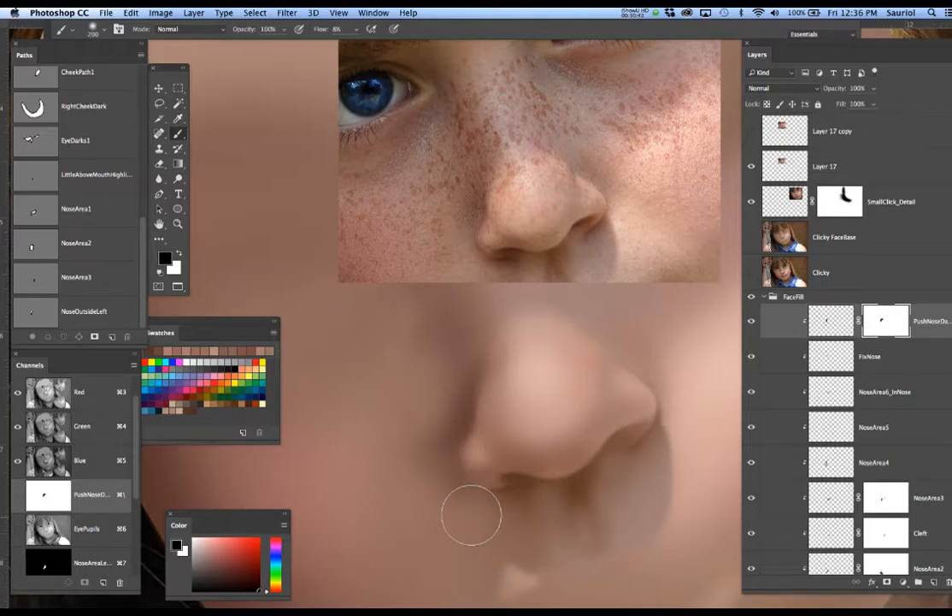
Reduce the brush to 150 pixels and soften the remaining shadow along the nose edge and beside the left nostril on the mask
key("bracketleft")
key("bracketleft")
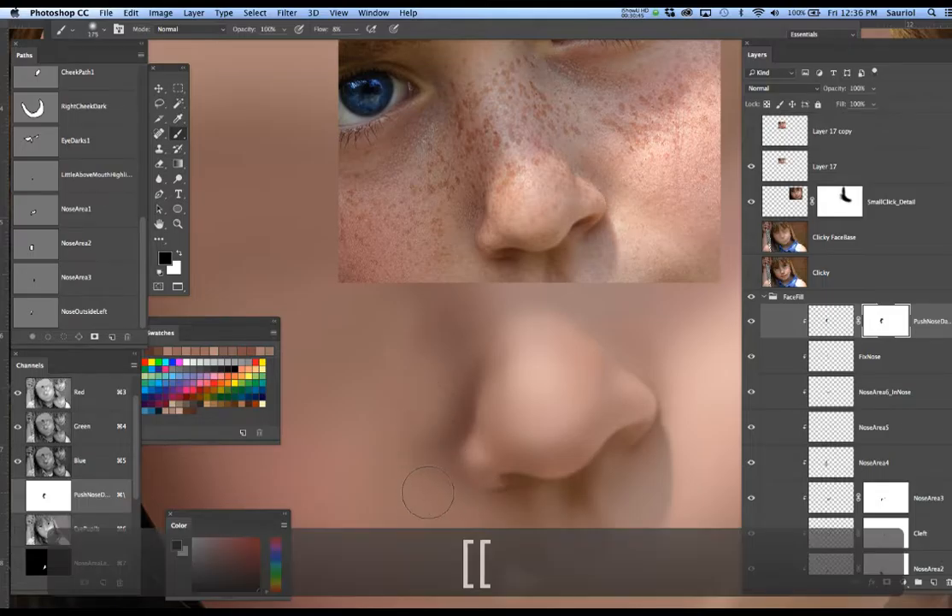
mouse_move(441, 417)
left_mouse_down()
mouse_move(469, 383)
mouse_move(454, 418)
mouse_move(466, 347)
left_mouse_up()
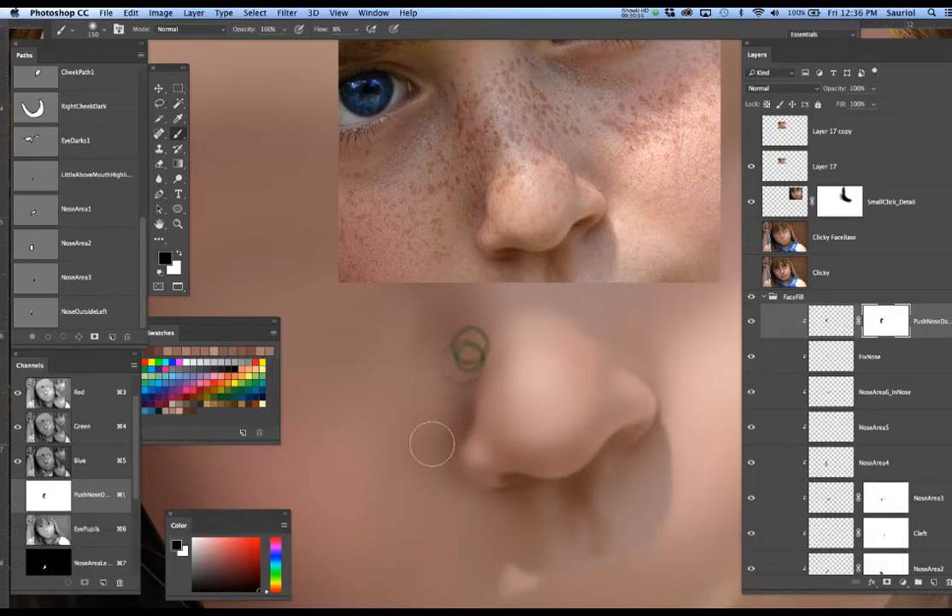
left_click_drag(419, 440, 424, 440)
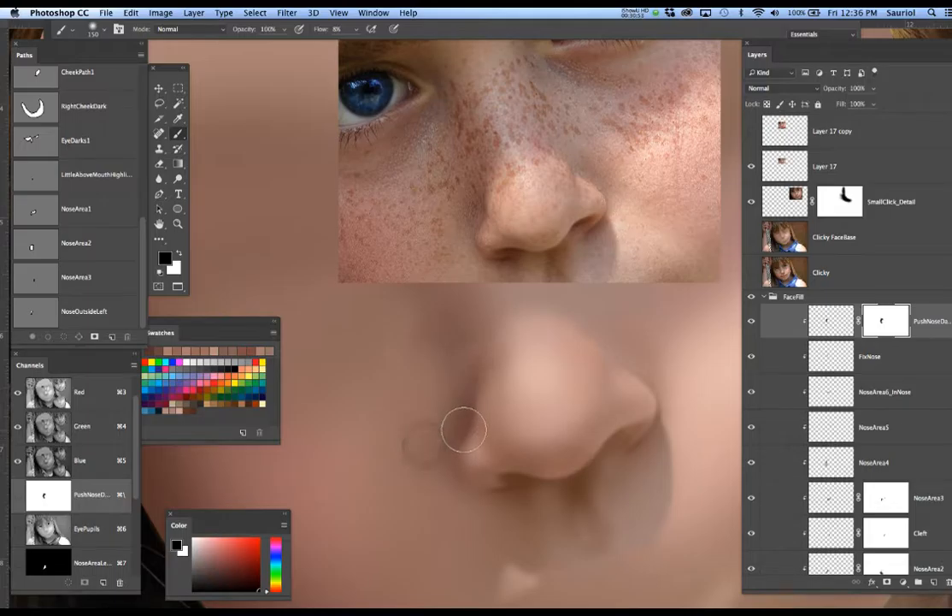
left_click_drag(444, 411, 448, 399)
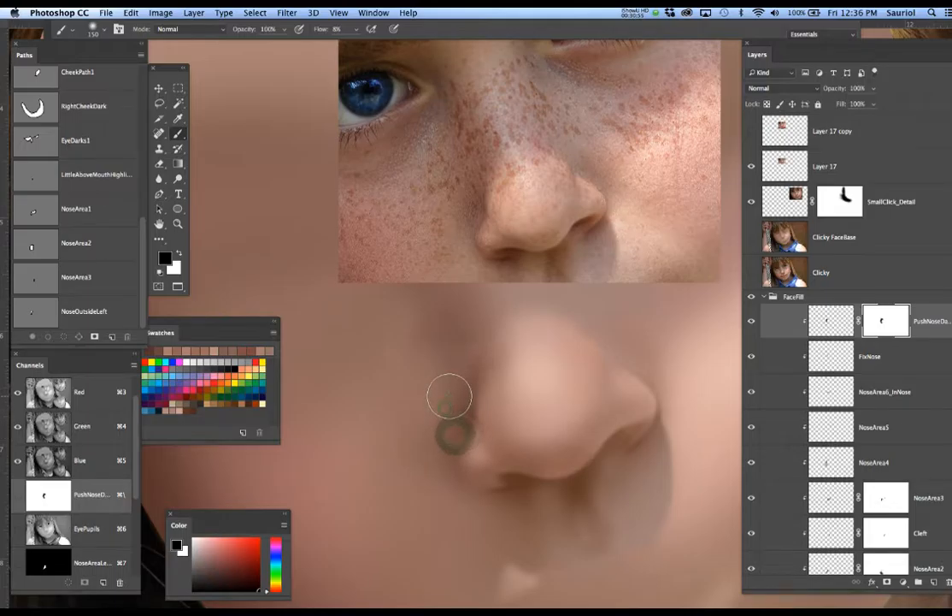
left_click(465, 361)
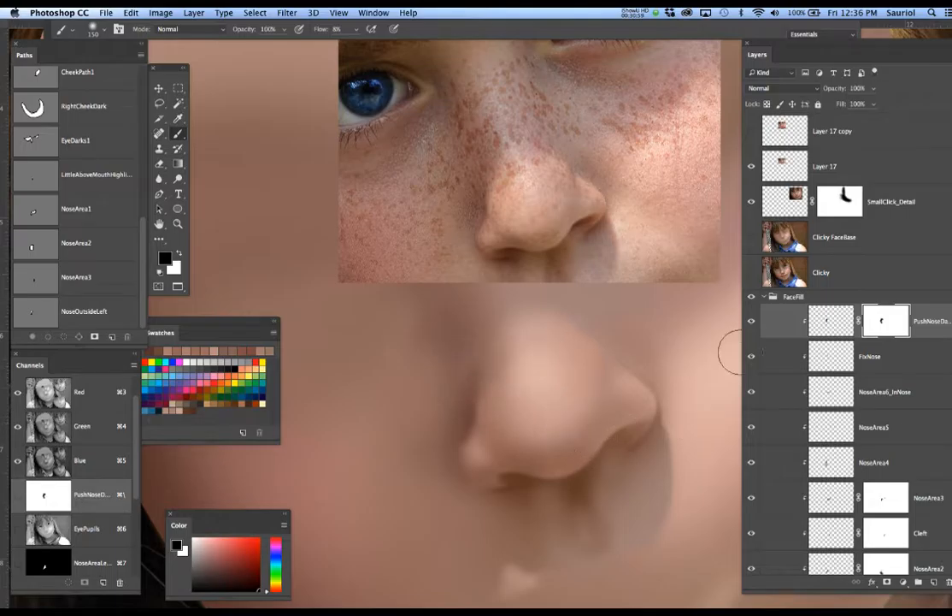
Hide the Layer 17 reference and blend the shadow's upper end beside the nose bridge on the mask with a 250-pixel brush
left_click(751, 320)
left_click(751, 320)
left_click(500, 377, "alt")
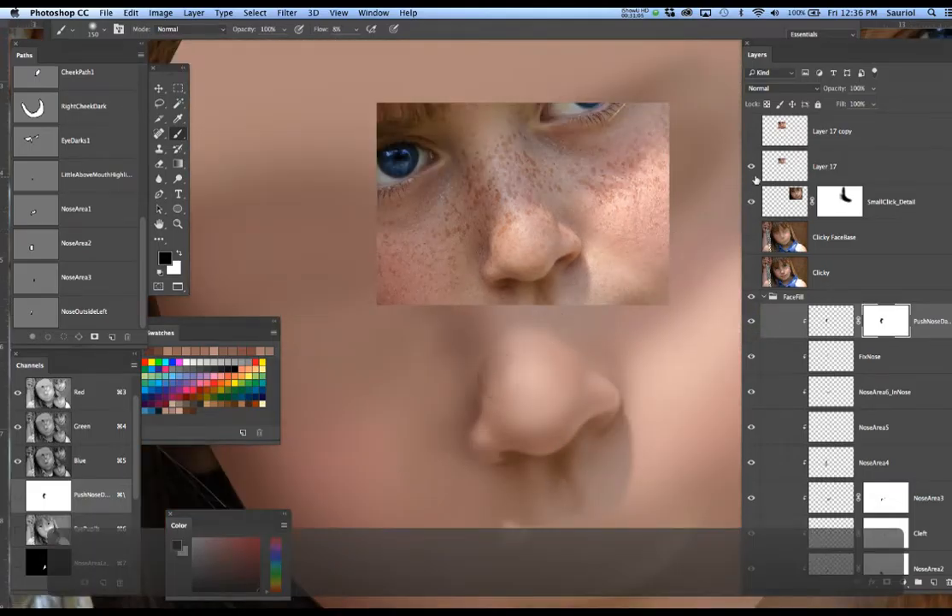
left_click(753, 166)
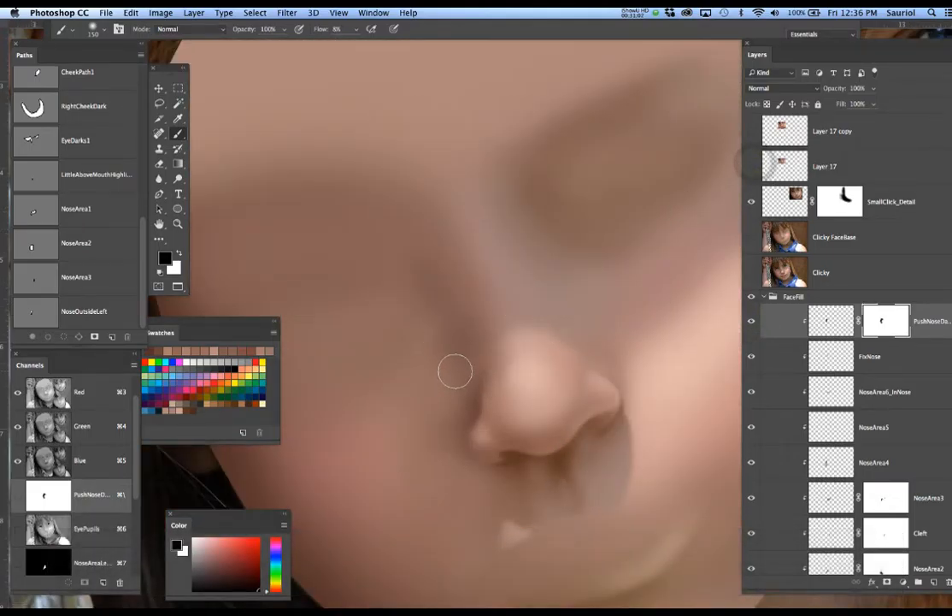
key("bracketright")
key("bracketright")
key("bracketright")
mouse_move(469, 325)
left_mouse_down()
mouse_move(519, 329)
mouse_move(442, 327)
mouse_move(473, 342)
left_mouse_up()
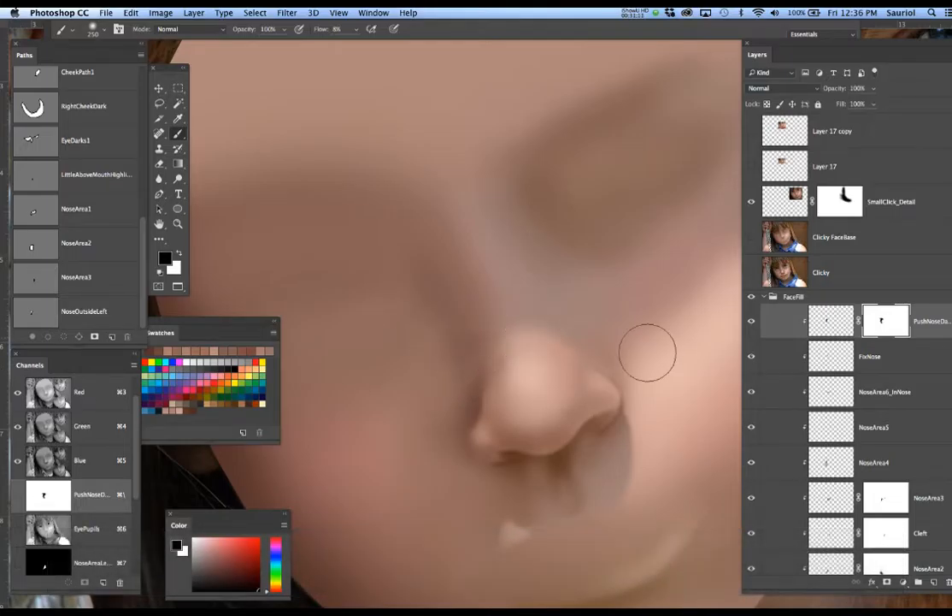
Compare the nose with and without the PushNoseDarks layer
left_click(752, 321)
left_click(752, 322)
left_click(752, 322)
left_click(752, 321)
left_click(753, 322)
left_click(752, 322)
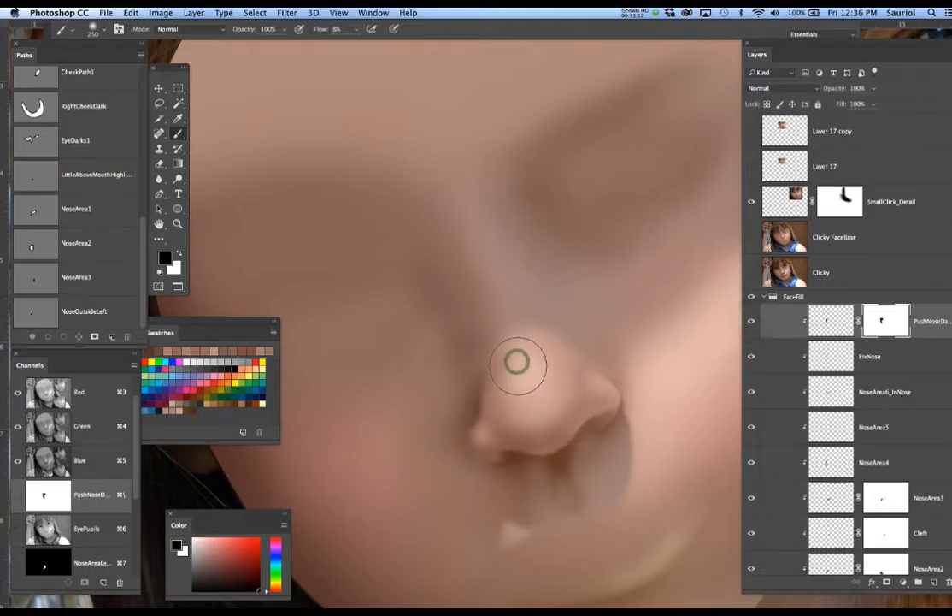
Deselect and brush black on the PushNoseDarks mask over the nose tip and the cheek beside the nostril to blend the shadow
key("super+h")
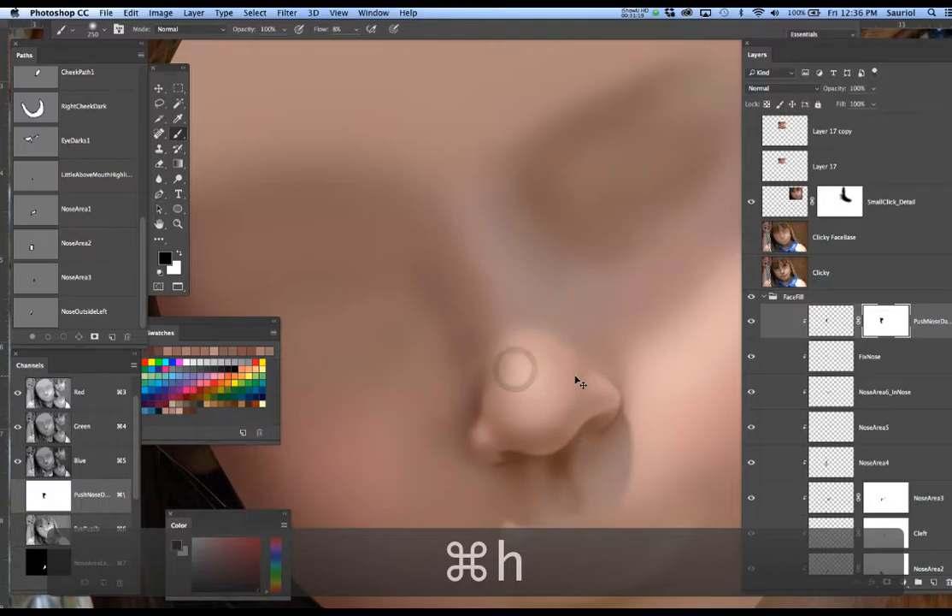
key("super+d")
left_click(513, 346)
mouse_move(528, 362)
left_mouse_down()
mouse_move(540, 356)
mouse_move(539, 364)
left_mouse_up()
left_click(455, 337)
left_click(435, 432)
left_click(436, 446)
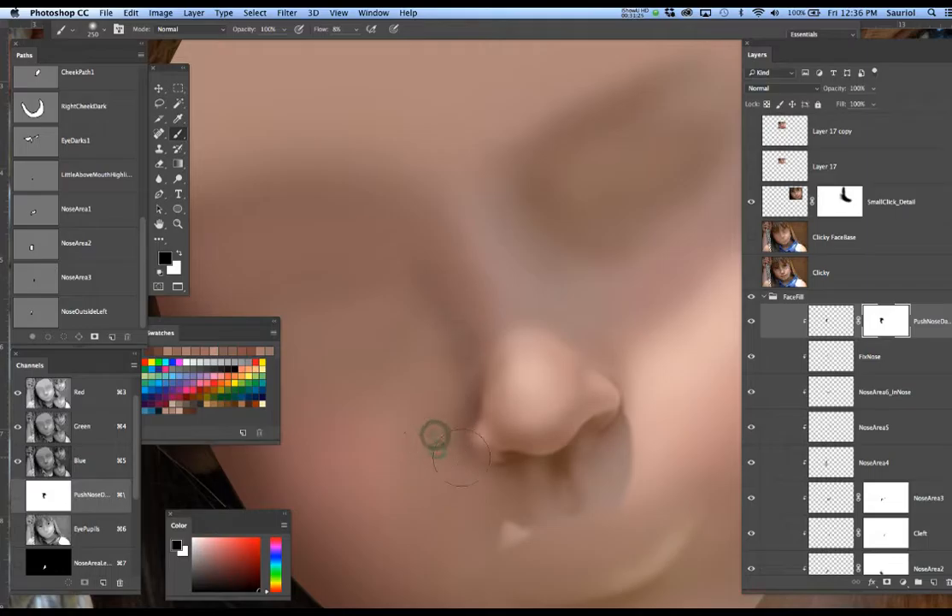
Compare the painted nose shading with the Clicky reference photo
left_click(752, 272)
left_click(752, 272)
left_click(753, 272)
left_click(752, 272)
left_click(752, 272)
left_click(752, 272)
left_click(752, 271)
left_click(752, 272)
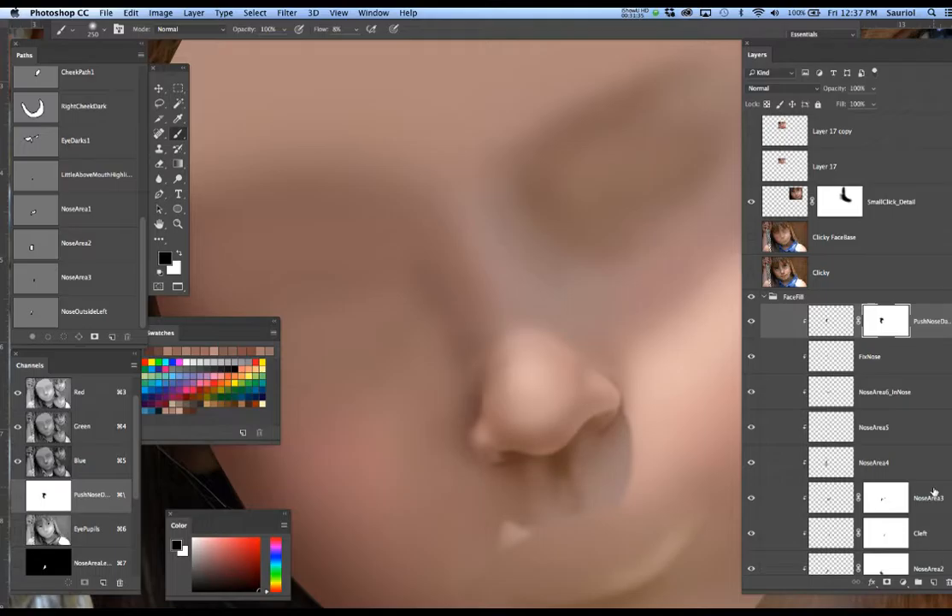
Create a new layer above PushNoseDarks in the FaceFill group and clip it to the layers below
left_click(934, 582)
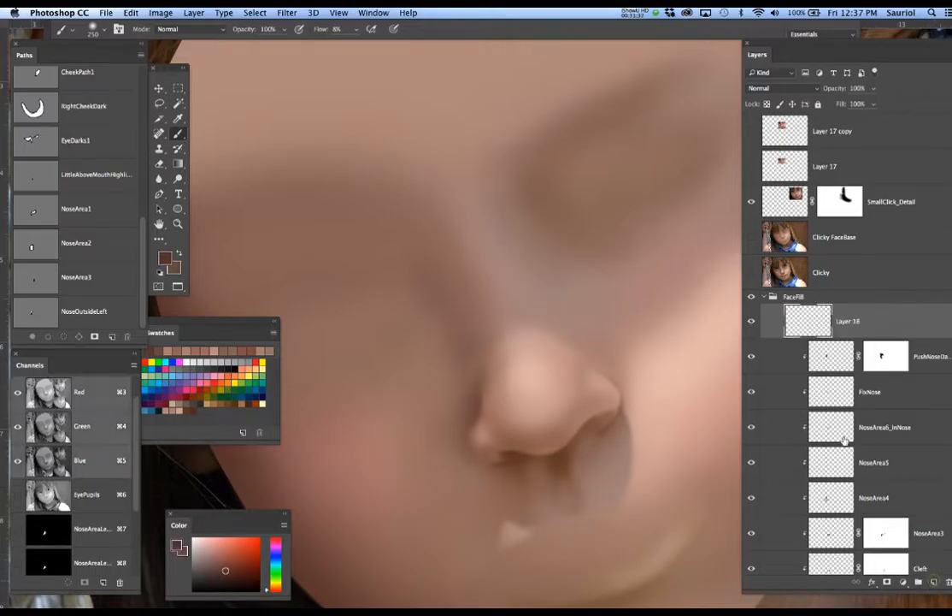
left_click(935, 334, "alt")
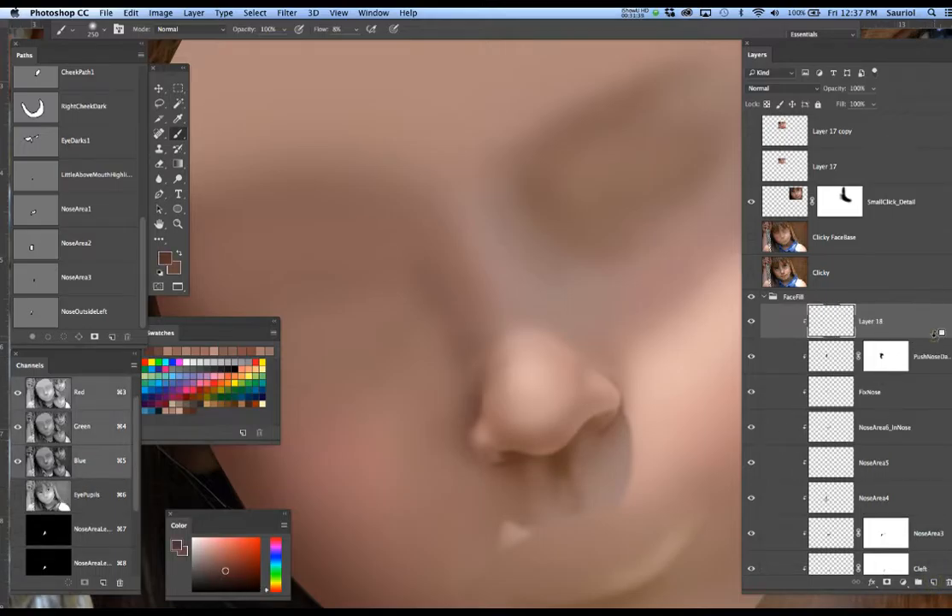
Sample a skin tone from the Clicky photo beside the nose bridge and paint shading along the nose's side on Layer 18
left_click(751, 272)
left_click(470, 369)
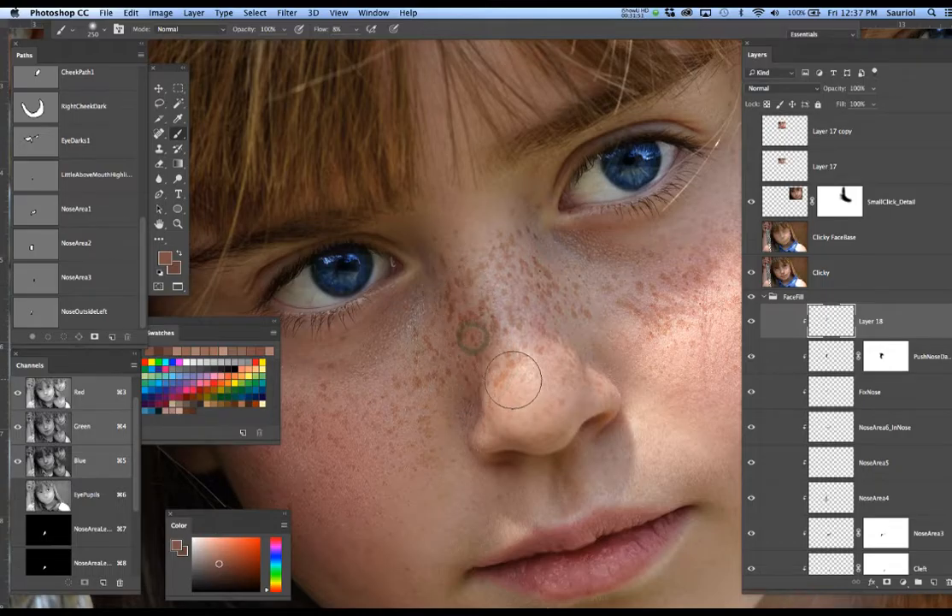
left_click(478, 338, "alt")
key("bracketleft")
key("bracketleft")
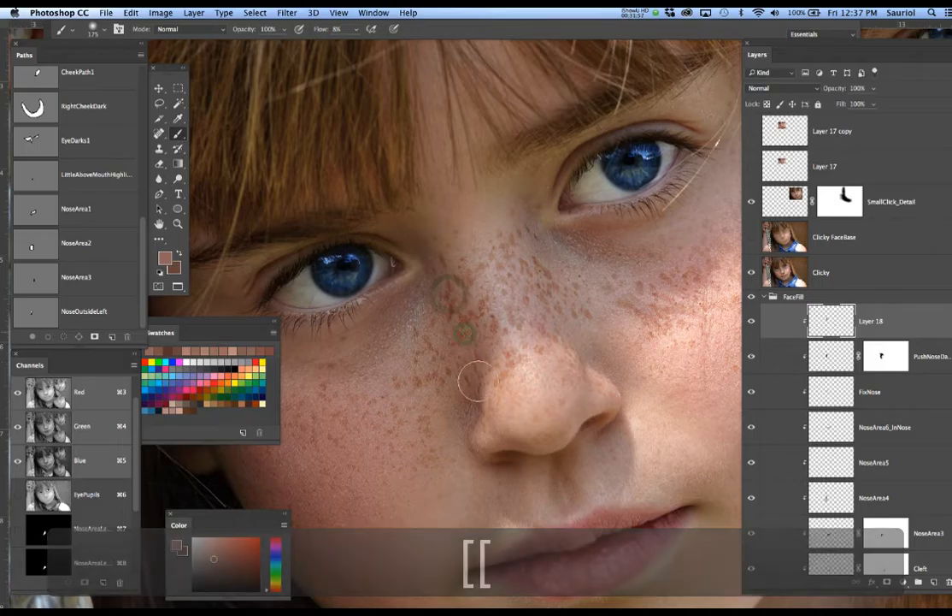
left_click(463, 326)
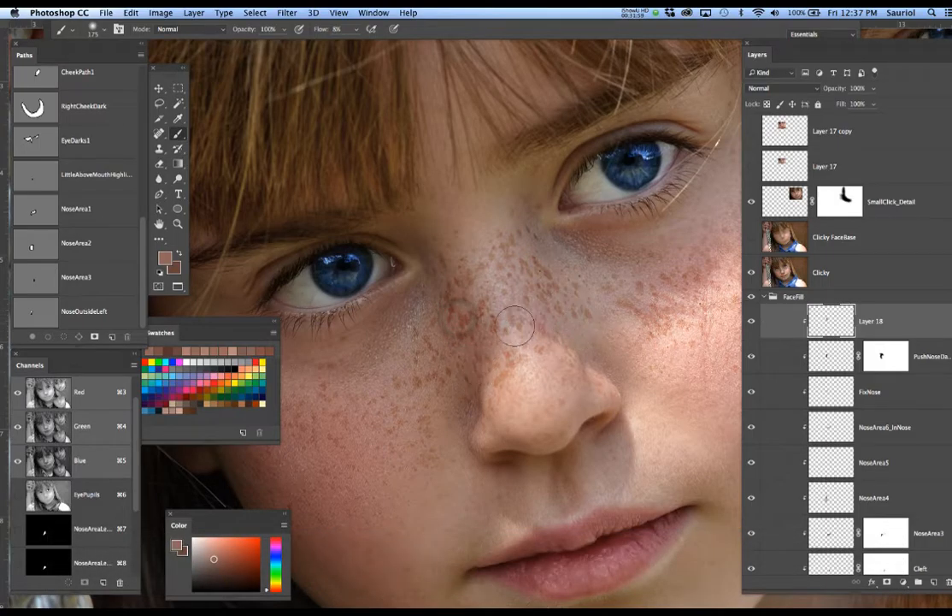
Compare the Layer 18 shading beside the nose with the Clicky reference photo
left_click(752, 323)
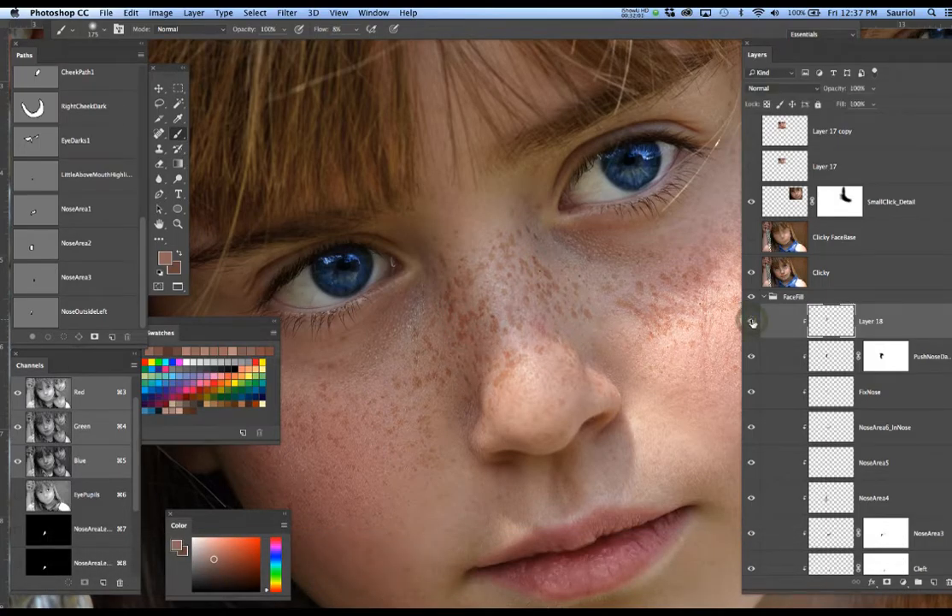
left_click(752, 322)
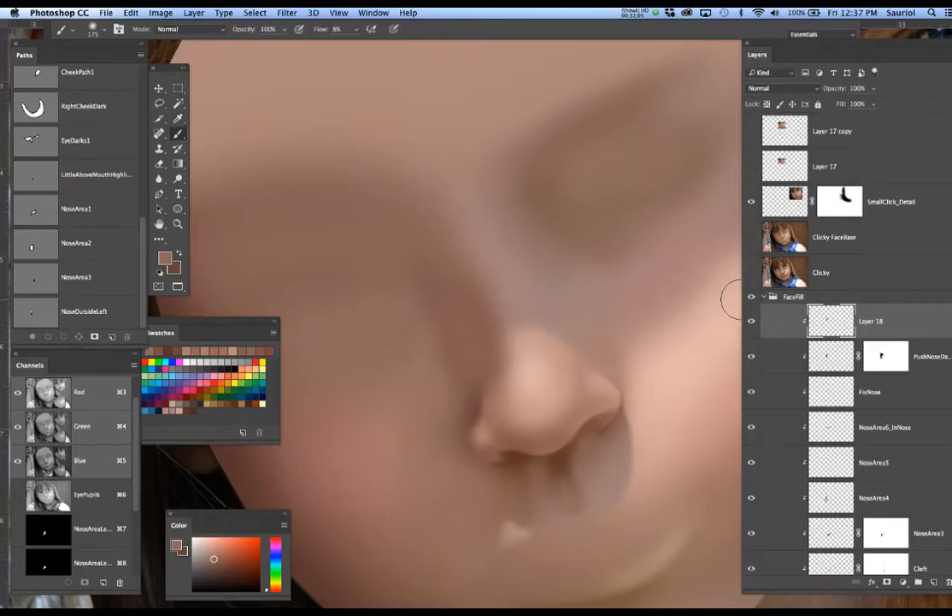
left_click(752, 272)
left_click(752, 272)
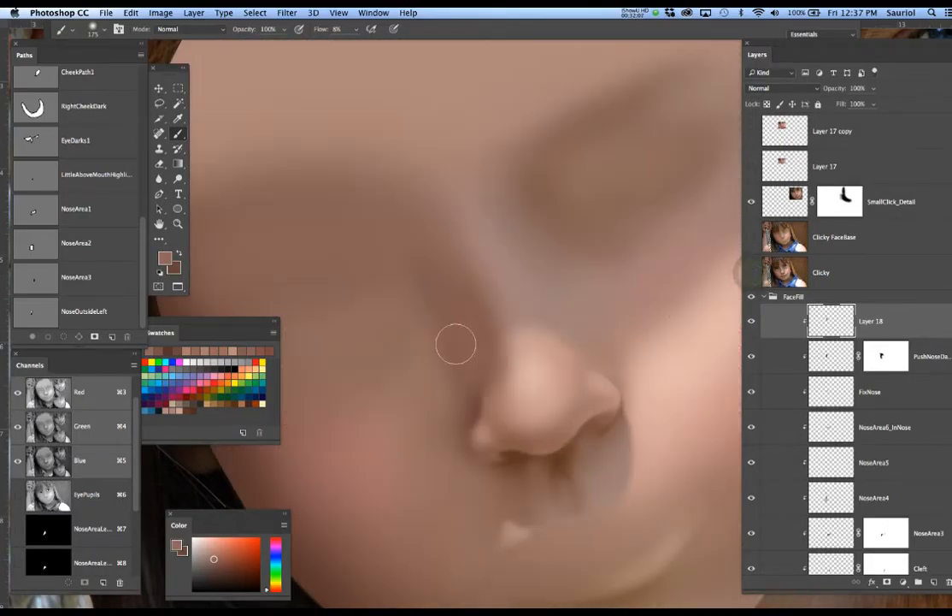
Enlarge the brush to 250 and paint the sampled tone over the cheek beside the nose bridge on Layer 18
key("bracketright")
key("bracketright")
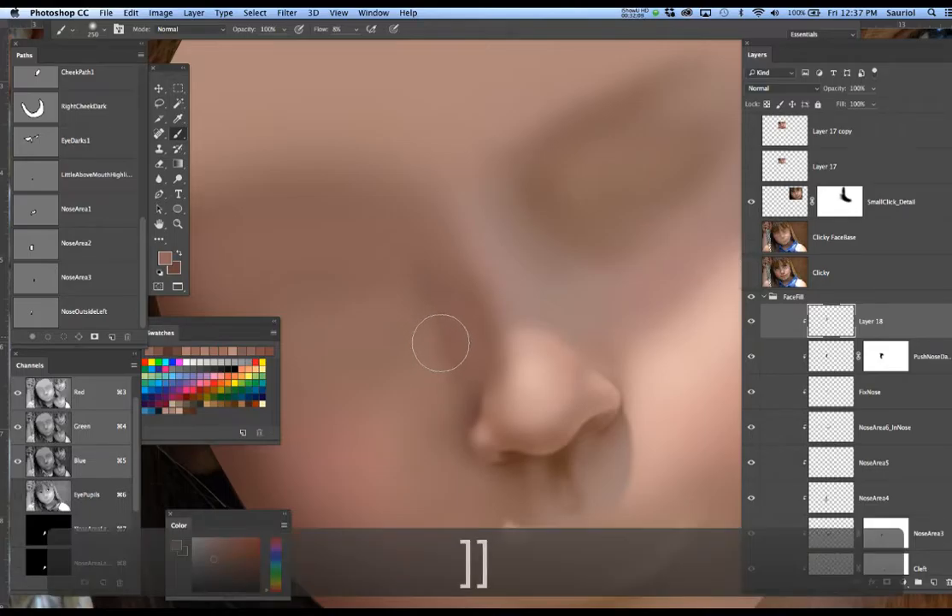
mouse_move(442, 338)
left_mouse_down()
mouse_move(451, 370)
mouse_move(429, 325)
mouse_move(420, 330)
mouse_move(412, 293)
mouse_move(425, 323)
left_mouse_up()
mouse_move(409, 315)
left_mouse_down()
mouse_move(419, 340)
mouse_move(428, 285)
left_mouse_up()
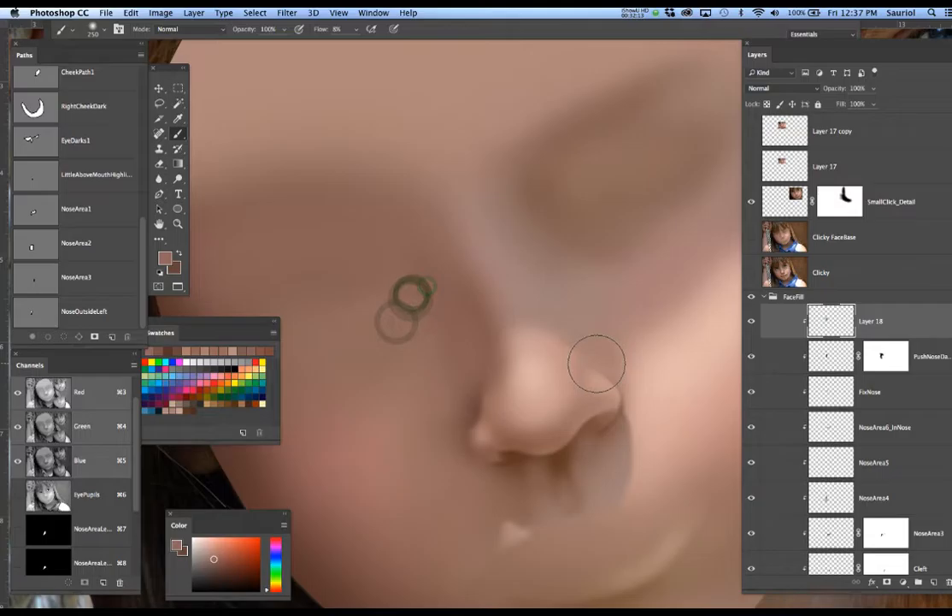
Check the painted cheek and nose bridge against the Clicky reference photo
left_click(752, 272)
left_click(752, 273)
left_click(756, 281)
left_click(756, 280)
left_click(756, 280)
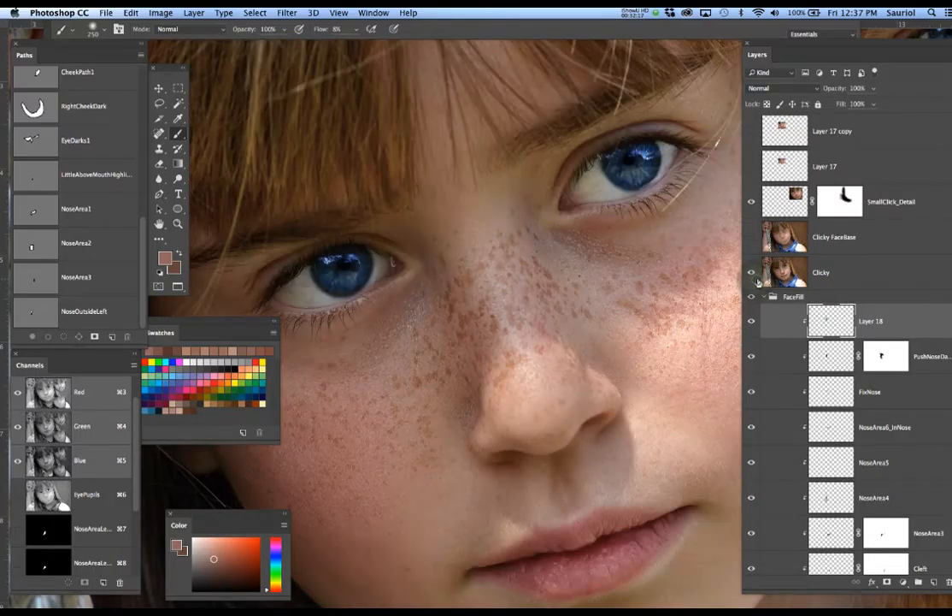
left_click(754, 278)
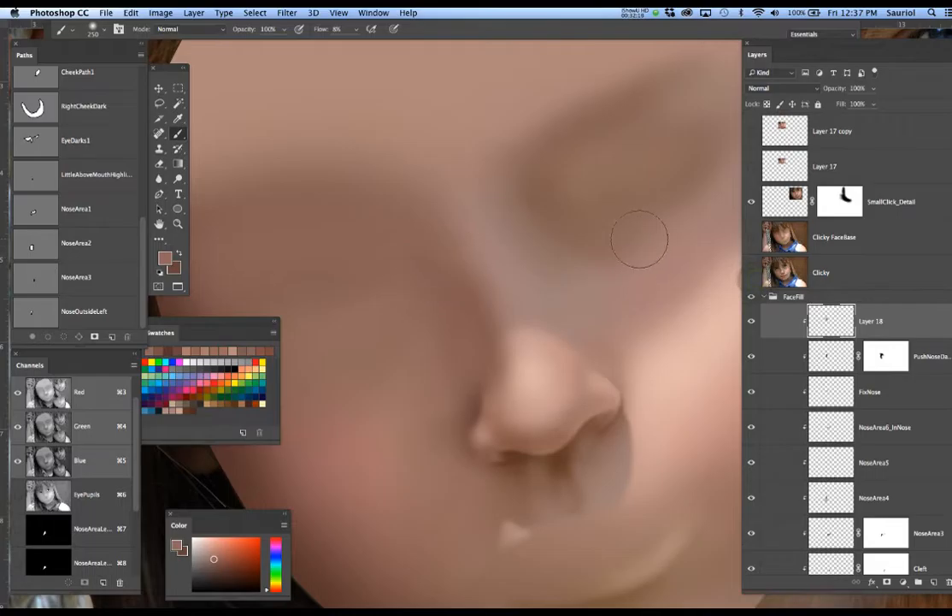
Sample dark brown at the shaded eye's inner corner in the Clicky photo and paint shadows there and below with a 200 brush
left_click(754, 280)
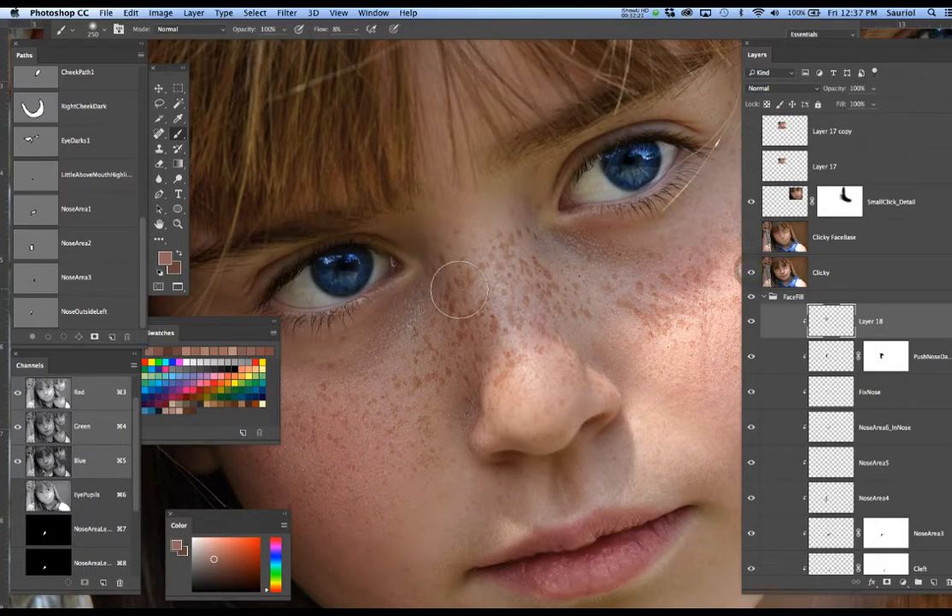
key("bracketleft")
key("bracketleft")
key("bracketleft")
key("bracketleft")
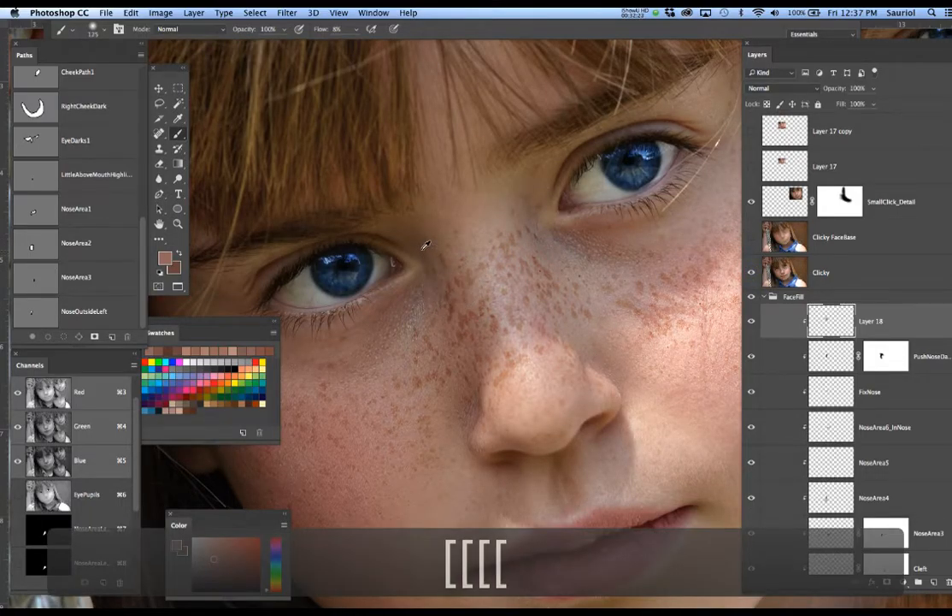
left_click(422, 251, "alt")
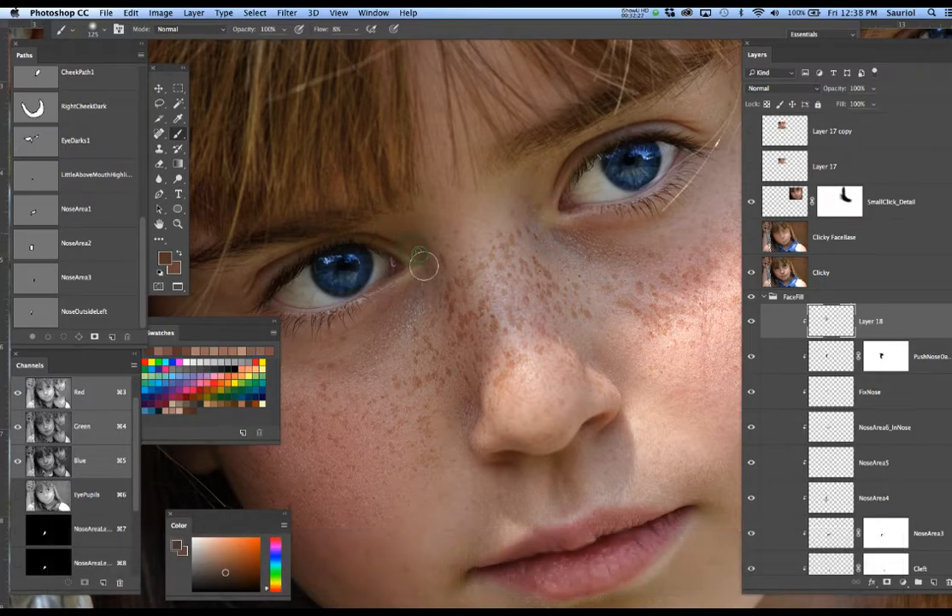
key("bracketright")
key("bracketright")
key("bracketright")
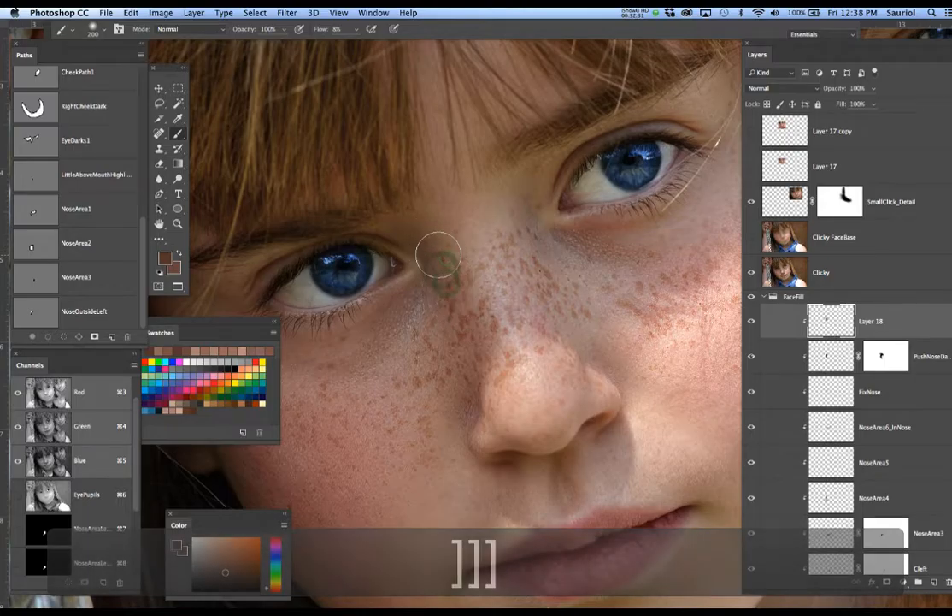
mouse_move(430, 289)
left_mouse_down()
mouse_move(381, 333)
mouse_move(333, 352)
mouse_move(351, 354)
mouse_move(394, 324)
mouse_move(430, 268)
mouse_move(375, 332)
left_mouse_up()
left_click_drag(425, 283, 415, 300)
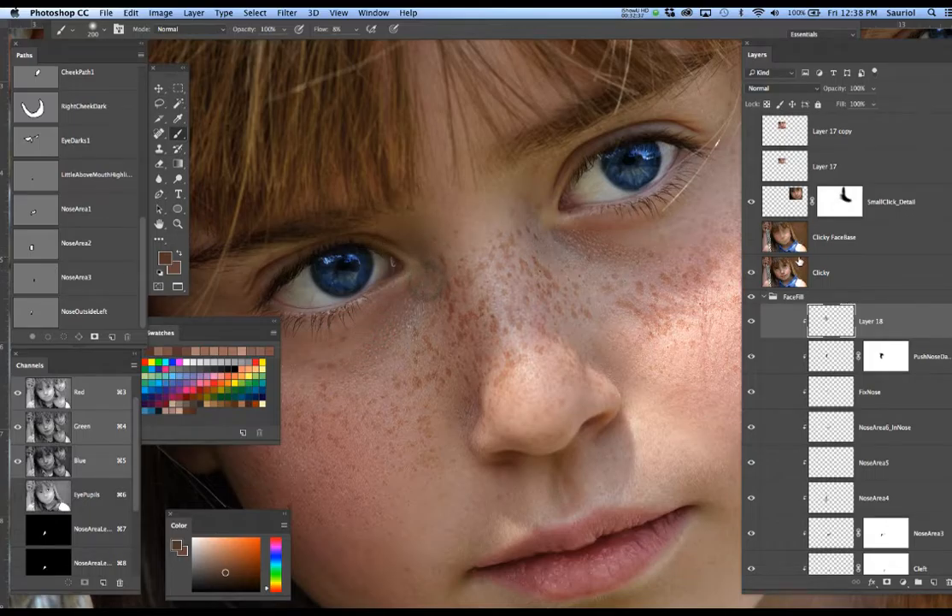
left_click(751, 271)
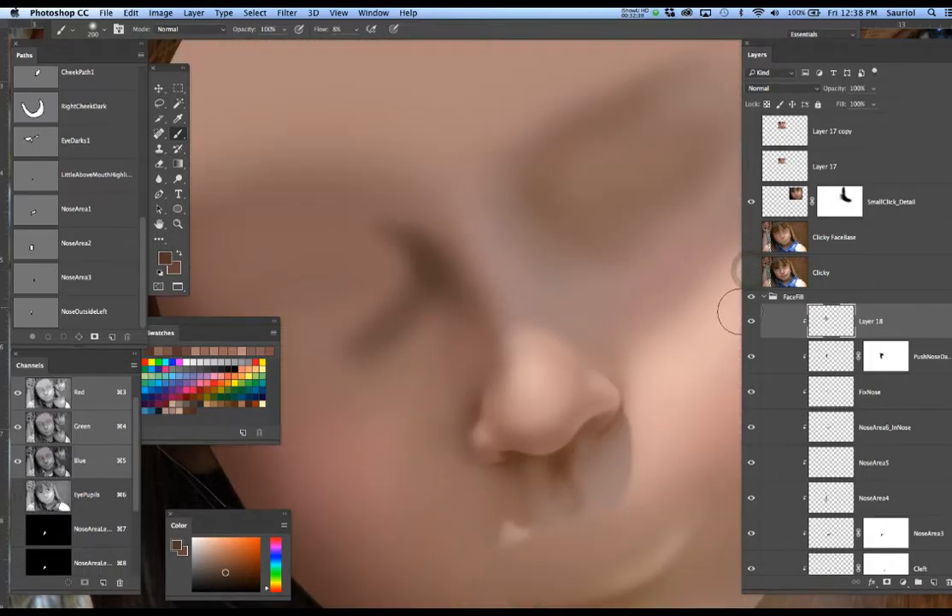
Deselect, add a layer mask to Layer 18, and enlarge the brush to 500
key("super+d")
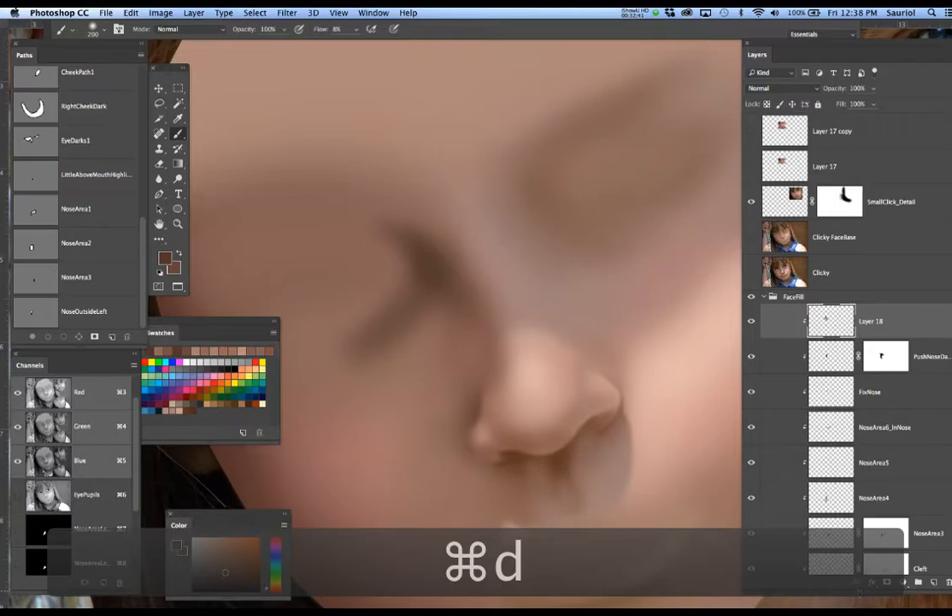
left_click(886, 583)
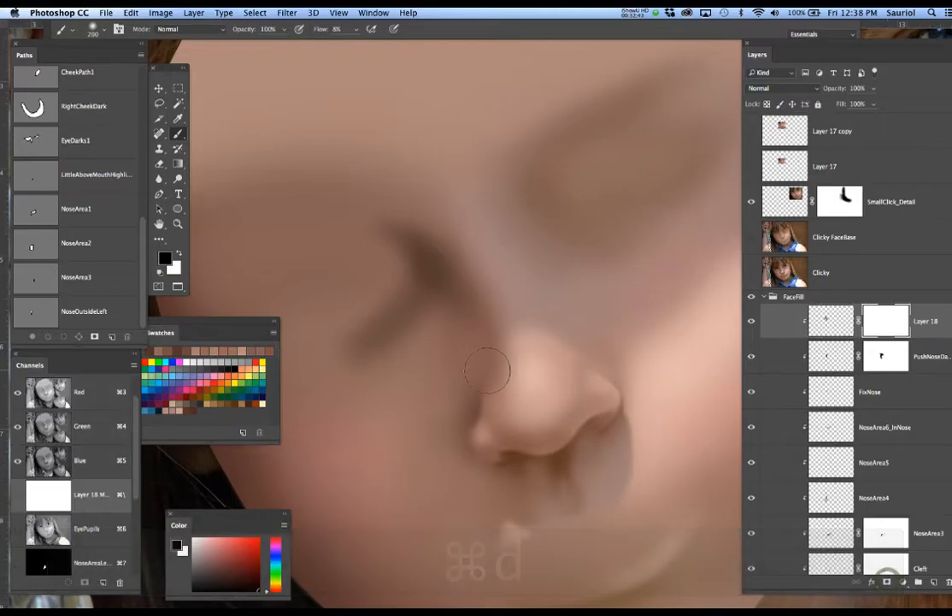
left_click(753, 273, "alt")
left_click(752, 273, "alt")
key("bracketright")
key("bracketleft")
key("bracketright")
key("bracketright")
key("backslash")
key("bracketright")
key("super+z")
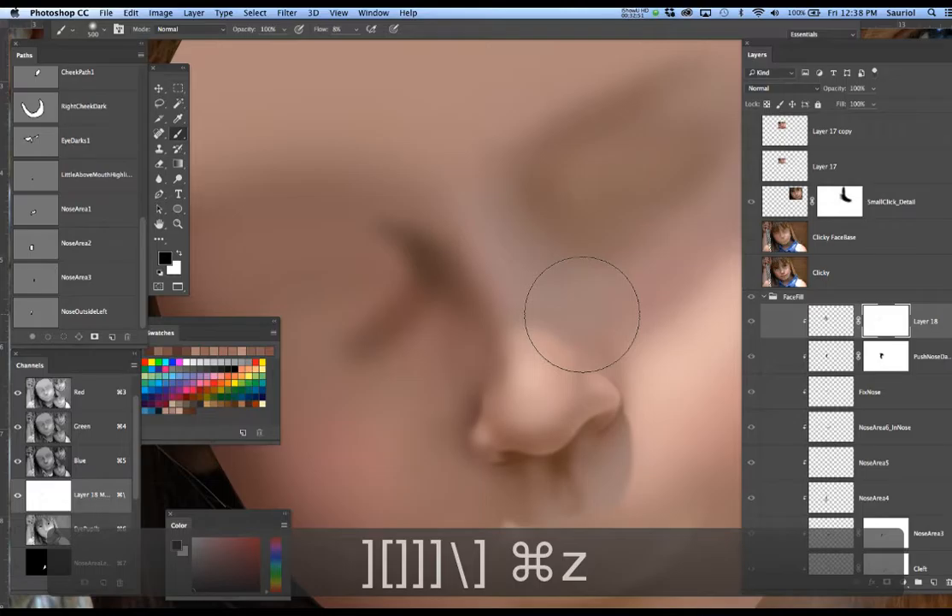
key("alt+super+z")
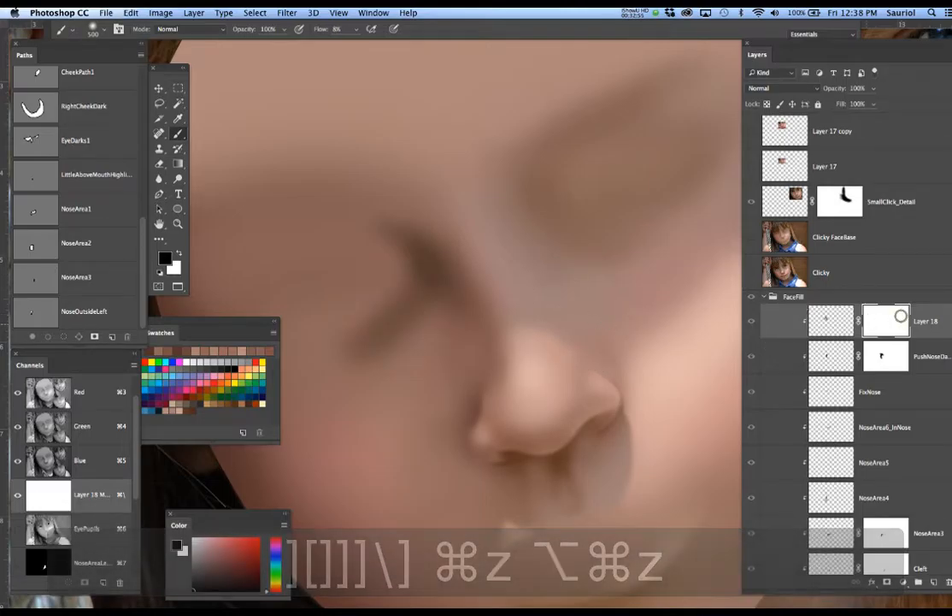
mouse_move(387, 262)
left_mouse_down()
mouse_move(391, 246)
mouse_move(367, 244)
mouse_move(388, 239)
left_mouse_up()
key("super+z")
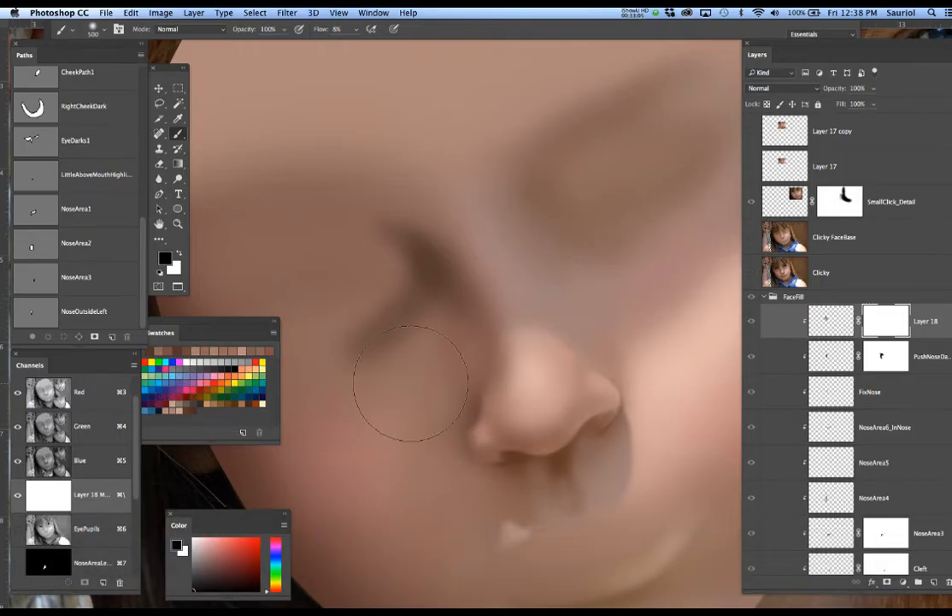
Paint black on the Layer 18 mask over the core and upper tip of the inner-eye shadow to soften it
left_click(846, 328)
left_click(879, 324)
key("super+d")
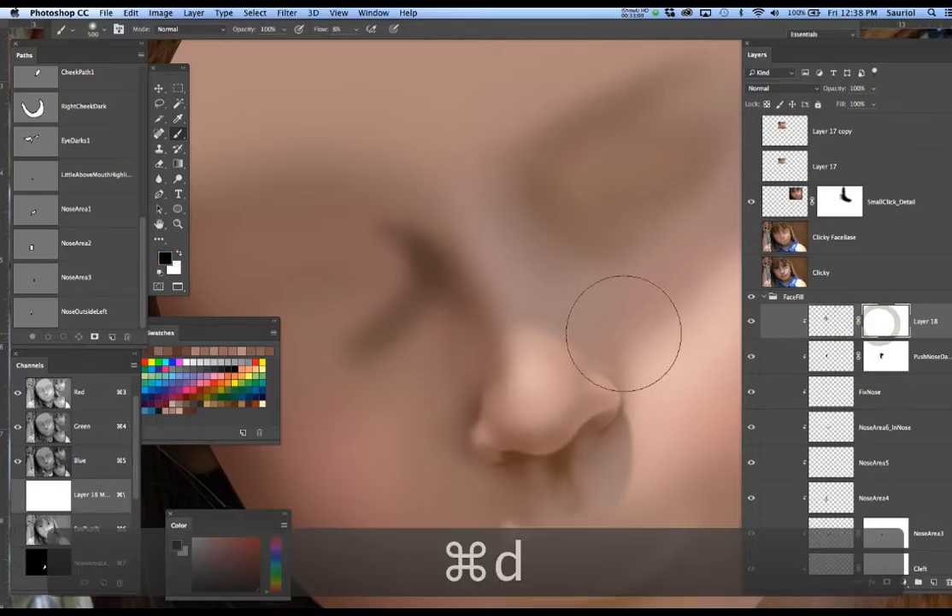
left_click(436, 277)
mouse_move(435, 277)
left_mouse_down()
mouse_move(406, 265)
mouse_move(393, 243)
left_mouse_up()
left_click(394, 239)
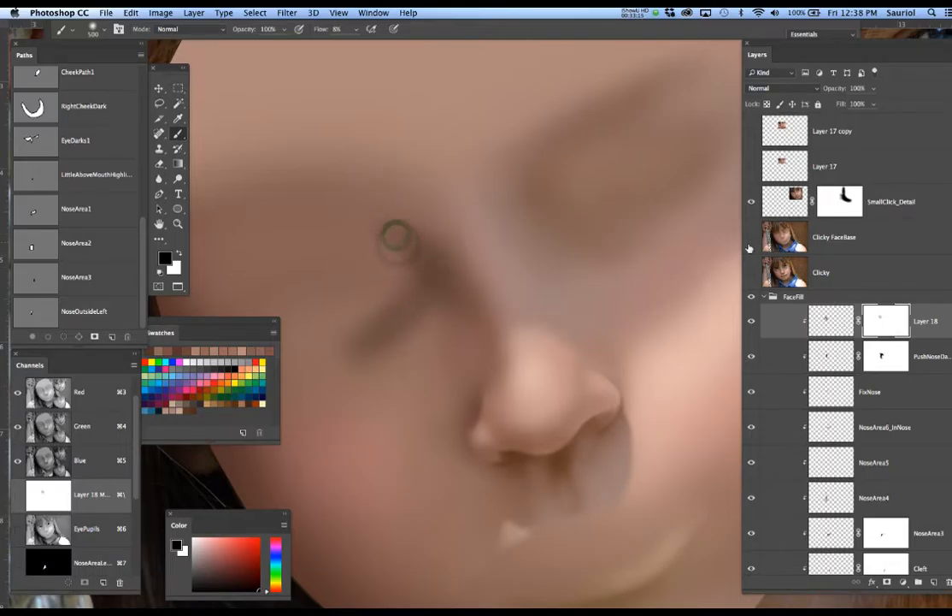
left_click(751, 272)
left_click(750, 272)
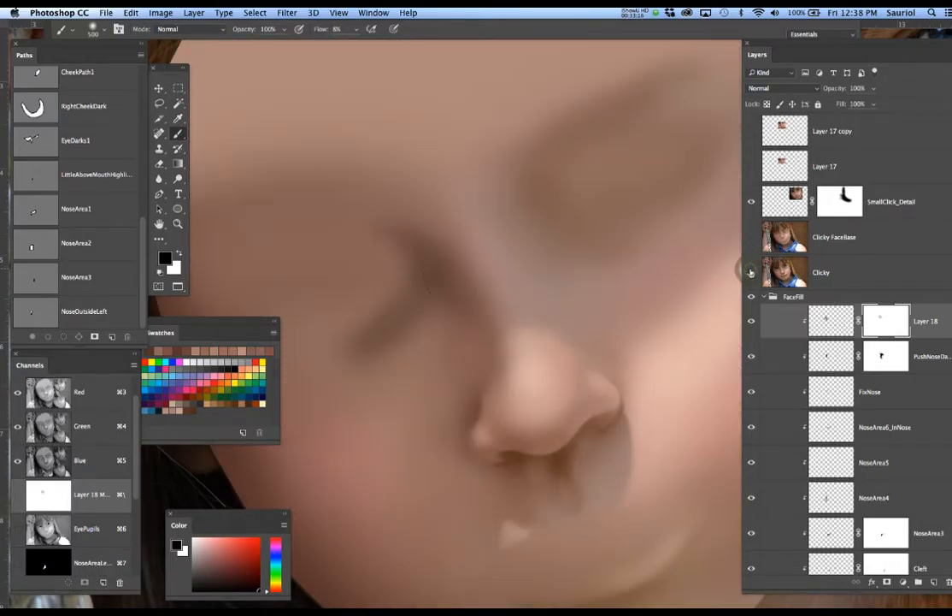
Paint black on the Layer 18 mask over the lower branch of the shadow extending onto the cheek
left_click(385, 327)
left_click(360, 335)
left_click(347, 336)
left_click(336, 338)
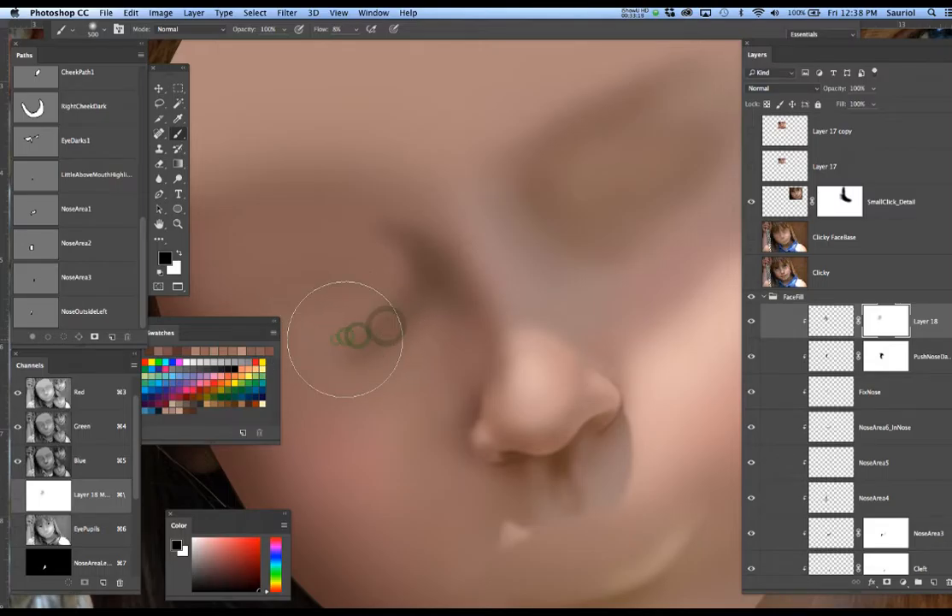
left_click(751, 272)
left_click(751, 272)
Fade the whole inner-eye shadow further with black dabs on the Layer 18 mask until it blends into the skin
left_click(359, 335)
left_click(393, 329)
left_click(430, 277)
left_click(406, 248)
left_click(392, 241)
left_click(410, 285)
left_click(377, 345)
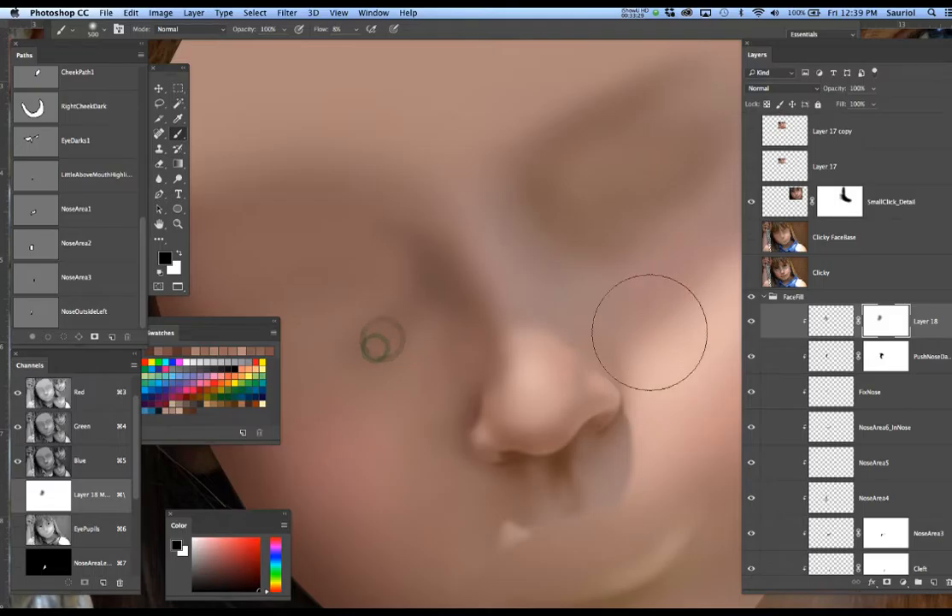
Compare the whole painted face with the Clicky reference photo
left_click(602, 322, "alt")
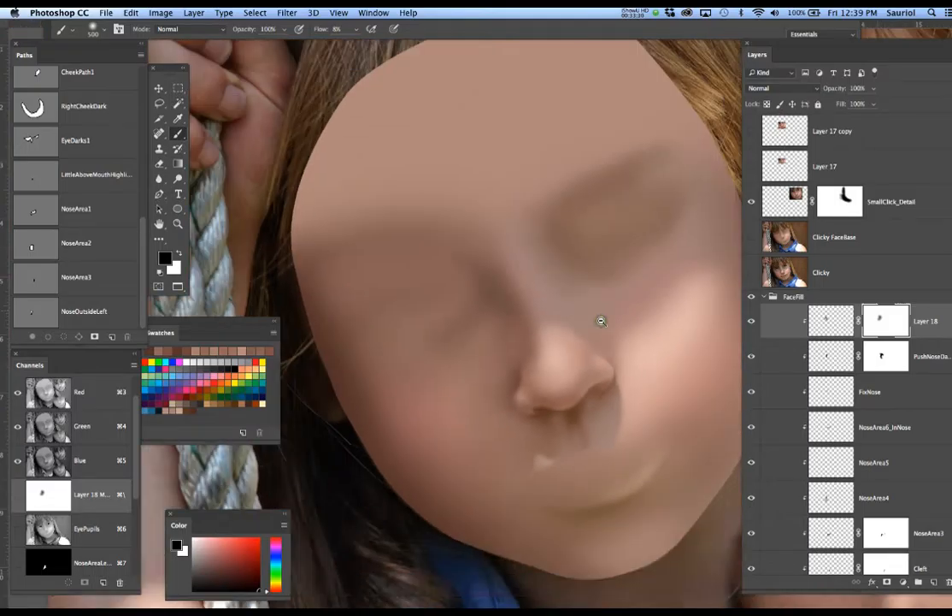
left_click(753, 272)
left_click(753, 273)
left_click(754, 273)
left_click(753, 273)
left_click(753, 272)
left_click(753, 273)
Reduce the brush to 150 and paint black on the Layer 18 mask over the shaded edge of the nose above the tip
key("bracketleft")
key("bracketleft")
key("bracketleft")
key("bracketleft")
key("bracketleft")
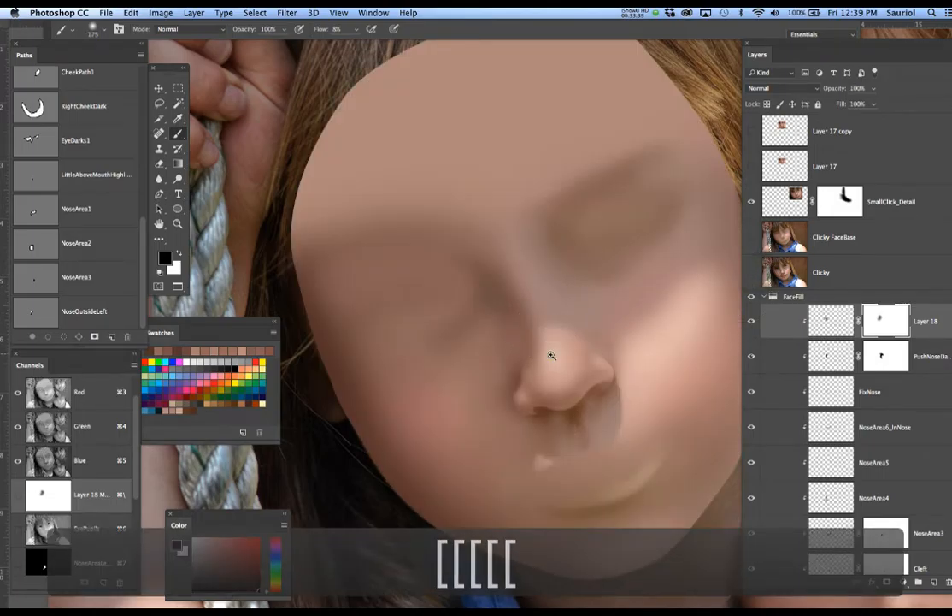
scroll(551, 355, "up", 3)
left_click(752, 273)
left_click(752, 273)
left_click(752, 273)
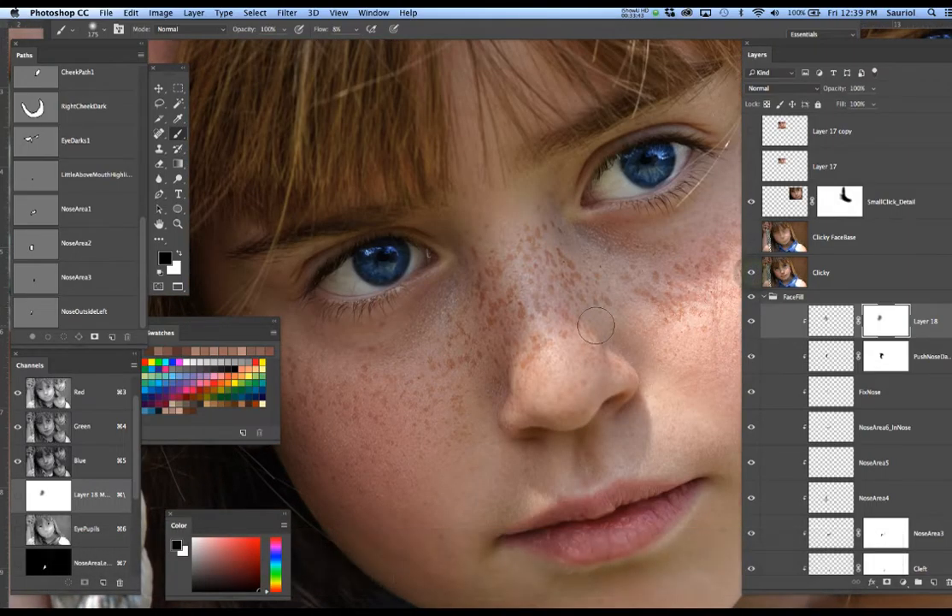
key("bracketleft")
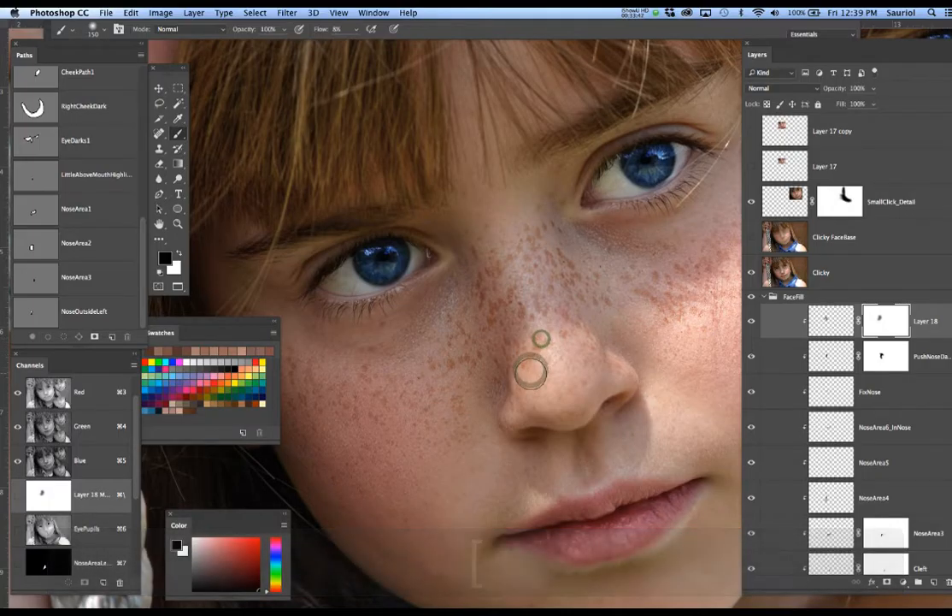
left_click(749, 274)
left_click_drag(537, 338, 530, 363)
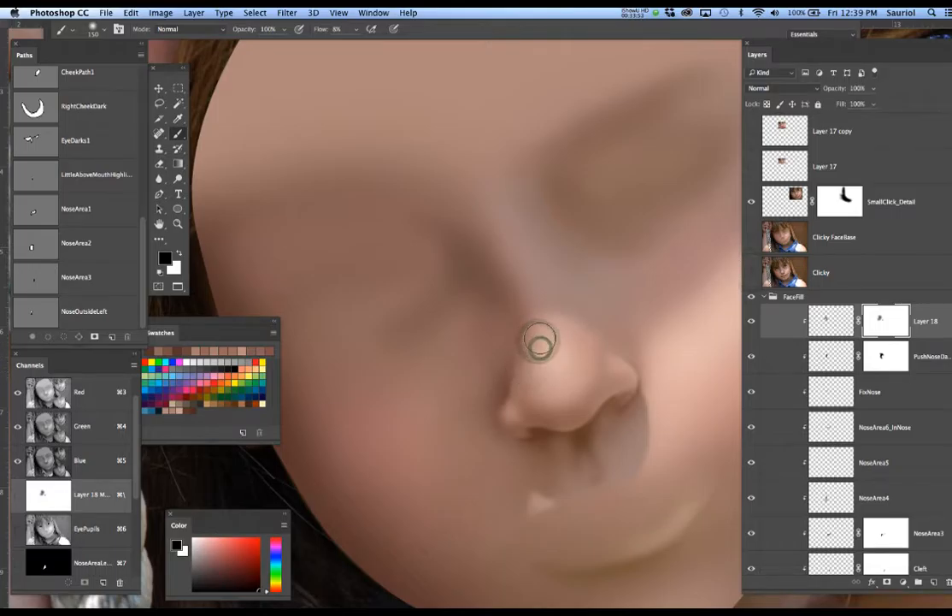
Save the document
left_click(605, 353, "alt")
left_click_drag(651, 341, 596, 331)
key("super+s")
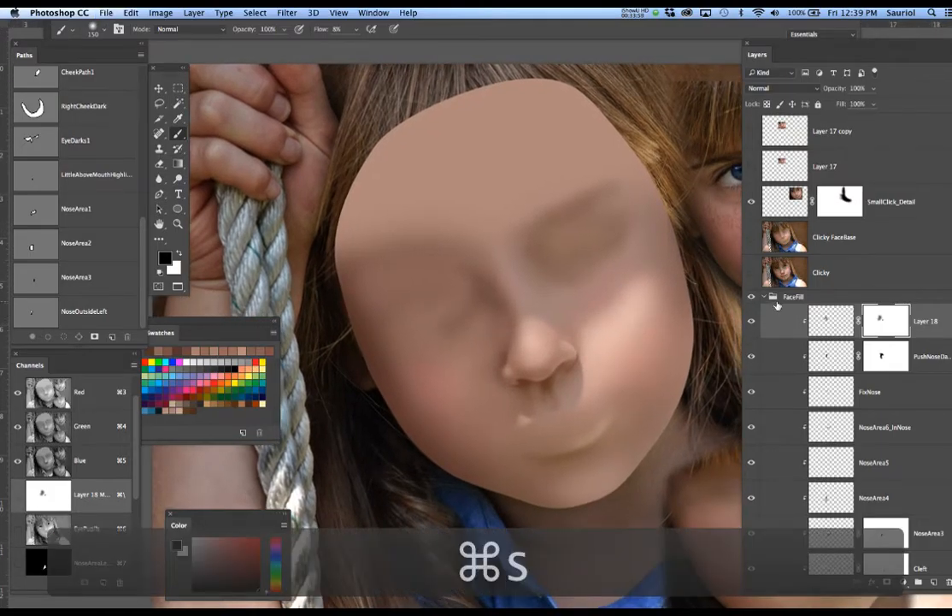
Examine how the painted eye and nose shadows match the Clicky reference photo across the full face
left_click(754, 274)
left_click(753, 273)
left_click(753, 273)
left_click(753, 273)
left_click(753, 273)
left_click(754, 273)
left_click(753, 273)
left_click(753, 274)
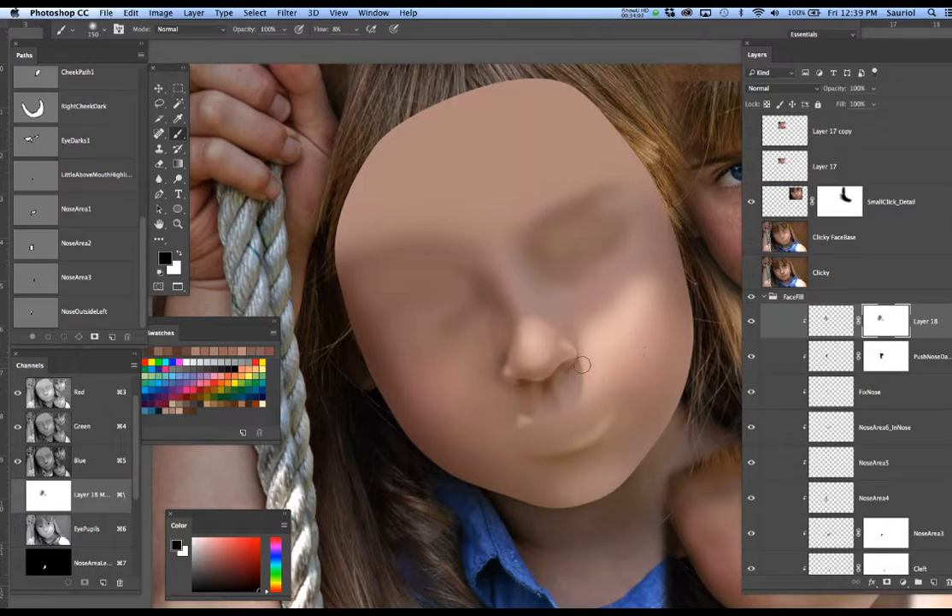
Rename the masked Layer 18 as ExtraNoseDark and save the document
left_click(556, 376)
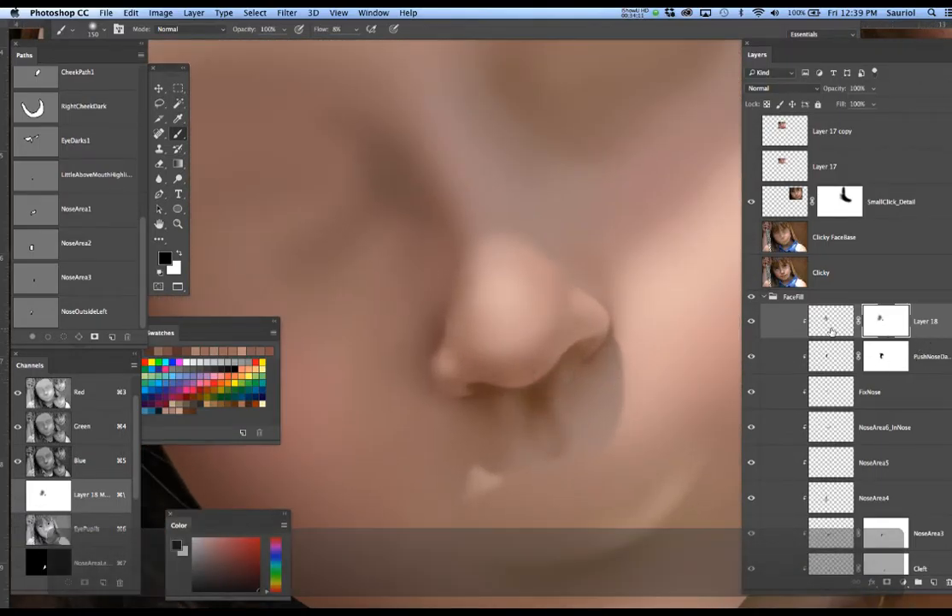
double_click(923, 320)
type("ExtraN")
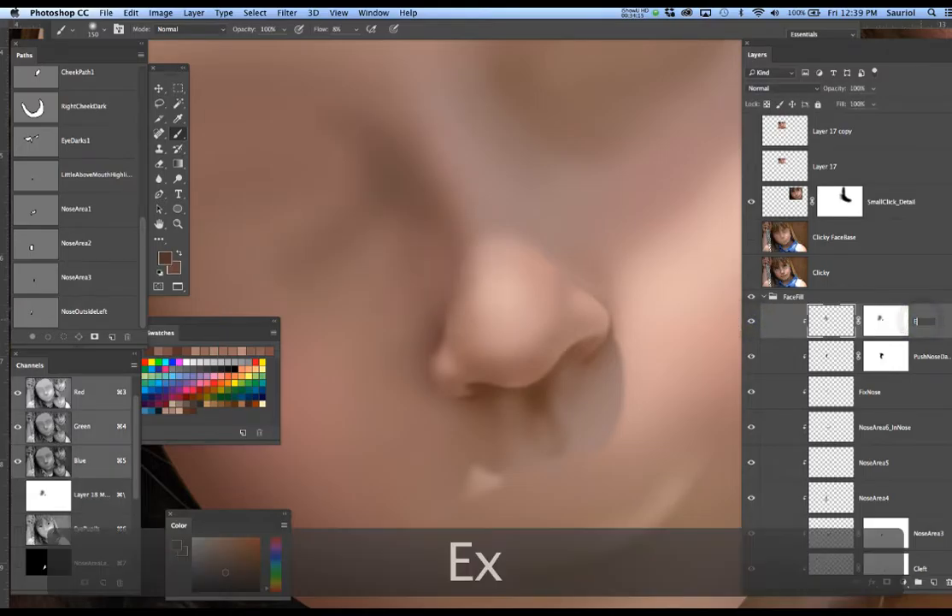
type("oseDark")
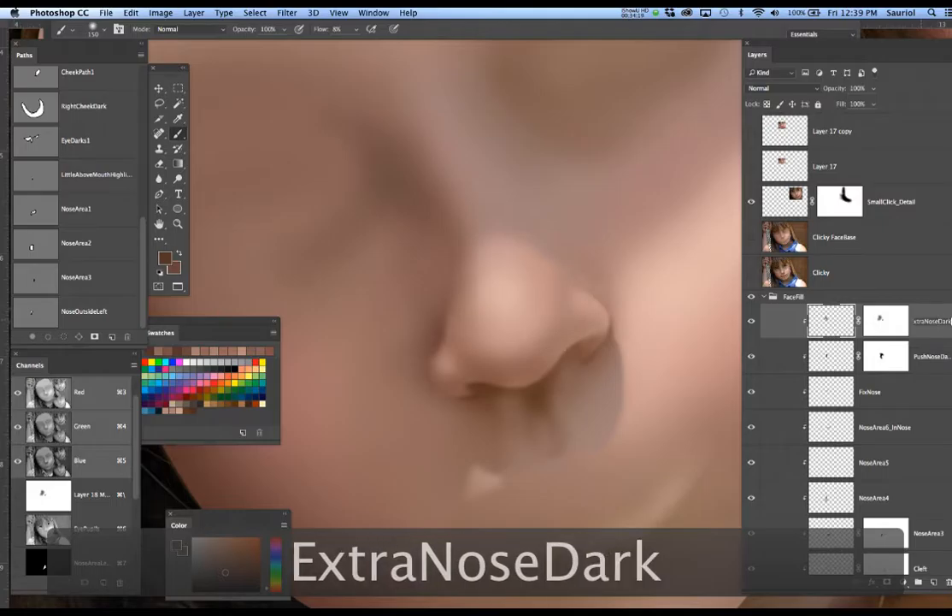
key("Return")
key("super+s")
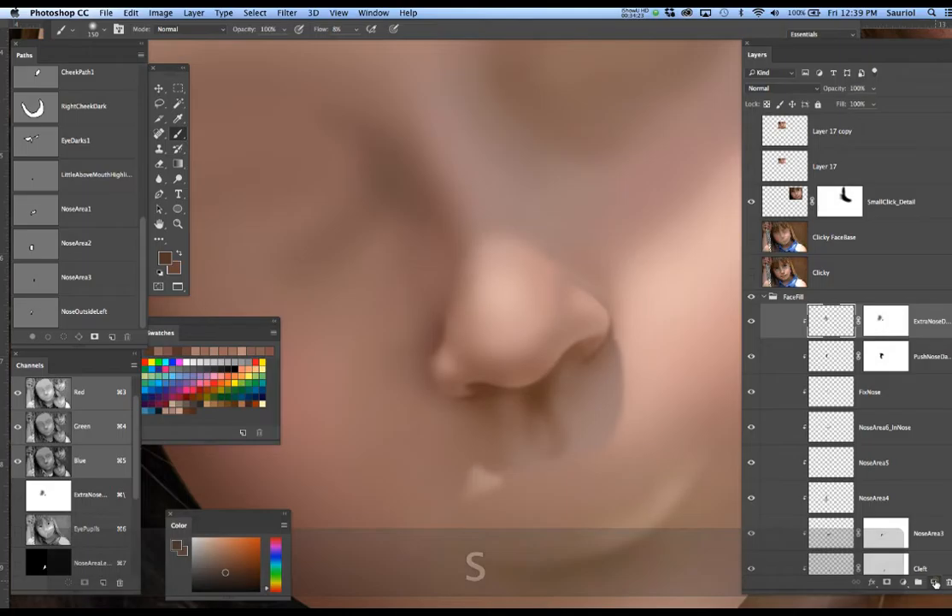
Add two empty layers above ExtraNoseDark and clip both to the face base in the FaceFill group
left_click(934, 581)
left_click(935, 581)
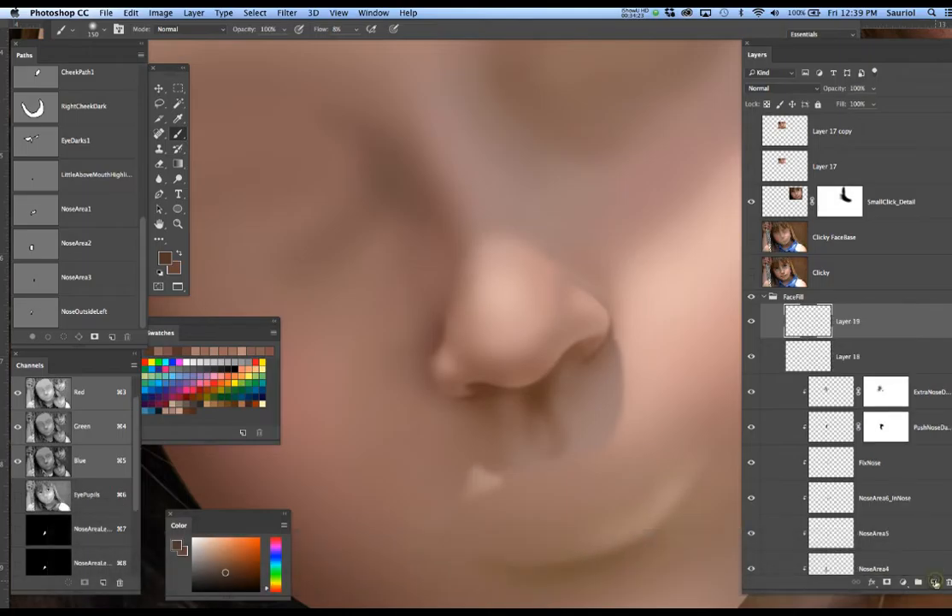
left_click(940, 373, "alt")
left_click(937, 336, "alt")
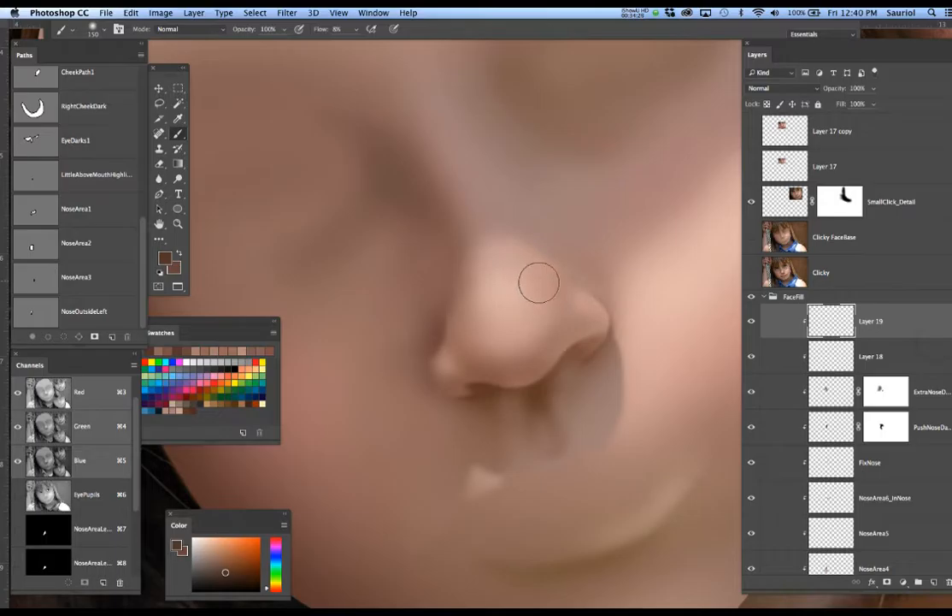
Rename the lower of the two new clipped layers as Nostril1
left_click(881, 357)
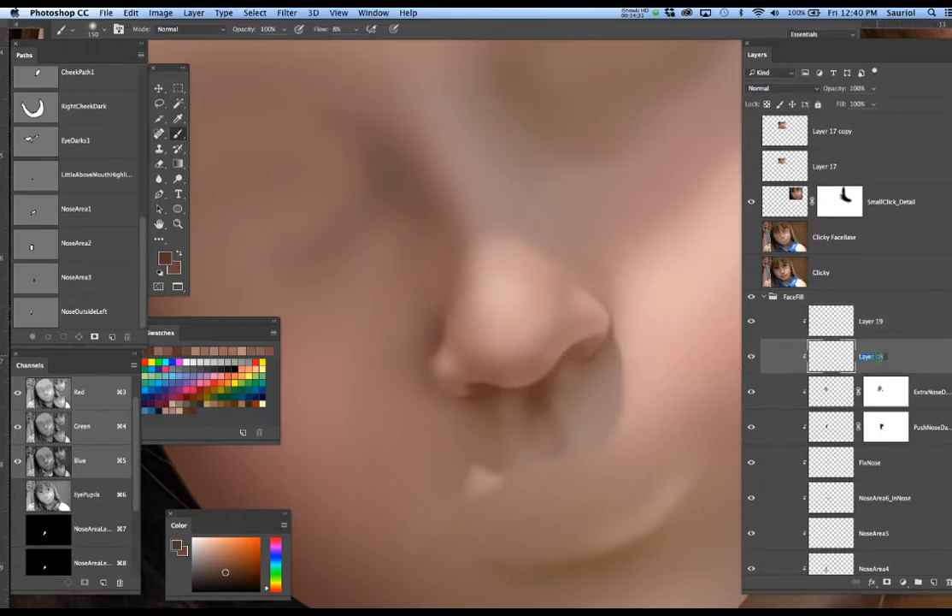
type("Nos")
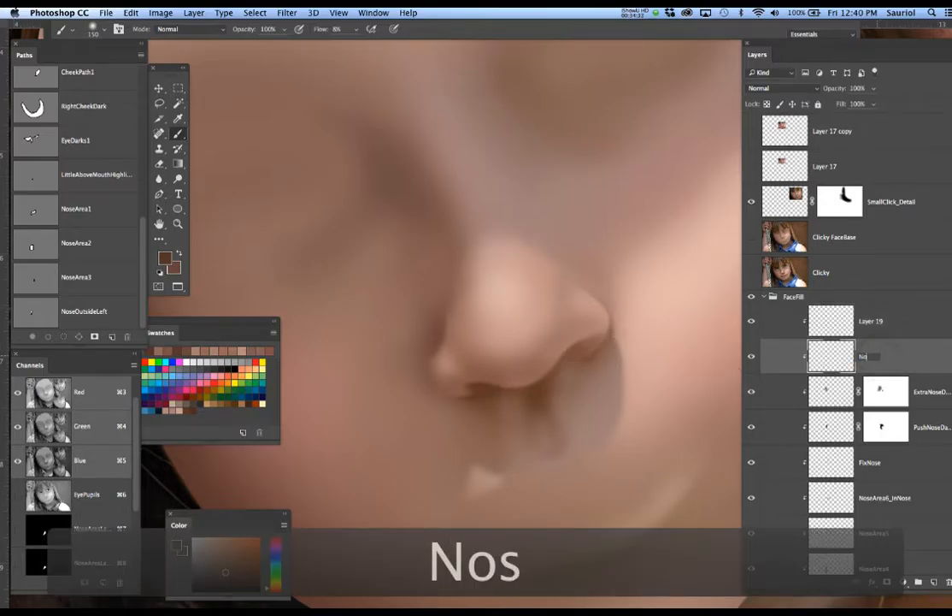
type("tril")
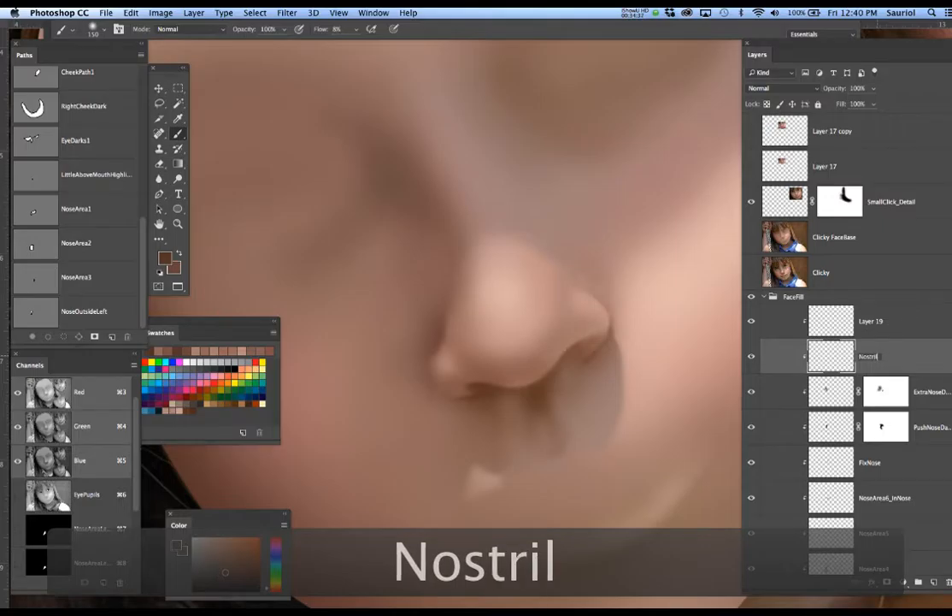
type("1")
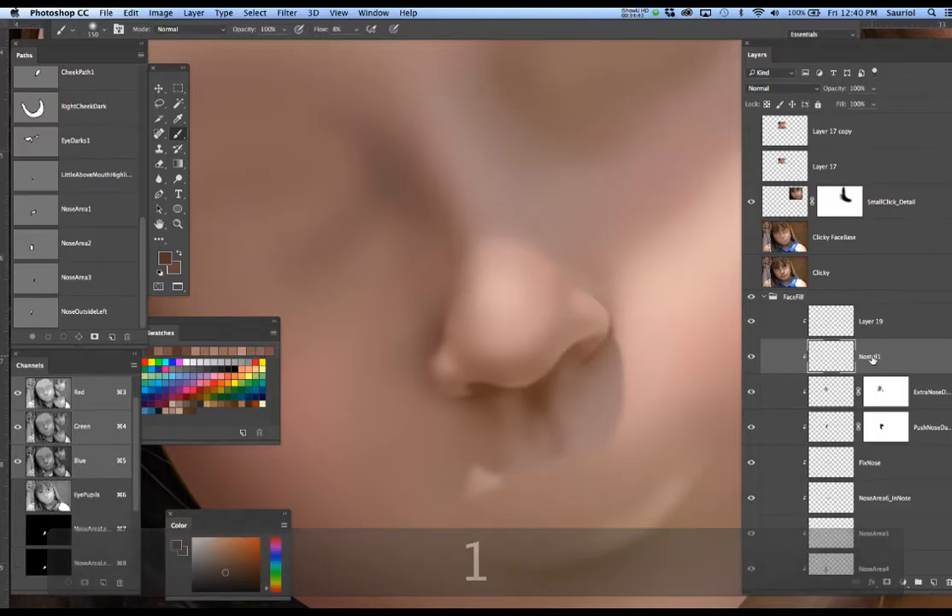
Reuse the Nostril1 name to rename Layer 19 as Nostril2, and make Nostril1 the active layer
key("super+c")
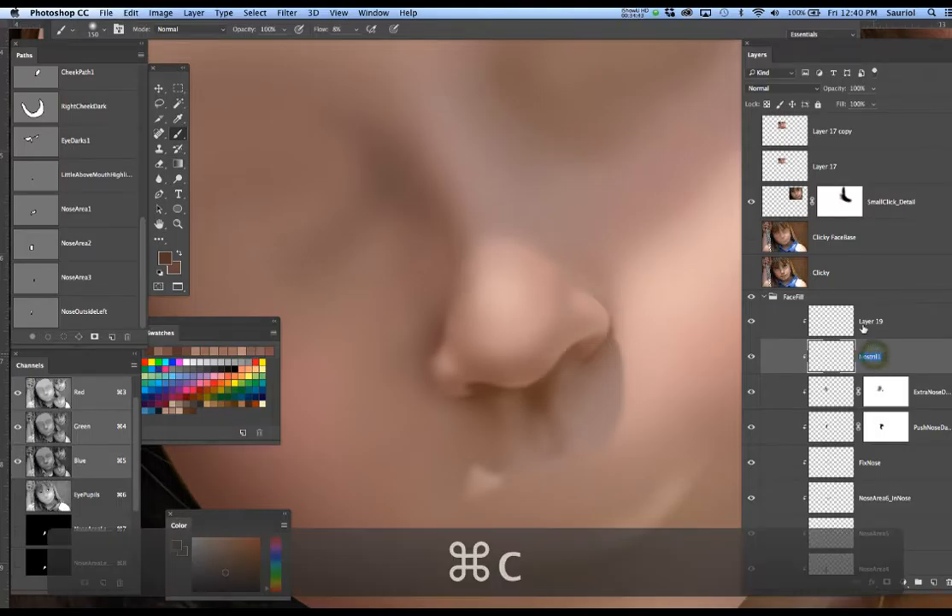
double_click(871, 320)
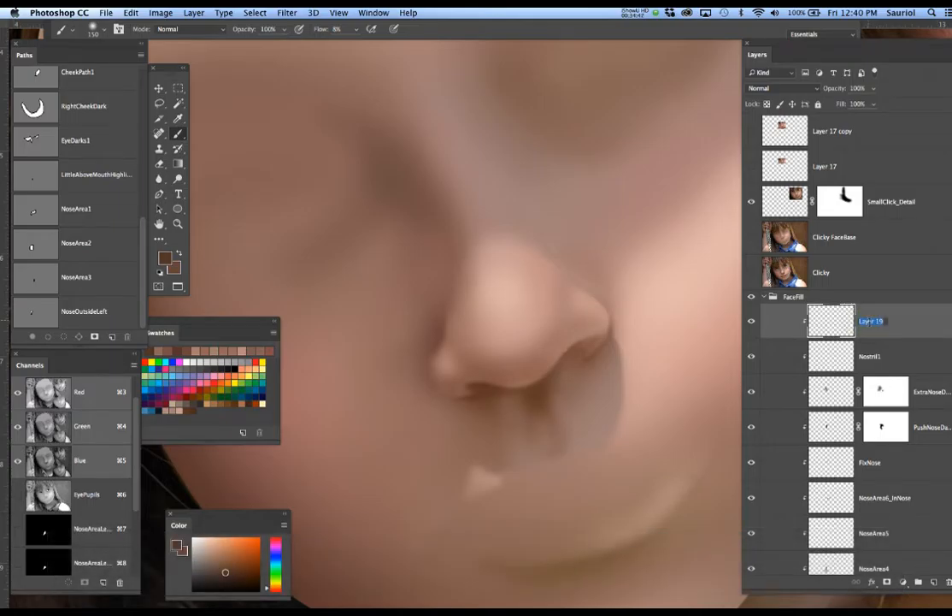
key("super+v")
key("BackSpace")
type("2")
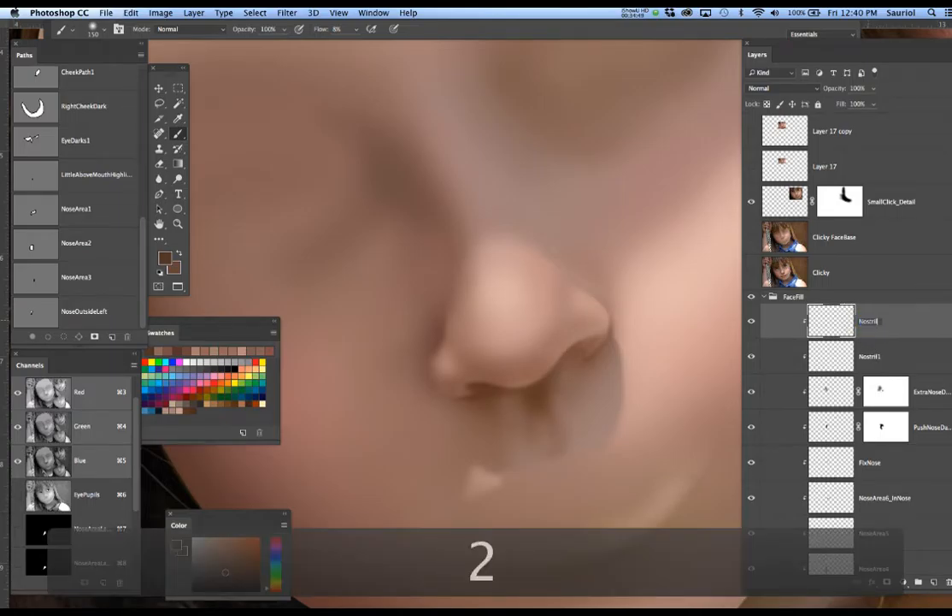
left_click(887, 359)
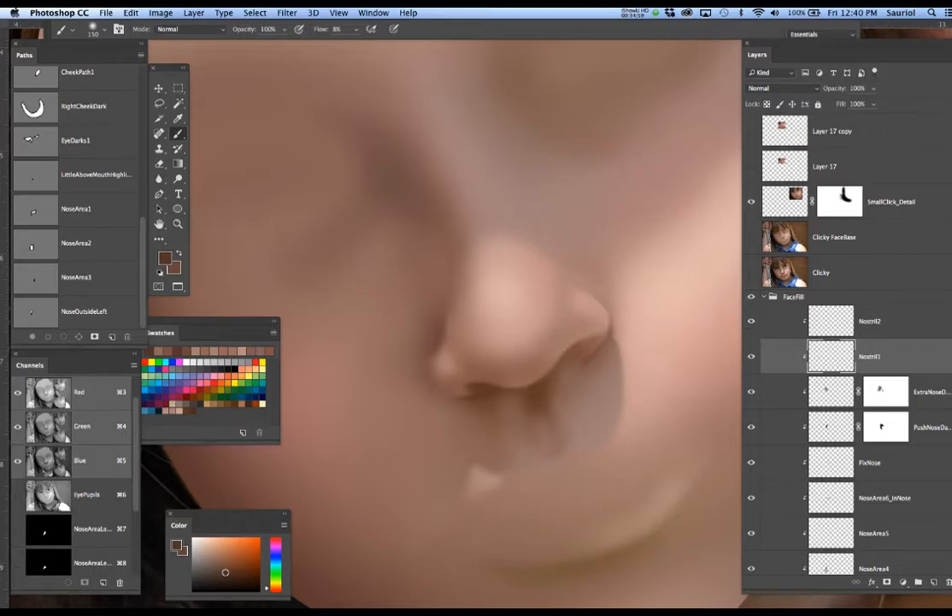
Switch to Chrome and look up the nose and nostrils with a web search
key("super+Tab")
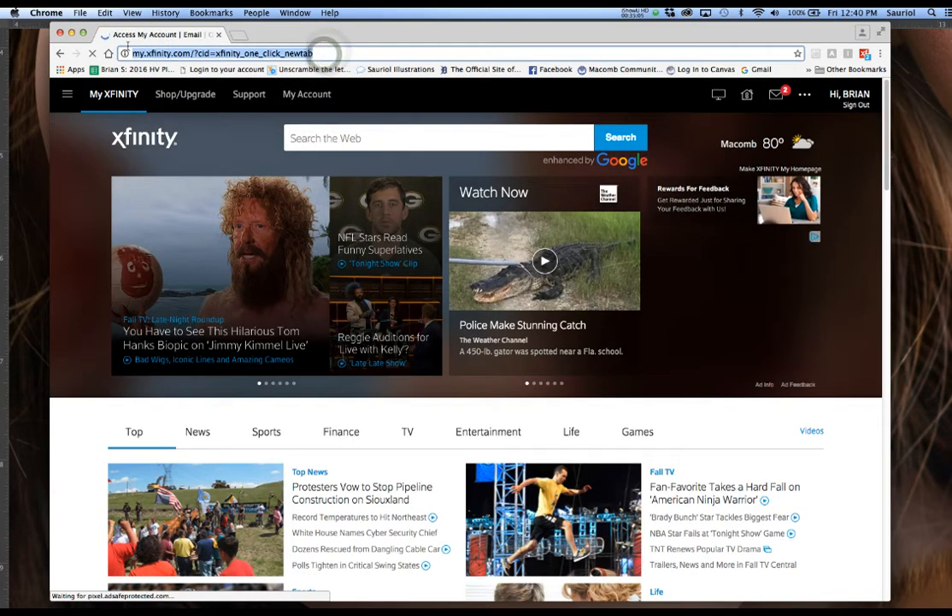
type("nose nos")
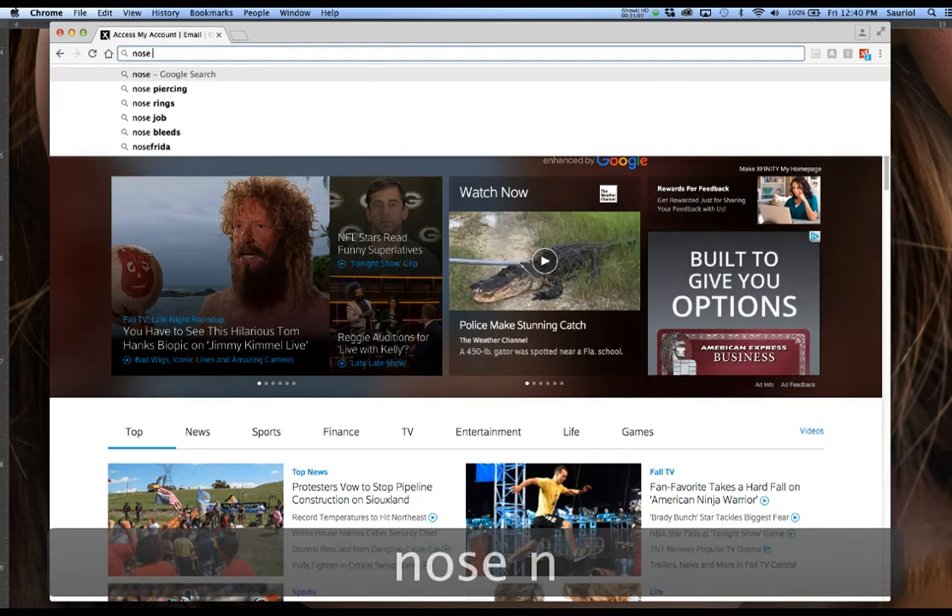
type("t")
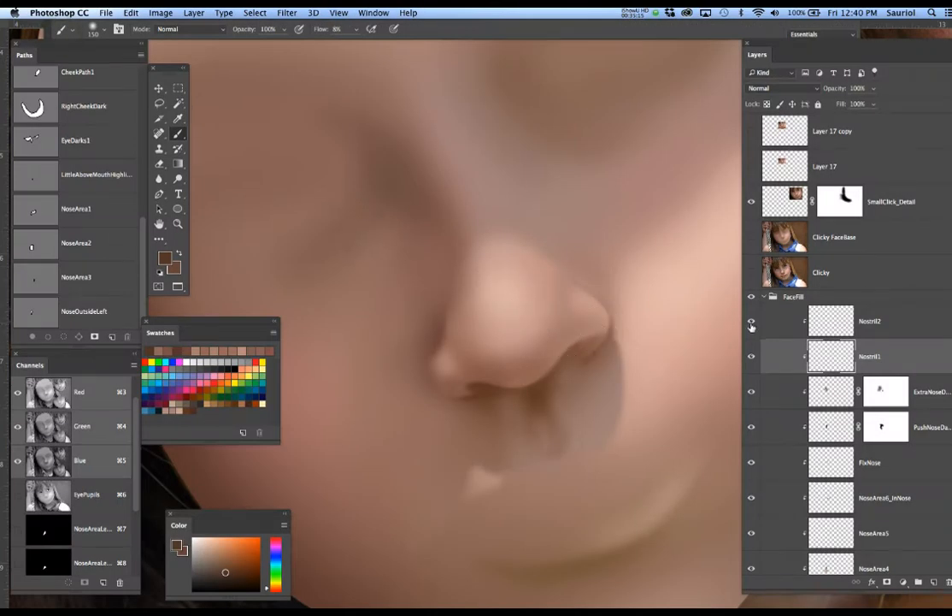
Show the Clicky reference layer in Photoshop and load the Nose2 path around the nose as a selection
left_click(751, 273)
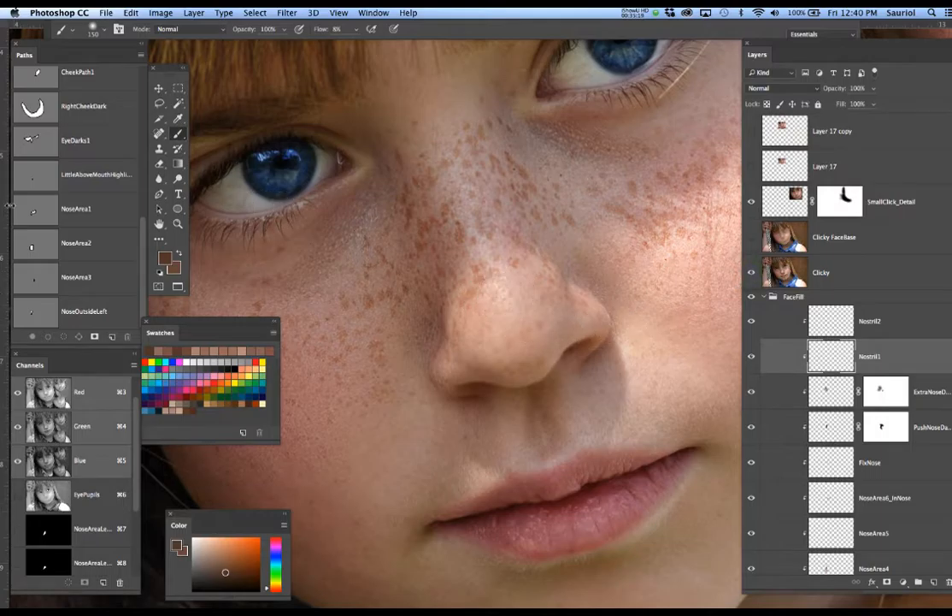
left_click(41, 284)
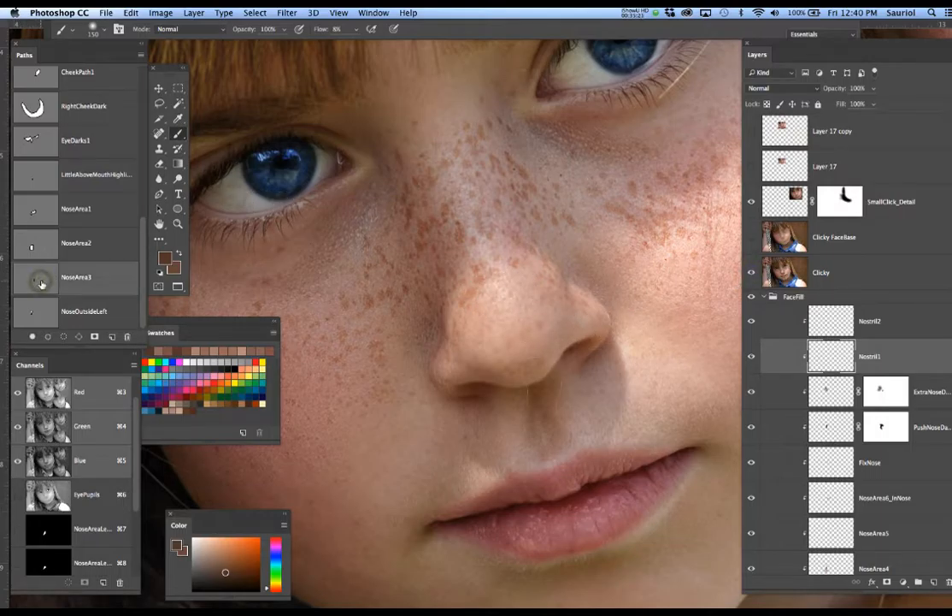
left_click(34, 249)
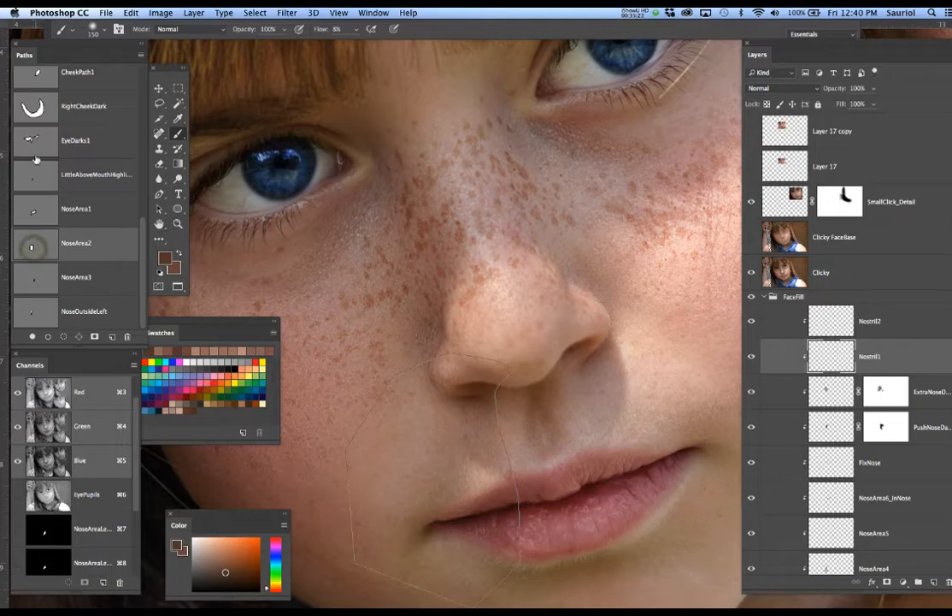
scroll(47, 142, "up", 1)
scroll(47, 139, "up", 4)
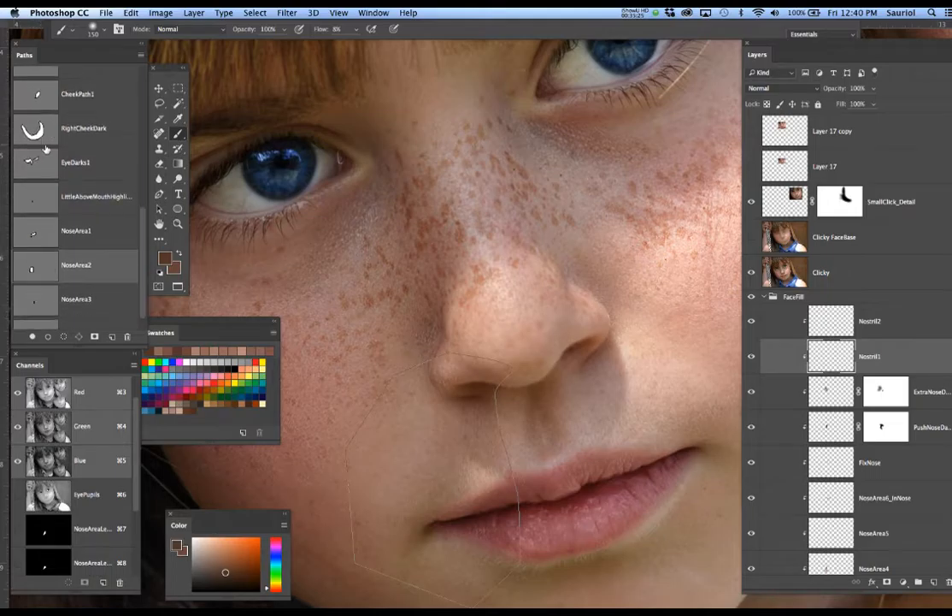
left_click(46, 130)
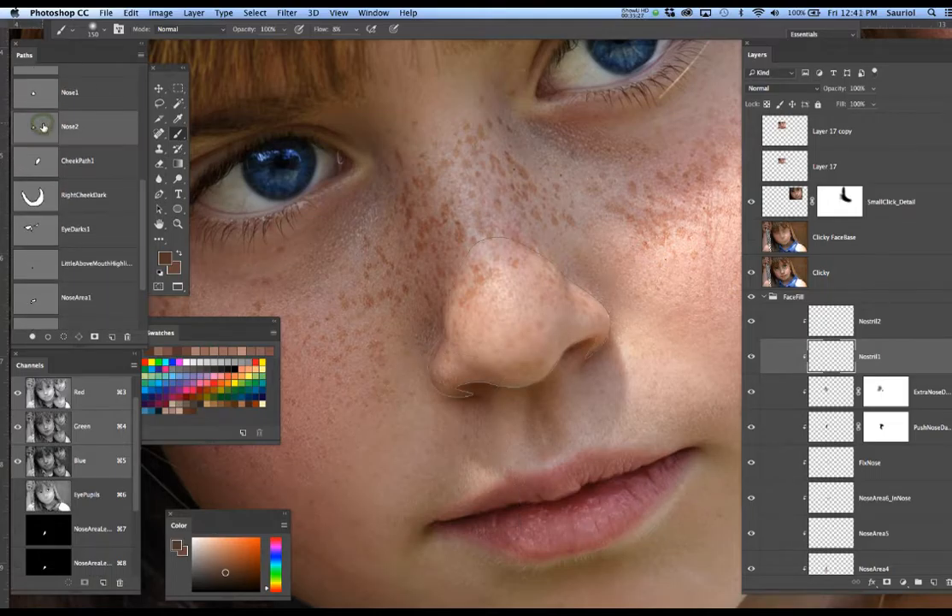
left_click(44, 130, "super")
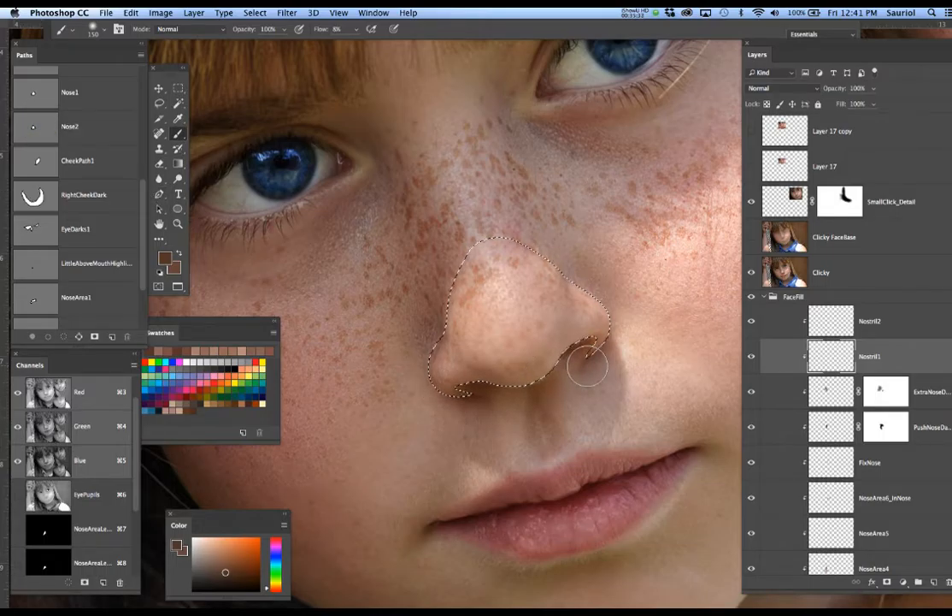
Feather the nose selection by 3 pixels
key("F6")
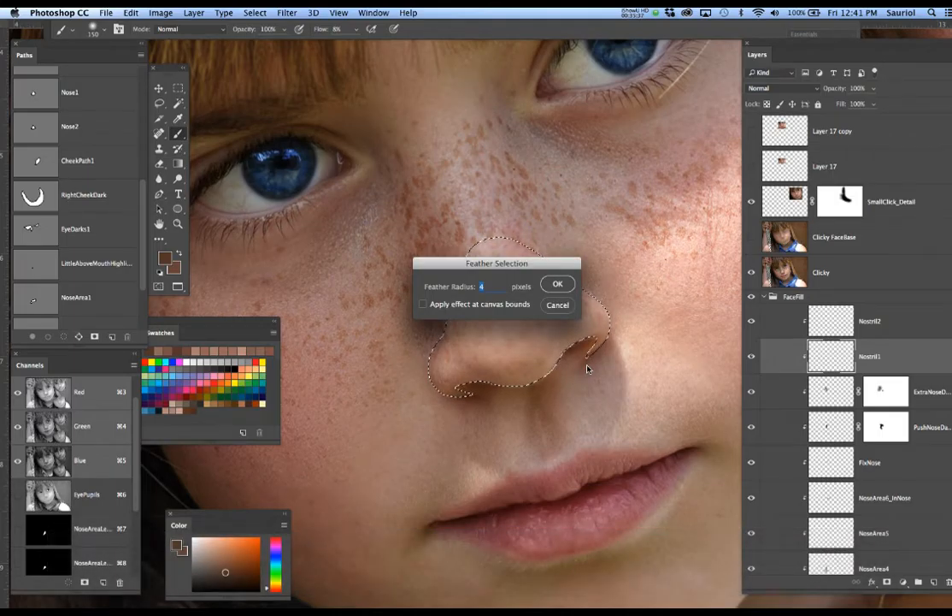
type("3")
key("Return")
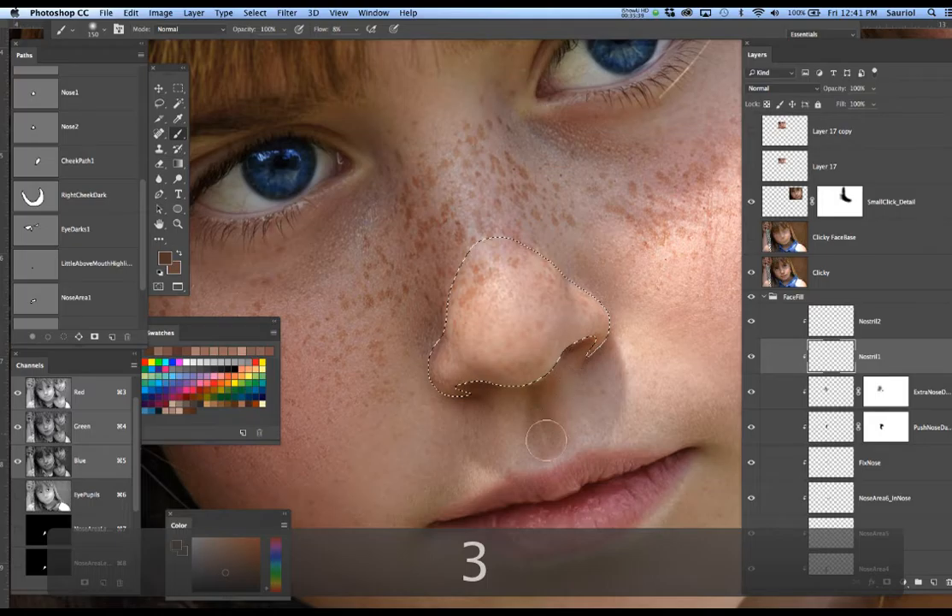
Sample the dark nostril tone from the Clicky photo and adjust the foreground colour to #432518 for the Brush tool
scroll(501, 386, "up", 2)
scroll(501, 386, "up", 2)
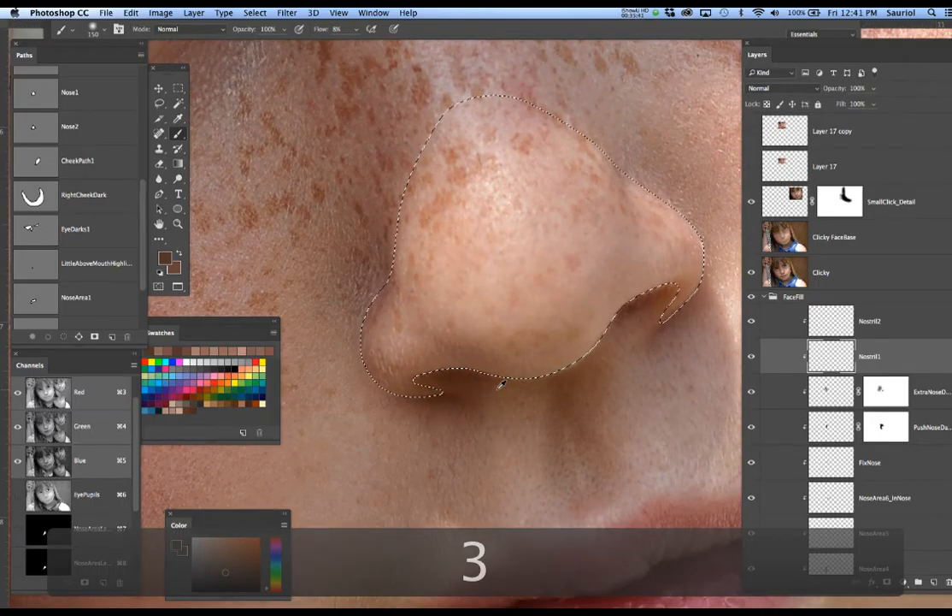
left_click(460, 376, "alt")
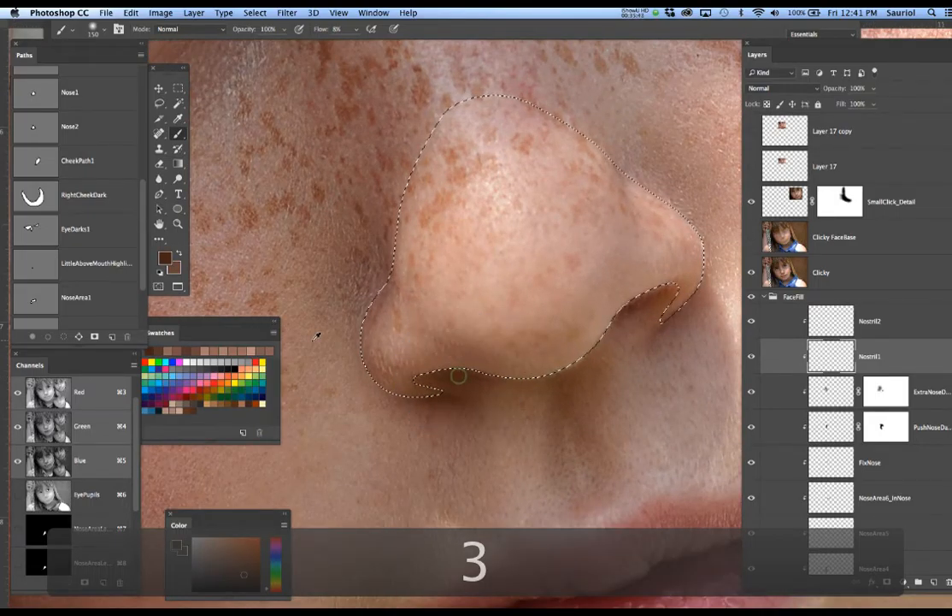
left_click(165, 257)
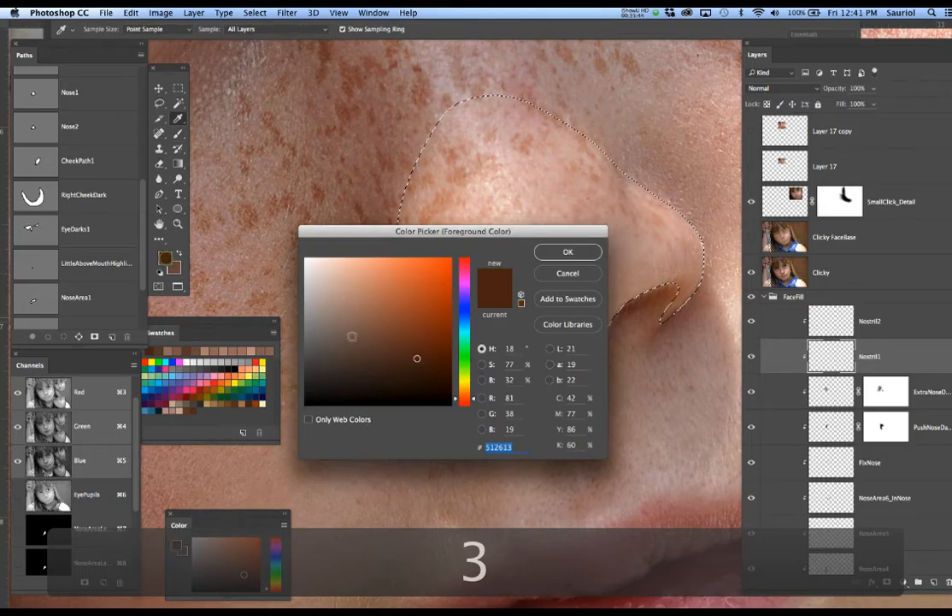
left_click(406, 362)
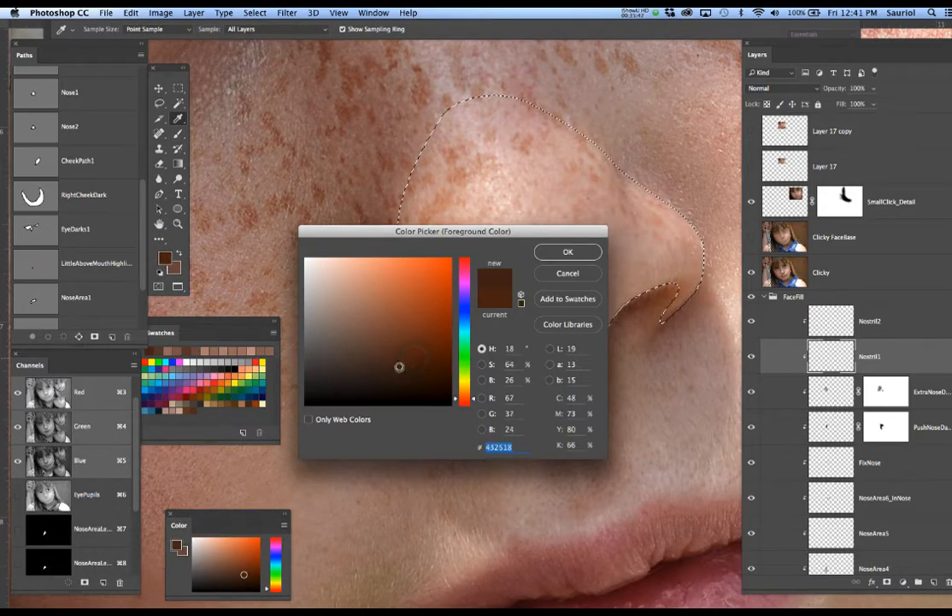
left_click(553, 259)
key("b")
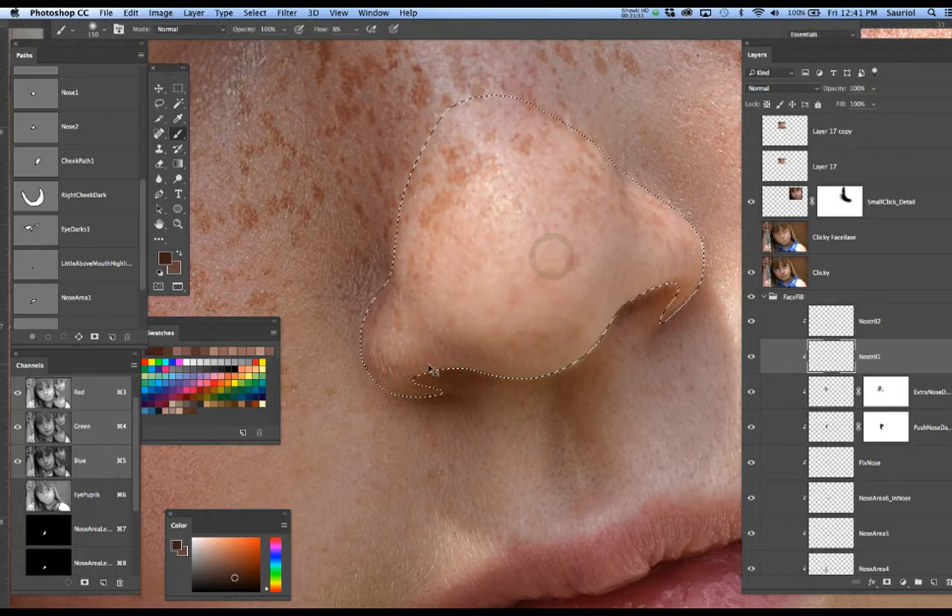
Hide the nose selection's outline and reduce the brush size to 30
key("super+h")
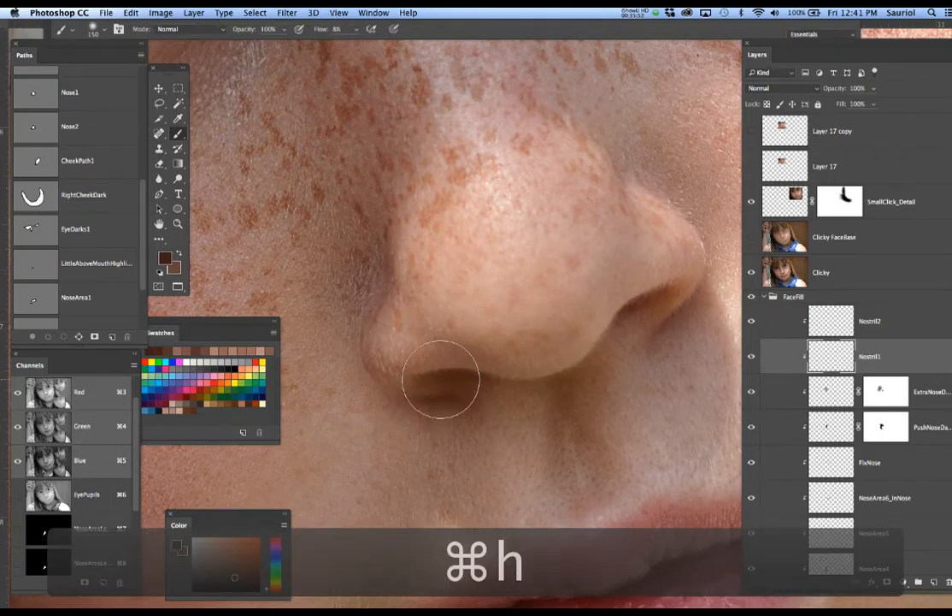
key("bracketleft")
key("bracketleft")
key("bracketleft")
key("bracketleft")
key("bracketleft")
key("bracketleft")
key("bracketleft")
key("bracketleft")
key("bracketleft")
key("super+h")
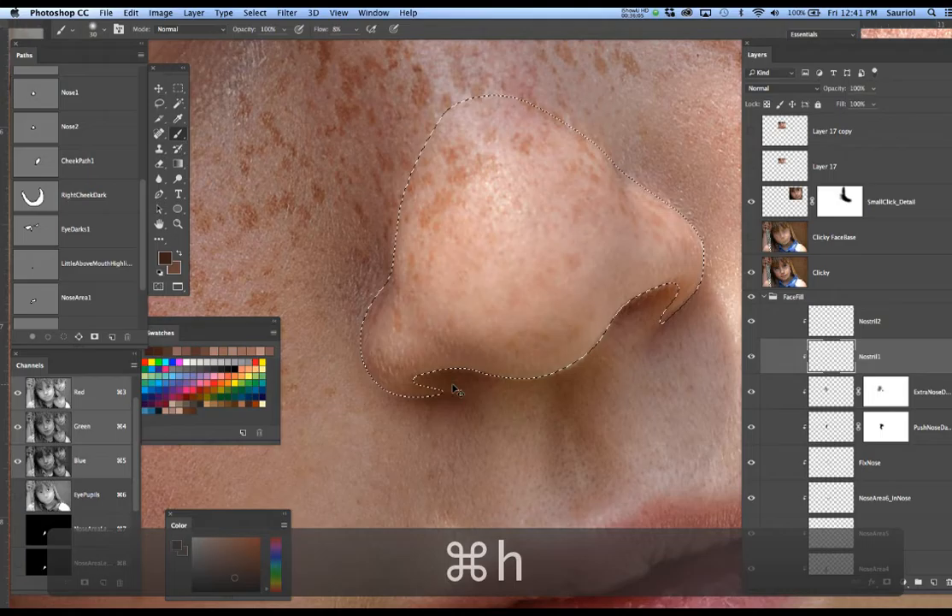
key("super+h")
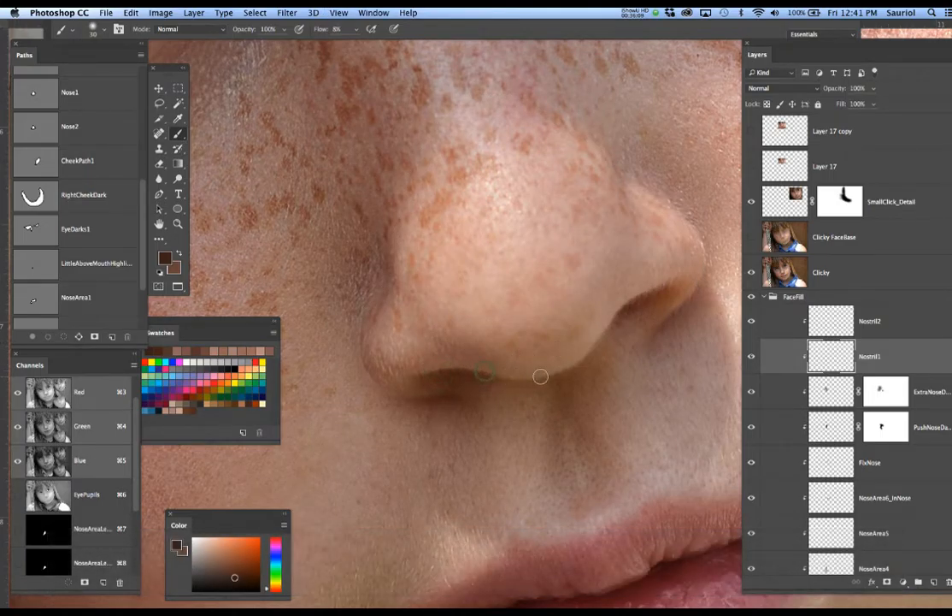
Sample the reddish-brown and orange-brown tones inside the nostril on the shaded side of the Clicky photo's nose
left_click(651, 294, "alt")
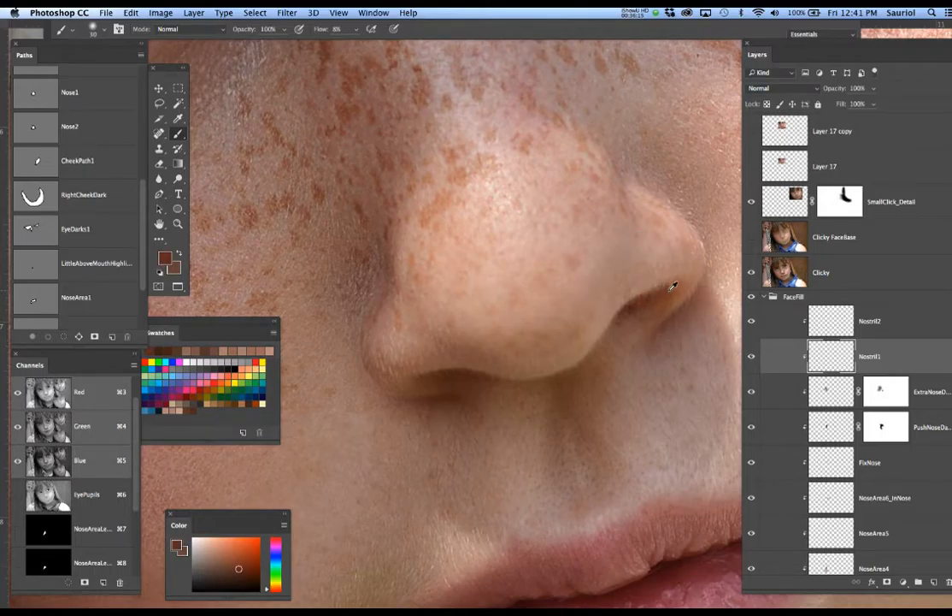
left_click(672, 286, "alt")
mouse_move(656, 294)
left_mouse_down()
mouse_move(636, 299)
mouse_move(672, 289)
mouse_move(663, 295)
left_mouse_up()
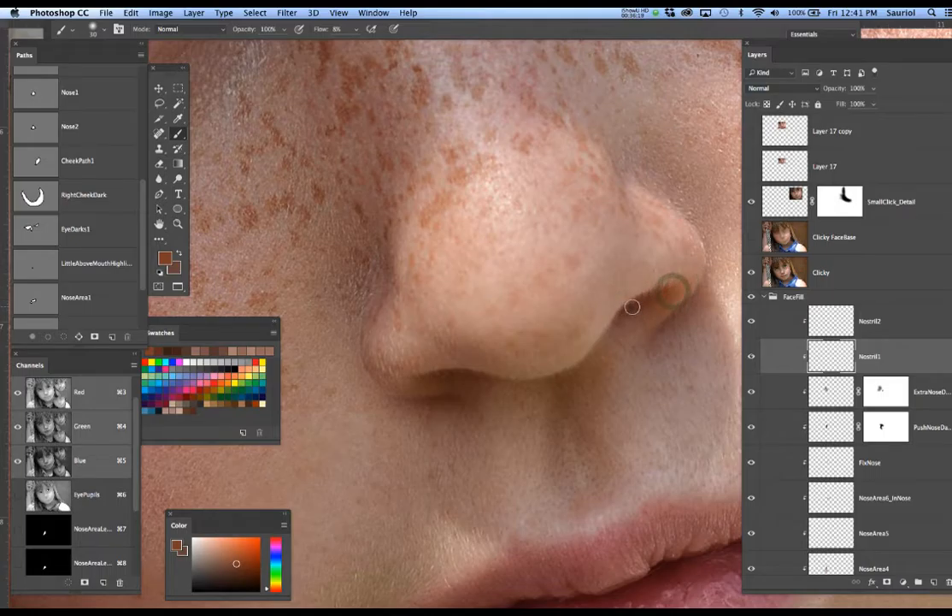
Enlarge the brush to 40, paint sampled brown into the right-hand nostril on Nostril1, and hide the Clicky photo to check it
key("bracketright")
key("bracketright")
mouse_move(667, 291)
left_mouse_down()
mouse_move(634, 299)
mouse_move(606, 327)
mouse_move(640, 291)
mouse_move(611, 312)
mouse_move(645, 293)
mouse_move(612, 312)
left_mouse_up()
left_click(640, 298, "alt")
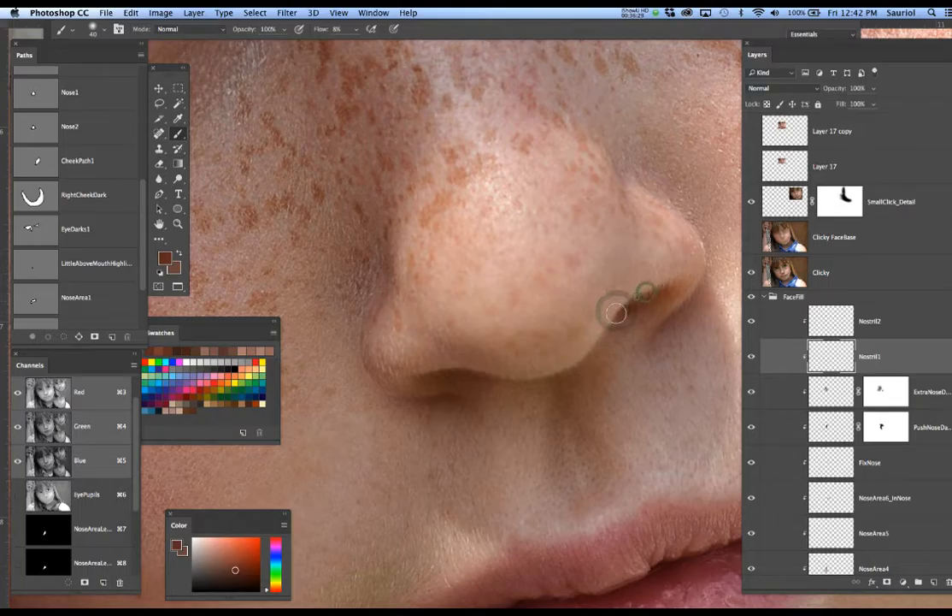
left_click(750, 272)
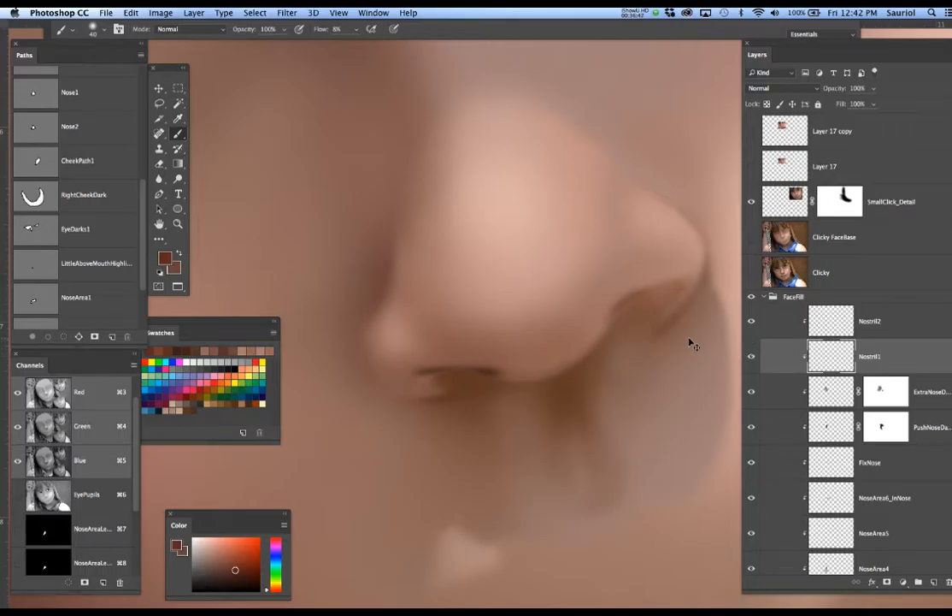
Drop the nose selection, then select the whole canvas and clear all paint from the Nostril1 layer
key("super+h")
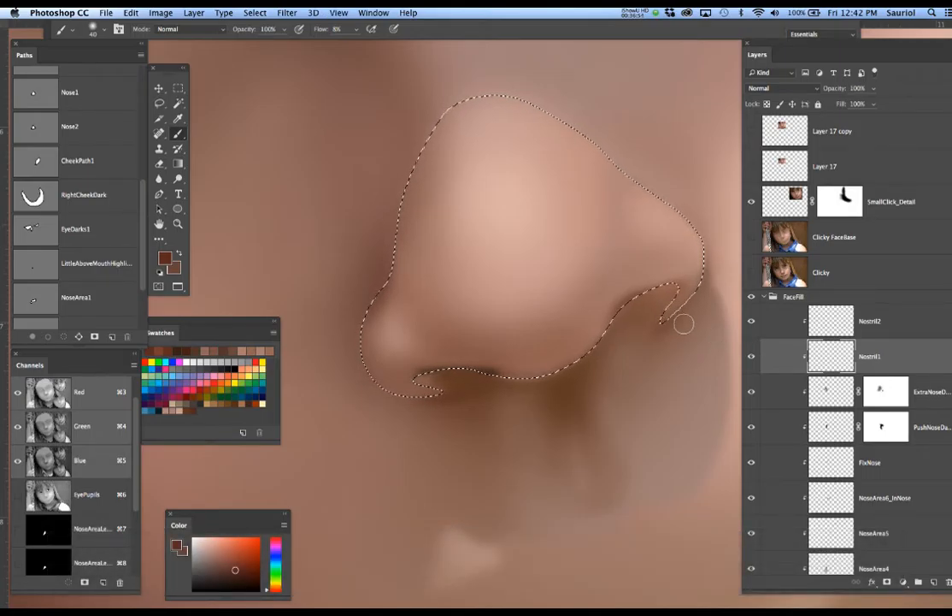
key("super+d")
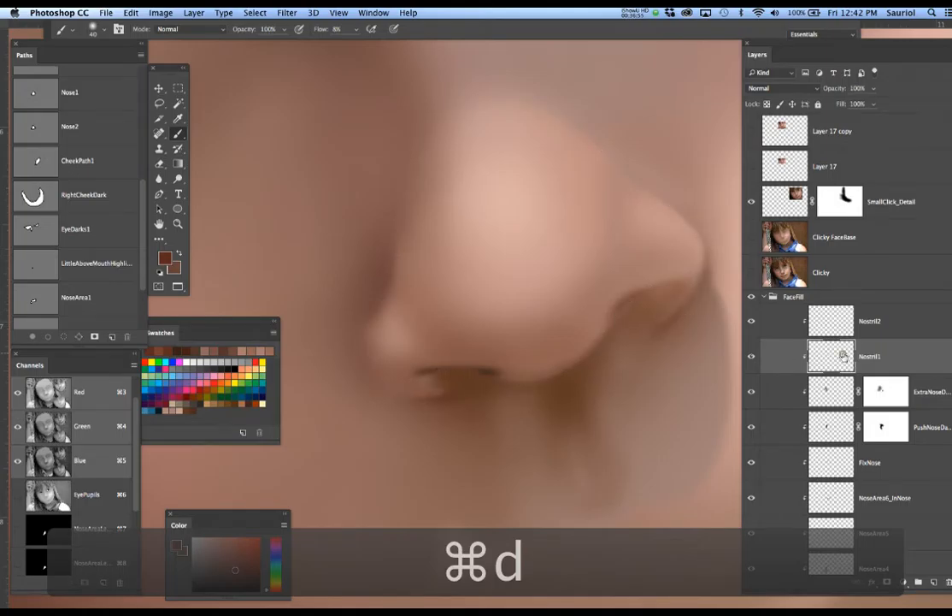
key("super+a")
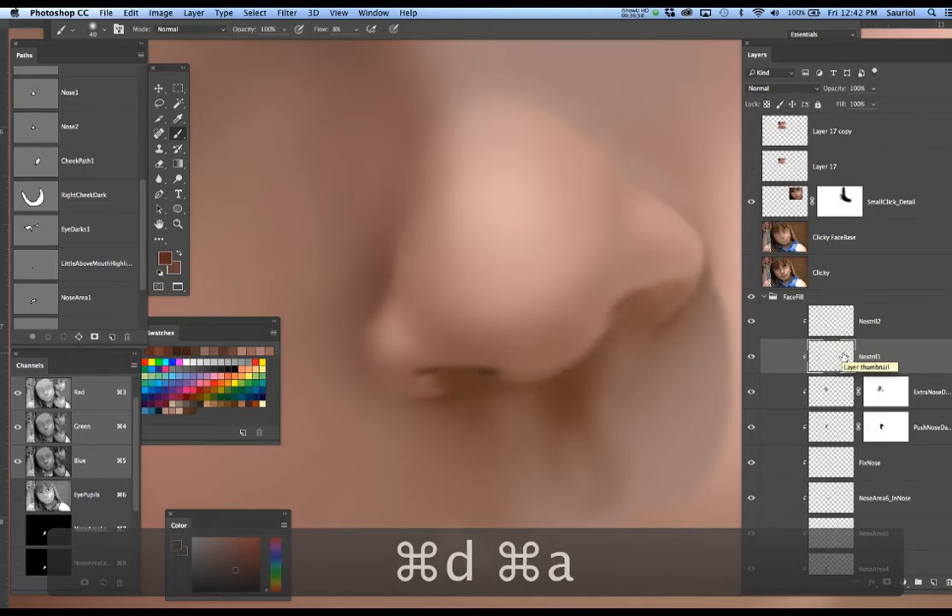
key("Delete")
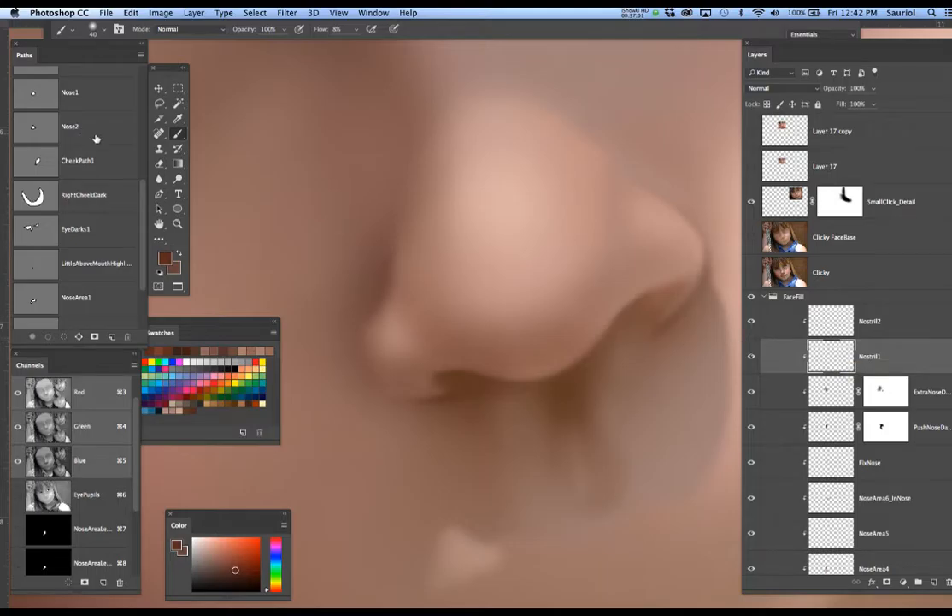
Load the Nose2 path as a selection, invert it to cover everything outside the nose, and feather it
left_click(33, 126)
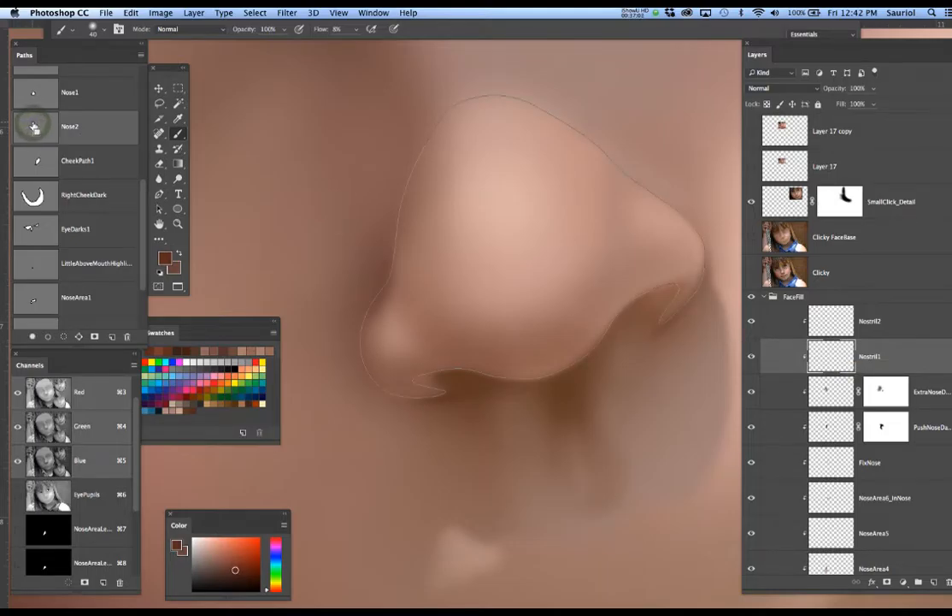
left_click(32, 126, "super")
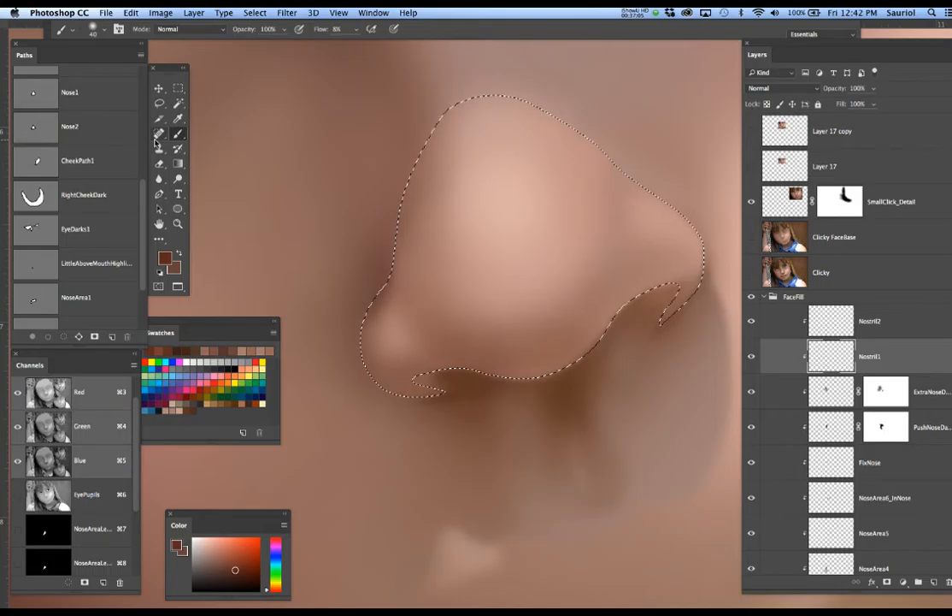
key("super+shift+i")
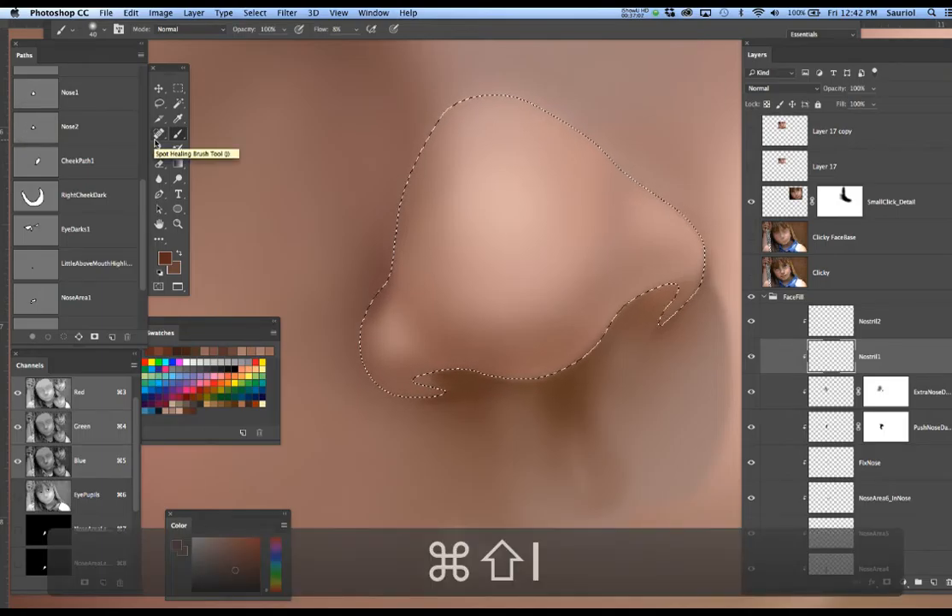
key("F6")
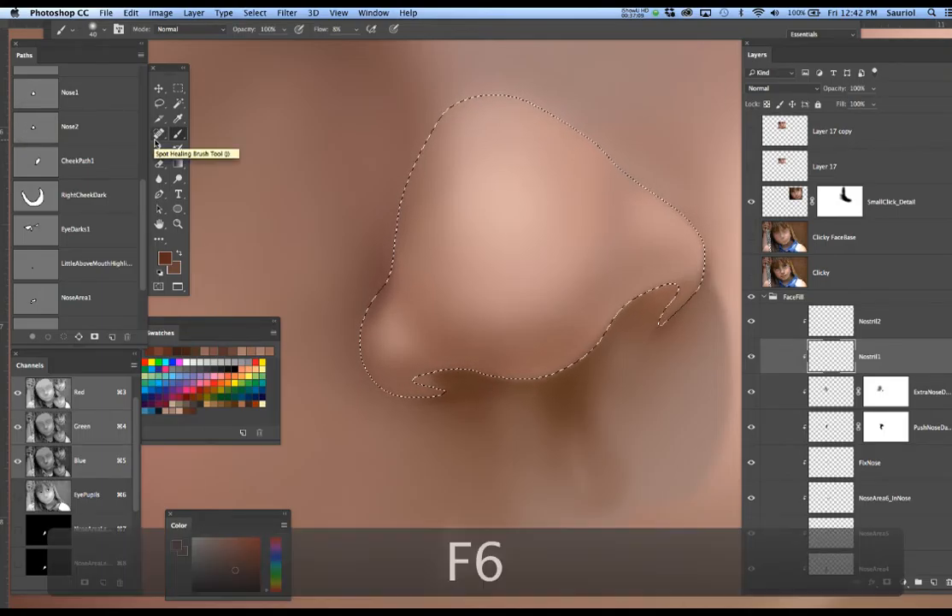
key("Return")
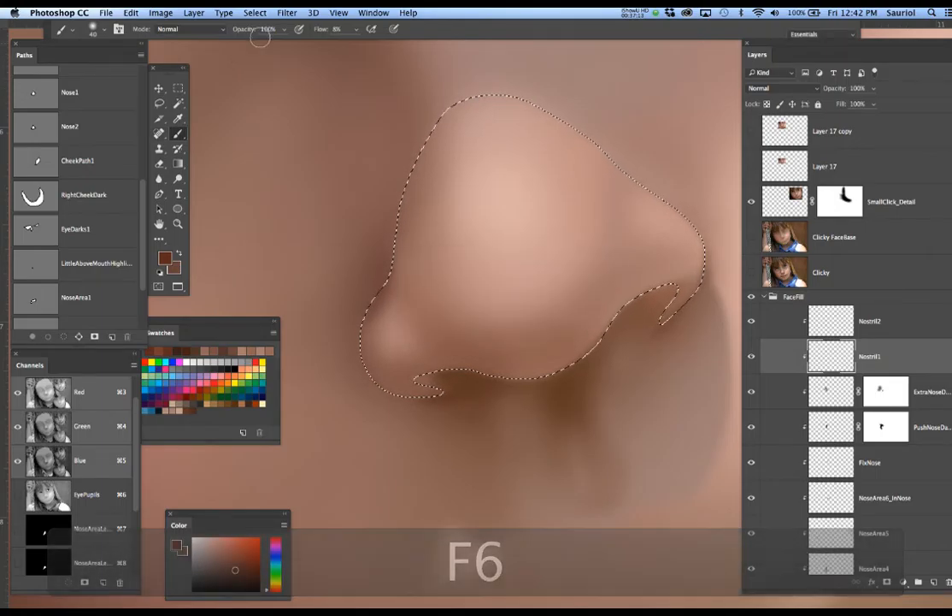
Save the inverted selection as a new channel named Nostrils
left_click(287, 12)
mouse_move(255, 13)
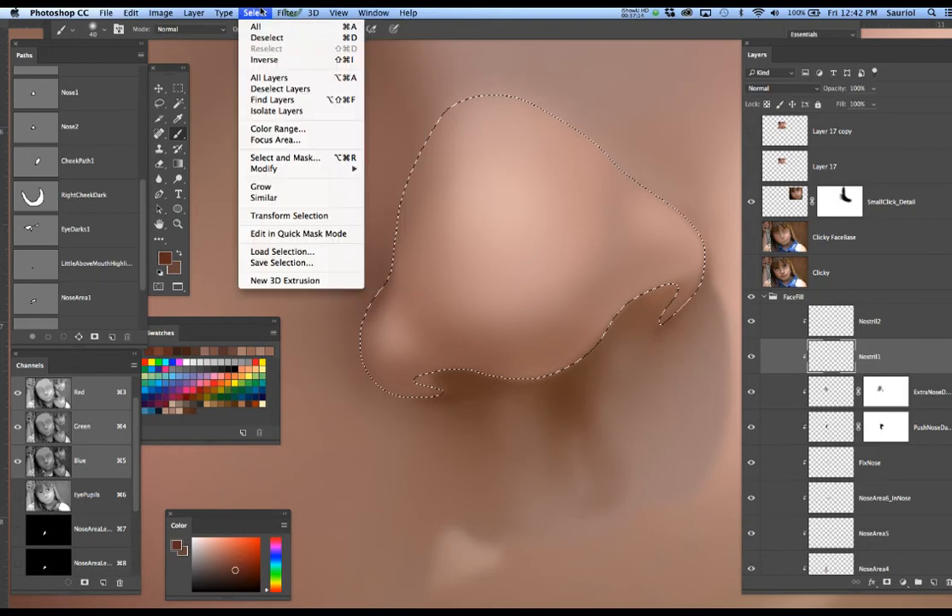
left_click(270, 263)
type("Nostrils")
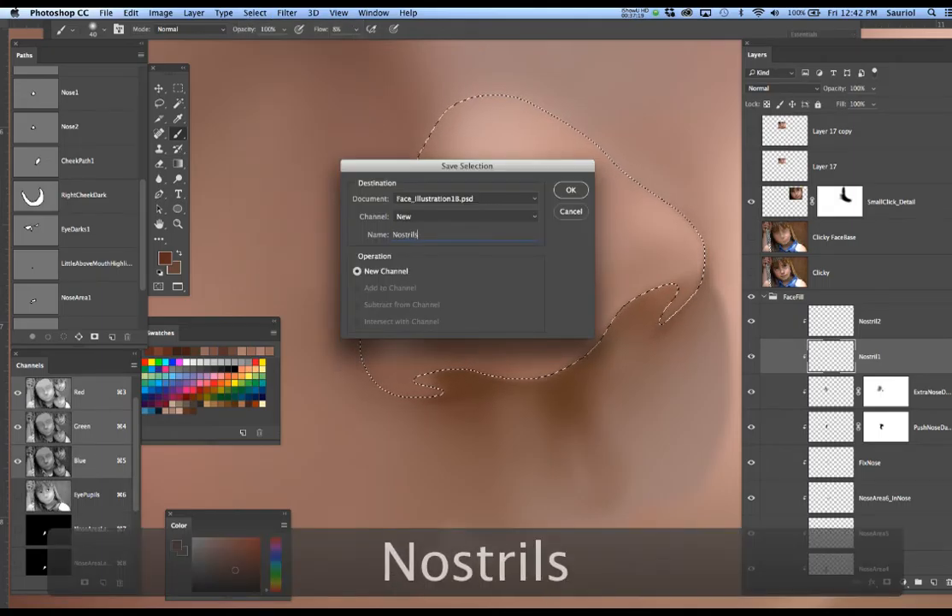
key("Return")
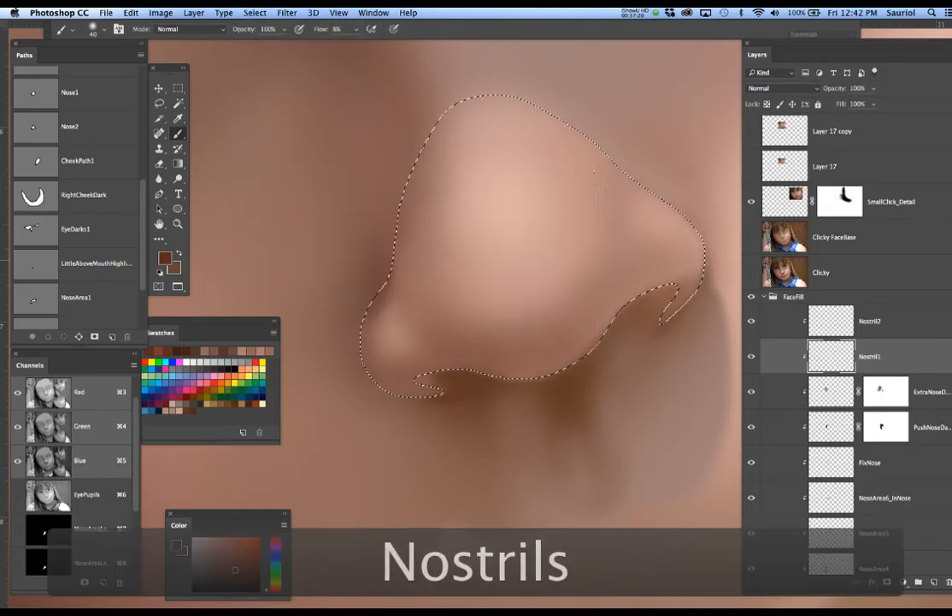
scroll(131, 487, "down", 6)
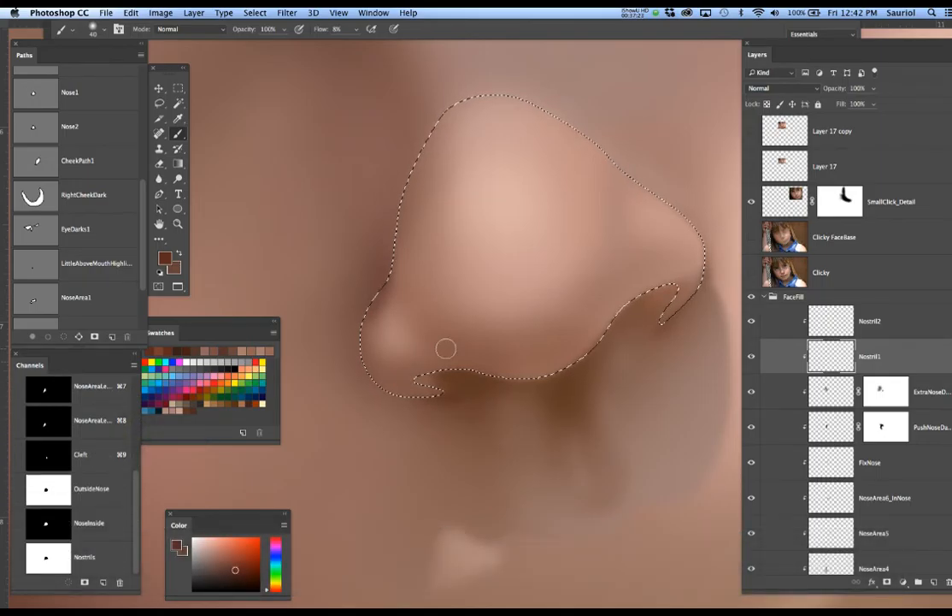
Hide the selection outline, show the Clicky photo, and paint the right-hand nostril on Nostril1 with brown tones sampled from the photo
key("super+h")
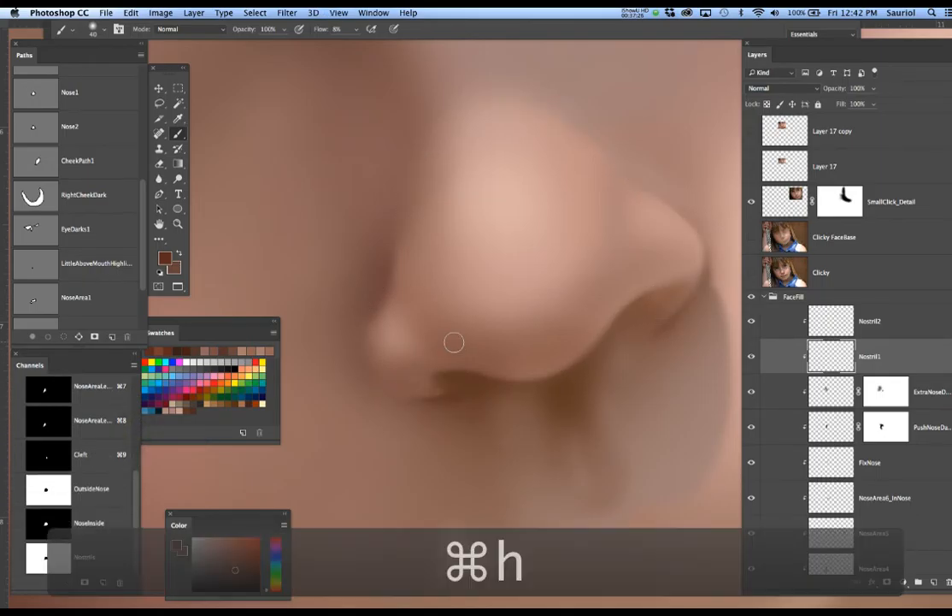
left_click(752, 272)
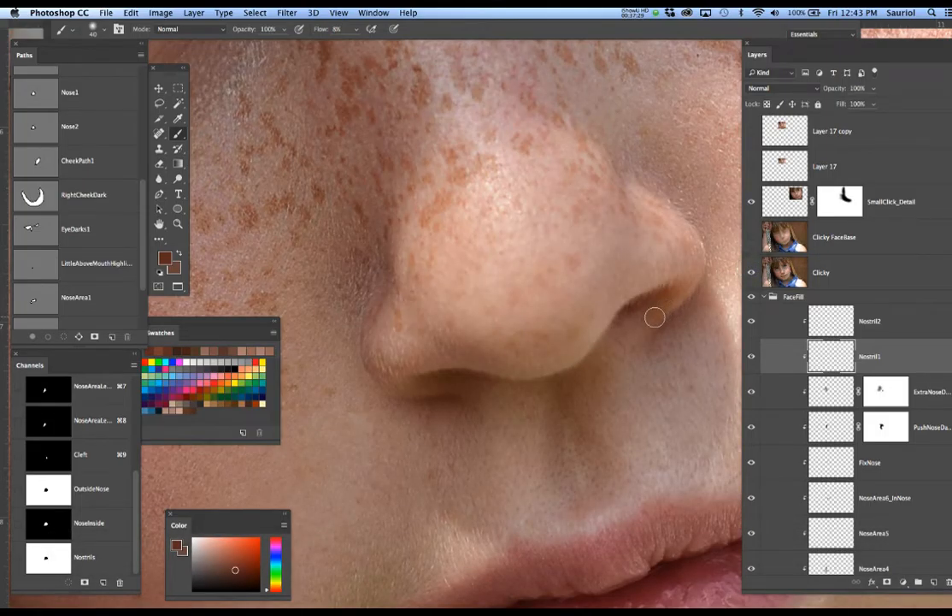
left_click_drag(639, 323, 620, 294)
left_click(637, 286, "alt")
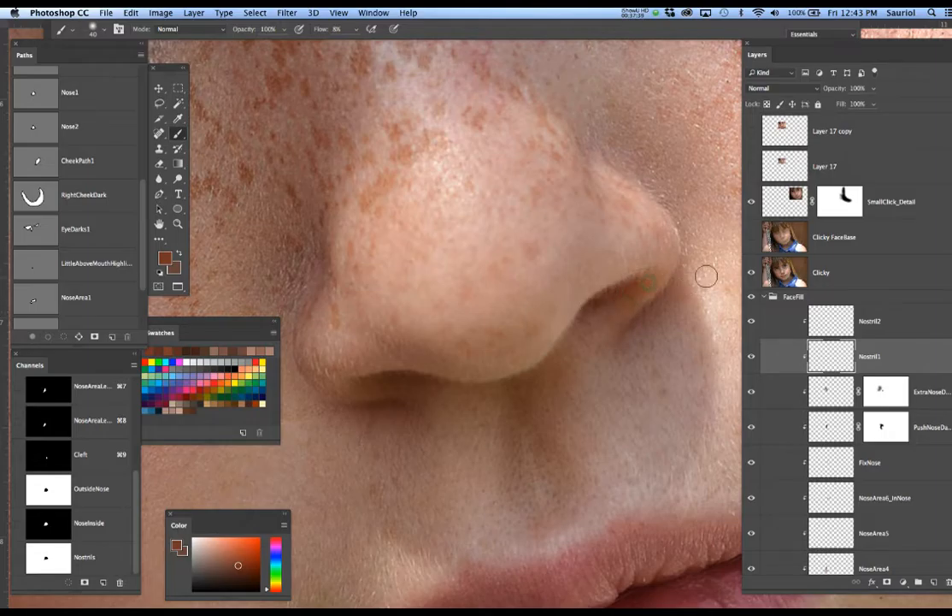
left_click(646, 276)
left_click(612, 277)
mouse_move(602, 284)
left_mouse_down()
mouse_move(565, 316)
mouse_move(599, 294)
left_mouse_up()
left_click(598, 302, "alt")
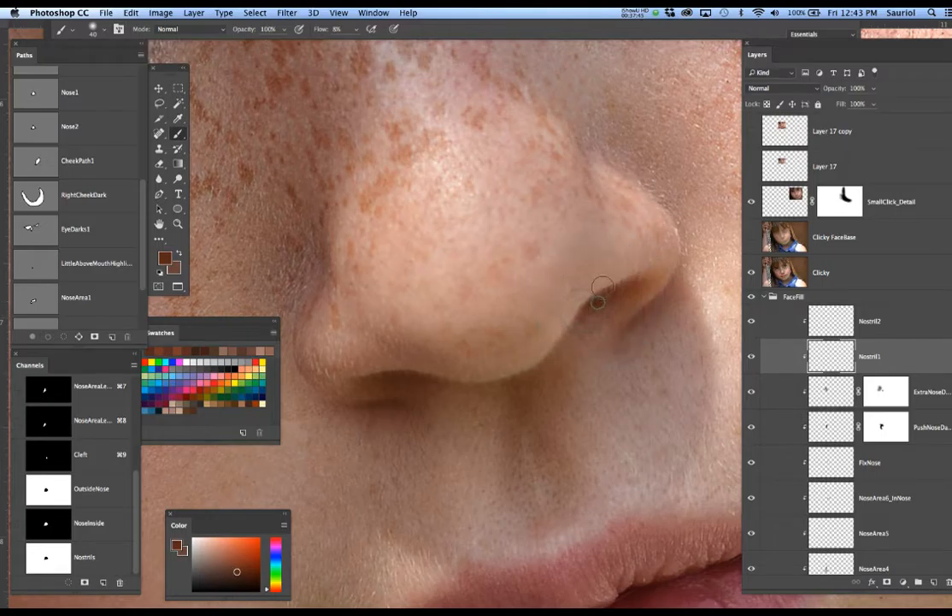
mouse_move(618, 283)
left_mouse_down()
mouse_move(562, 314)
mouse_move(601, 298)
mouse_move(567, 320)
left_mouse_up()
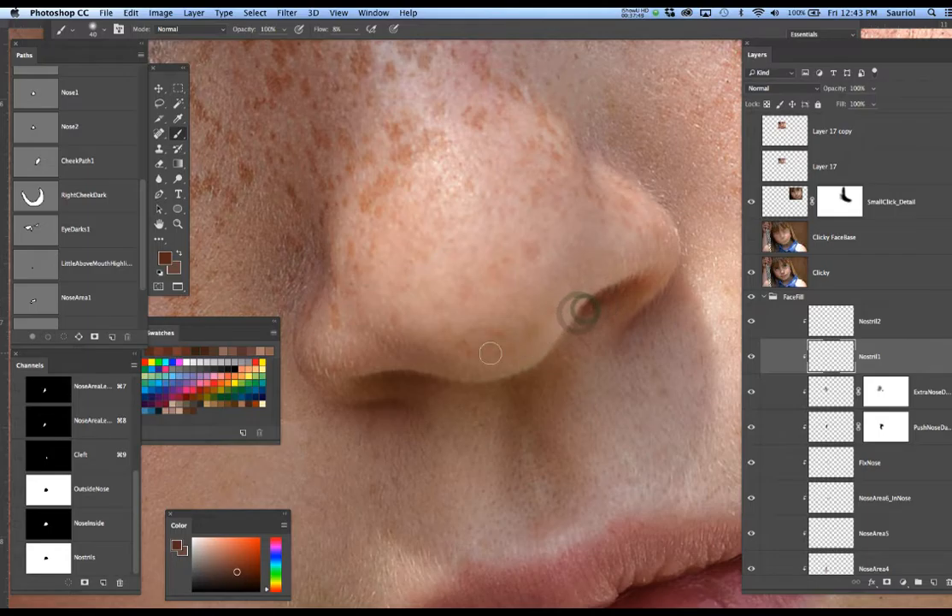
Paint the left-hand nostril with a dark brown sampled from the Clicky photo, and compare the painting with the photo
left_click(407, 375, "alt")
mouse_move(370, 372)
left_mouse_down()
mouse_move(454, 375)
mouse_move(379, 378)
left_mouse_up()
mouse_move(438, 374)
left_mouse_down()
mouse_move(358, 370)
mouse_move(376, 374)
left_mouse_up()
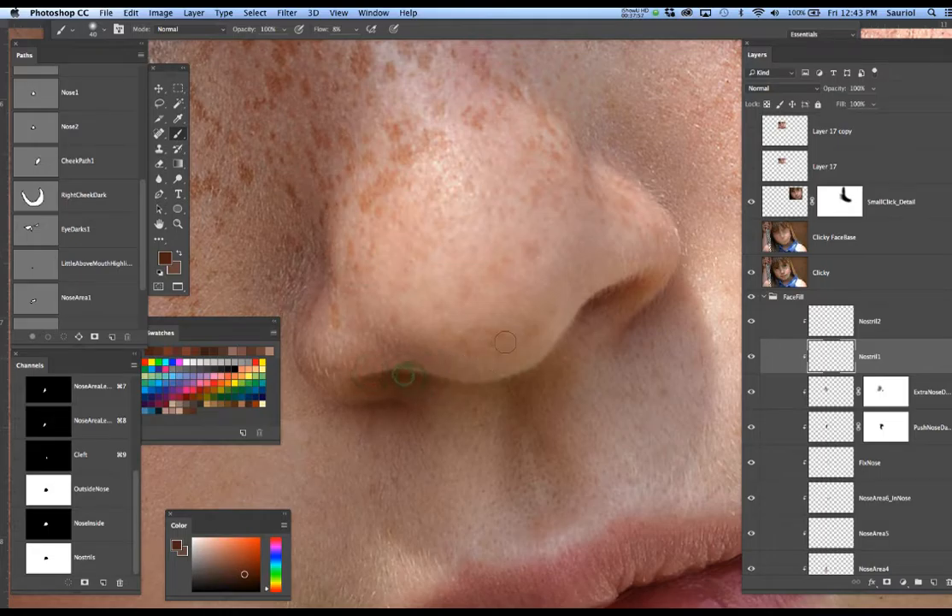
left_click(752, 274)
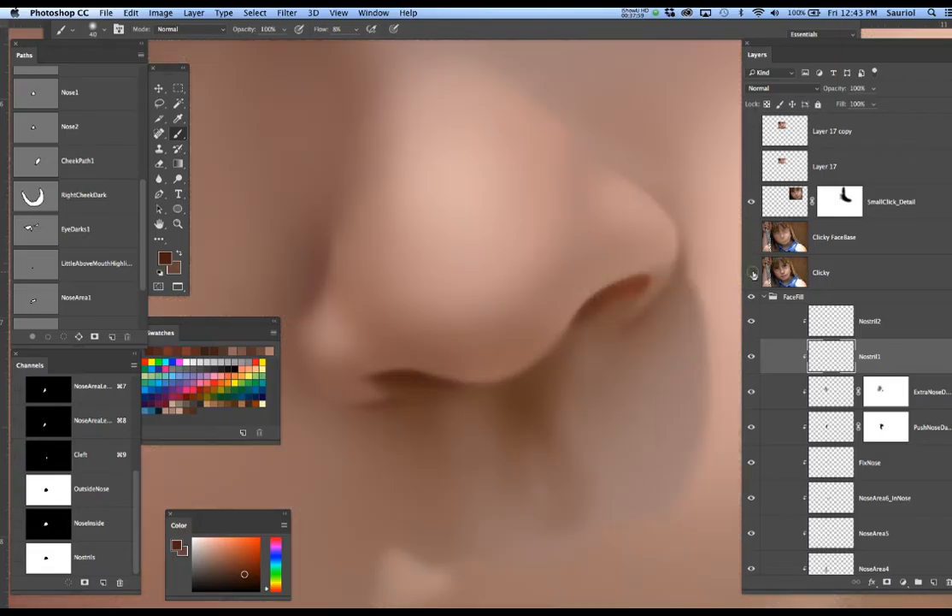
left_click(753, 274)
left_click(753, 273)
left_click(754, 274)
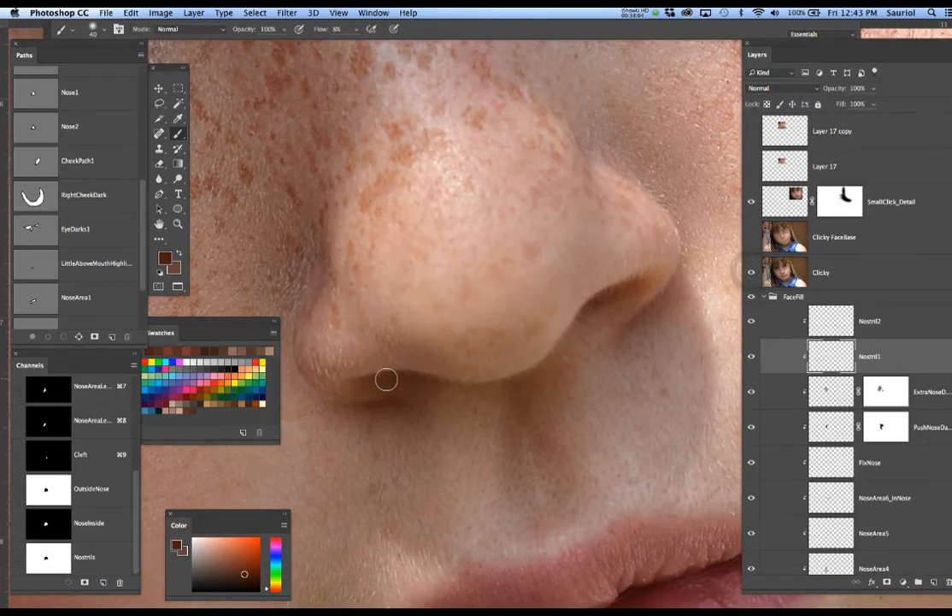
Enlarge the brush to 60, reveal the selection outline, and darken the left-hand nostril using the Clicky photo as a guide
key("bracketright")
key("bracketright")
key("bracketright")
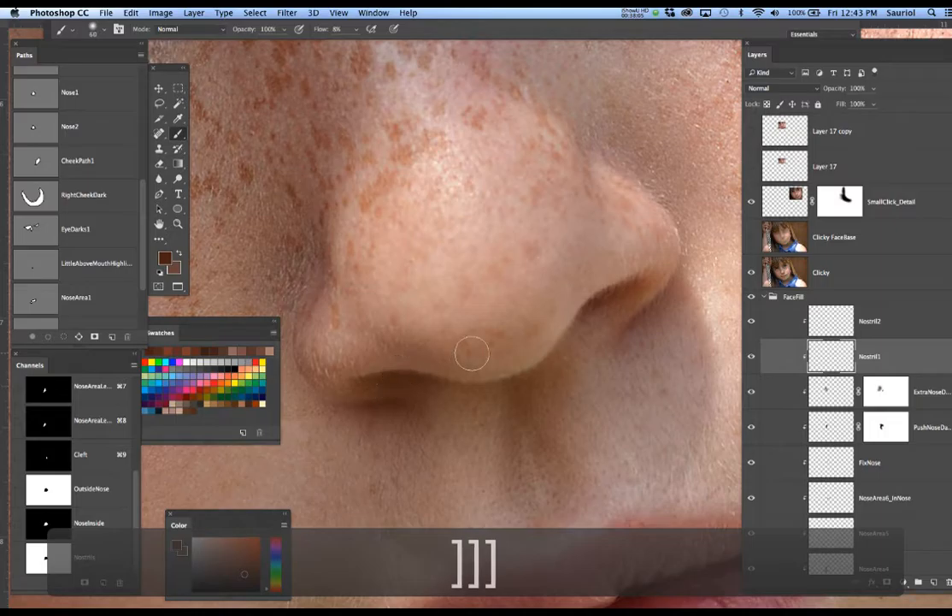
left_click(751, 271)
key("super+h")
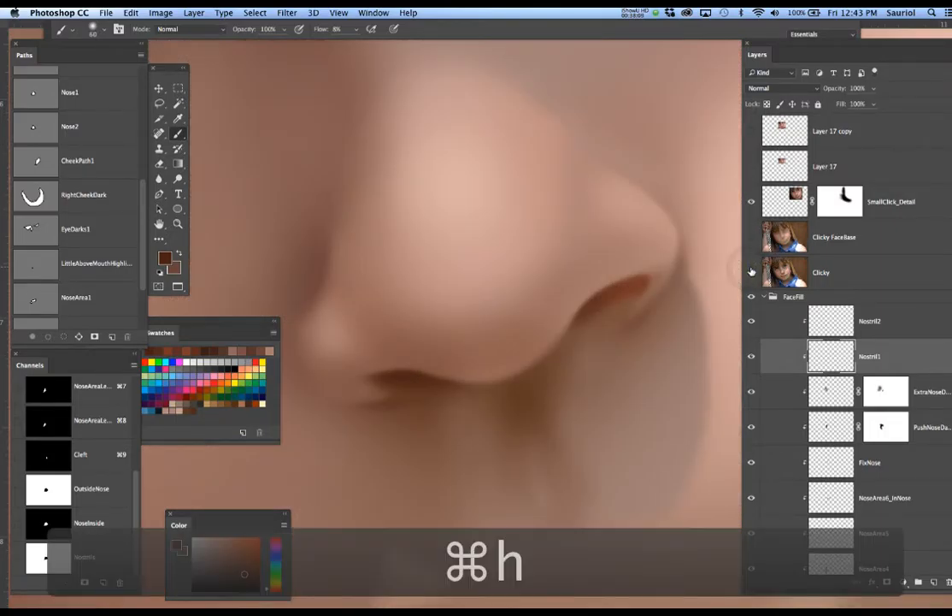
key("super+h")
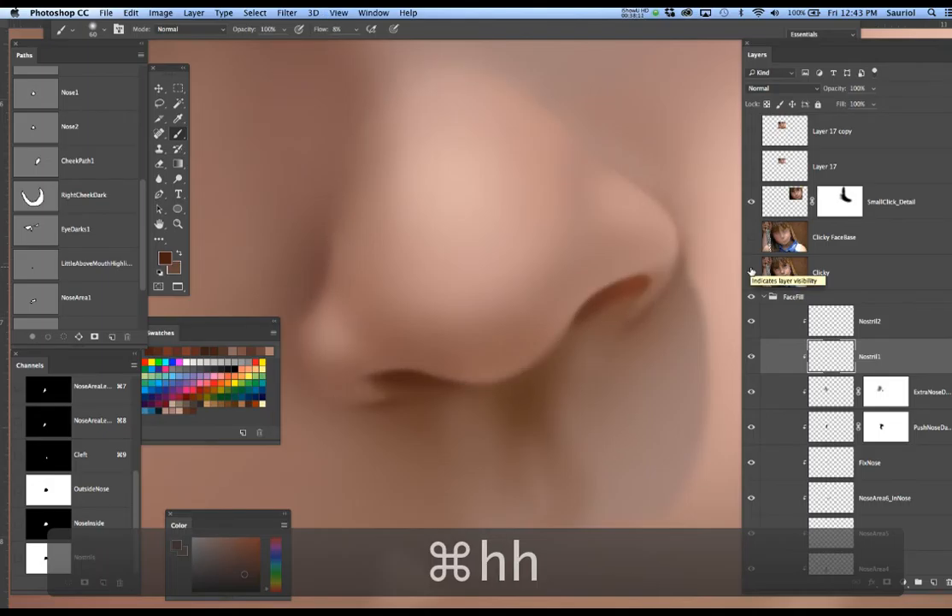
left_click(751, 272)
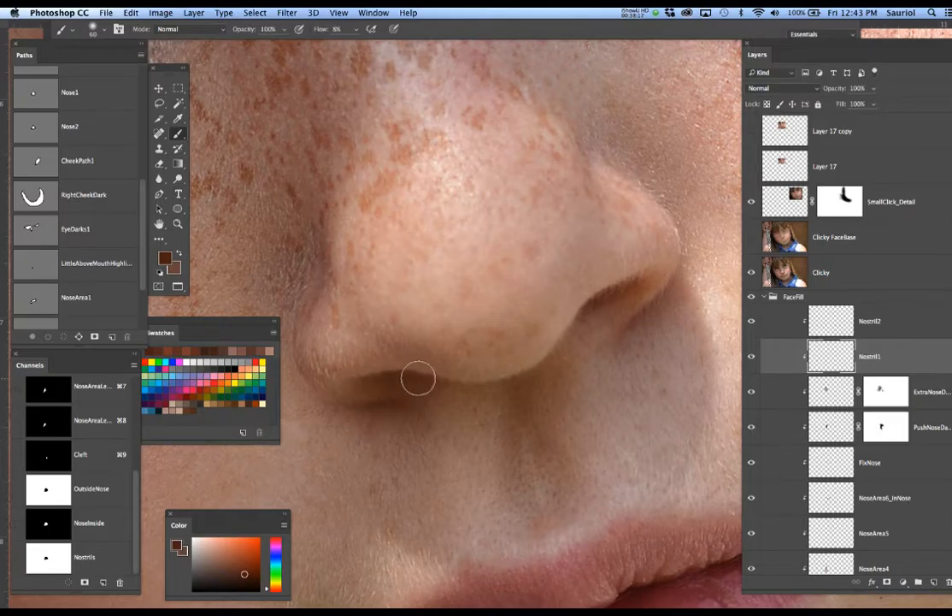
key("super+h")
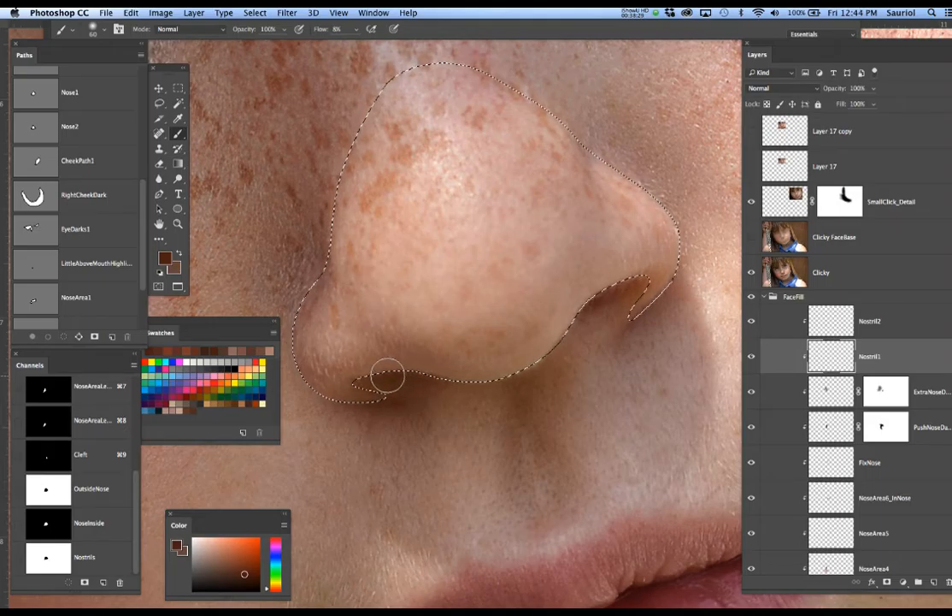
mouse_move(385, 375)
left_mouse_down()
mouse_move(421, 374)
mouse_move(362, 373)
mouse_move(459, 375)
mouse_move(391, 371)
left_mouse_up()
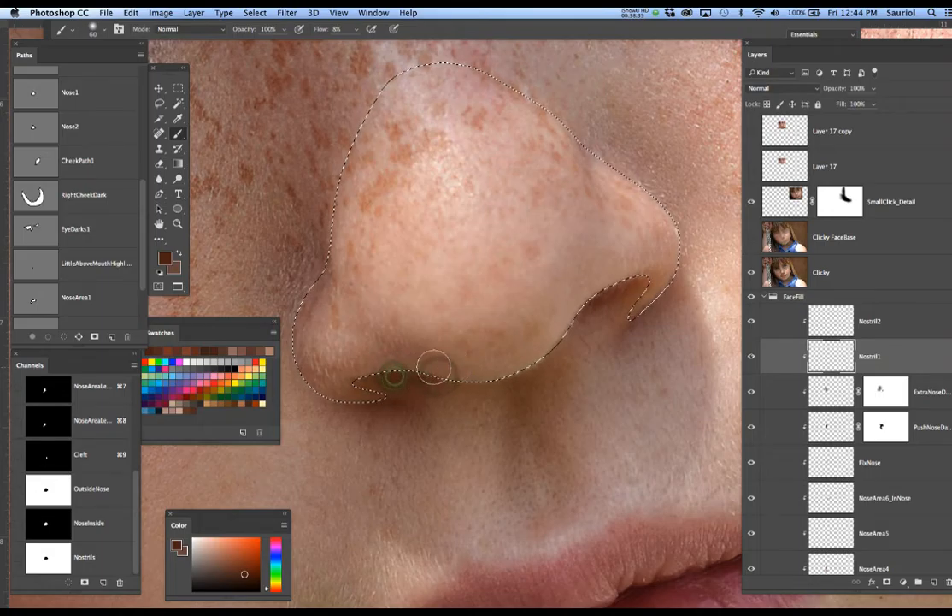
Deepen the right-hand nostril with a reddish brown sampled from the Clicky photo, then hide the photo and deselect
left_click(625, 286)
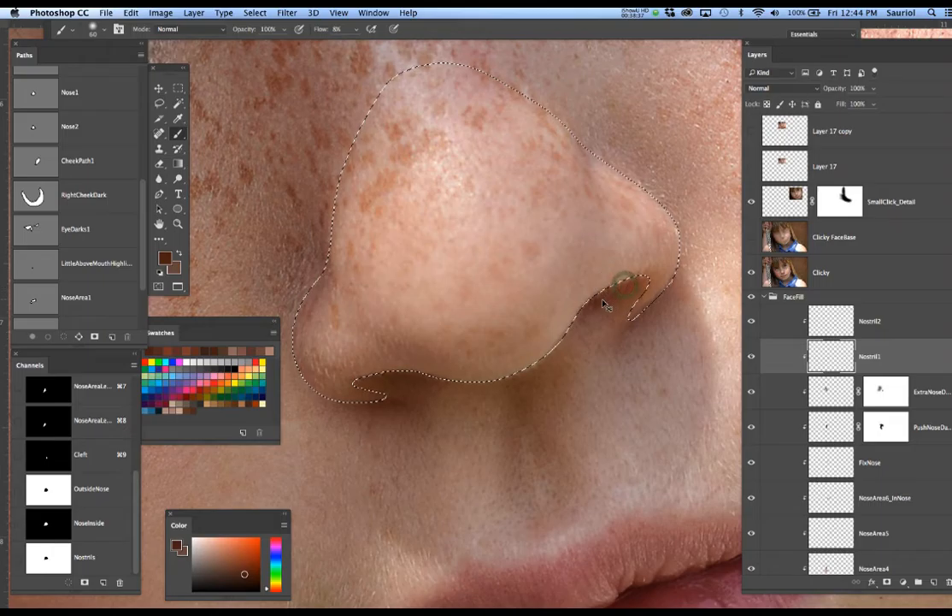
left_click(602, 298, "alt")
mouse_move(605, 294)
left_mouse_down()
mouse_move(580, 307)
mouse_move(597, 303)
mouse_move(604, 285)
mouse_move(609, 294)
left_mouse_up()
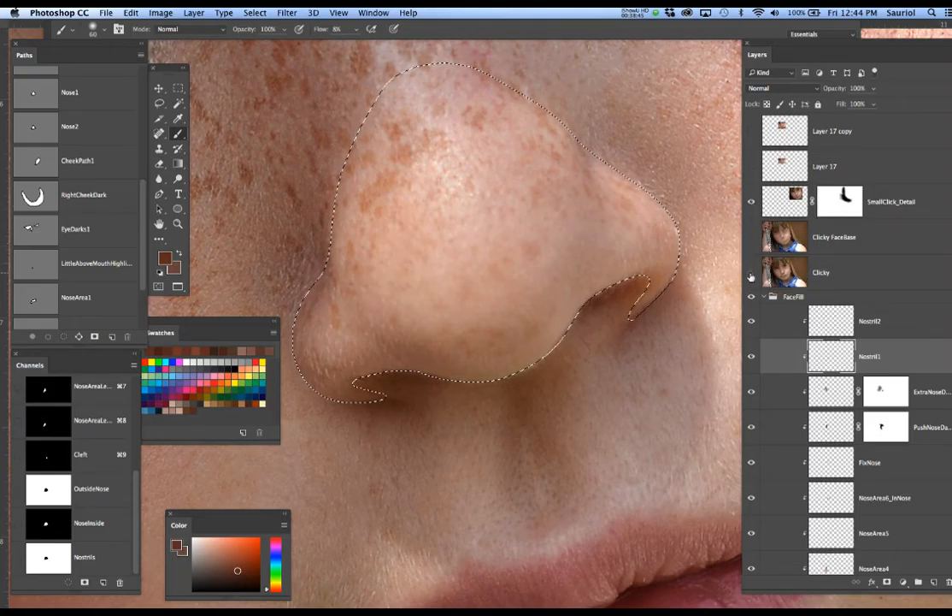
left_click(751, 272)
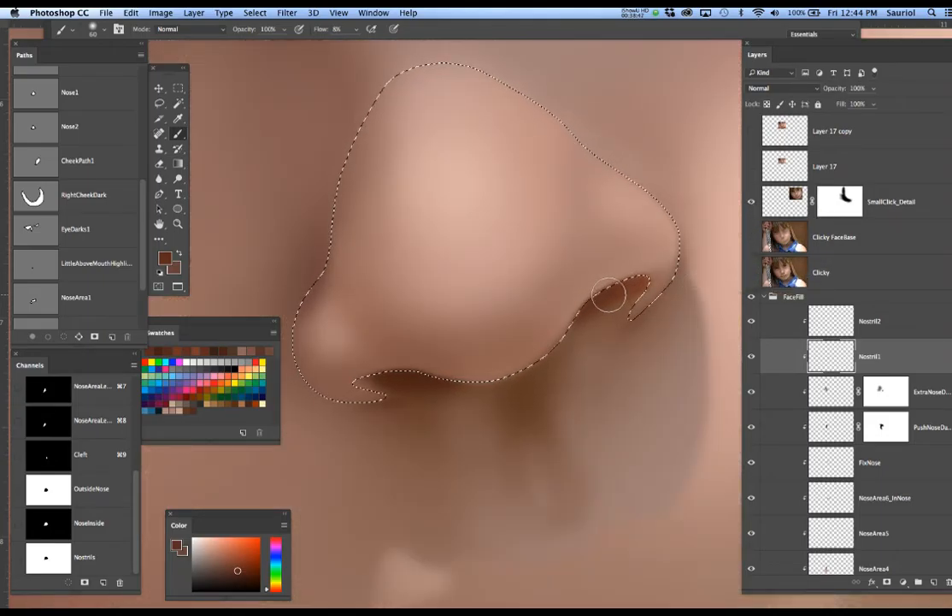
key("super+d")
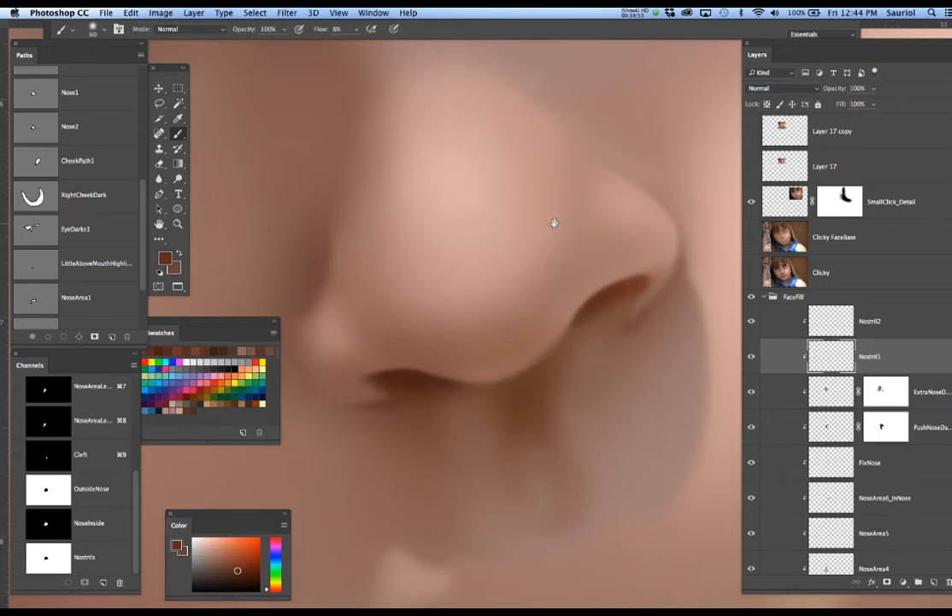
View the Layer 17 reference above the painted nose, hide it, and show Layer 17 copy instead
left_click_drag(553, 223, 550, 336)
left_click(753, 166)
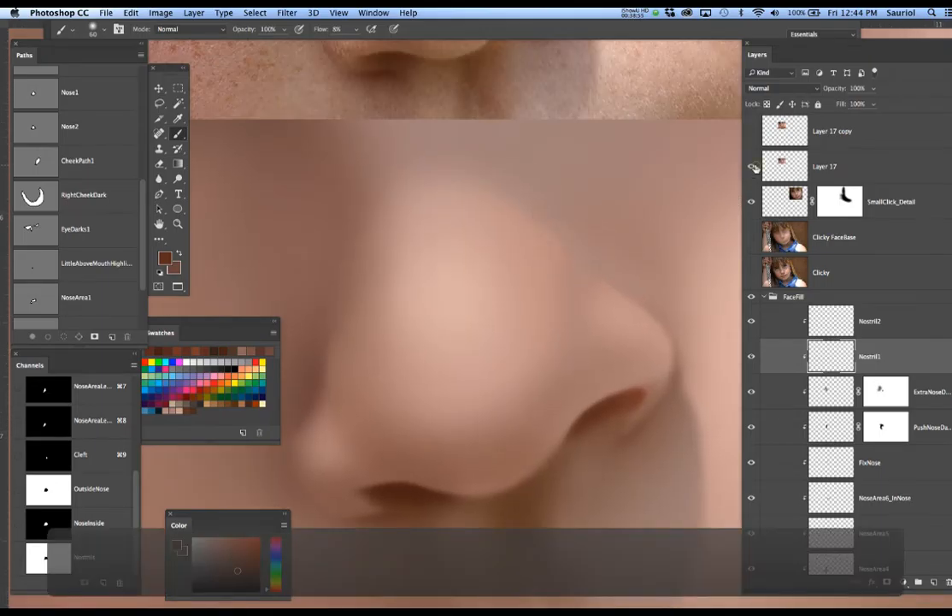
left_click(753, 167)
left_click(753, 132)
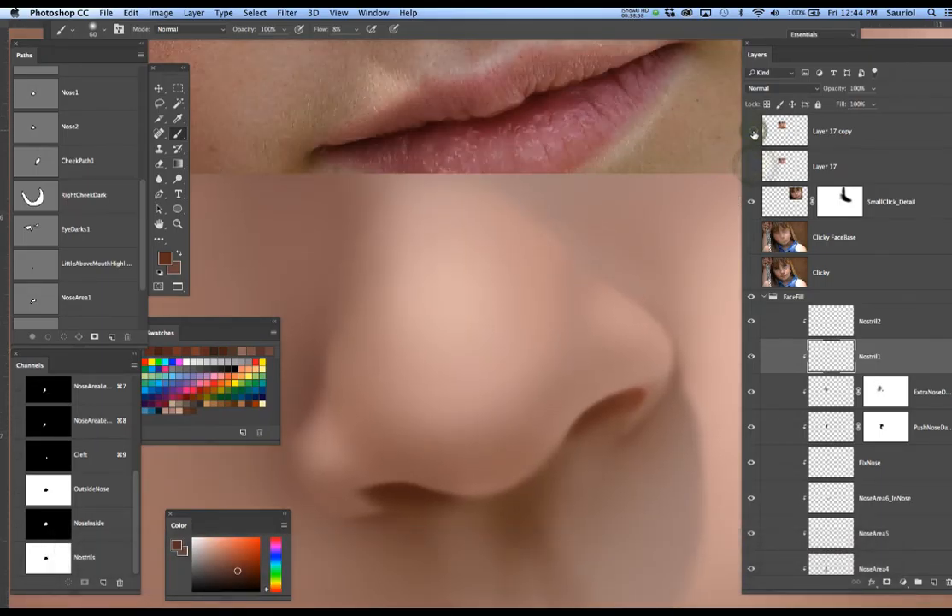
Show Layer 17 instead of Layer 17 copy, deselect, and move Layer 17 so its photo nose sits above the painted nostrils
left_click(752, 130)
left_click(754, 167)
mouse_move(510, 229)
left_mouse_down()
mouse_move(511, 276)
mouse_move(533, 283)
mouse_move(533, 263)
left_mouse_up()
key("super+d")
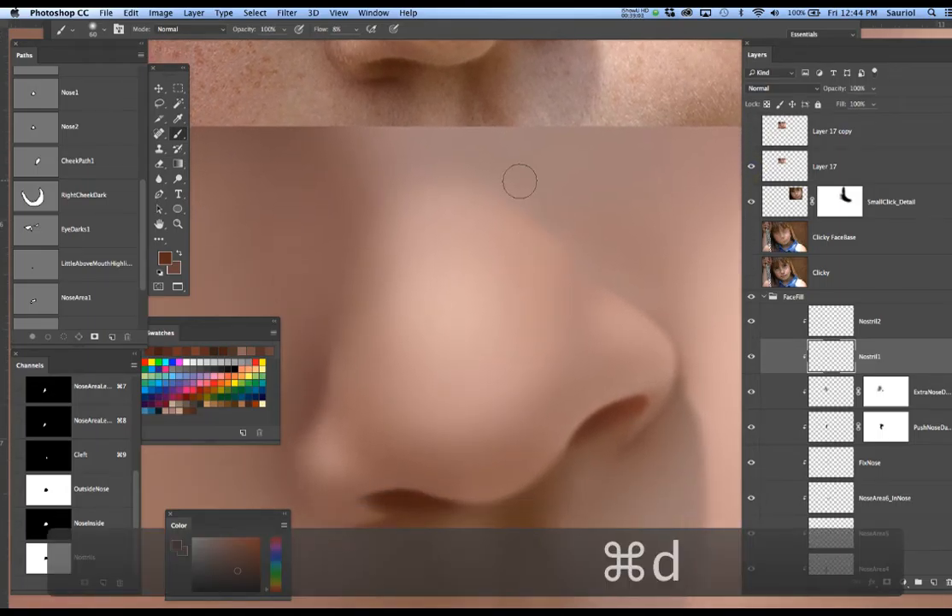
key("v")
right_click(521, 90)
left_click(528, 95)
left_click_drag(516, 90, 531, 247)
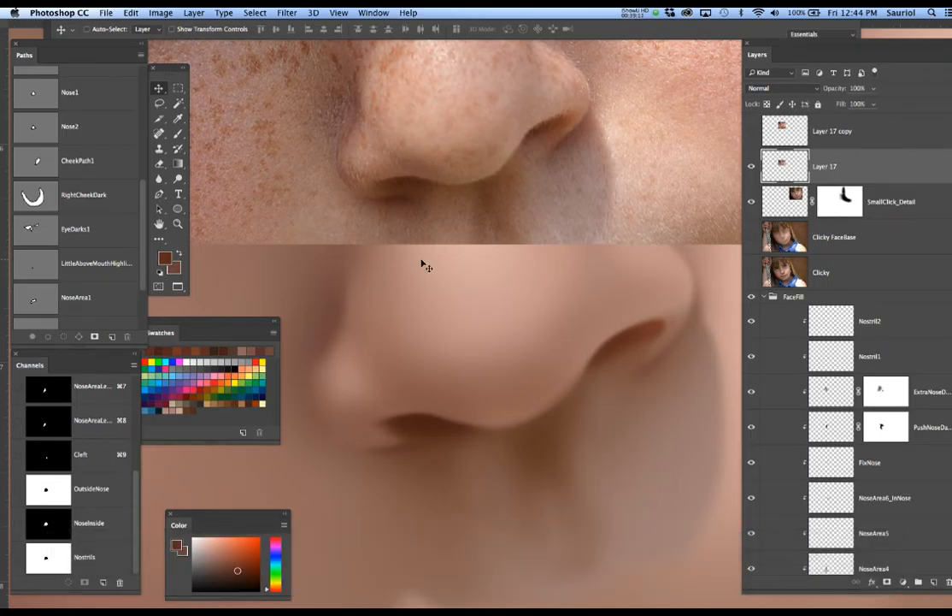
Load the Nostrils channel as a selection with its outline hidden, and add a clipped layer named Nostril3 above Nostril2
left_click(47, 564, "super")
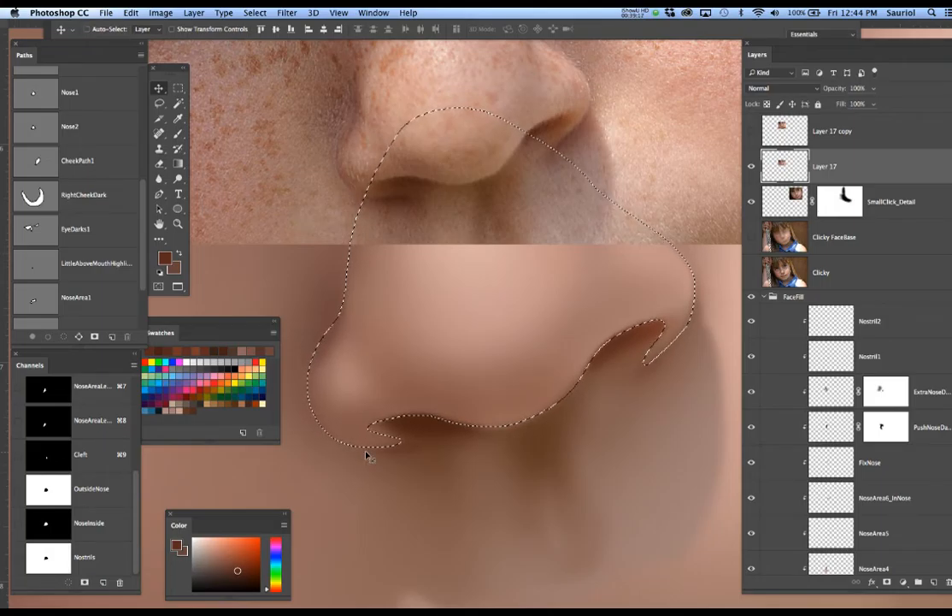
key("super+h")
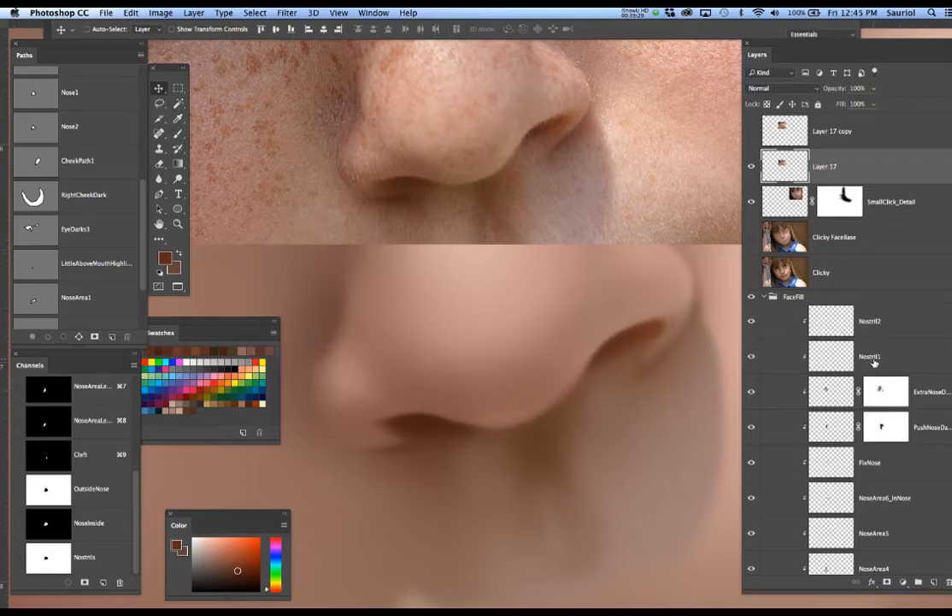
left_click(894, 326)
double_click(872, 322)
key("super+c")
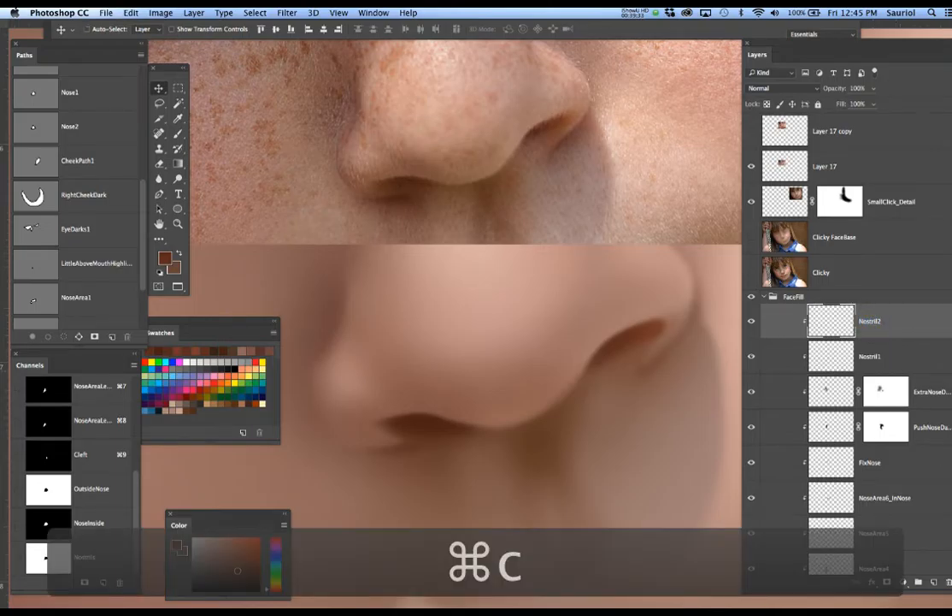
left_click(933, 583)
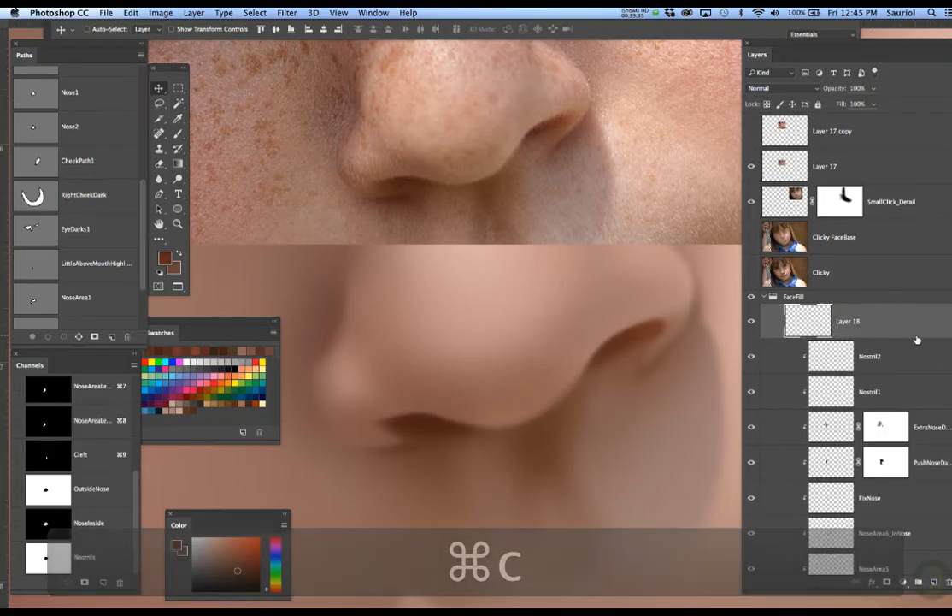
left_click(916, 337, "alt")
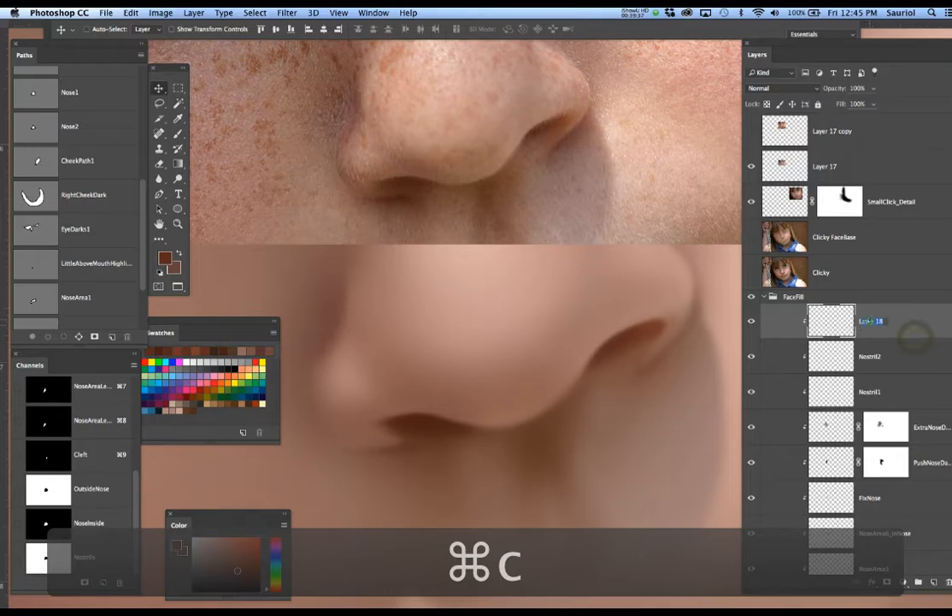
key("super+v")
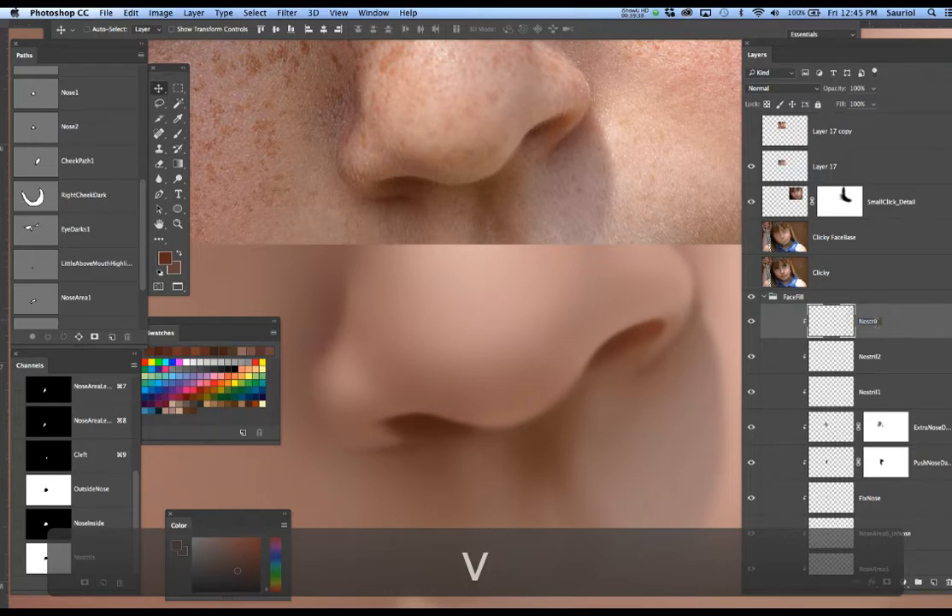
key("BackSpace")
type("3")
type("s")
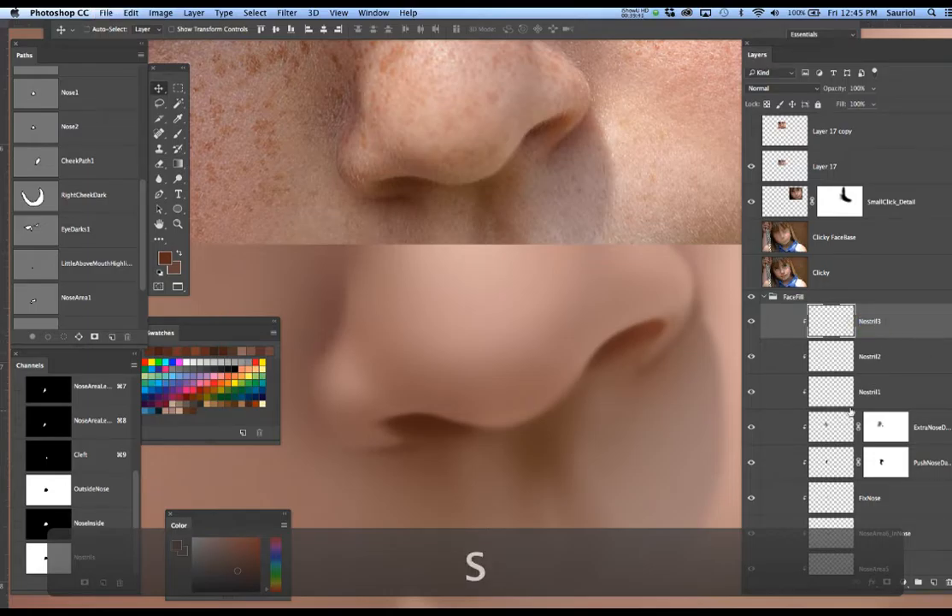
Select the Nostril2 layer and set the foreground colour to the near-black brown 1d0700
left_click(889, 361)
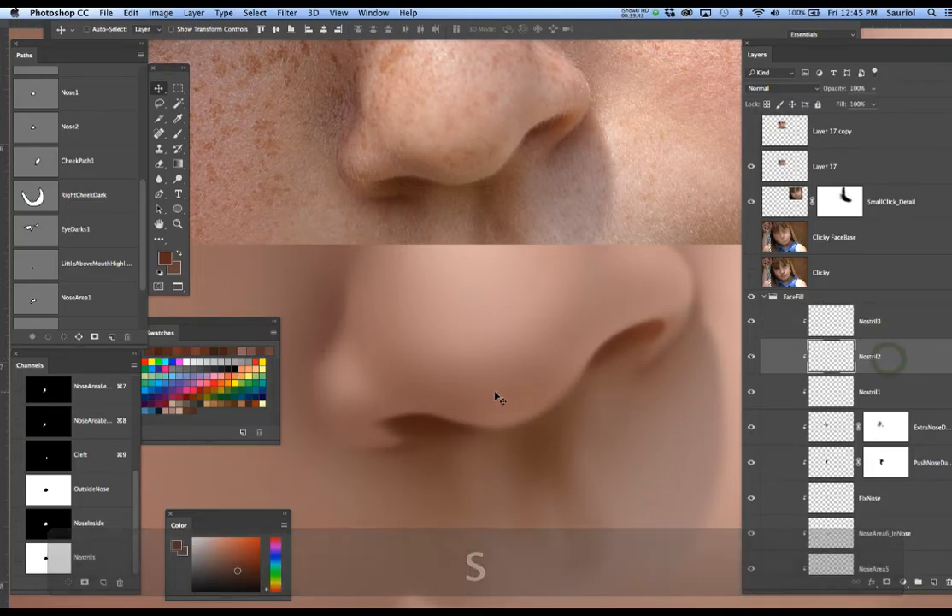
left_click(167, 260)
left_click_drag(407, 354, 446, 391)
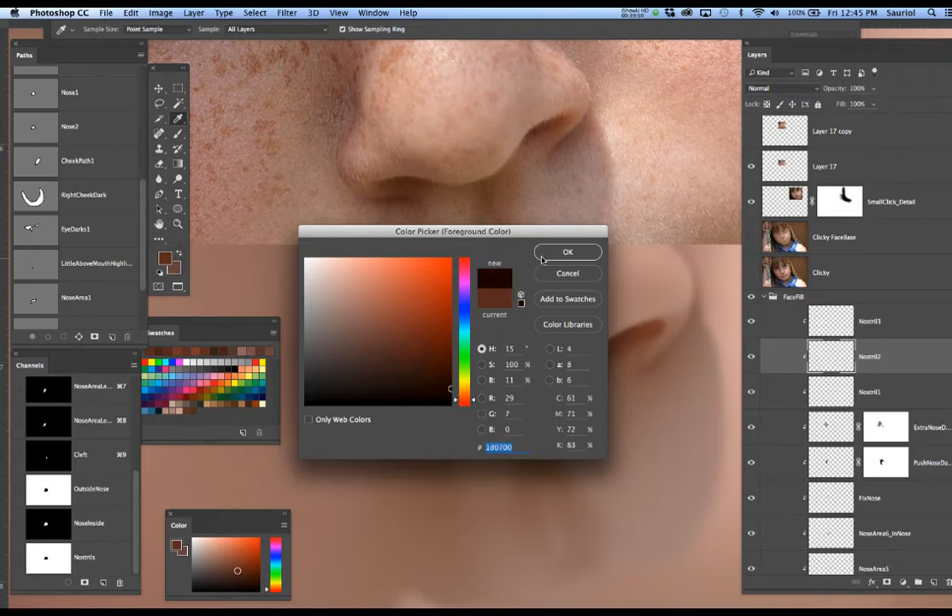
left_click(555, 251)
key("v")
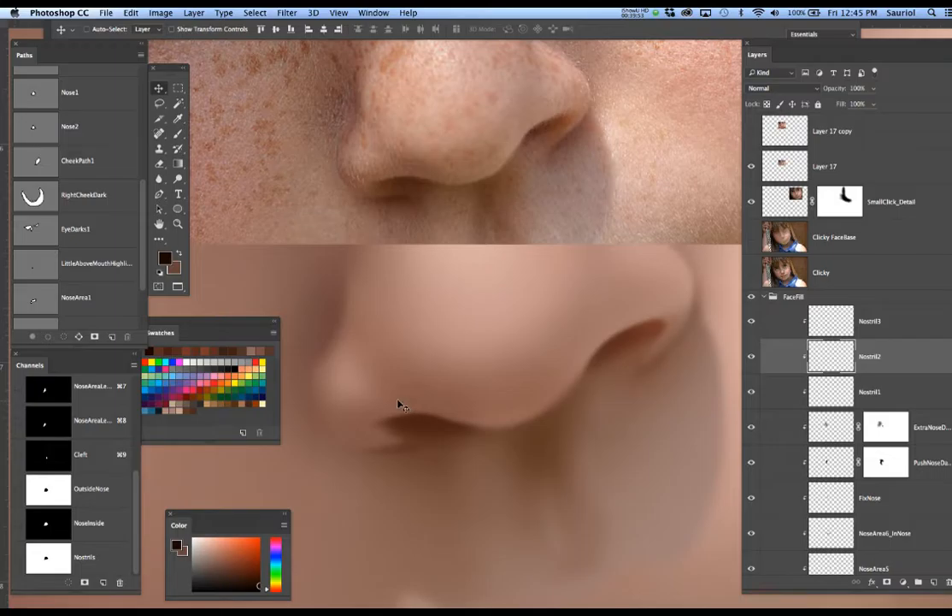
Reduce the brush to 45 and darken the upper inside of both nostrils with the near-black brown
key("b")
left_click_drag(408, 432, 431, 414)
key("bracketleft")
key("bracketleft")
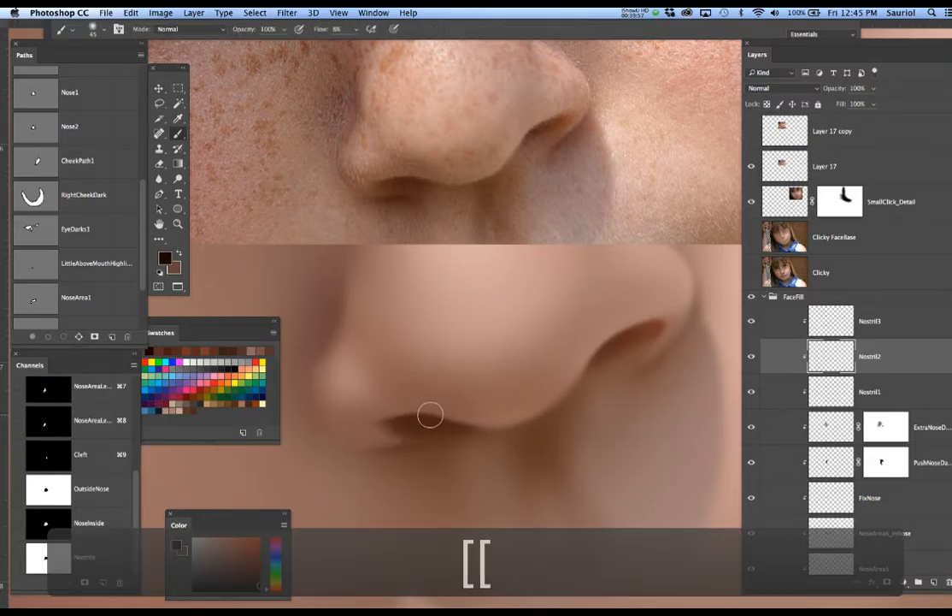
key("super+h")
key("super+h")
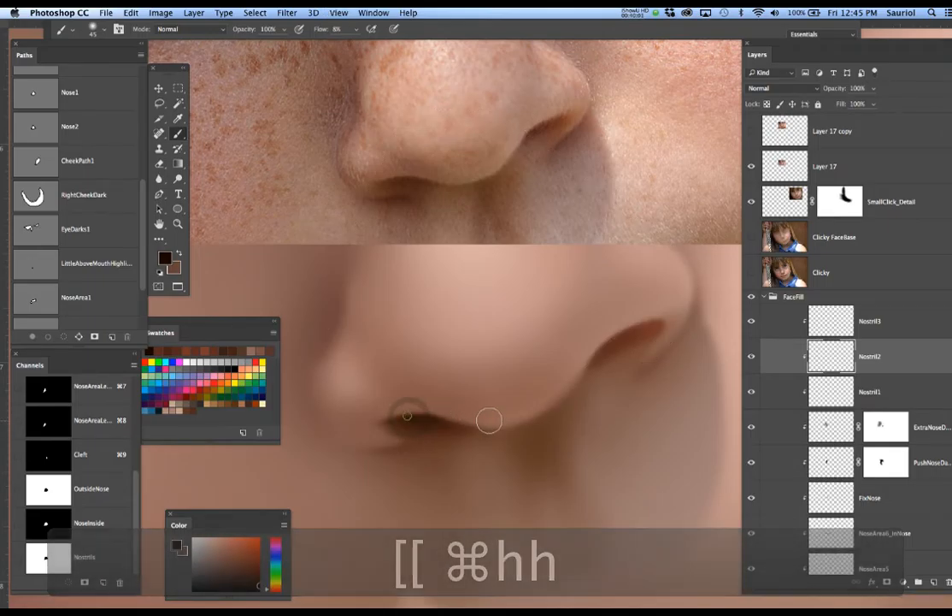
mouse_move(636, 334)
left_mouse_down()
mouse_move(560, 355)
mouse_move(635, 330)
mouse_move(585, 338)
left_mouse_up()
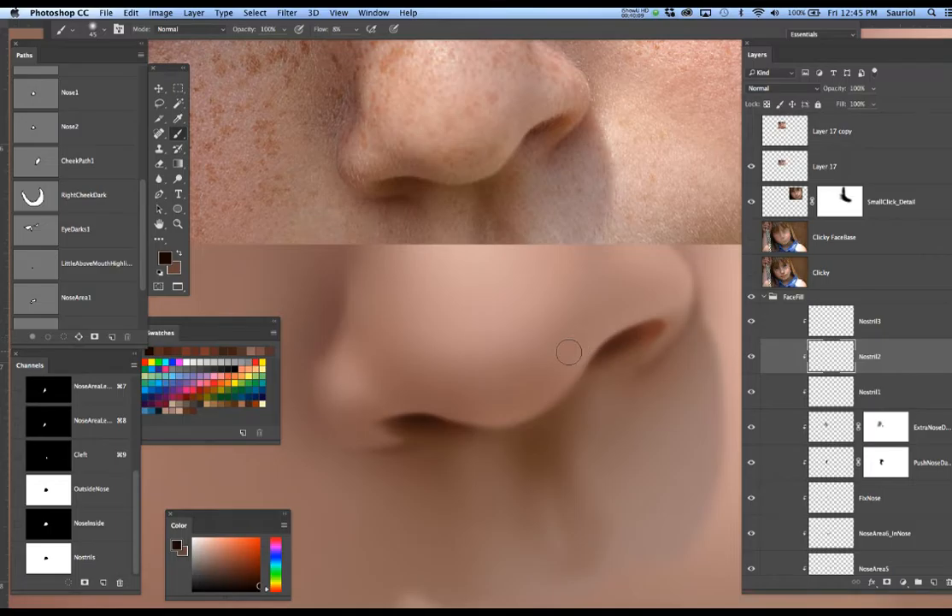
Enlarge the brush to 175, softly deepen the shadow under the nose tip and between the nostrils, and deselect
key("bracketright")
key("bracketright")
key("bracketright")
key("bracketright")
key("bracketright")
key("bracketright")
key("bracketright")
key("bracketright")
key("bracketright")
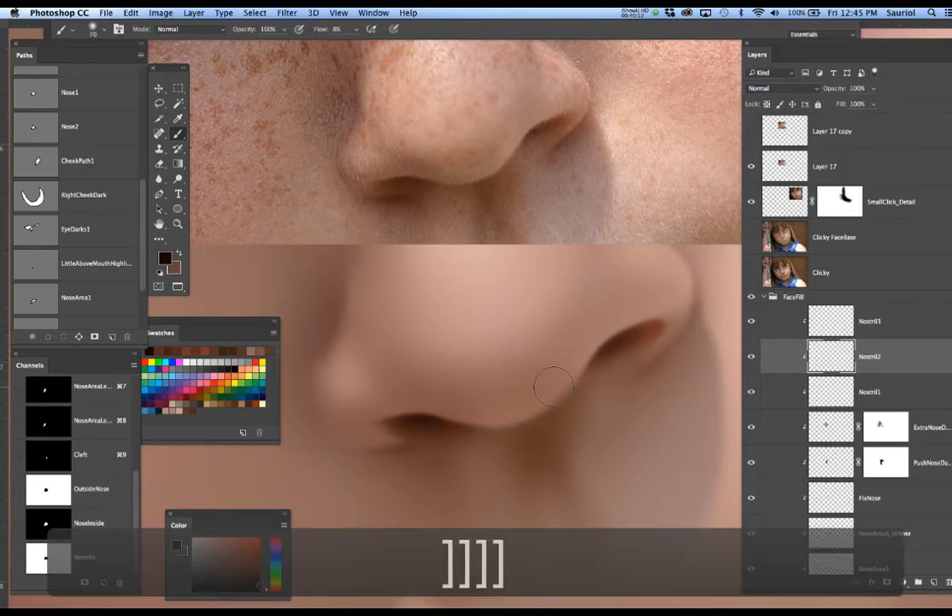
mouse_move(570, 377)
left_mouse_down()
mouse_move(491, 432)
mouse_move(478, 446)
mouse_move(483, 458)
left_mouse_up()
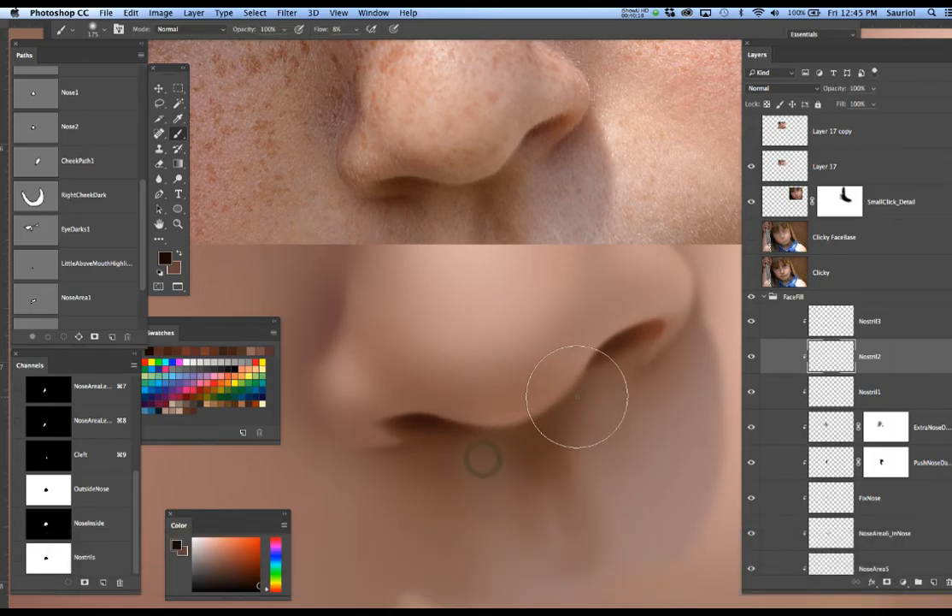
left_click_drag(577, 397, 475, 399)
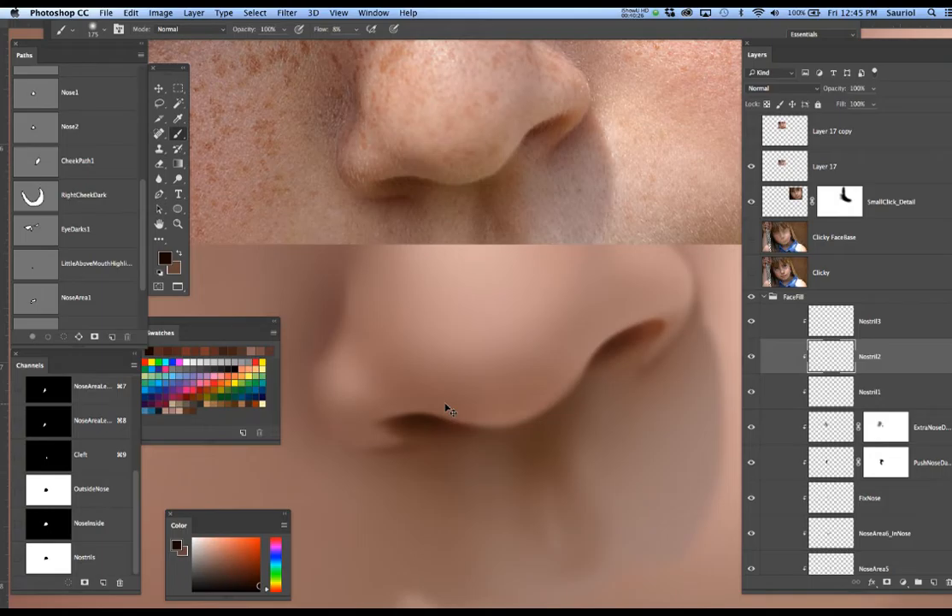
key("super+d")
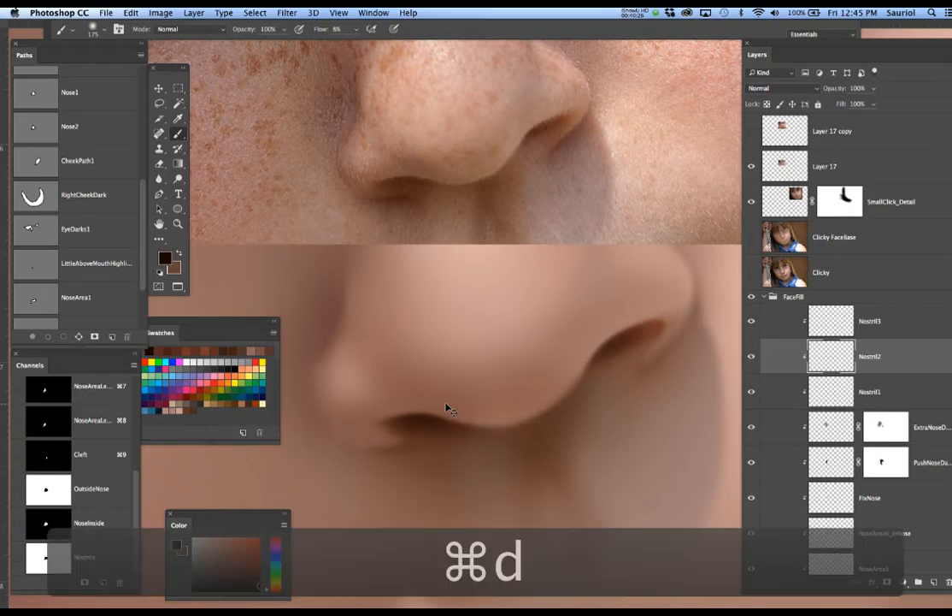
Select the Nostril3 layer, load the Nose1 path as a selection, feather it, and hide the selection outline
left_click(876, 320)
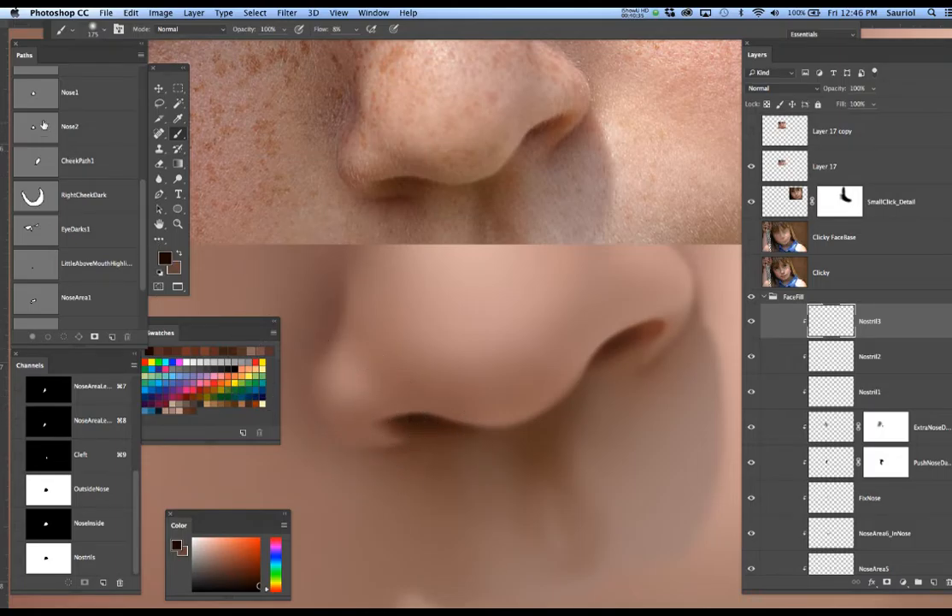
left_click(34, 98, "super")
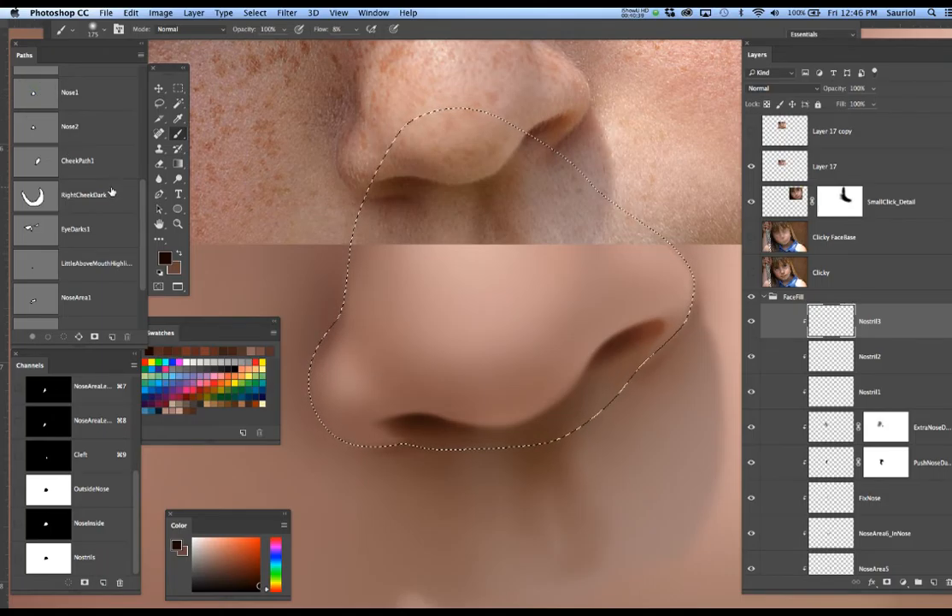
key("F6")
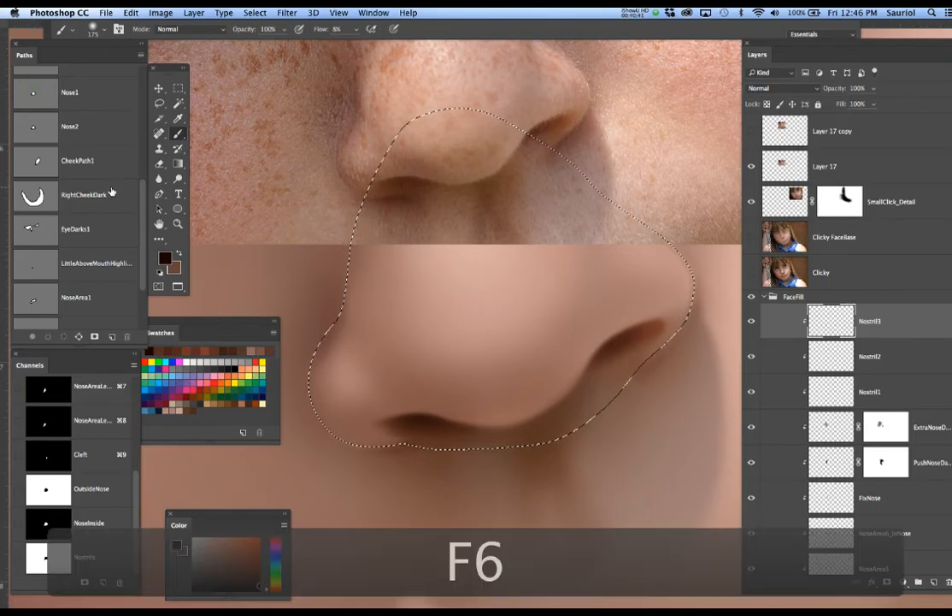
key("Return")
key("super+h")
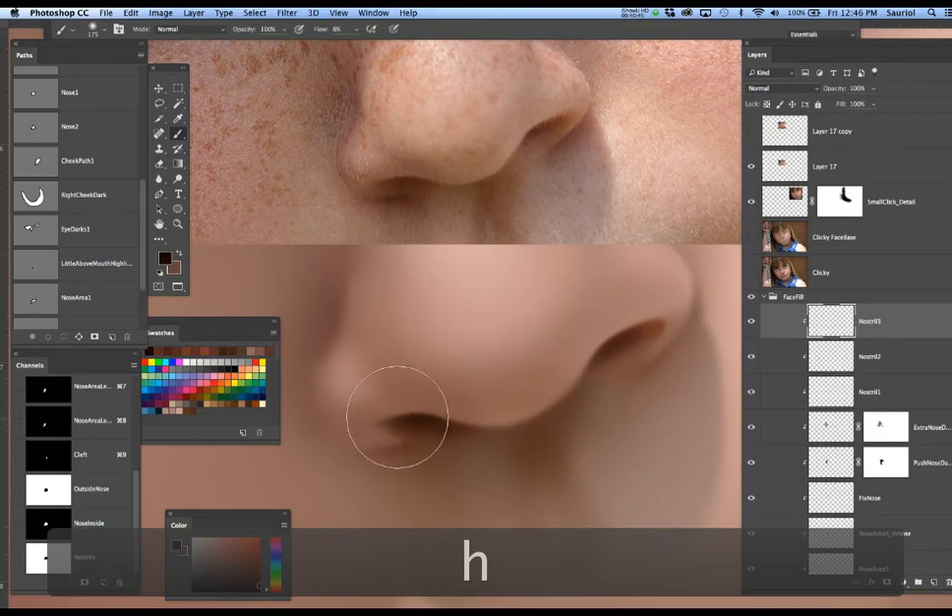
Sample a reddish brown beside the photo's left-hand nostril, reduce the brush to 45, and paint the lower rim of the left-hand nostril
left_click(389, 188, "alt")
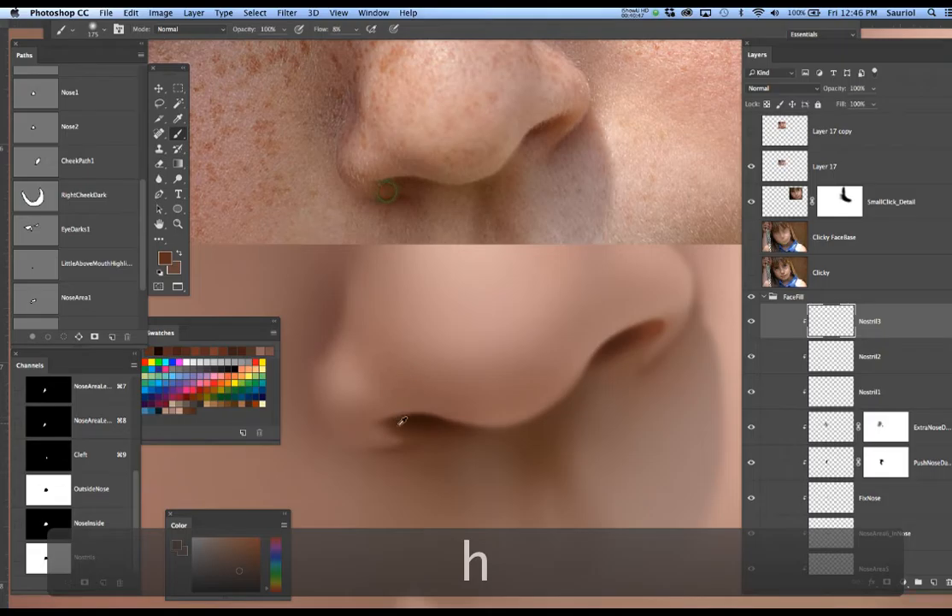
key("bracketleft")
key("bracketleft")
key("bracketleft")
key("bracketleft")
key("bracketleft")
key("bracketleft")
key("bracketleft")
key("bracketleft")
key("bracketleft")
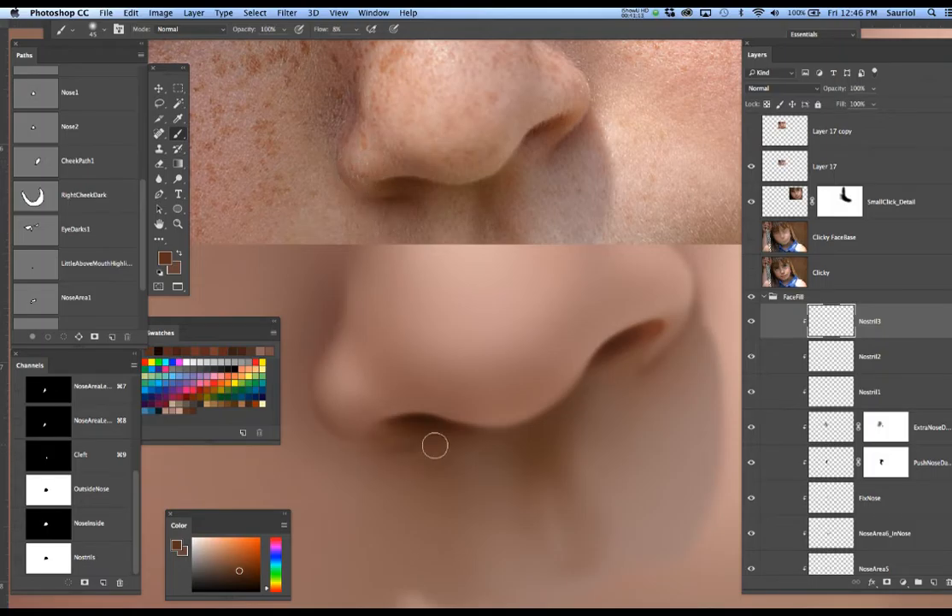
Enlarge the brush to 80, paint the reddish brown along the lower edge of the right-hand nostril, and deselect
key("bracketright")
key("bracketright")
left_click(647, 352)
key("bracketright")
key("bracketright")
left_click(621, 370)
left_click(597, 403)
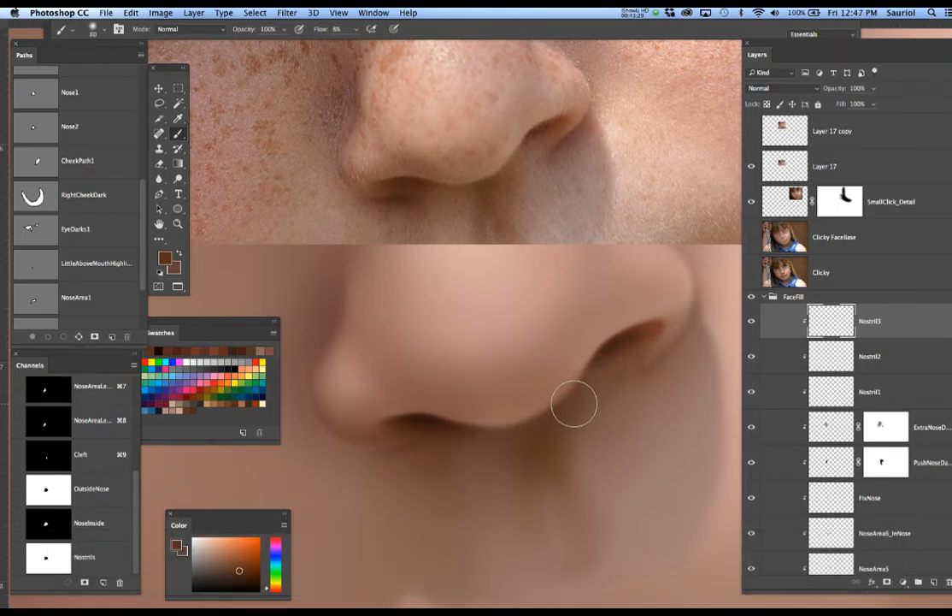
key("super+d")
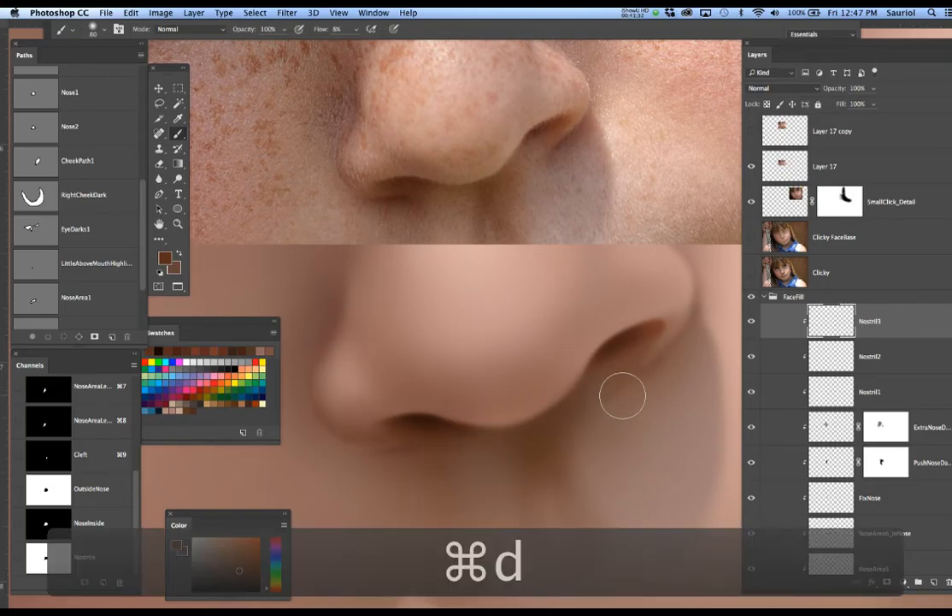
Enlarge the brush to 100 and blend the shadow below the right-hand nostril with browns sampled from the photo and the painting
key("bracketright")
key("bracketright")
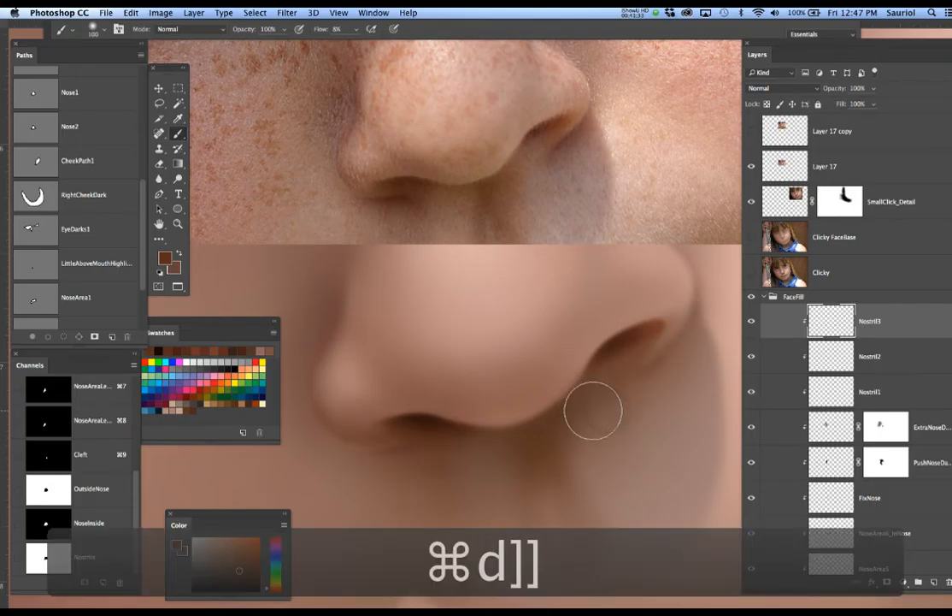
mouse_move(620, 392)
left_mouse_down()
mouse_move(568, 448)
mouse_move(593, 440)
left_mouse_up()
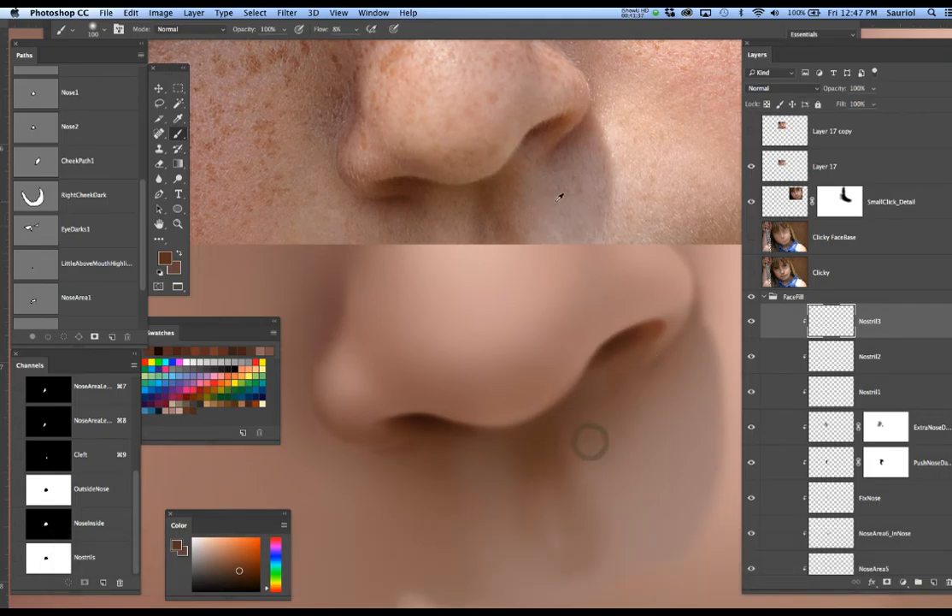
left_click(548, 153, "alt")
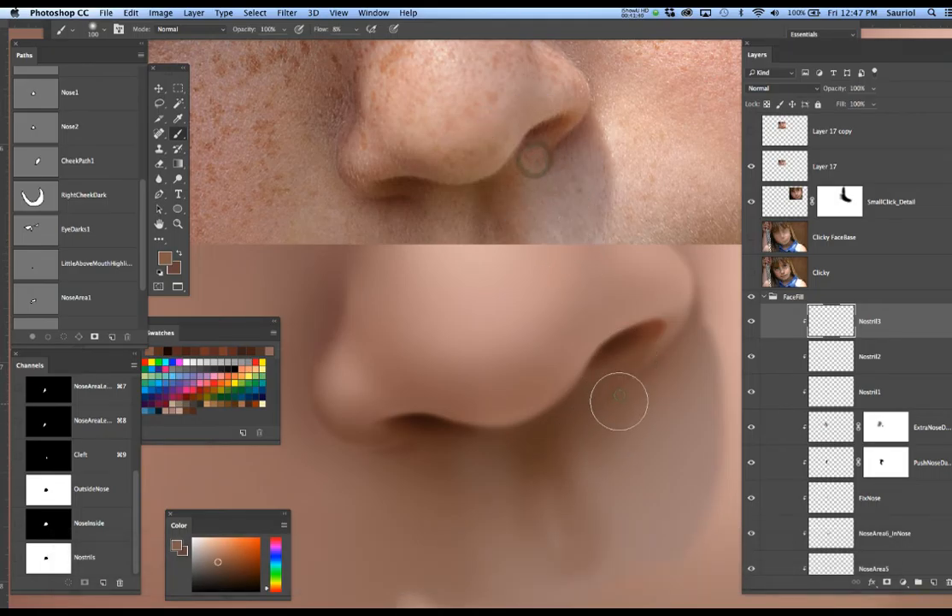
left_click(643, 409, "alt")
mouse_move(605, 408)
left_mouse_down()
mouse_move(607, 427)
mouse_move(623, 410)
mouse_move(606, 436)
mouse_move(622, 434)
left_mouse_up()
left_click(622, 436)
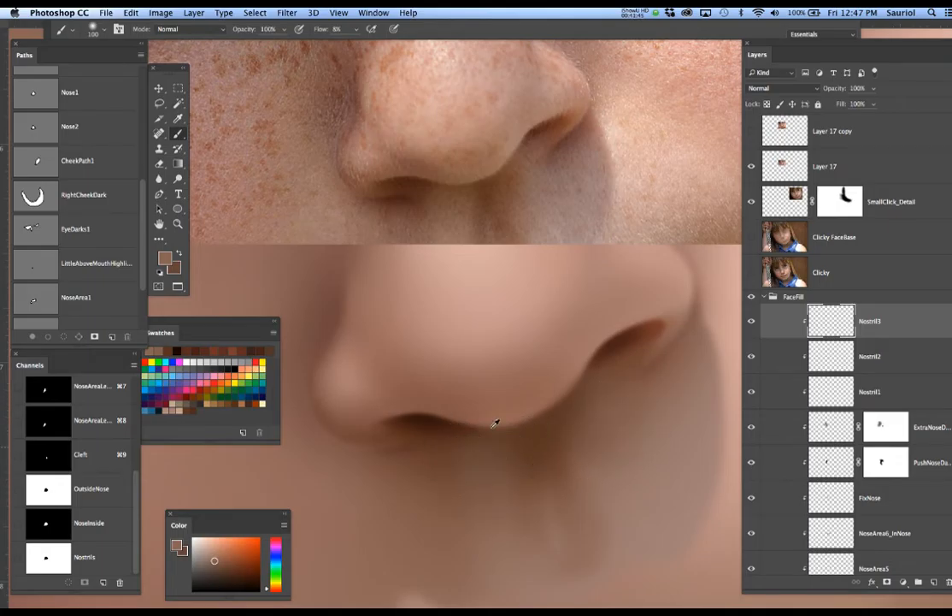
Sample a mid brown from below the photo's nose and soften the shadow under the nose tip and left-hand nostril with it
left_click(455, 216, "alt")
left_click(485, 462)
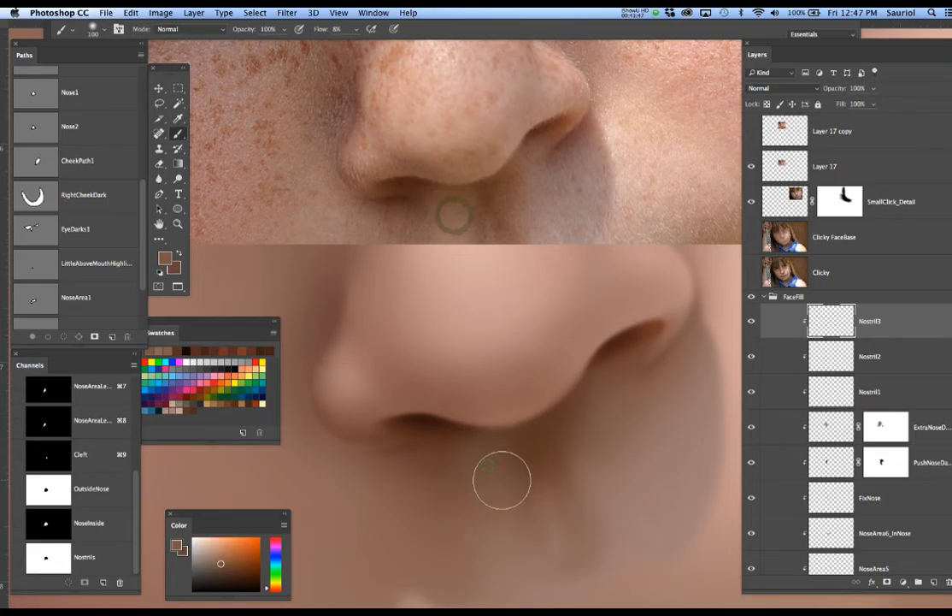
left_click(513, 538)
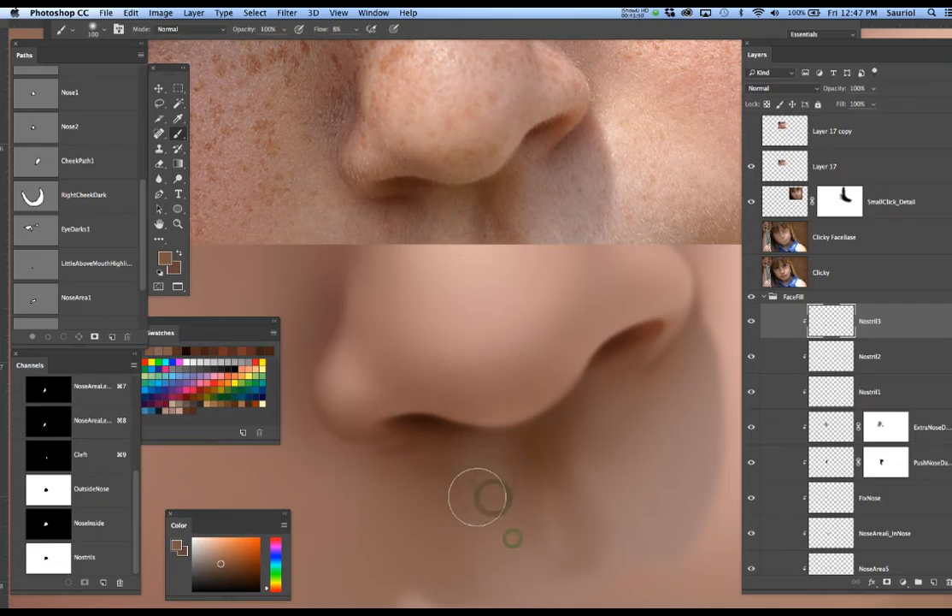
left_click(477, 464)
left_click(454, 467)
left_click(434, 477)
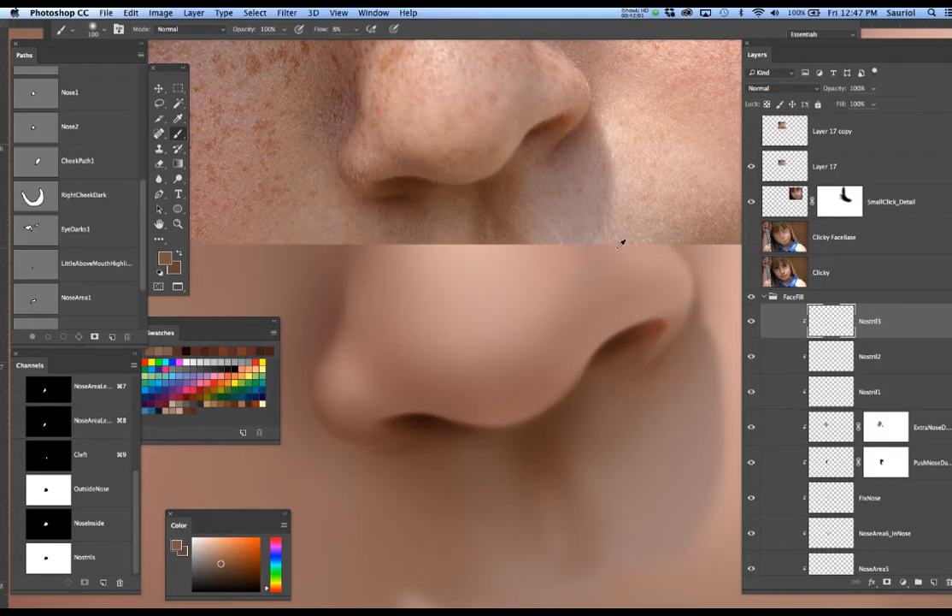
Reduce the brush to 35 and paint a reddish brown along the lower edge of the right-hand nostril
key("bracketleft")
key("bracketleft")
key("bracketleft")
key("bracketleft")
key("bracketleft")
key("bracketleft")
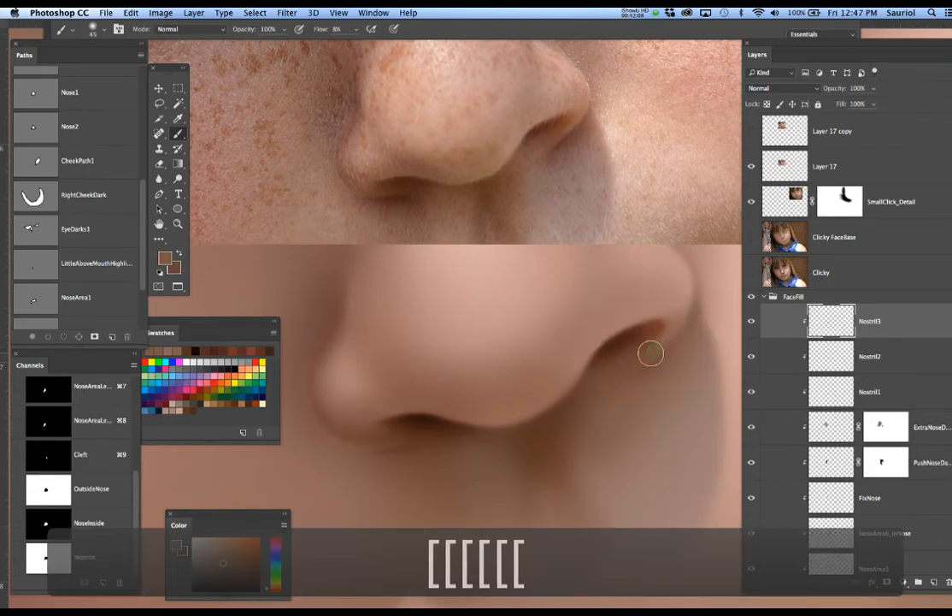
key("bracketleft")
key("bracketleft")
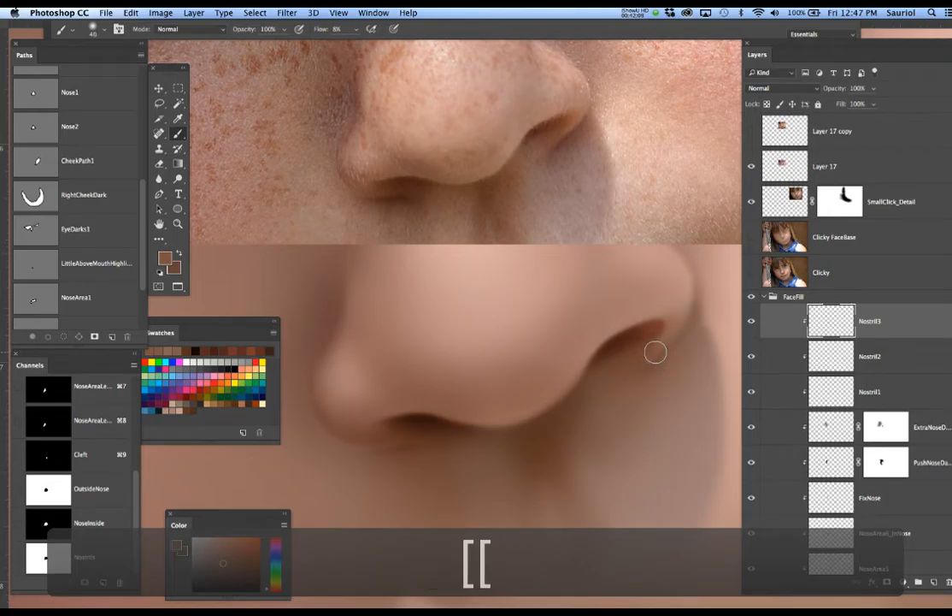
scroll(660, 346, "up", 2)
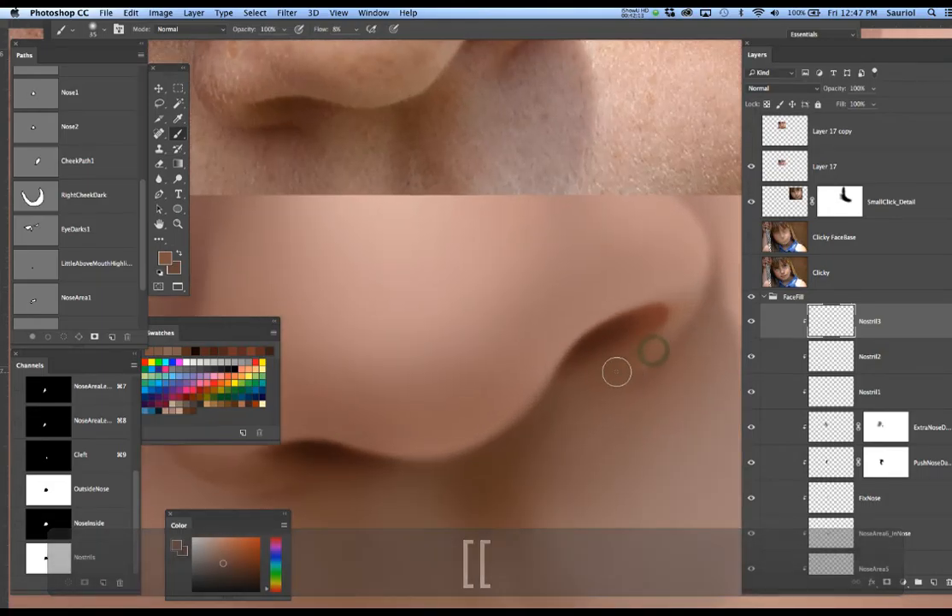
mouse_move(615, 371)
left_mouse_down()
mouse_move(671, 332)
mouse_move(653, 361)
mouse_move(601, 380)
mouse_move(639, 366)
left_mouse_up()
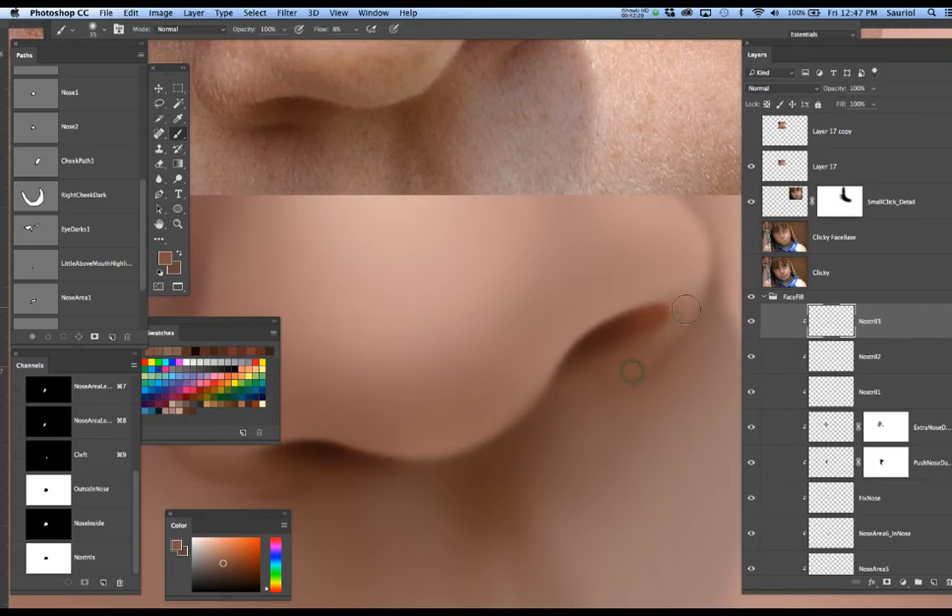
Sample a skin tone beside the right-hand nostril, enlarge the brush to 70, and soften the nostril's outer corner with short dabs
key("super+minus")
key("super+minus")
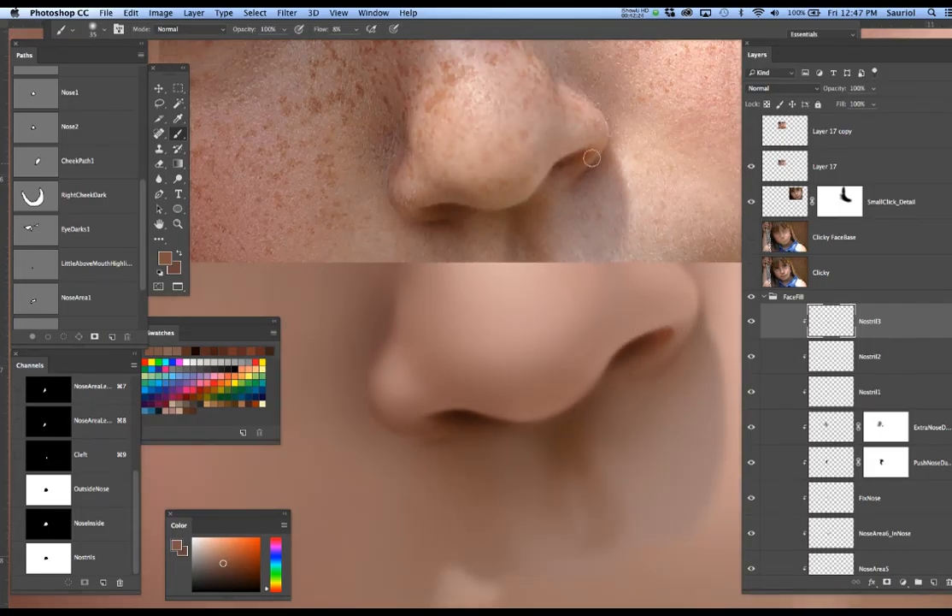
left_click(684, 329, "alt")
key("bracketright")
key("bracketright")
key("bracketright")
key("bracketright")
key("bracketright")
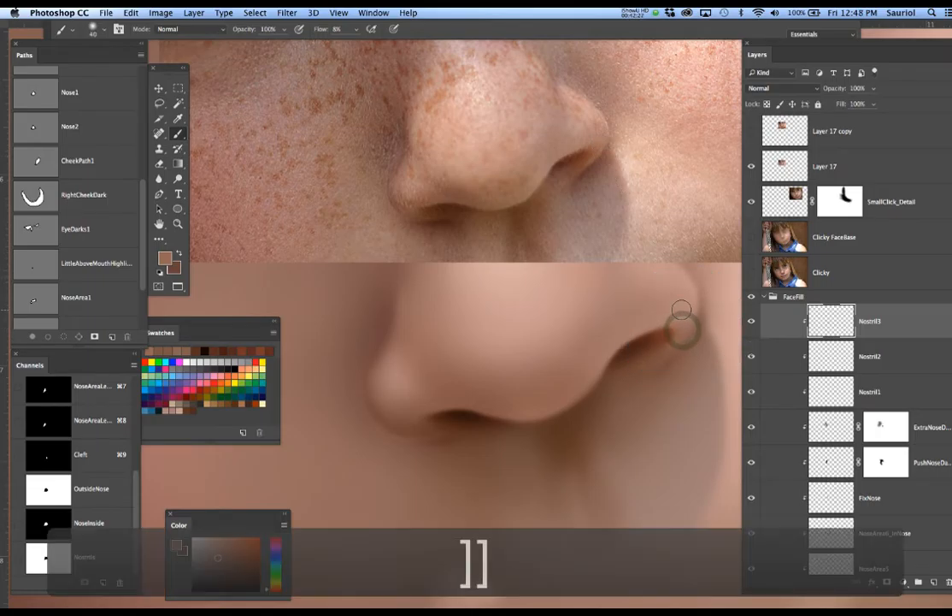
left_click(683, 310)
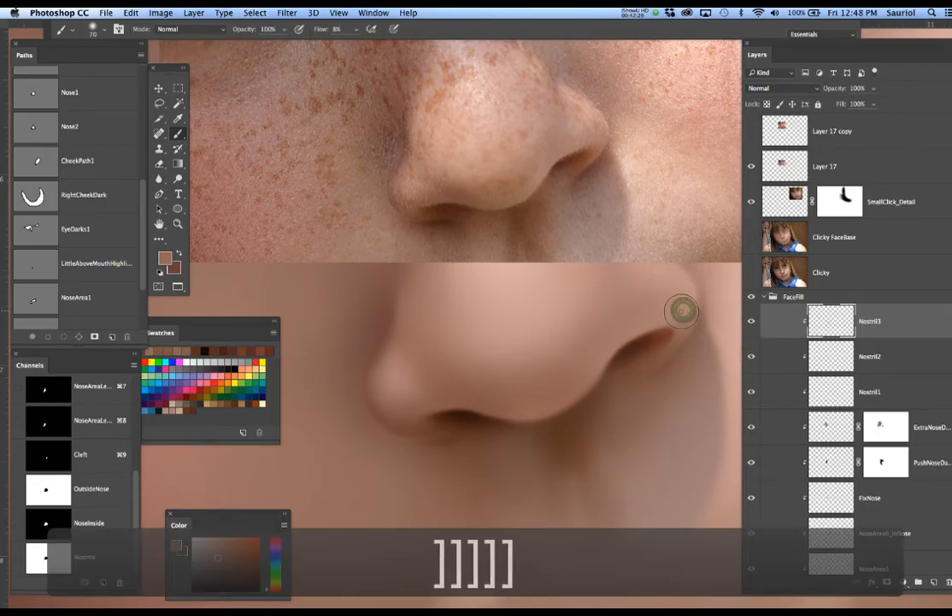
left_click(675, 315)
left_click(669, 316)
left_click(679, 308)
left_click(682, 302)
left_click(678, 315)
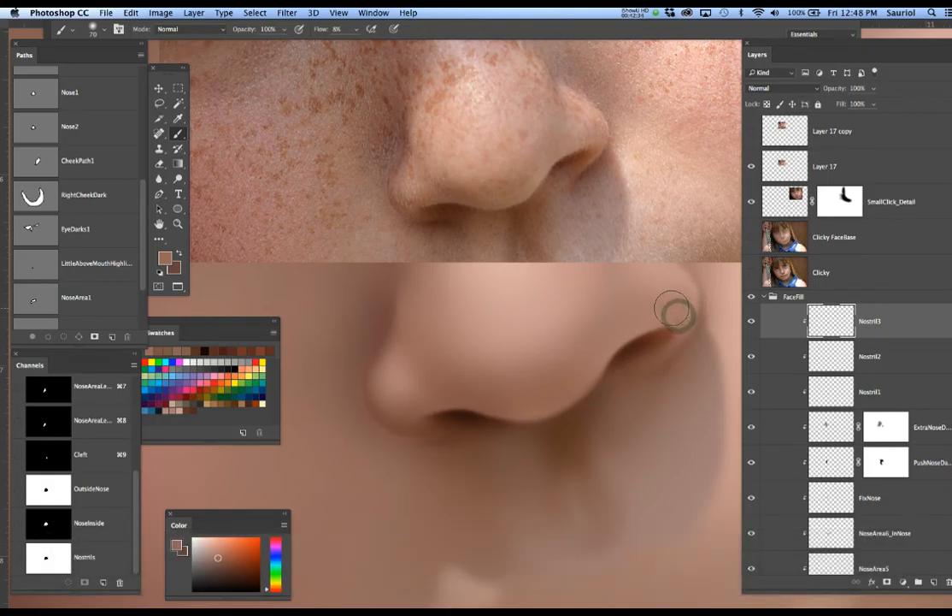
Blend the skin above the right-hand nostril and across the nose tip with the 70 brush
left_click(672, 306)
left_click(659, 311)
left_click(638, 289)
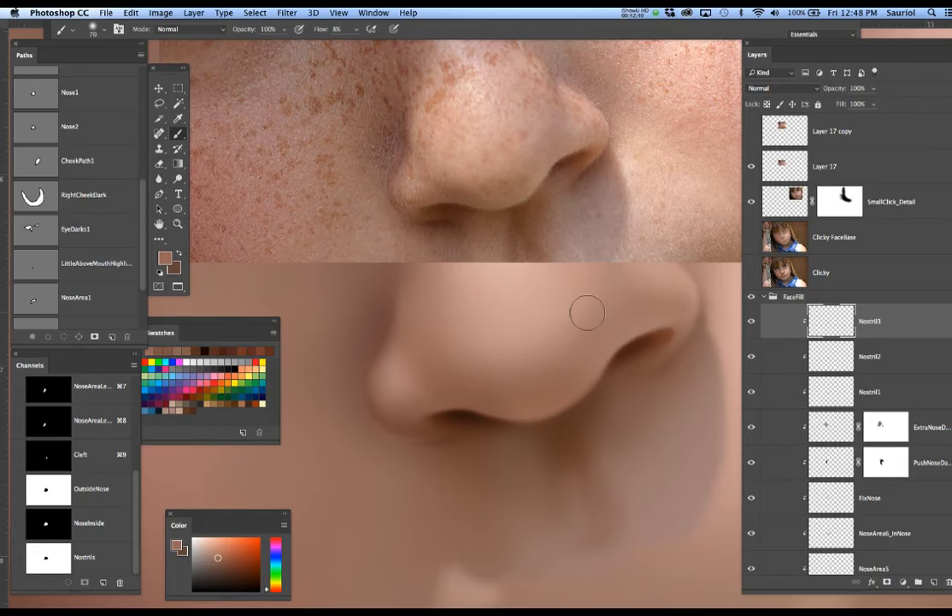
left_click(609, 324)
left_click(562, 377)
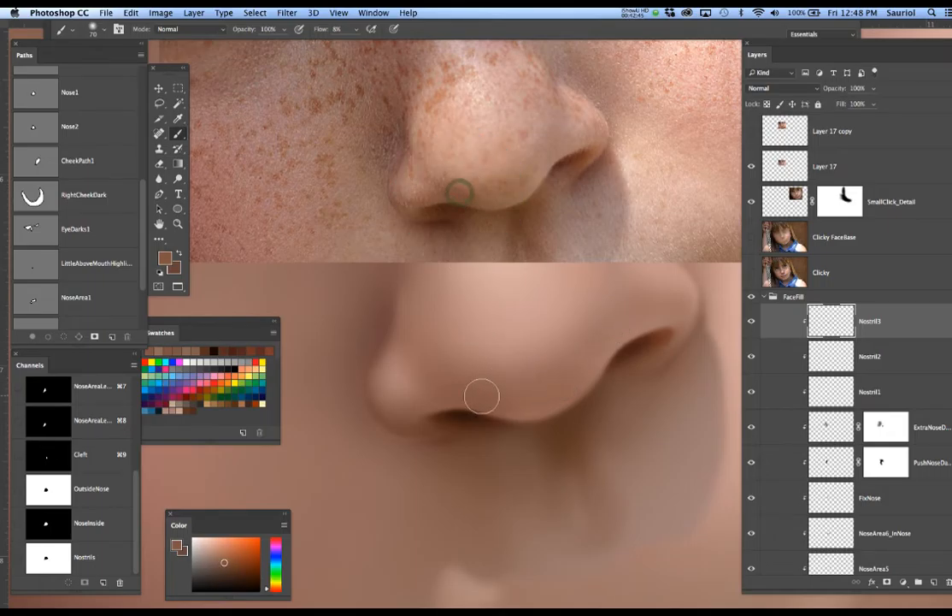
Reduce the brush to 45, briefly show the Clicky photo for comparison, and set the foreground colour to dark brown #593b2f
key("bracketleft")
key("bracketleft")
key("bracketleft")
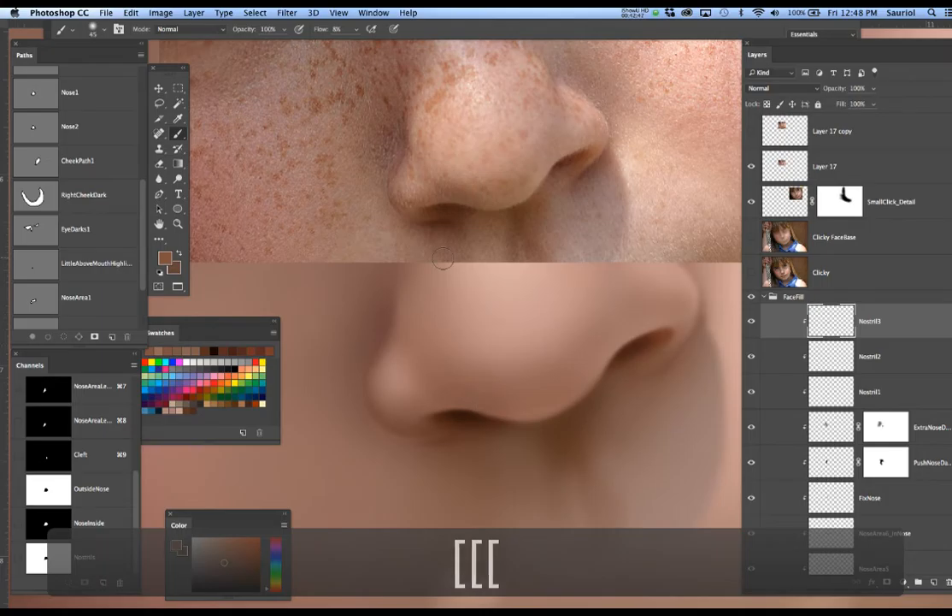
left_click(751, 272)
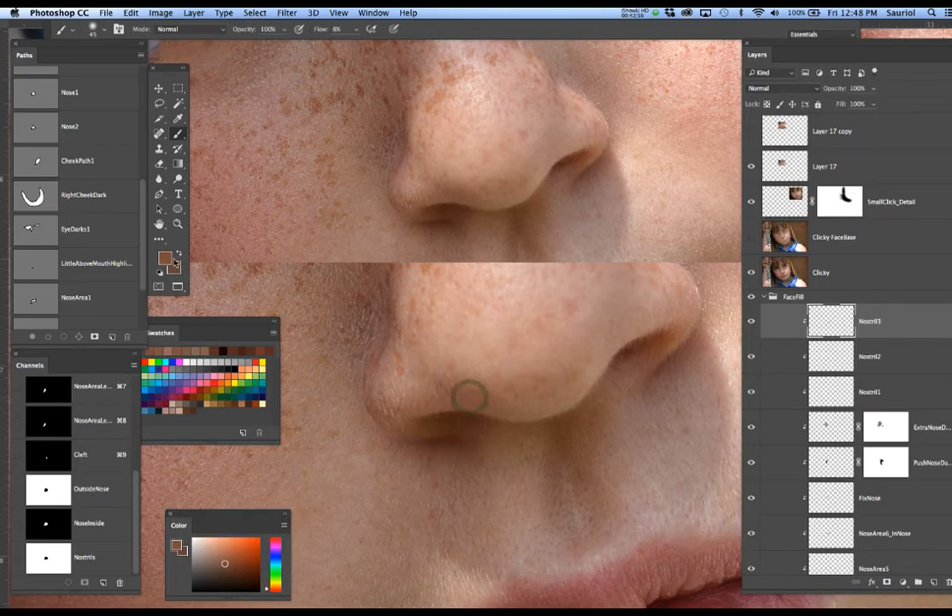
left_click(164, 257)
left_click_drag(375, 342, 374, 353)
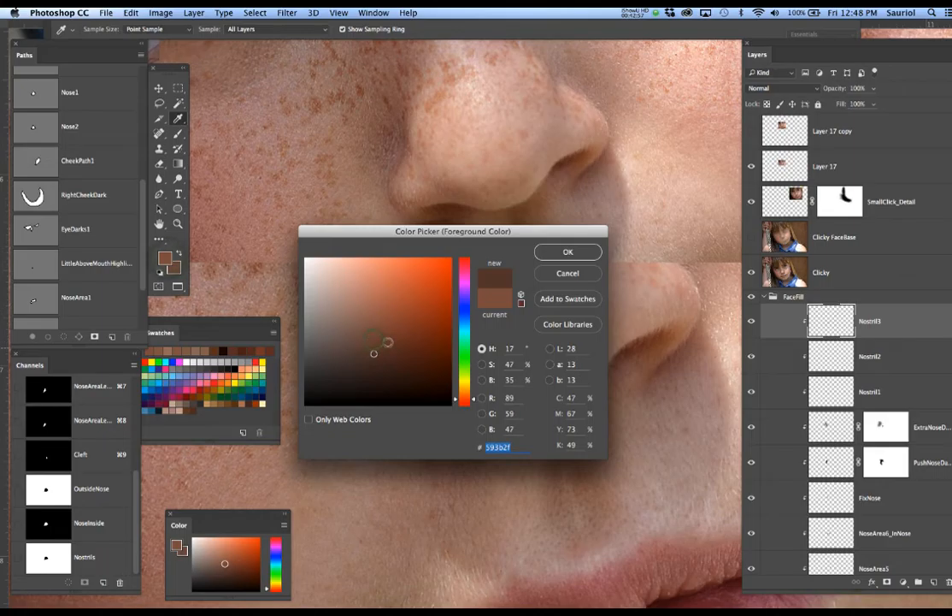
left_click(568, 252)
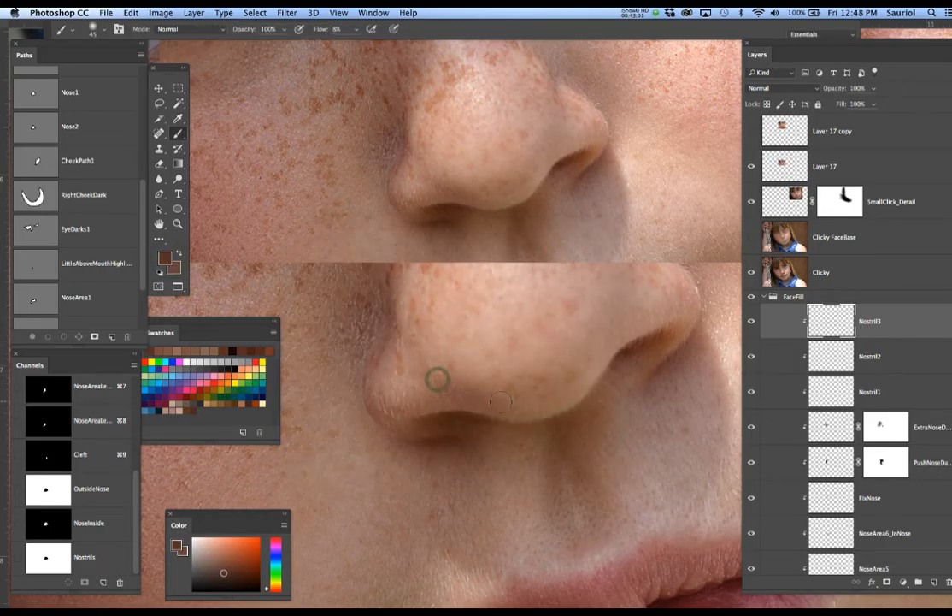
left_click(441, 383)
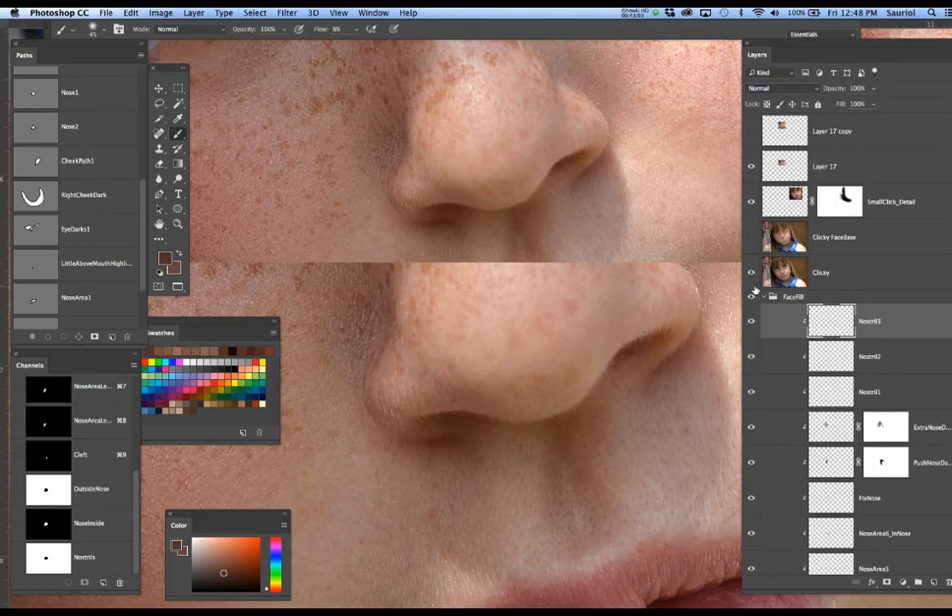
left_click(753, 272)
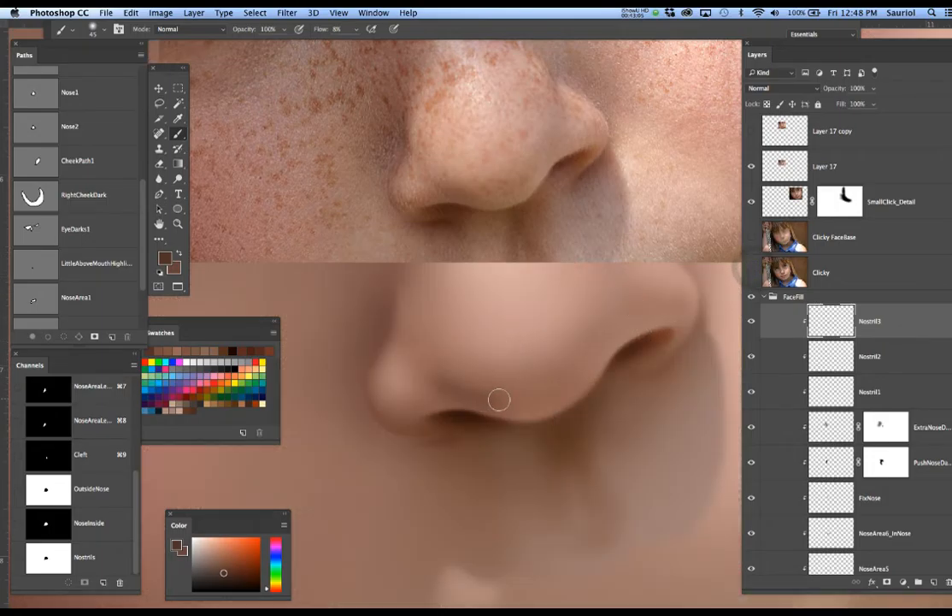
Undo the last stroke and shade the underside of the nose tip with the dark brown, enlarging the brush from 60 to 80
key("super+z")
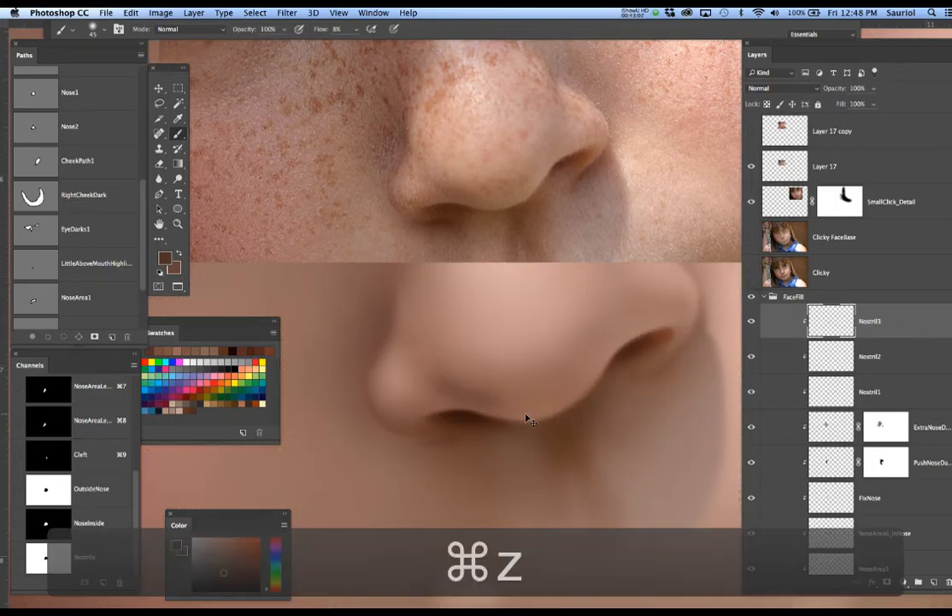
key("bracketright")
key("bracketright")
left_click_drag(471, 392, 519, 407)
left_click(493, 394)
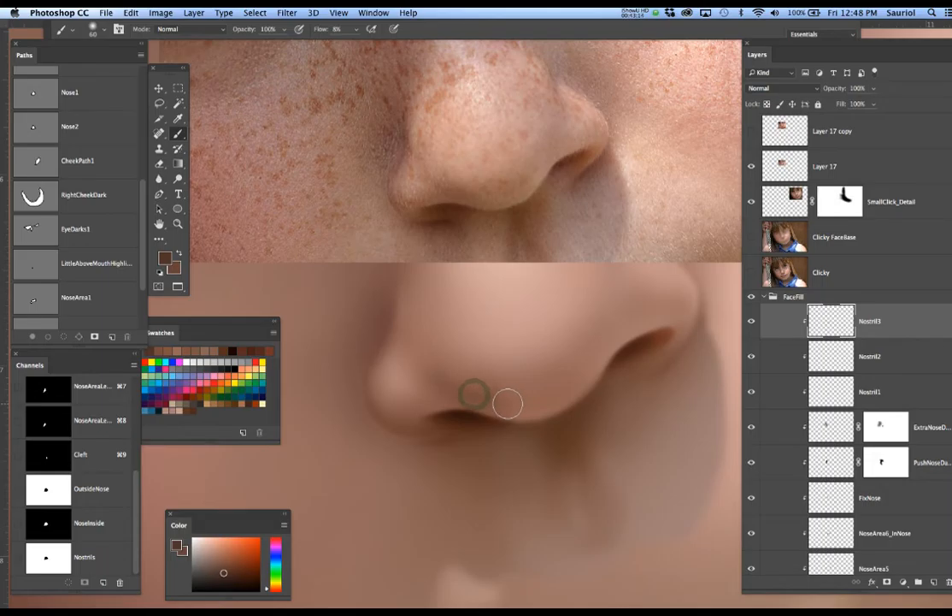
key("bracketright")
key("bracketright")
key("bracketright")
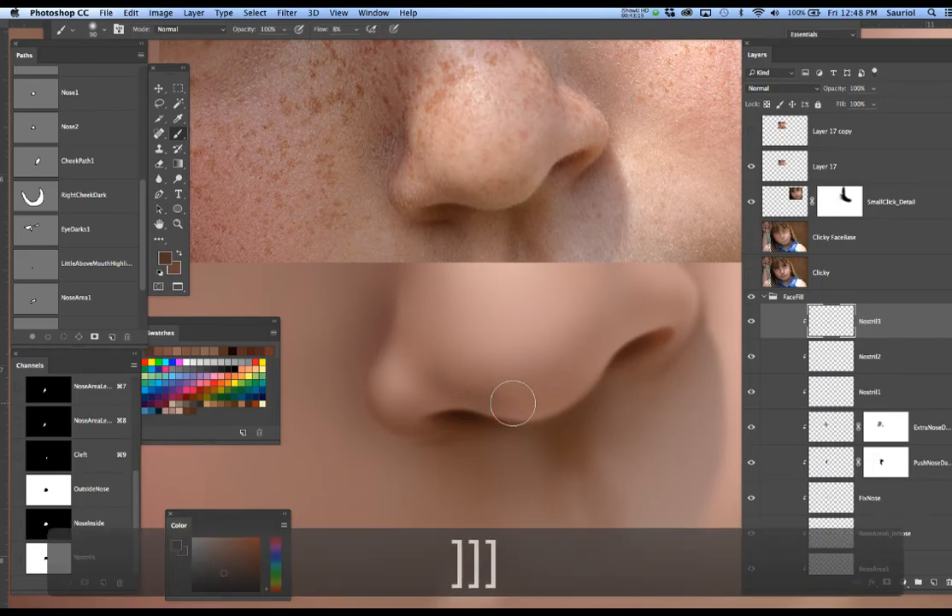
key("bracketleft")
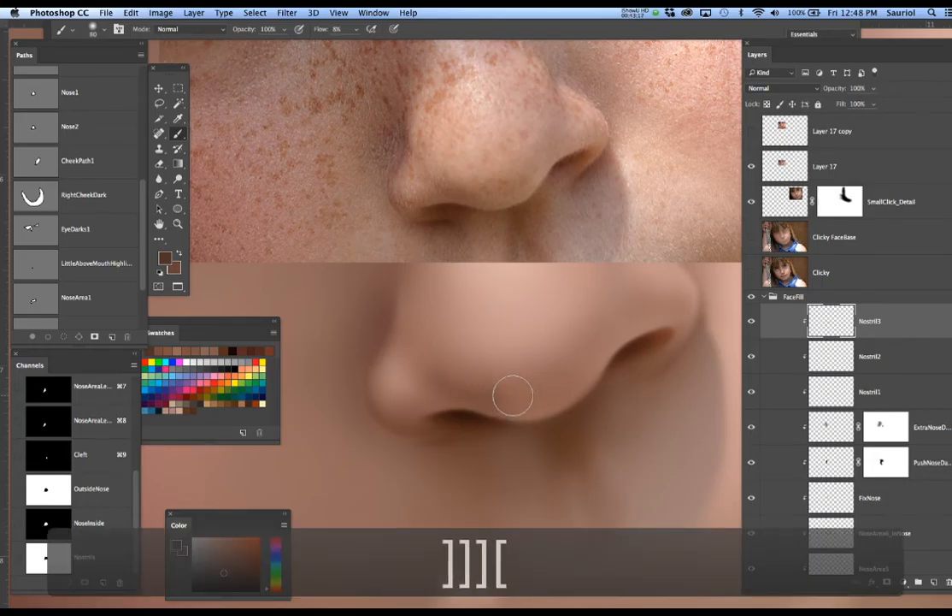
mouse_move(511, 397)
left_mouse_down()
mouse_move(503, 397)
mouse_move(552, 387)
mouse_move(550, 395)
left_mouse_up()
Reduce the brush to 70 and blend the nose tip's underside and left-hand nostril wing with skin tones sampled from the painting
key("bracketleft")
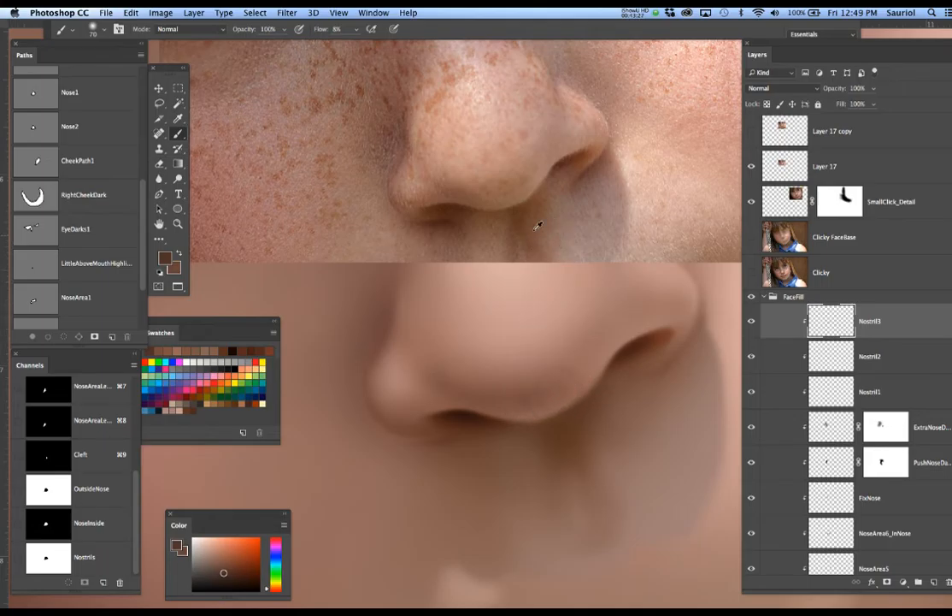
left_click(558, 369, "alt")
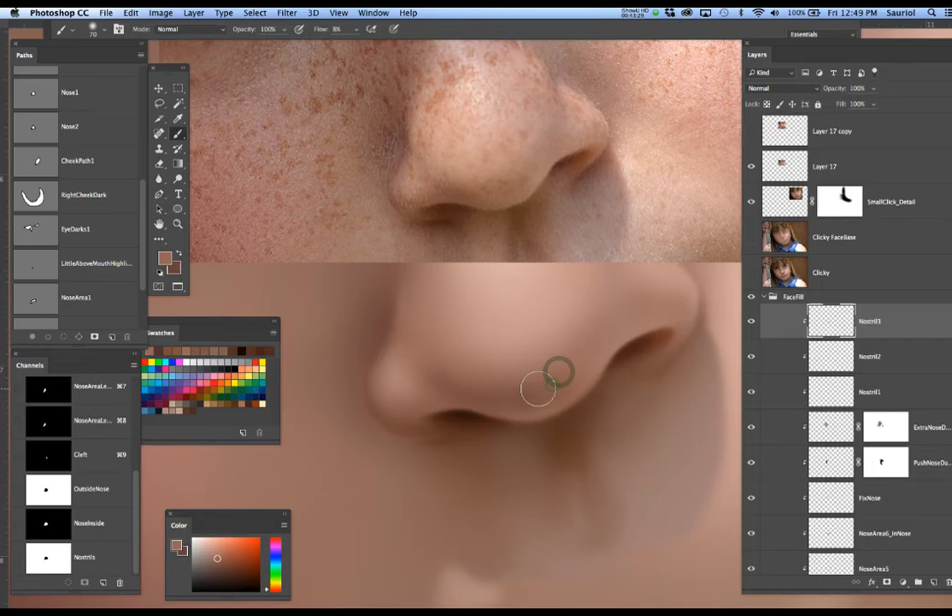
left_click(543, 382)
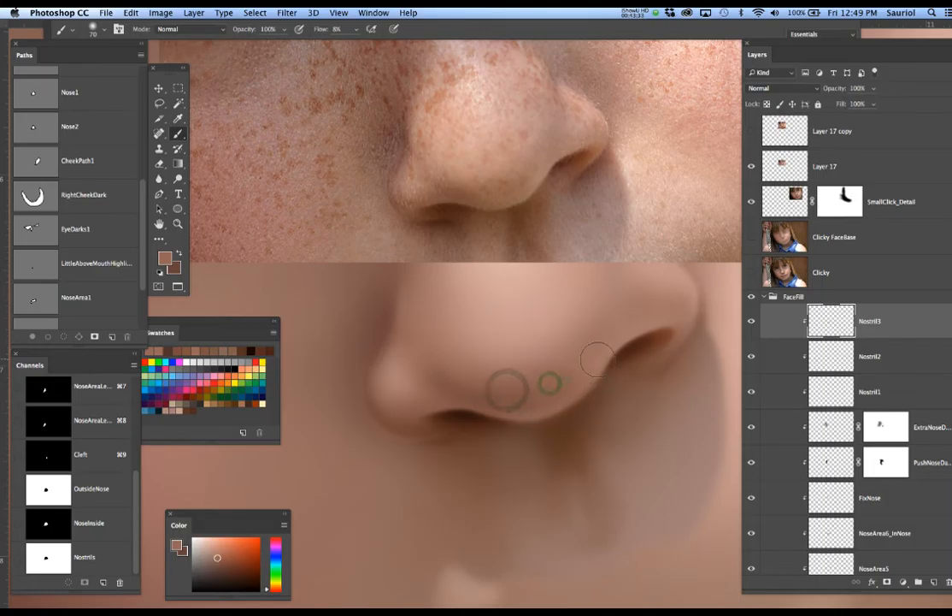
left_click(448, 391)
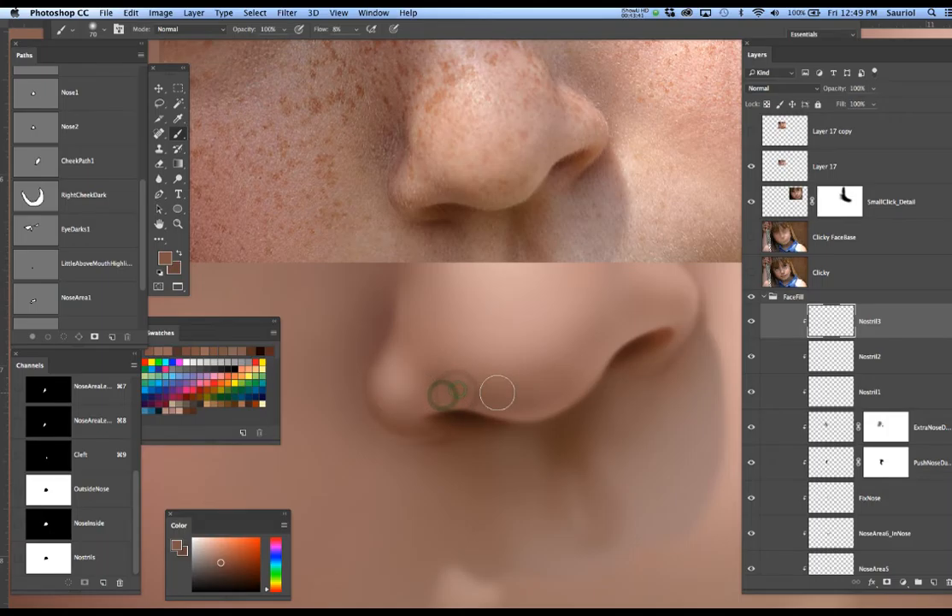
left_click(442, 377, "alt")
left_click_drag(405, 317, 360, 283)
left_click(549, 363, "alt")
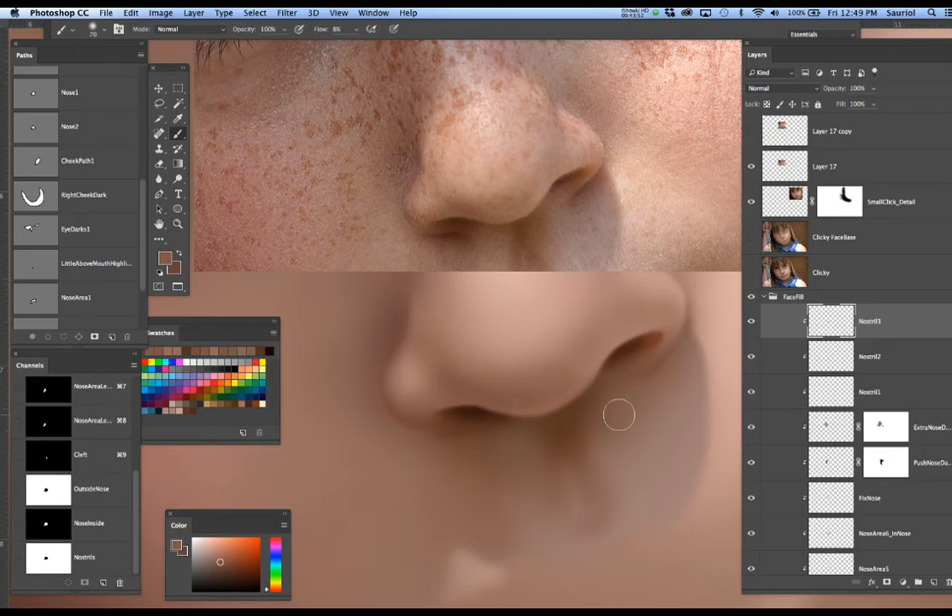
Add a new layer above Nostril3, clip it to the layers below, and name it Nostril4
left_click(935, 582)
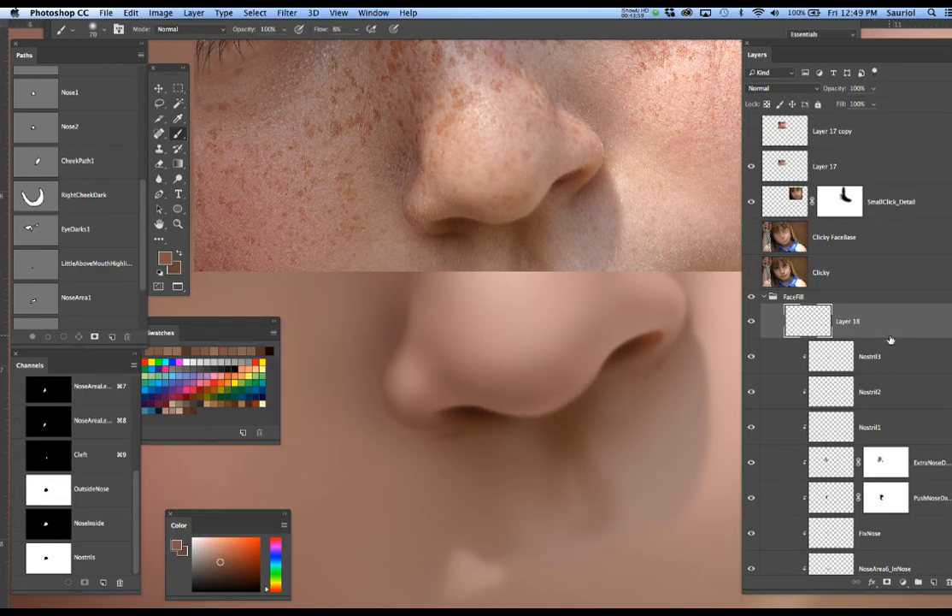
left_click(896, 336, "alt")
double_click(873, 323)
type("Nostril")
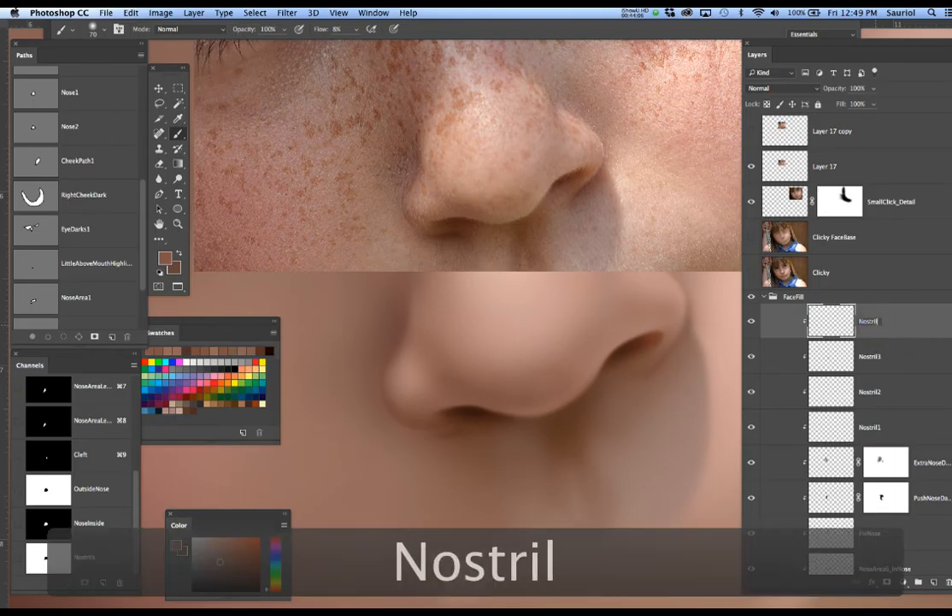
type("4")
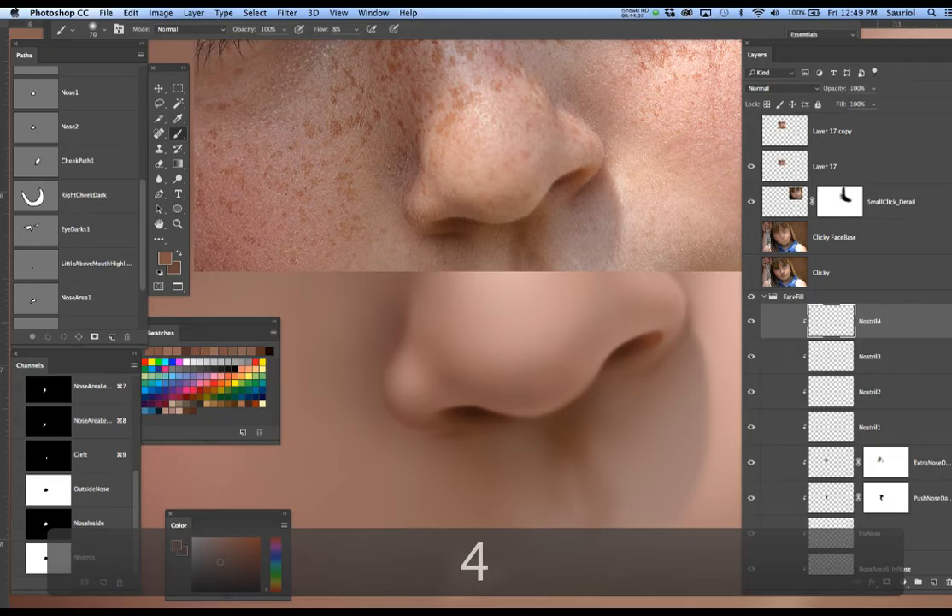
type("s")
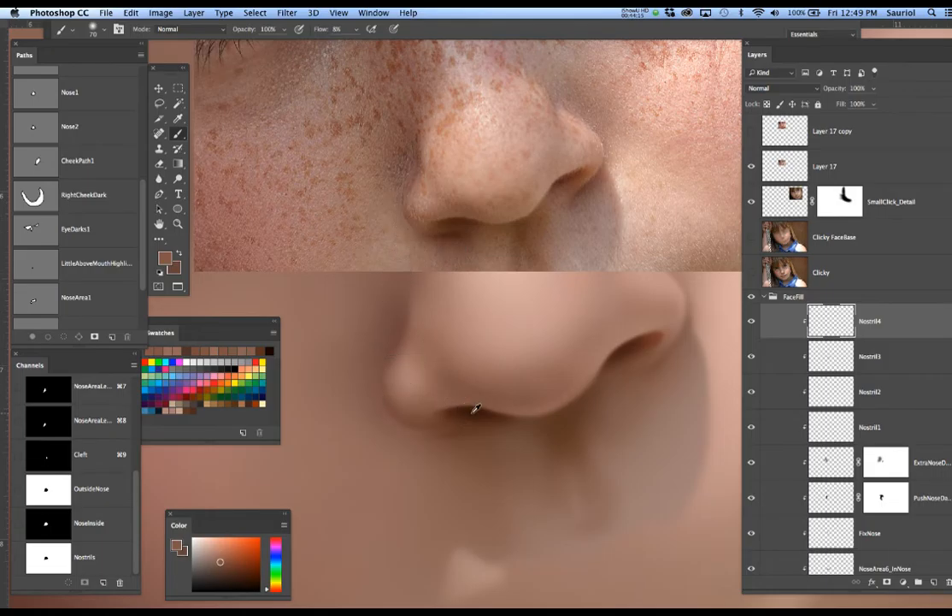
Sample the dark brown inside the left-hand nostril, check the Nose1 path against the Clicky photo, and load that path as a selection
left_click(476, 406, "alt")
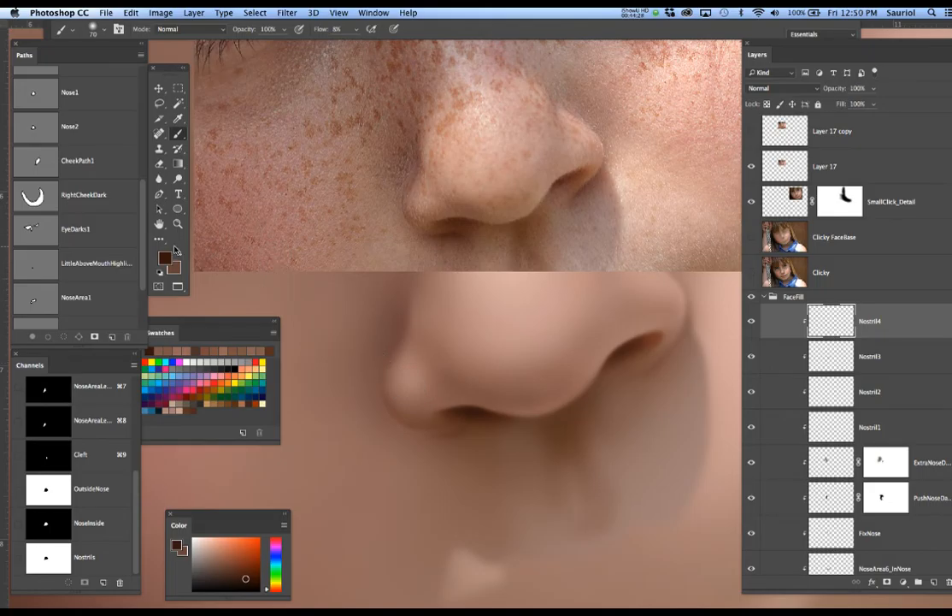
left_click(38, 137)
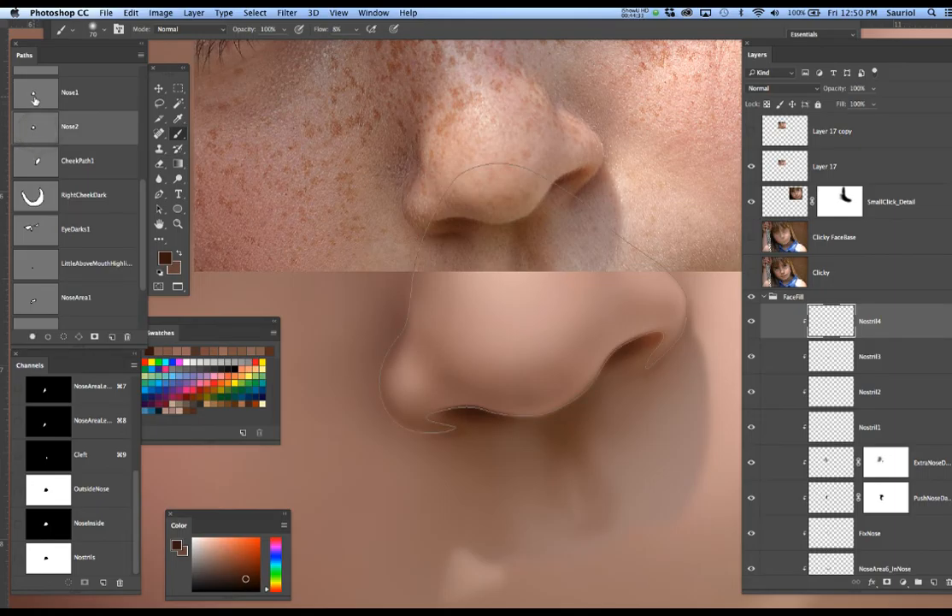
left_click(35, 100)
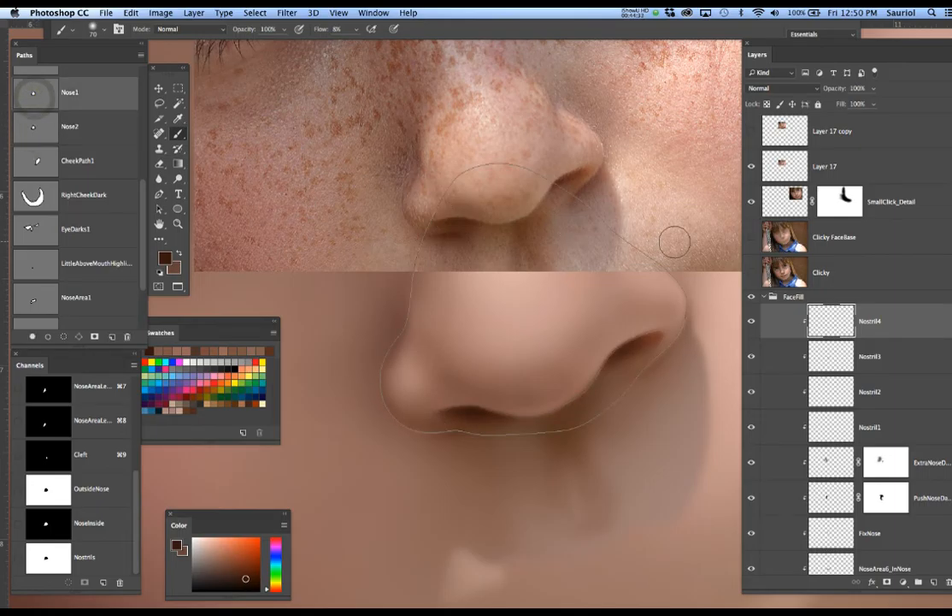
left_click(753, 272)
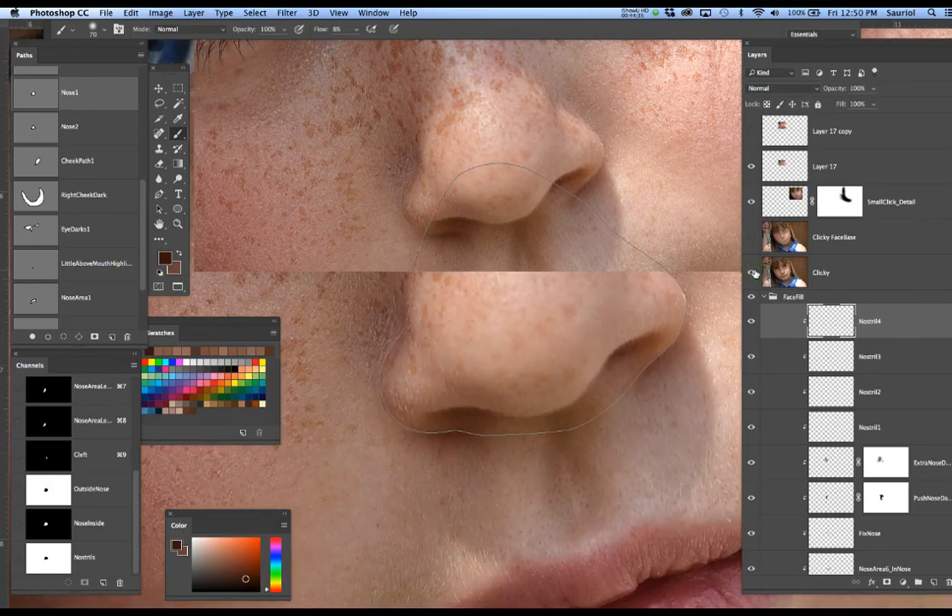
left_click(753, 271)
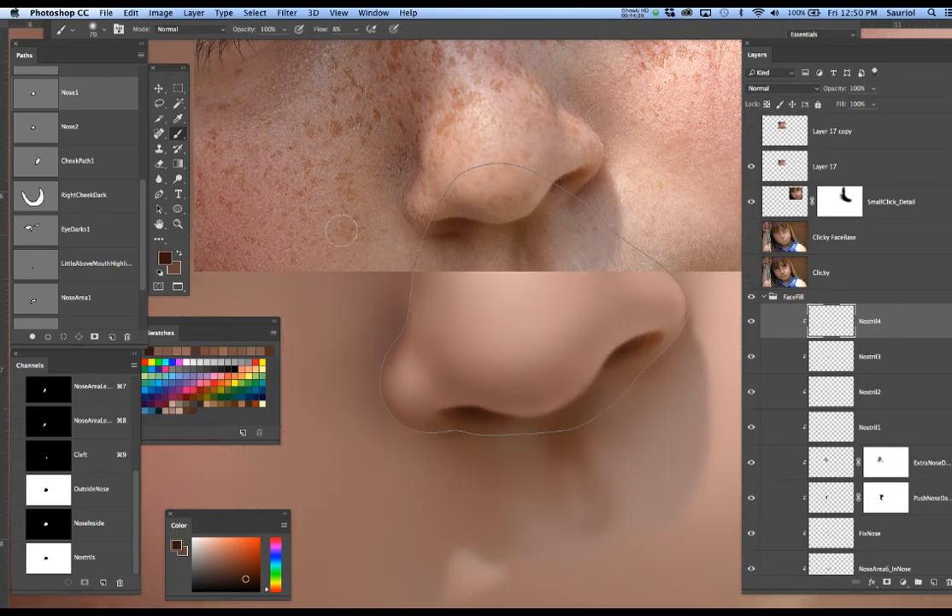
left_click(33, 88, "super")
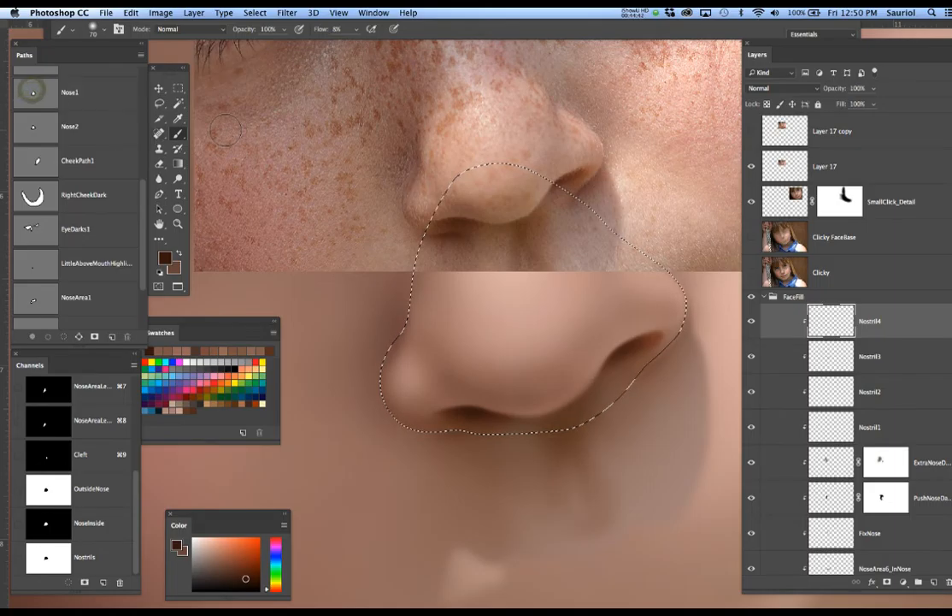
Invert the Nose1 selection, feather it, and hide the selection edges
key("super+shift+i")
key("shift+F6")
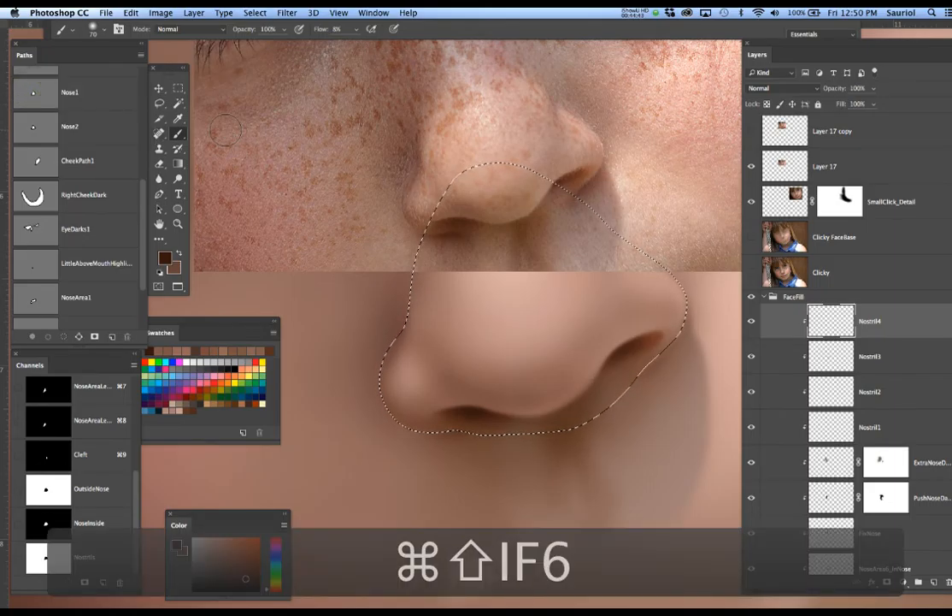
key("Return")
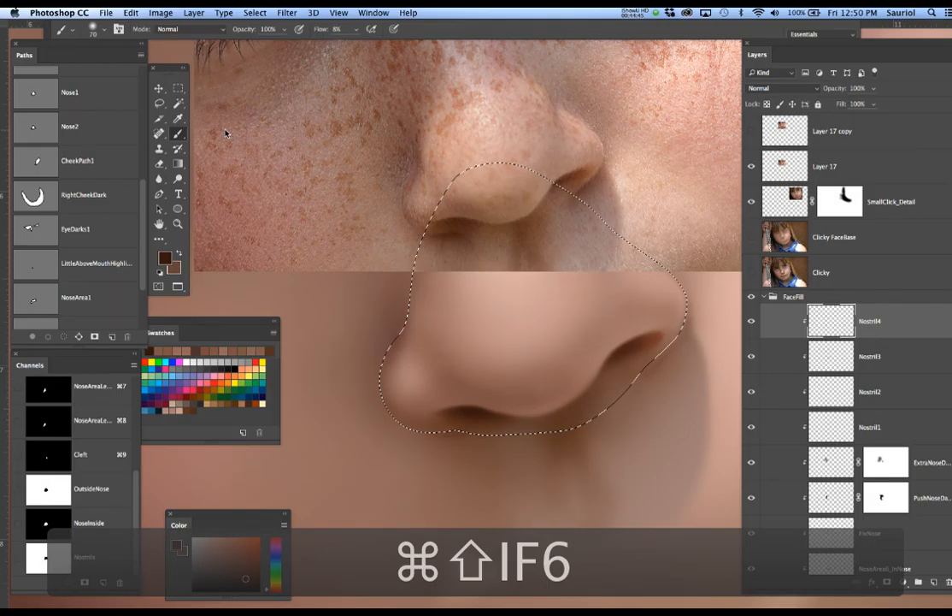
key("super+h")
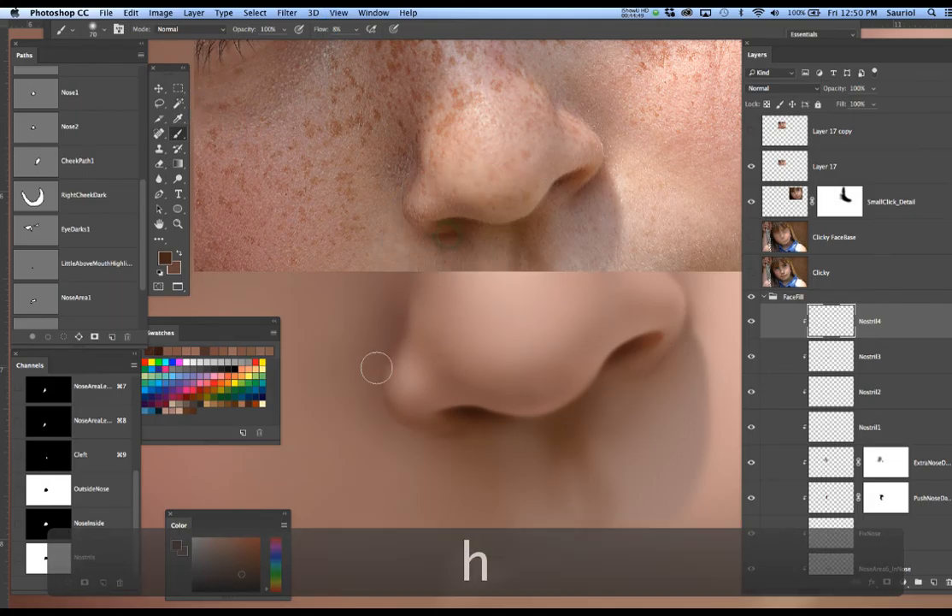
Set the foreground colour to the muted dark brown 482c1e, reduce the brush to 45, and paint the shadow just below the left-hand nostril
left_click(165, 259)
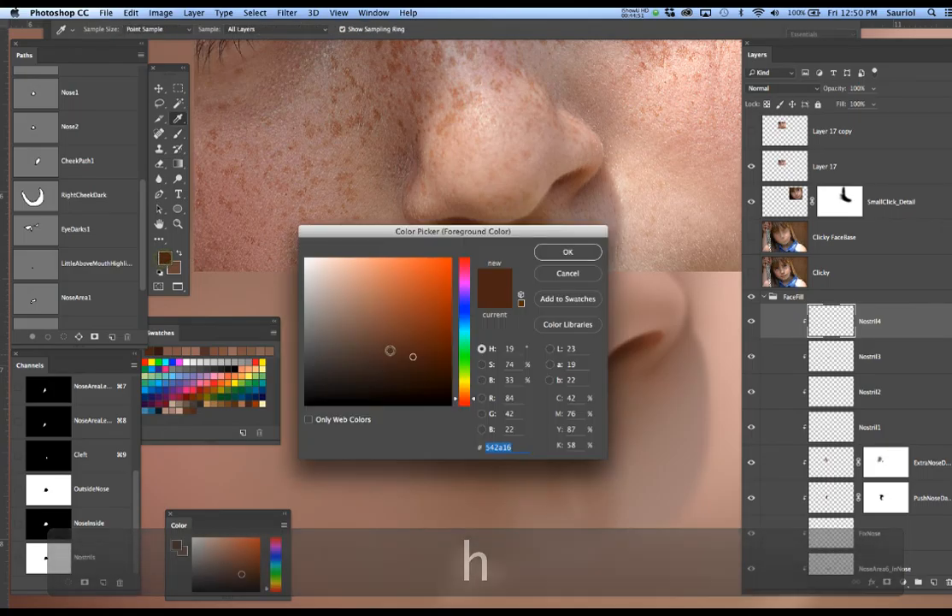
left_click(392, 363)
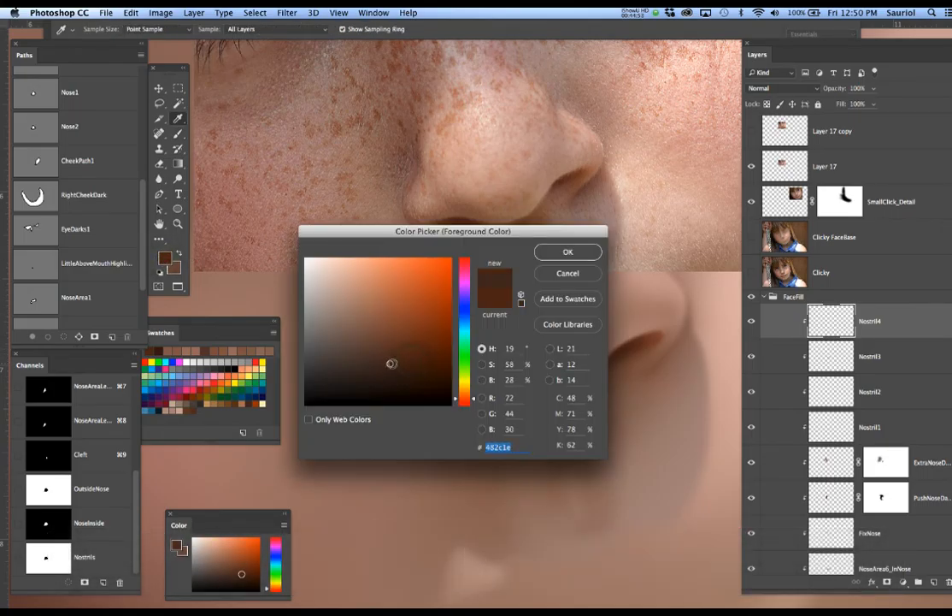
left_click(566, 253)
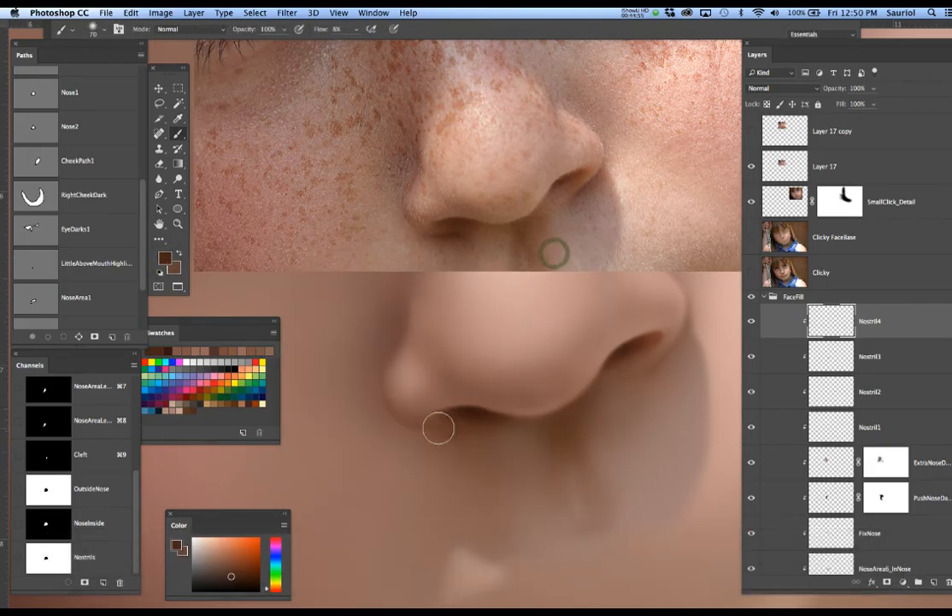
key("bracketleft")
key("bracketleft")
key("bracketleft")
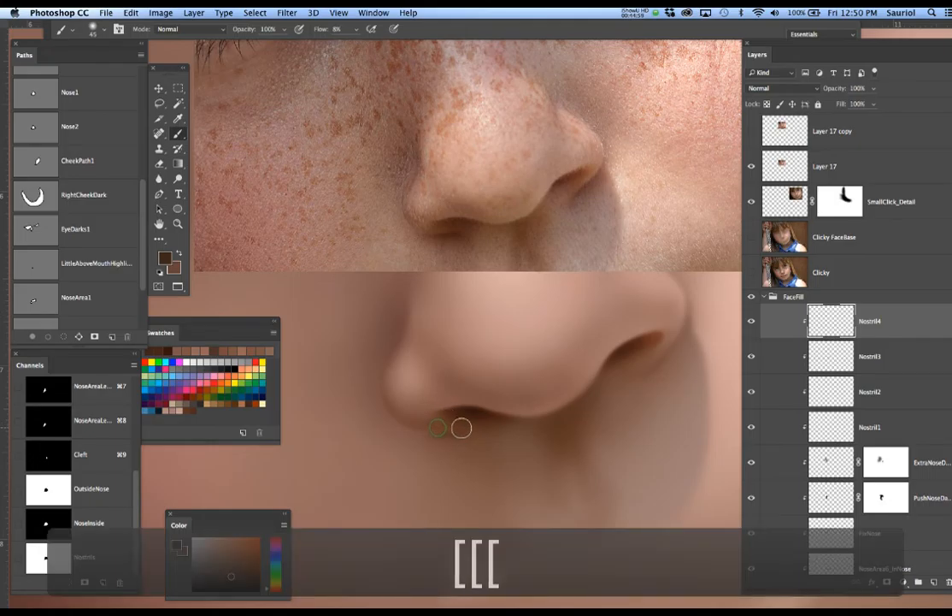
mouse_move(466, 427)
left_mouse_down()
mouse_move(454, 429)
mouse_move(478, 425)
mouse_move(446, 425)
mouse_move(483, 431)
mouse_move(467, 430)
left_mouse_up()
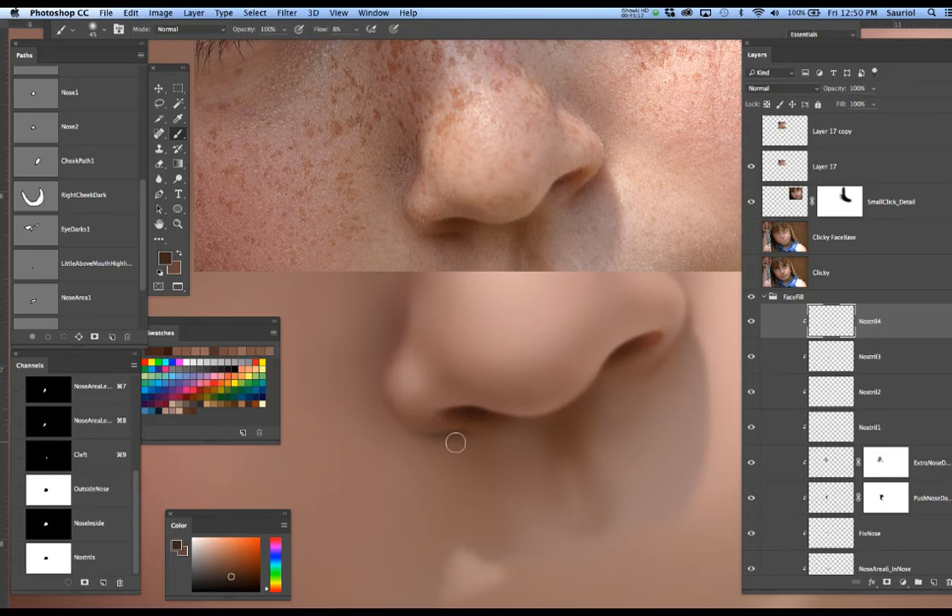
Enlarge the brush to 60, soften the shadow beneath the left-hand nostril, and check it with the selection edges shown and hidden
key("bracketright")
key("bracketright")
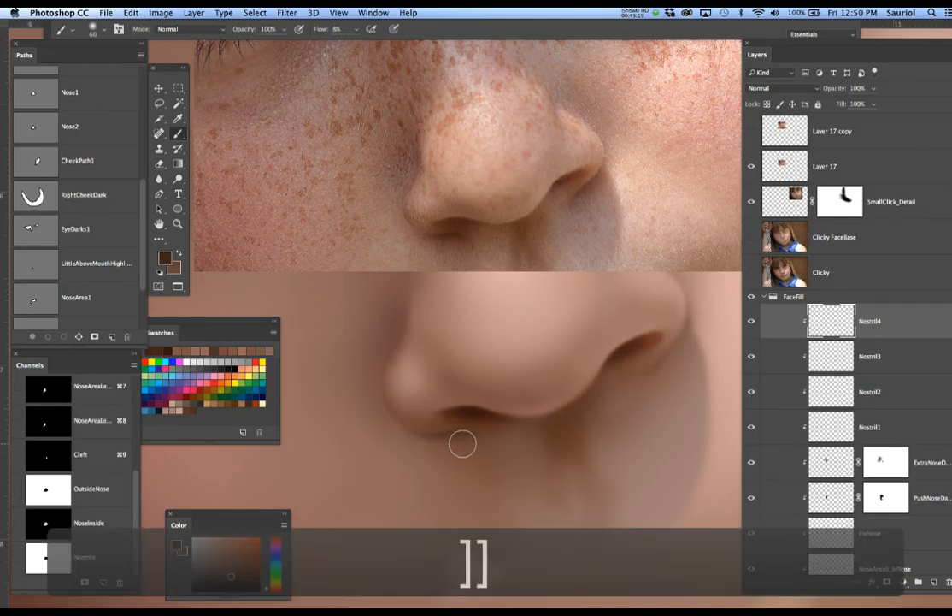
mouse_move(447, 439)
left_mouse_down()
mouse_move(376, 415)
mouse_move(435, 434)
mouse_move(361, 379)
mouse_move(504, 449)
left_mouse_up()
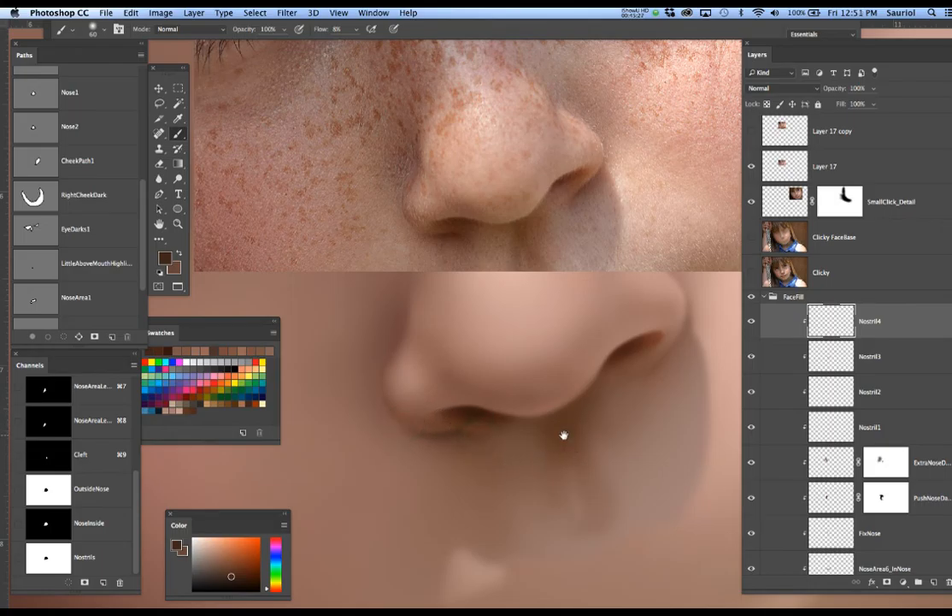
left_click_drag(564, 435, 516, 416)
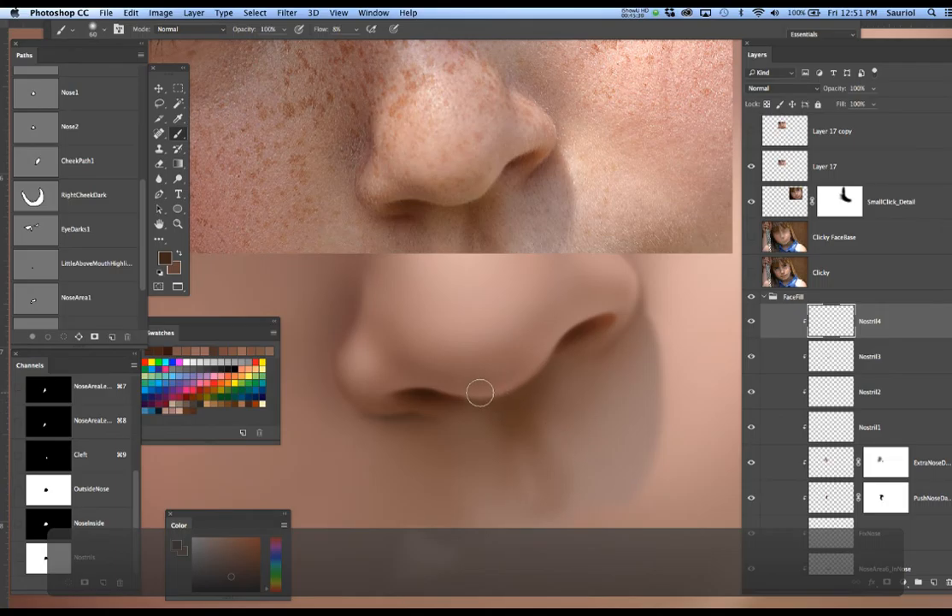
key("super+h")
key("super+h")
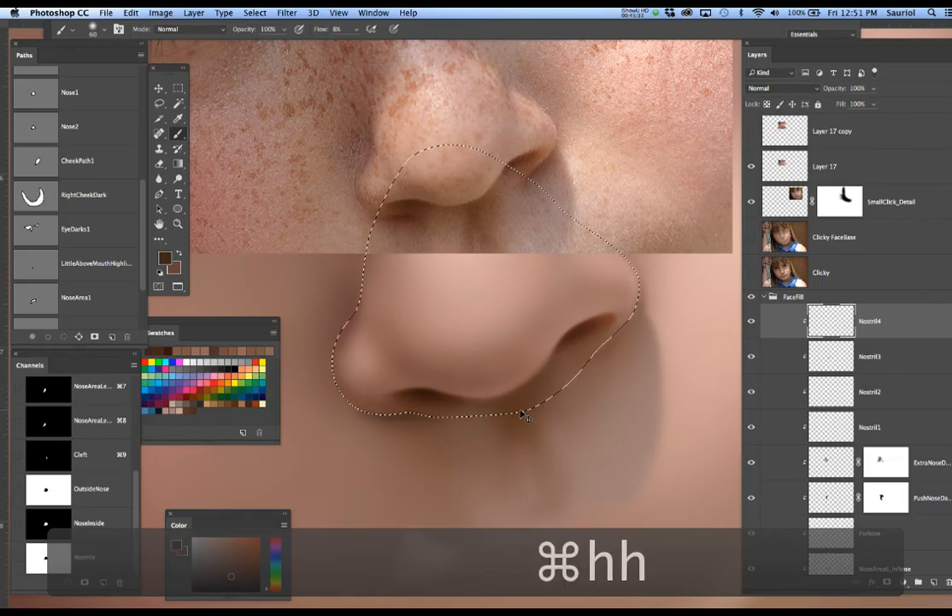
key("super+v")
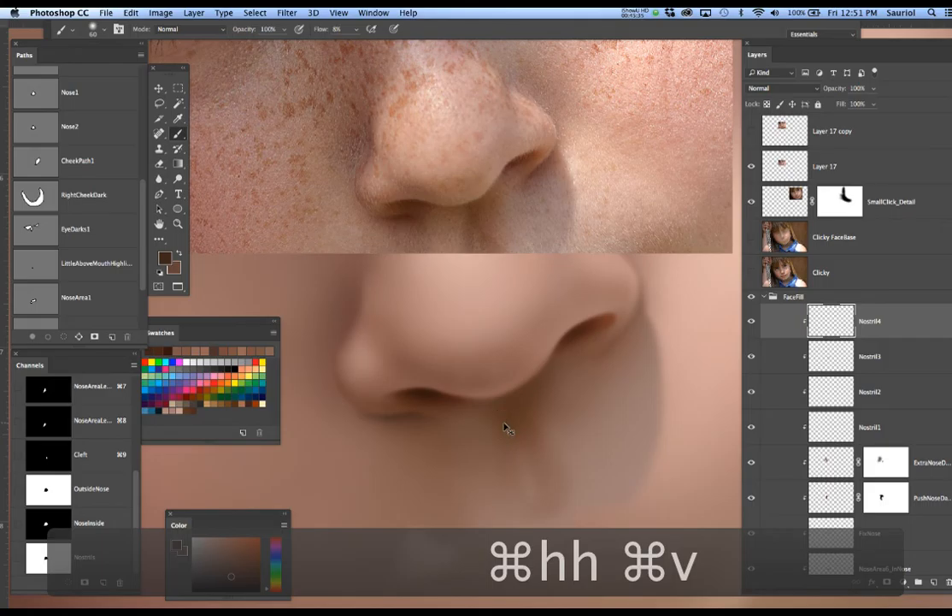
key("super+h")
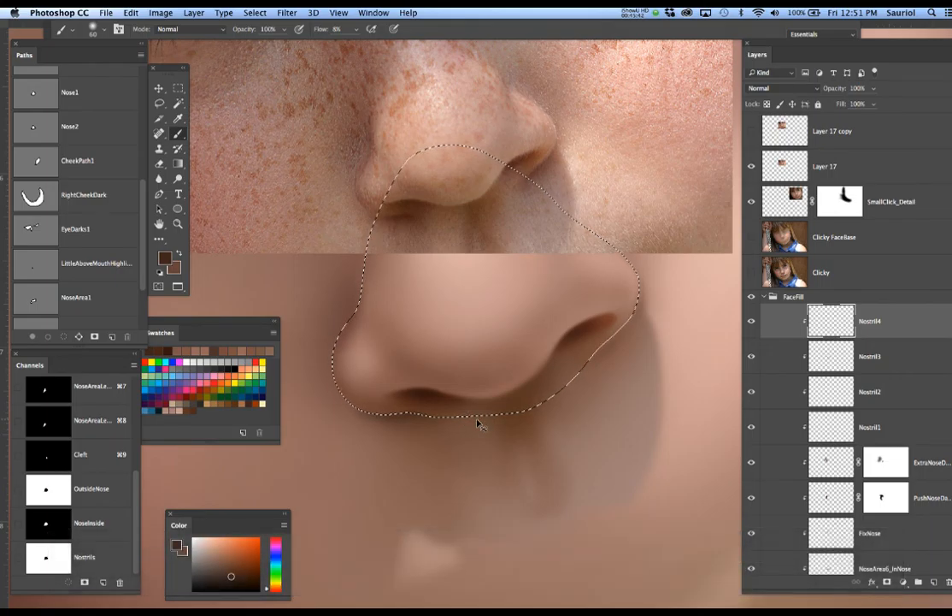
key("super+h")
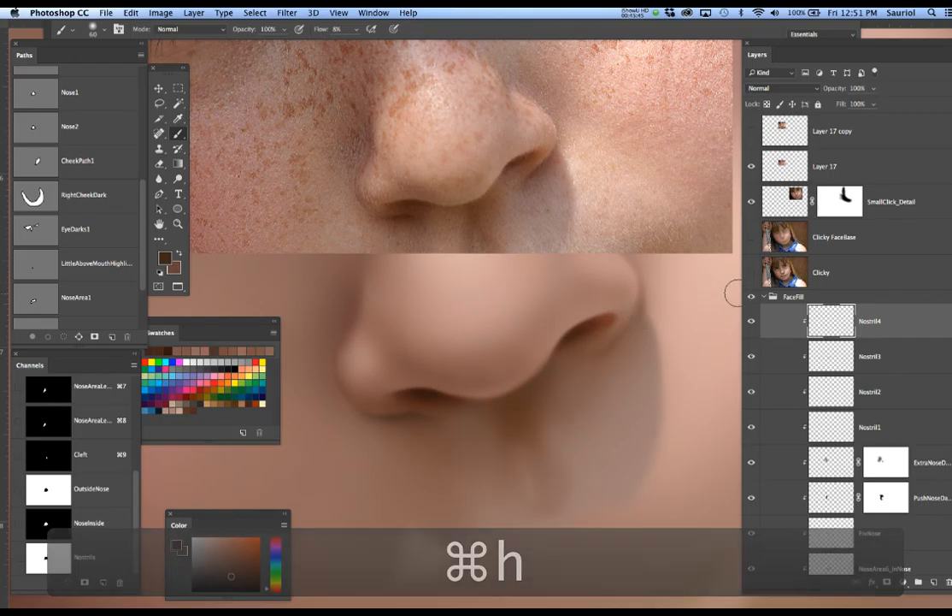
Sample the brown below the right-hand nostril on the Clicky photo, darken it, trace the nostril's shadow edge, and hide the photo
left_click(751, 272)
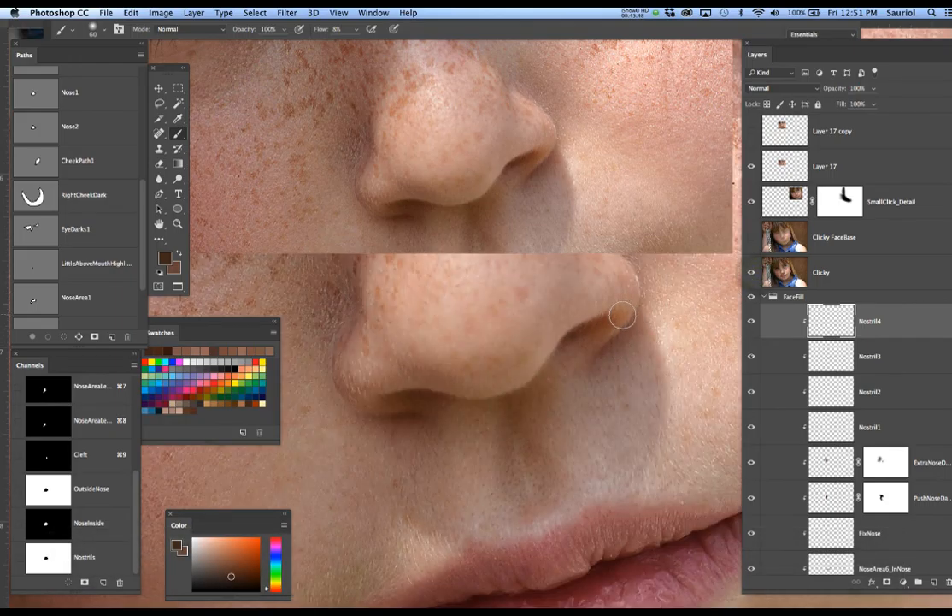
left_click(614, 339, "alt")
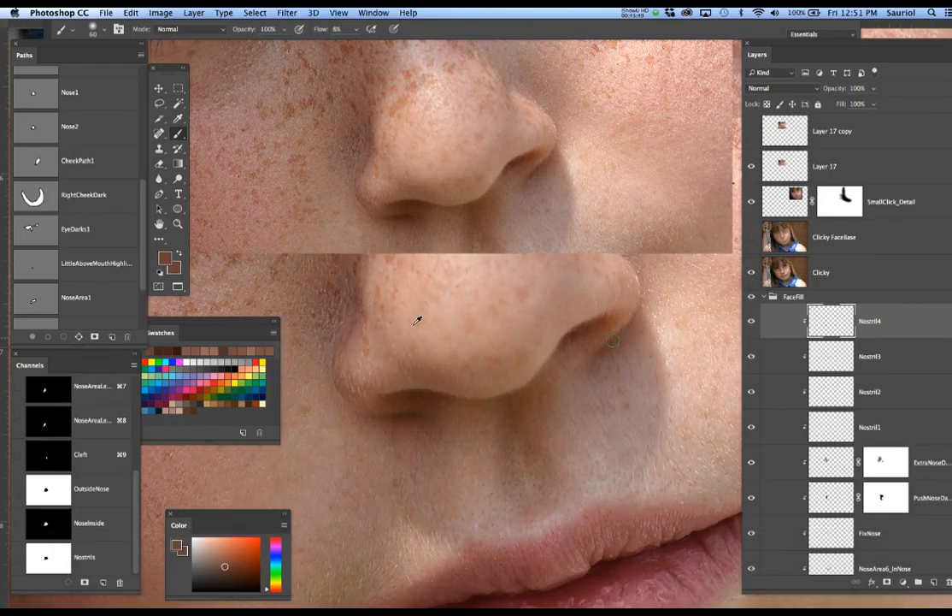
left_click(166, 259)
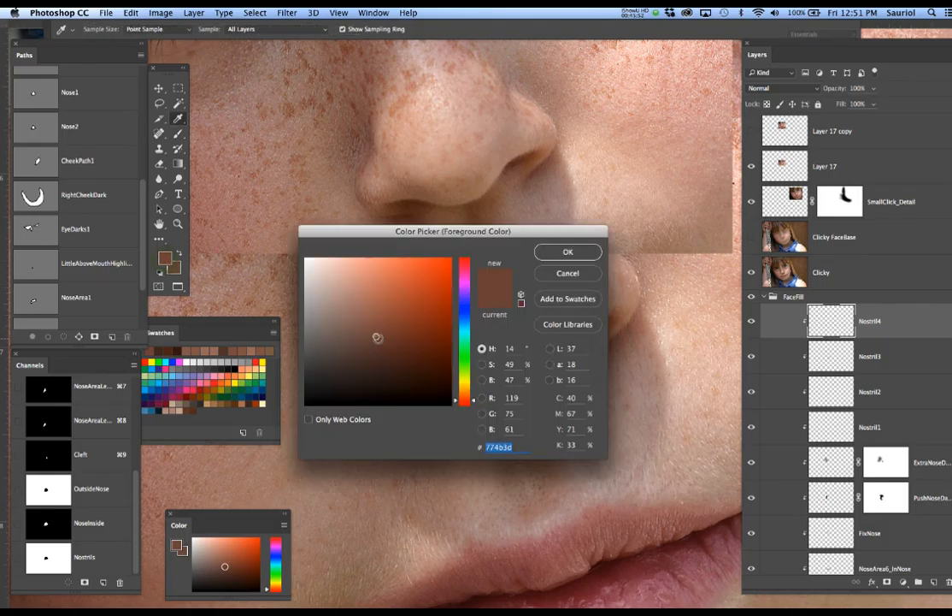
left_click(365, 360)
left_click(564, 253)
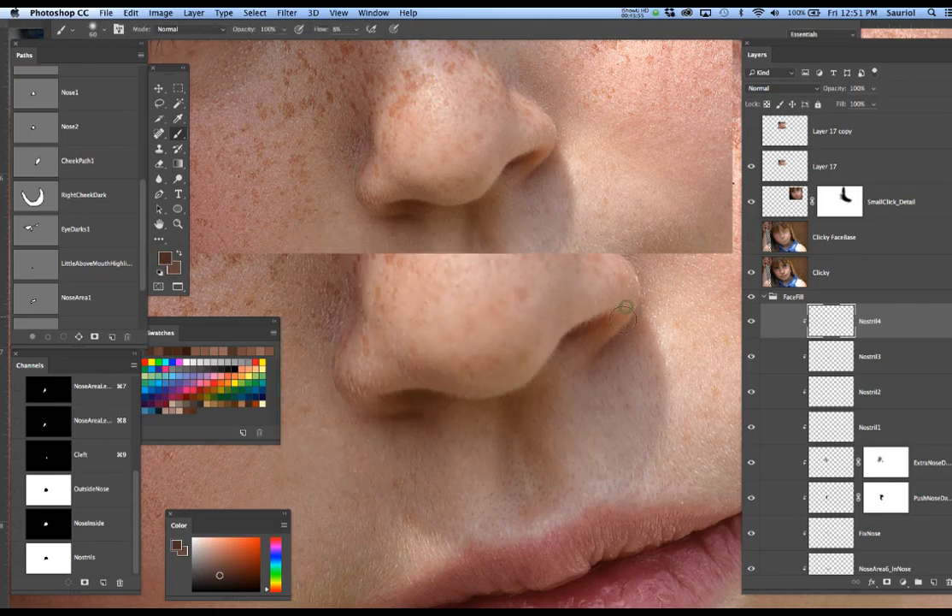
left_click_drag(626, 307, 595, 349)
left_click(752, 272)
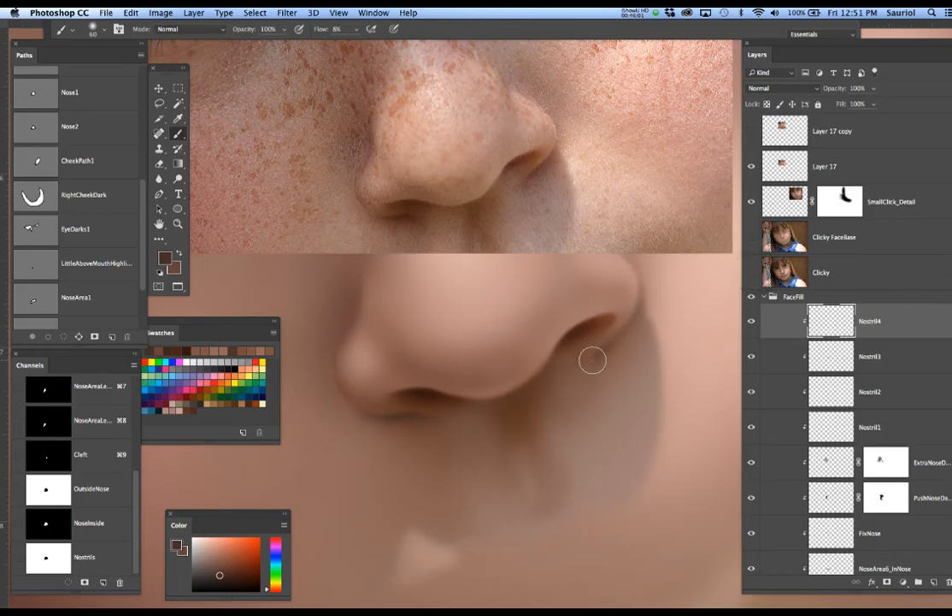
Reduce the brush to 30 and shade the outer lower edge of the right-hand nostril
key("bracketleft")
key("bracketleft")
key("bracketleft")
key("bracketleft")
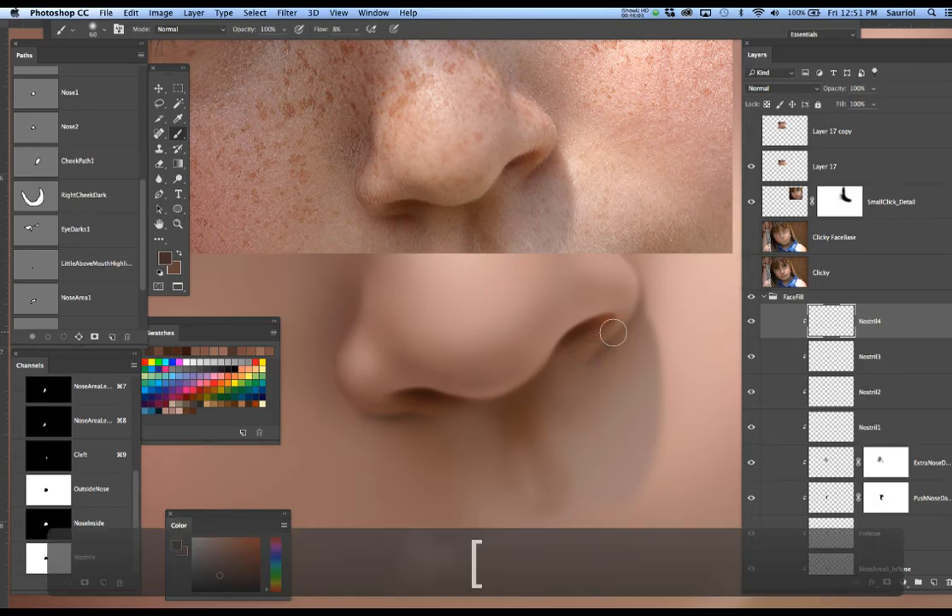
key("bracketleft")
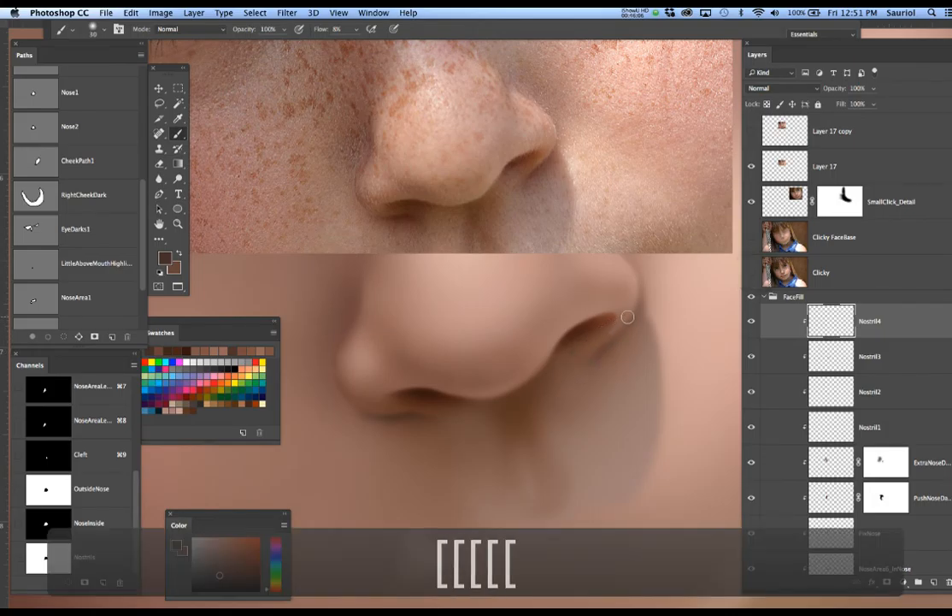
left_click_drag(627, 313, 607, 338)
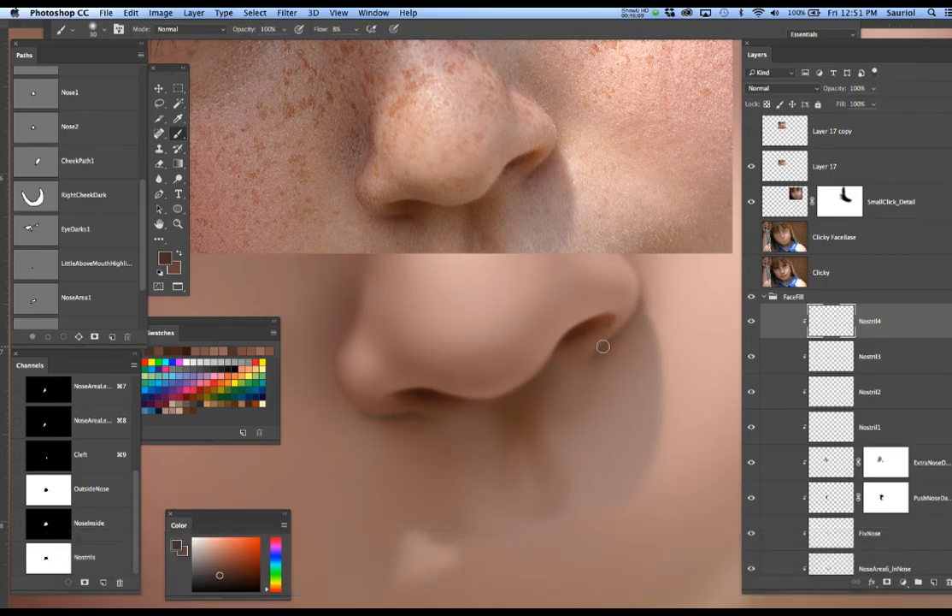
Enlarge the brush to 60, try the Nose2 path and OutsideNose channel selections, load the Nostrils channel as a selection, and hide its edges
key("bracketright")
key("bracketright")
key("bracketright")
key("bracketright")
key("bracketright")
left_click(34, 127, "super")
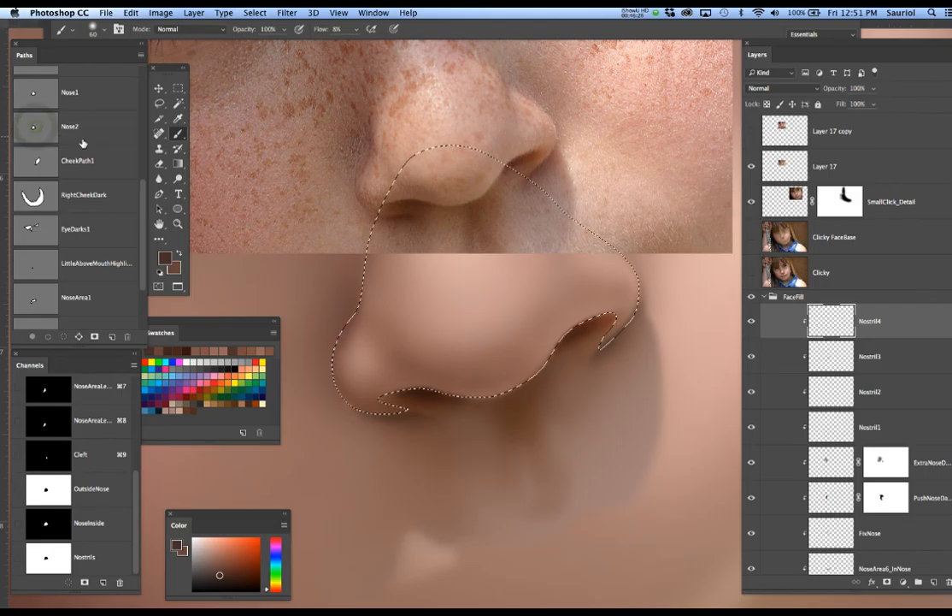
left_click(46, 491, "super")
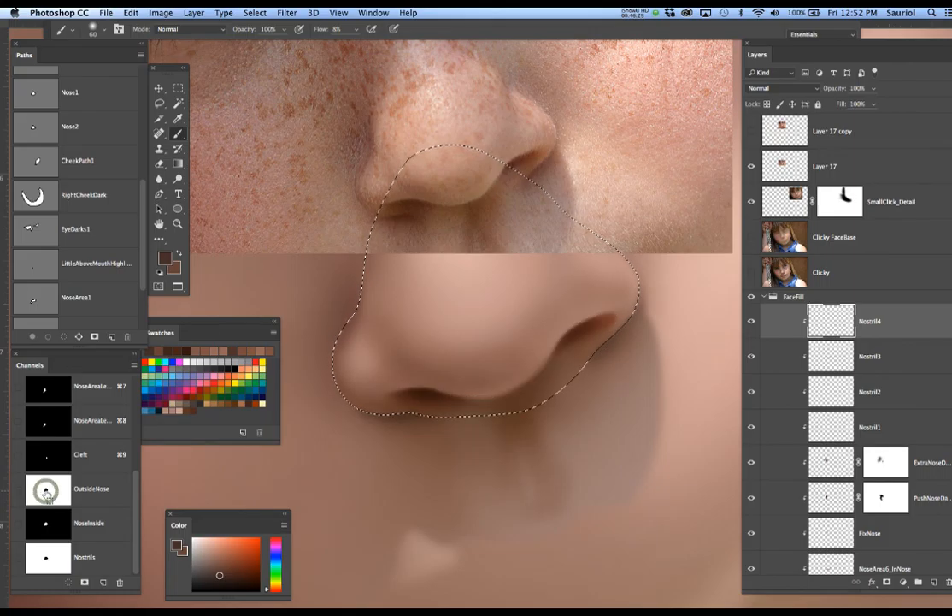
left_click(42, 559, "super")
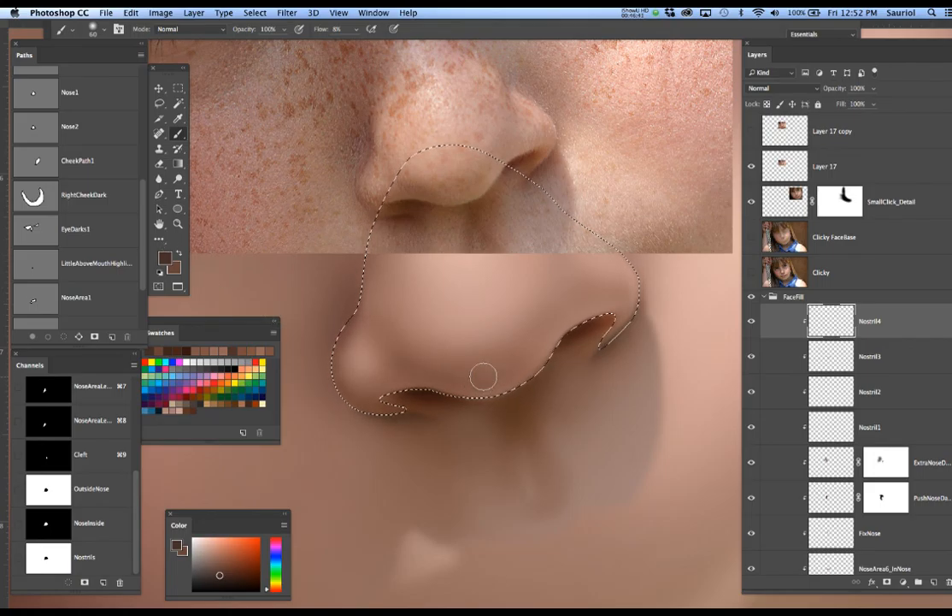
key("super+h")
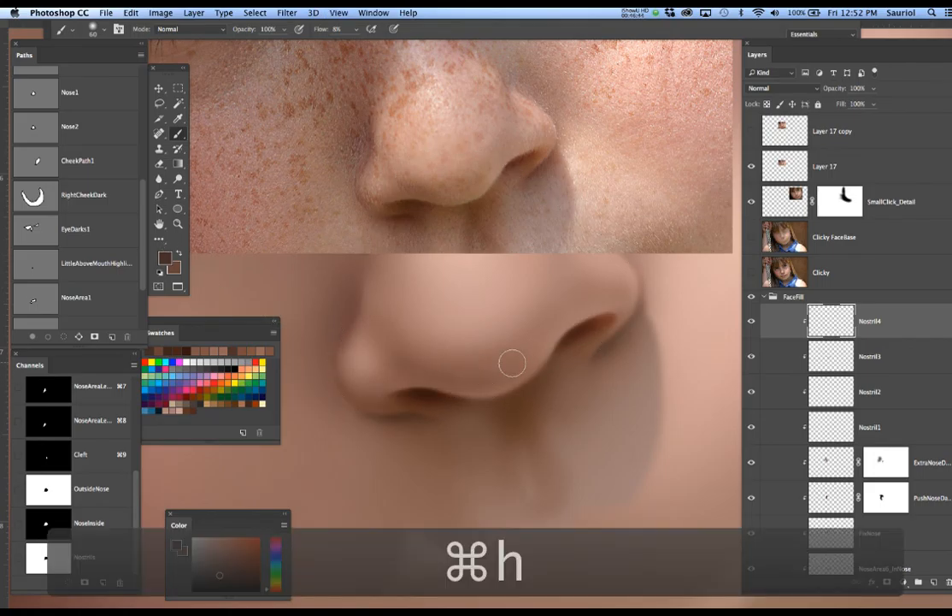
Compare the under-nose shadow with the Clicky photo, set the brush flow to 5%, and paint the shadow lines descending from the nose tip
left_click(751, 272)
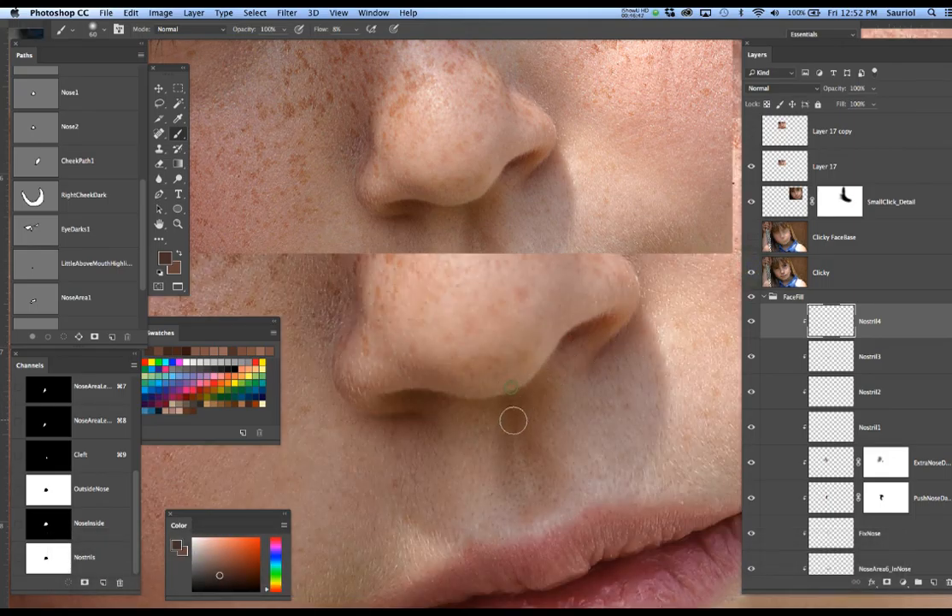
left_click(752, 271)
left_click(751, 272)
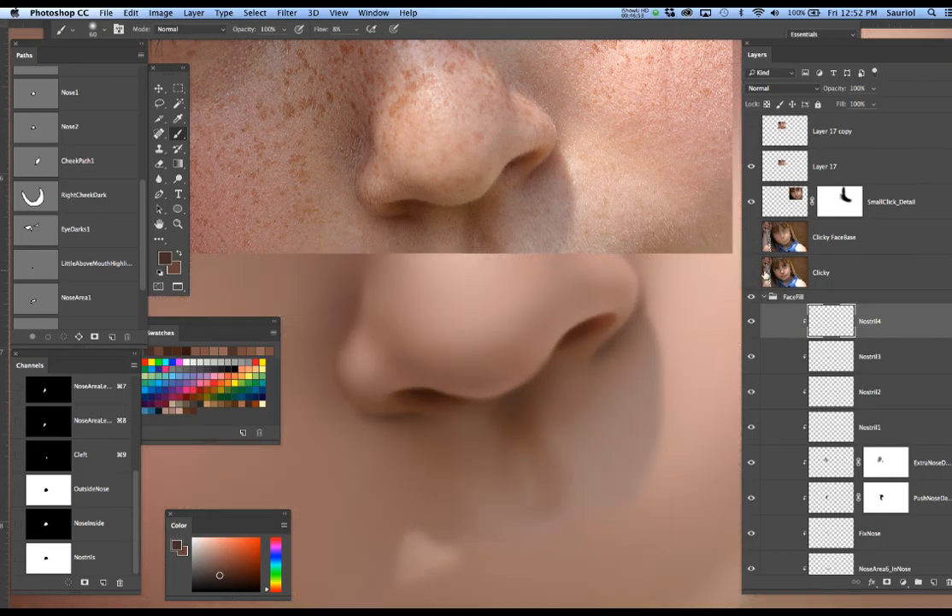
left_click(751, 272)
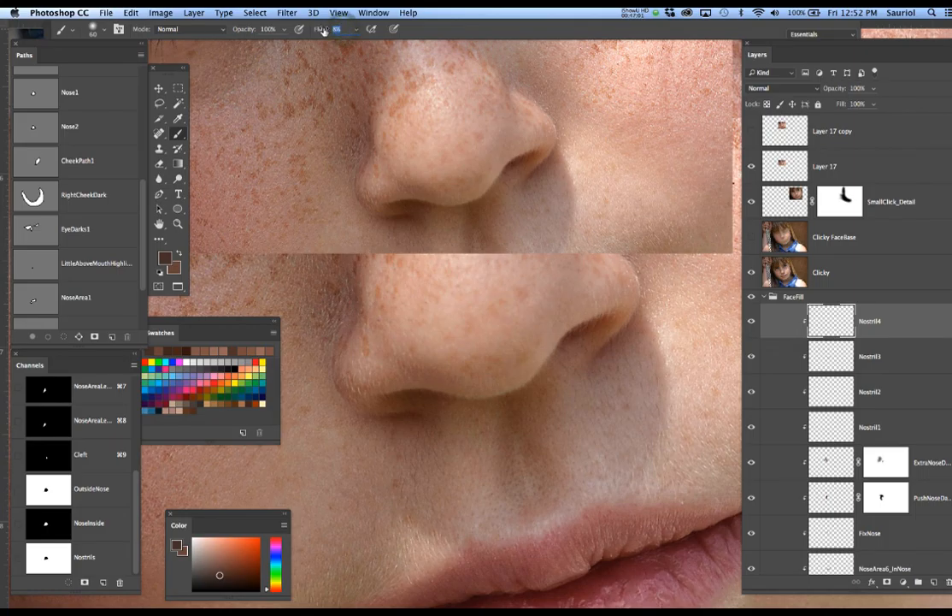
type("5")
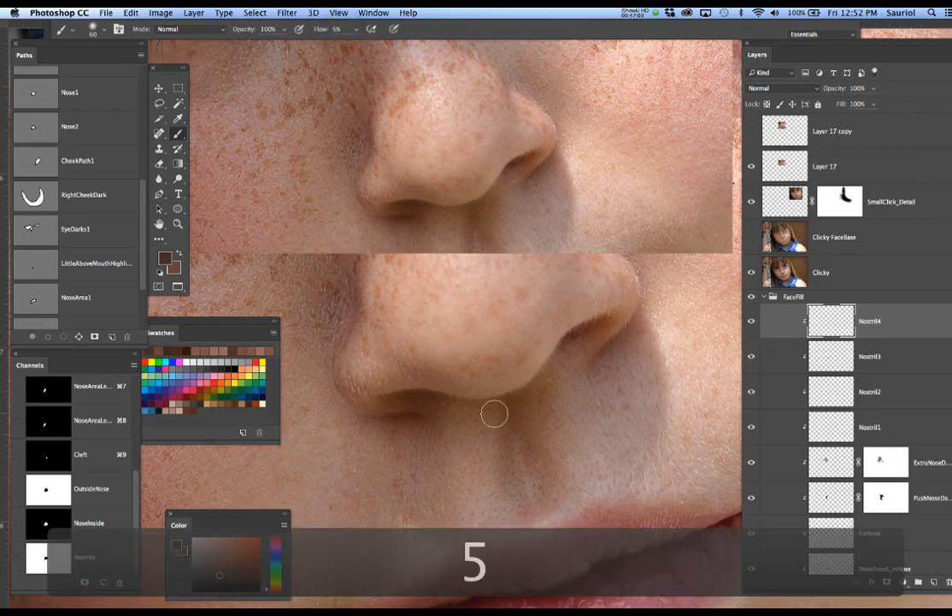
left_click_drag(510, 389, 506, 468)
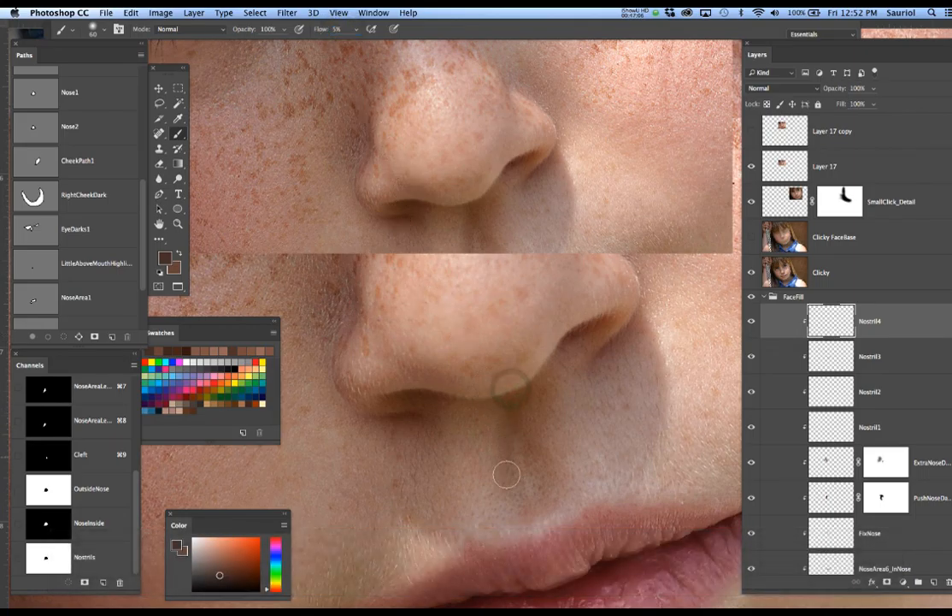
left_click_drag(521, 389, 546, 478)
left_click(752, 272)
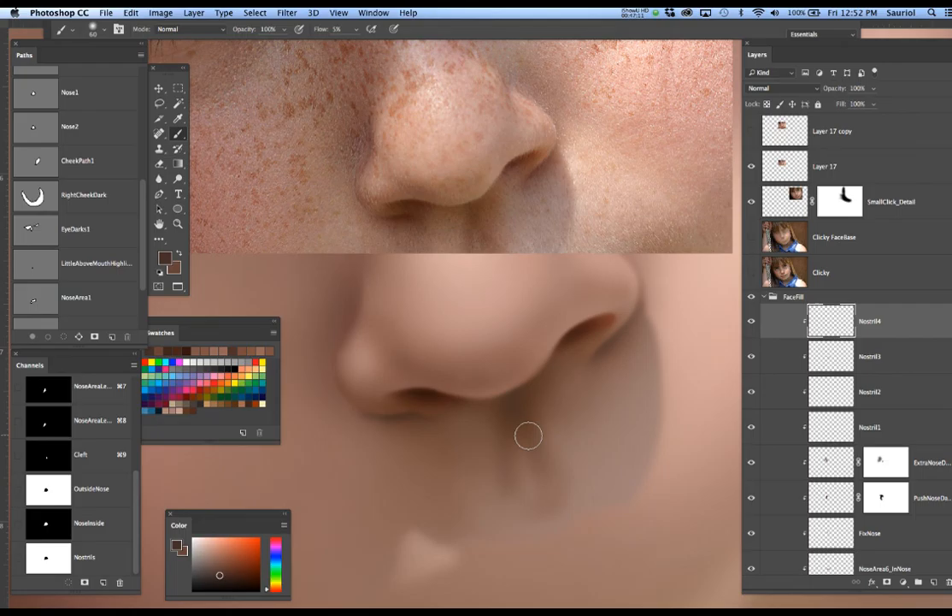
left_click_drag(523, 440, 540, 416)
Check the painted shadows against the selection edges and deselect
key("super+h")
key("super+h")
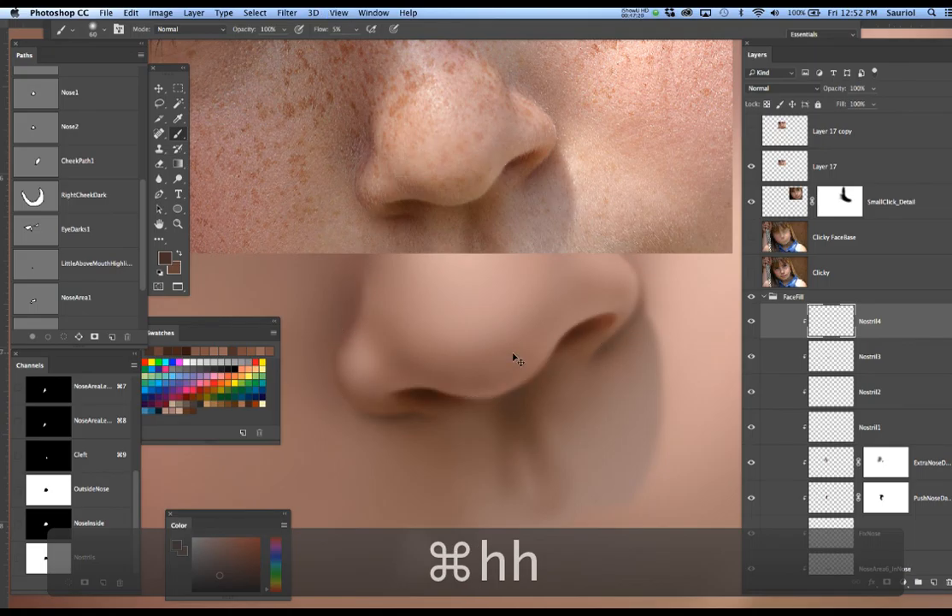
key("super+d")
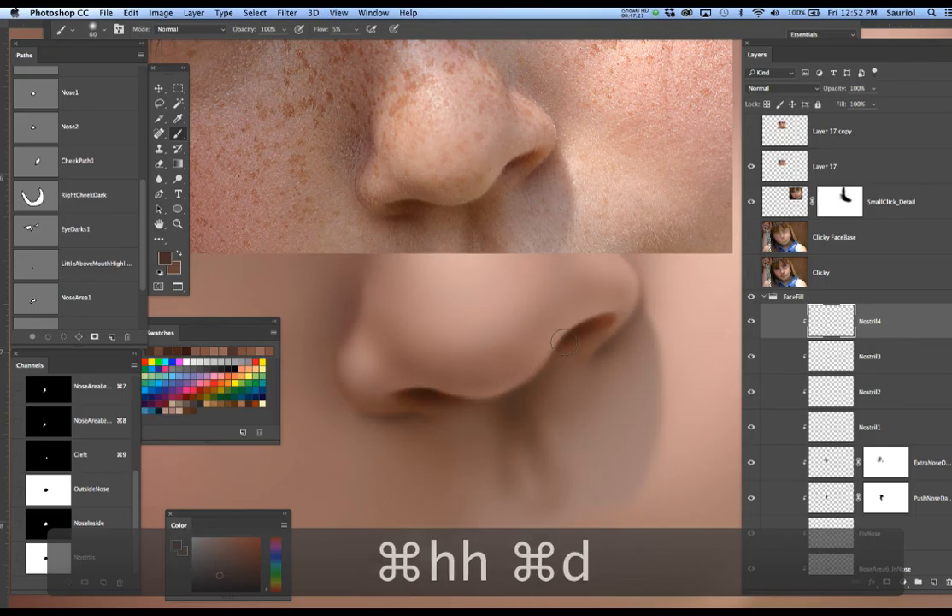
Add a new layer named FinalFix above Nostril4 and clip it to the layers below
left_click(933, 582)
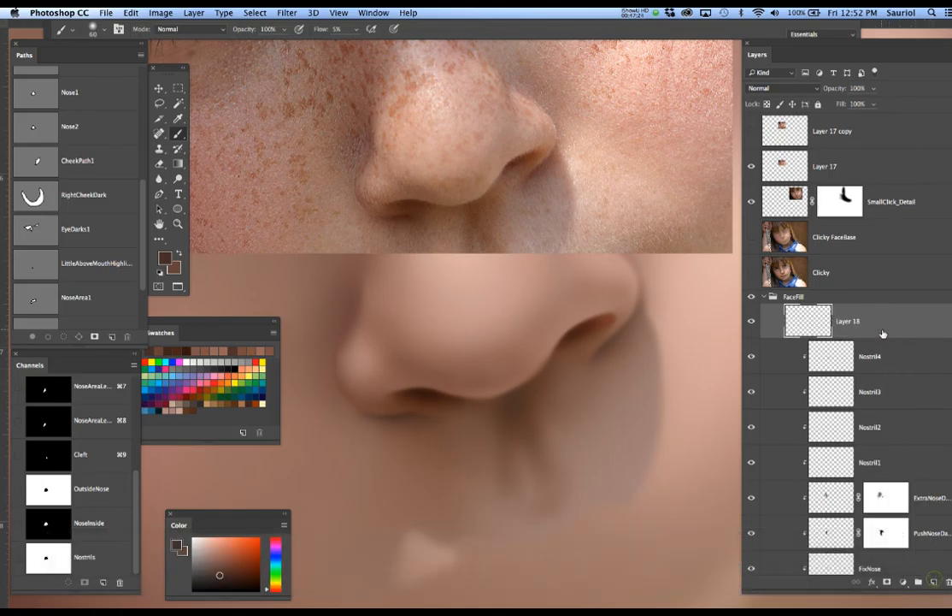
type("Fina")
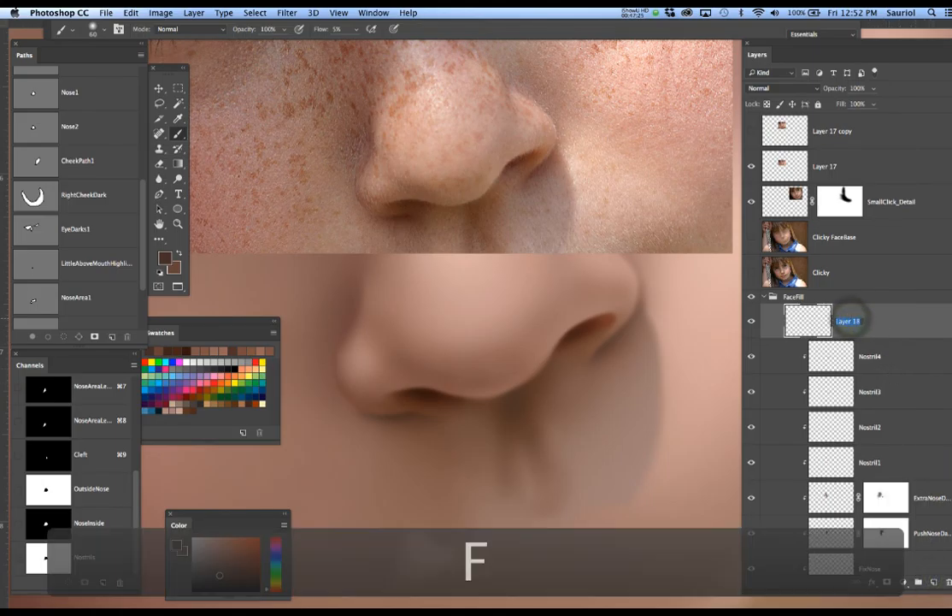
type("lFix")
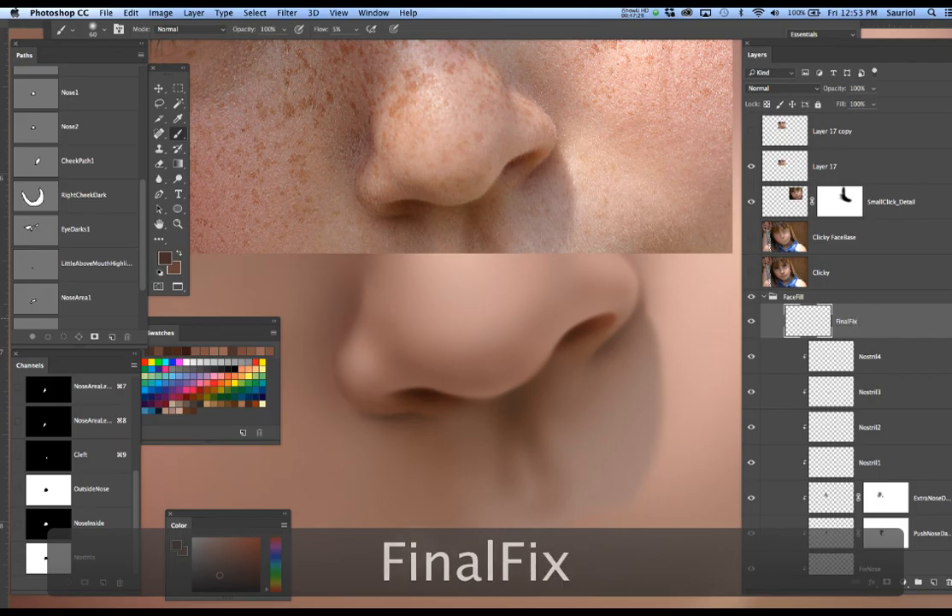
left_click(926, 338, "alt")
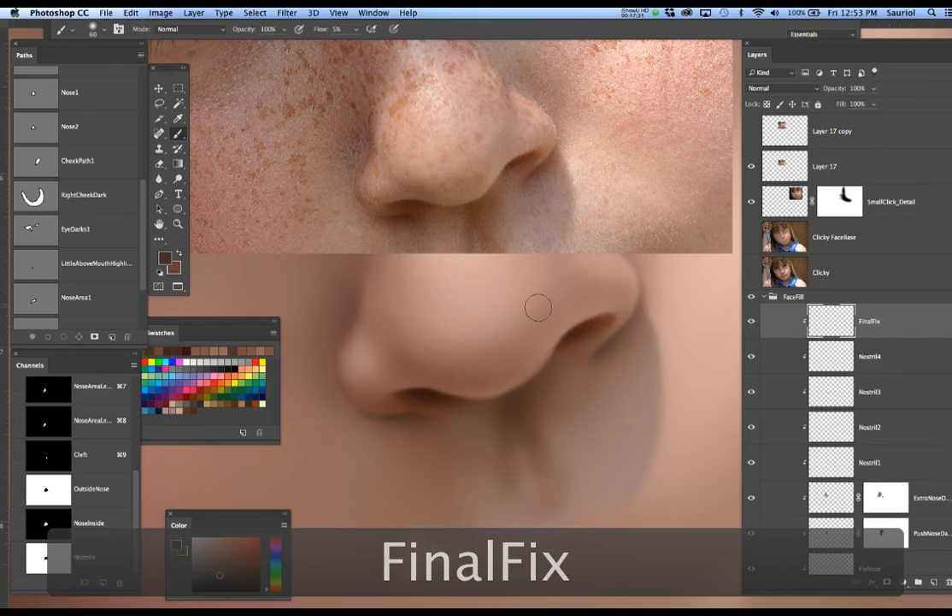
Sample a warm brown from the reference photo's left-hand nostril and softly paint it over both nostrils and the under-nose edge
left_click(439, 206, "alt")
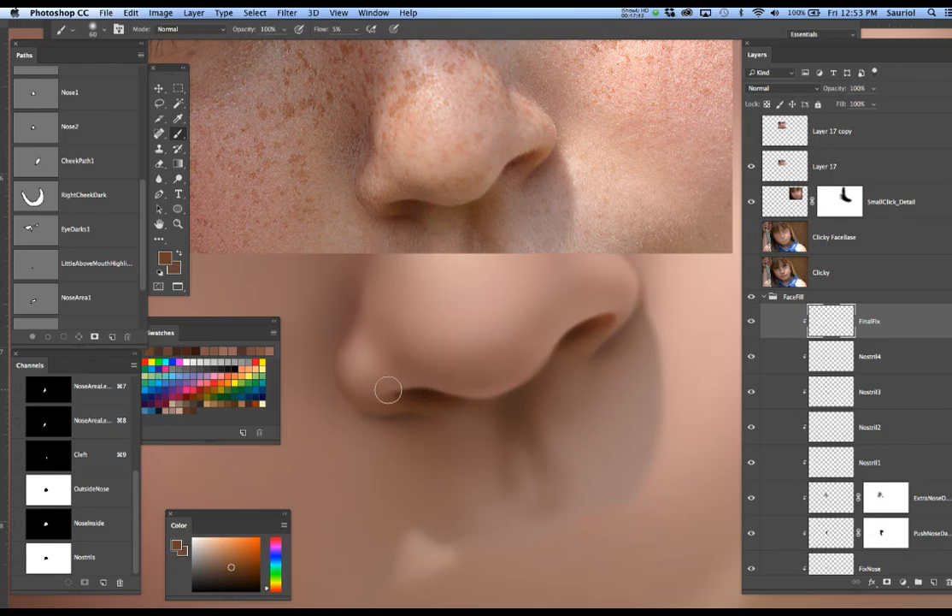
left_click_drag(385, 394, 458, 401)
mouse_move(397, 392)
left_mouse_down()
mouse_move(487, 408)
mouse_move(403, 391)
mouse_move(559, 405)
left_mouse_up()
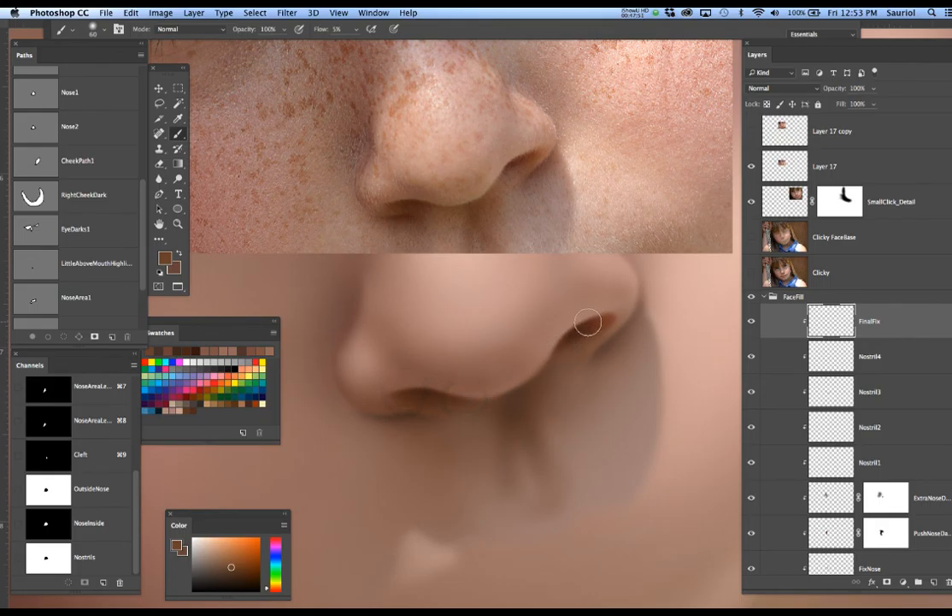
left_click_drag(588, 326, 537, 369)
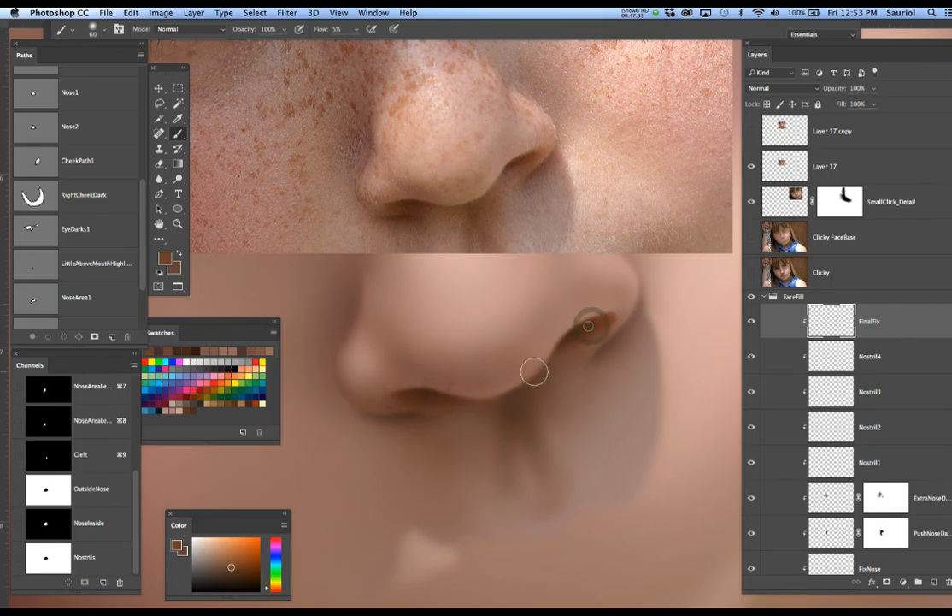
left_click_drag(584, 326, 518, 399)
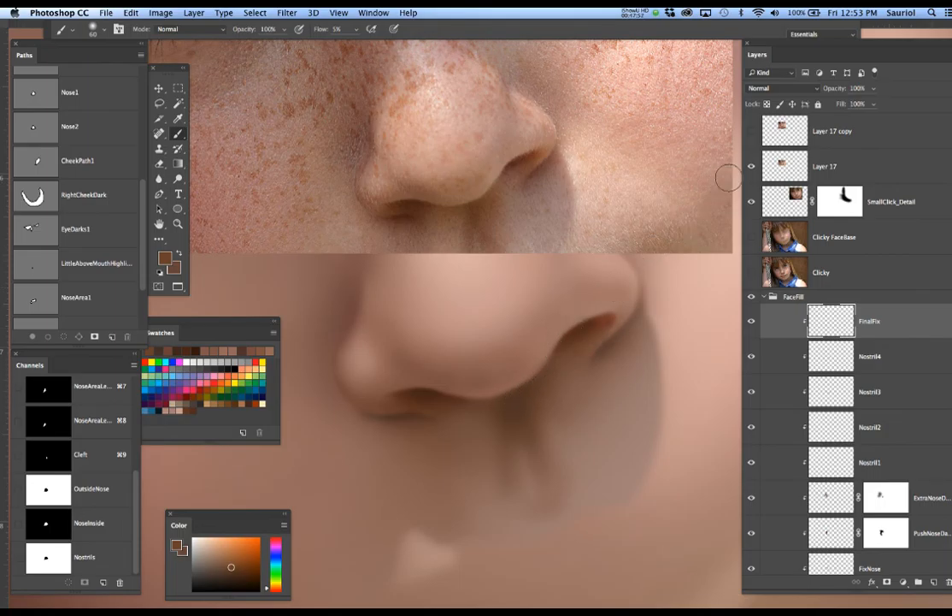
Hide the Layer 17 reference crop so the whole painted face can be reviewed
left_click(751, 168)
left_click(602, 221, "alt")
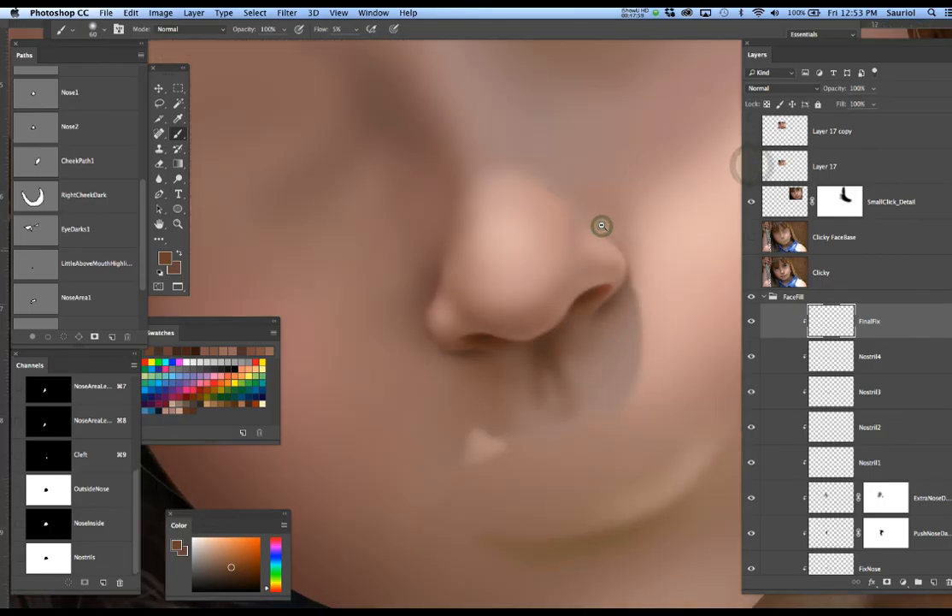
left_click(602, 224, "alt")
left_click(603, 222, "alt")
left_click(605, 221, "alt")
left_click(614, 219, "alt")
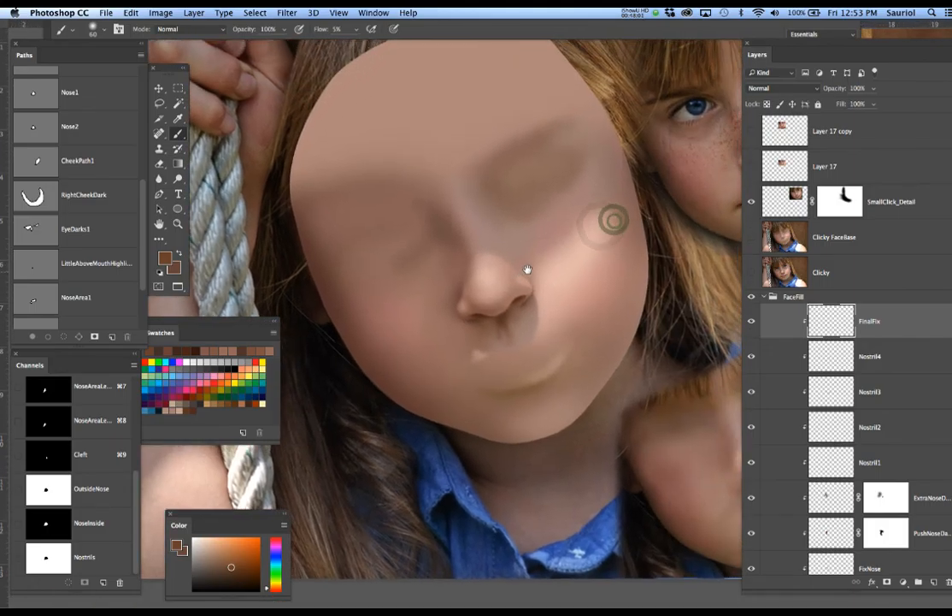
left_click(614, 221, "alt")
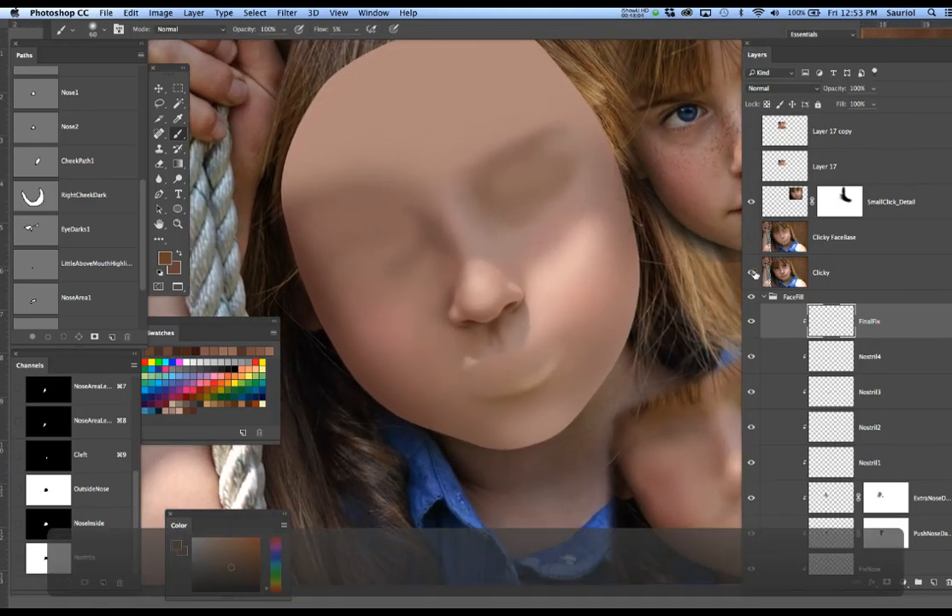
Compare the painted nose and face with the original photo by repeatedly showing and hiding the Clicky layer
left_click(752, 273)
left_click(752, 272)
left_click(752, 273)
left_click(754, 273)
left_click(752, 272)
left_click(752, 272)
left_click(752, 272)
left_click(752, 273)
left_click(752, 273)
left_click(752, 273)
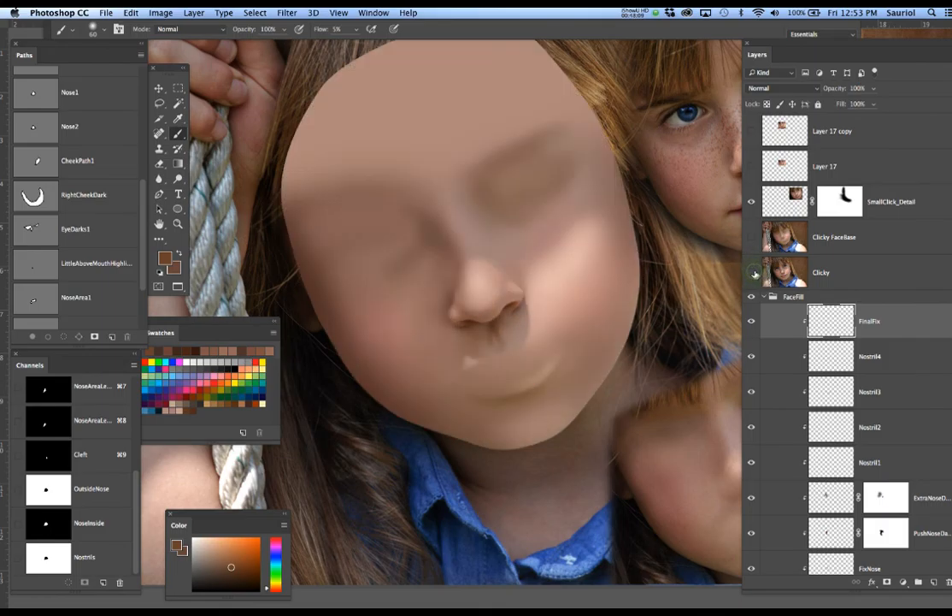
left_click(753, 272)
left_click(752, 273)
left_click(753, 273)
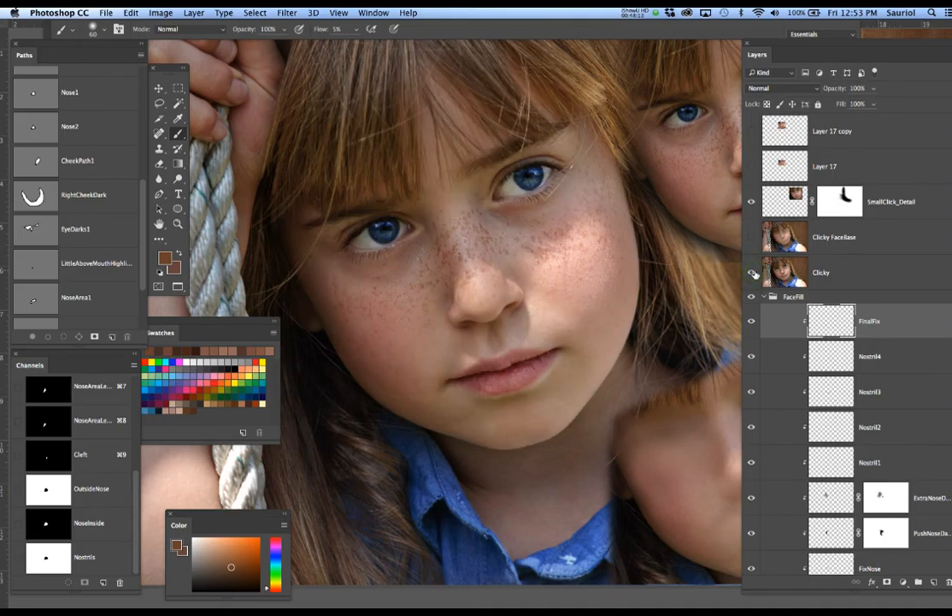
left_click(752, 273)
left_click(752, 273)
left_click(752, 273)
left_click(752, 273)
left_click(752, 273)
left_click(753, 273)
left_click(752, 273)
left_click(752, 273)
left_click(753, 273)
left_click(752, 273)
left_click(752, 273)
left_click(752, 273)
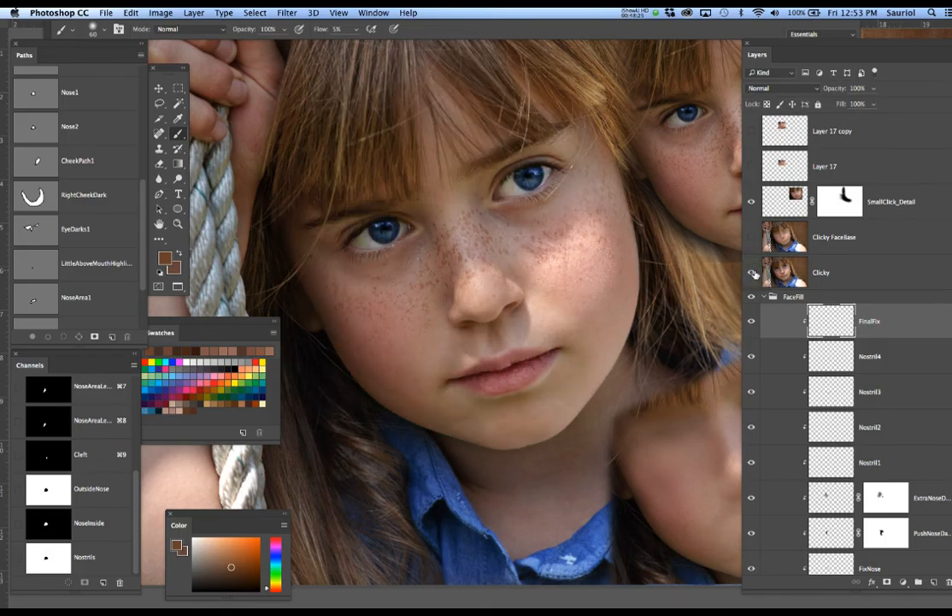